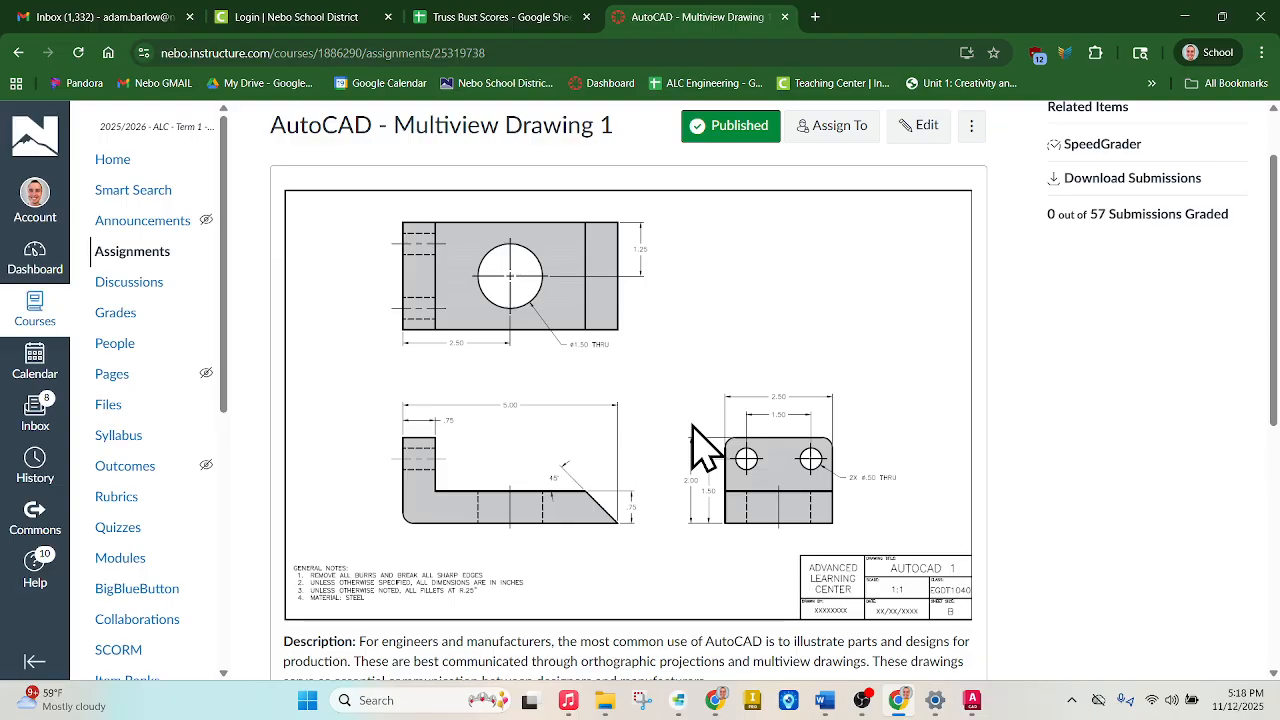
# Read through the multiview drawing assignment, download the ALC Blank - Size B template and open it in AutoCAD.
pyautogui.scroll(-3, 675, 405)
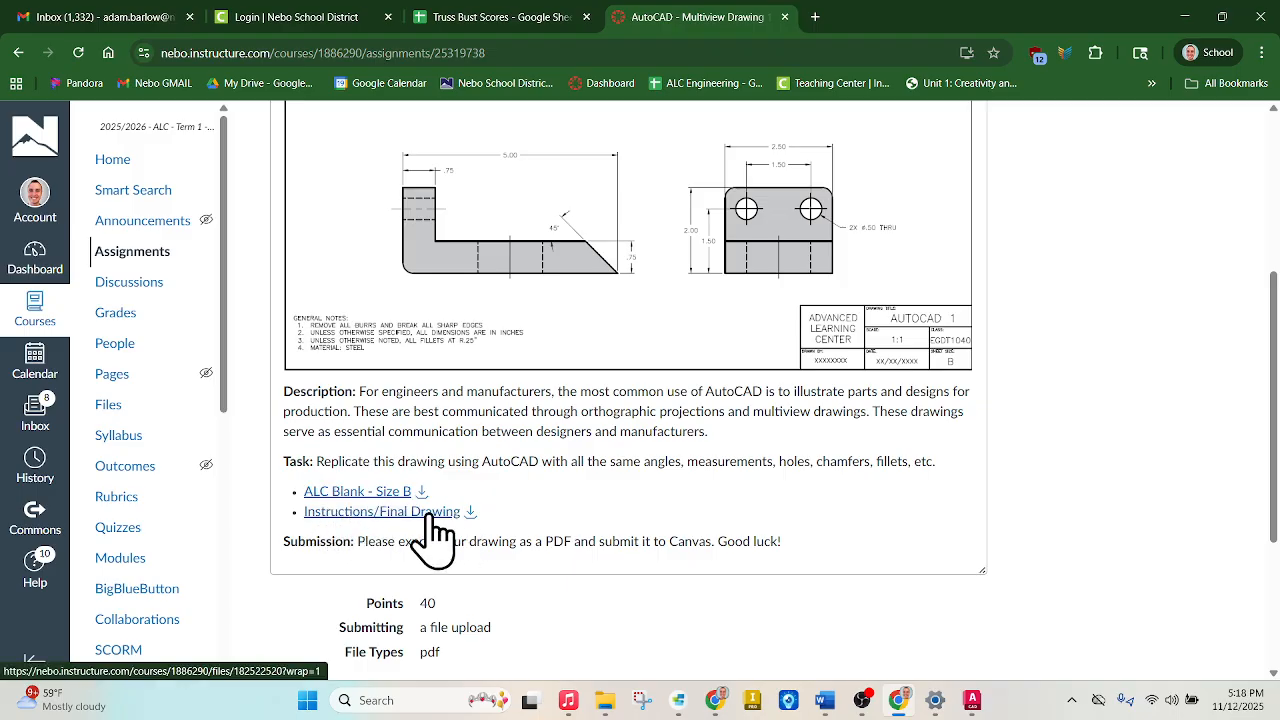
pyautogui.scroll(1, 590, 420)
pyautogui.scroll(2, 590, 425)
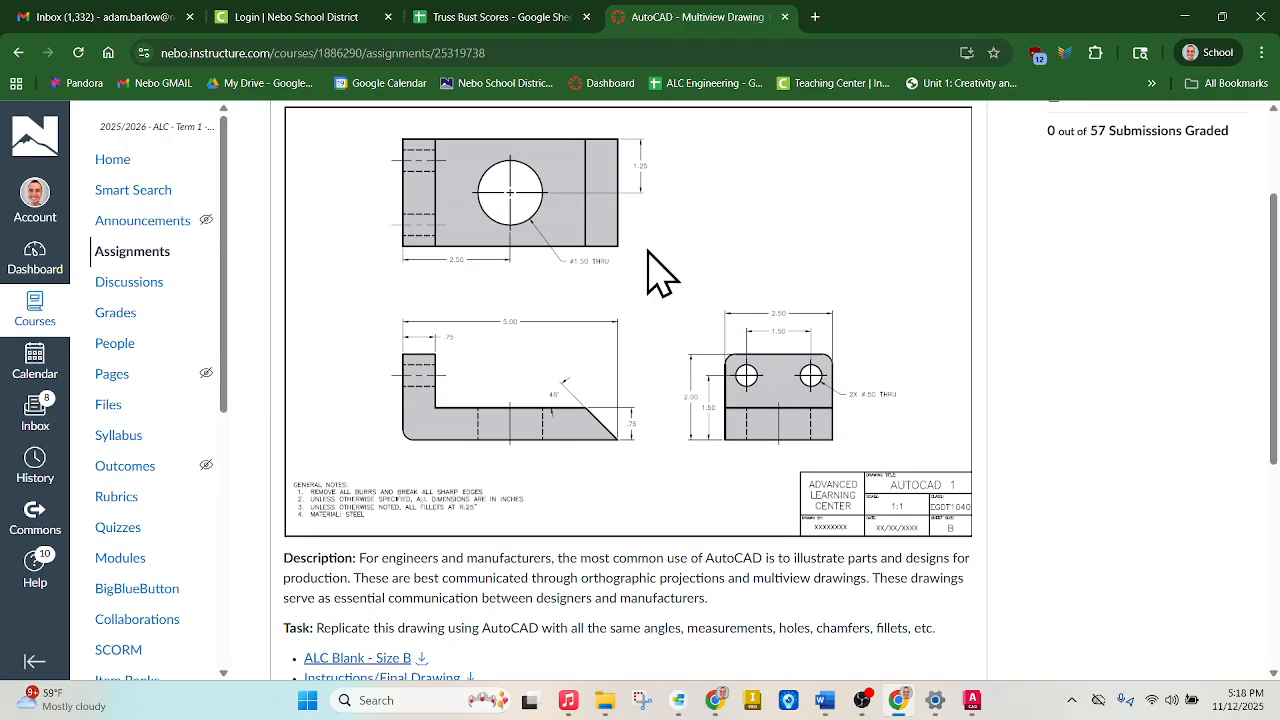
pyautogui.scroll(-3, 614, 296)
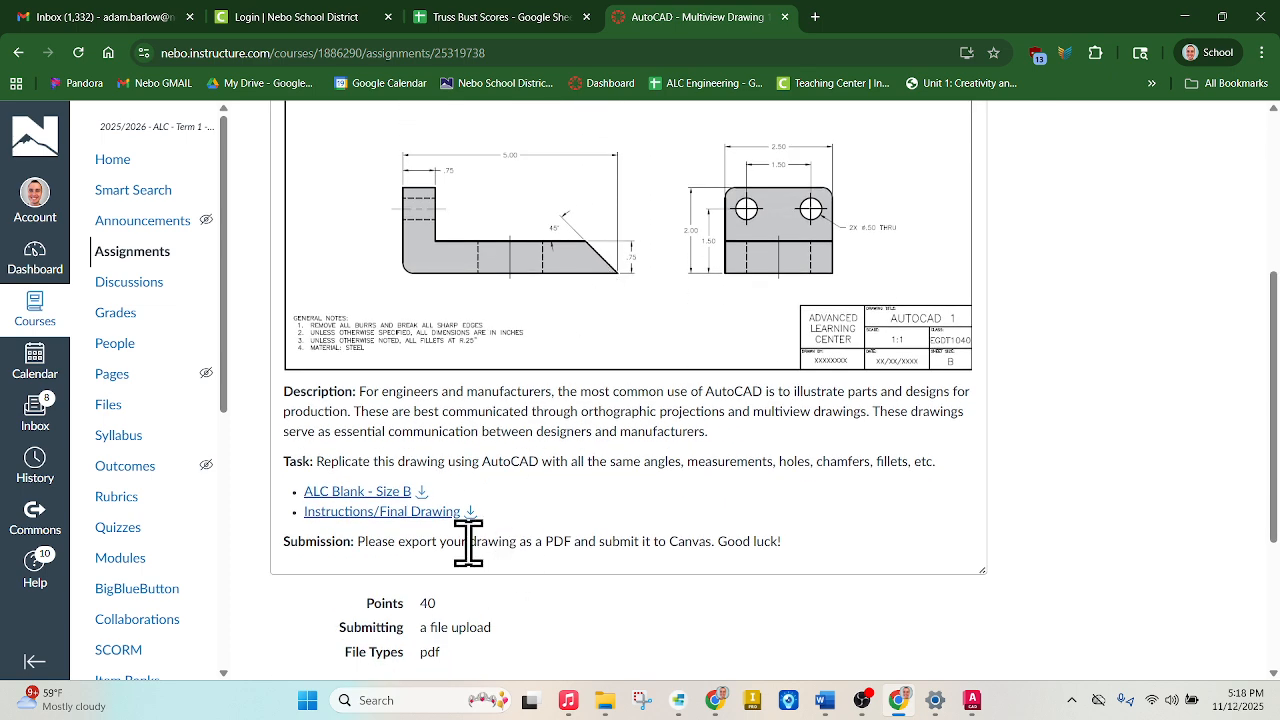
pyautogui.click(421, 492)
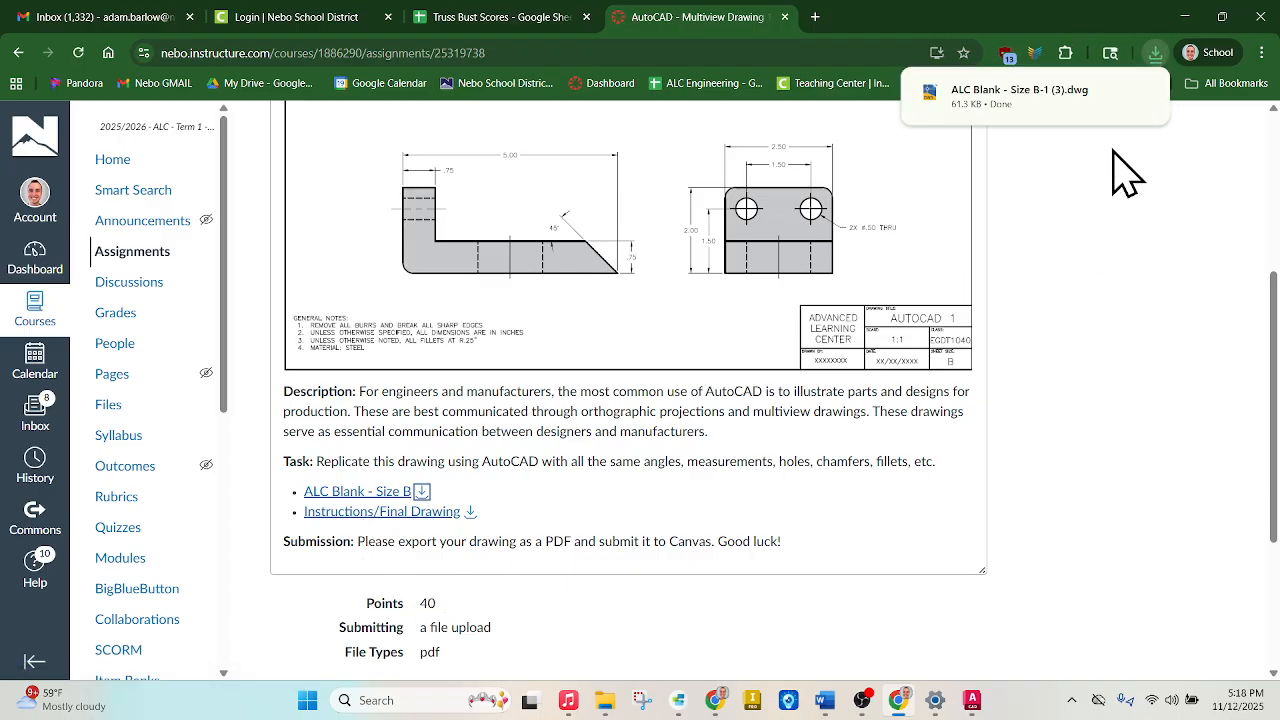
pyautogui.click(1014, 112)
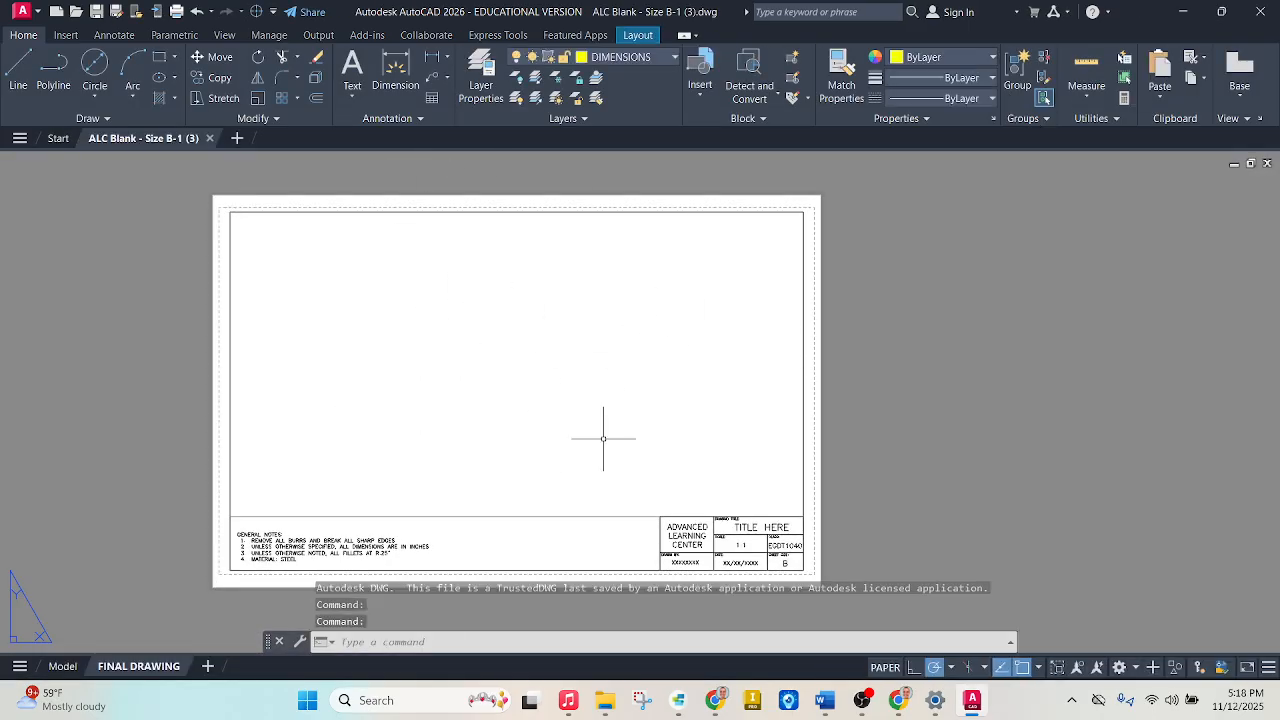
# Return to the assignment page in Chrome, download the Instructions/Final Drawing file and open AutoCAD Multiview Practice 1.pdf.
pyautogui.click(1183, 12)
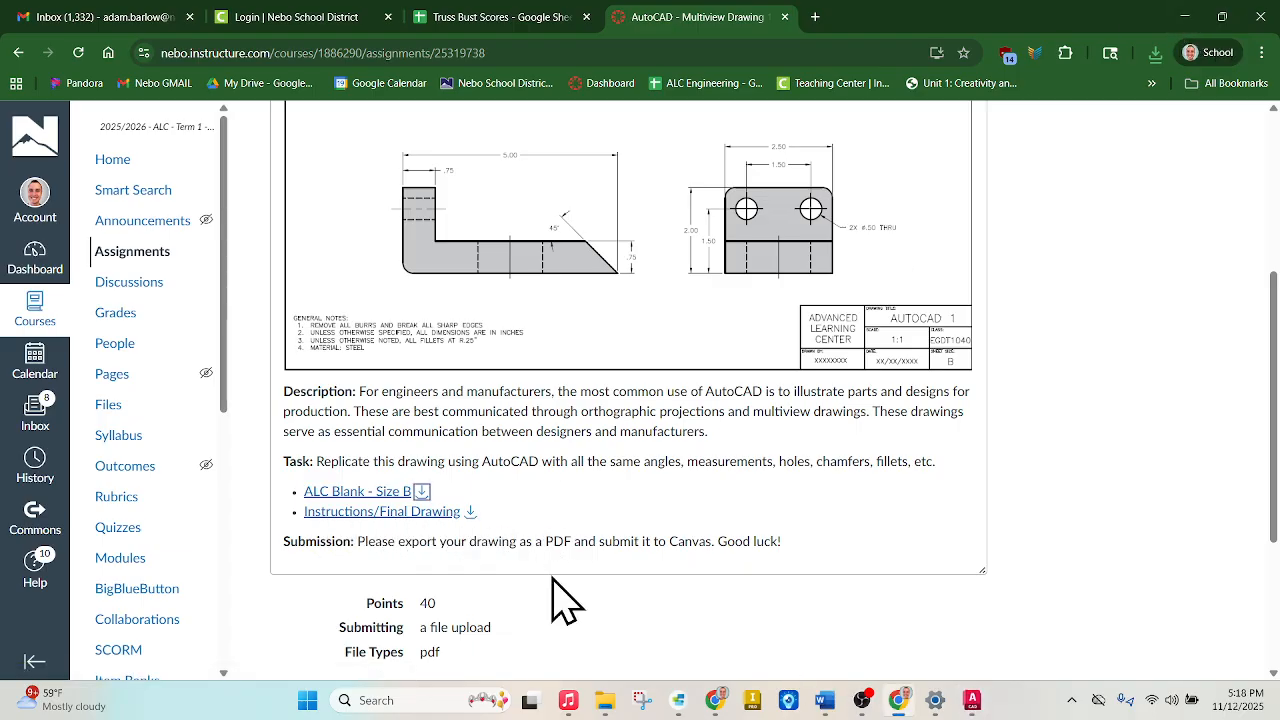
pyautogui.click(470, 512)
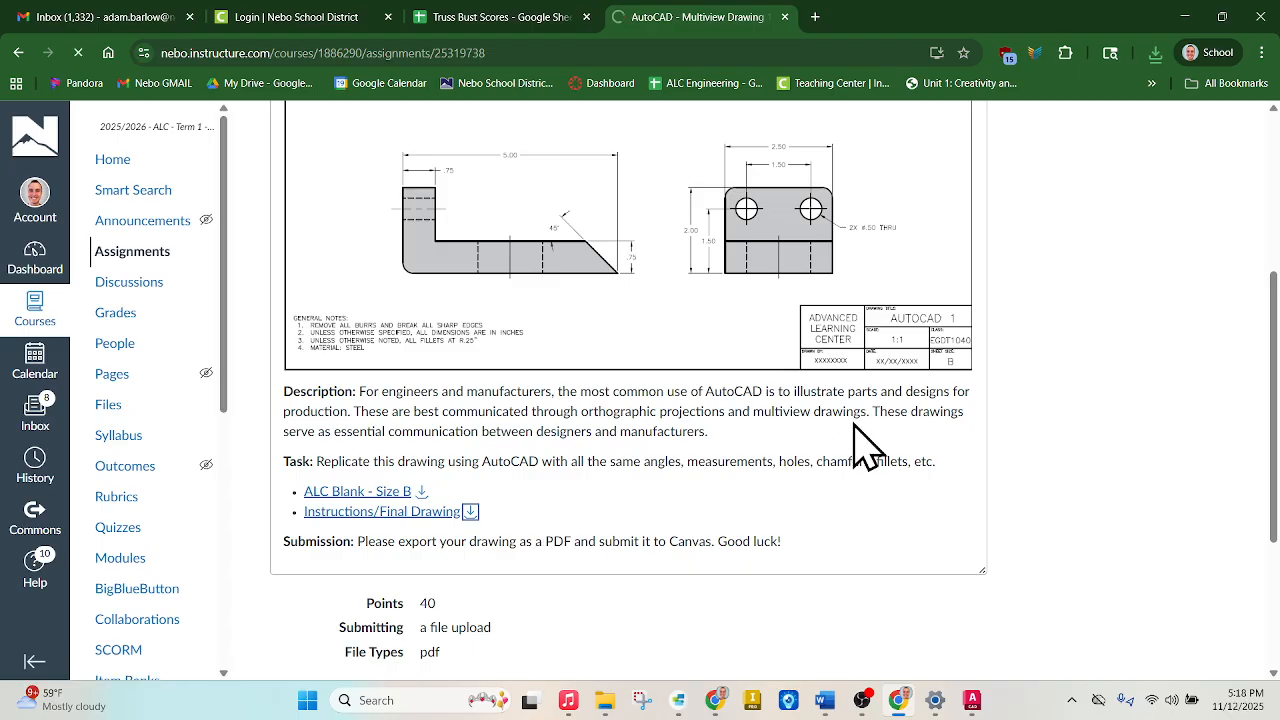
pyautogui.click(1156, 54)
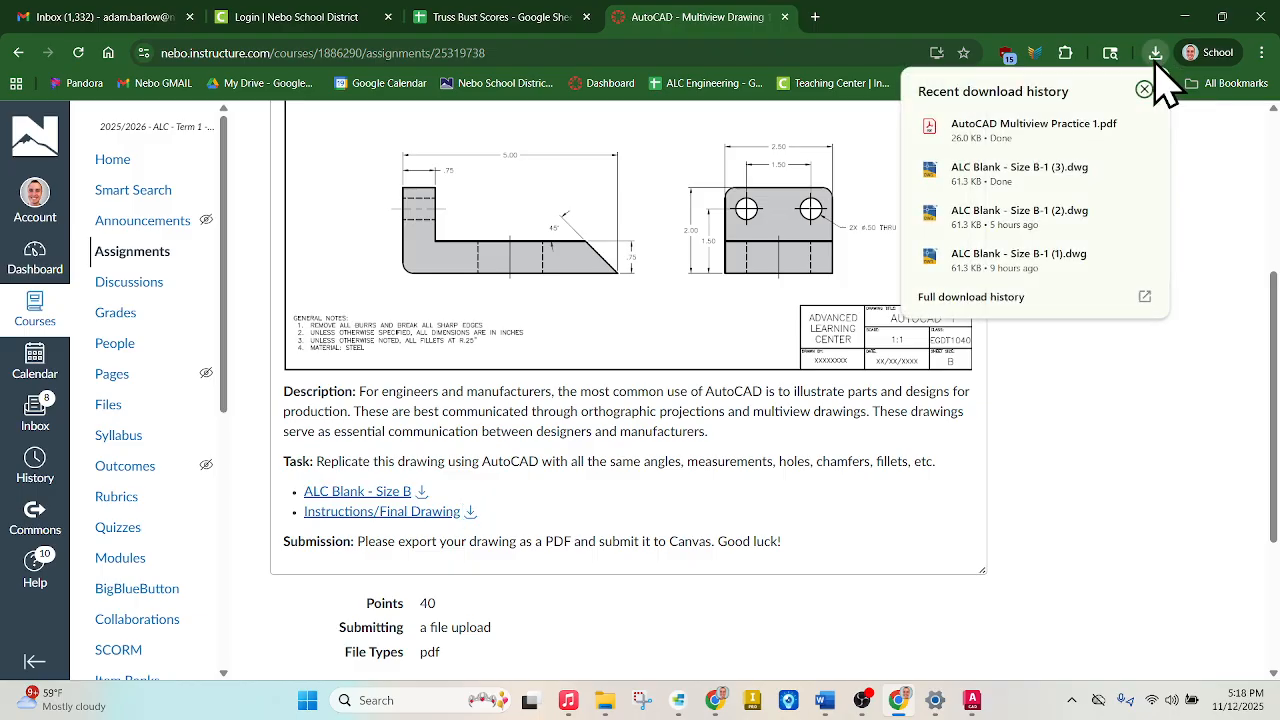
pyautogui.click(1016, 126)
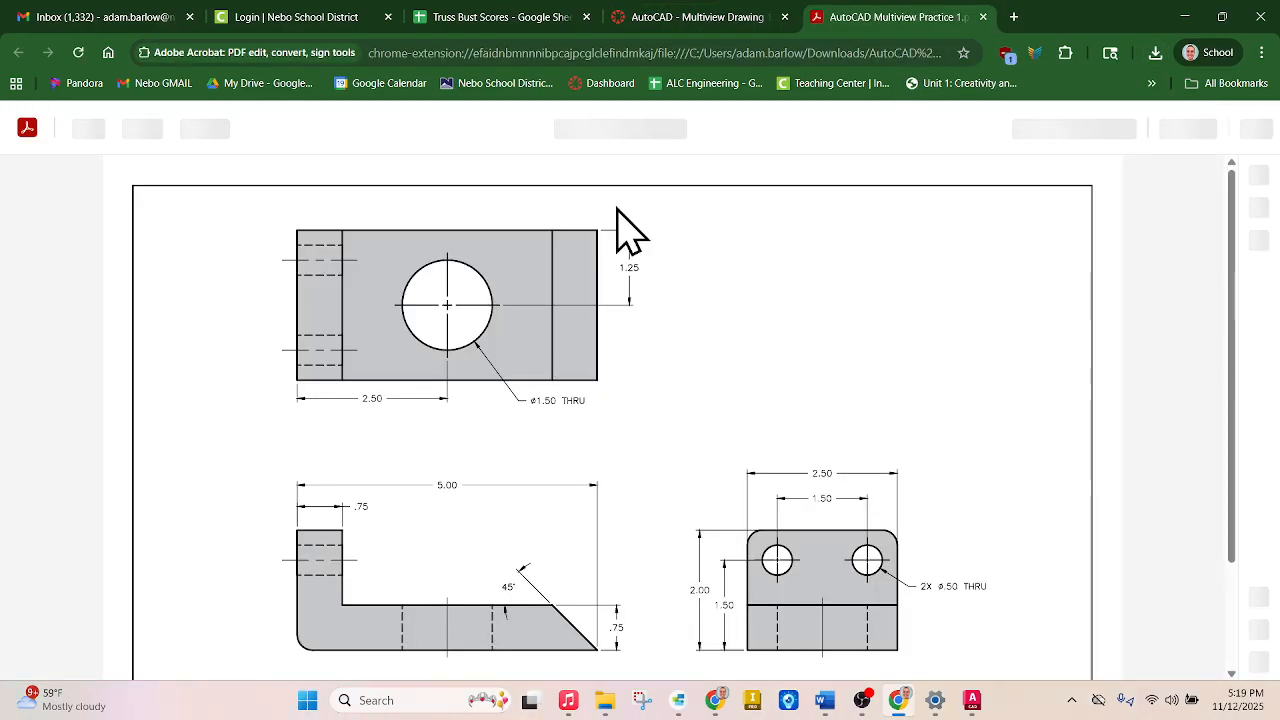
# Examine the three views, their dimensions, the general notes and the title block in the practice PDF.
pyautogui.scroll(-2, 617, 208)
pyautogui.scroll(2, 617, 208)
pyautogui.scroll(-2, 617, 210)
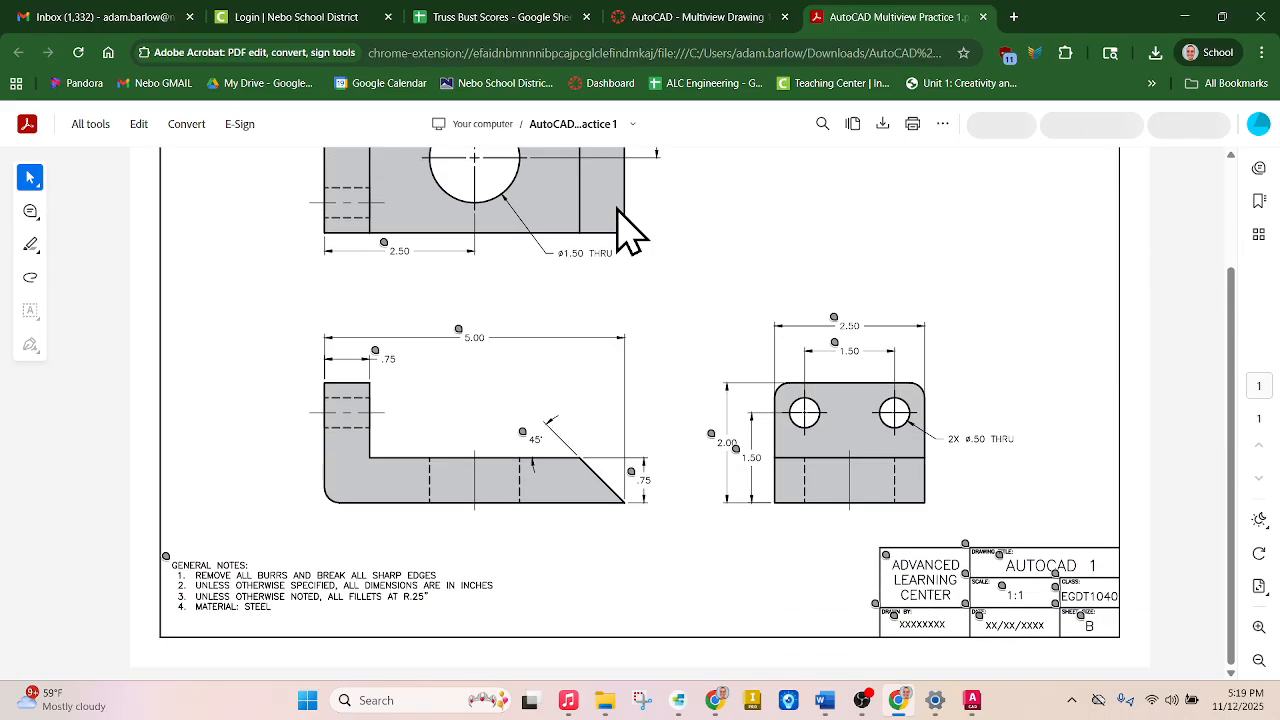
pyautogui.scroll(1, 626, 232)
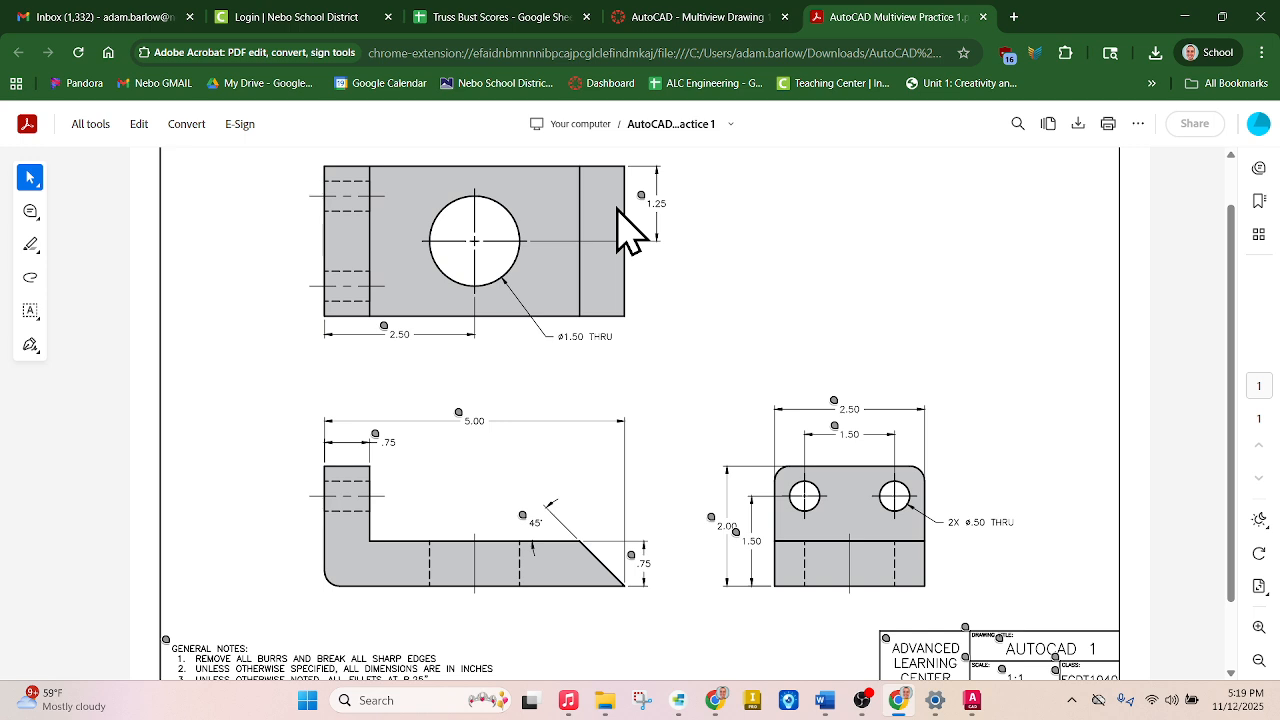
pyautogui.scroll(-1, 630, 232)
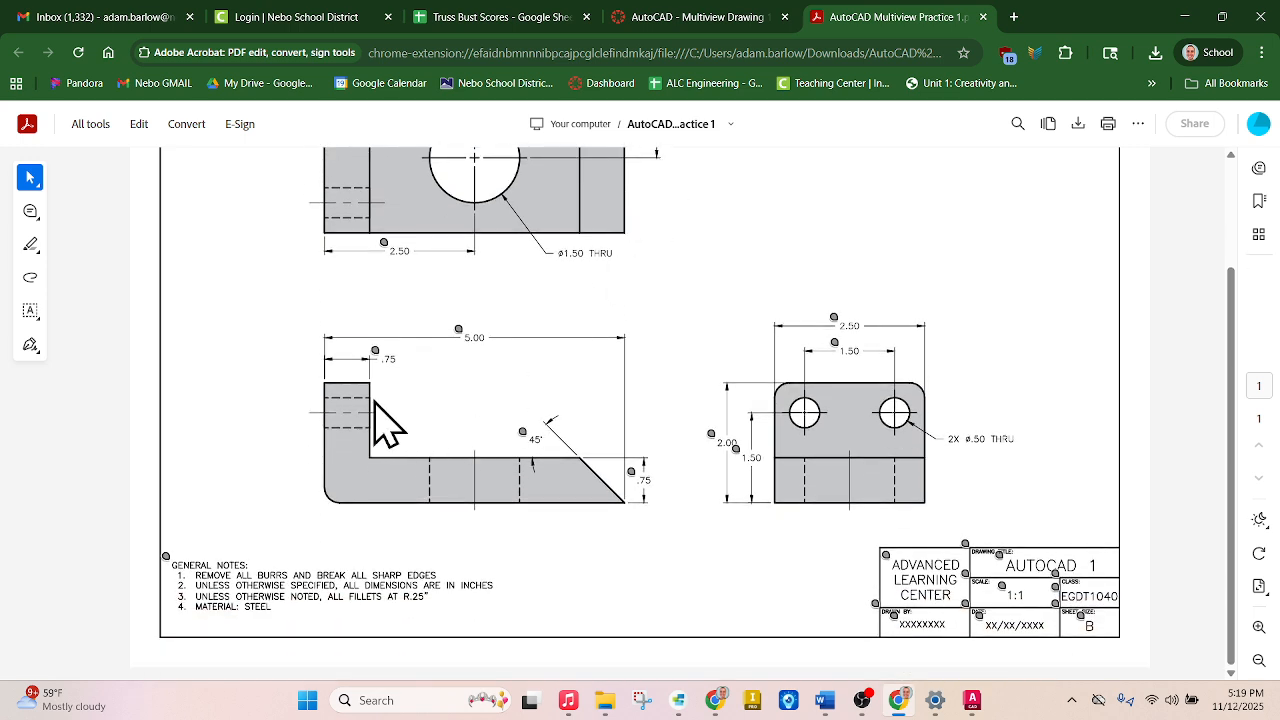
pyautogui.scroll(1, 368, 402)
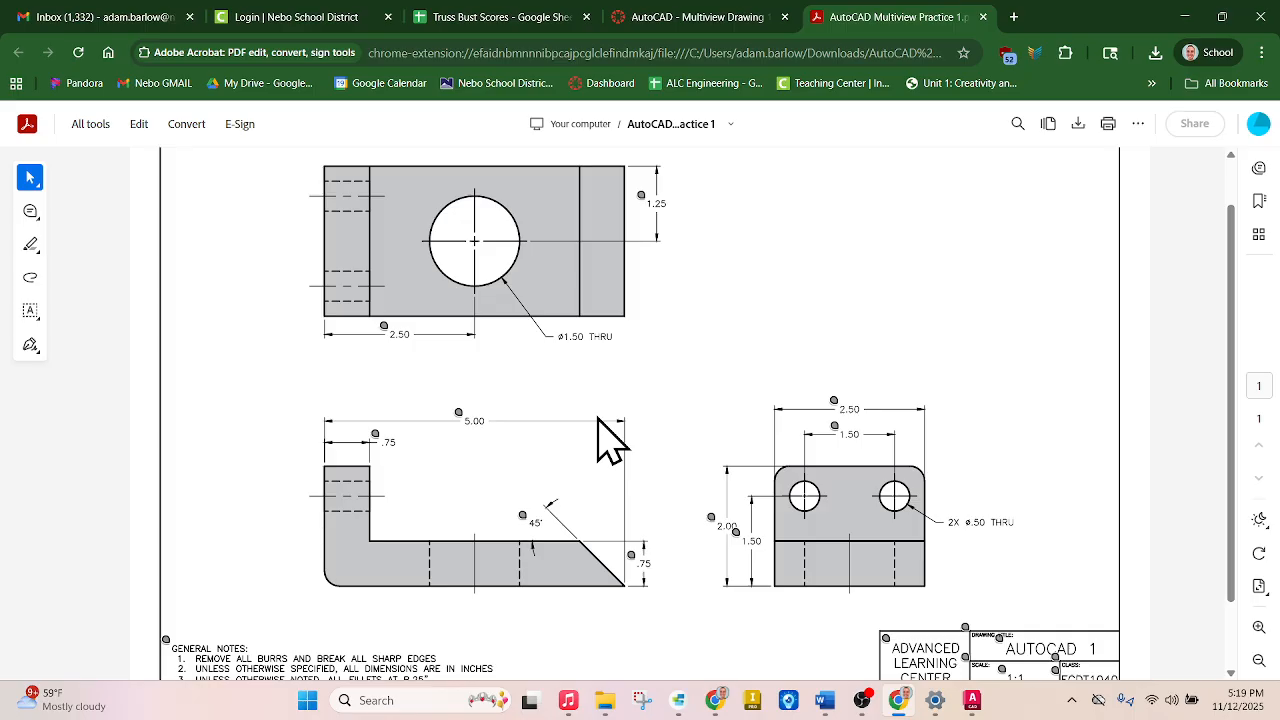
# Switch to AutoCAD and show the model space of the ALC Blank - Size B drawing.
pyautogui.click(875, 706)
pyautogui.click(873, 706)
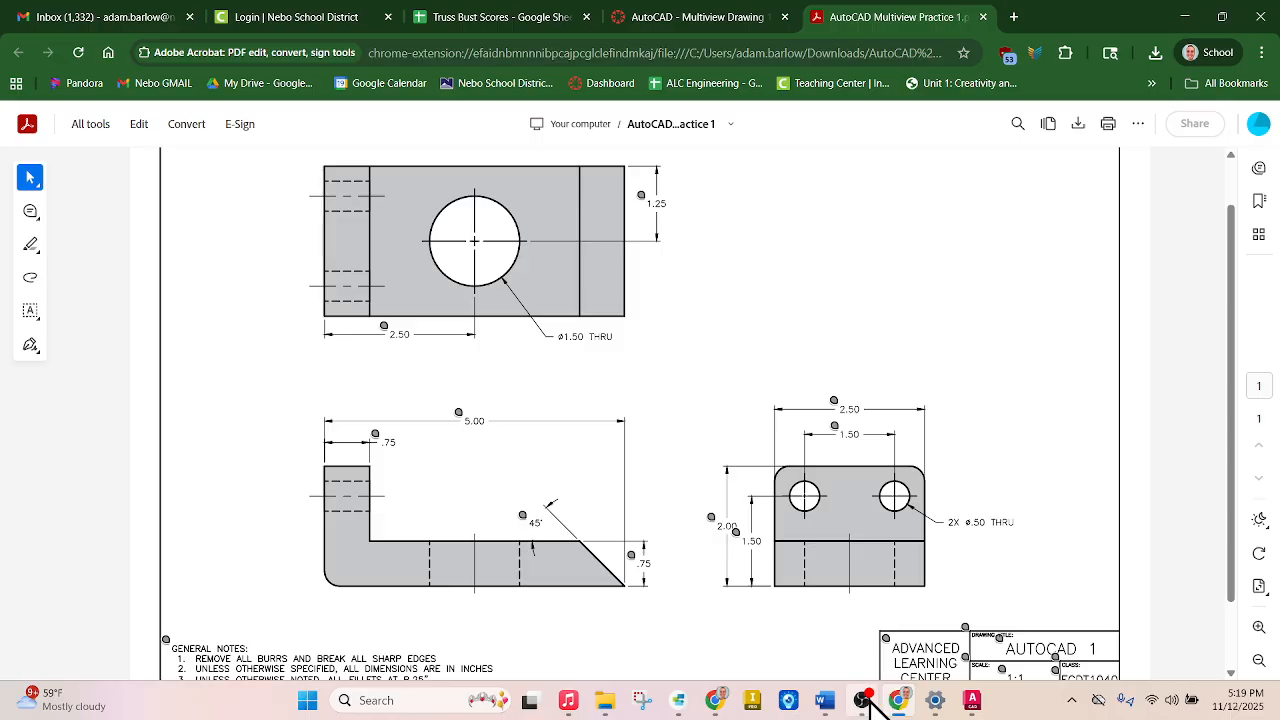
pyautogui.moveTo(975, 706)
pyautogui.click(945, 622)
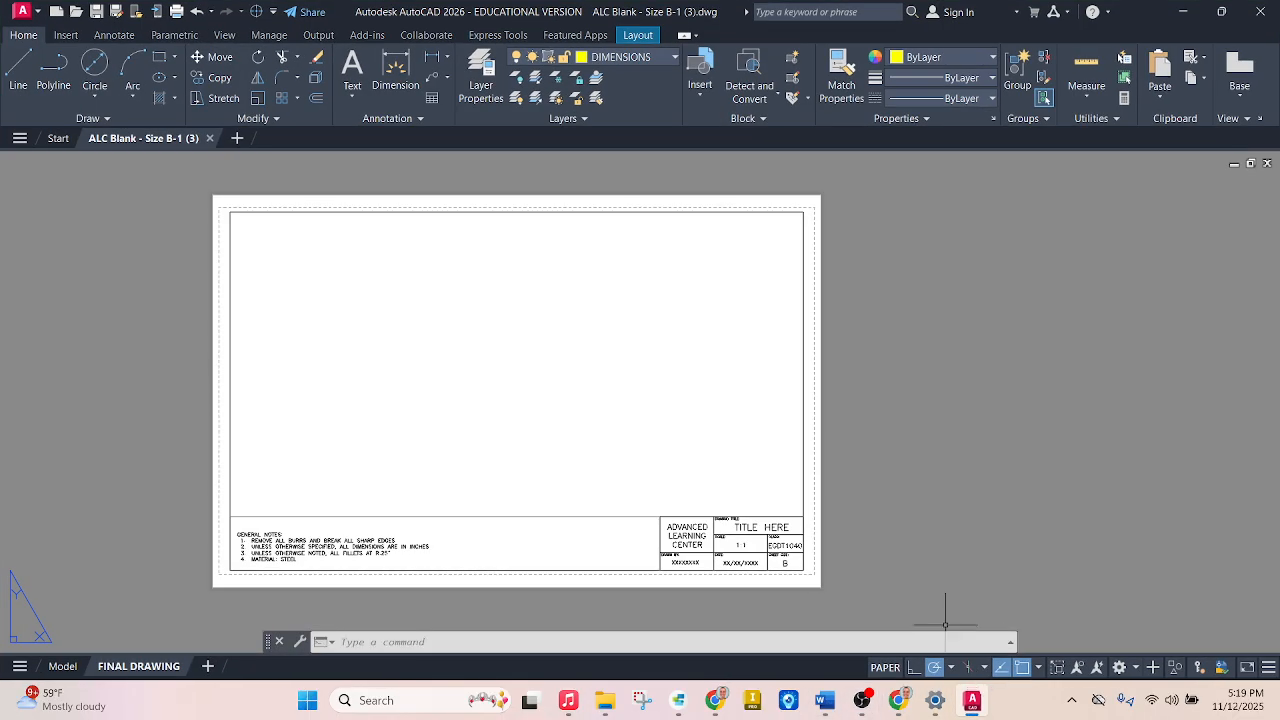
pyautogui.click(63, 666)
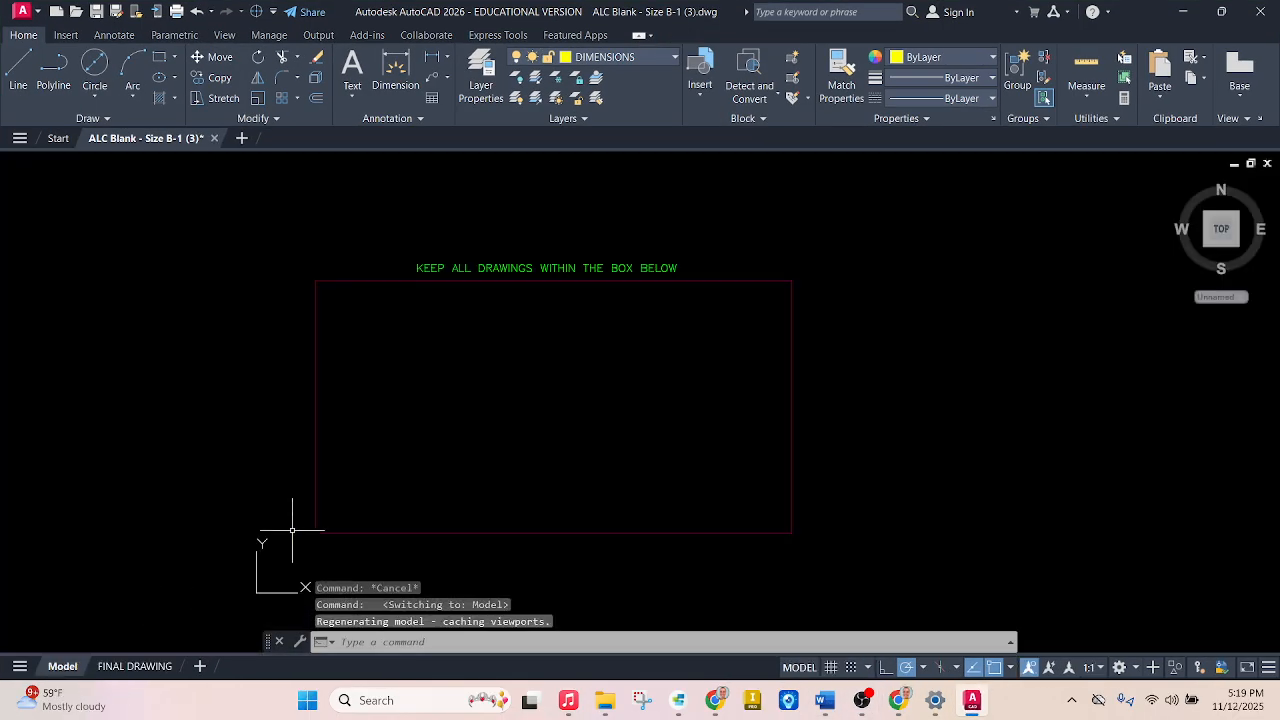
# Check which object snap modes and which polar tracking angle increment are enabled.
pyautogui.click(1011, 667)
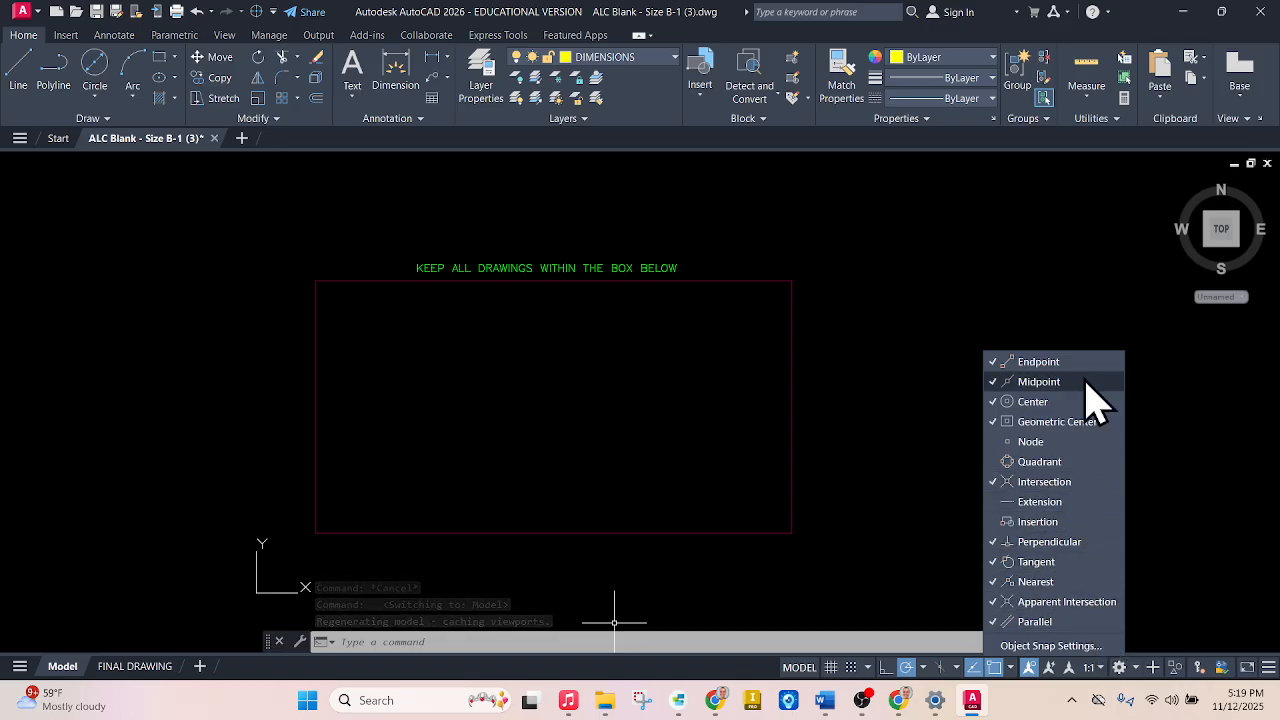
pyautogui.click(923, 667)
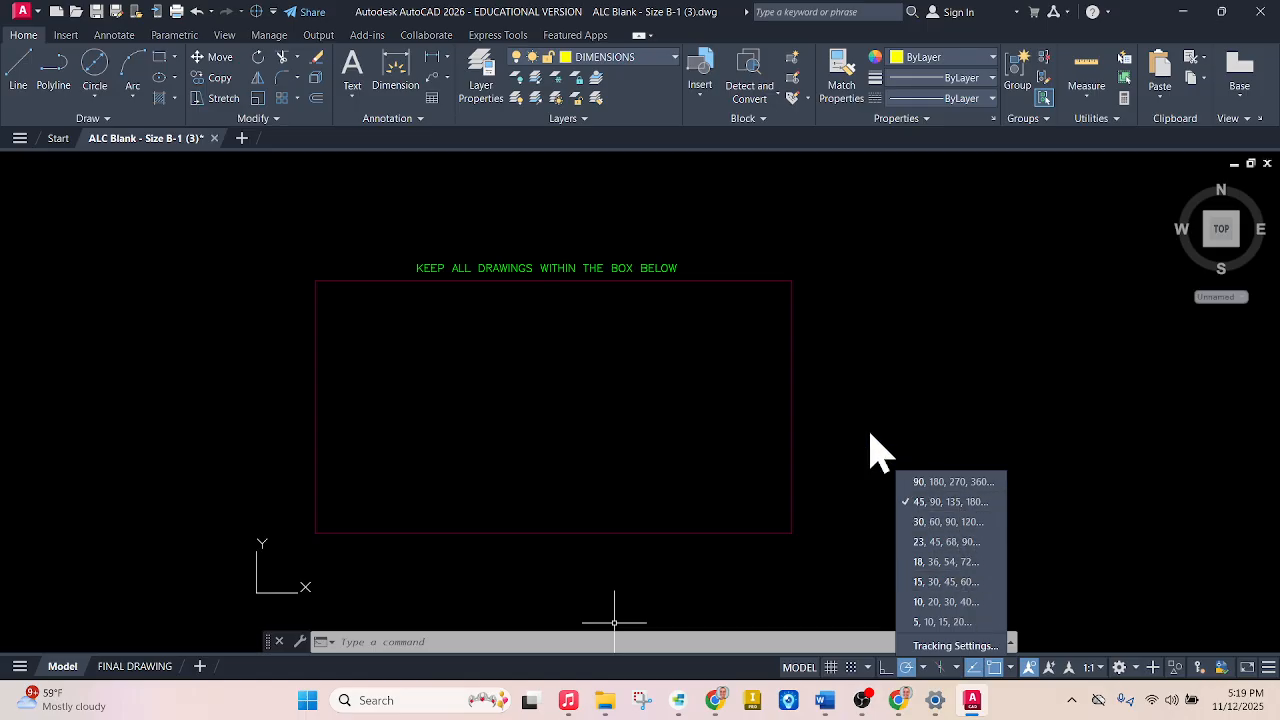
pyautogui.click(1047, 410)
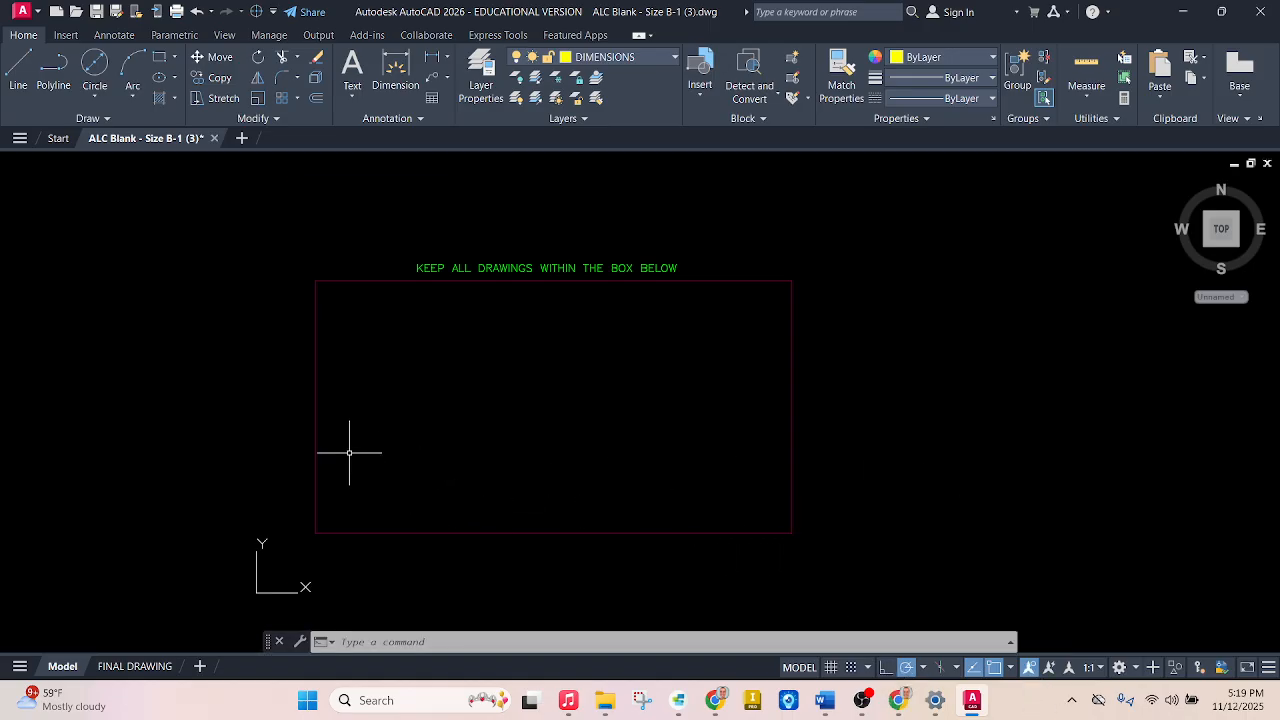
# Draw one vertical and one horizontal ray from a common start point near the drawing box's lower-left corner.
pyautogui.scroll(2, 349, 452)
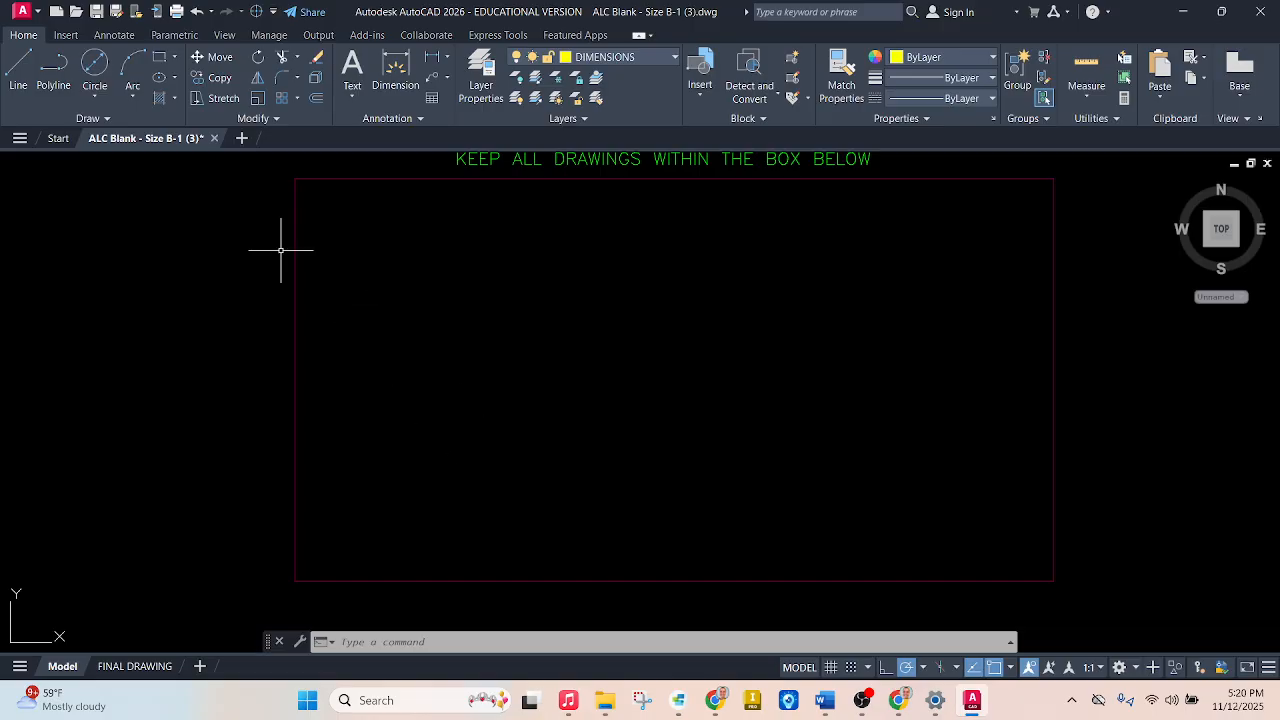
pyautogui.click(118, 120)
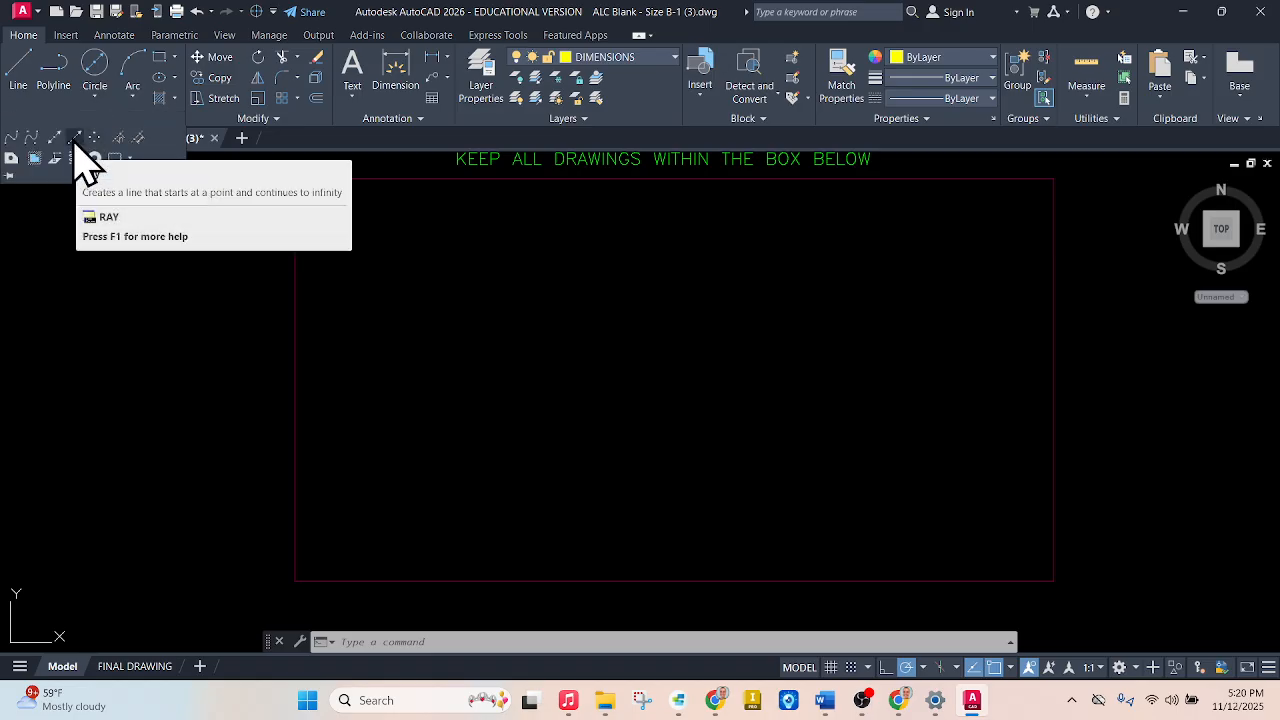
pyautogui.click(75, 138)
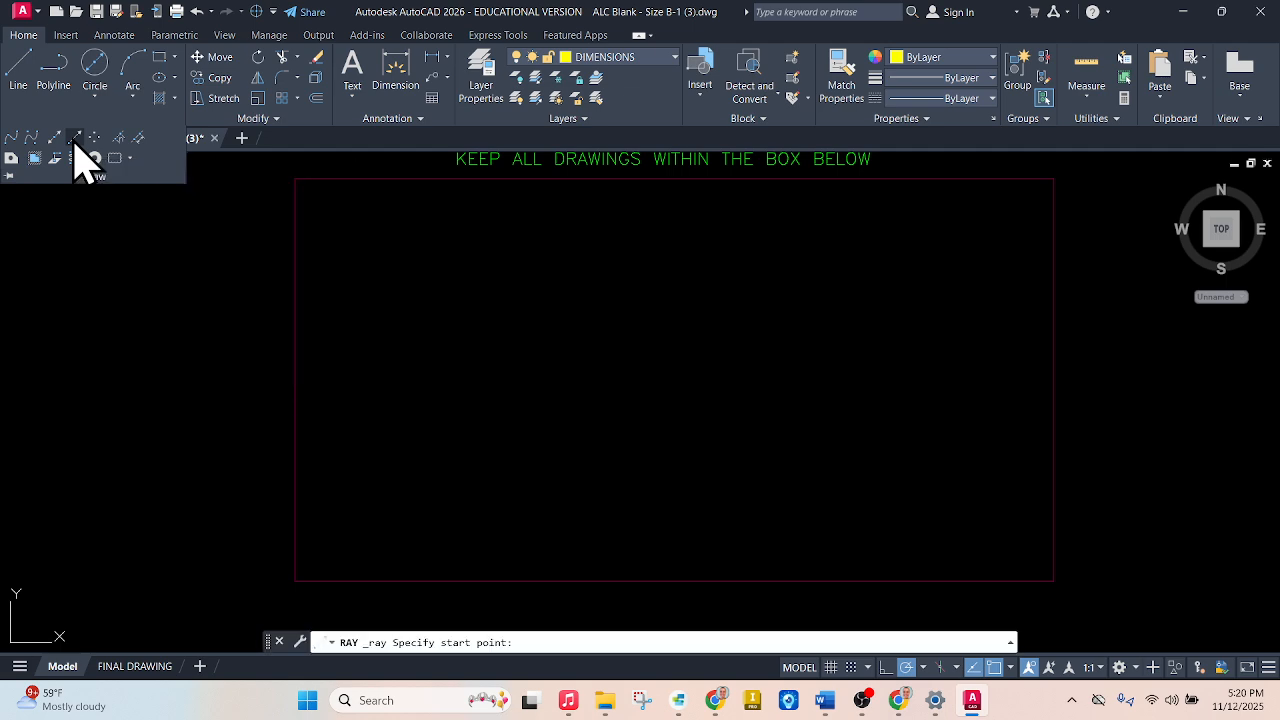
pyautogui.click(358, 520)
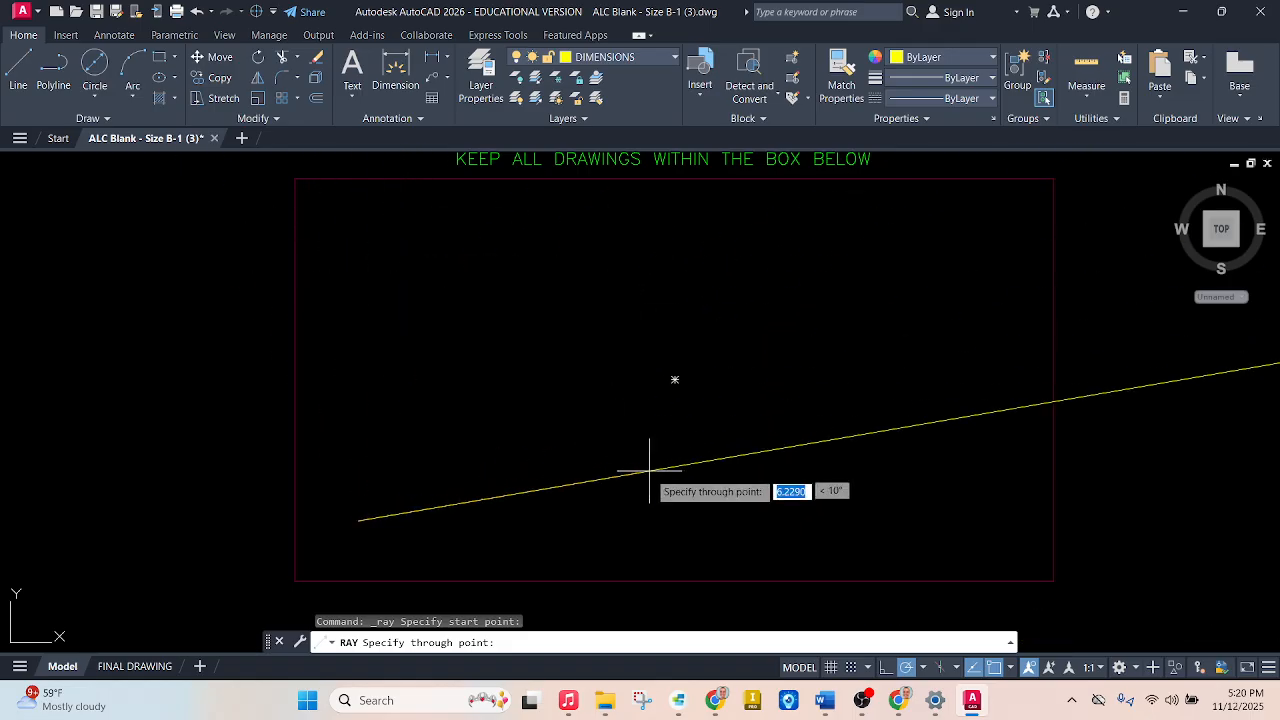
pyautogui.click(359, 350)
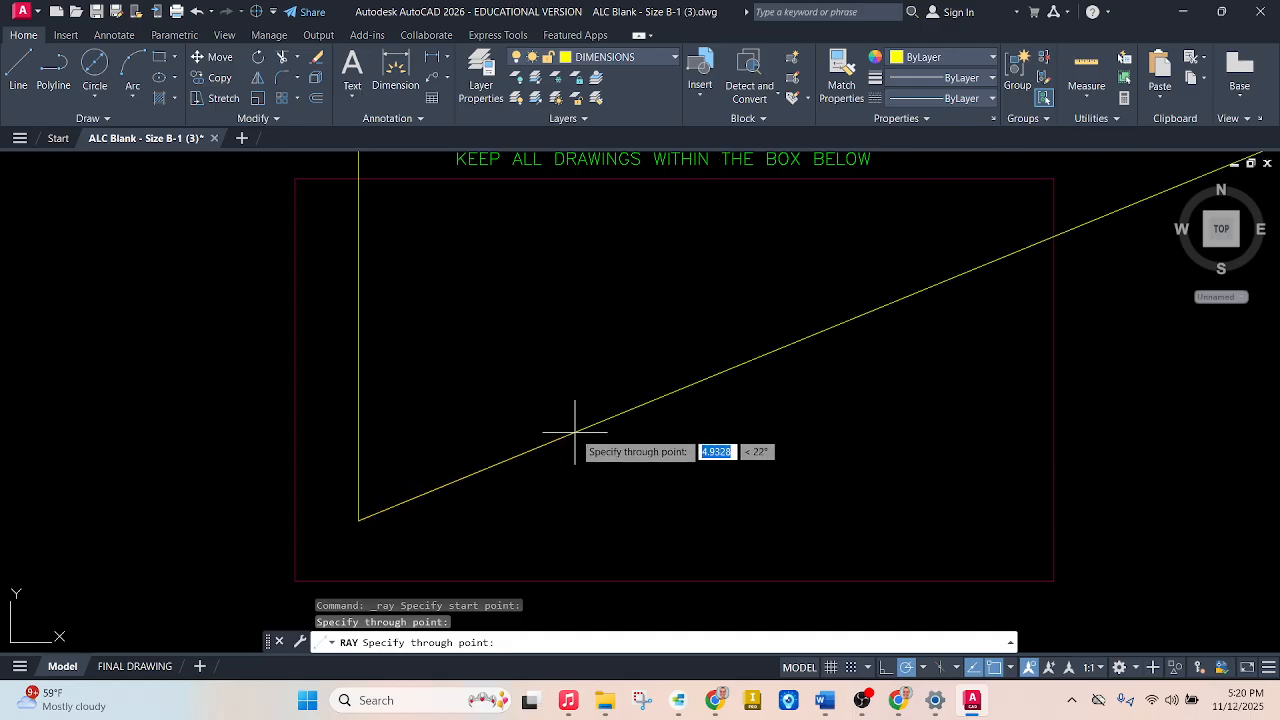
pyautogui.click(587, 520)
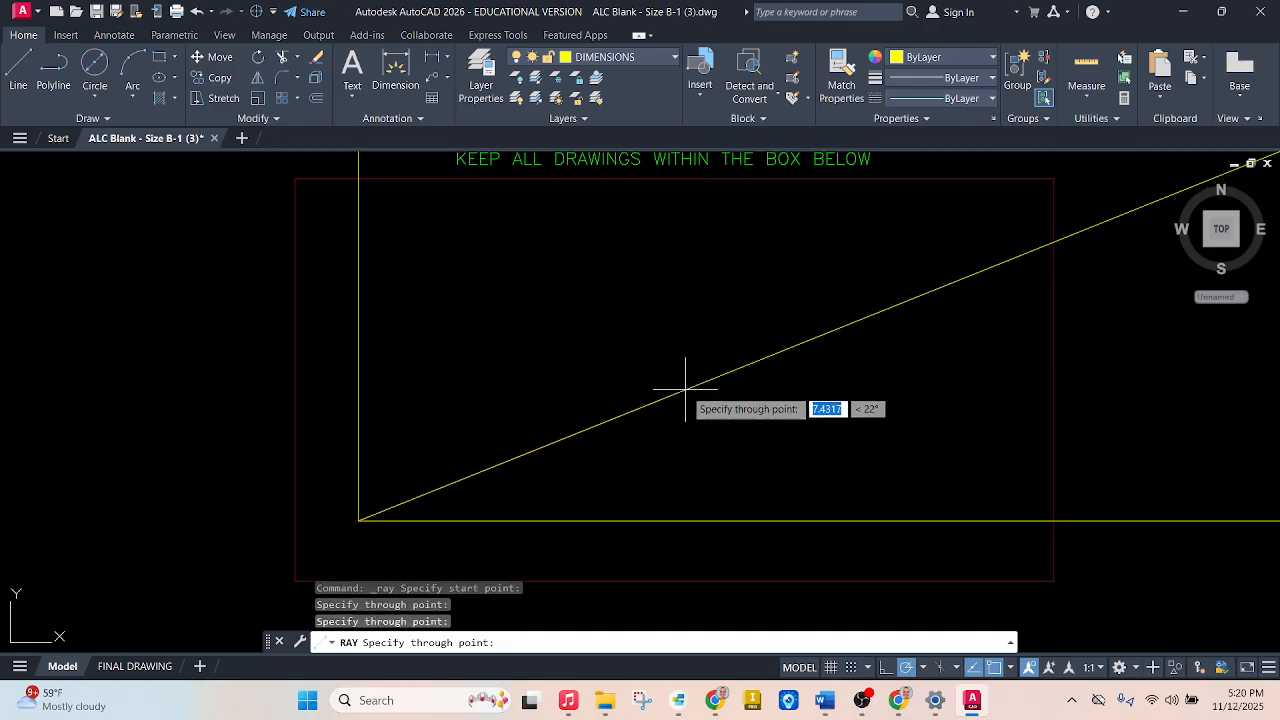
pyautogui.press('Escape')
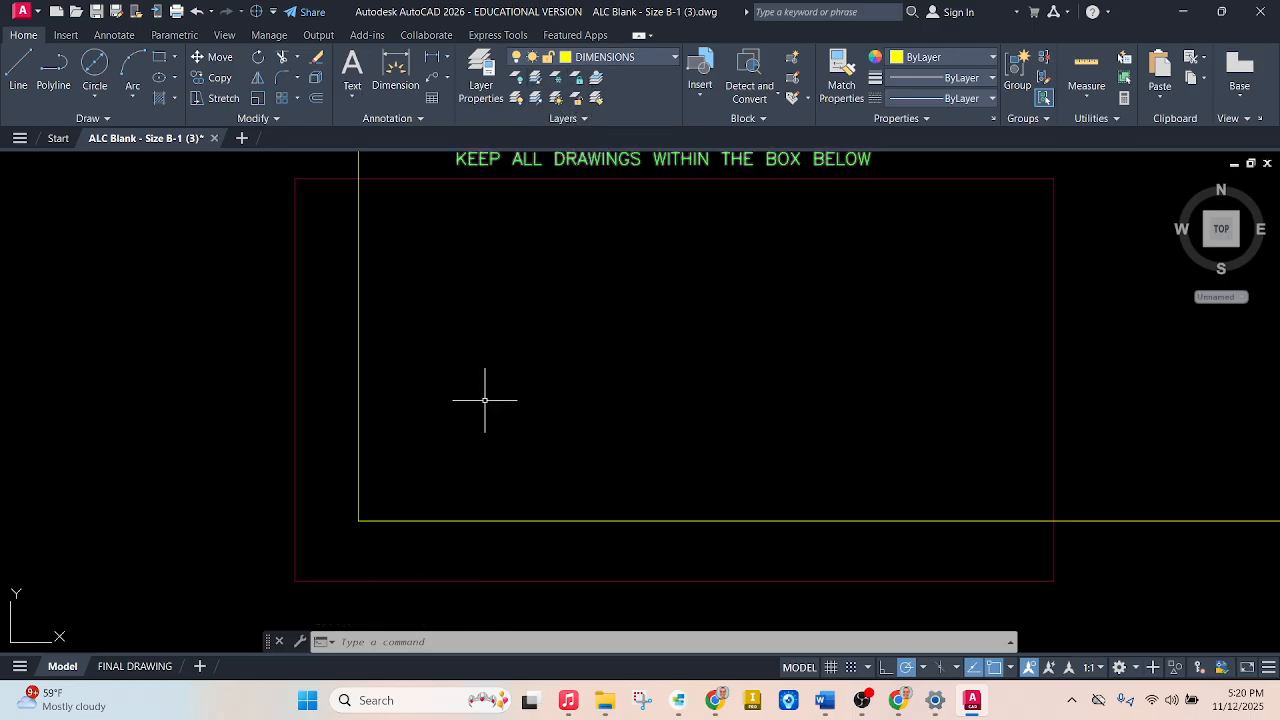
# Make PROJECTION LINES the current layer and move both rays onto that layer.
pyautogui.click(640, 57)
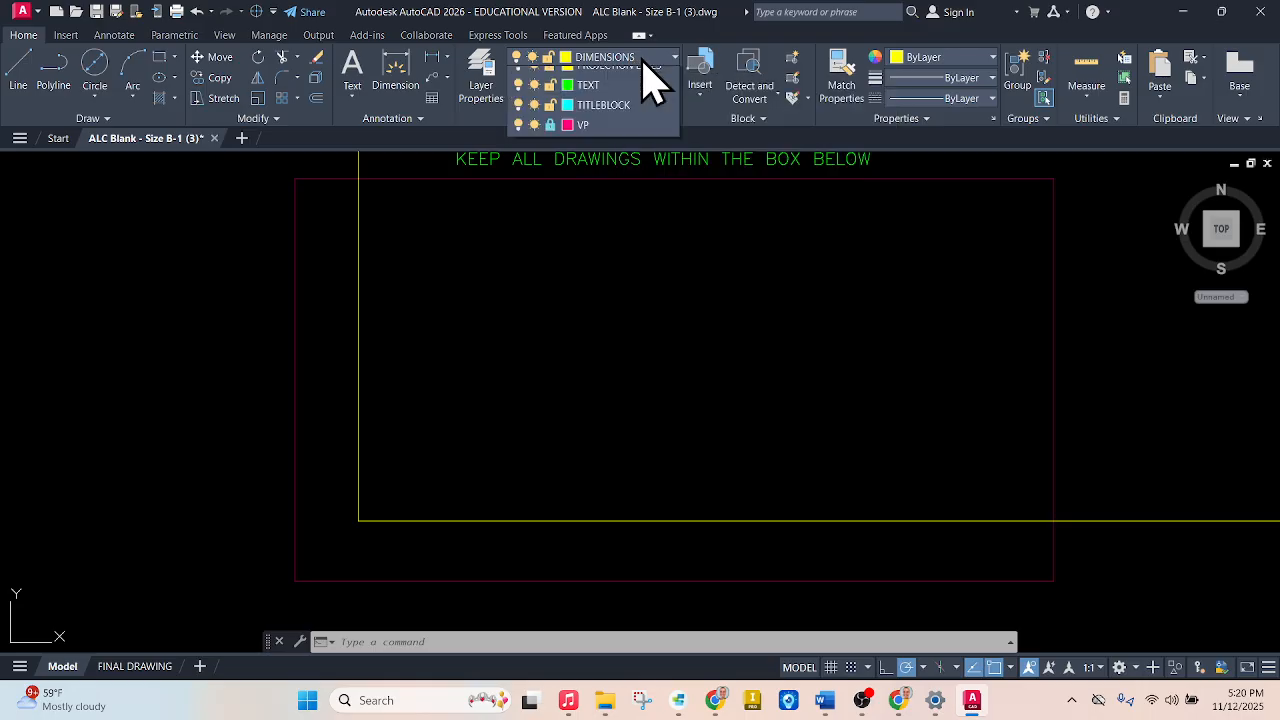
pyautogui.click(641, 276)
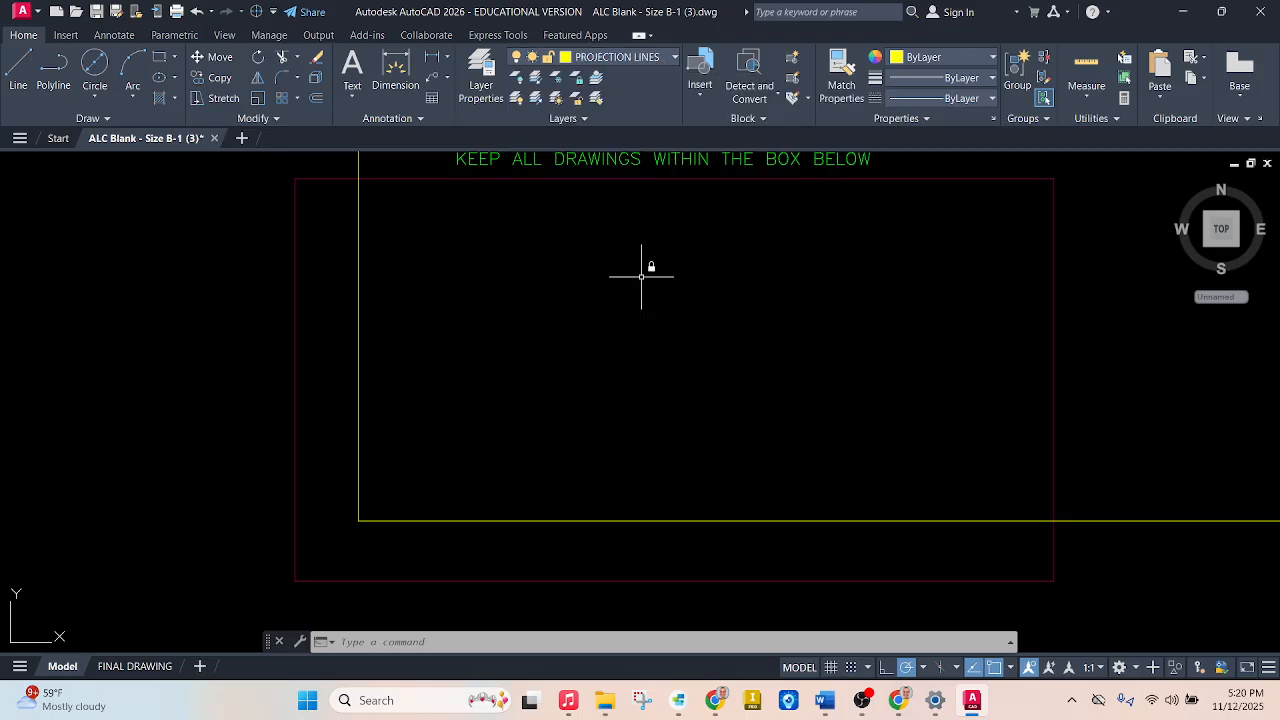
pyautogui.click(557, 425)
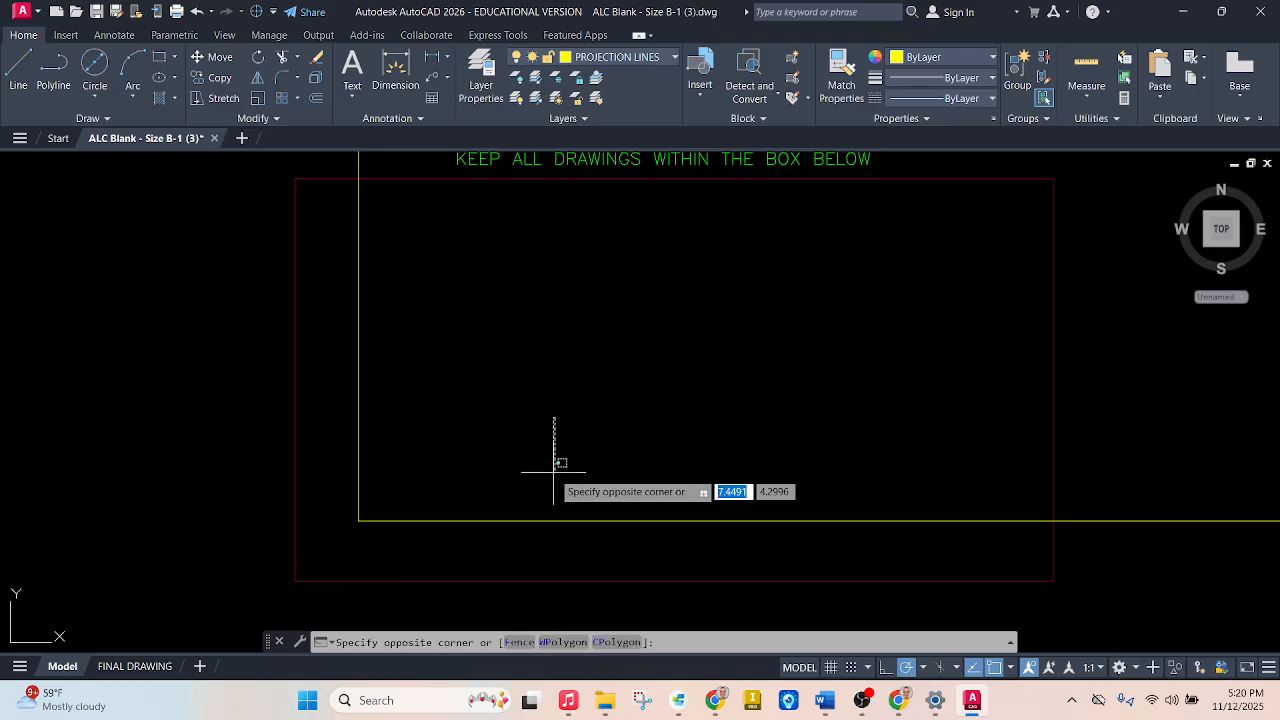
pyautogui.click(336, 570)
pyautogui.click(659, 57)
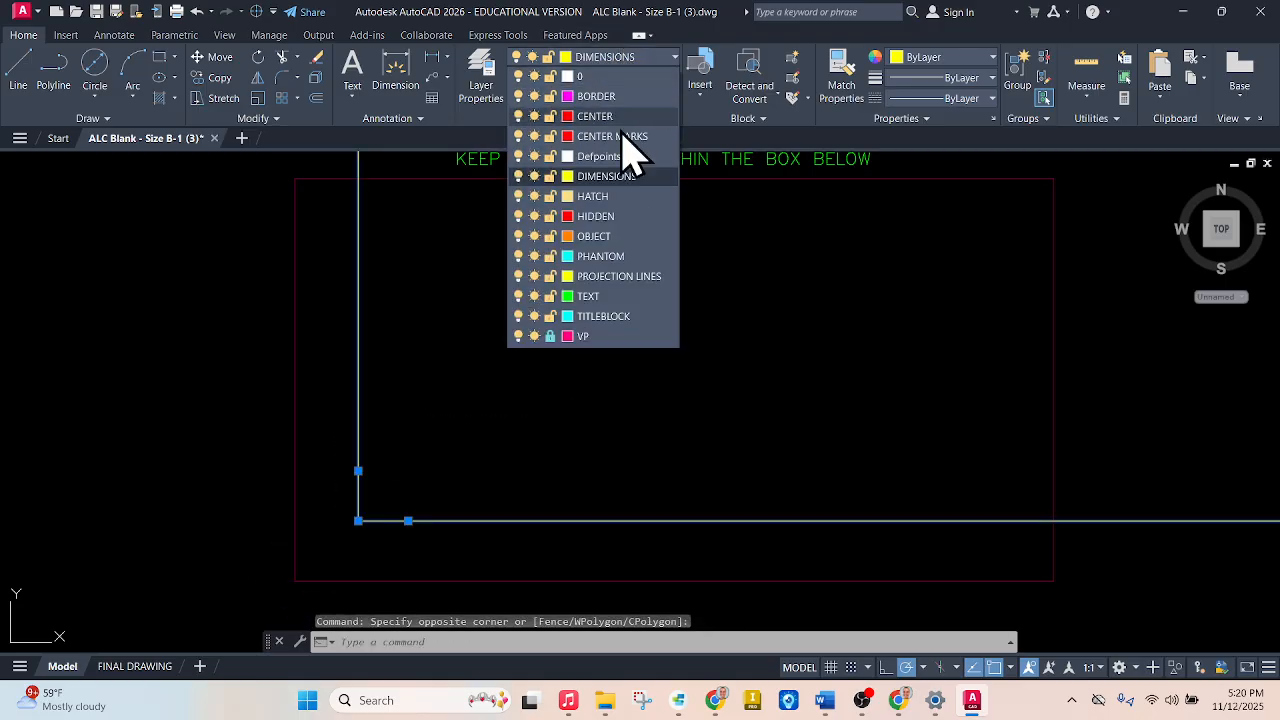
pyautogui.click(620, 276)
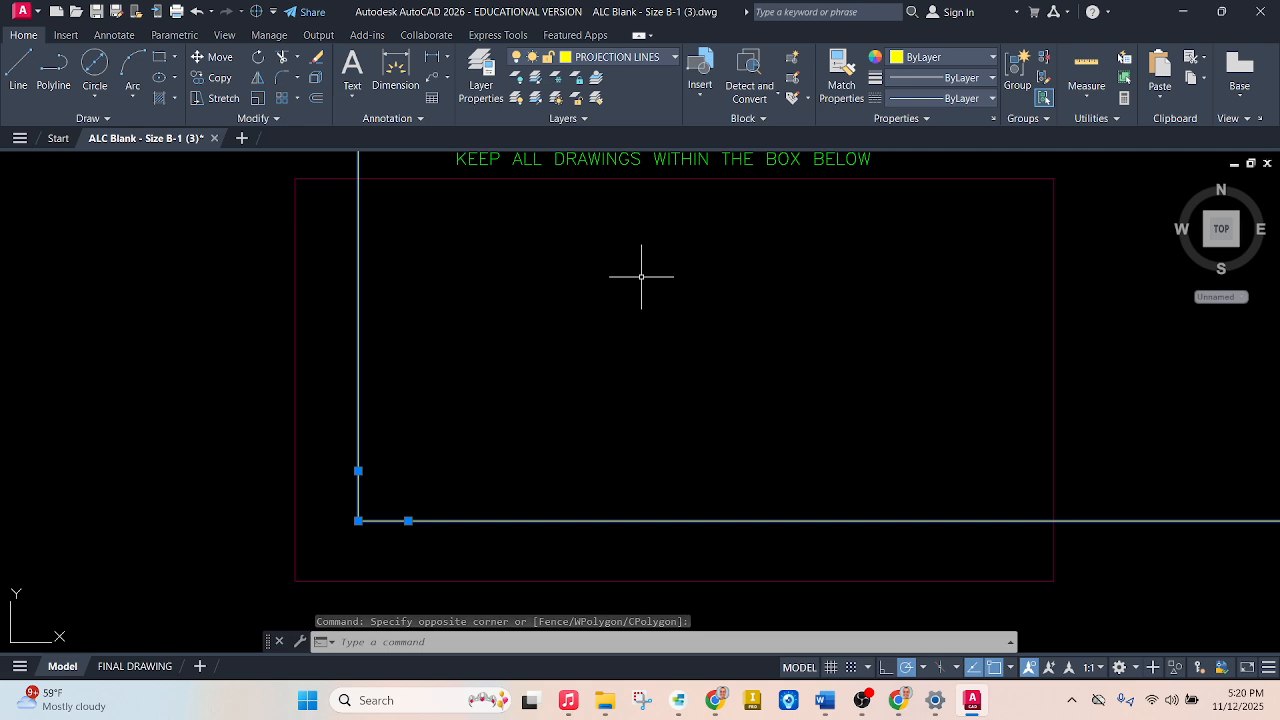
pyautogui.press('Escape')
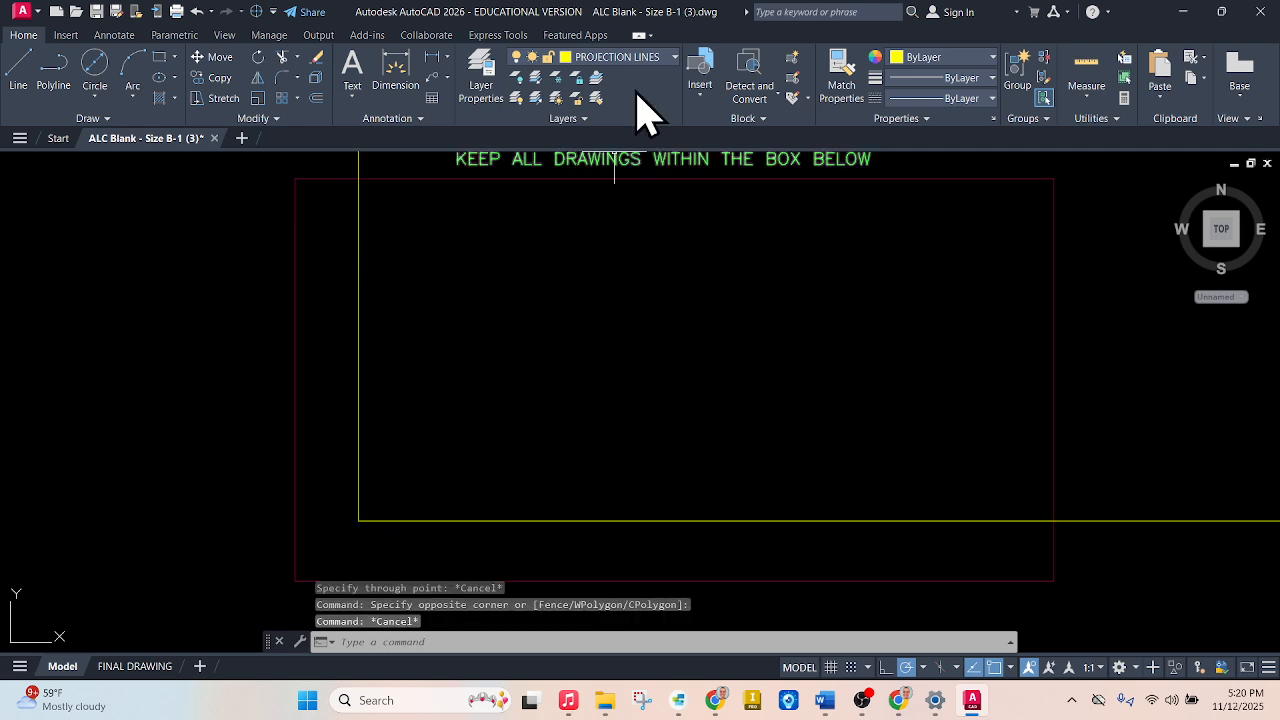
# Select the vertical ray and check its assigned layer.
pyautogui.click(362, 340)
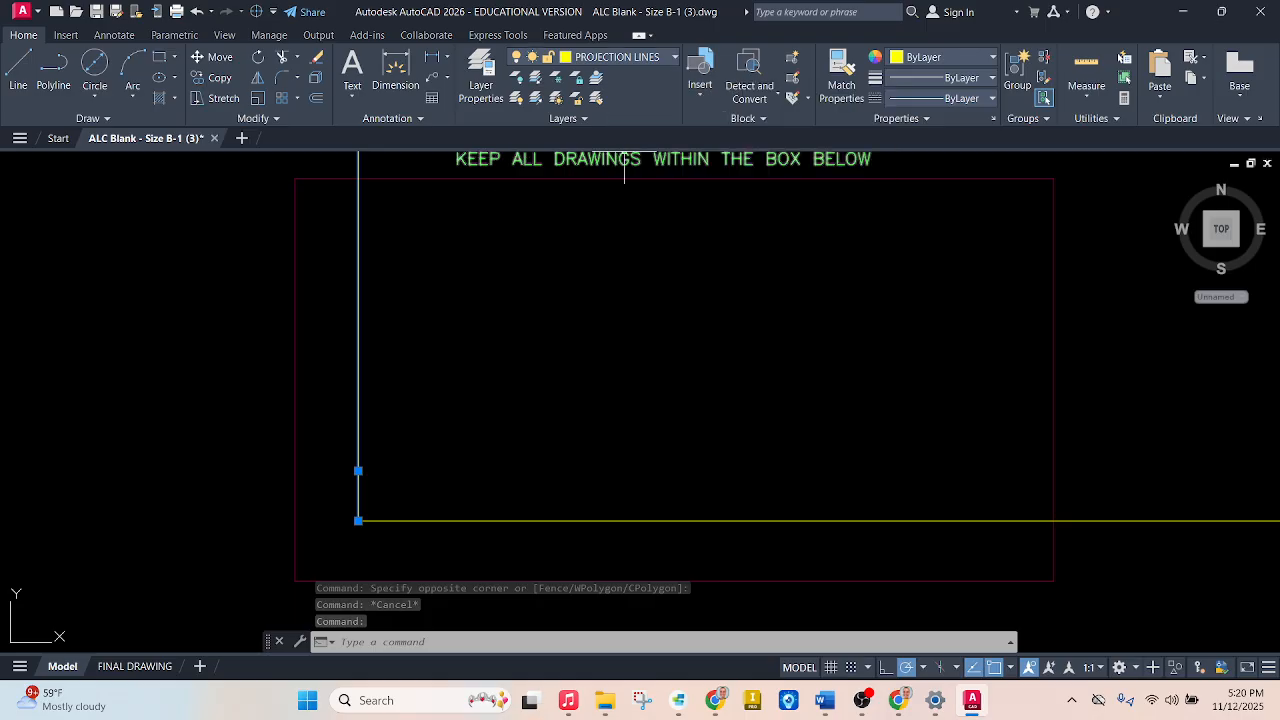
pyautogui.click(336, 387)
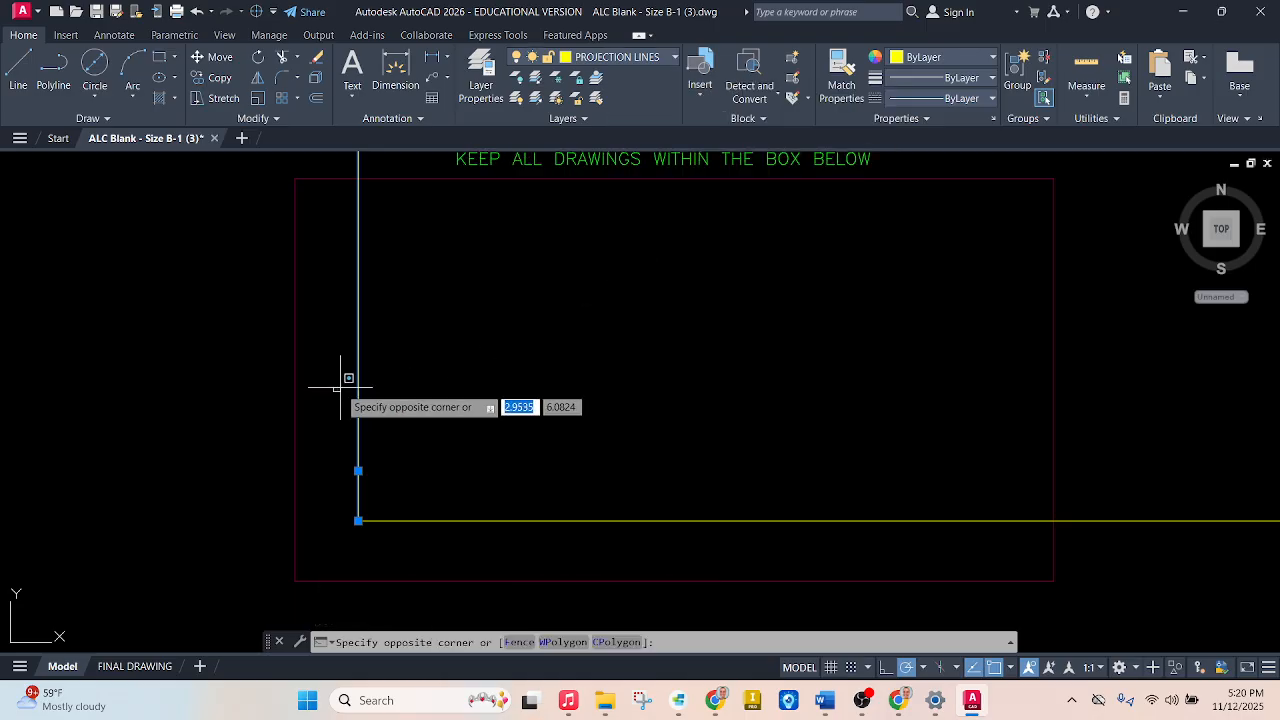
pyautogui.press('Escape')
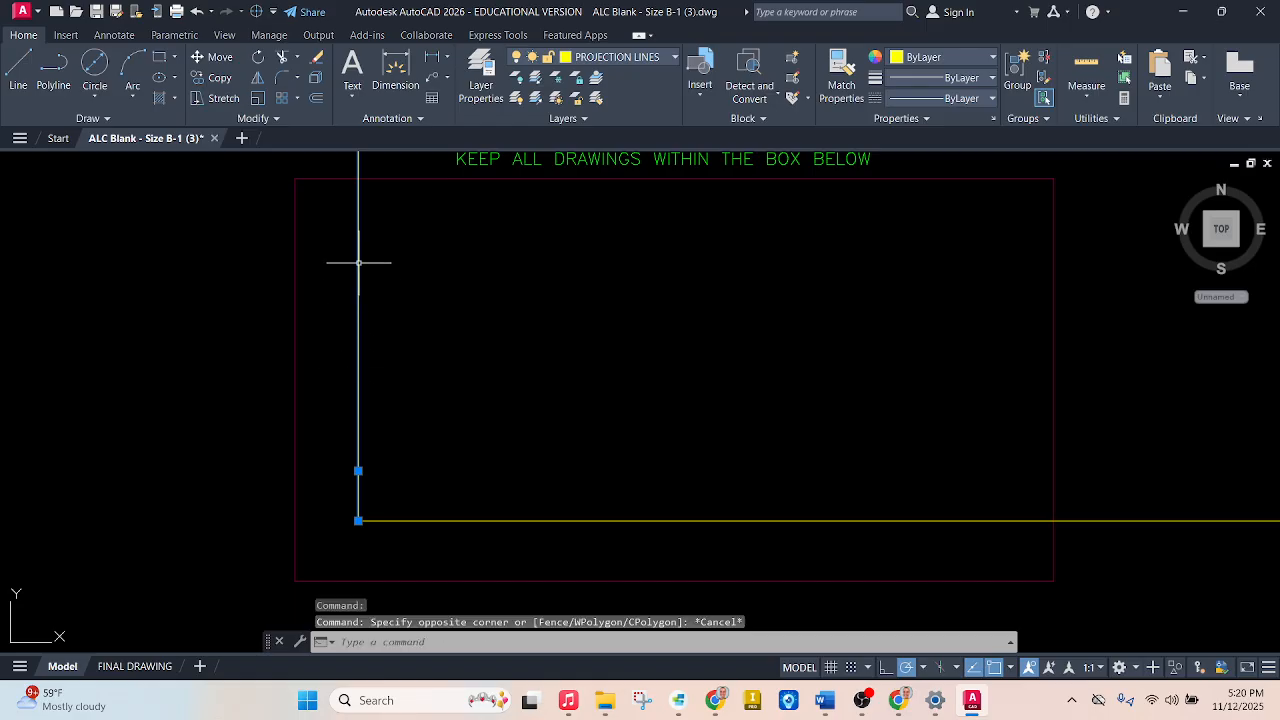
# Move the selected vertical ray to the OBJECT layer, deselect it, and undo that layer change.
pyautogui.click(670, 58)
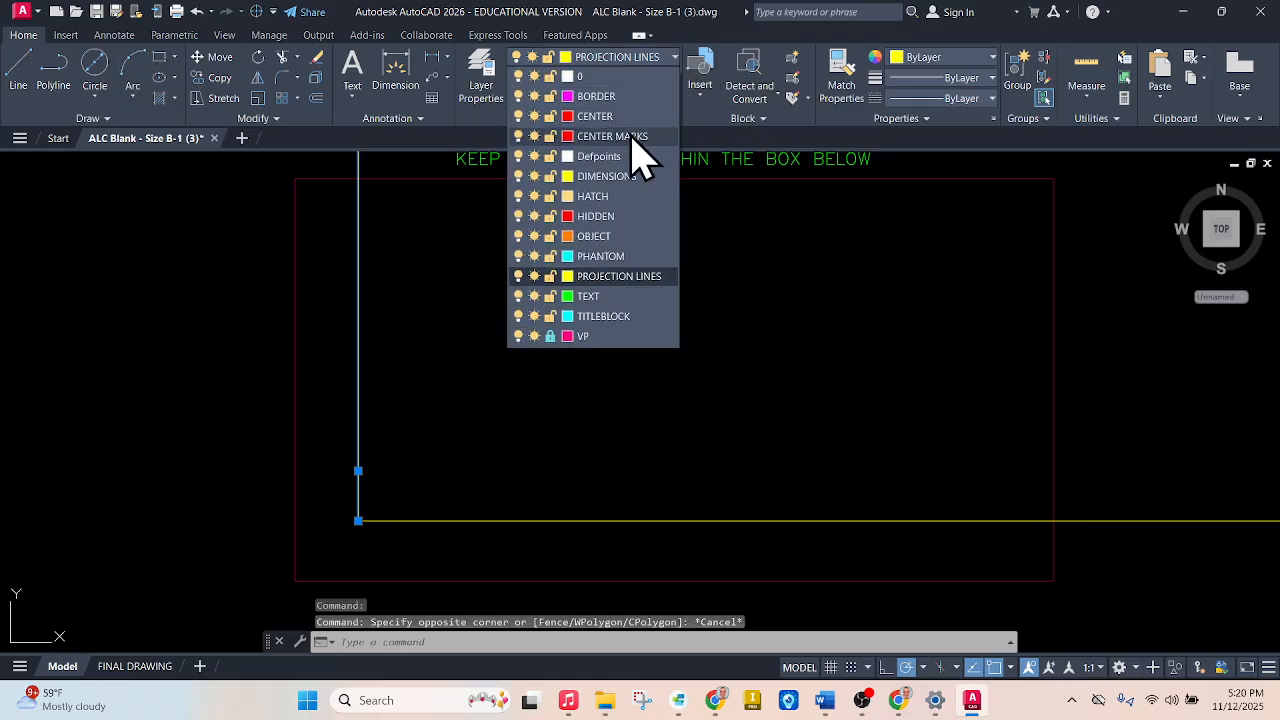
pyautogui.click(627, 236)
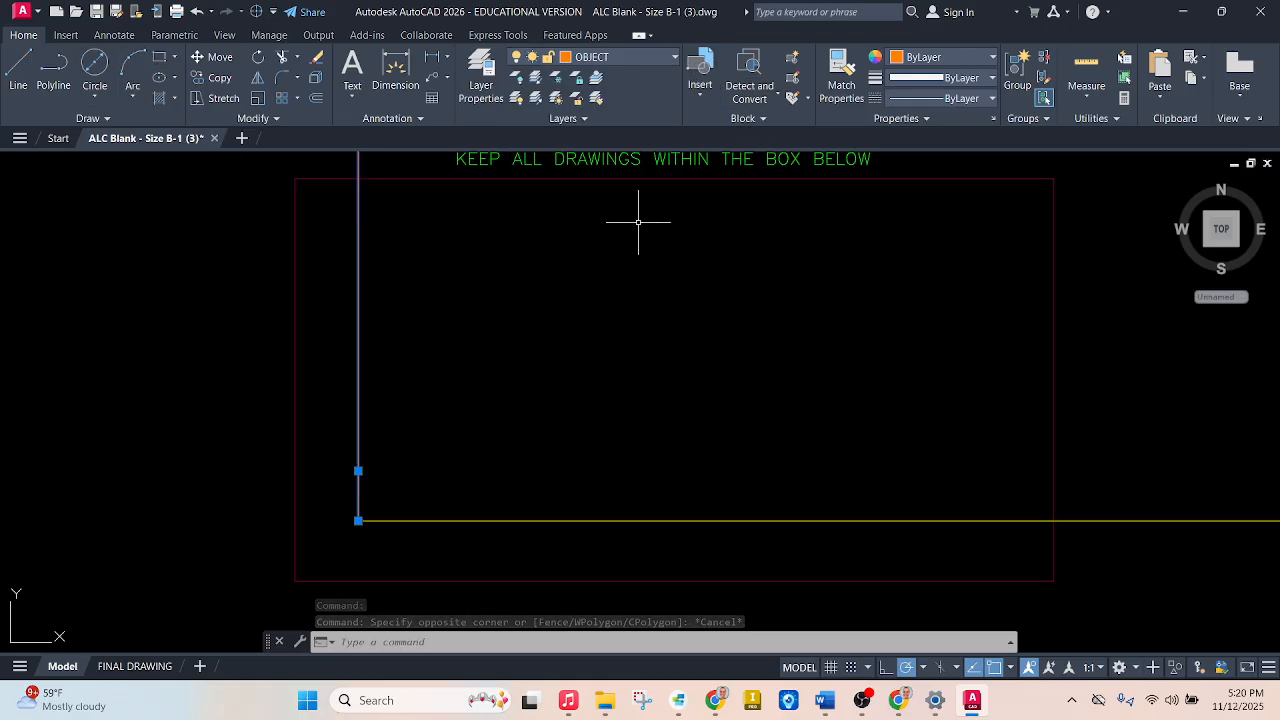
pyautogui.press('Escape')
pyautogui.press('Escape')
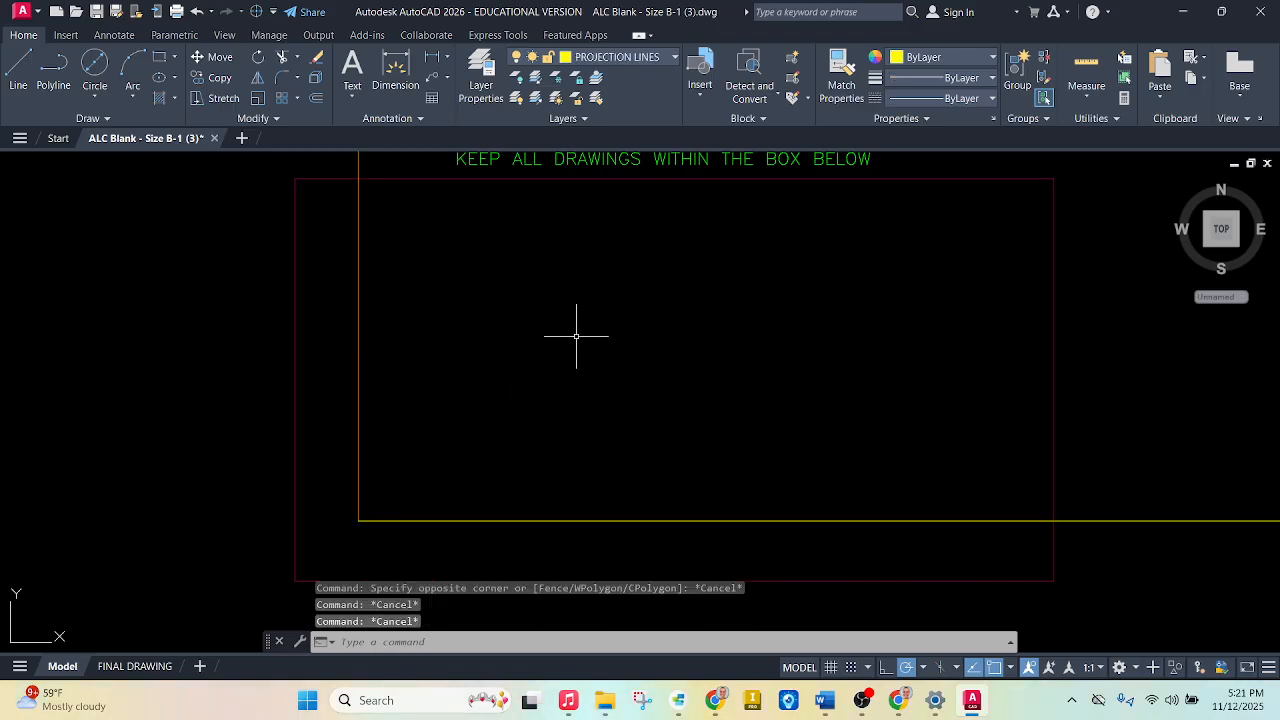
pyautogui.hotkey('ctrl', 'z')
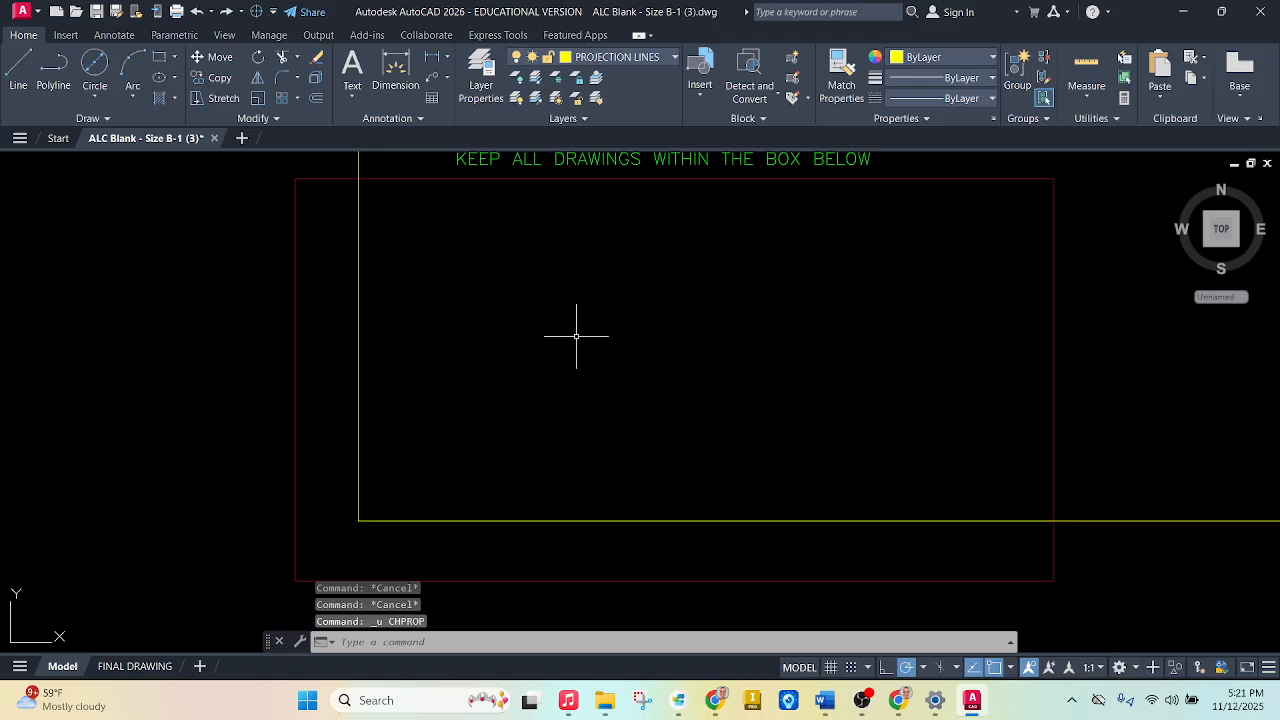
# Make OBJECT the current layer and draw a 5 by 2 rectangle up and right from the rays' common start point.
pyautogui.click(645, 58)
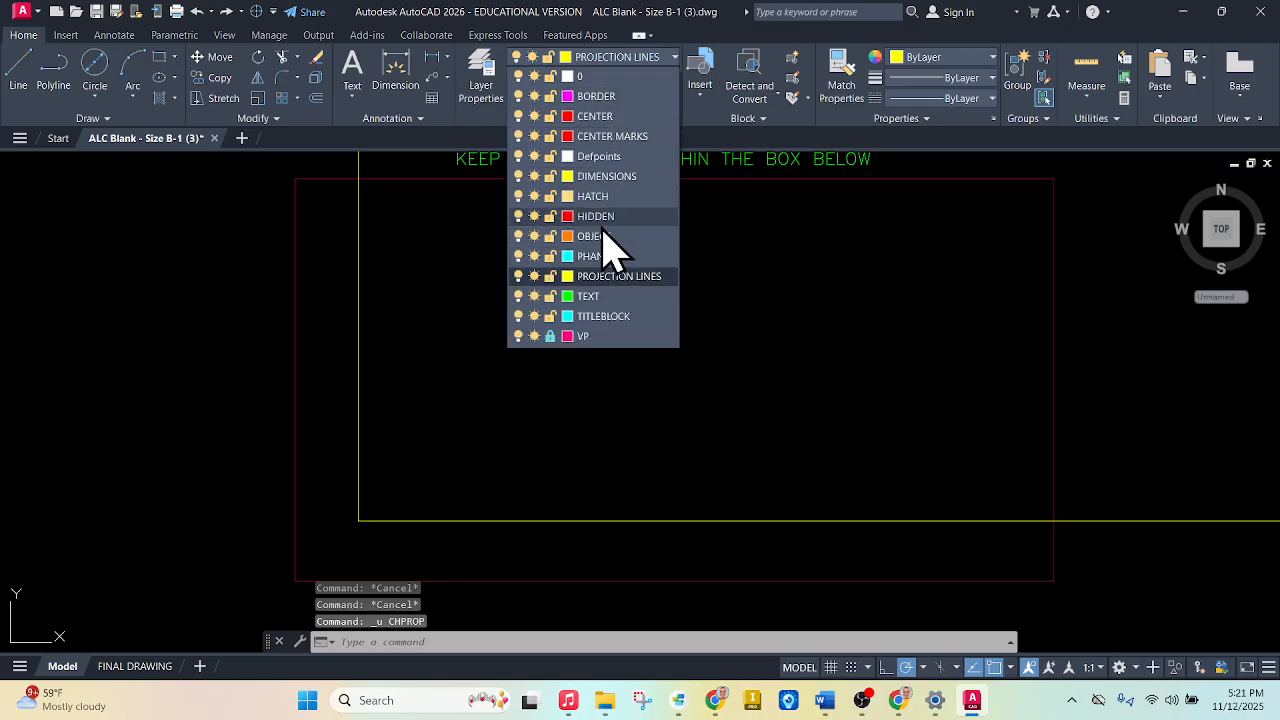
pyautogui.click(606, 236)
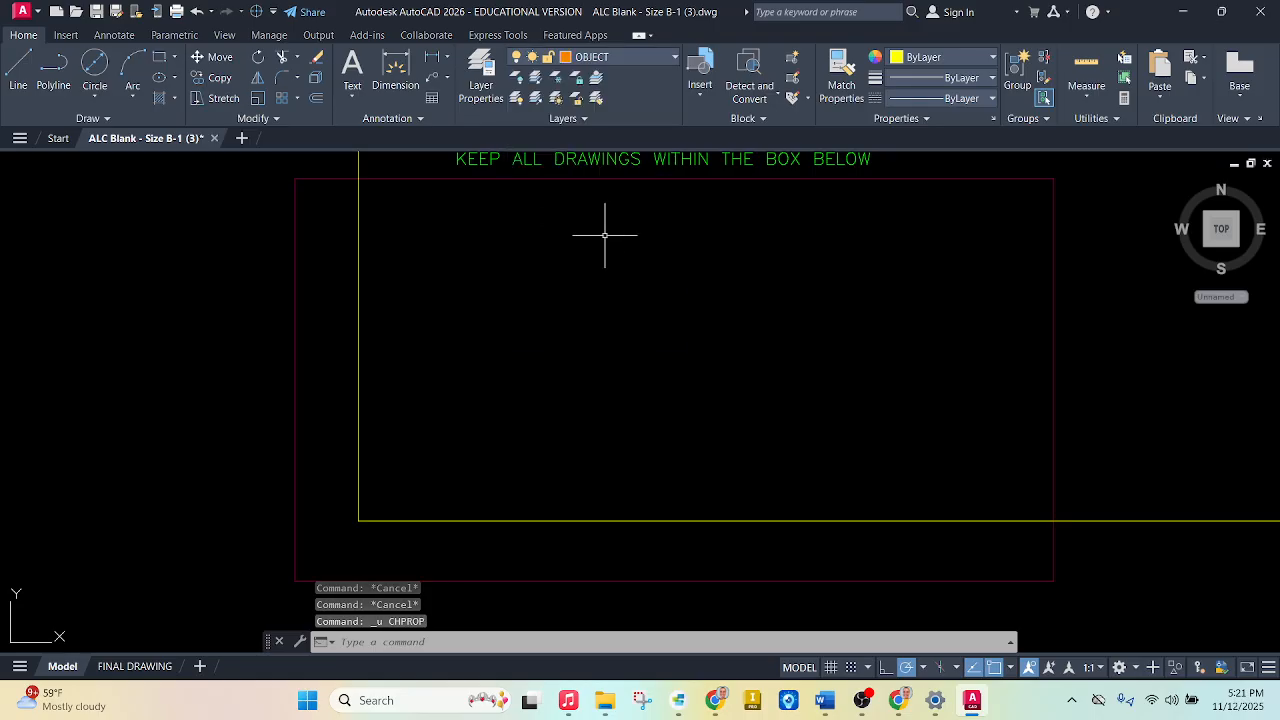
pyautogui.click(158, 58)
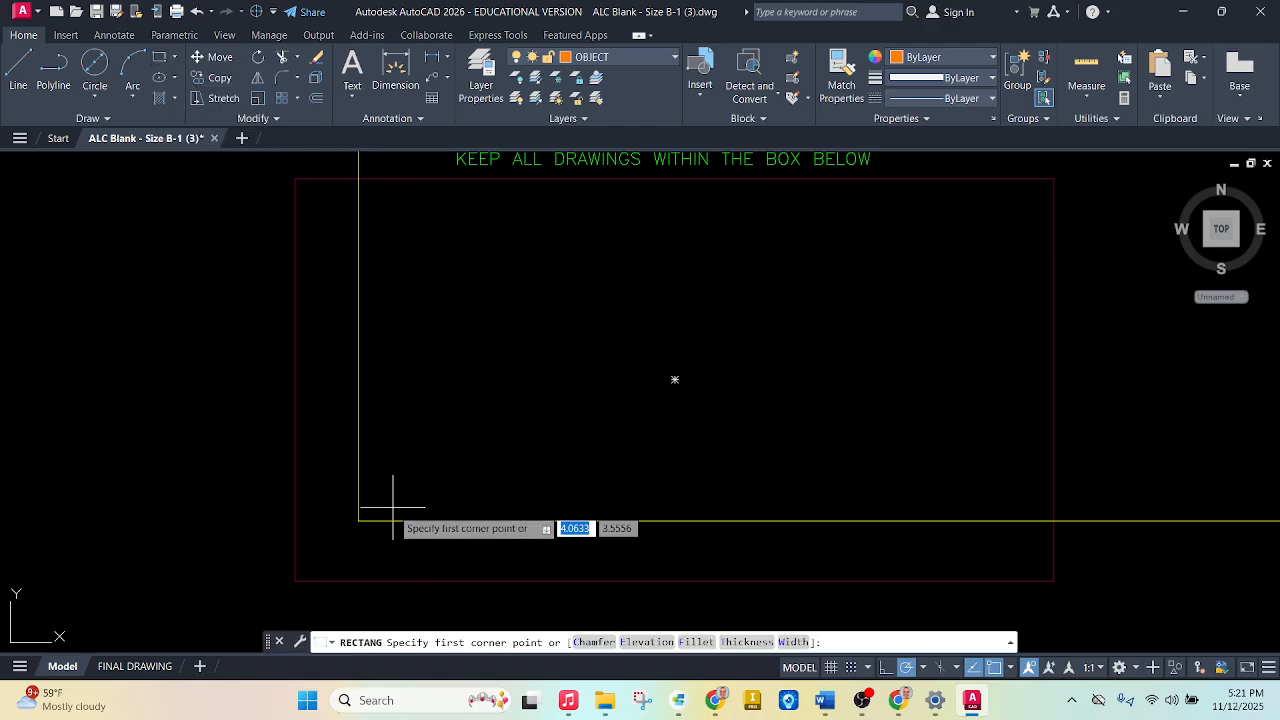
pyautogui.click(358, 521)
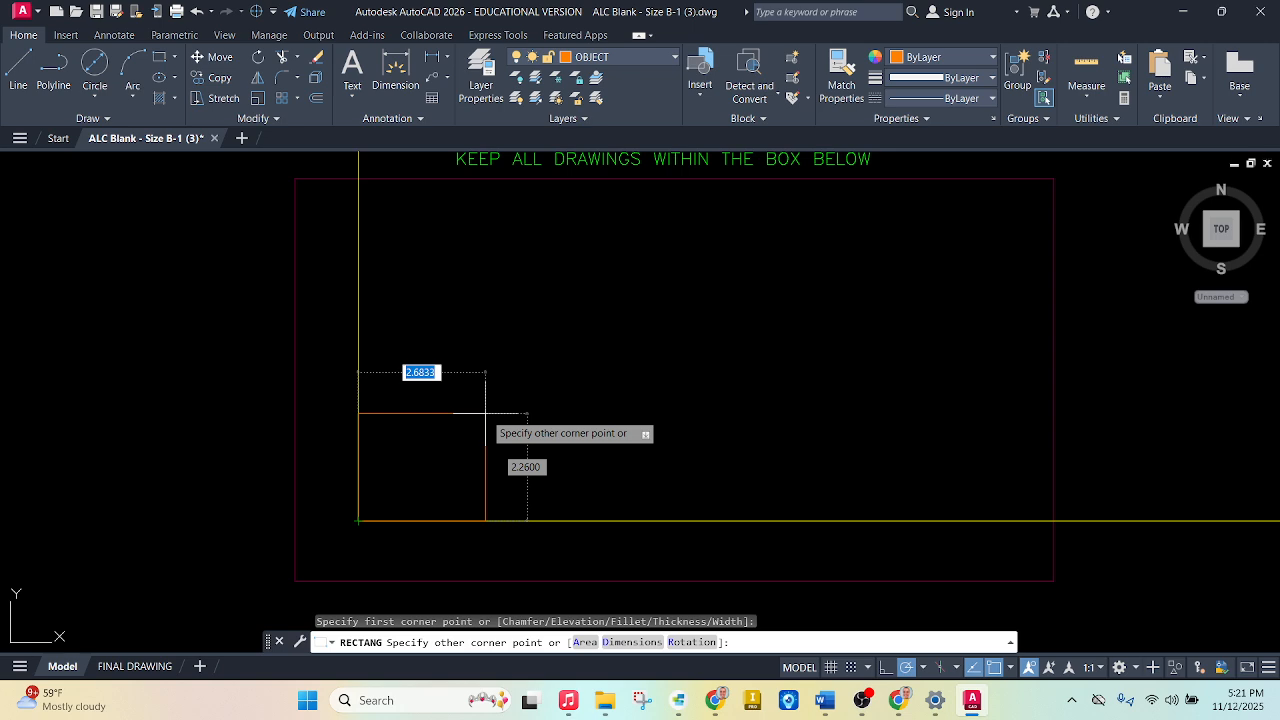
pyautogui.press('Tab')
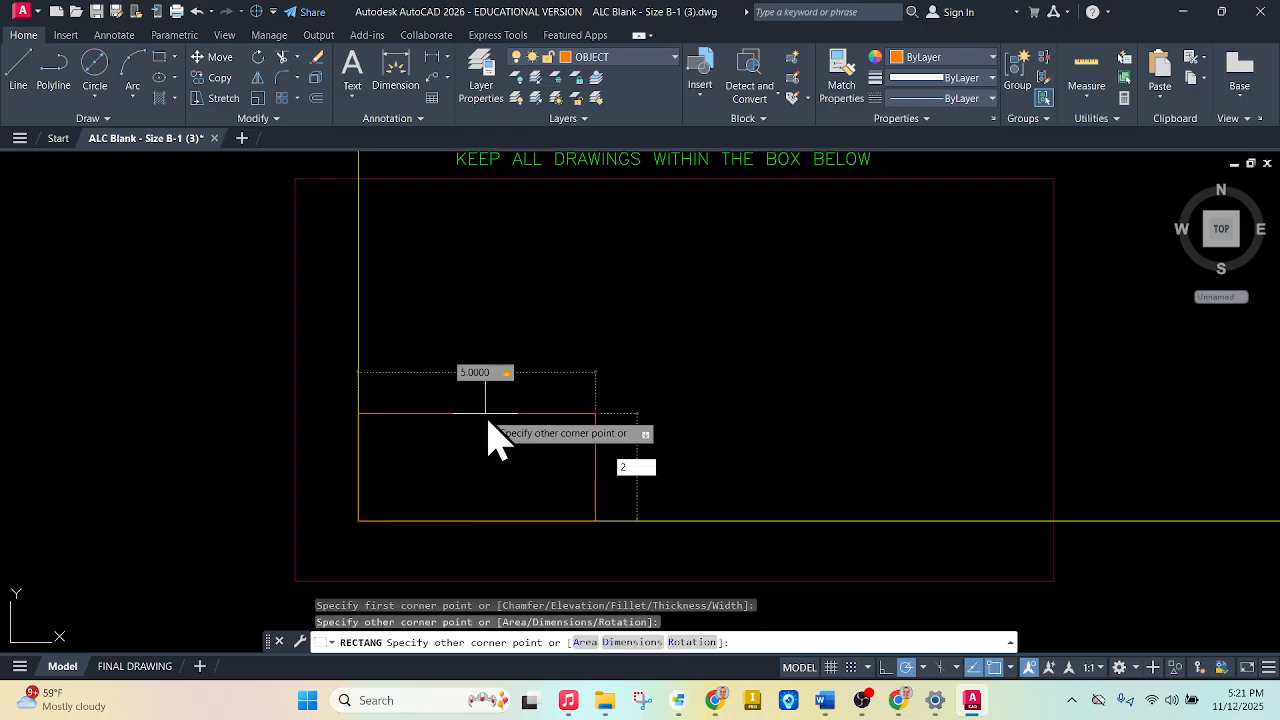
pyautogui.press('Return')
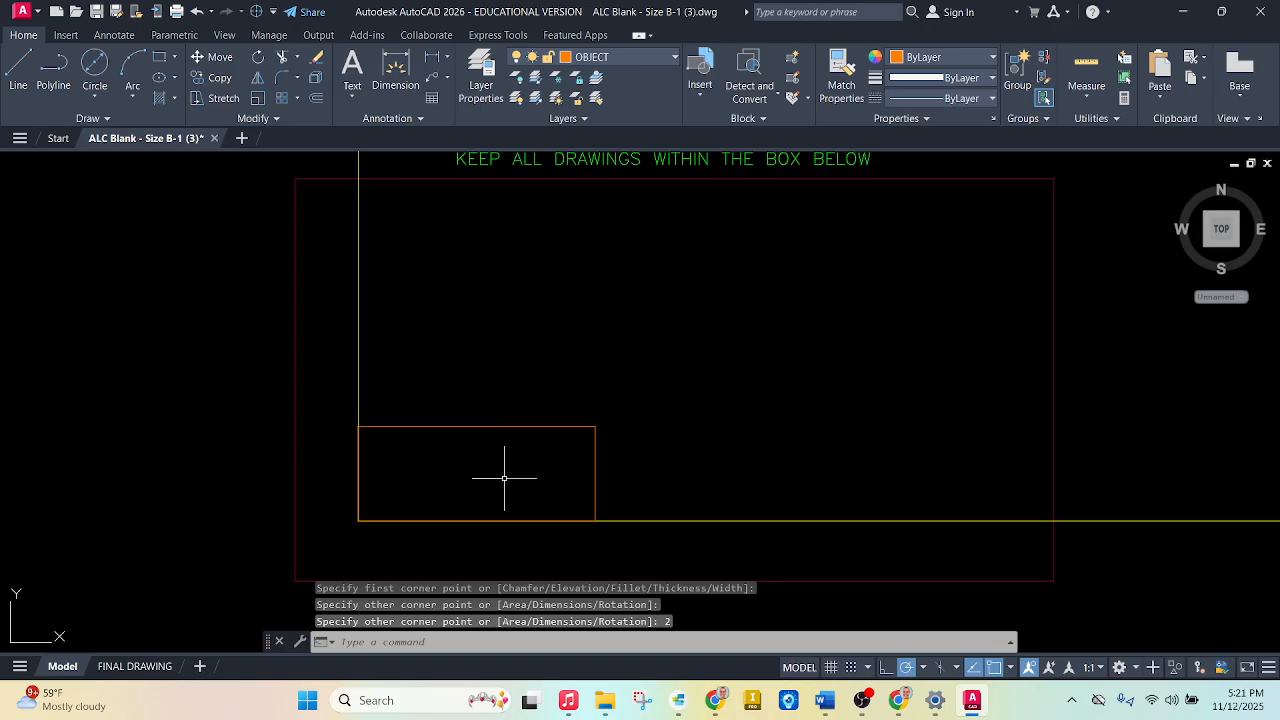
pyautogui.scroll(1, 464, 414)
pyautogui.scroll(-1, 464, 414)
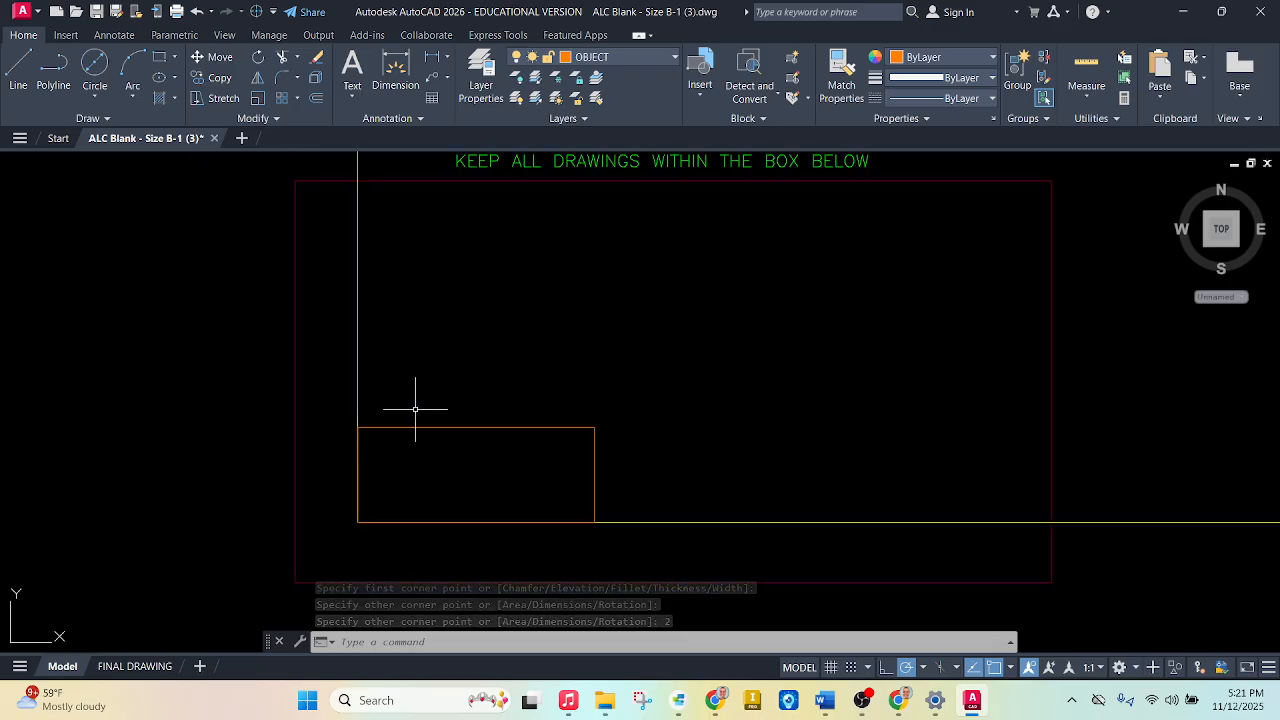
# Make PROJECTION LINES the current layer and draw a vertical ray upward along the rectangle's right edge.
pyautogui.click(97, 119)
pyautogui.click(76, 137)
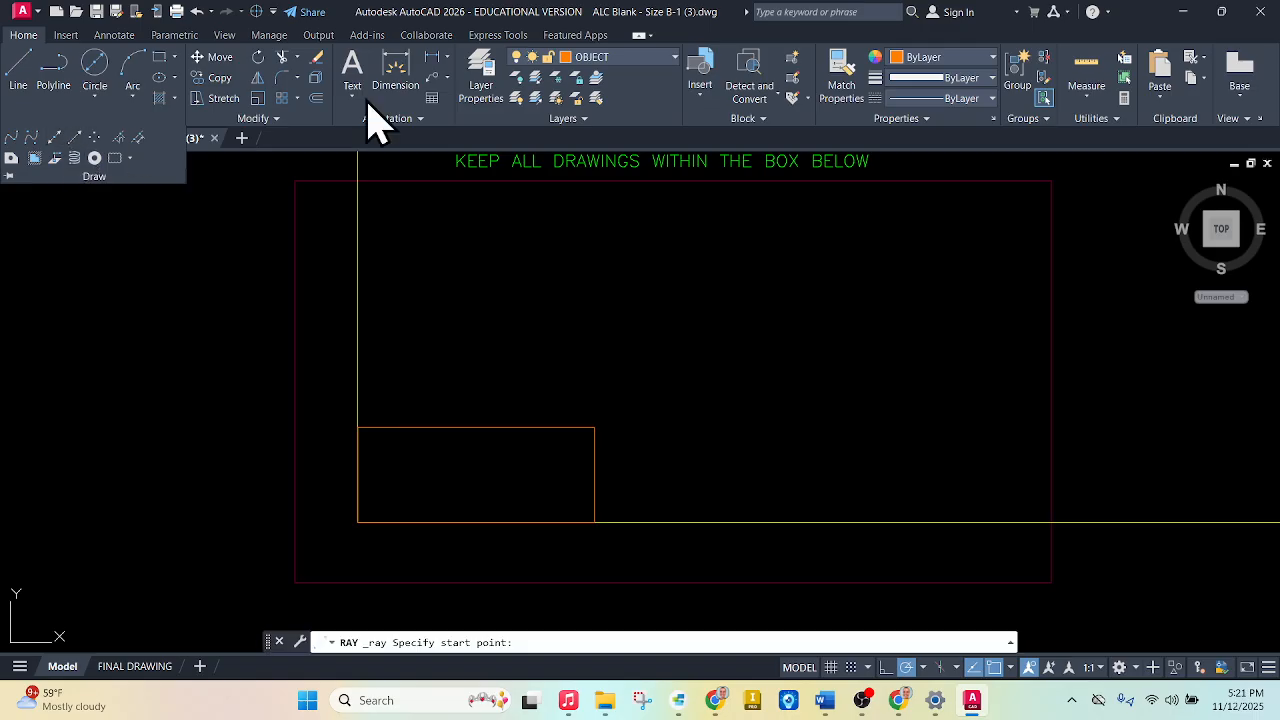
pyautogui.click(664, 58)
pyautogui.click(610, 274)
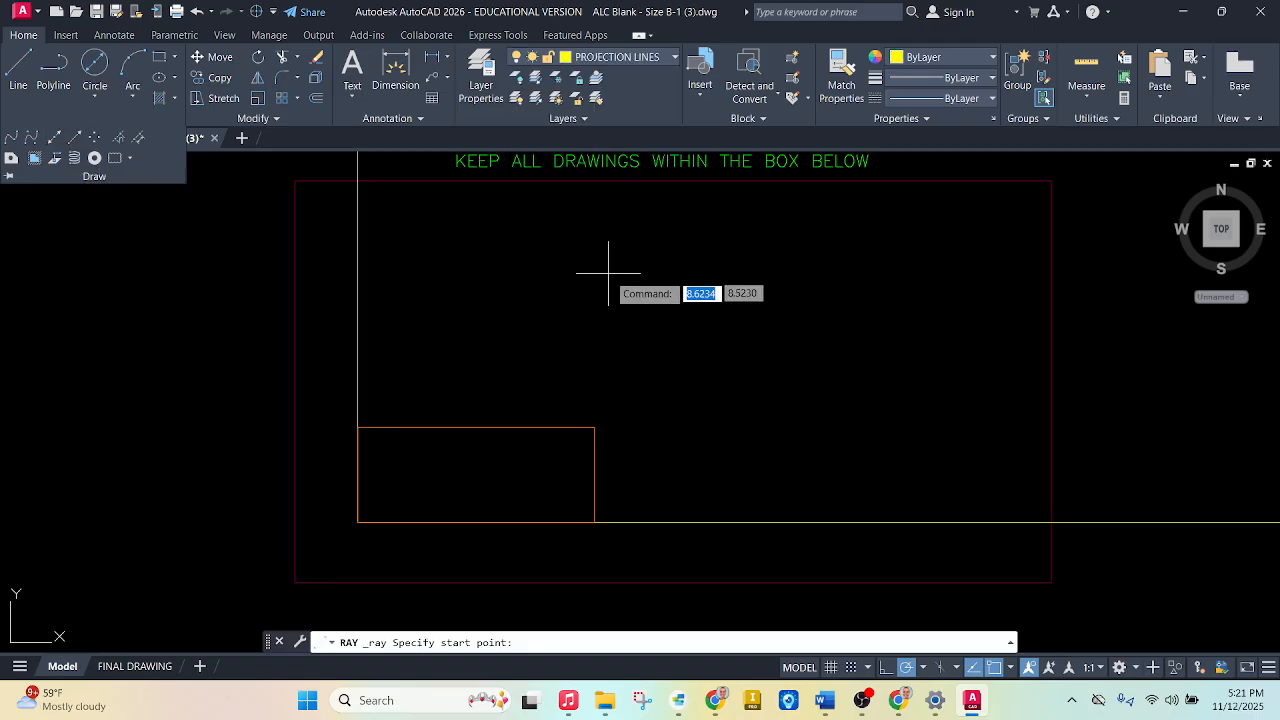
pyautogui.click(595, 380)
pyautogui.press('Escape')
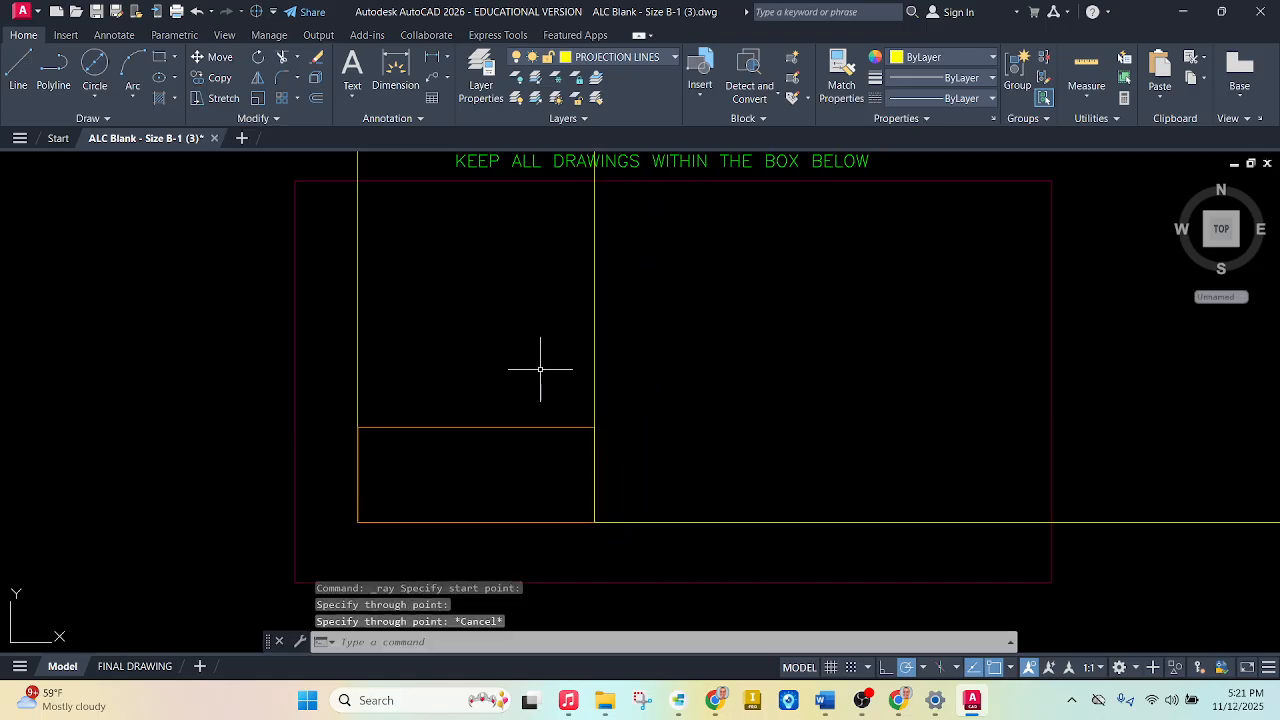
# Draw a horizontal ray from the rectangle's upper-left corner along its top edge toward the right.
pyautogui.press('Return')
pyautogui.click(358, 428)
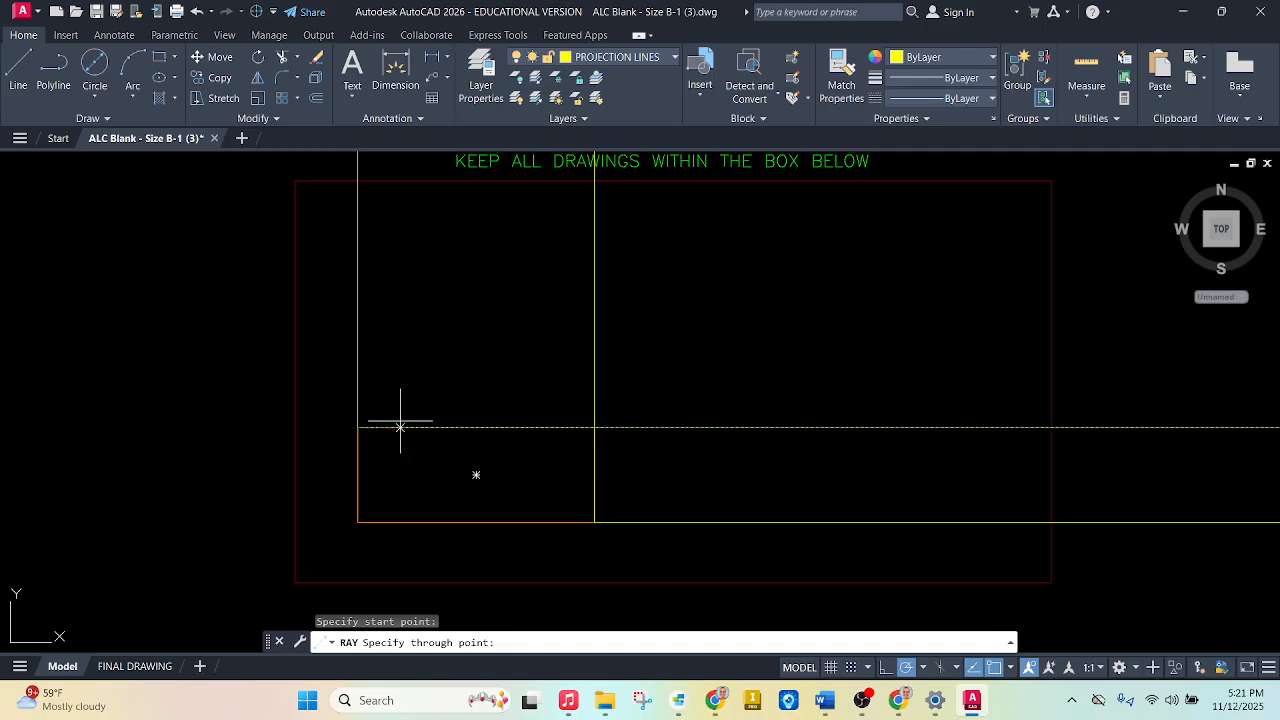
pyautogui.click(740, 428)
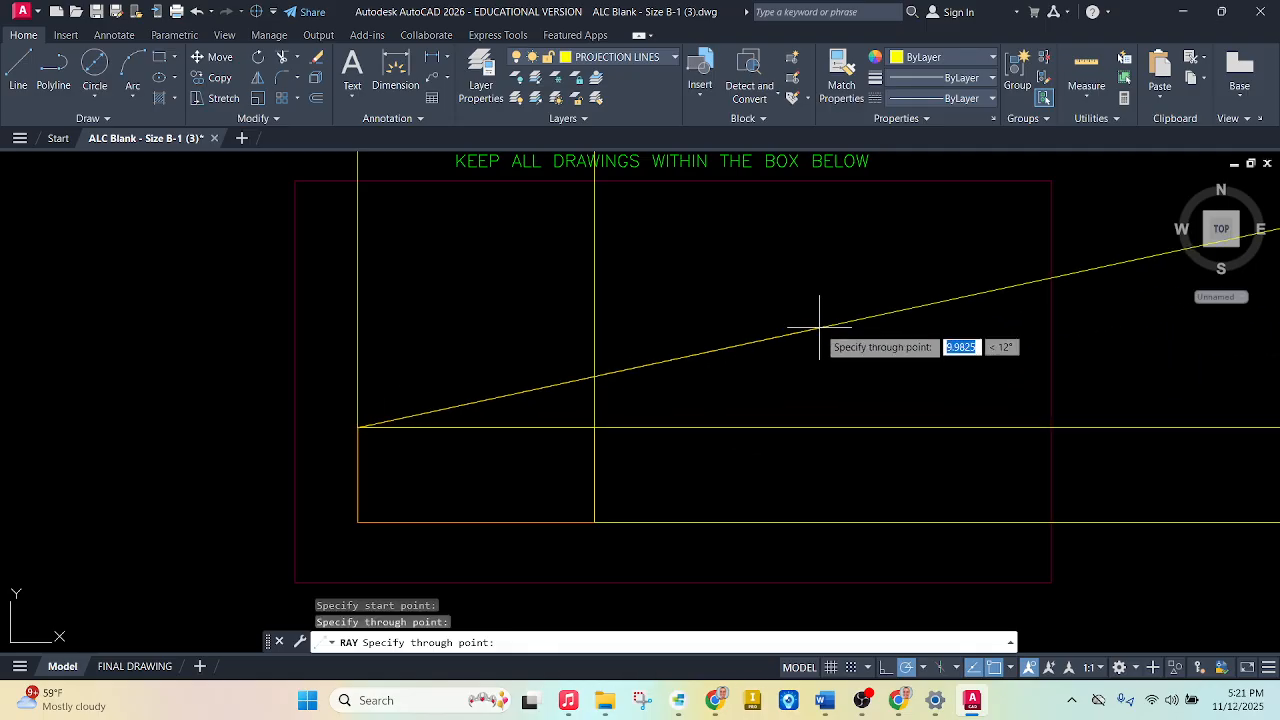
pyautogui.press('Escape')
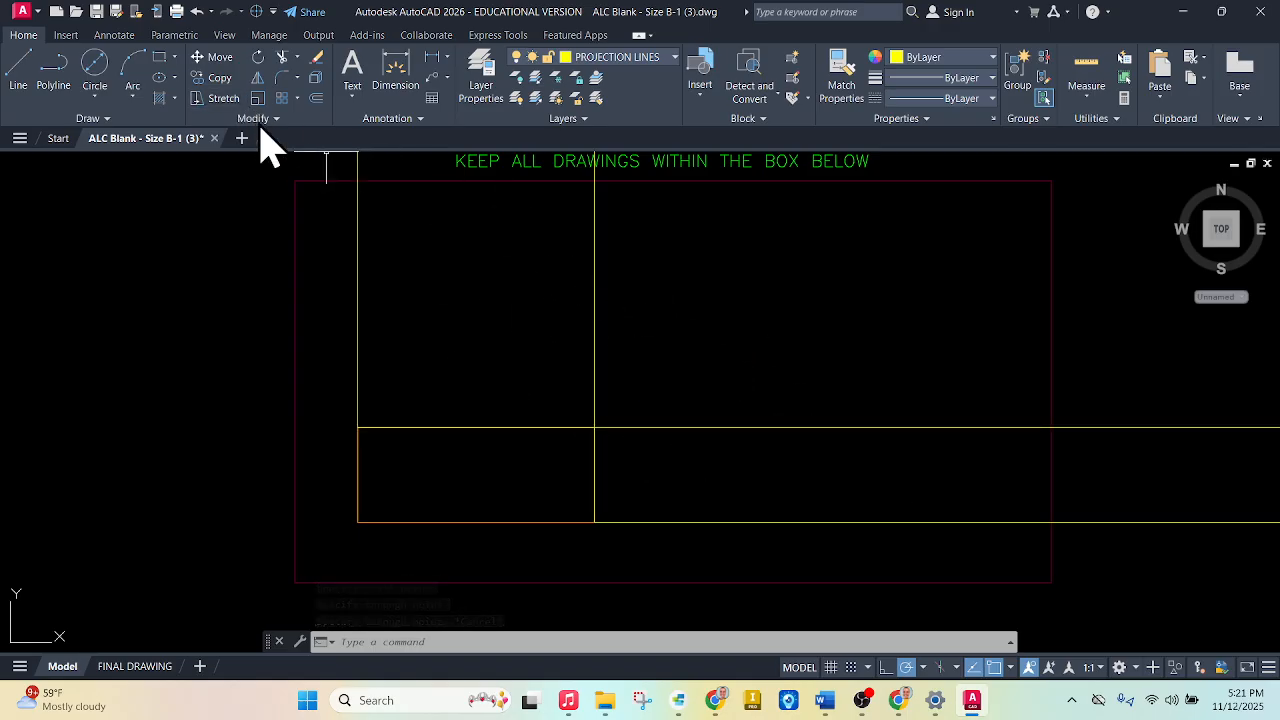
# Make OBJECT the current layer, check the reference drawing, and draw a 5 by 2.5 top-view rectangle between the two vertical rays.
pyautogui.click(598, 60)
pyautogui.click(635, 258)
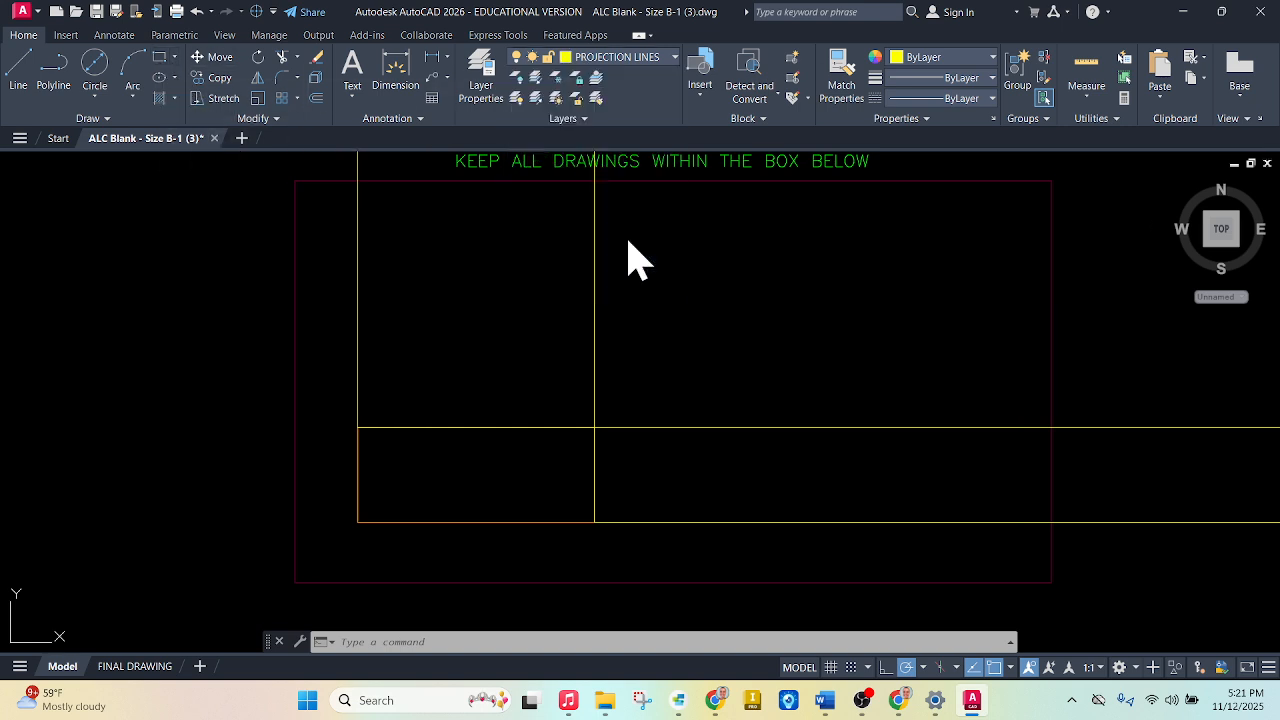
pyautogui.click(158, 58)
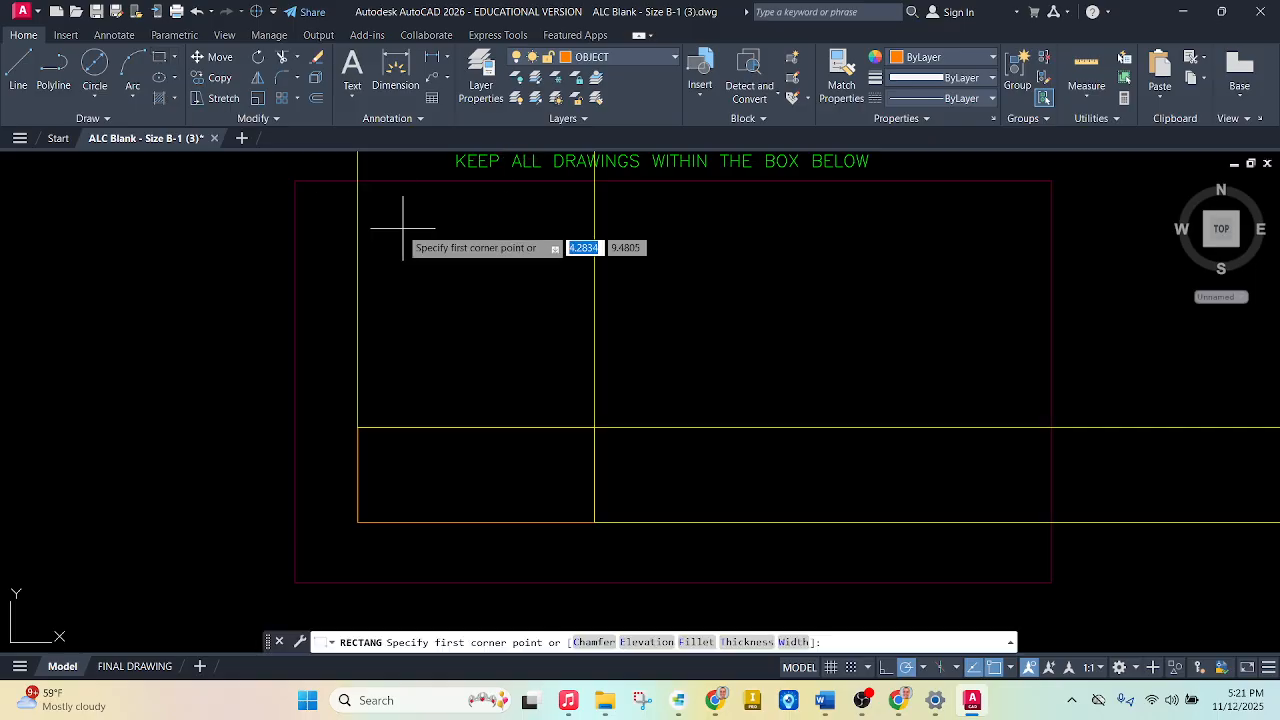
pyautogui.click(898, 705)
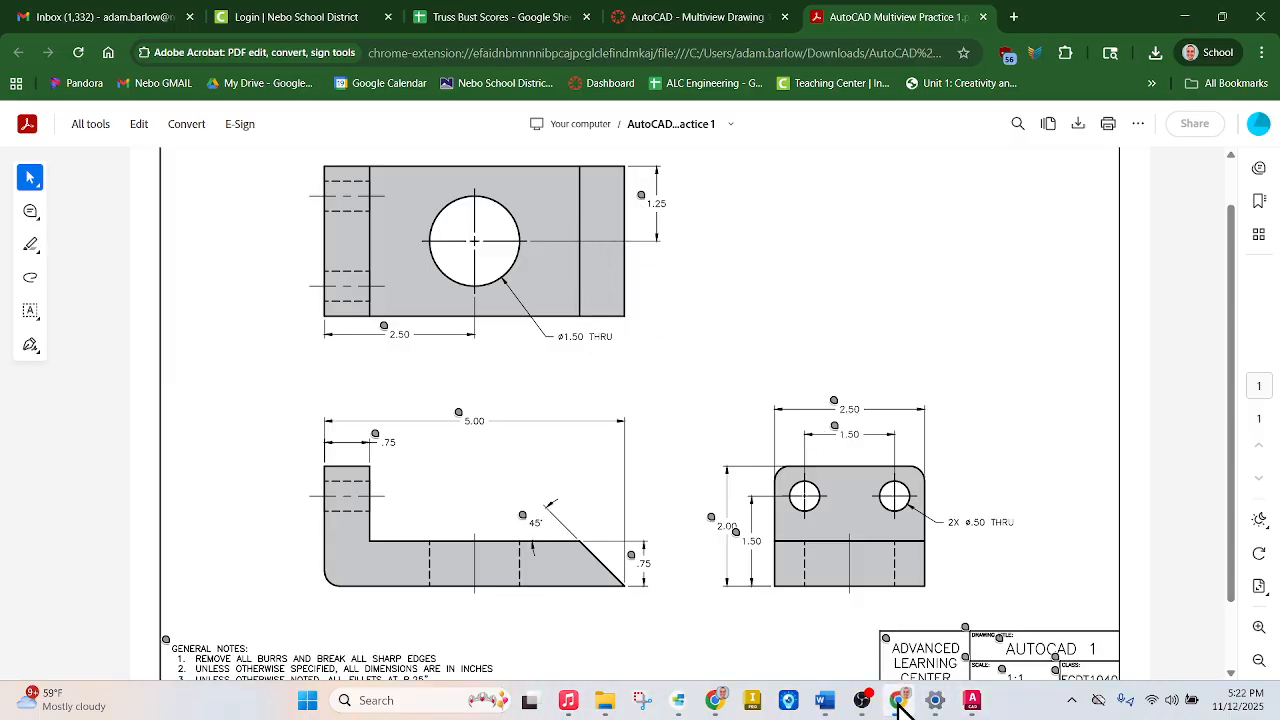
pyautogui.click(970, 698)
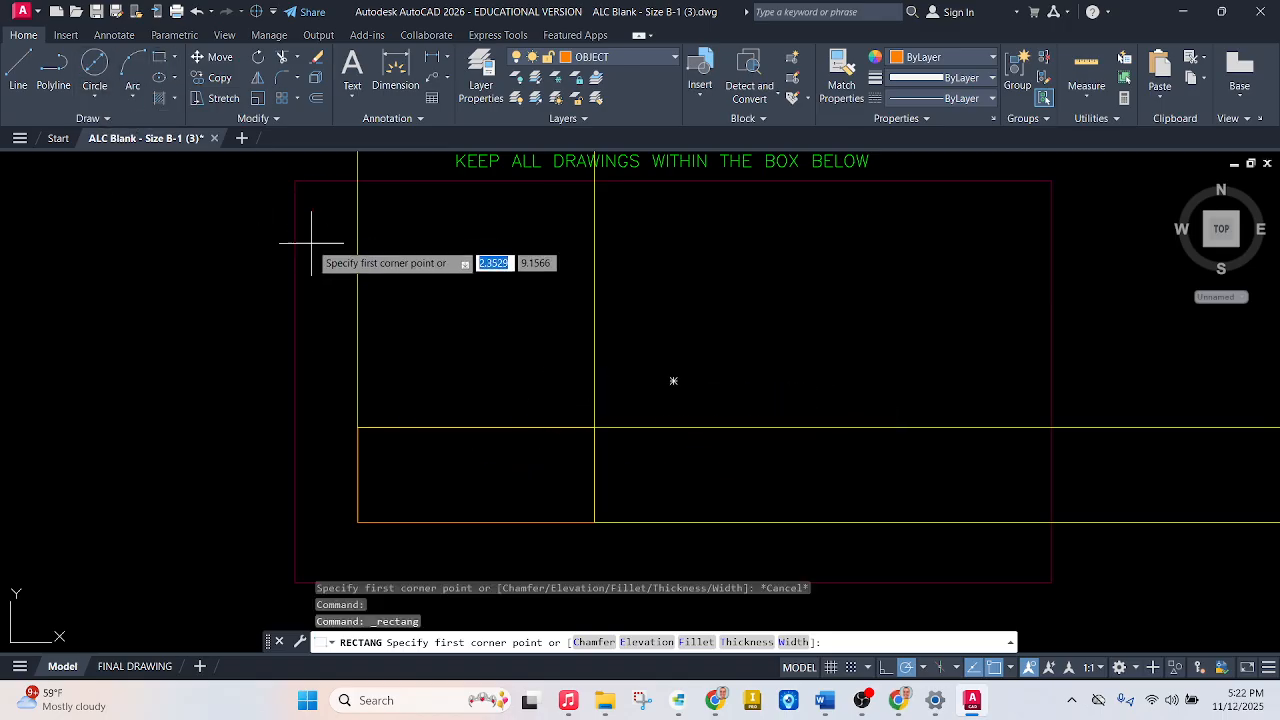
pyautogui.click(358, 213)
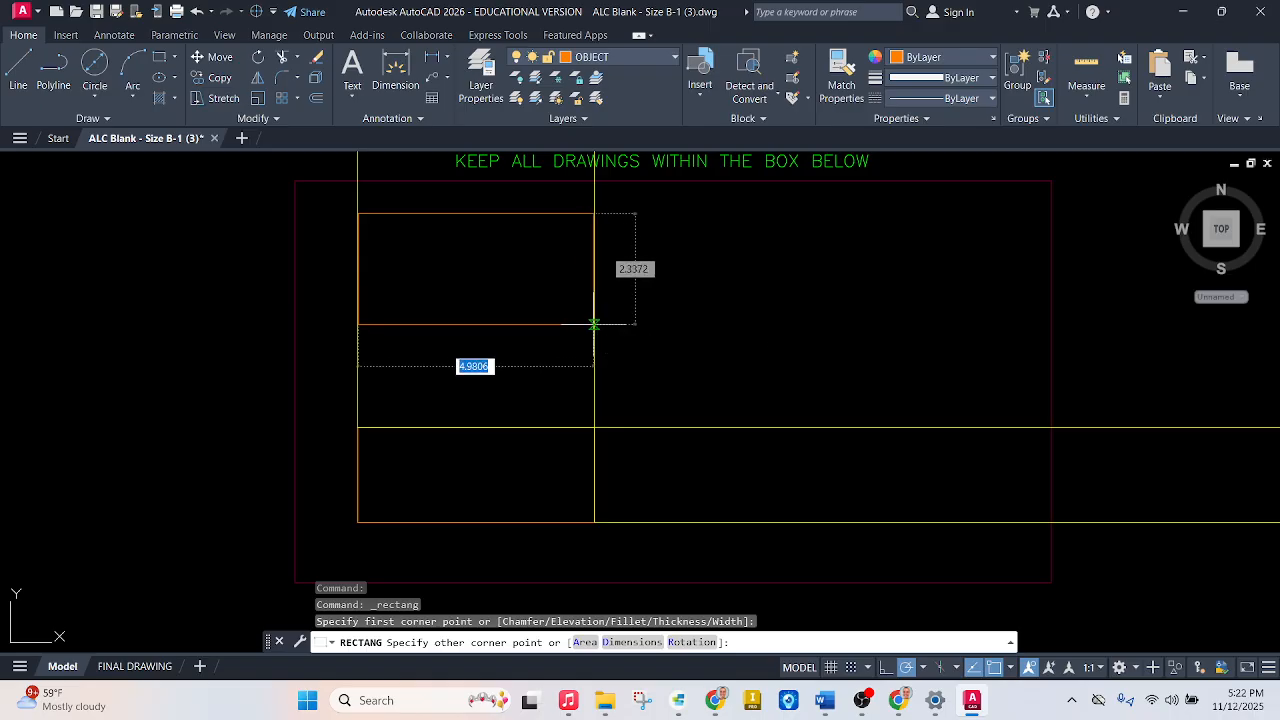
pyautogui.write('5')
pyautogui.press('Tab')
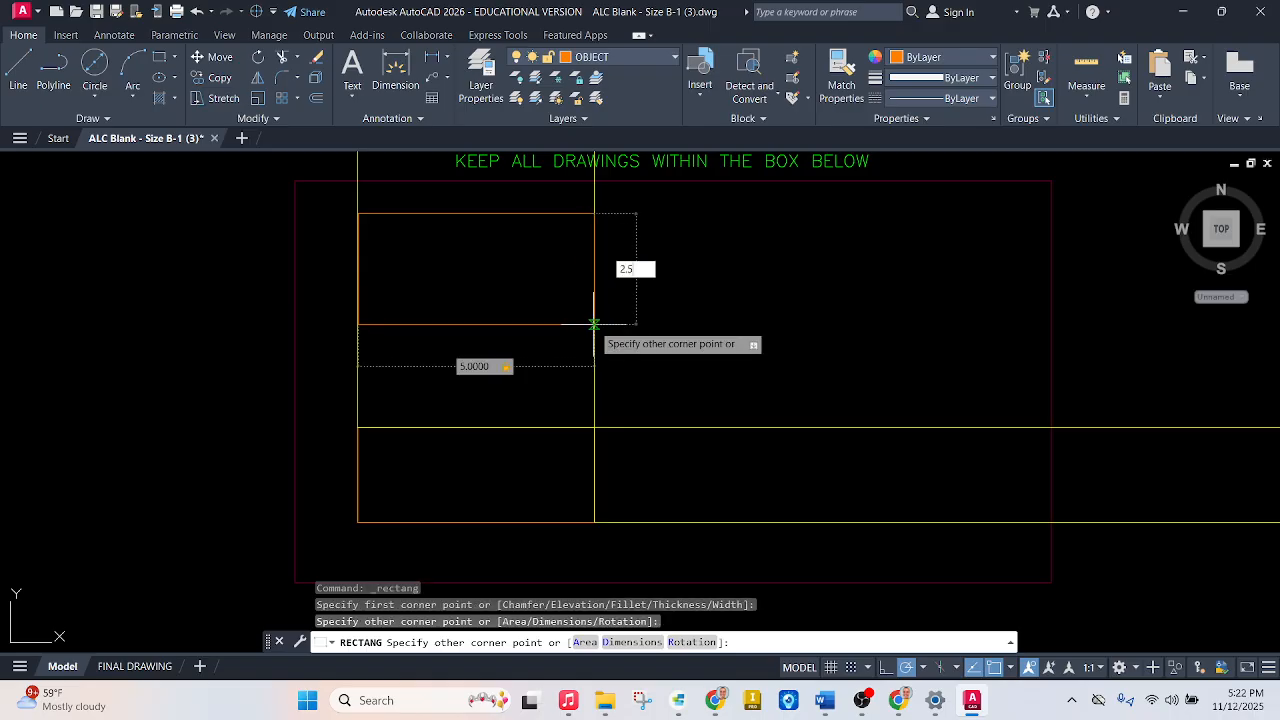
pyautogui.press('Return')
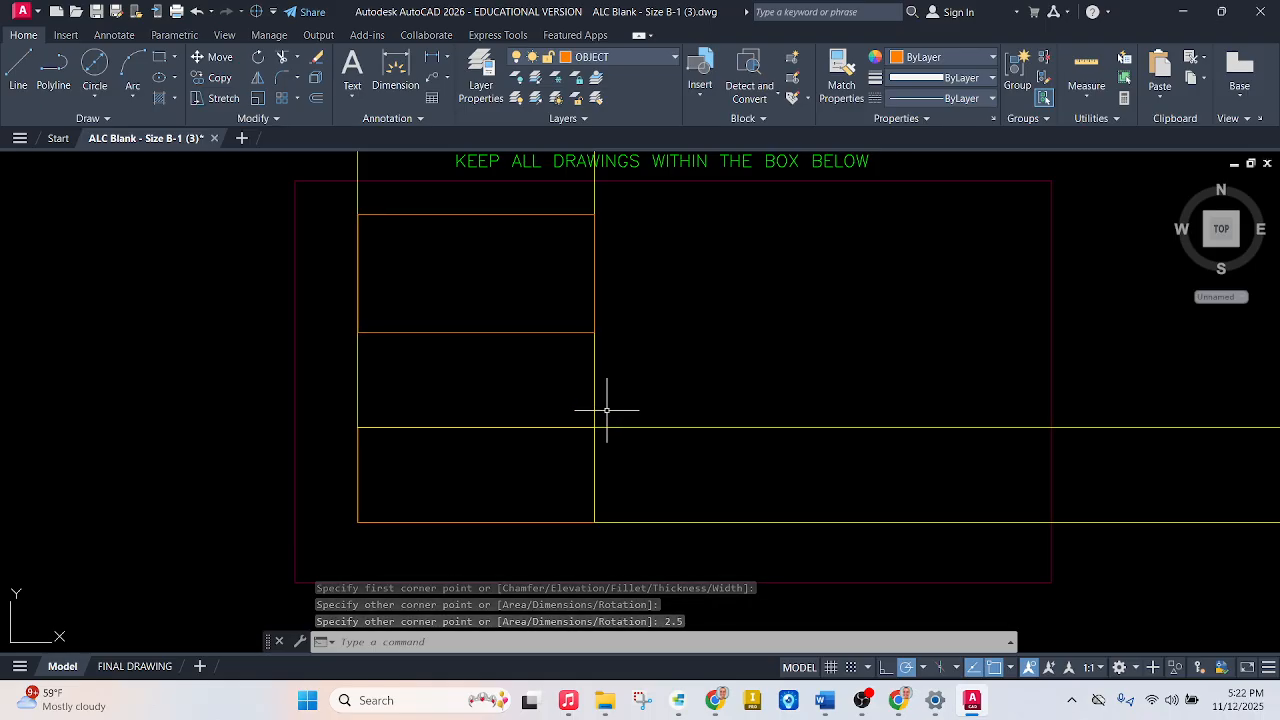
# Draw a 45-degree ray up and right from the lower rectangle's upper-right corner.
pyautogui.click(92, 118)
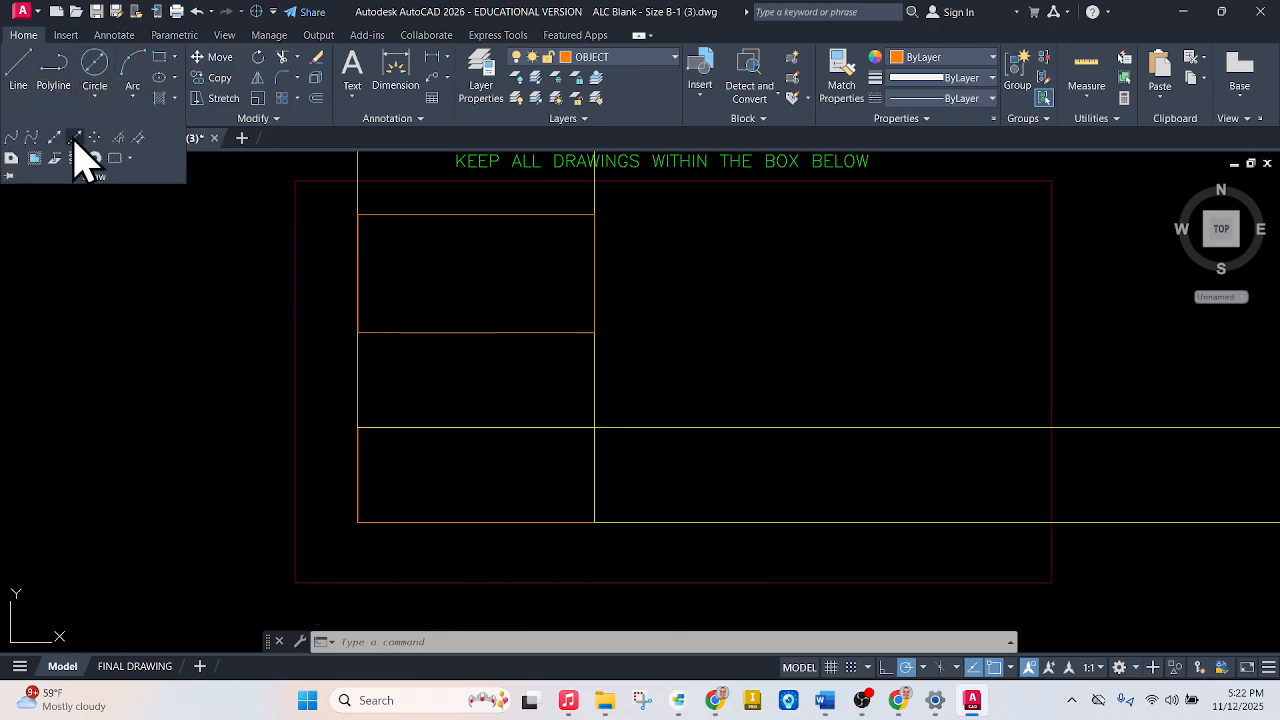
pyautogui.click(76, 138)
pyautogui.click(595, 427)
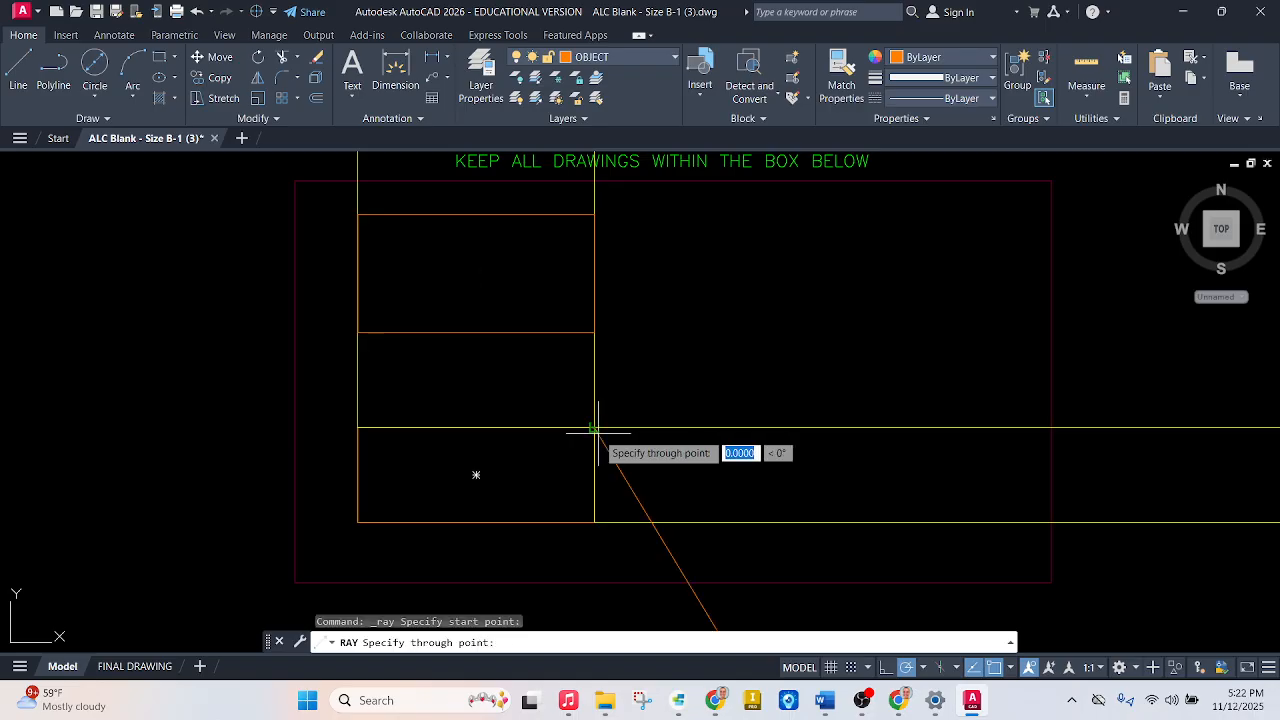
pyautogui.click(734, 289)
pyautogui.press('Escape')
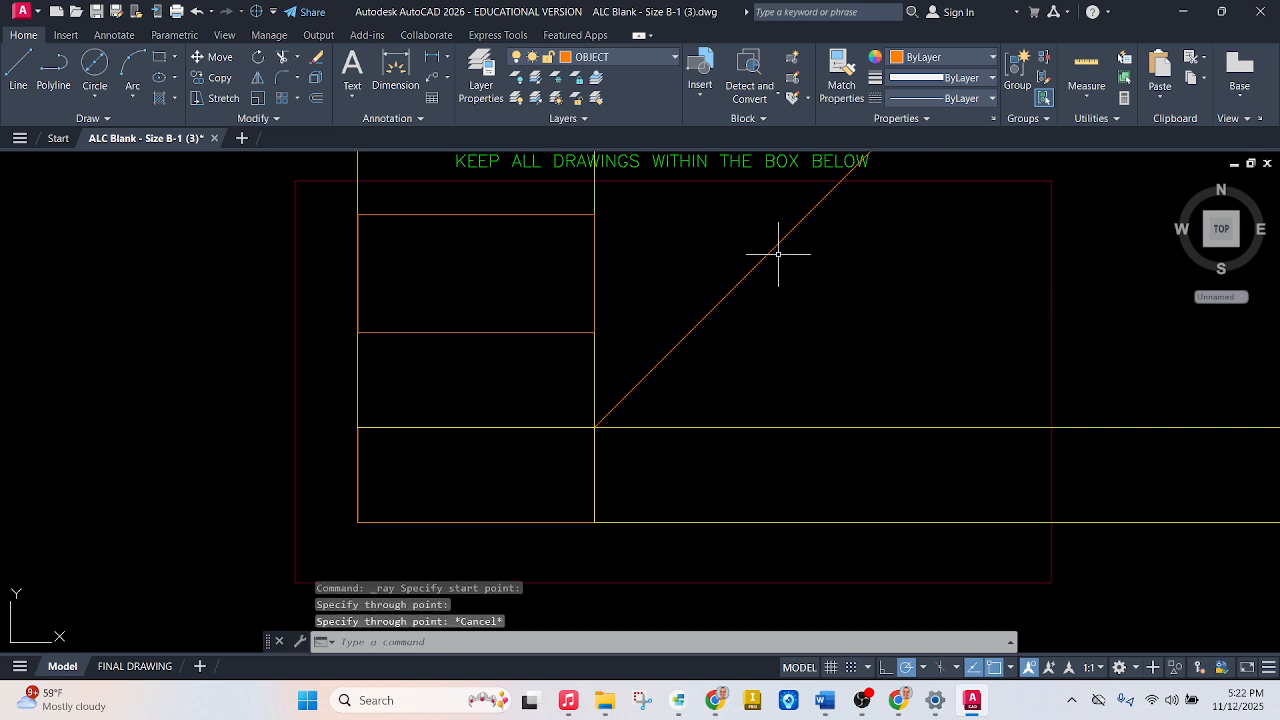
# Move the 45-degree ray to the PROJECTION LINES layer and deselect it.
pyautogui.click(766, 256)
pyautogui.click(672, 58)
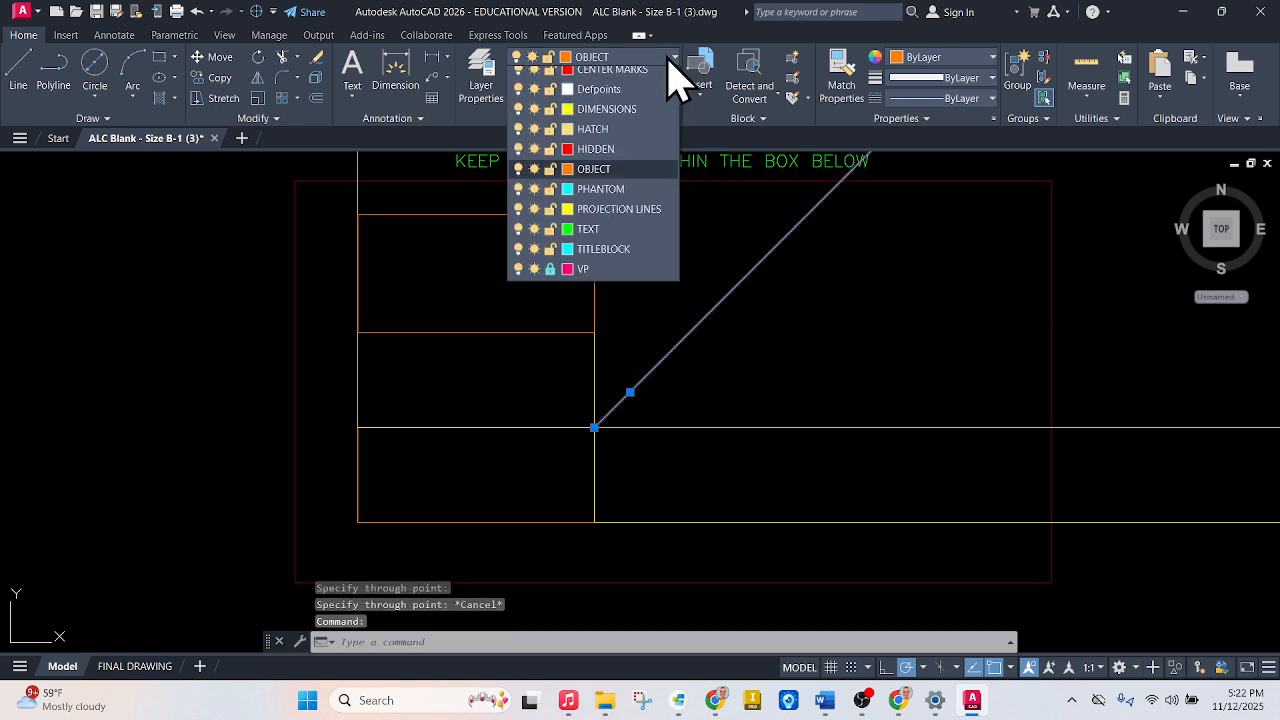
pyautogui.click(640, 276)
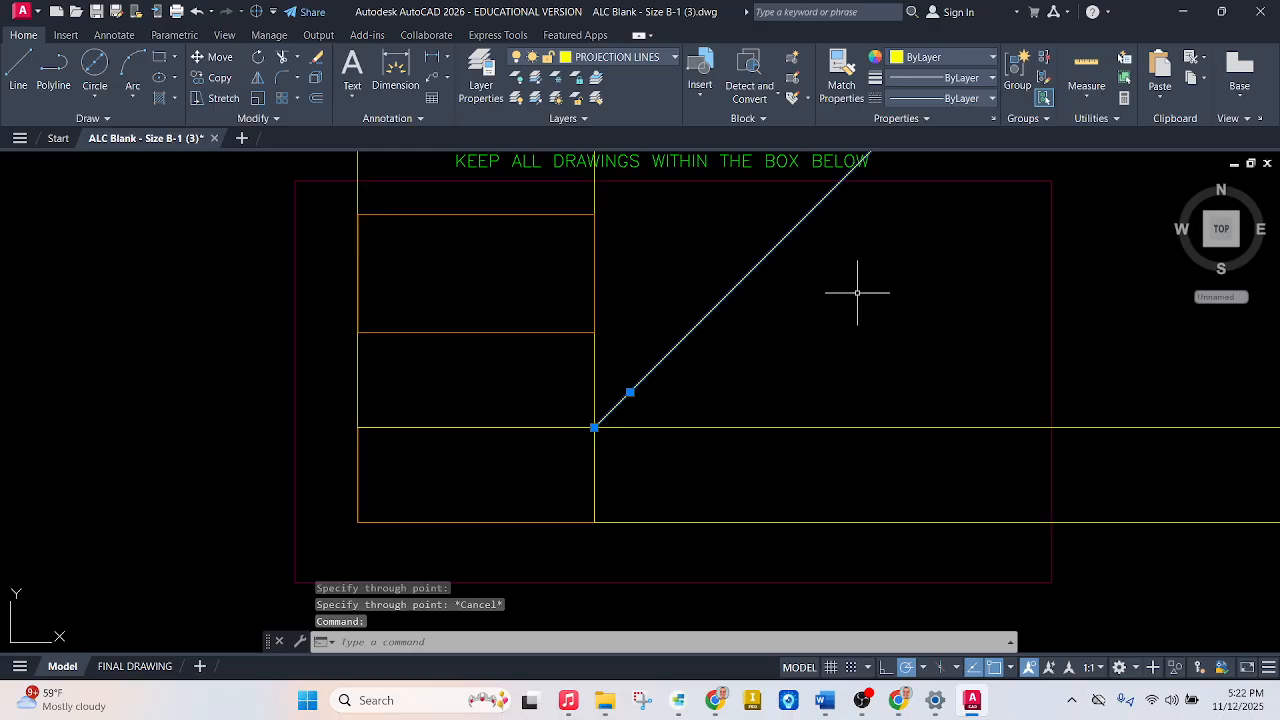
pyautogui.press('Escape')
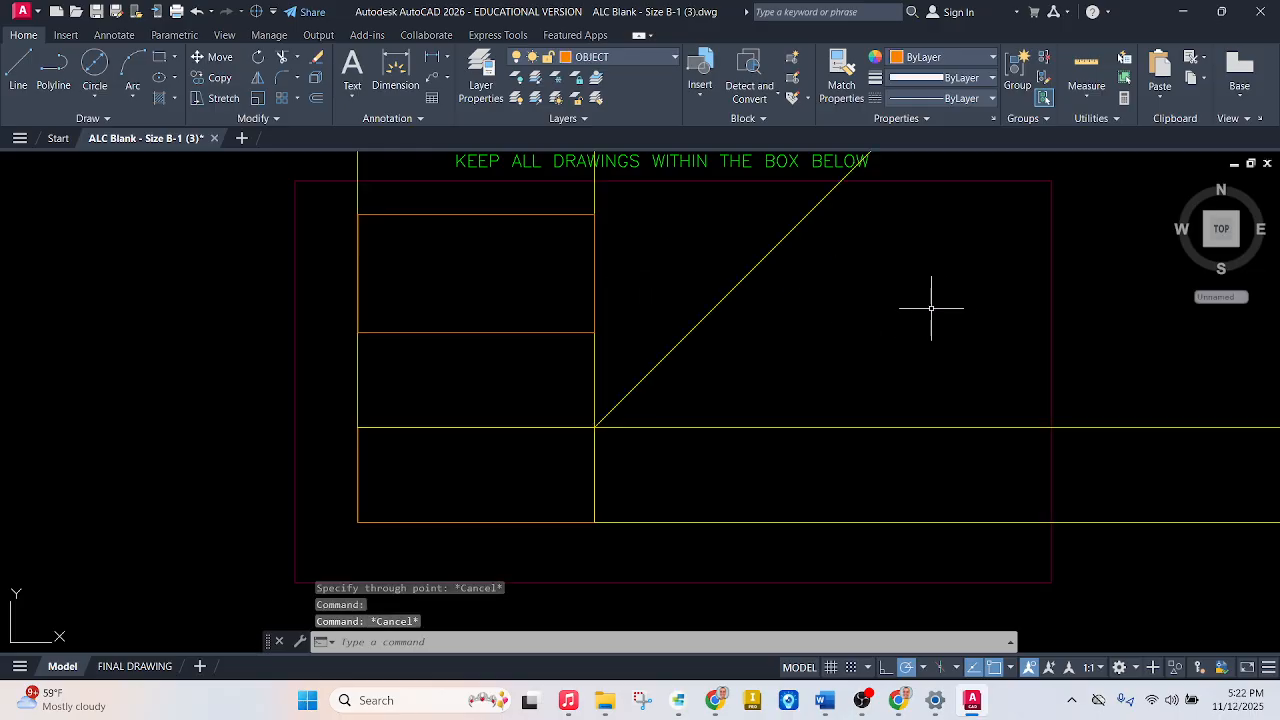
# Make PROJECTION LINES the current layer and cancel the unneeded polyline command.
pyautogui.click(95, 100)
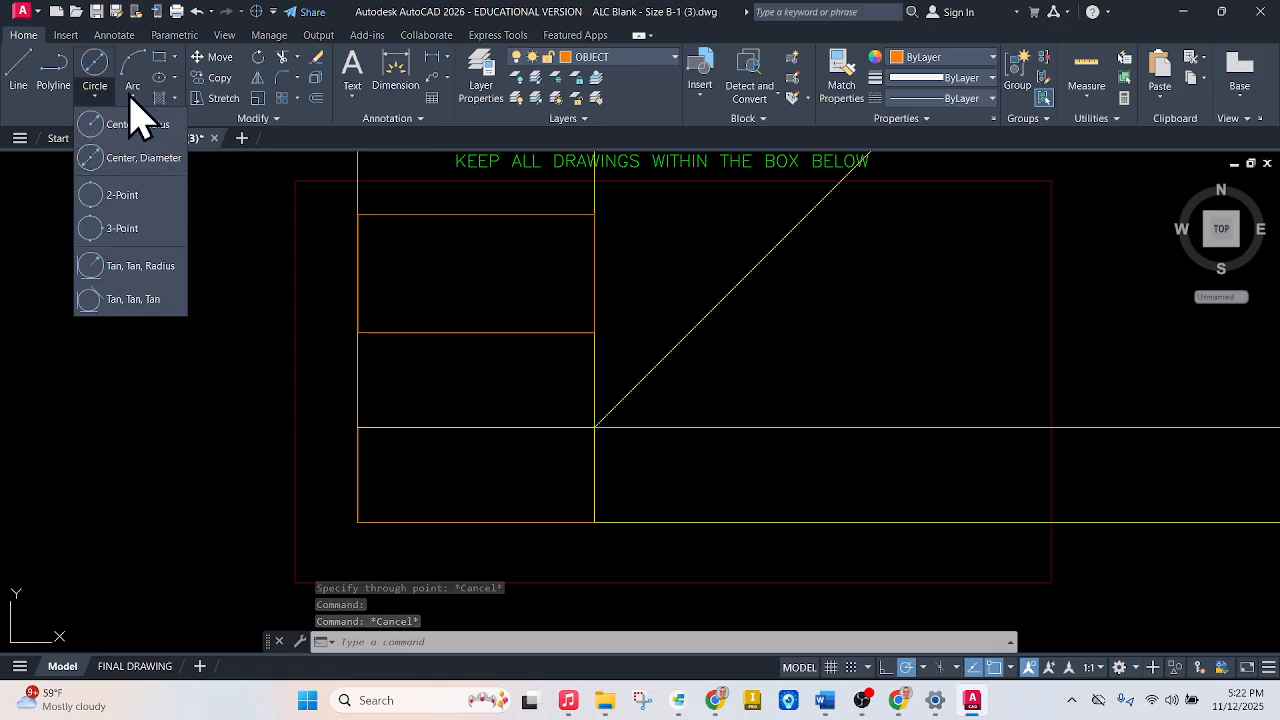
pyautogui.click(47, 105)
pyautogui.click(103, 117)
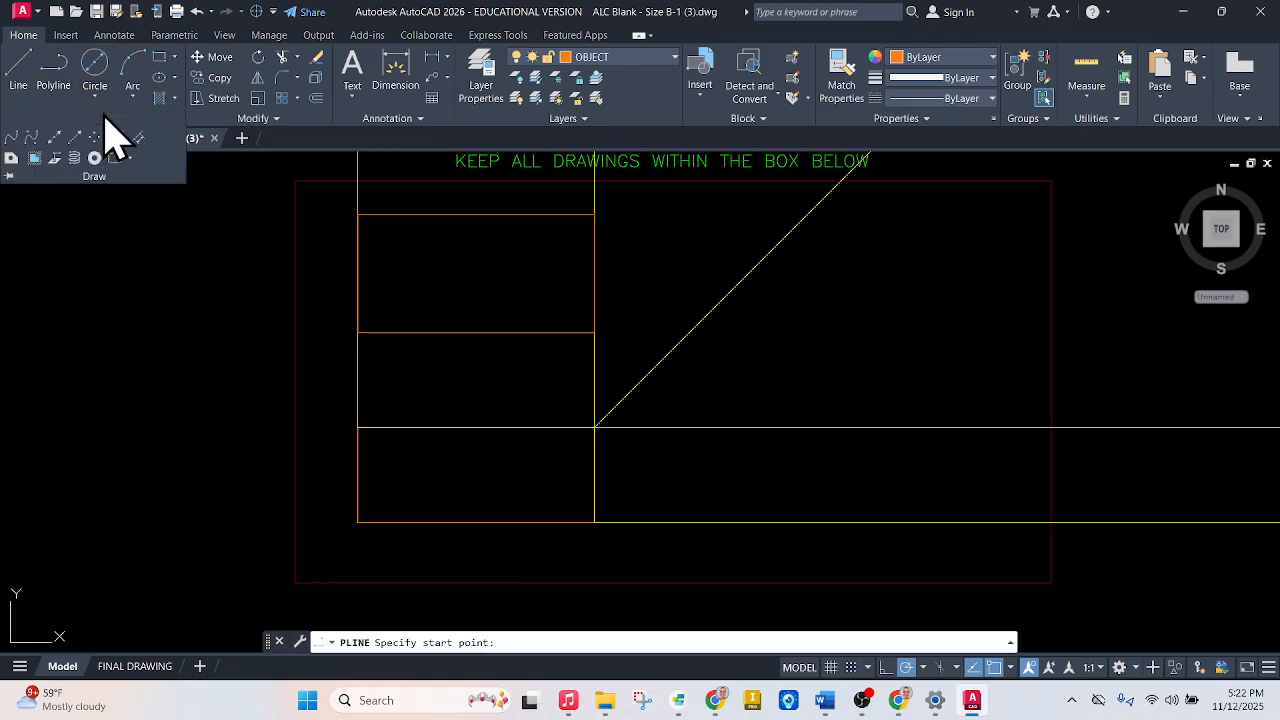
pyautogui.click(606, 60)
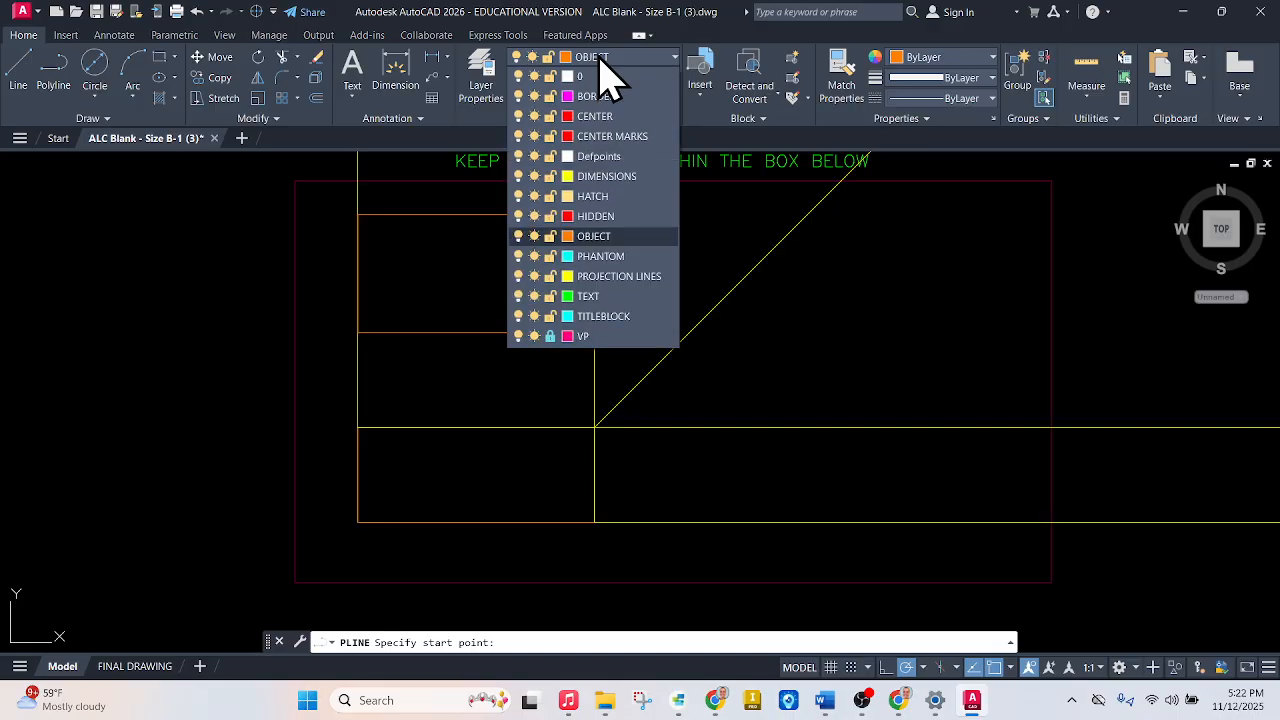
pyautogui.click(620, 276)
pyautogui.press('Escape')
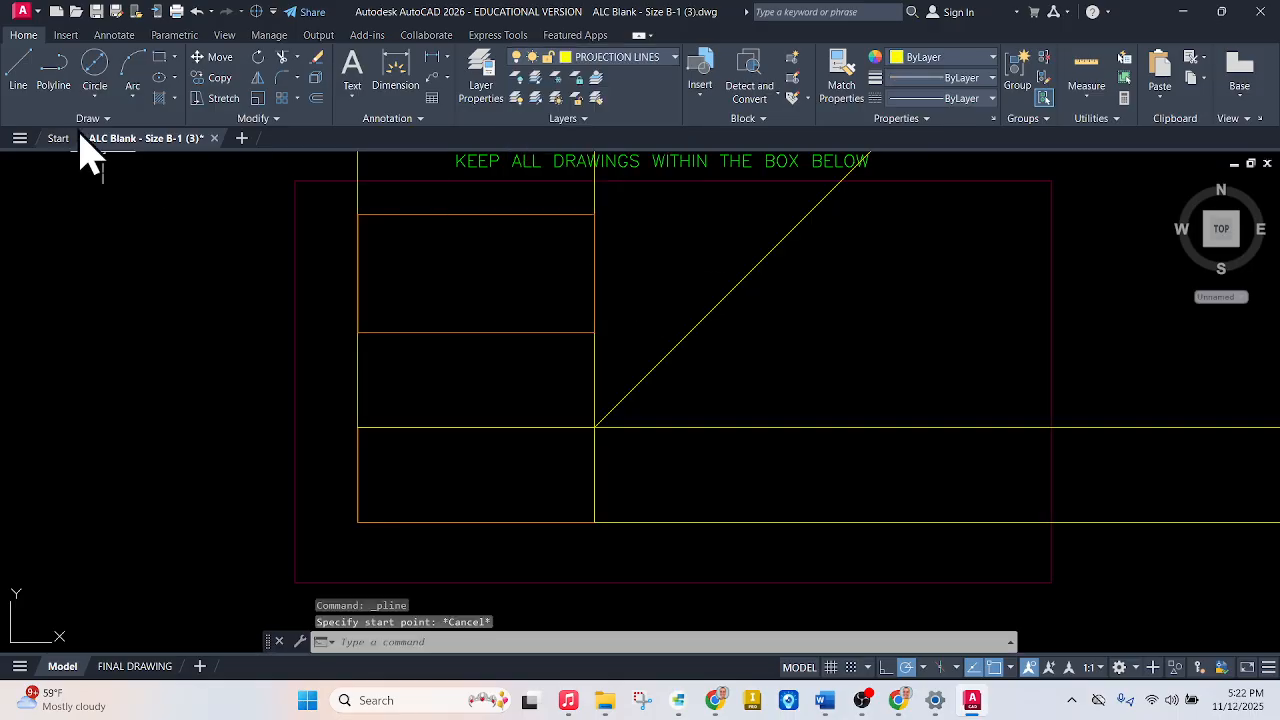
# Draw a horizontal ray to the right from the top-view rectangle's lower-right corner.
pyautogui.click(96, 118)
pyautogui.click(75, 137)
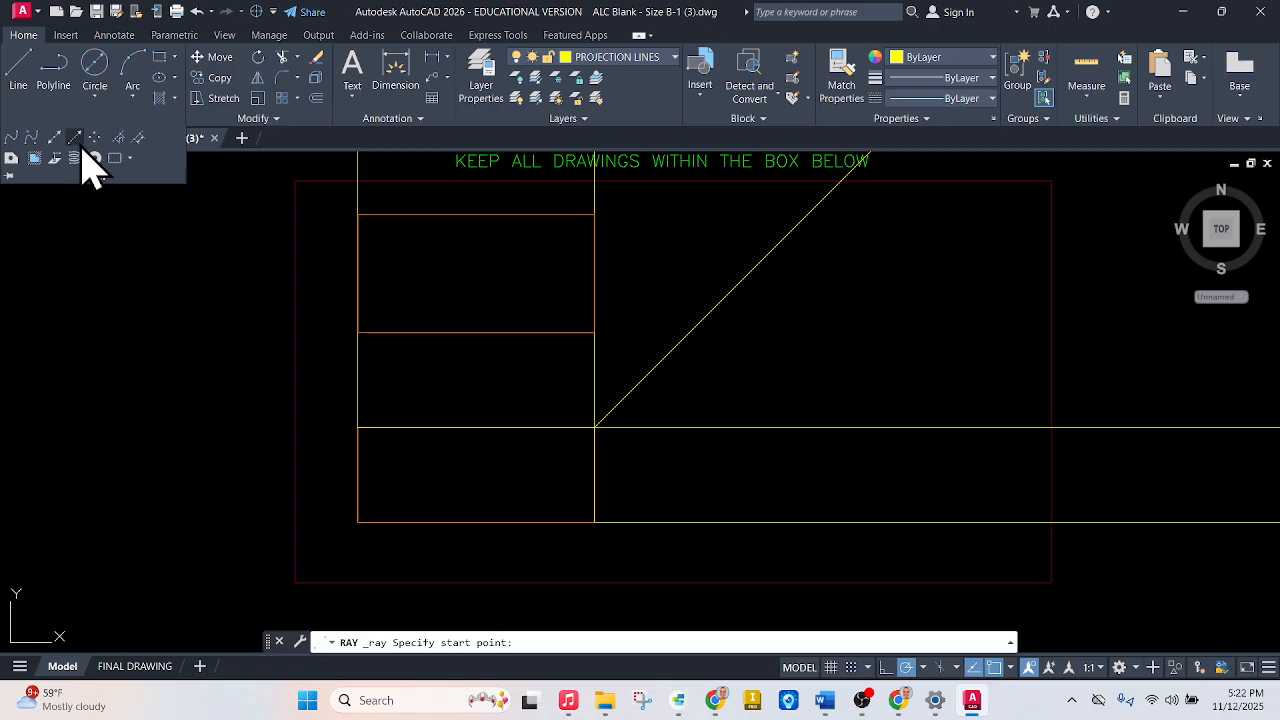
pyautogui.click(594, 332)
pyautogui.click(755, 332)
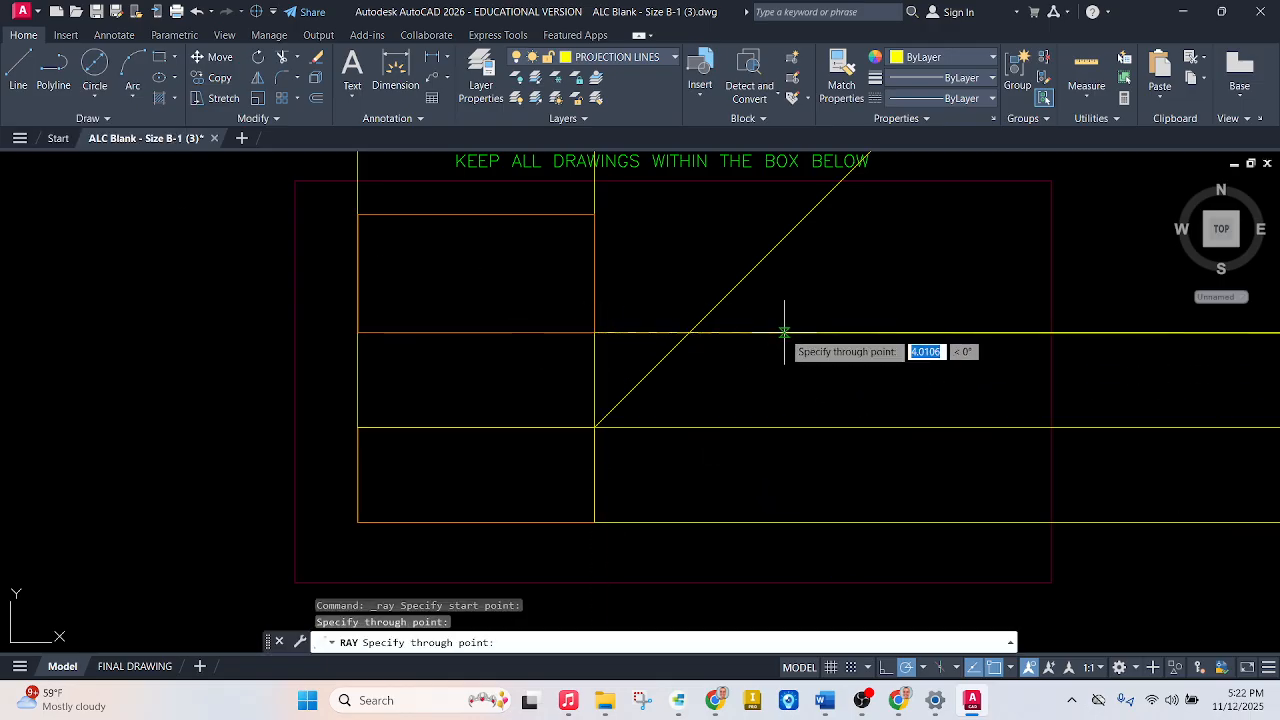
pyautogui.press('Escape')
# Draw a vertical ray straight down from where the top view's lower horizontal ray meets the 45-degree ray.
pyautogui.press('Return')
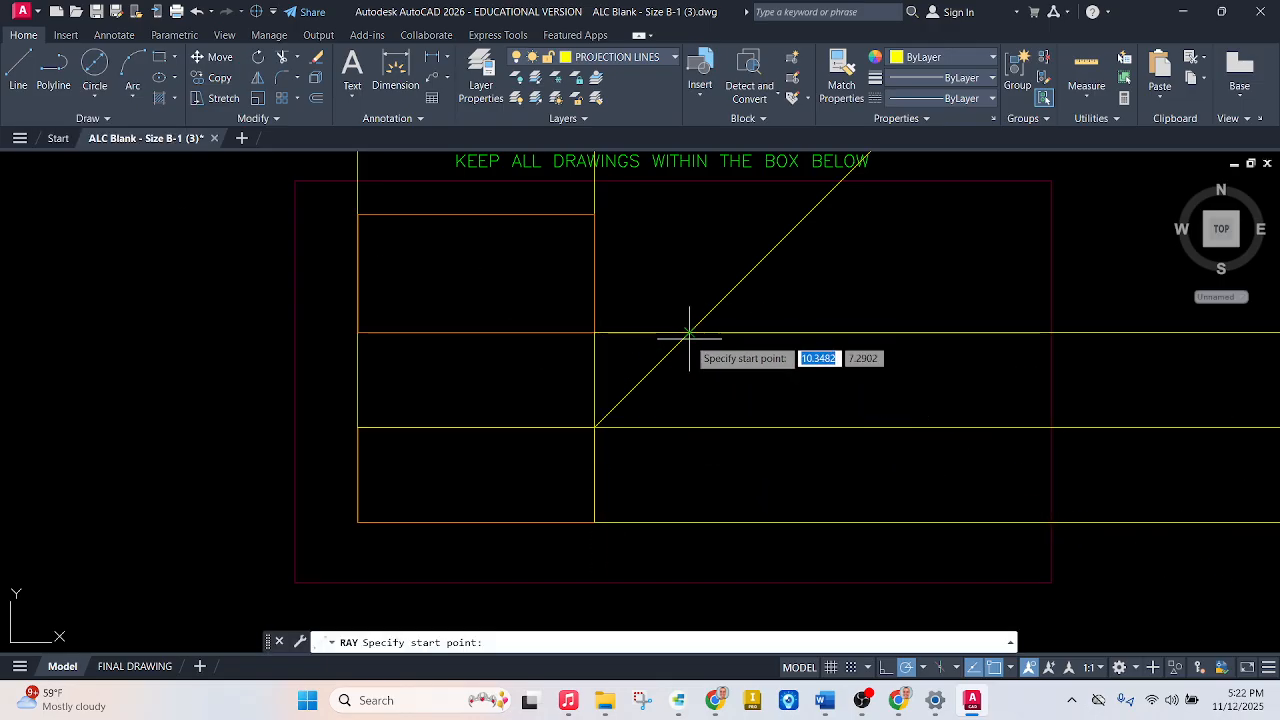
pyautogui.click(689, 332)
pyautogui.click(689, 487)
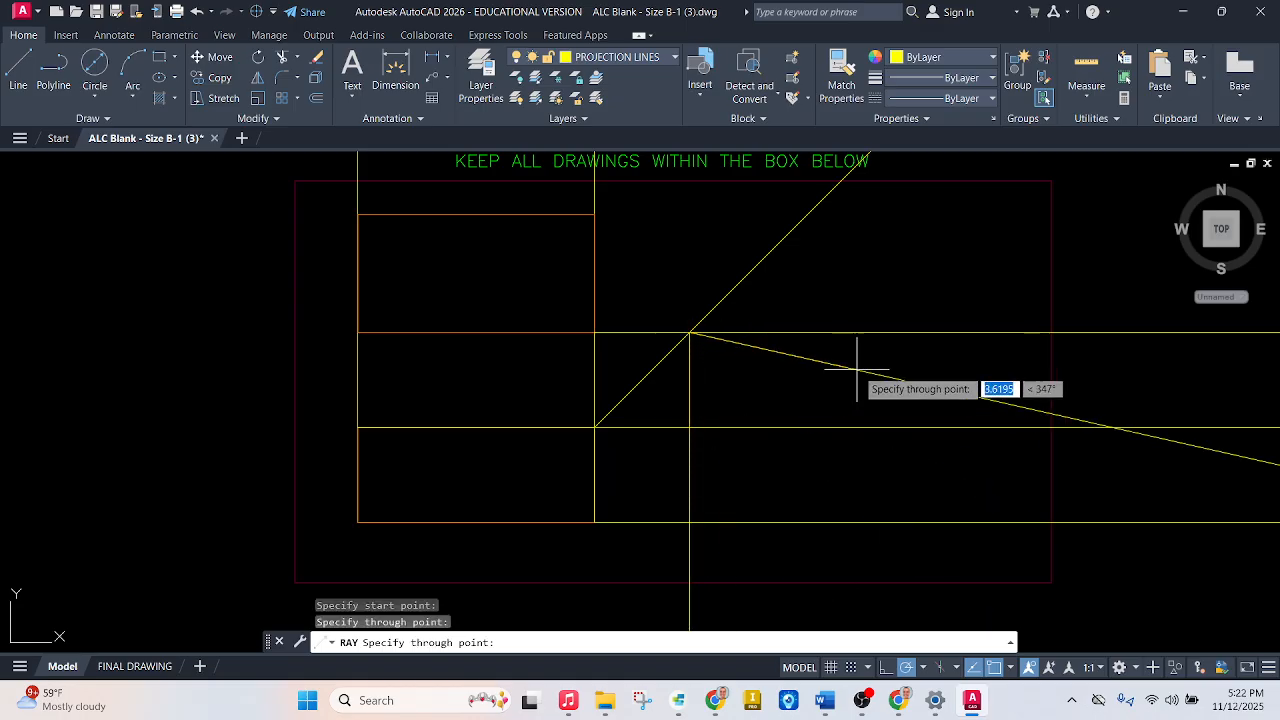
pyautogui.press('Escape')
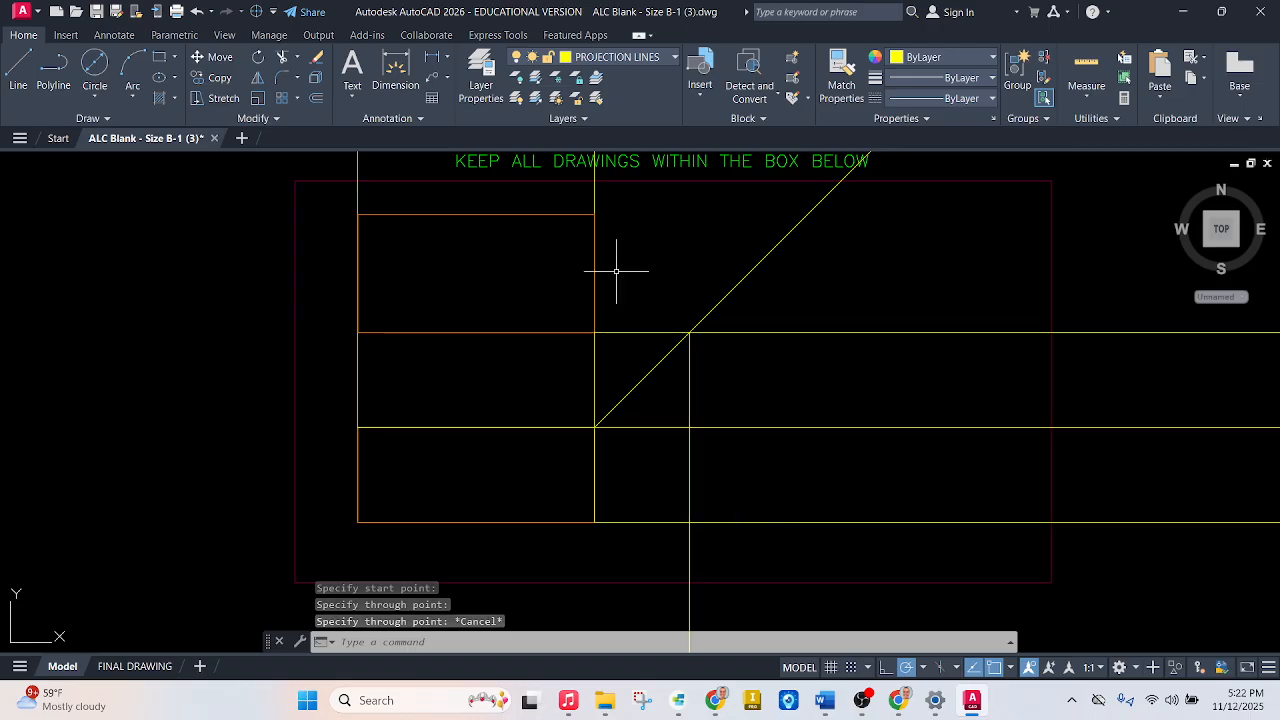
# Draw a horizontal ray to the right from the top-view rectangle's upper-right corner.
pyautogui.press('Return')
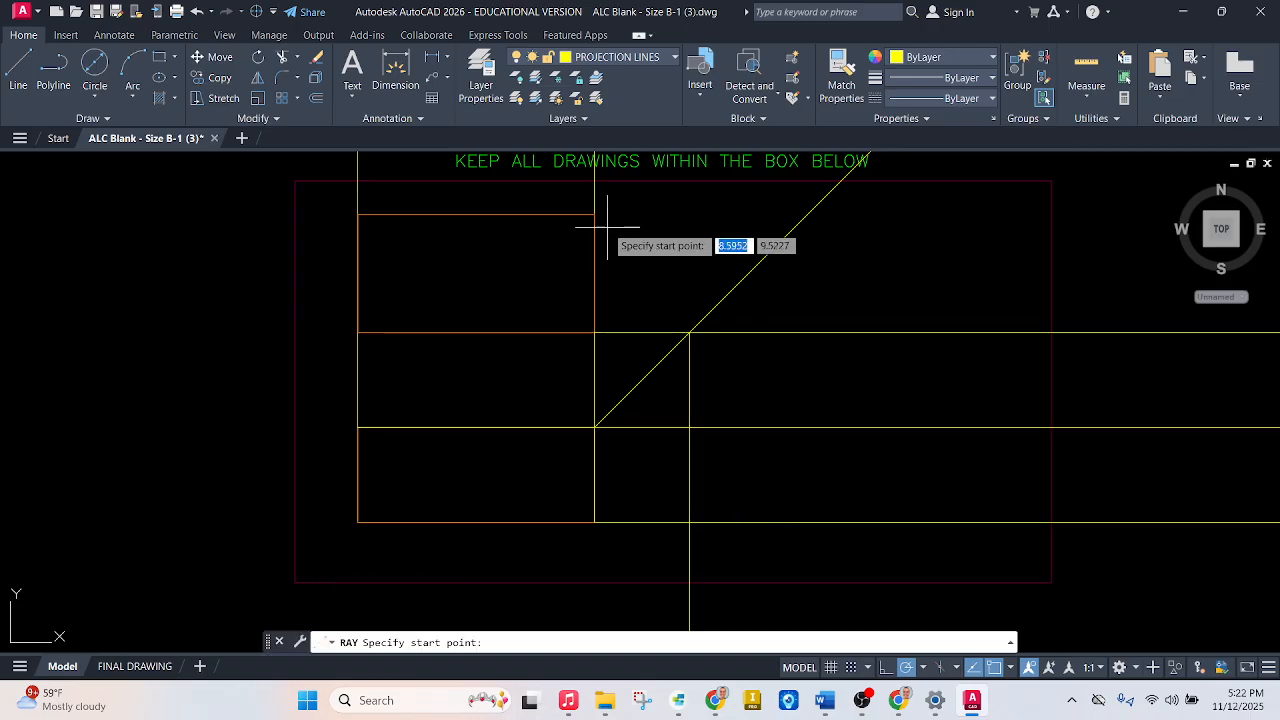
pyautogui.click(594, 214)
pyautogui.click(879, 214)
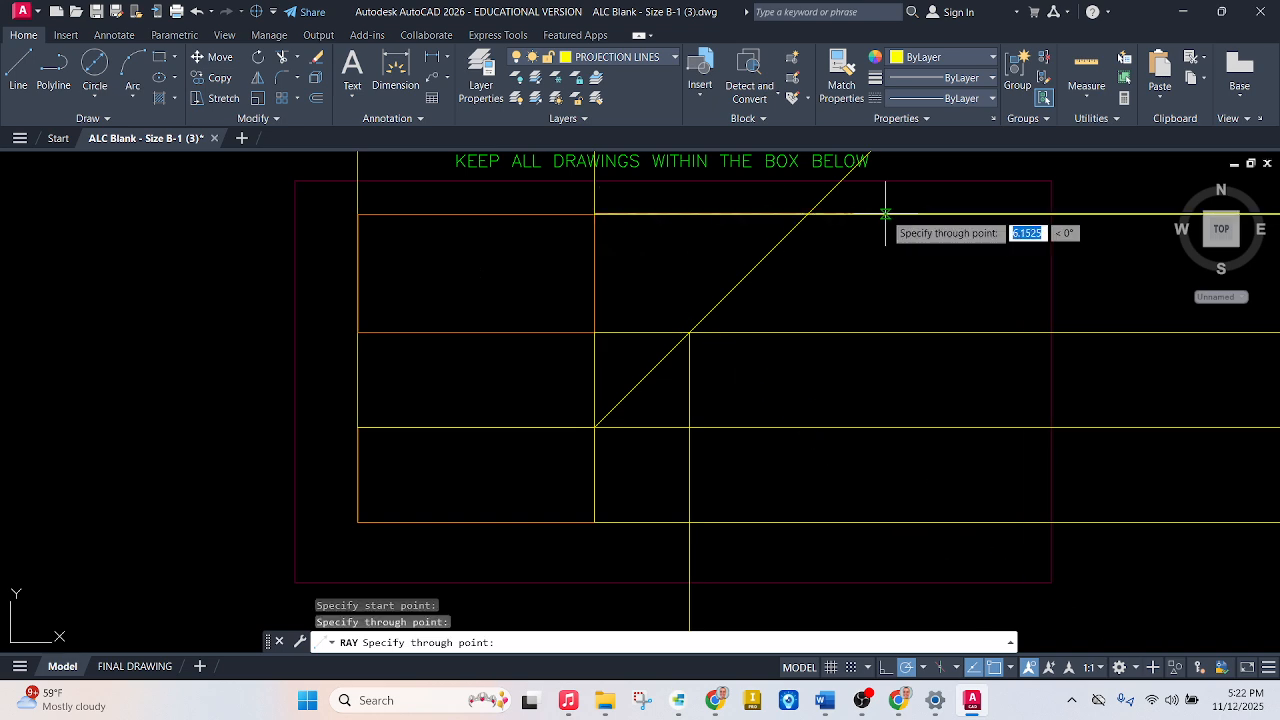
pyautogui.press('Escape')
# Draw a vertical ray straight down from where the top view's upper horizontal ray meets the 45-degree ray.
pyautogui.press('Return')
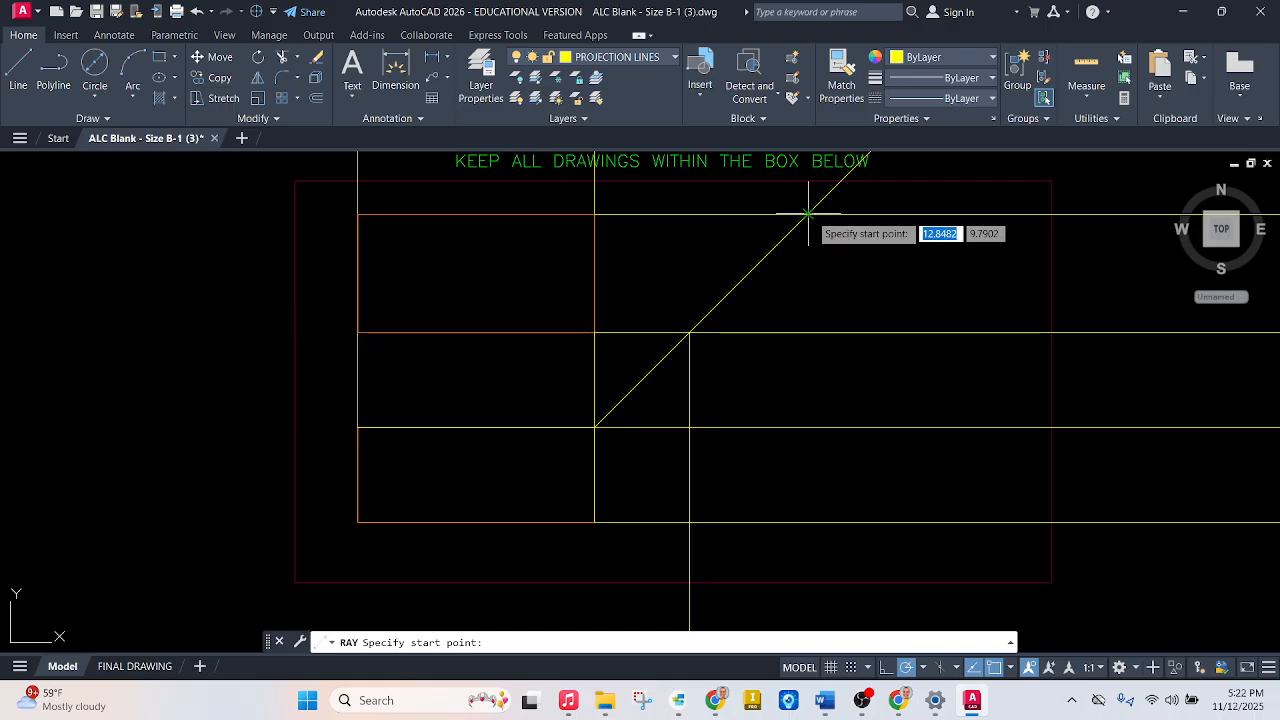
pyautogui.click(808, 214)
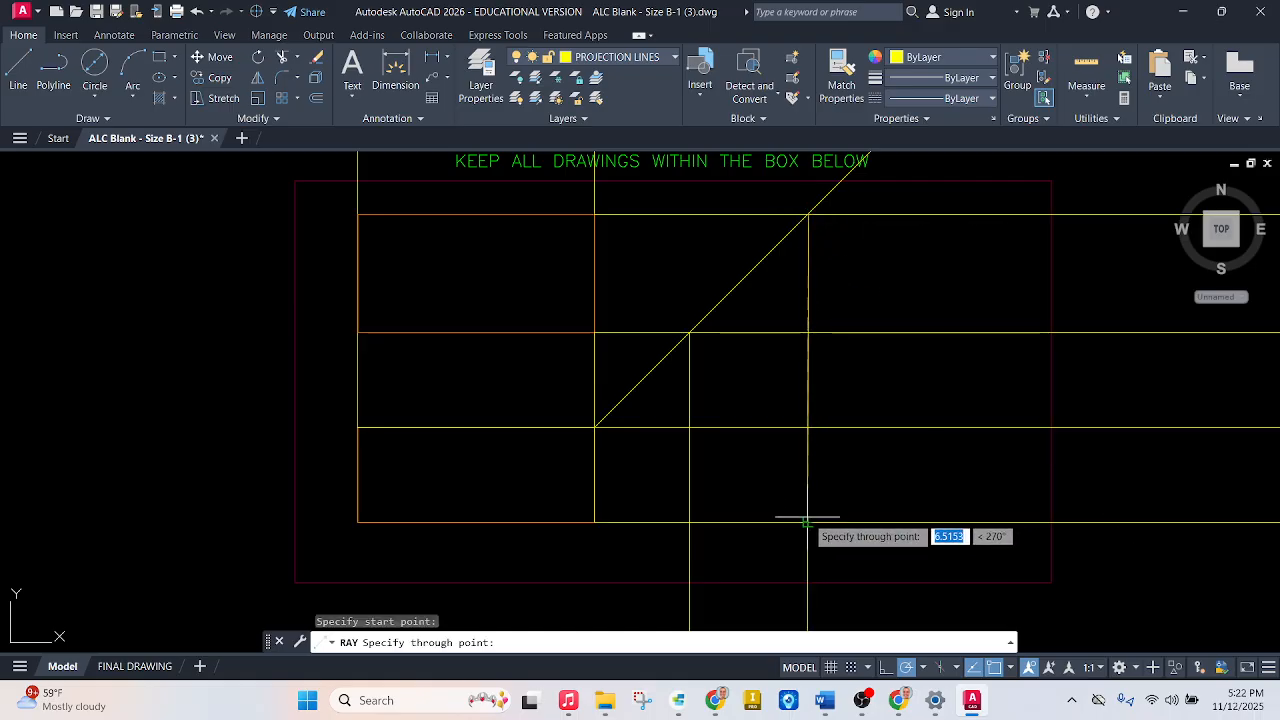
pyautogui.click(808, 512)
pyautogui.press('Escape')
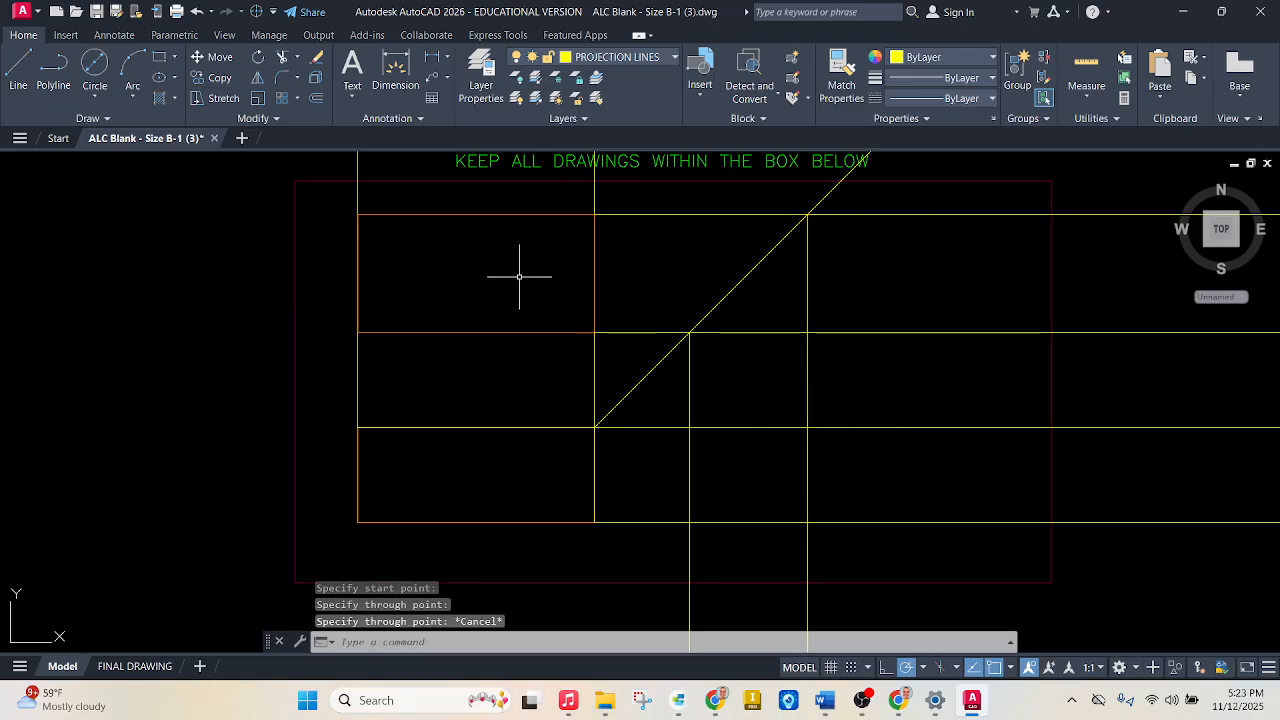
# Turn off the current PROJECTION LINES layer to preview the views without rays, and undo that change.
pyautogui.scroll(-10, 670, 450)
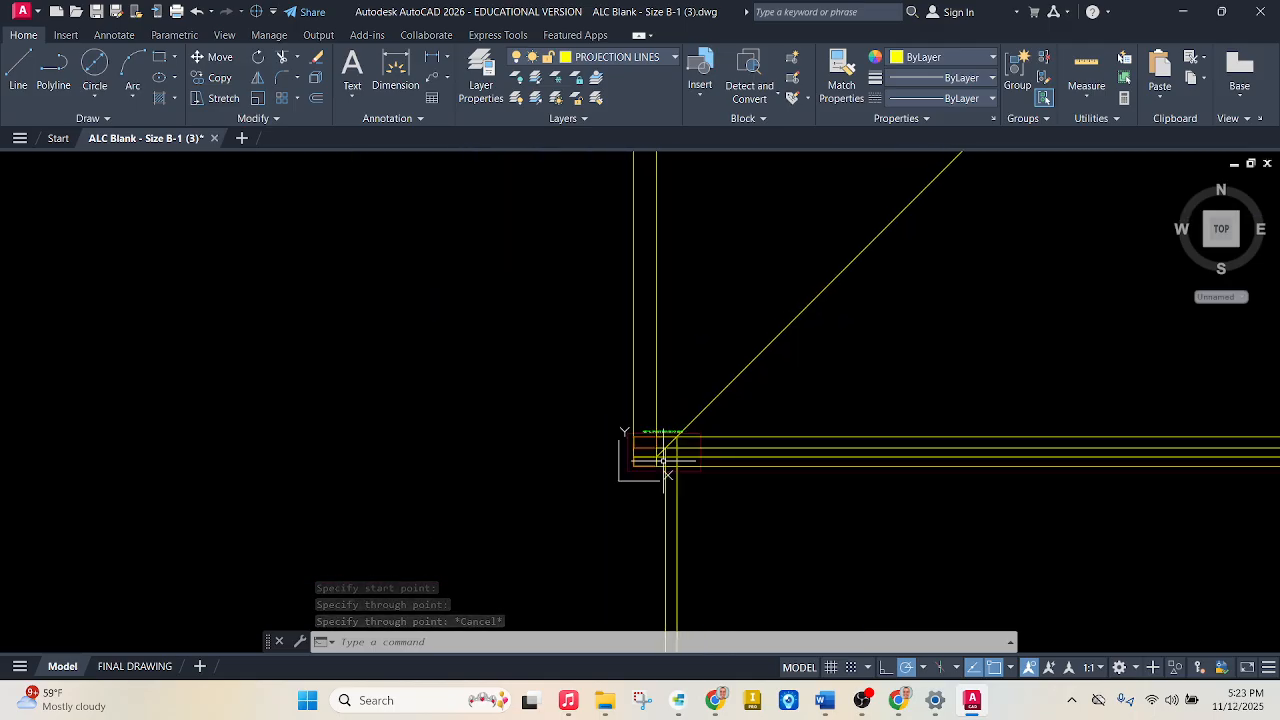
pyautogui.scroll(6, 737, 391)
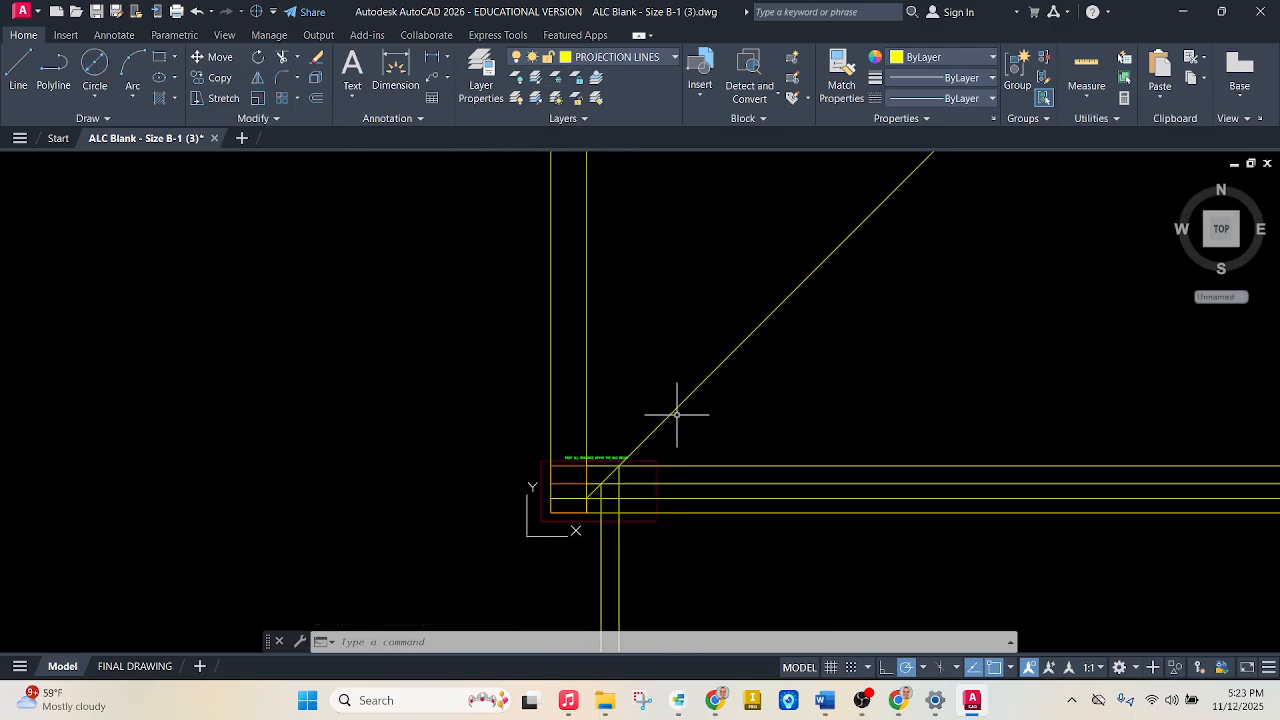
pyautogui.scroll(4, 509, 466)
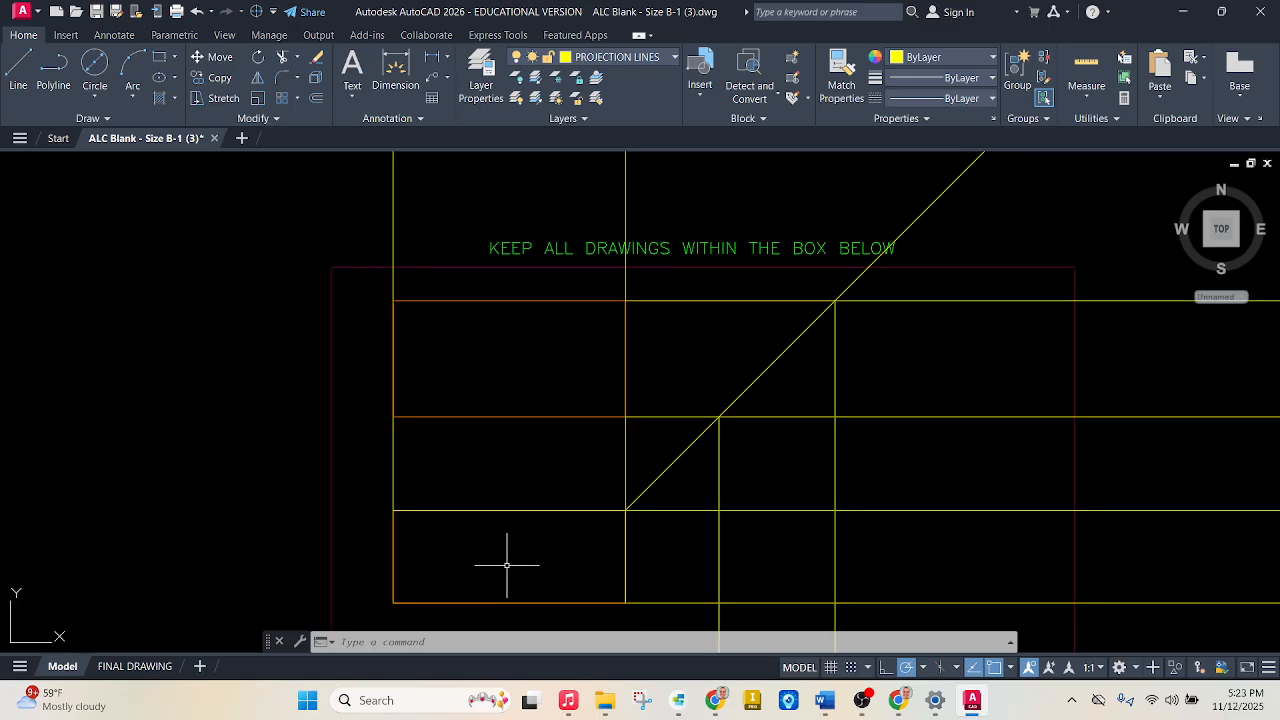
pyautogui.click(675, 57)
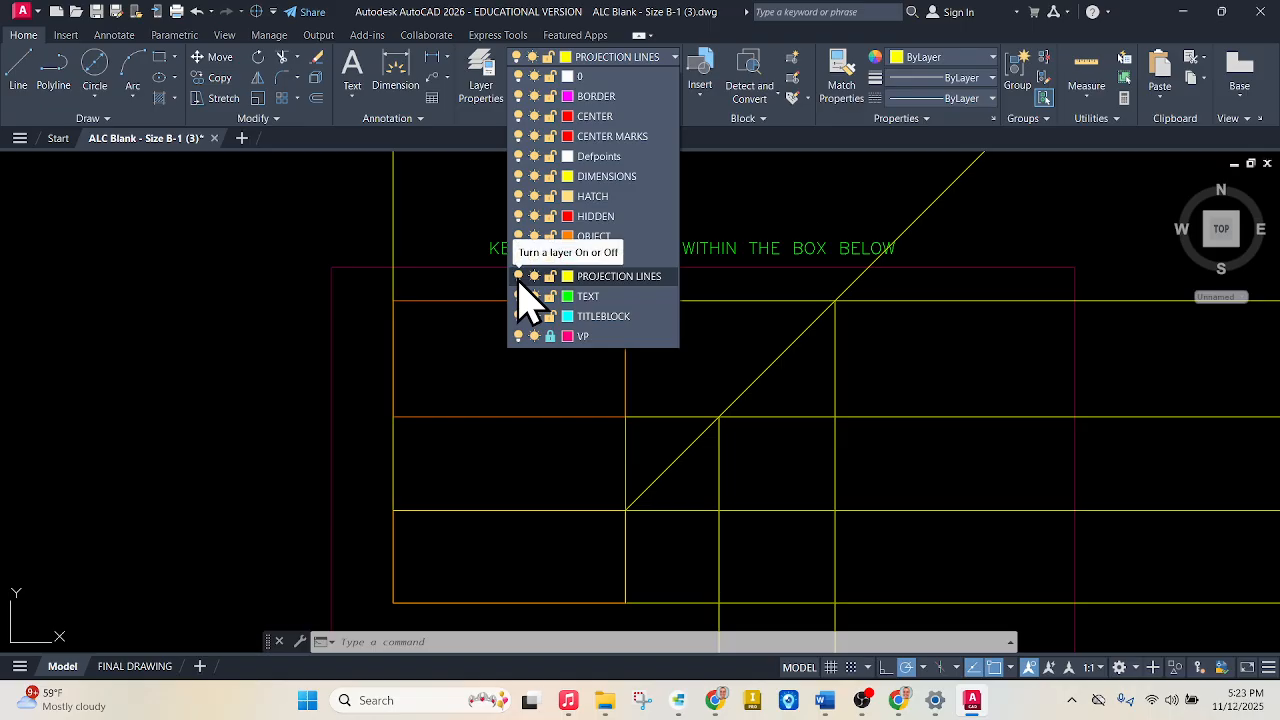
pyautogui.click(518, 277)
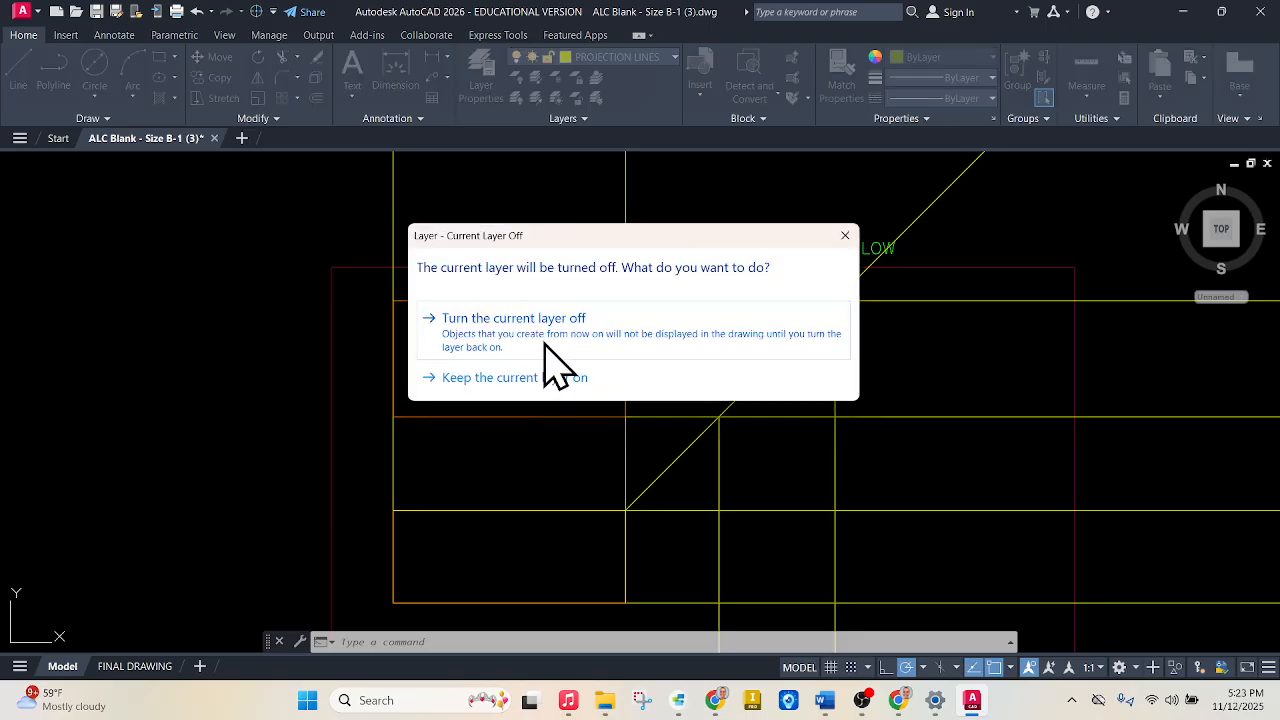
pyautogui.click(618, 330)
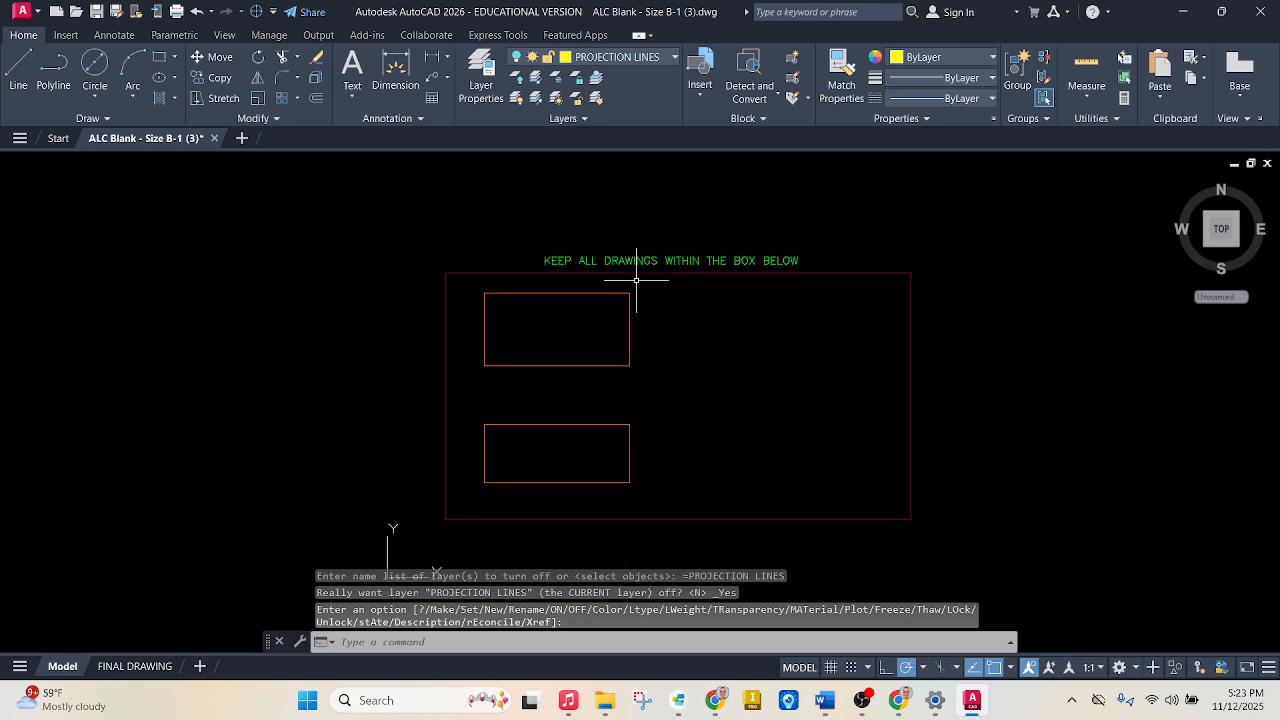
pyautogui.scroll(2, 671, 354)
pyautogui.hotkey('ctrl', 'z')
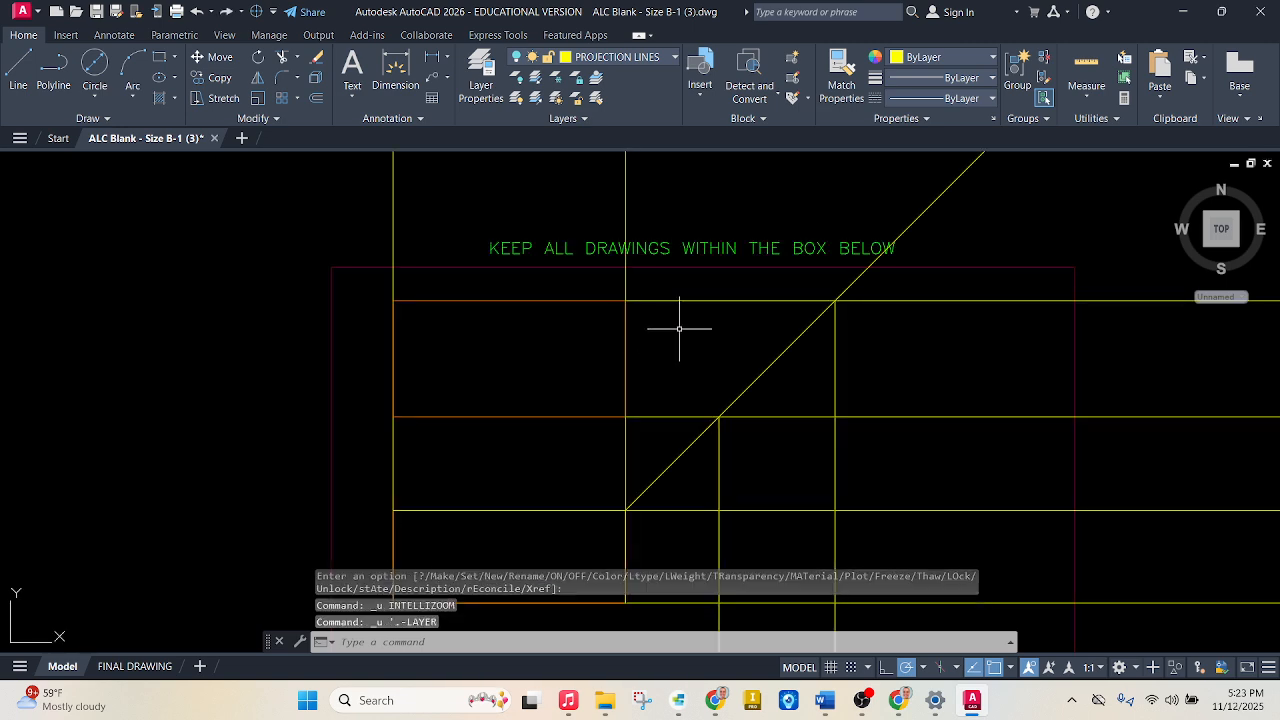
pyautogui.hotkey('ctrl', 'z')
# Make OBJECT the current layer and draw the side-view rectangle between the two new vertical rays and the front view's horizontal rays.
pyautogui.scroll(2, 734, 433)
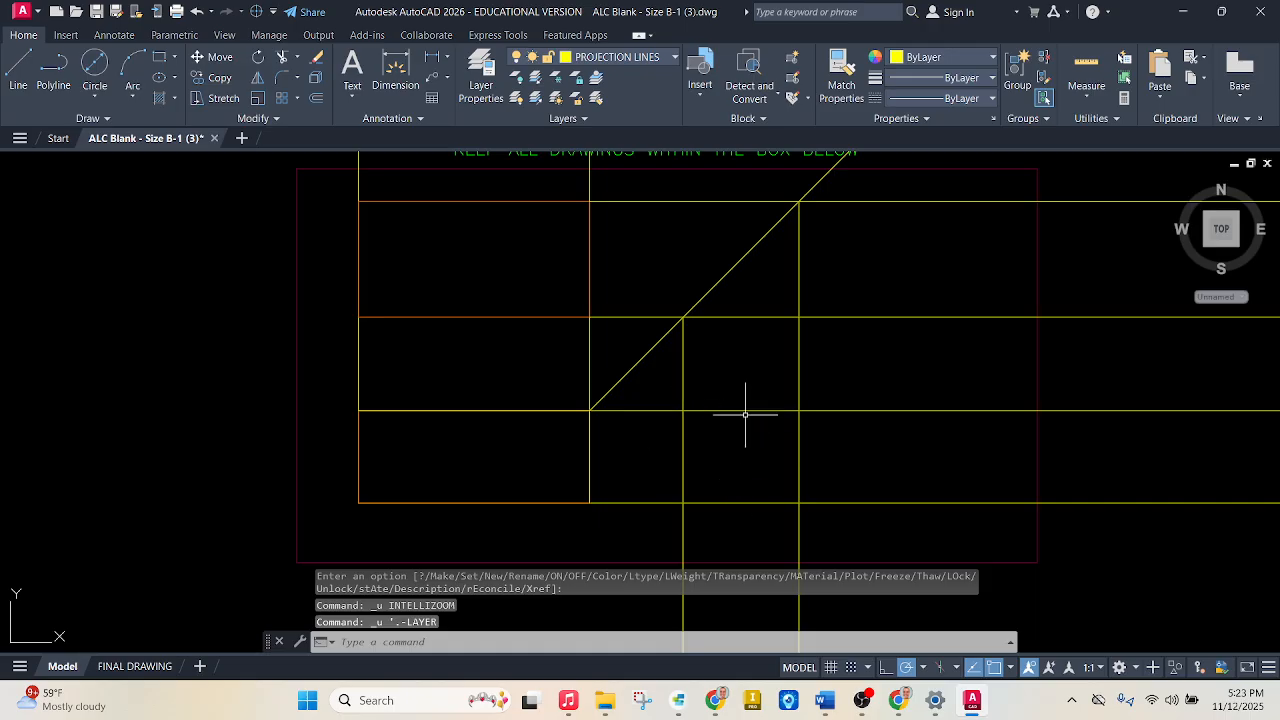
pyautogui.click(163, 58)
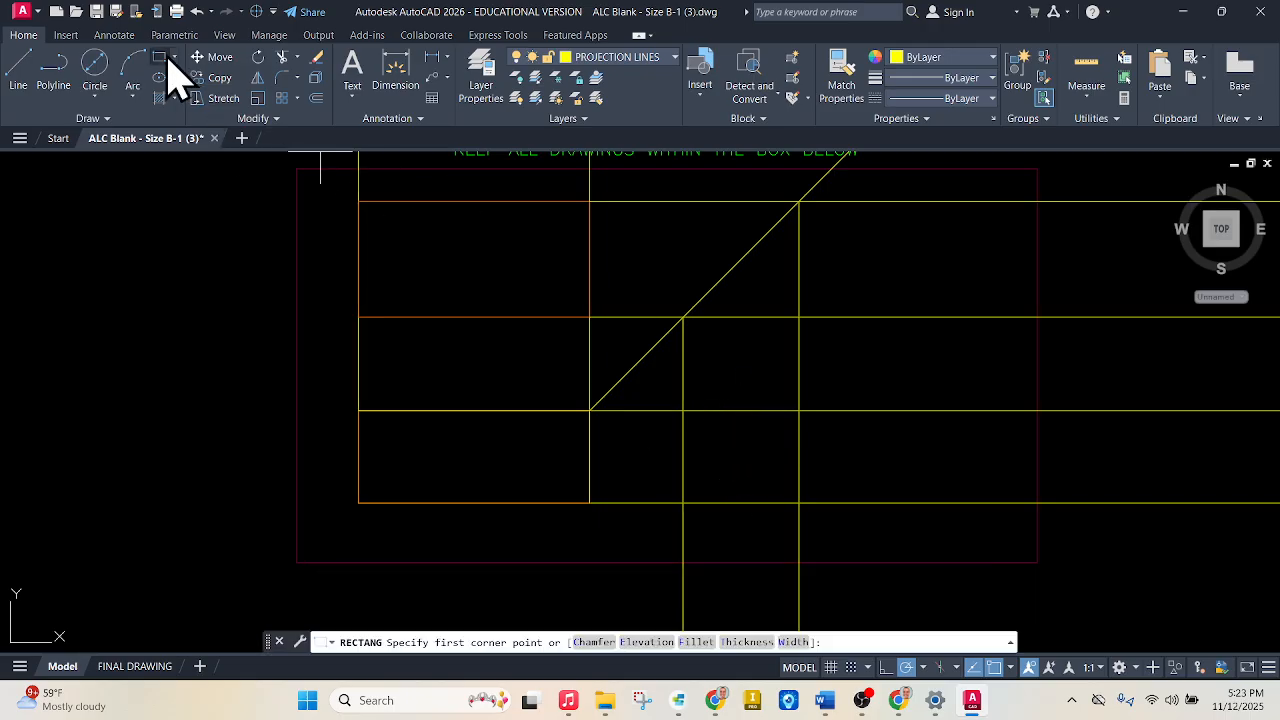
pyautogui.click(629, 57)
pyautogui.click(610, 231)
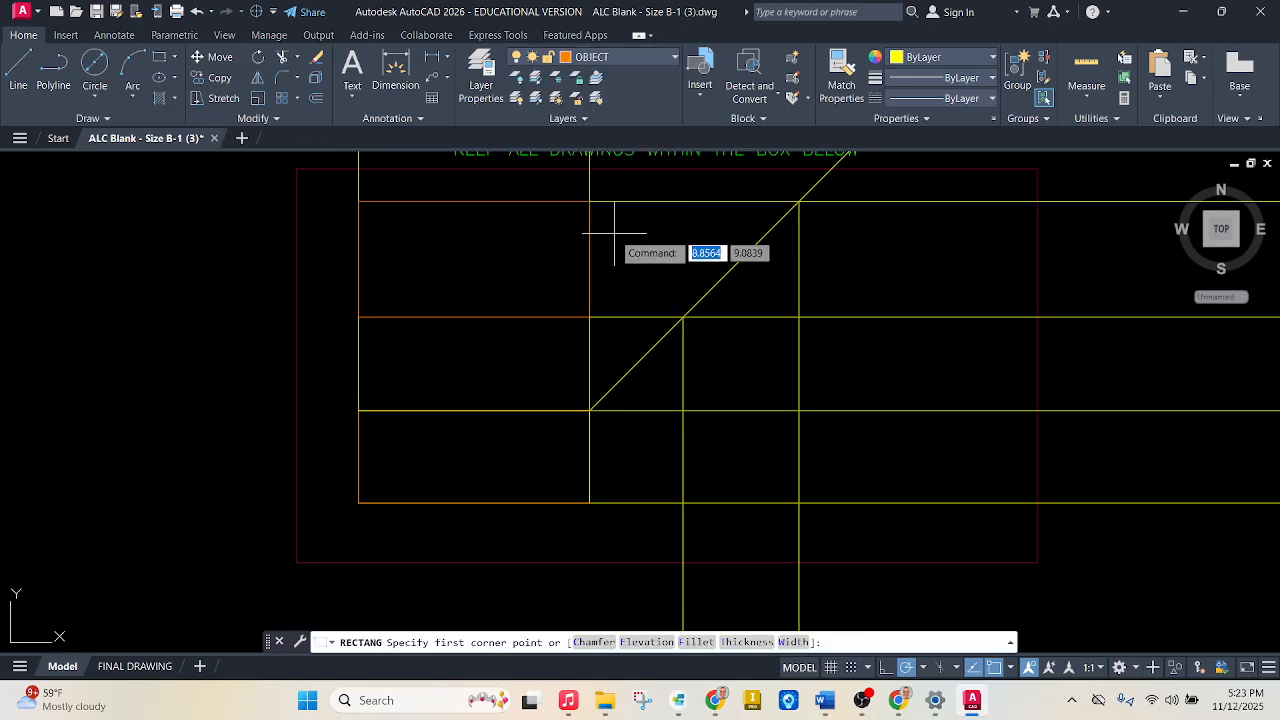
pyautogui.click(683, 410)
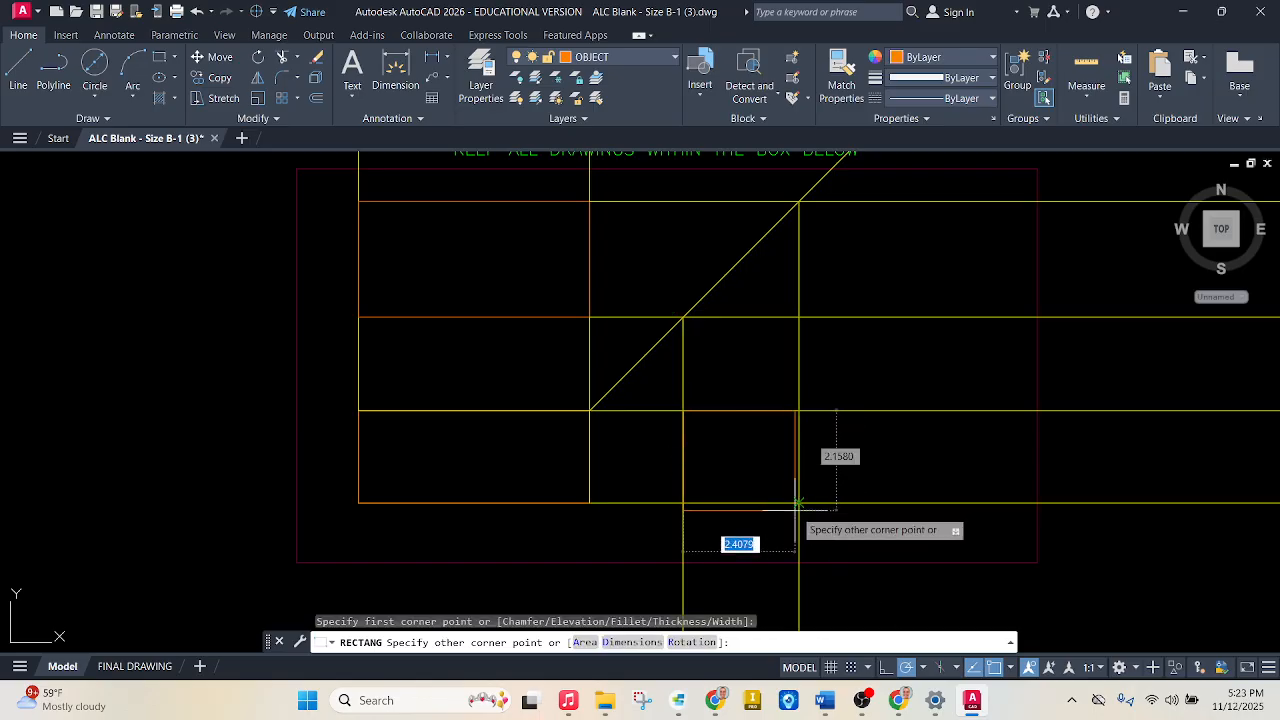
pyautogui.press('Escape')
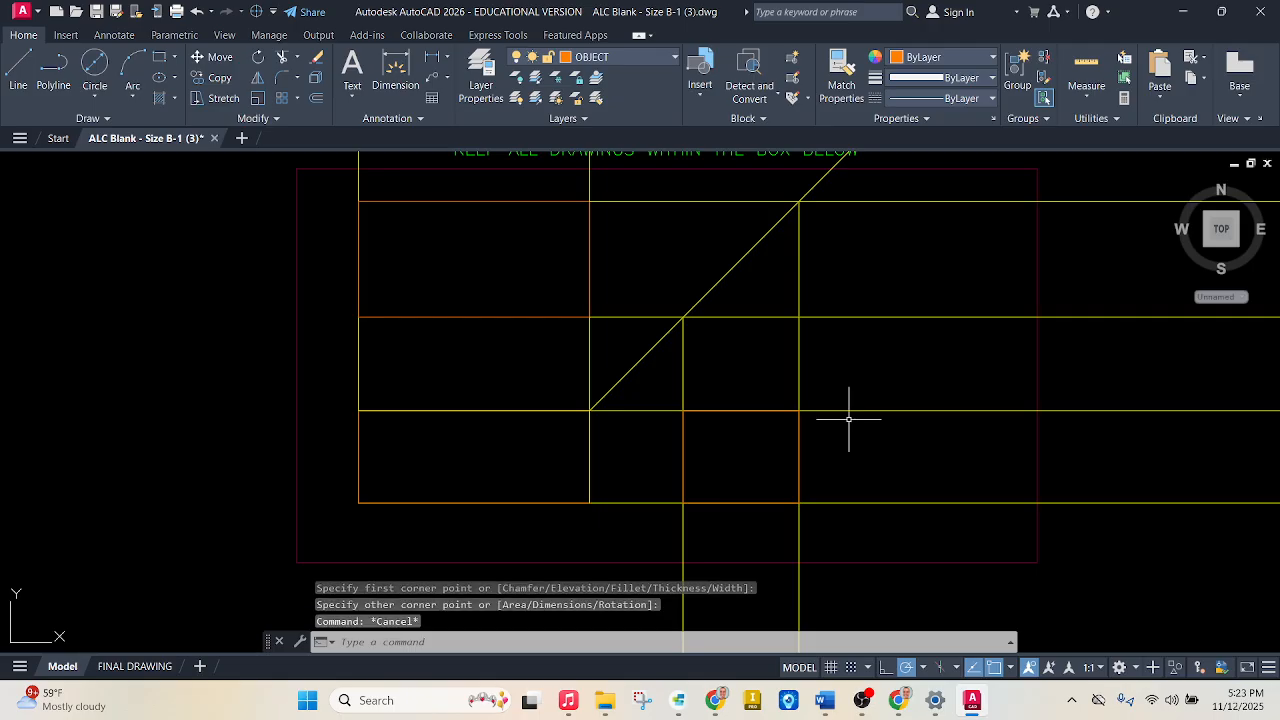
# Toggle the PROJECTION LINES layer's visibility and leave it turned off.
pyautogui.click(643, 59)
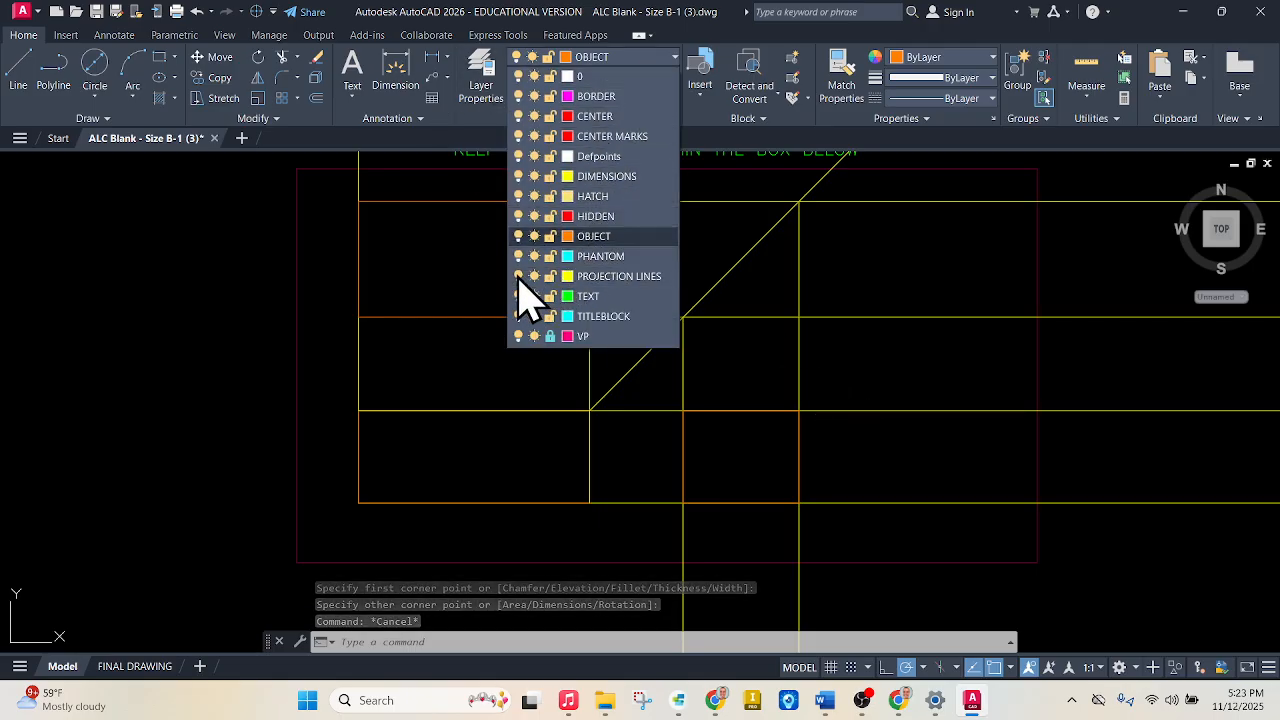
pyautogui.click(518, 277)
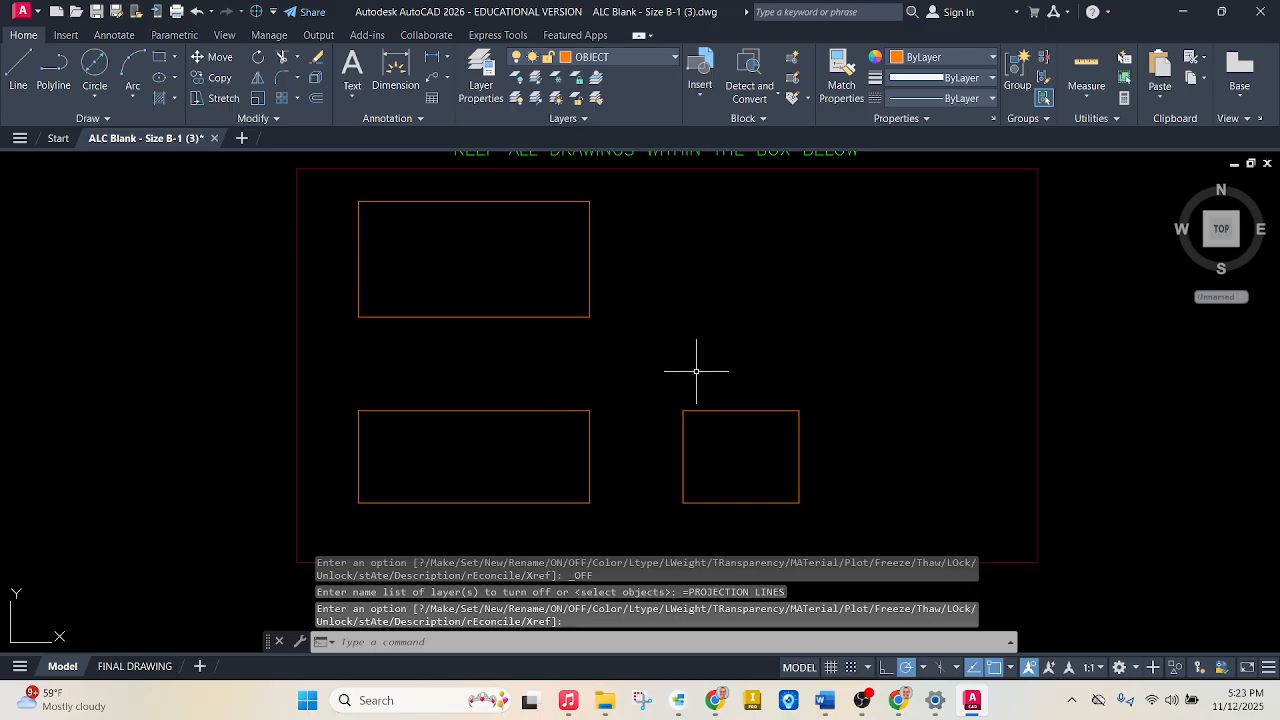
pyautogui.click(674, 58)
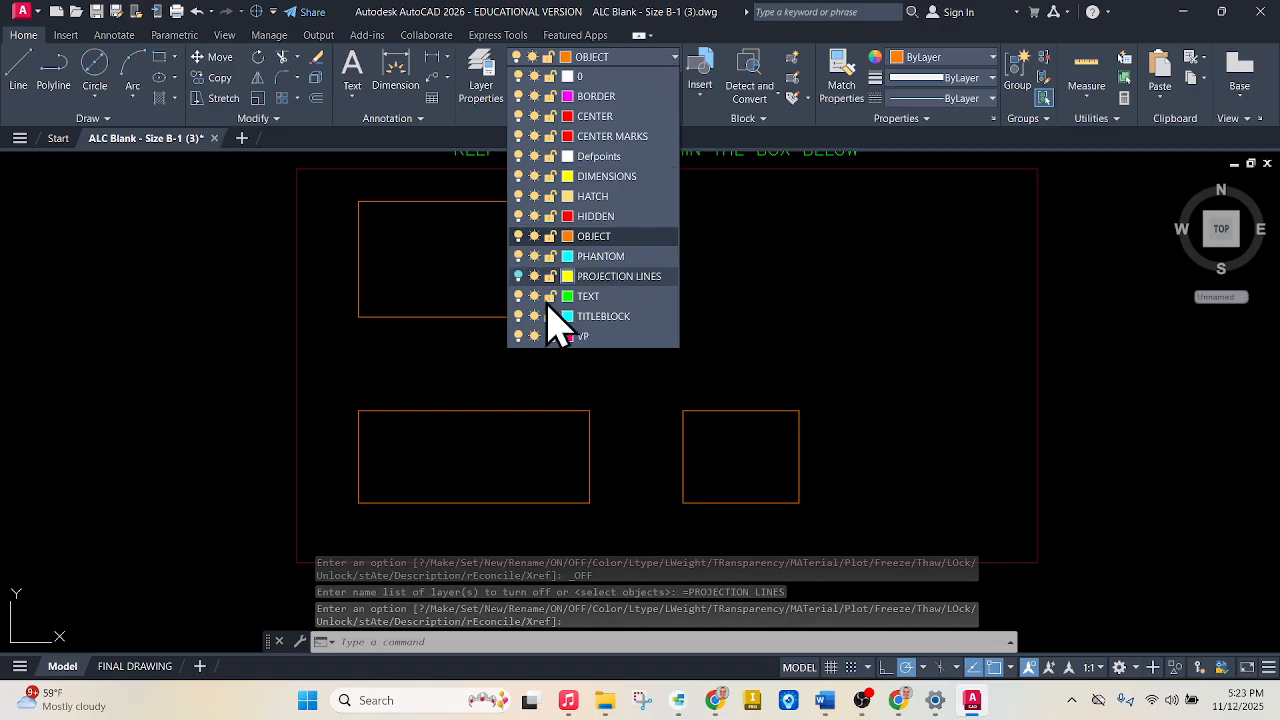
pyautogui.click(518, 277)
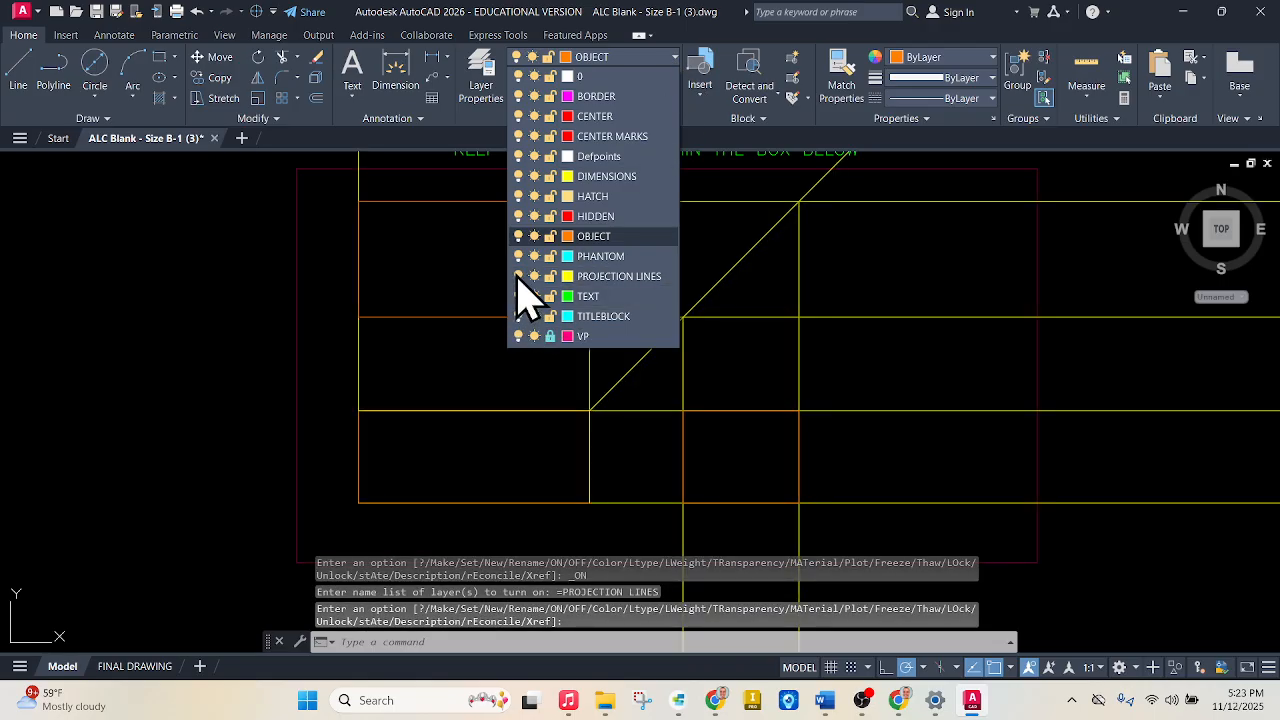
pyautogui.click(518, 277)
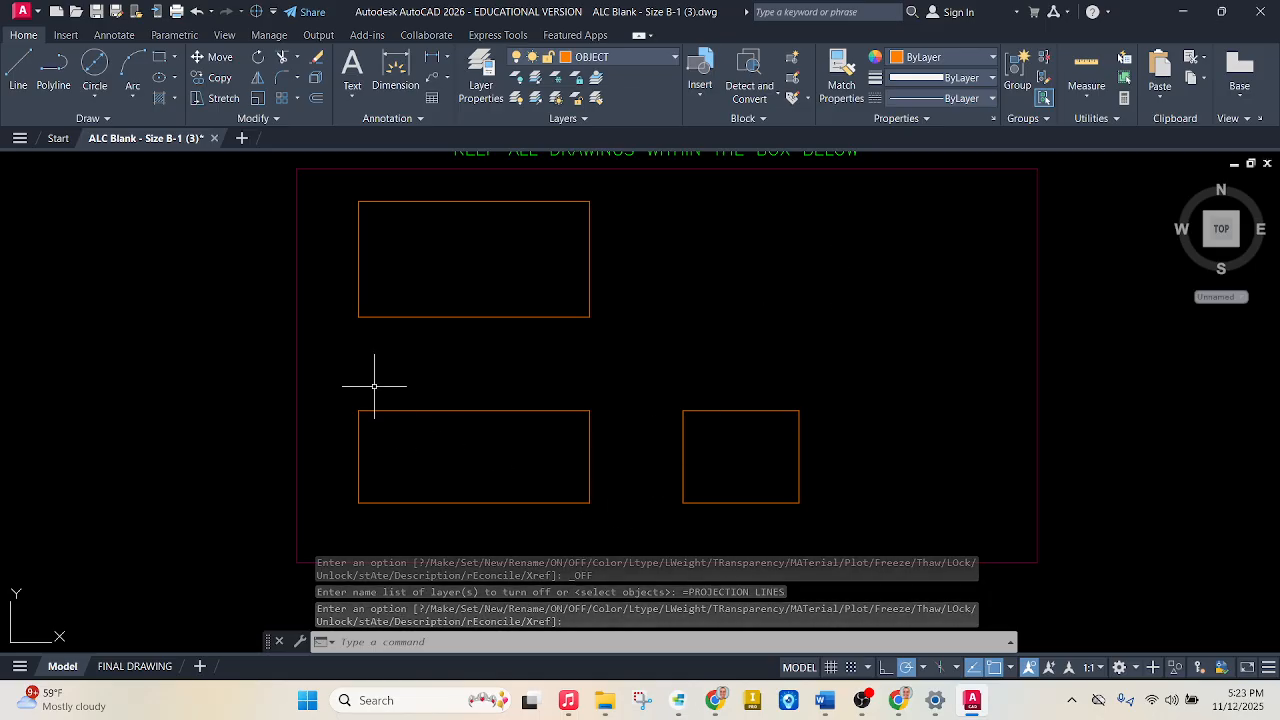
# Switch to Chrome to examine the dimensions on the AutoCAD Multiview Practice 1 reference drawing, and return to AutoCAD.
pyautogui.click(898, 700)
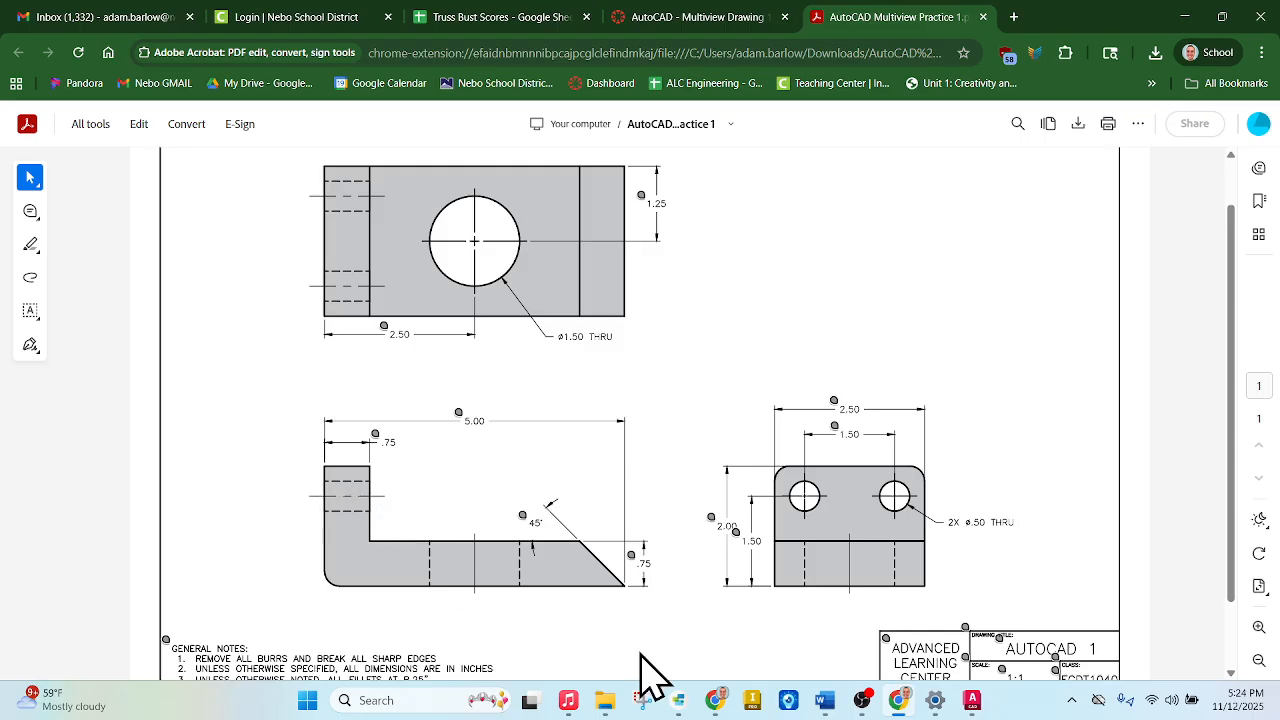
pyautogui.moveTo(970, 708)
pyautogui.click(712, 698)
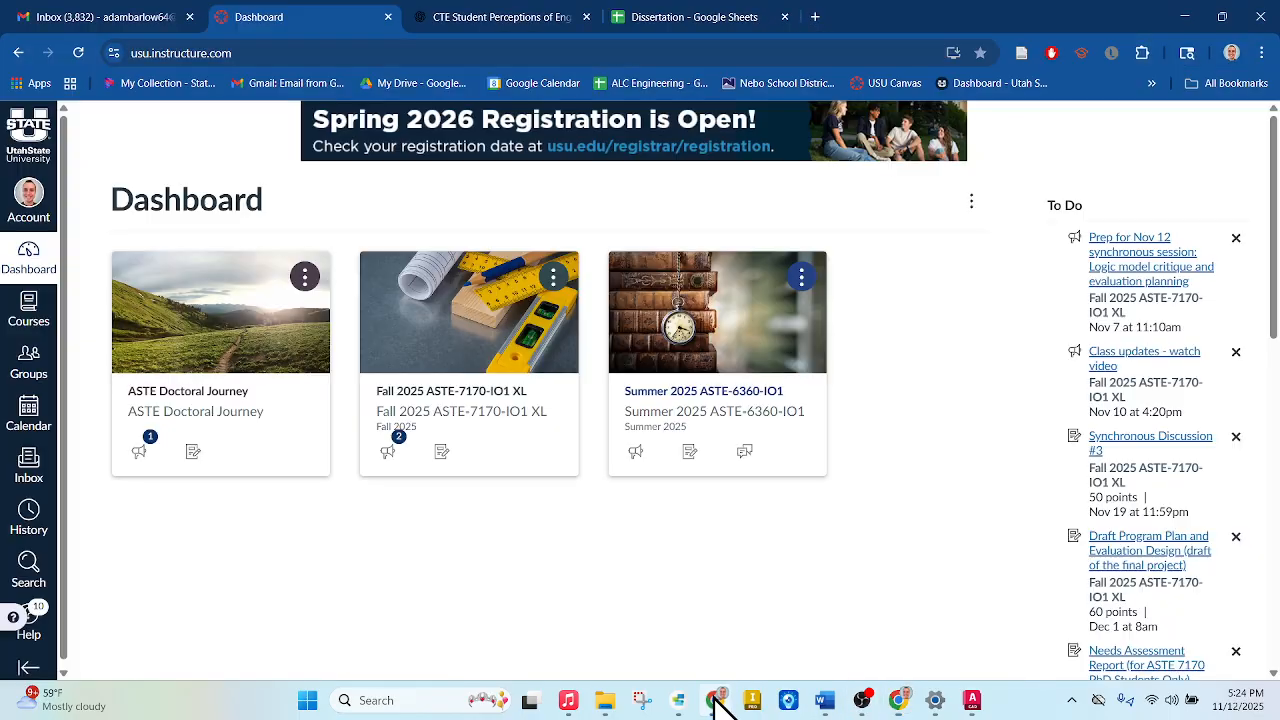
pyautogui.click(892, 707)
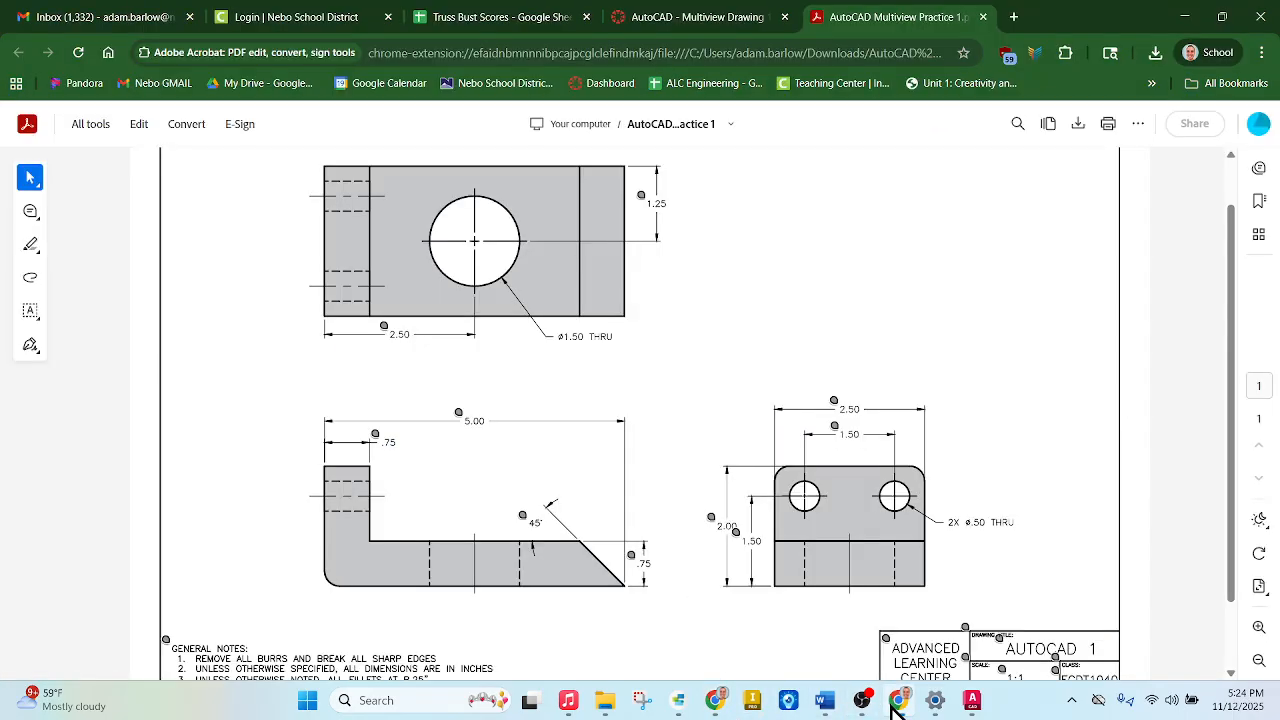
pyautogui.click(970, 702)
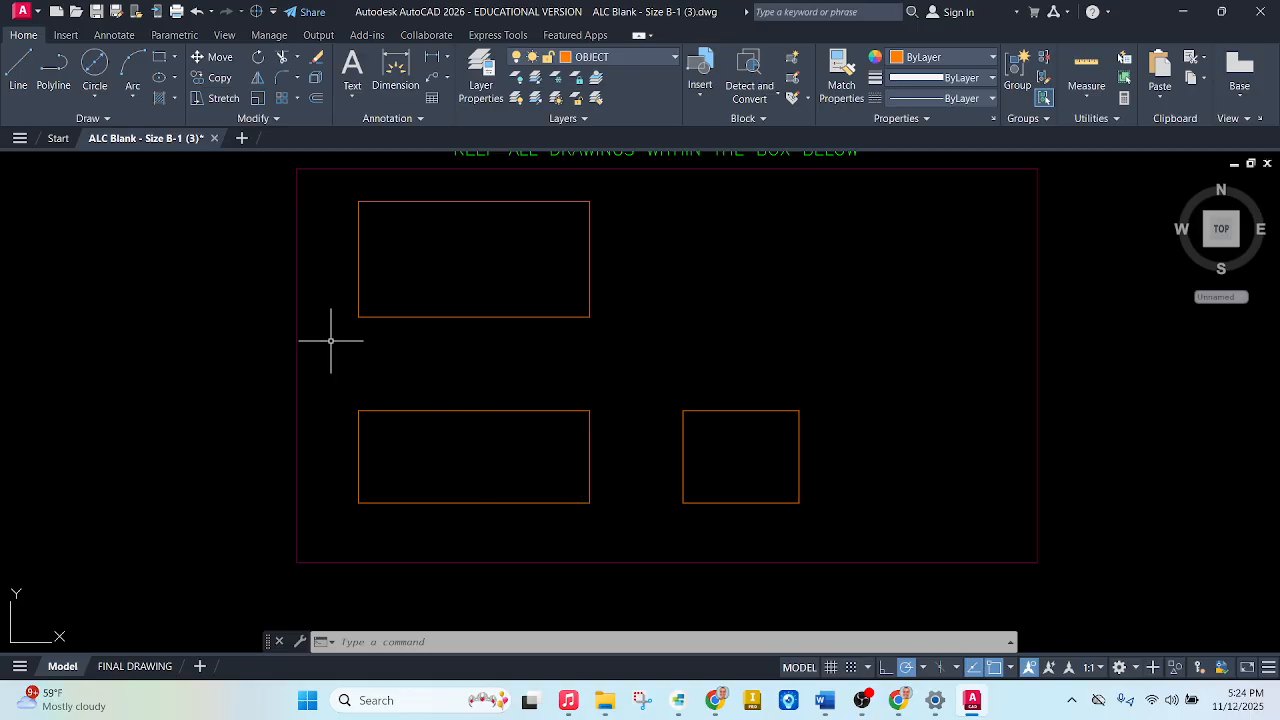
# Draw a 0.75 by 0.75 rectangle inside the front view, starting from its lower-left corner.
pyautogui.click(160, 58)
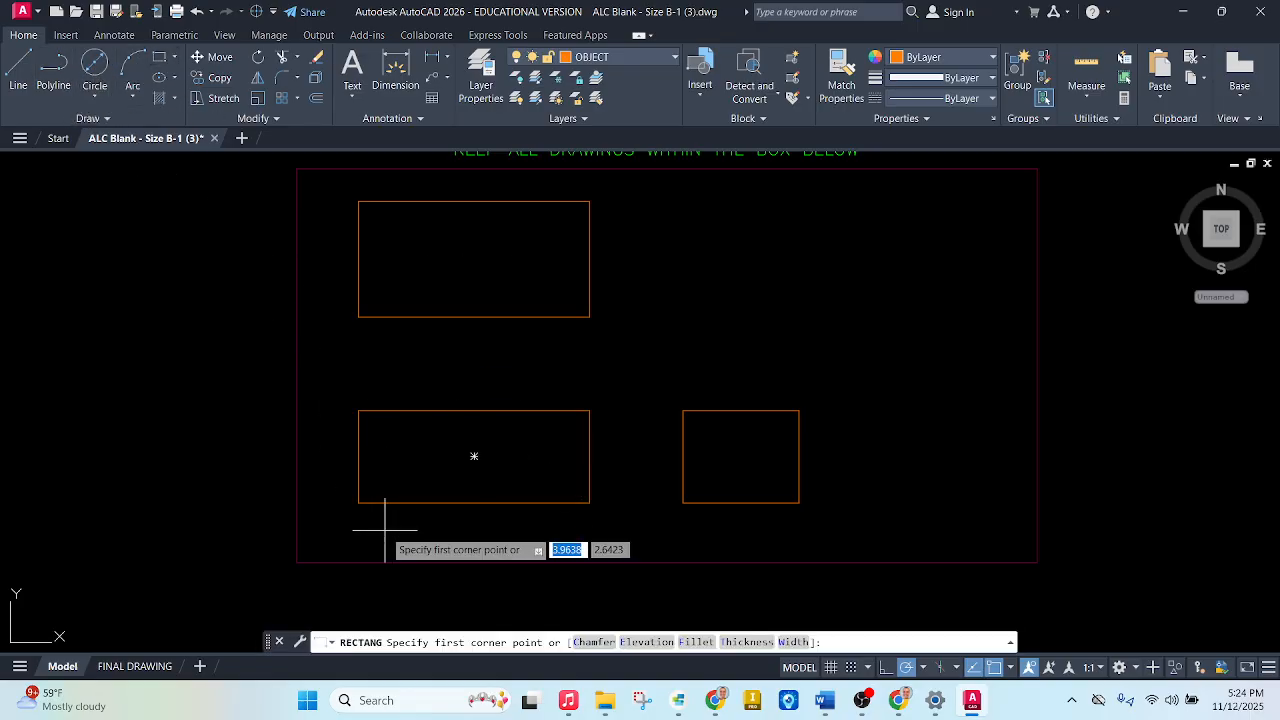
pyautogui.click(358, 503)
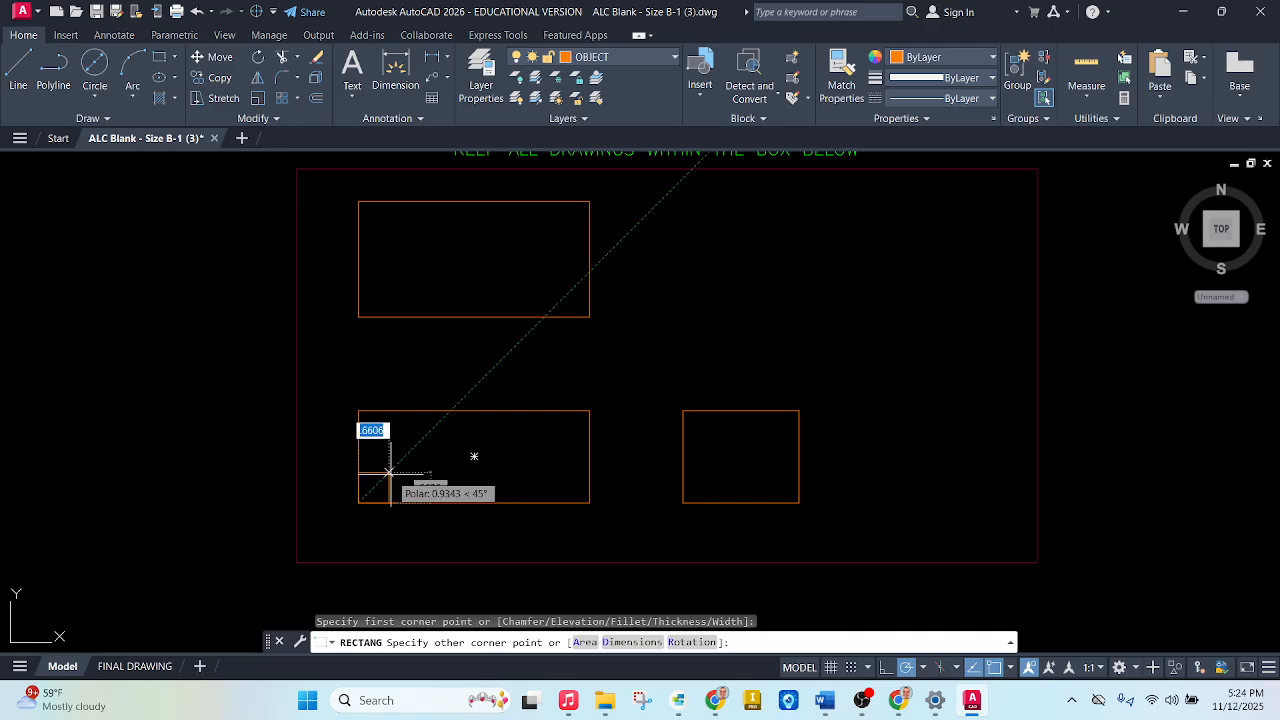
pyautogui.press('BackSpace')
pyautogui.write('.75')
pyautogui.press('Tab')
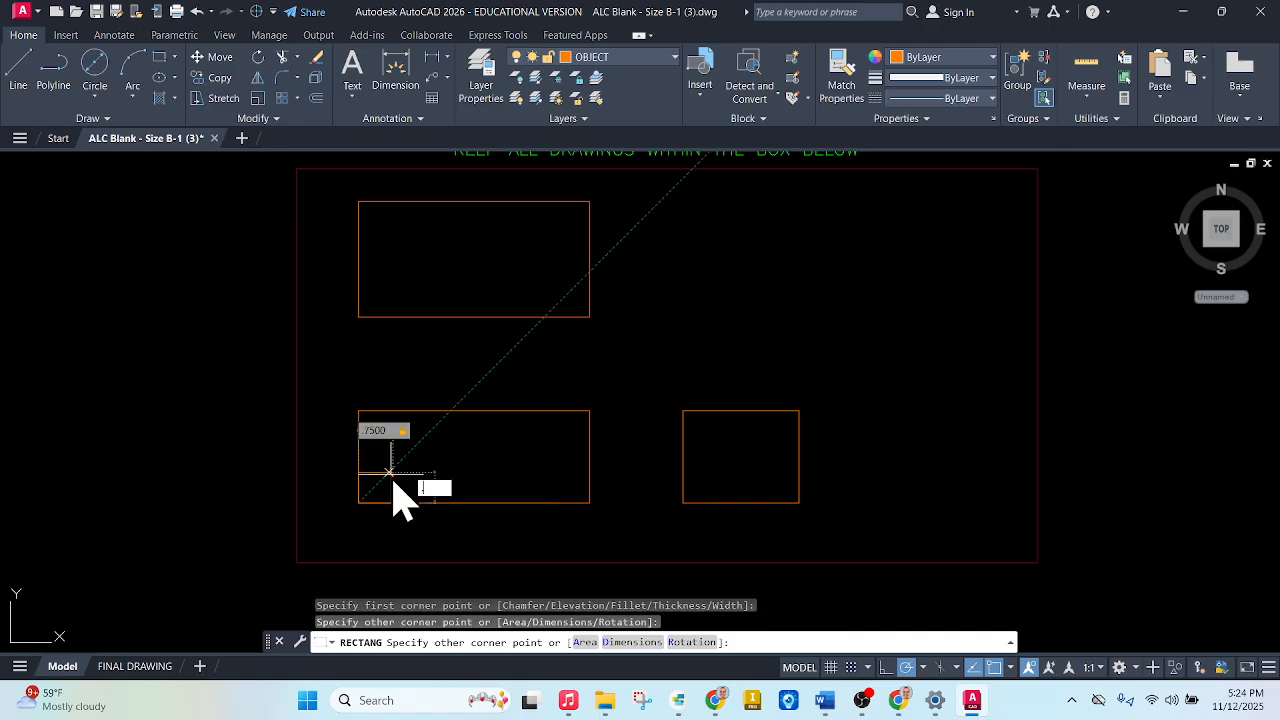
pyautogui.write('.75')
pyautogui.press('Return')
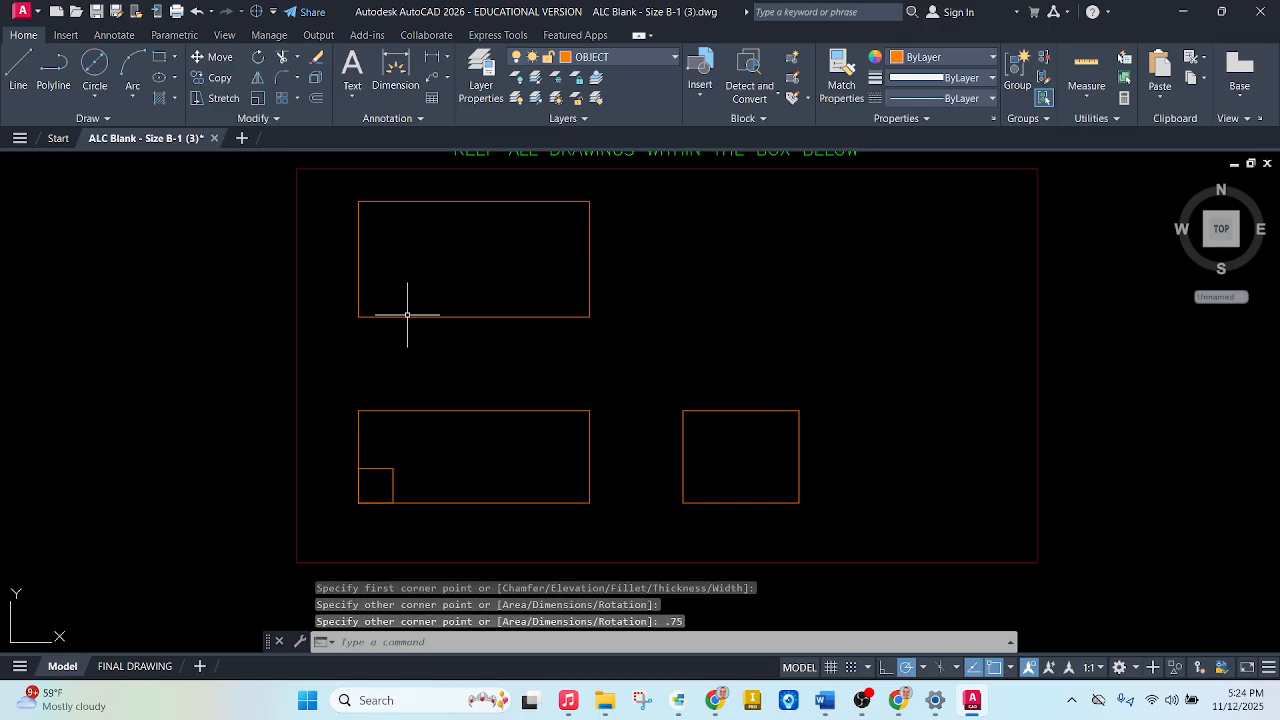
# Draw a vertical line from the small square's upper-right corner up to the top edge of the top view.
pyautogui.click(22, 70)
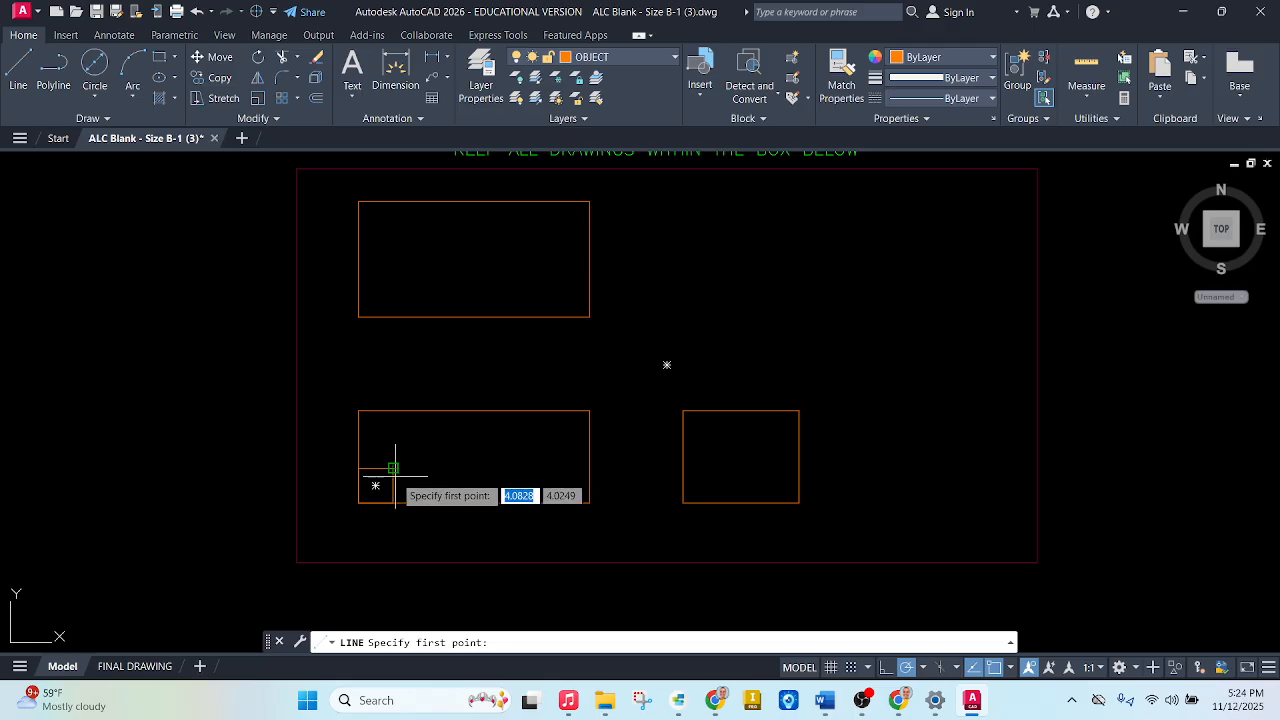
pyautogui.click(393, 467)
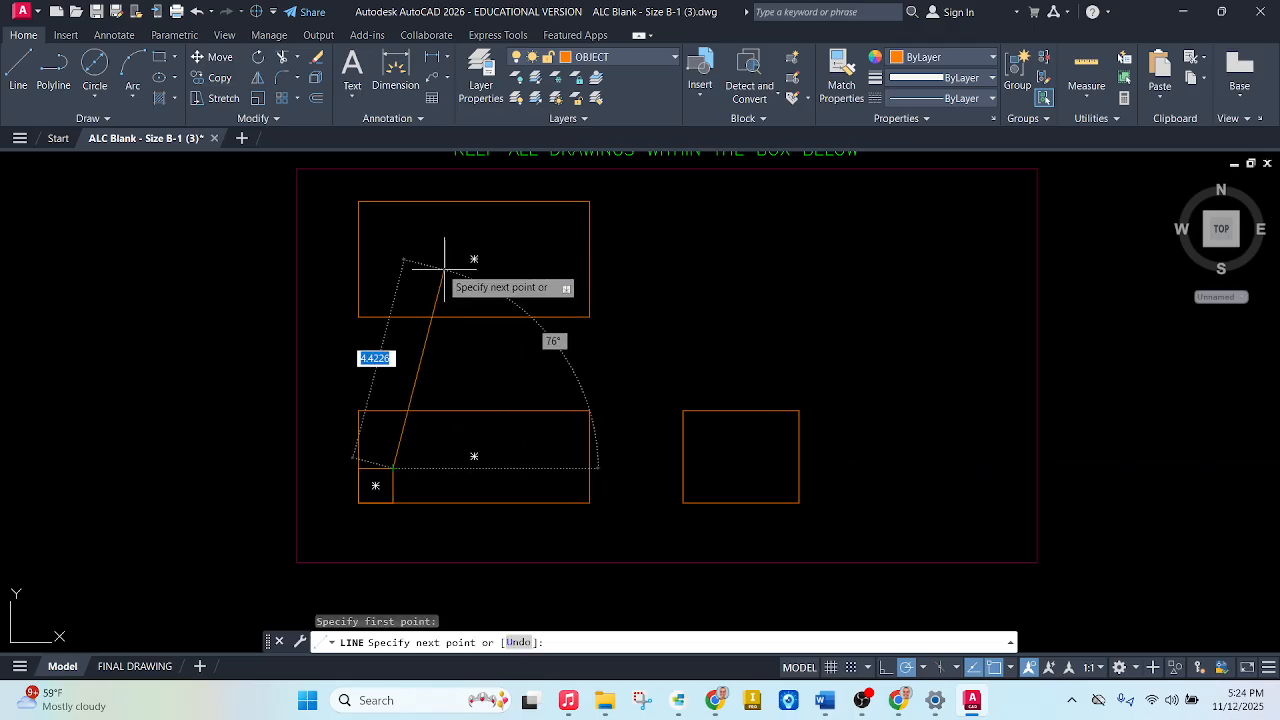
pyautogui.click(392, 201)
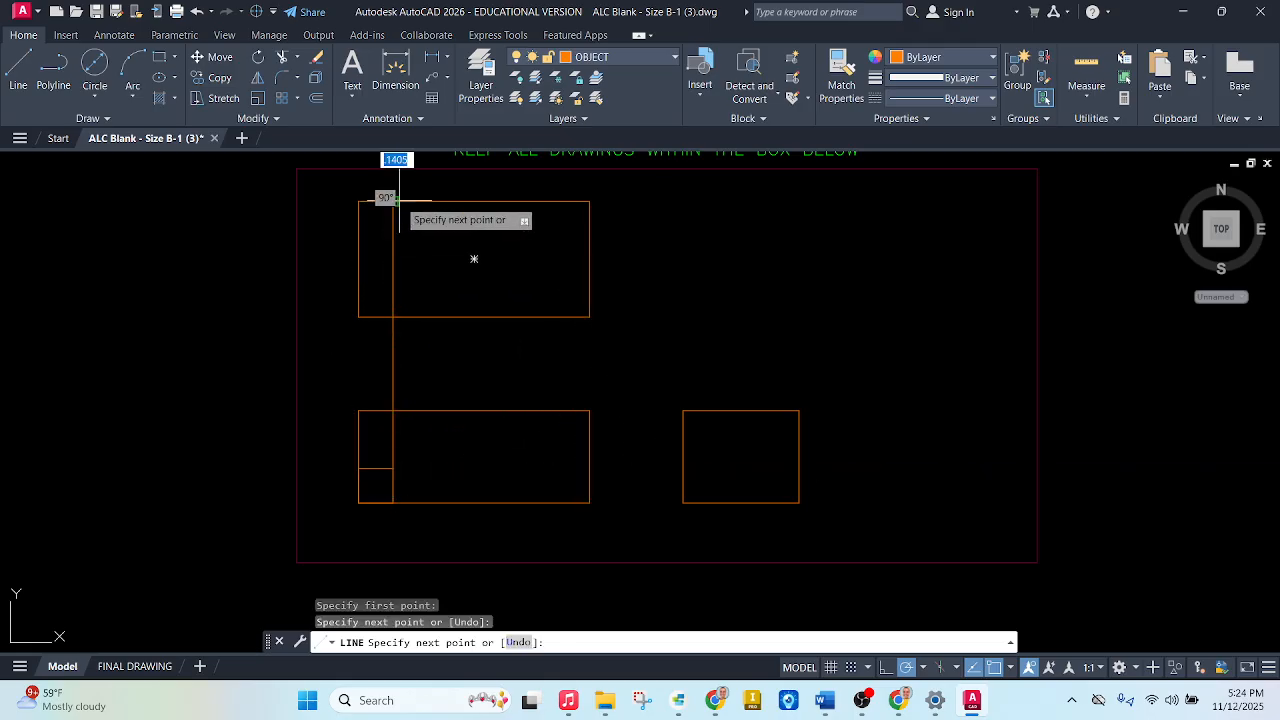
pyautogui.press('Escape')
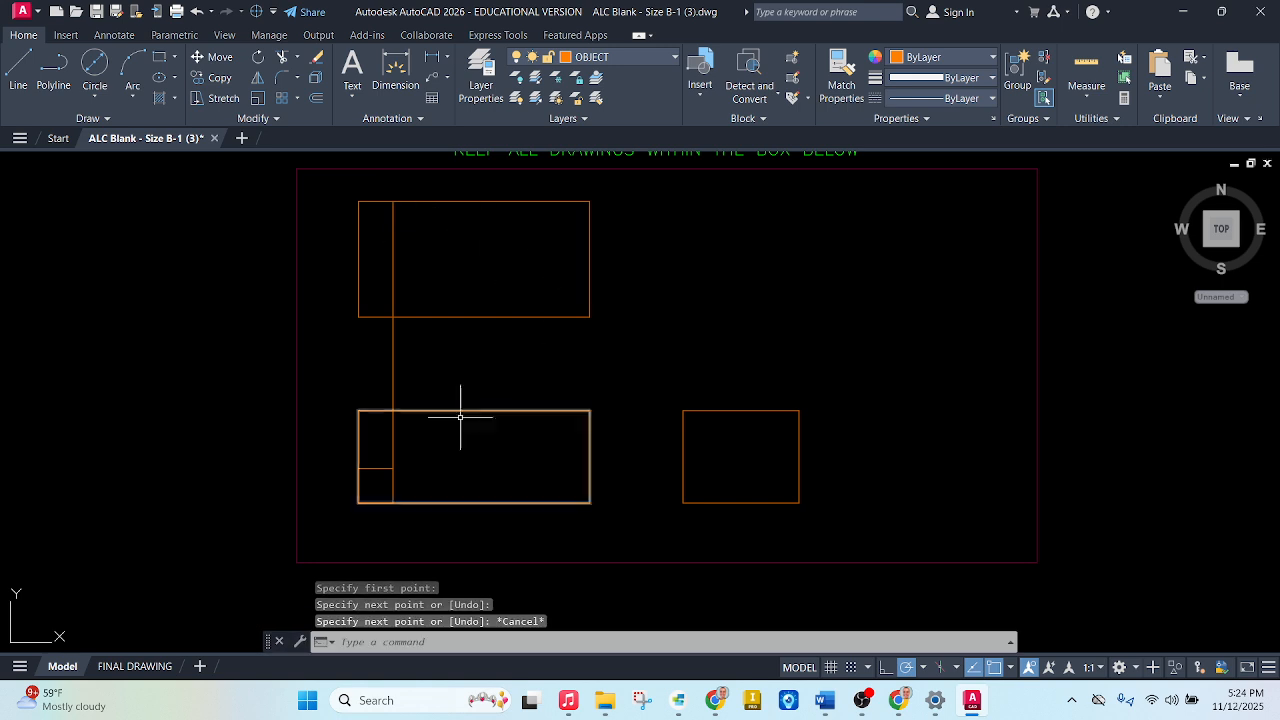
# Draw a horizontal line from the small square's upper-right corner across to the far edge of the side view.
pyautogui.click(22, 72)
pyautogui.click(393, 467)
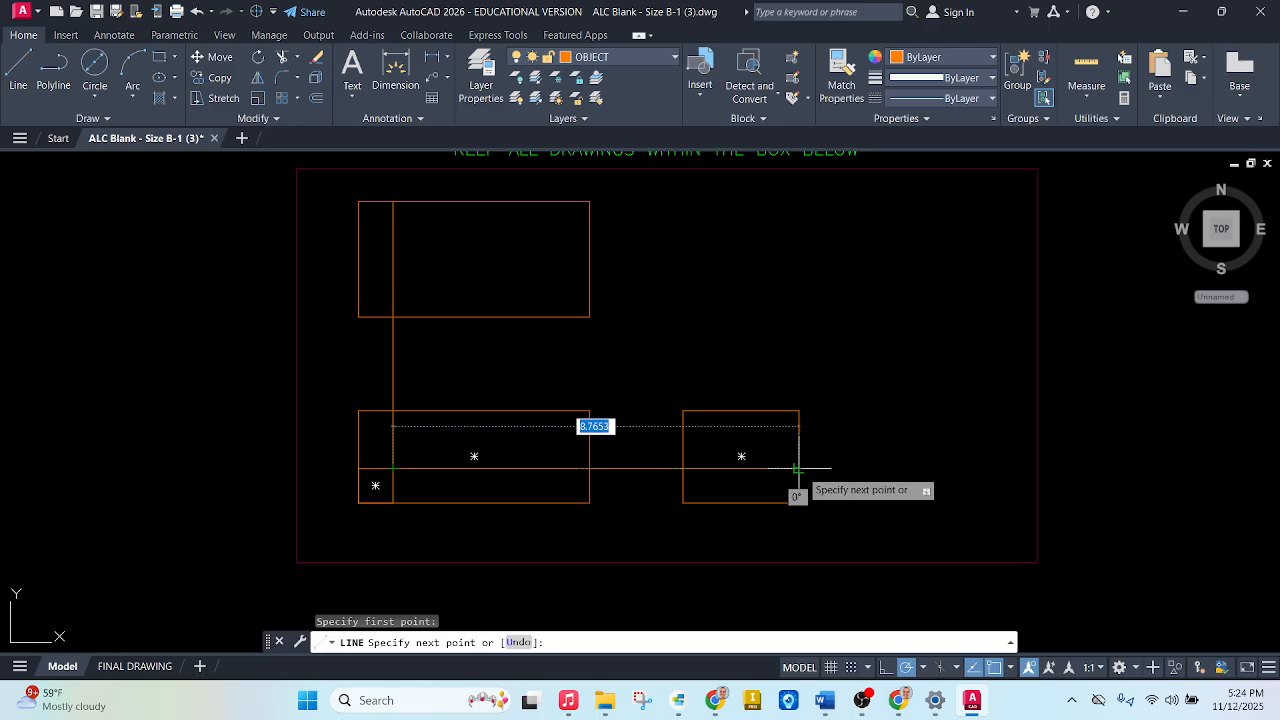
pyautogui.click(805, 469)
pyautogui.press('Escape')
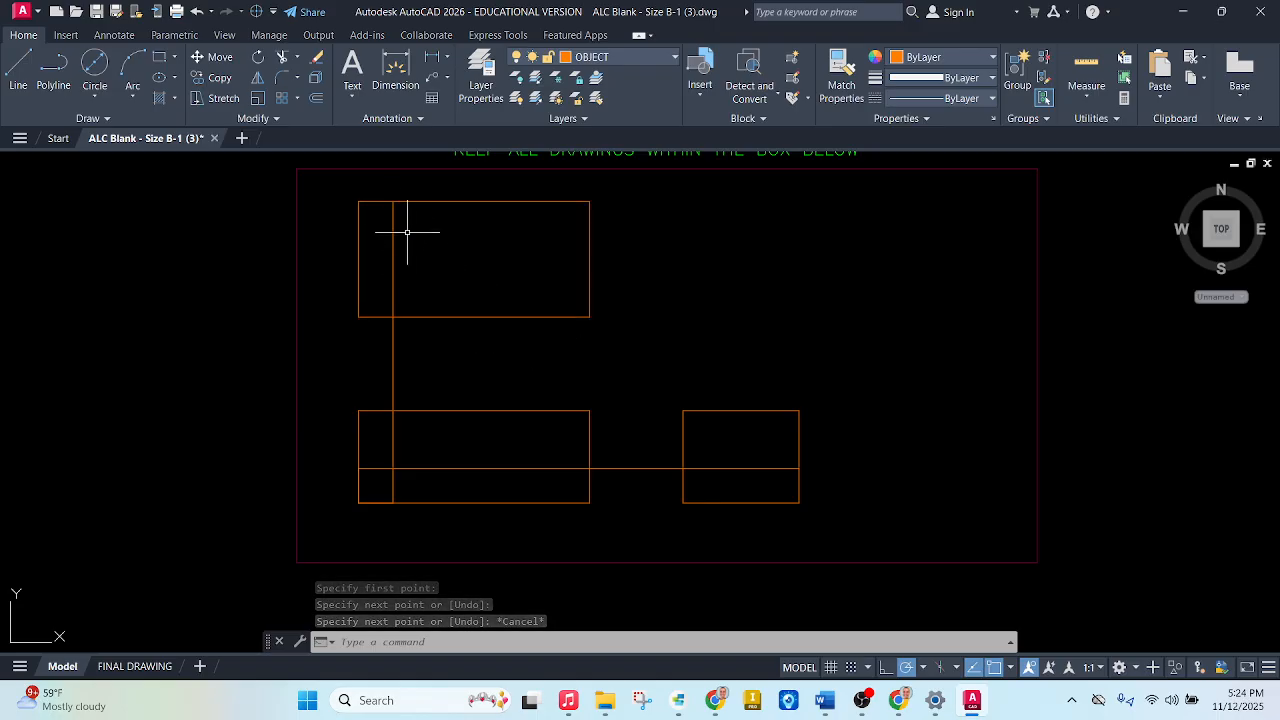
# Check the angled edge on the Chrome reference drawing, and in AutoCAD draw a 2-unit line at 135° from the front view's lower-right corner.
pyautogui.click(902, 701)
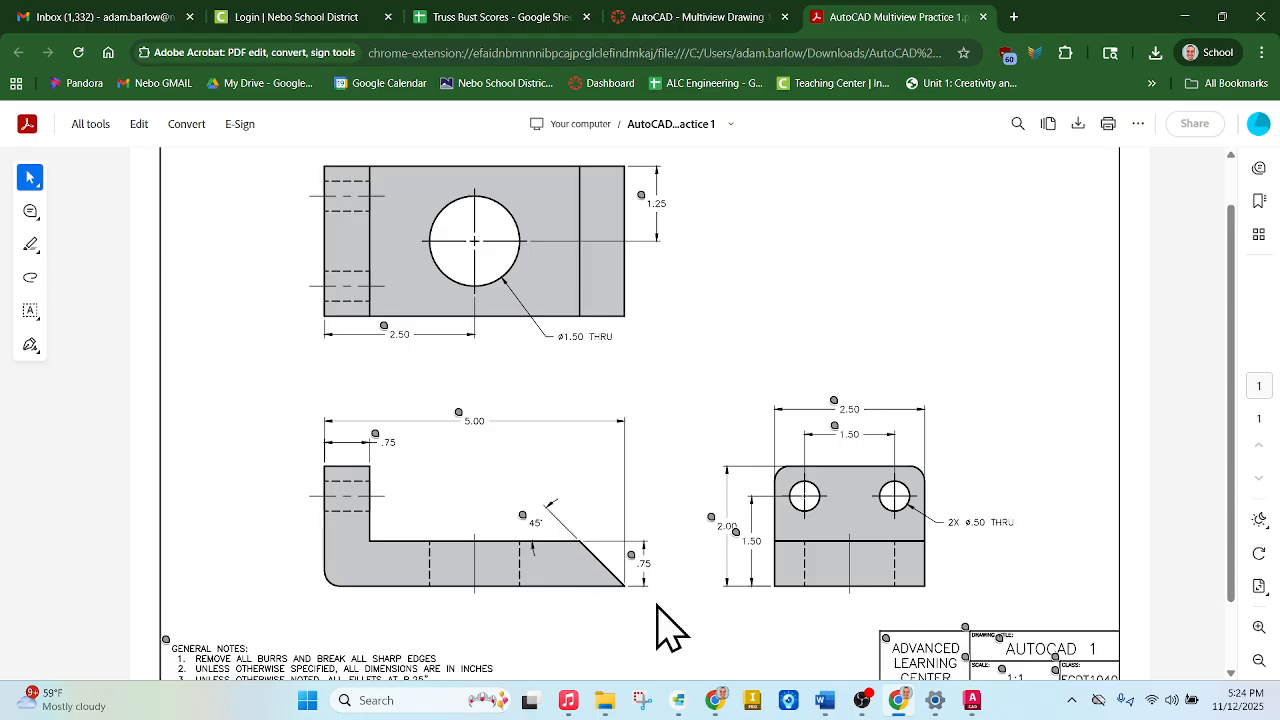
pyautogui.click(969, 704)
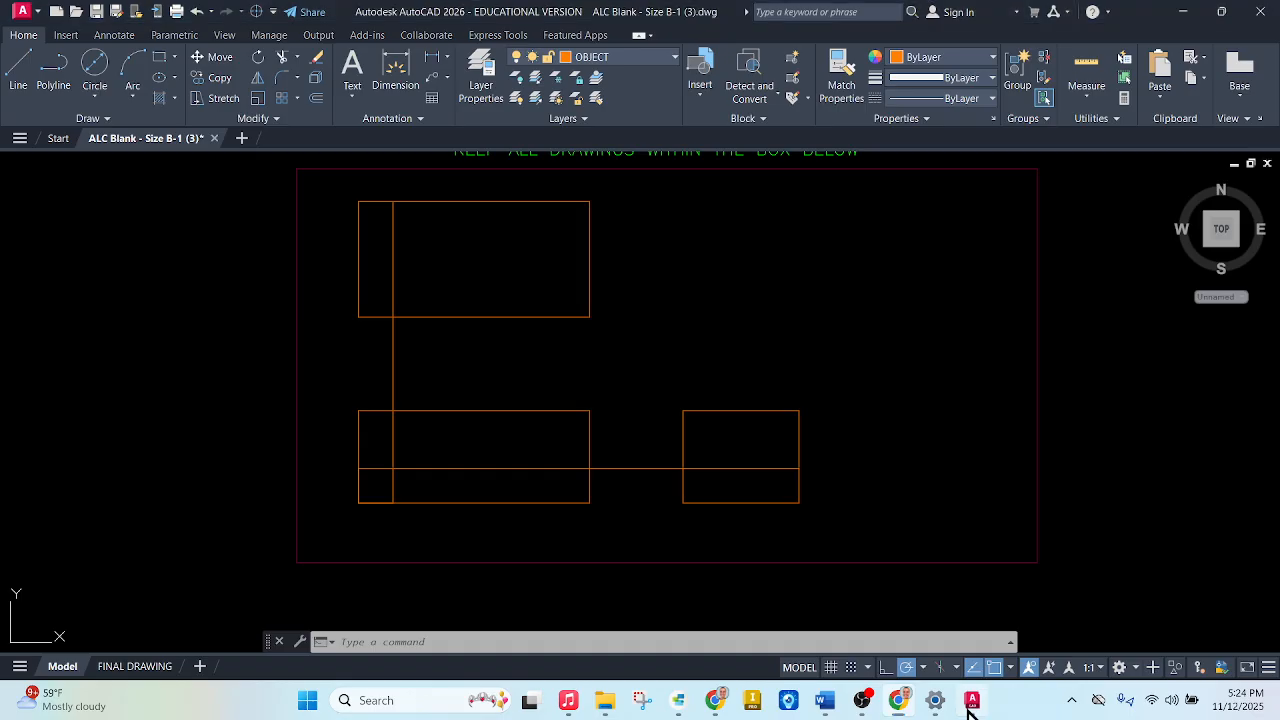
pyautogui.scroll(2, 590, 481)
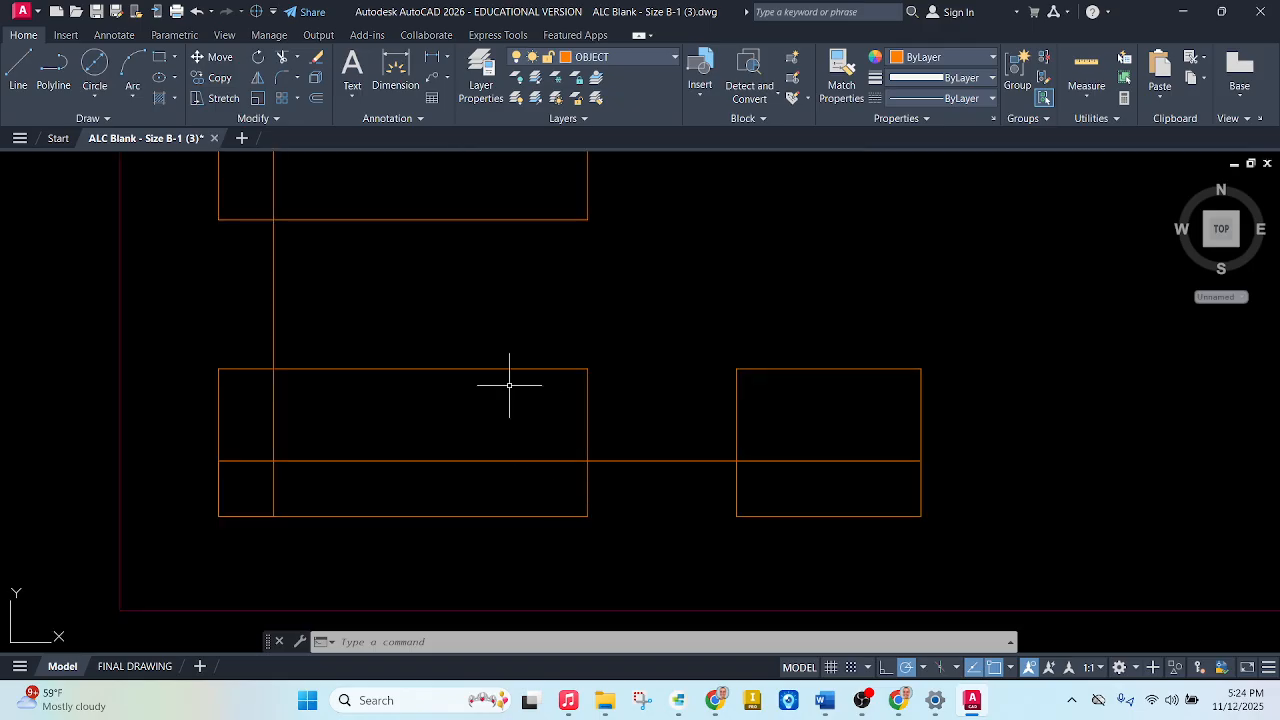
pyautogui.click(27, 68)
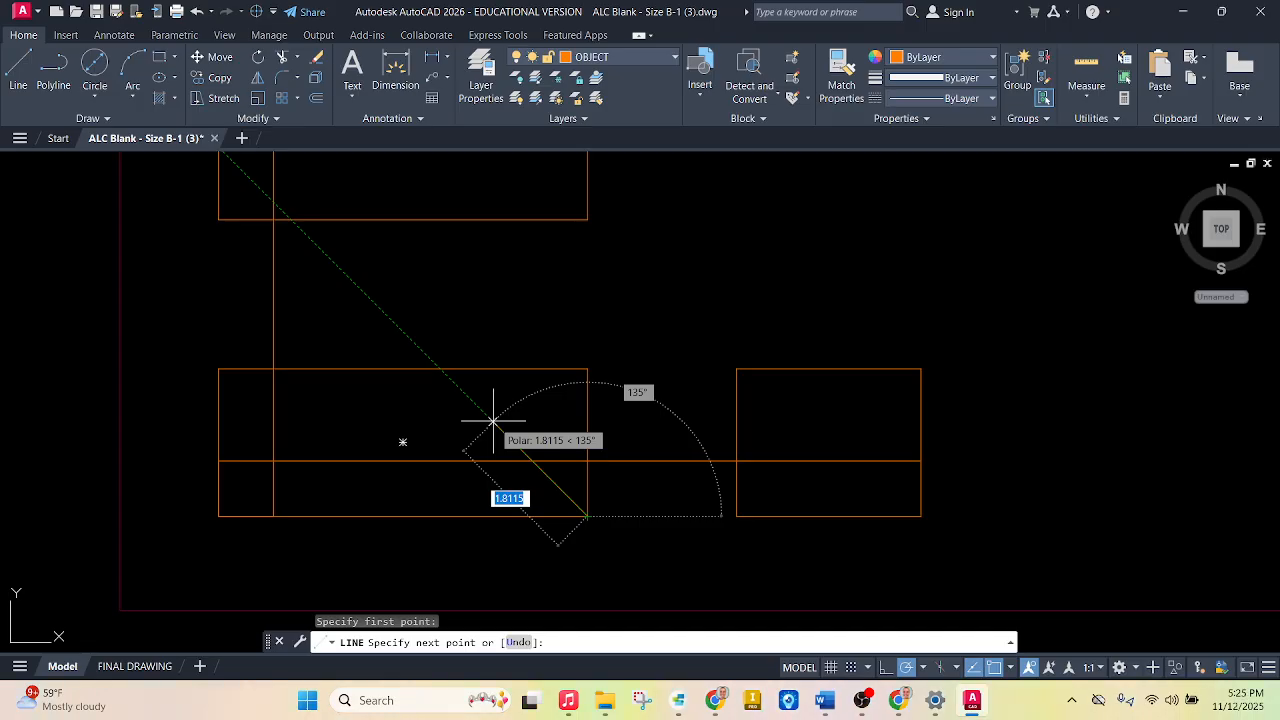
pyautogui.write('2')
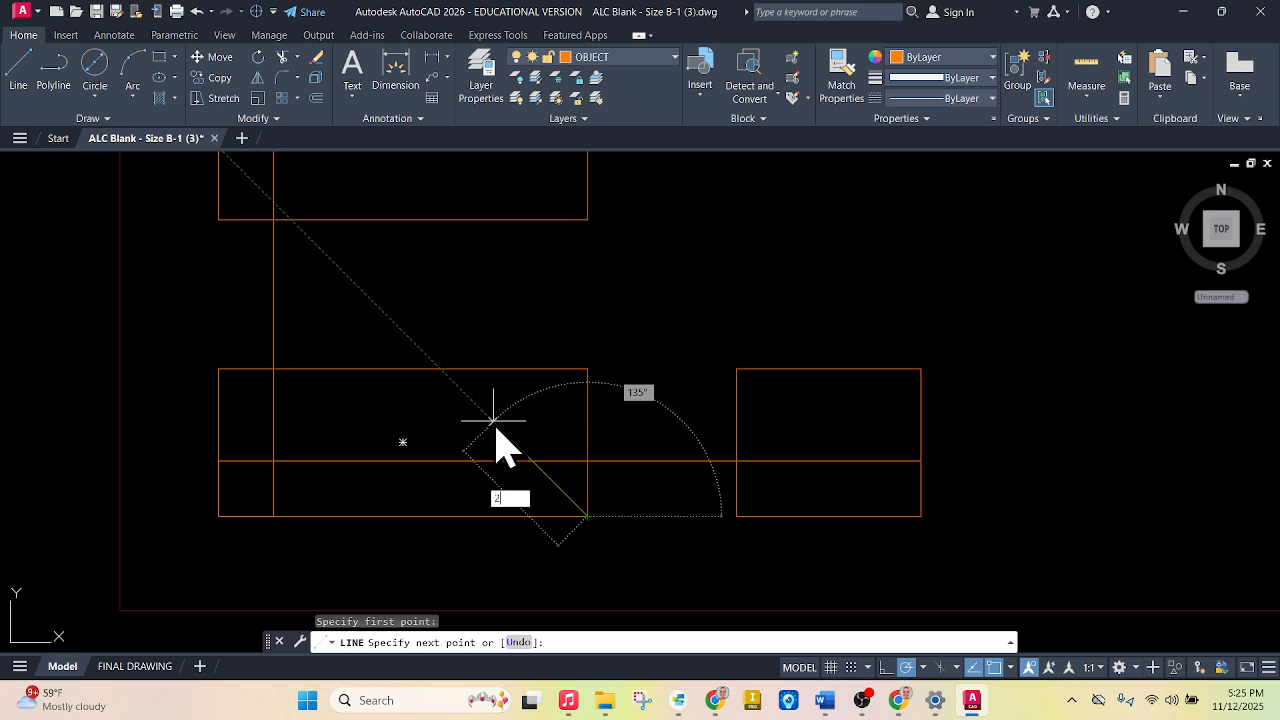
pyautogui.press('Tab')
pyautogui.press('Return')
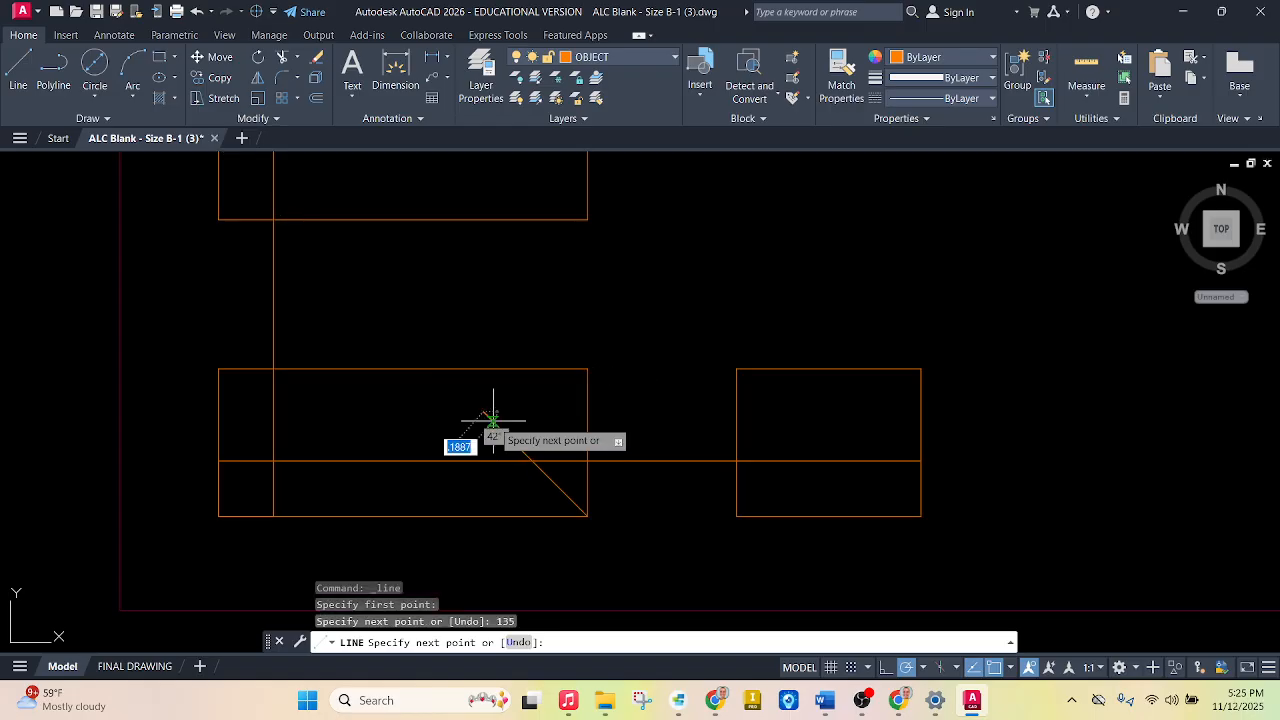
pyautogui.press('Escape')
# Draw a line from where the angled line crosses the horizontal line up to the top edge of the top view.
pyautogui.press('space')
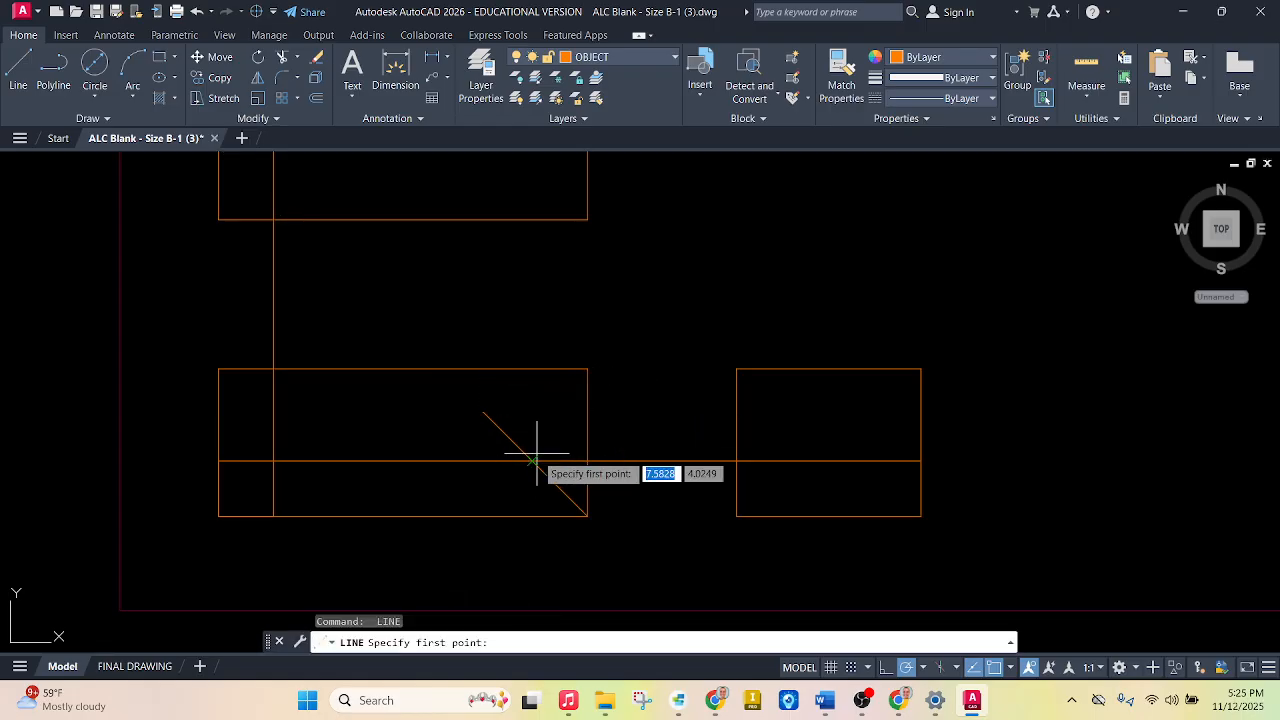
pyautogui.click(532, 461)
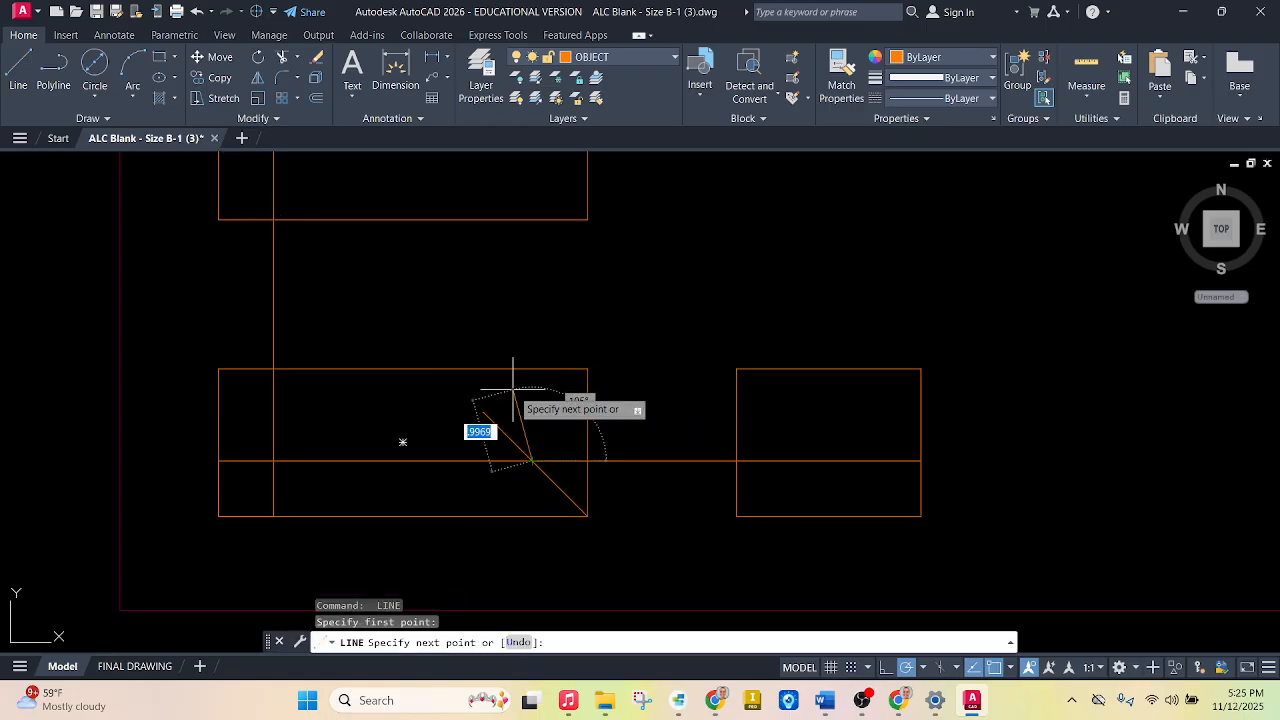
pyautogui.scroll(5, 523, 443)
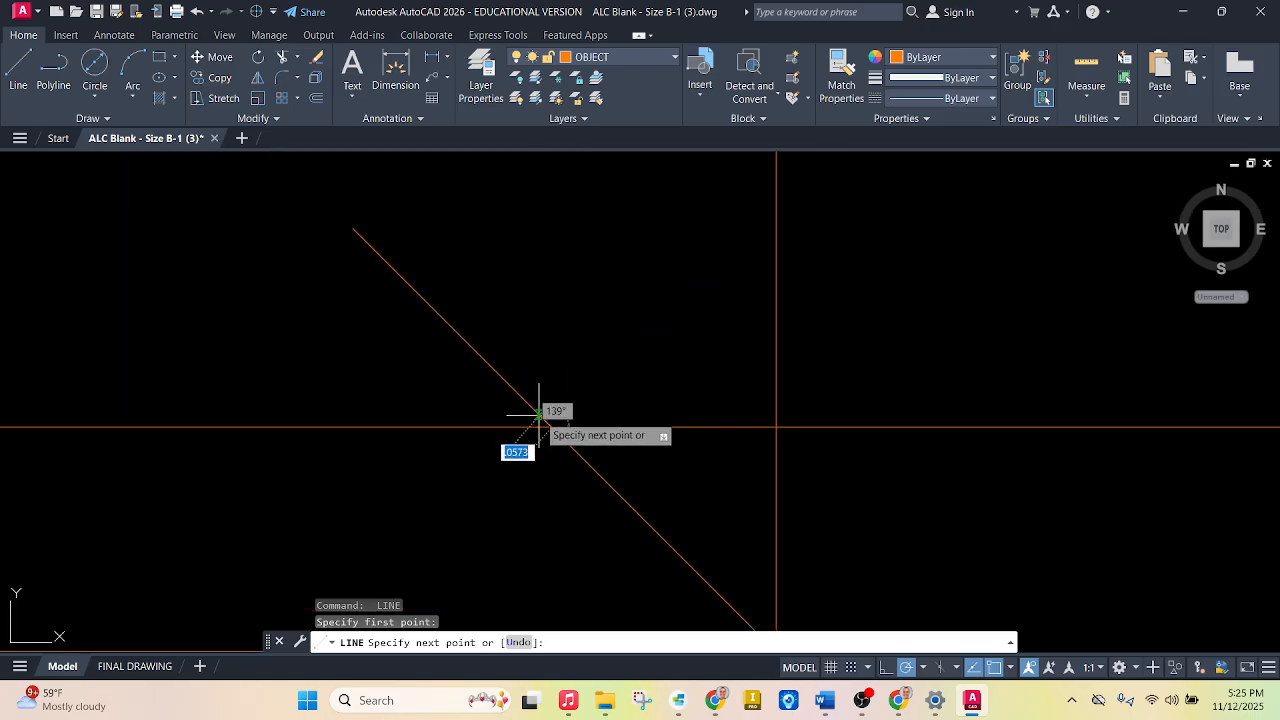
pyautogui.scroll(-6, 543, 412)
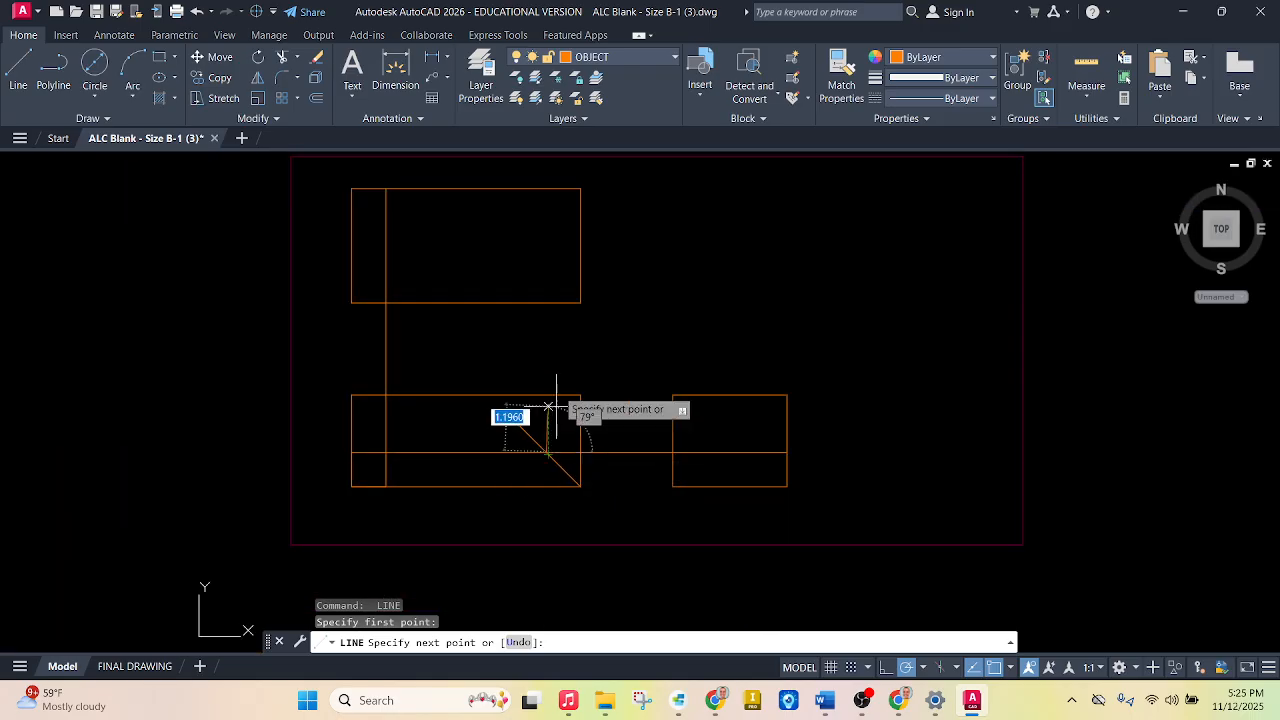
pyautogui.click(548, 188)
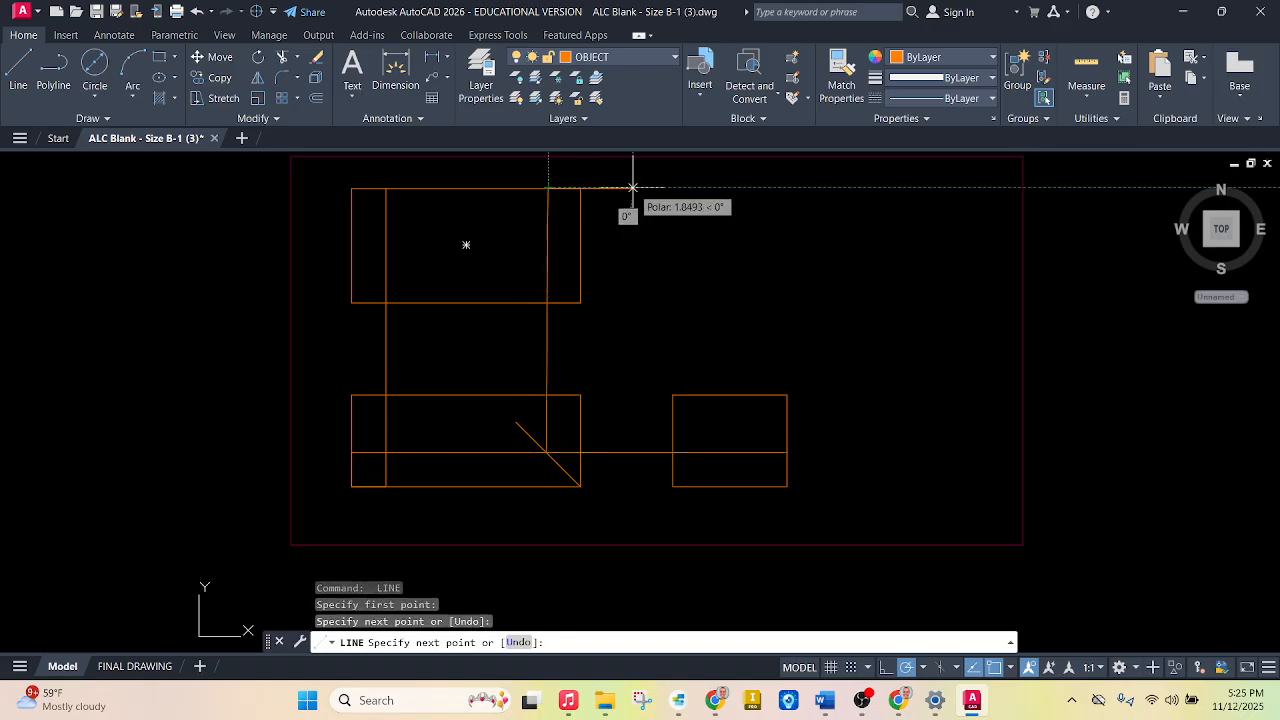
pyautogui.press('Escape')
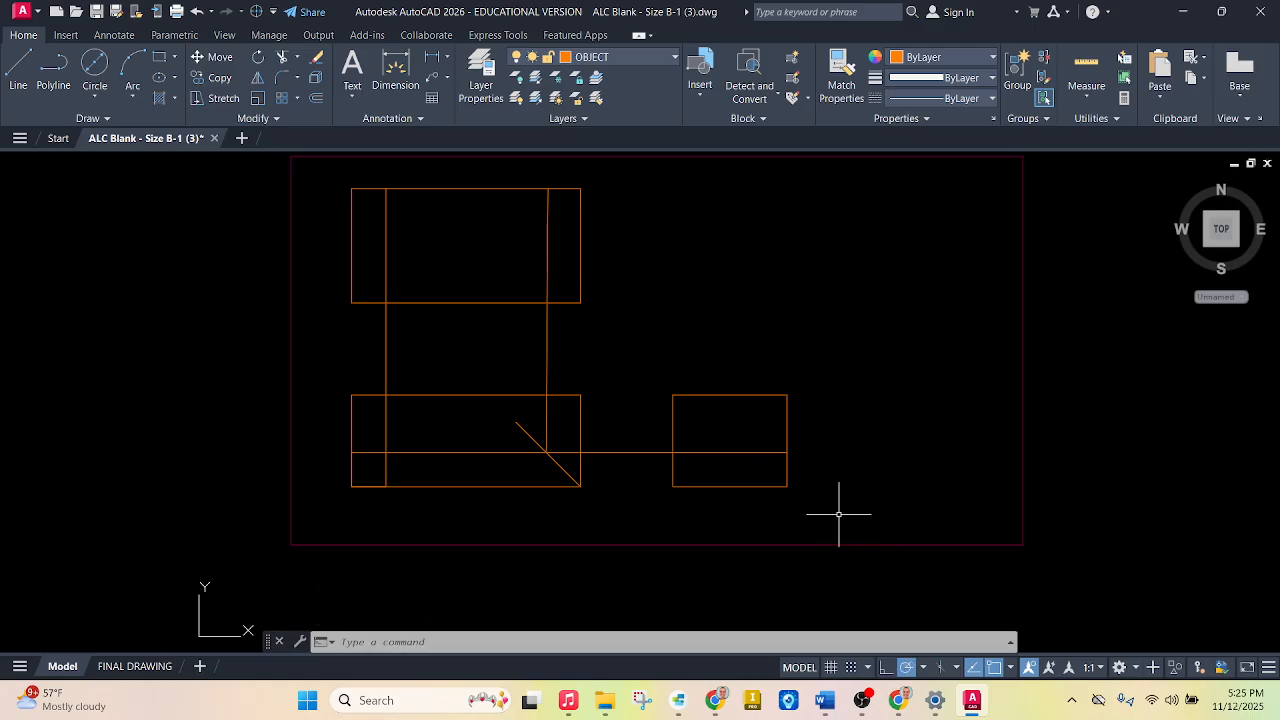
# Switch to Chrome to check the hole's dimensions on the reference drawing, and return to AutoCAD.
pyautogui.click(900, 701)
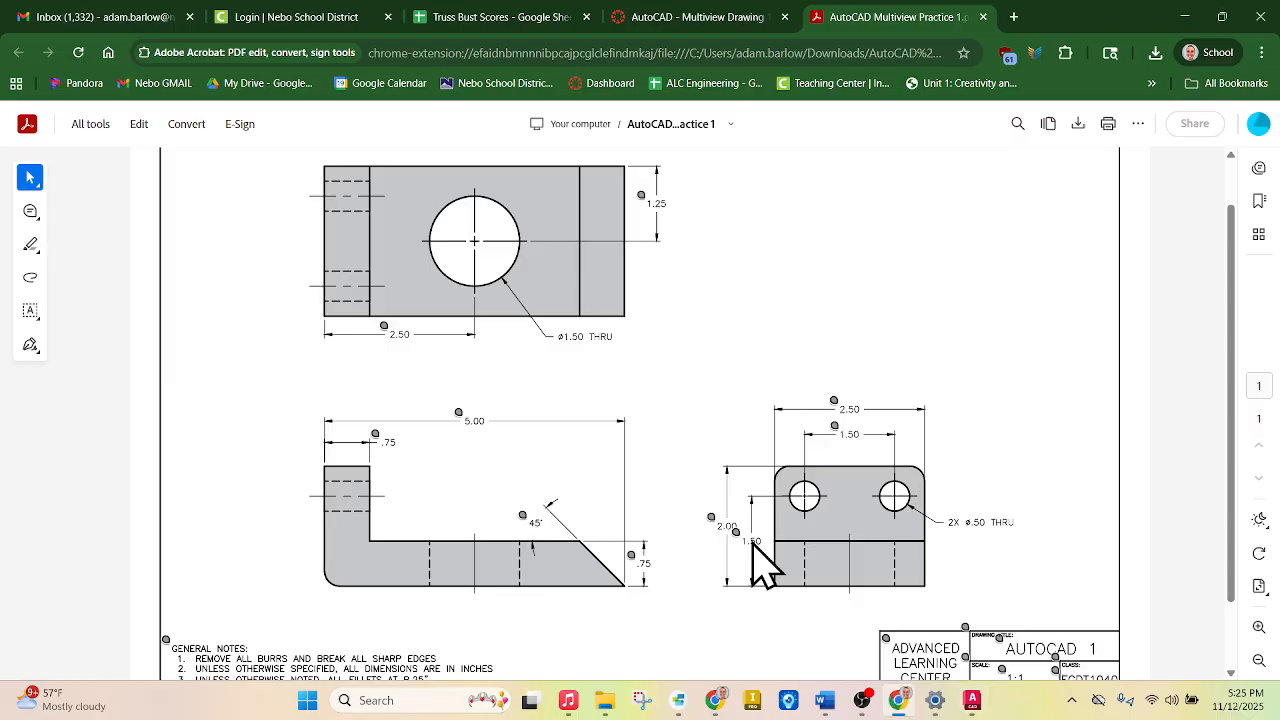
pyautogui.click(900, 701)
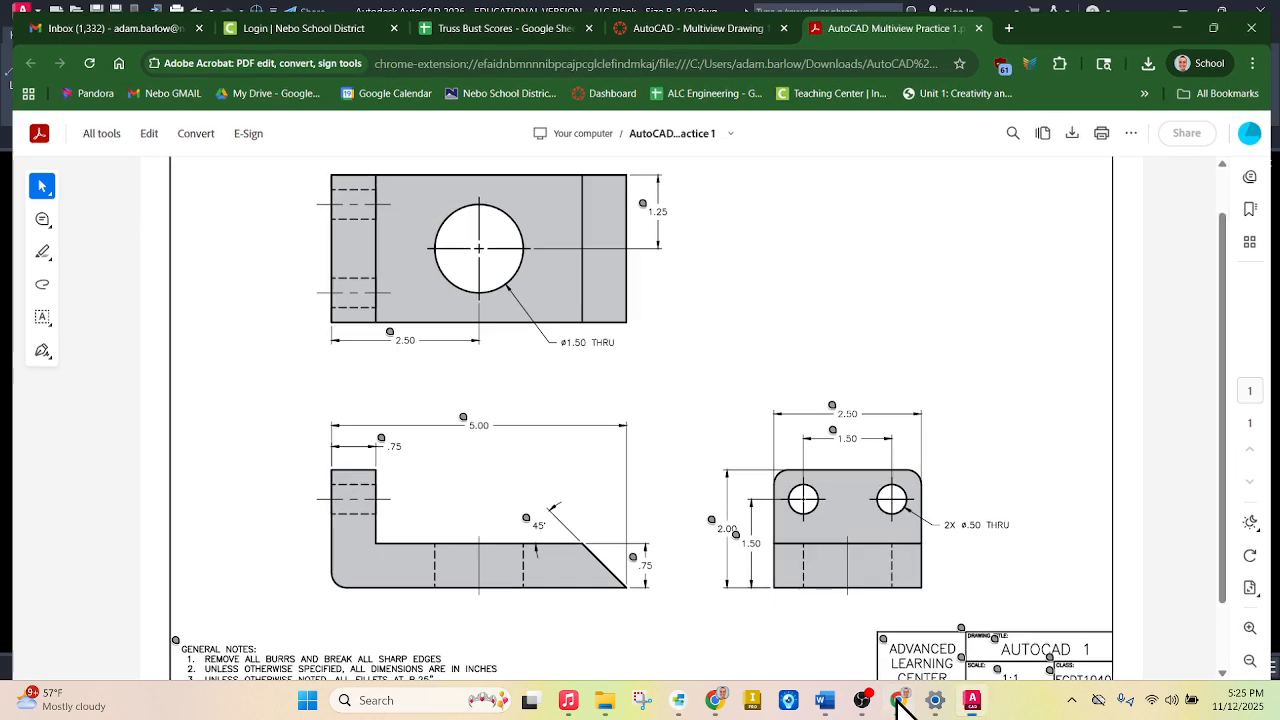
pyautogui.click(95, 70)
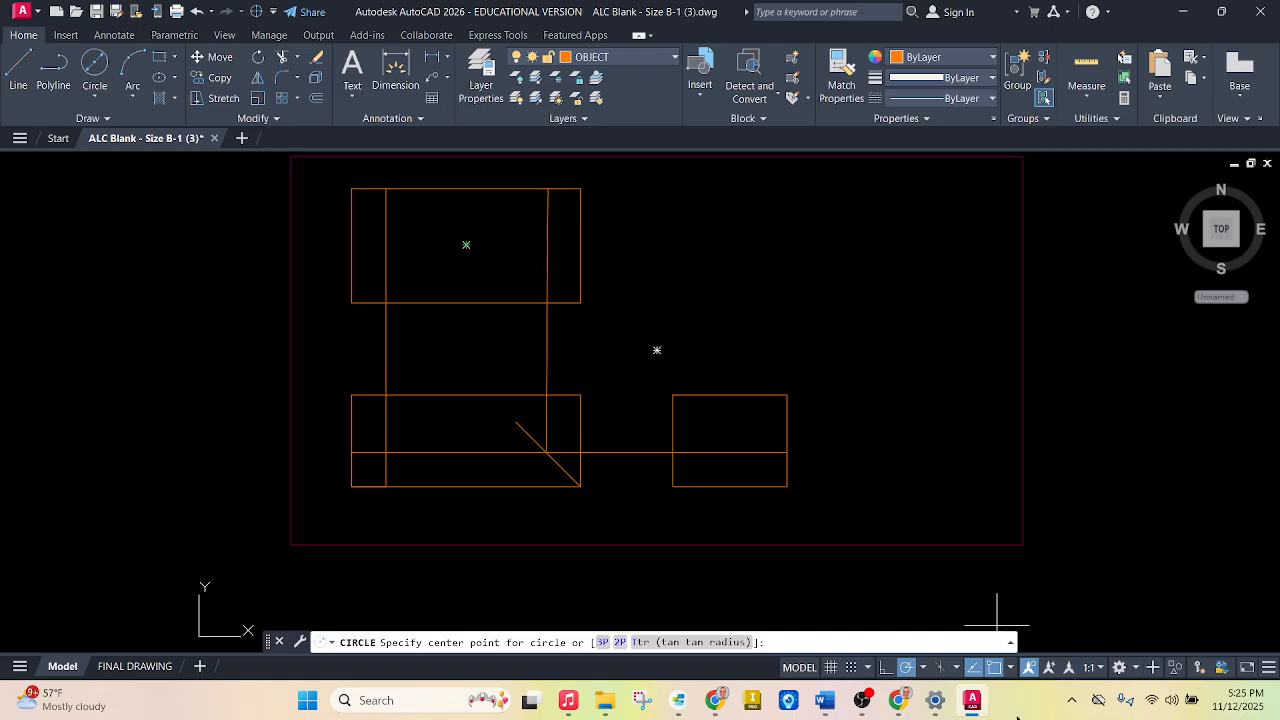
pyautogui.click(1011, 668)
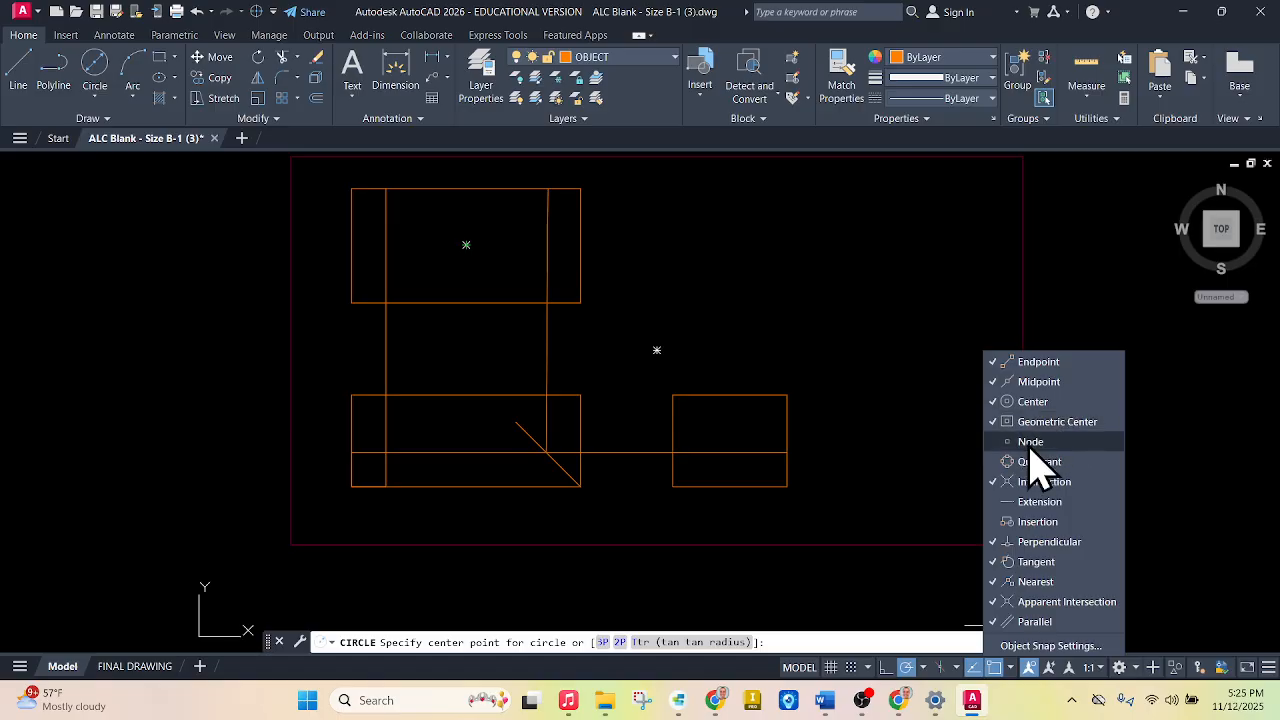
pyautogui.click(1010, 668)
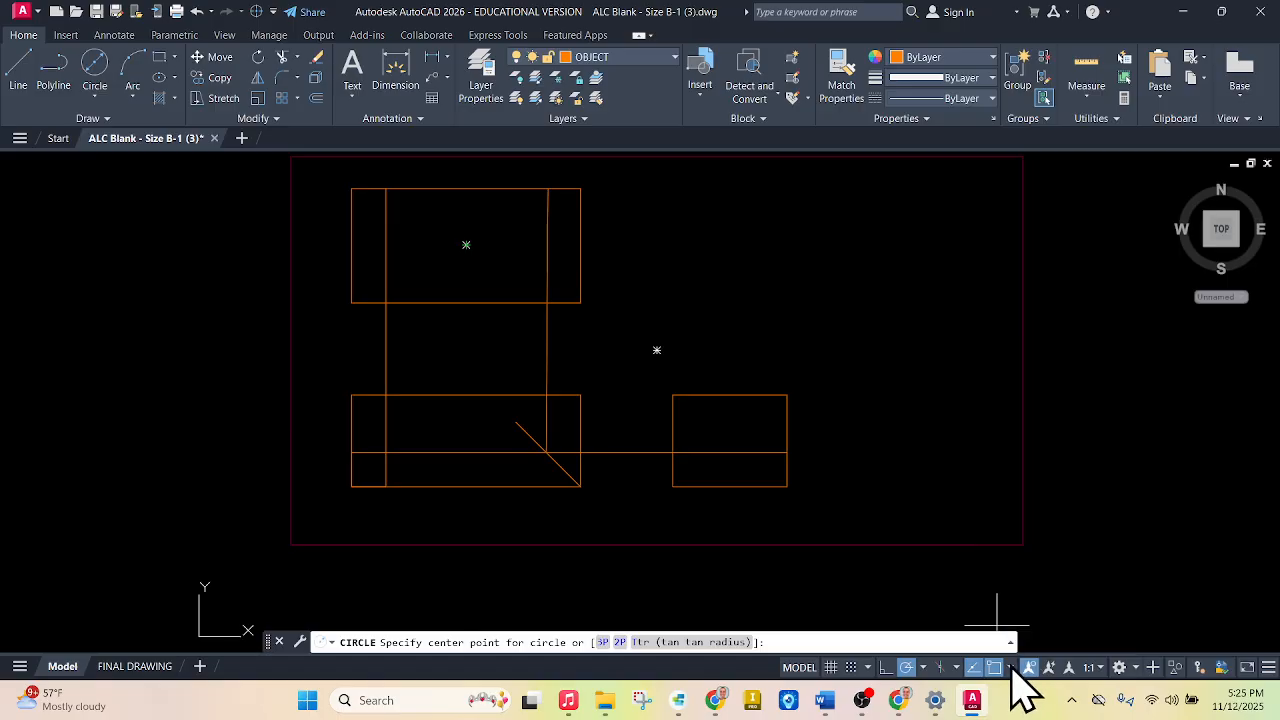
pyautogui.click(466, 245)
pyautogui.press('Escape')
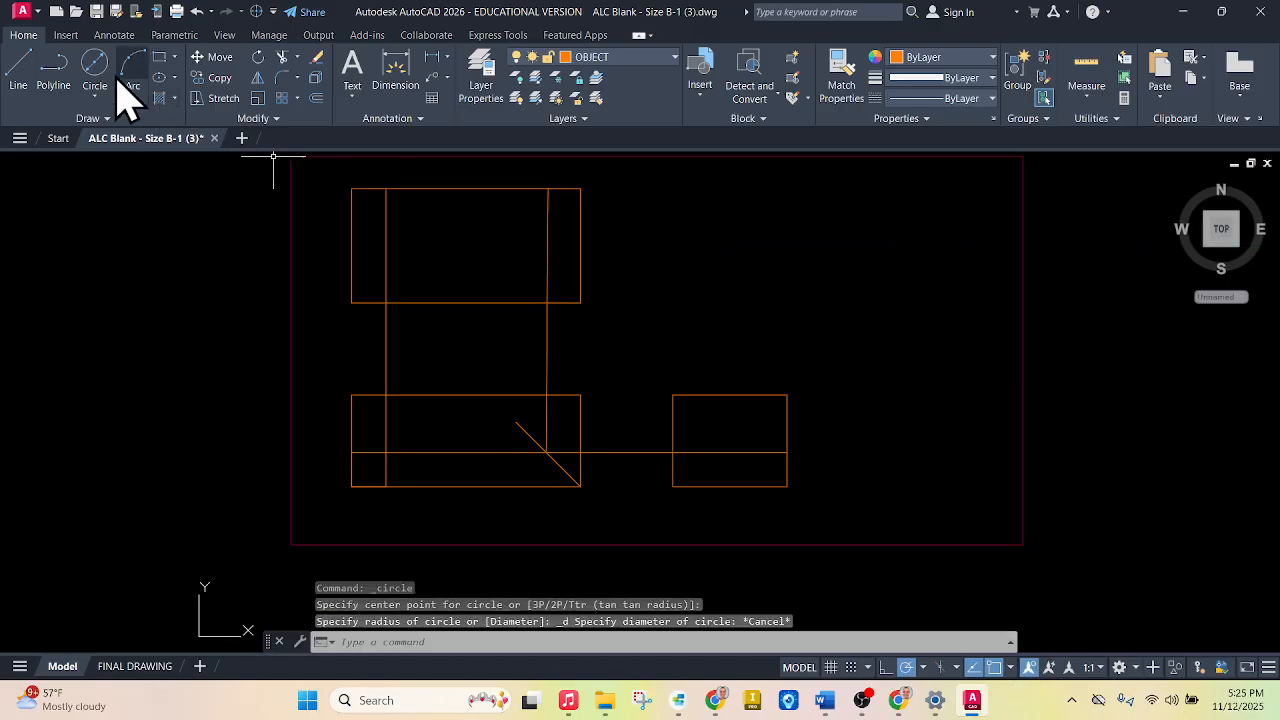
# Draw a circle with a 1.5 diameter at the geometric center of the top-view rectangle.
pyautogui.click(95, 68)
pyautogui.scroll(2, 417, 162)
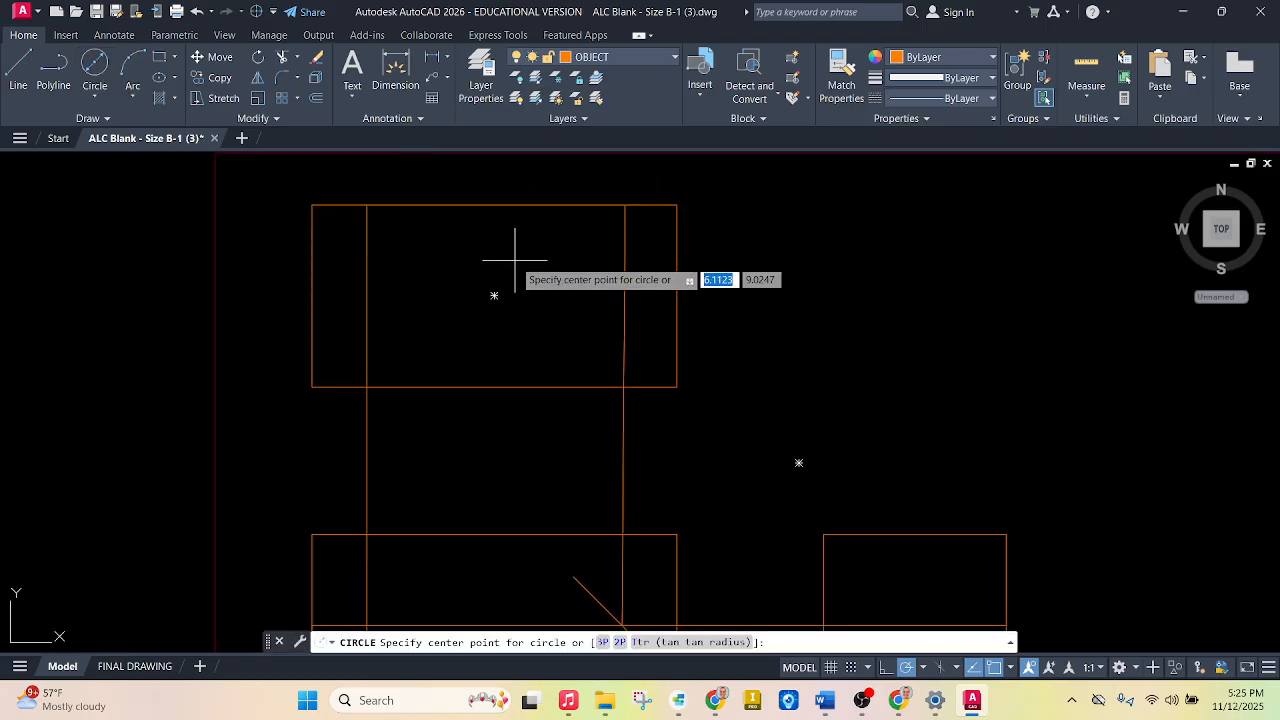
pyautogui.click(494, 295)
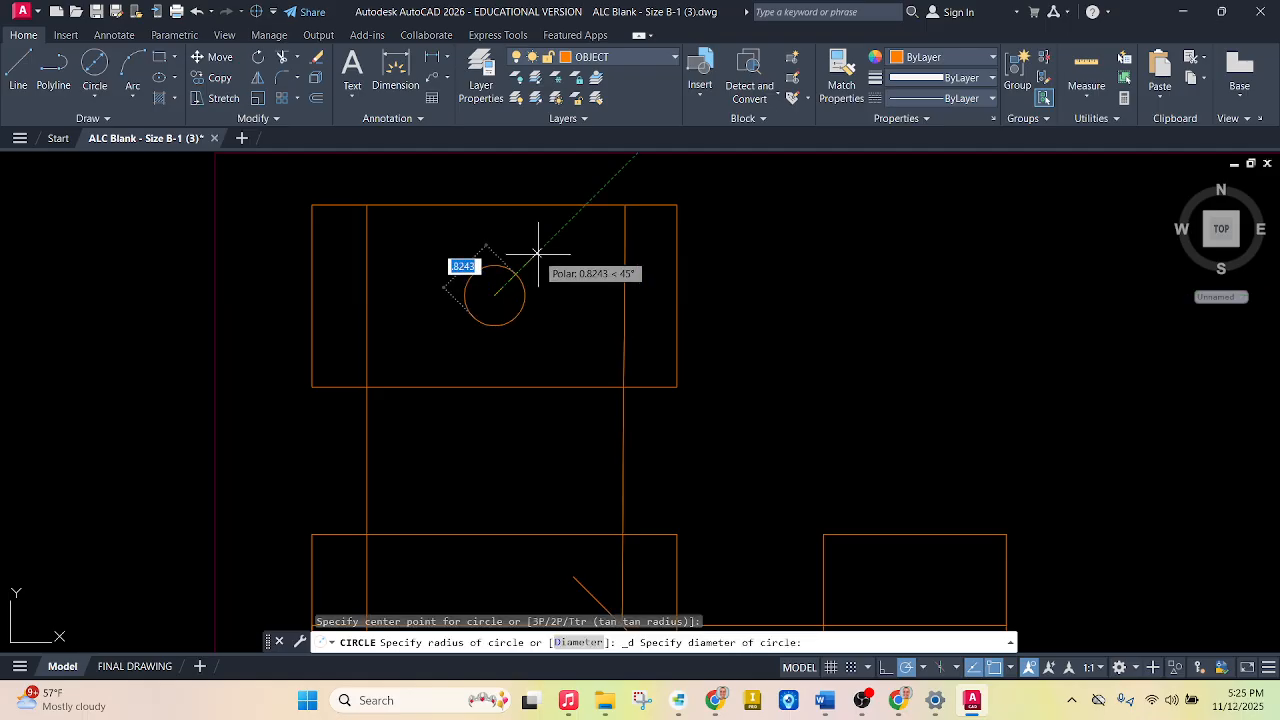
pyautogui.write('1.5')
pyautogui.press('Return')
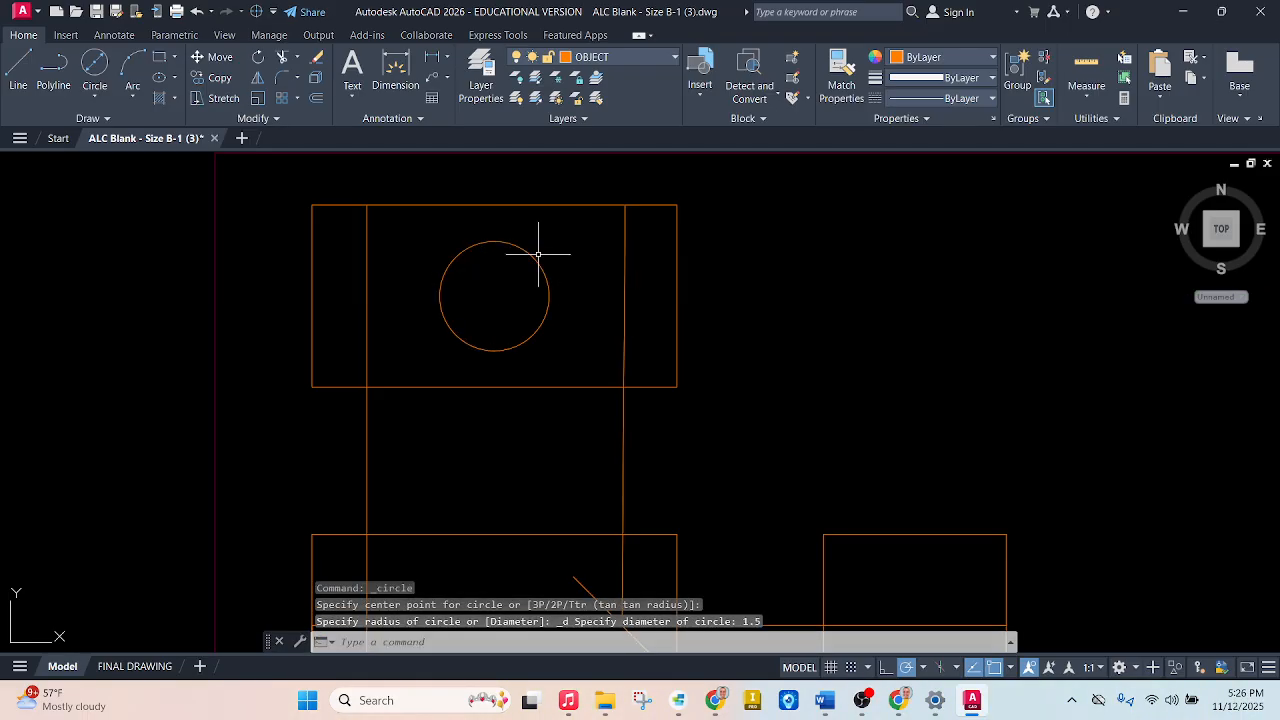
pyautogui.press('Escape')
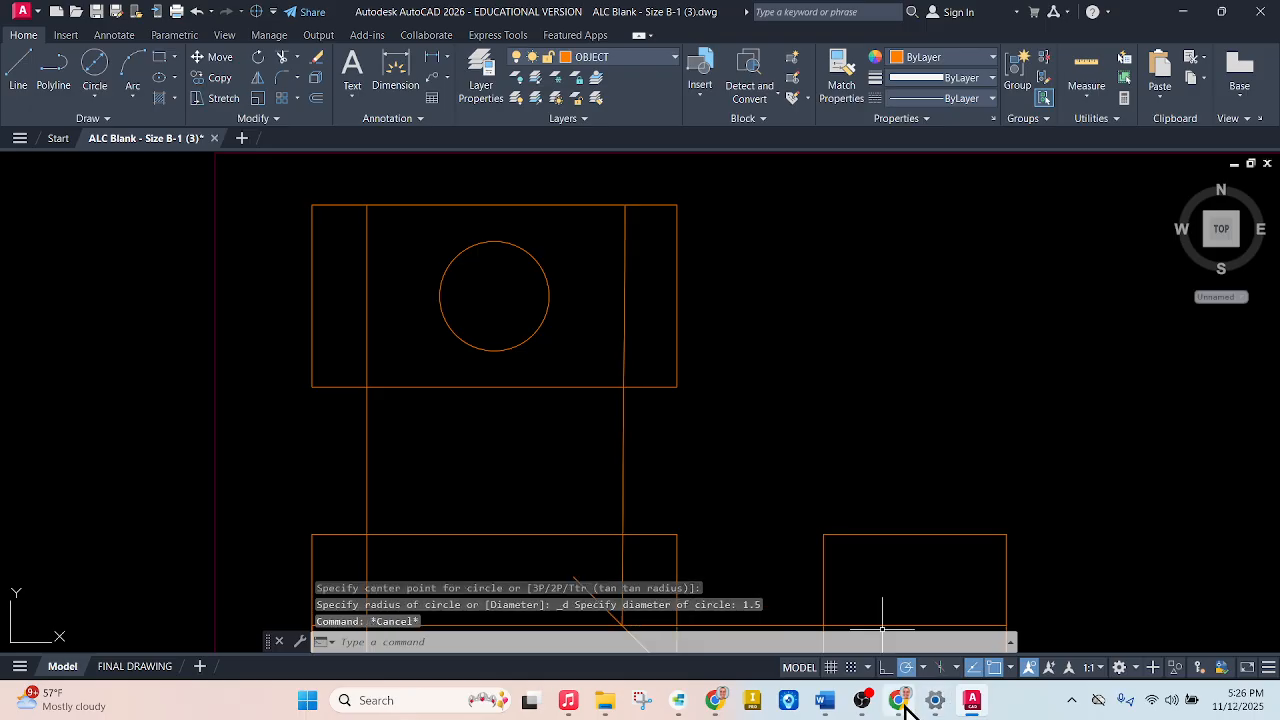
# Check the reference drawing in Chrome, and in AutoCAD draw lines from the circle's center to its left quadrant and down to the front view's bottom edge.
pyautogui.click(902, 700)
pyautogui.click(903, 702)
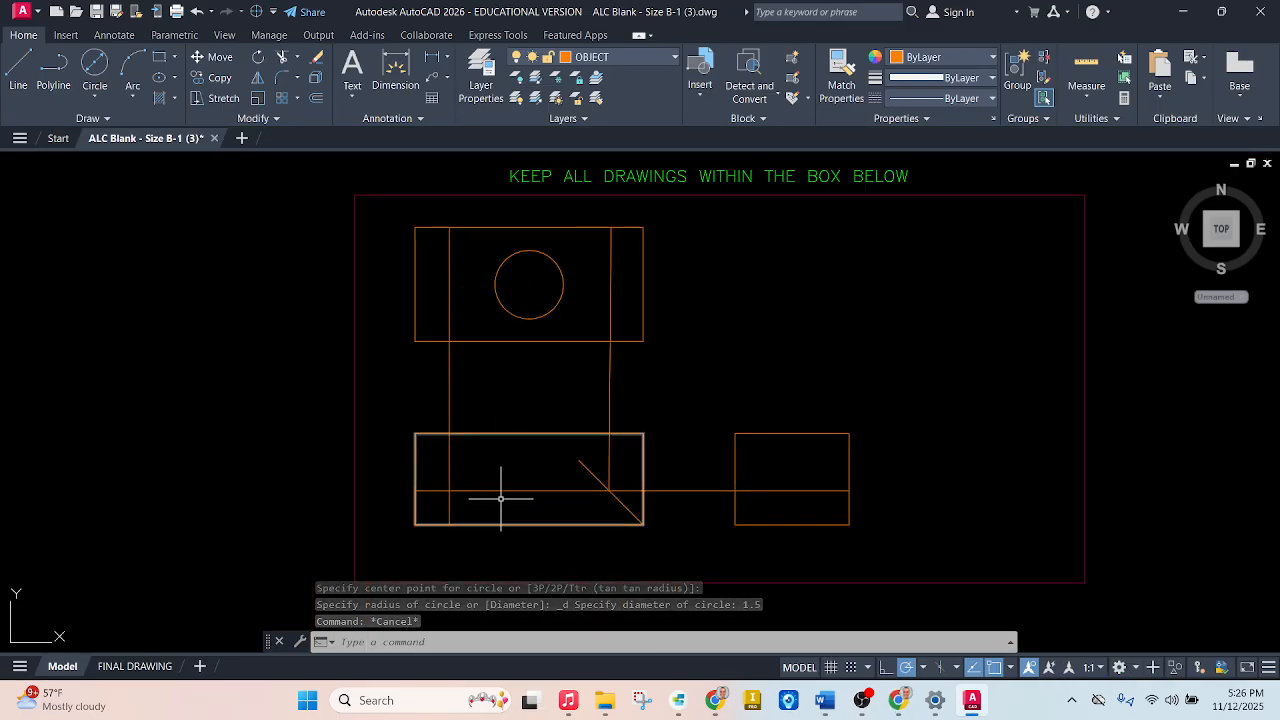
pyautogui.click(25, 85)
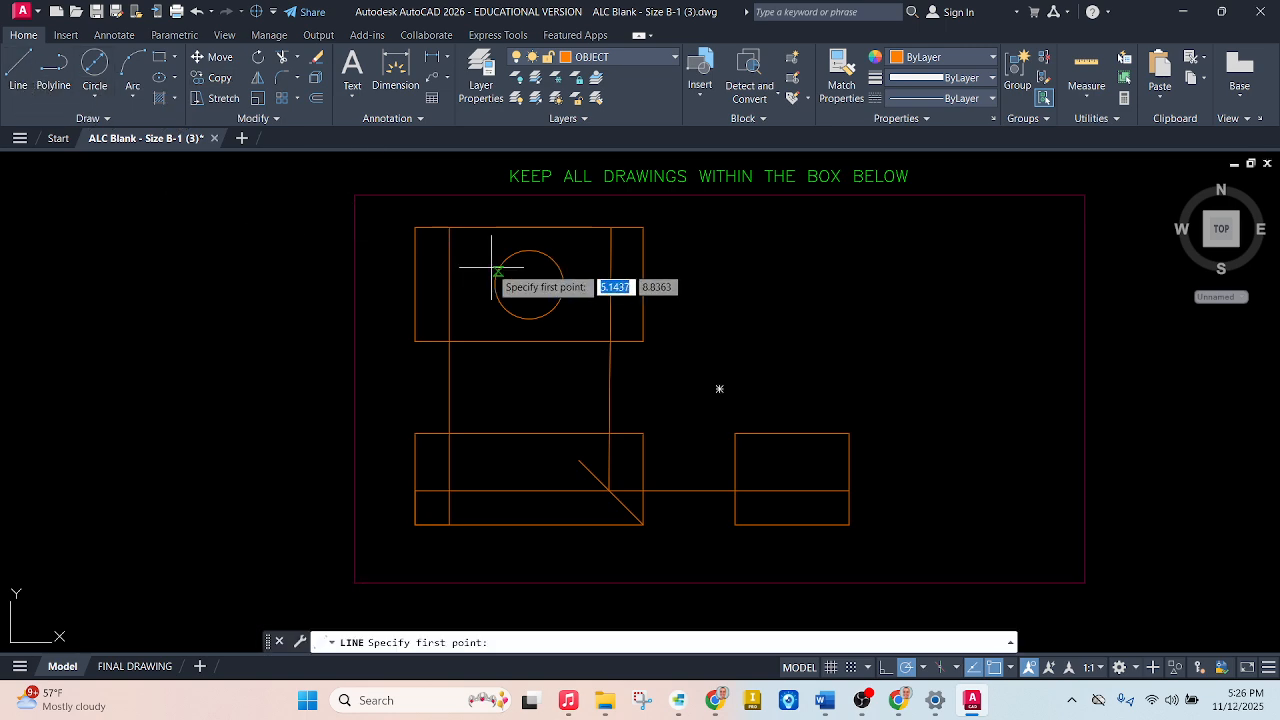
pyautogui.scroll(2, 525, 287)
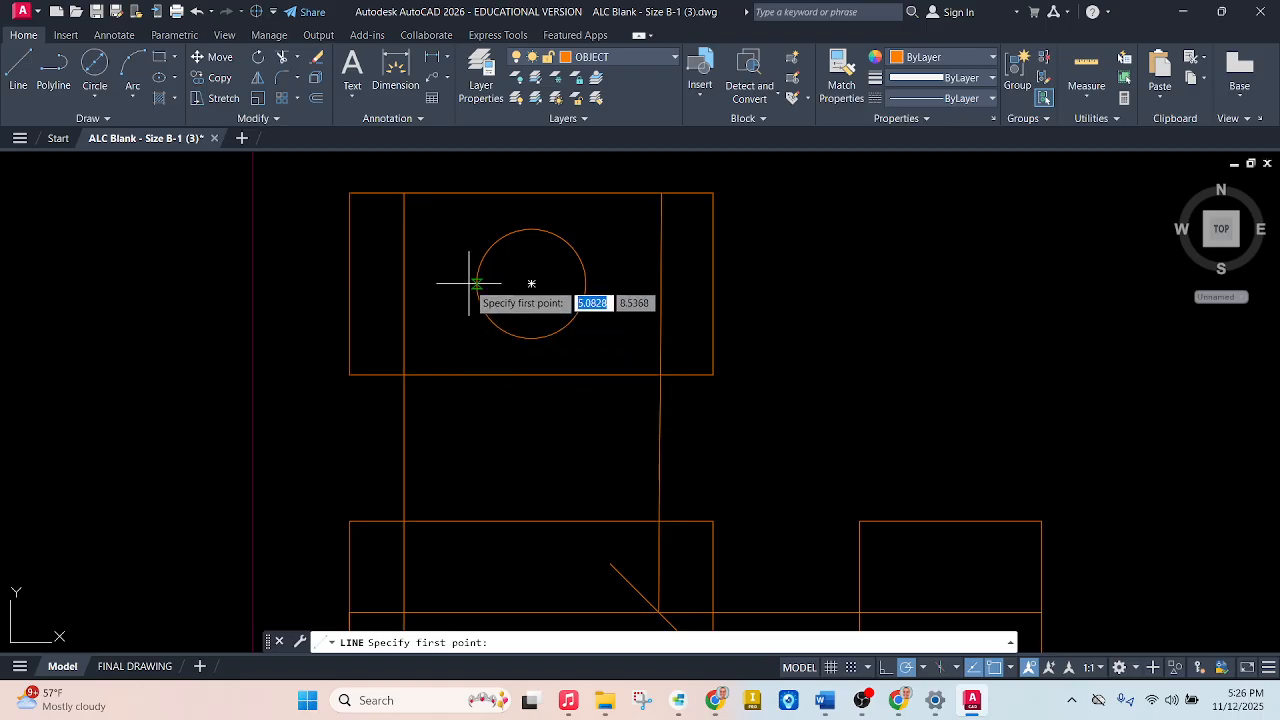
pyautogui.click(531, 284)
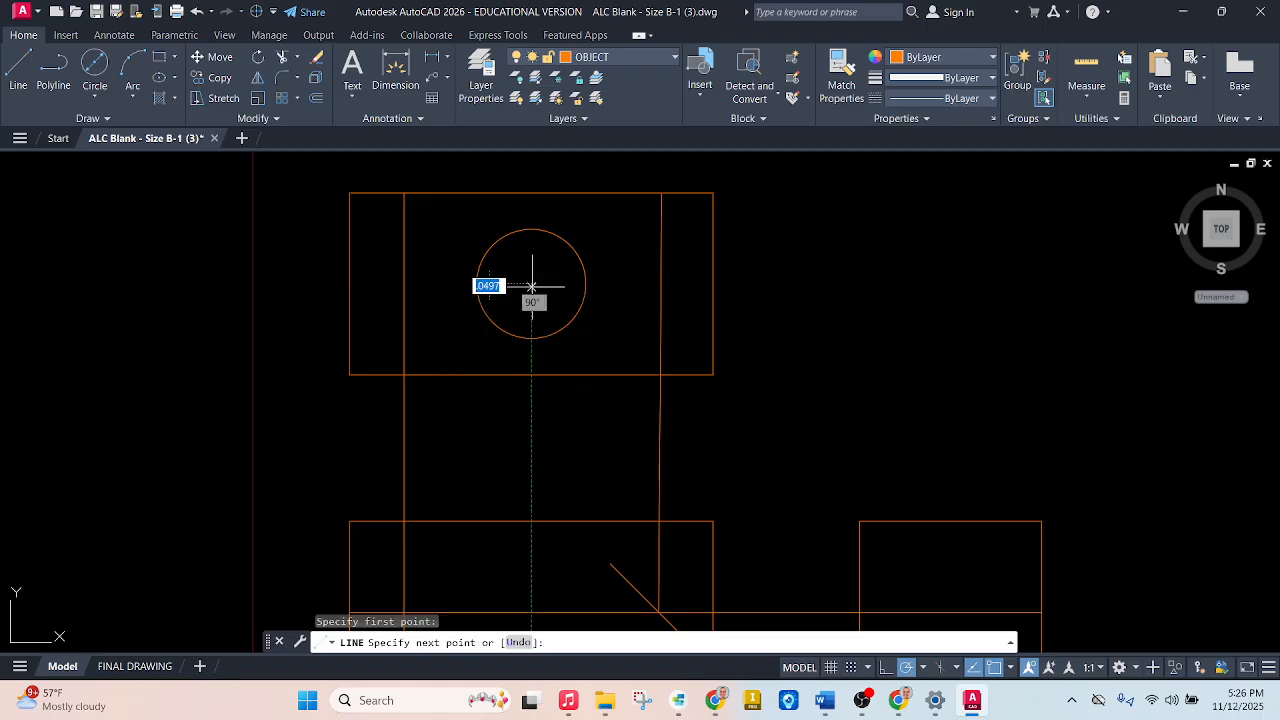
pyautogui.click(476, 284)
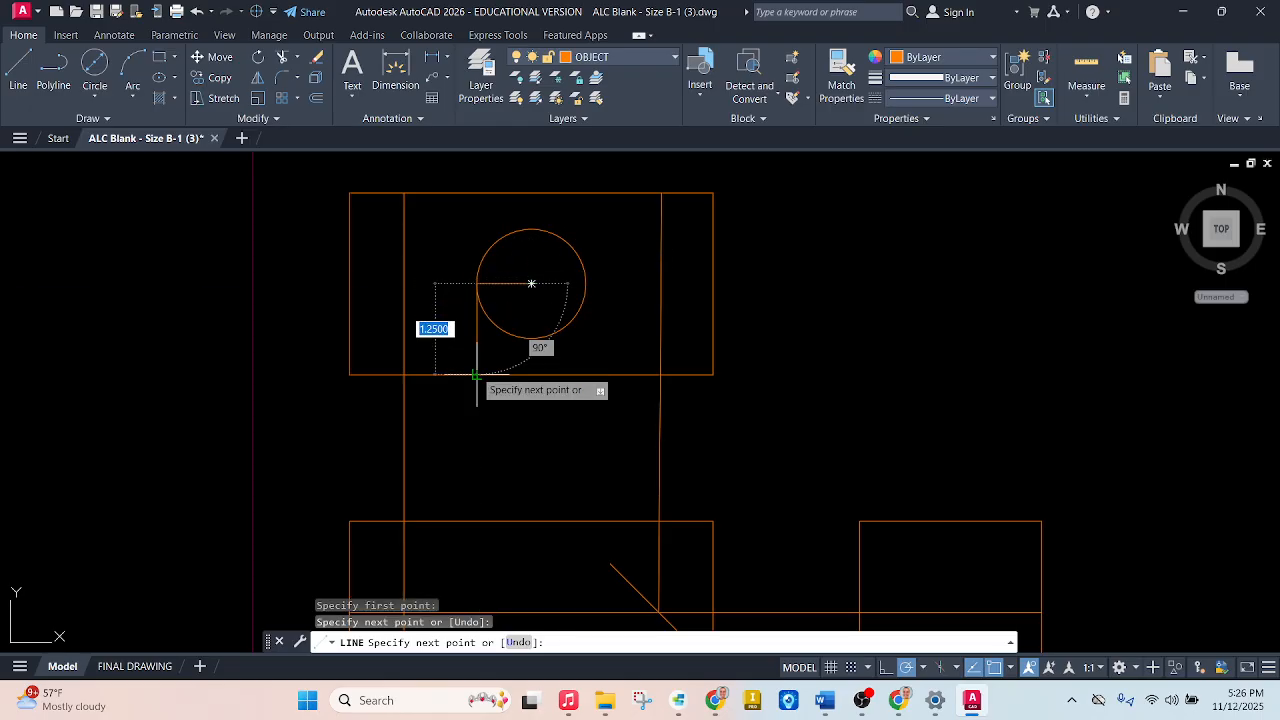
pyautogui.scroll(-2, 500, 271)
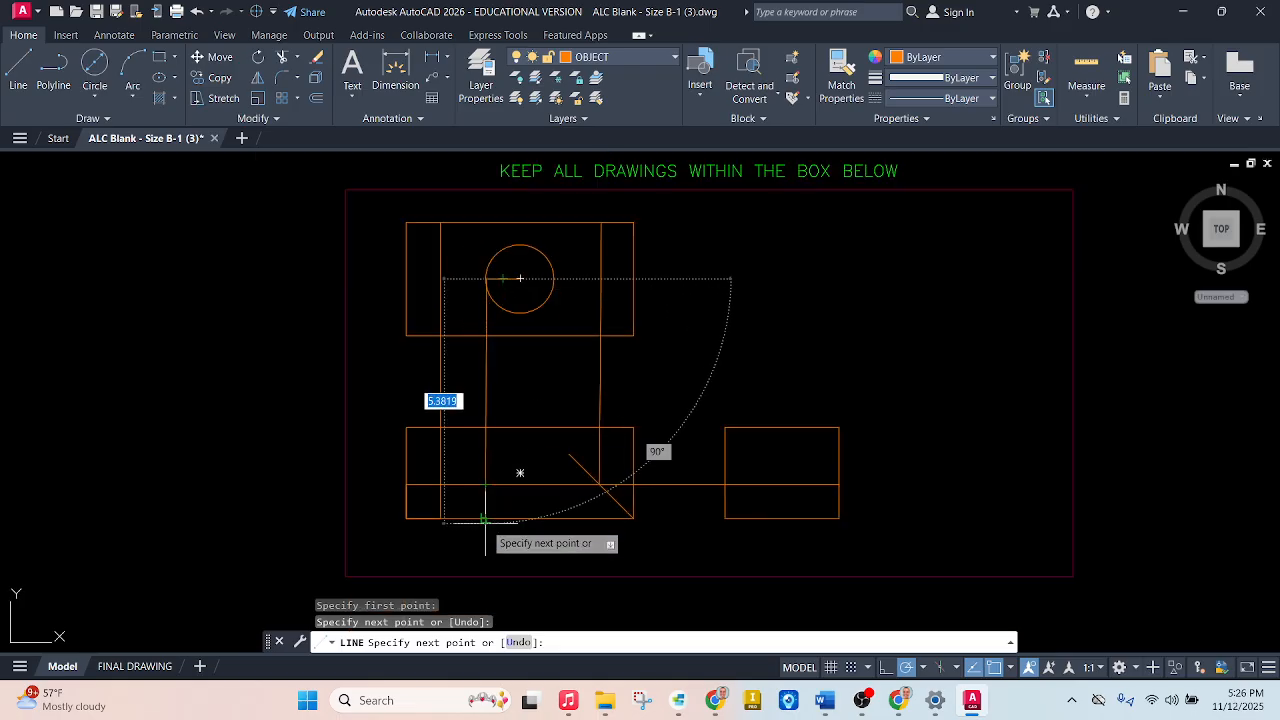
pyautogui.click(486, 518)
pyautogui.press('Escape')
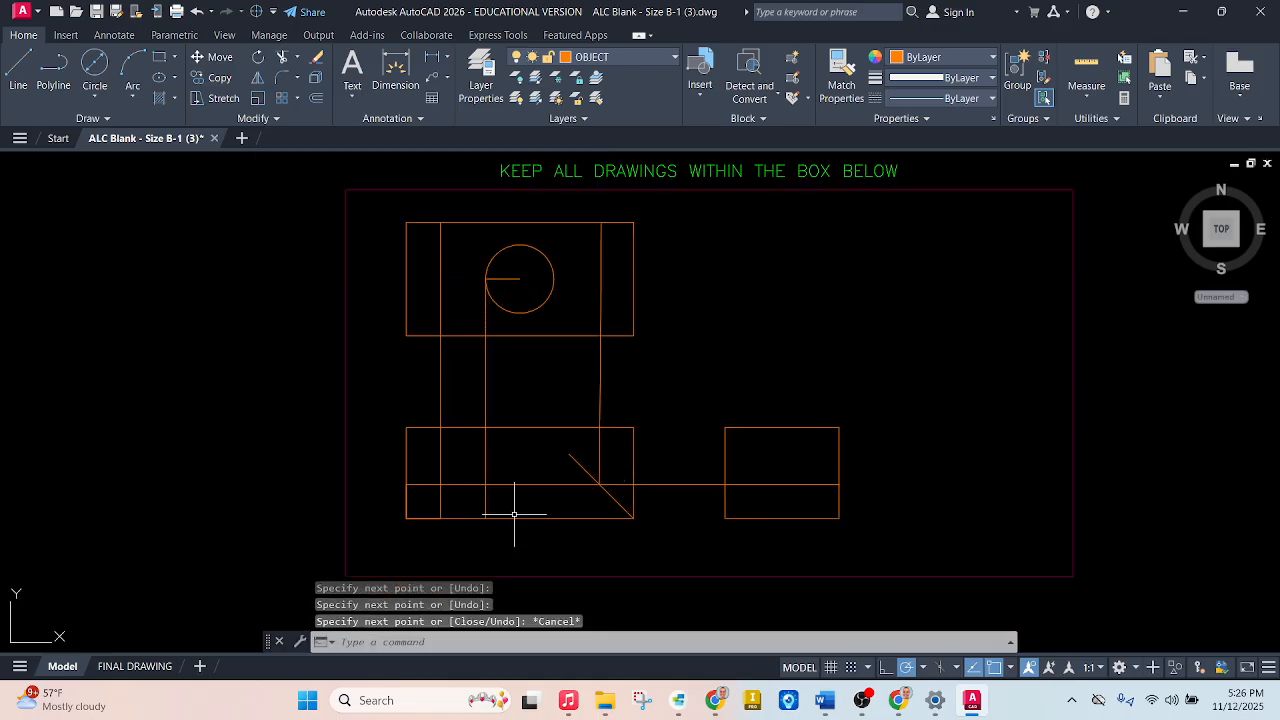
# Mirror the vertical line at the circle's left quadrant about the circle's vertical centerline, keeping the source line.
pyautogui.scroll(2, 524, 347)
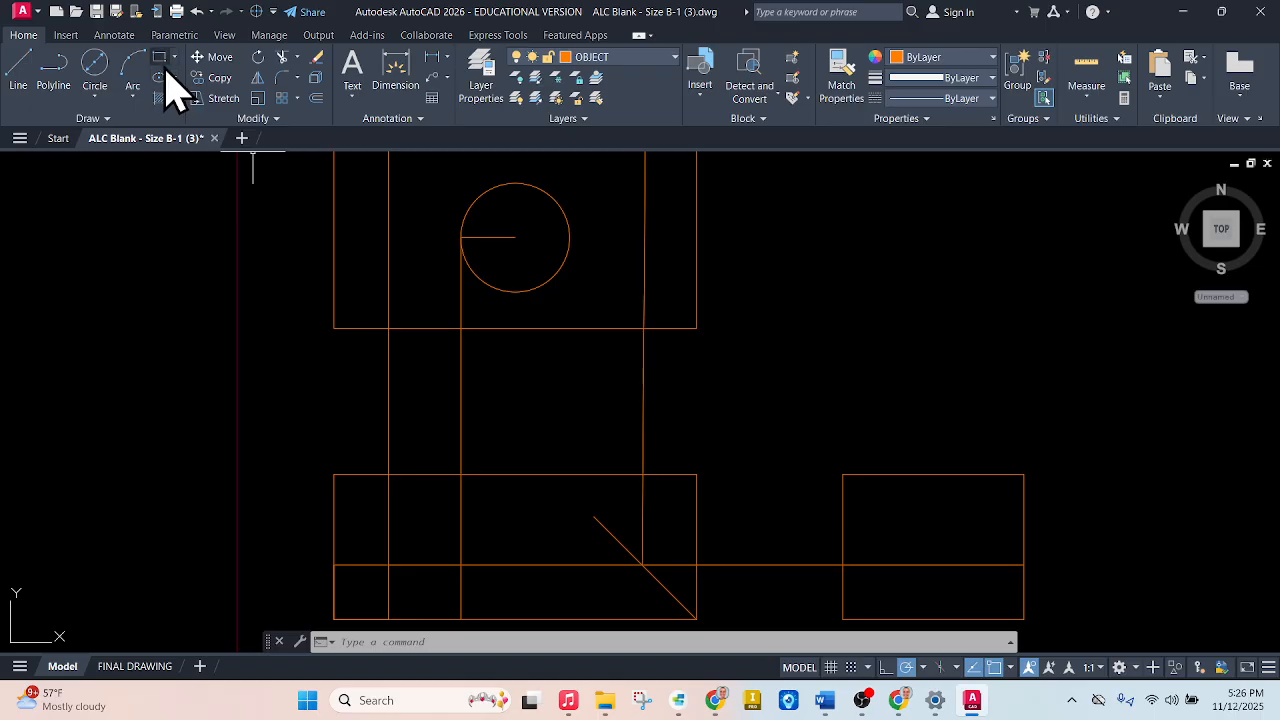
pyautogui.click(258, 78)
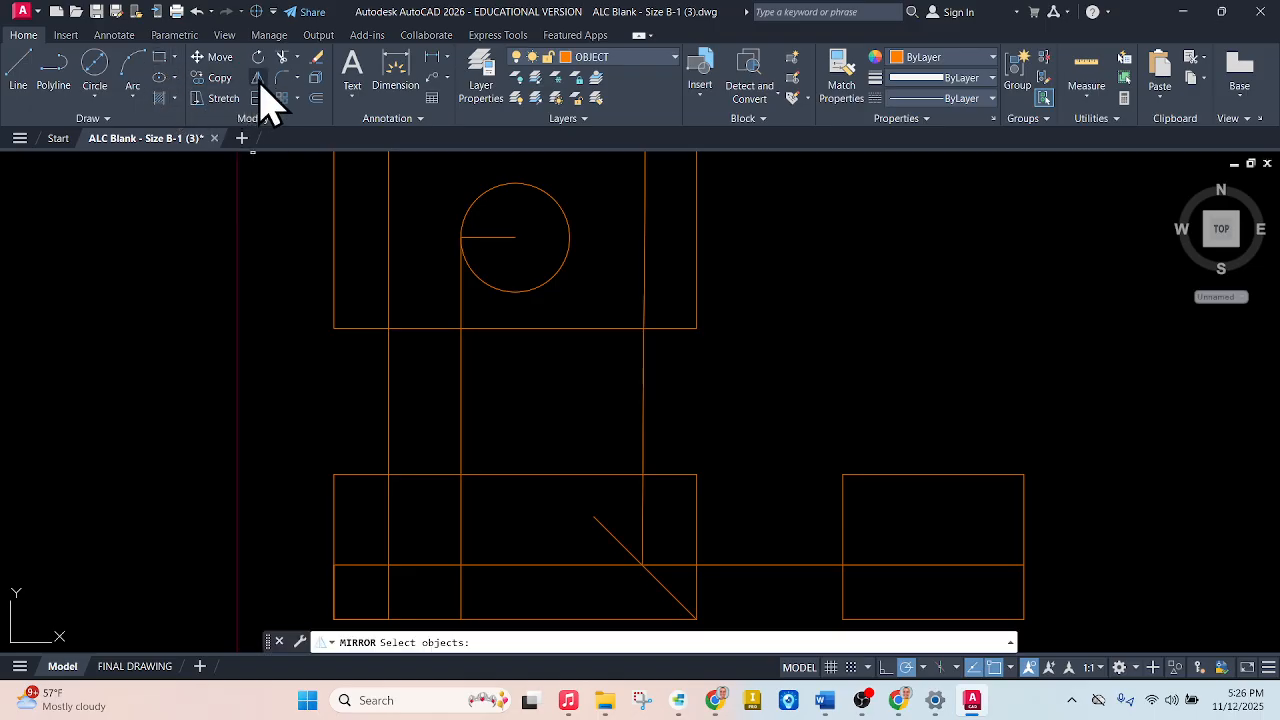
pyautogui.click(461, 290)
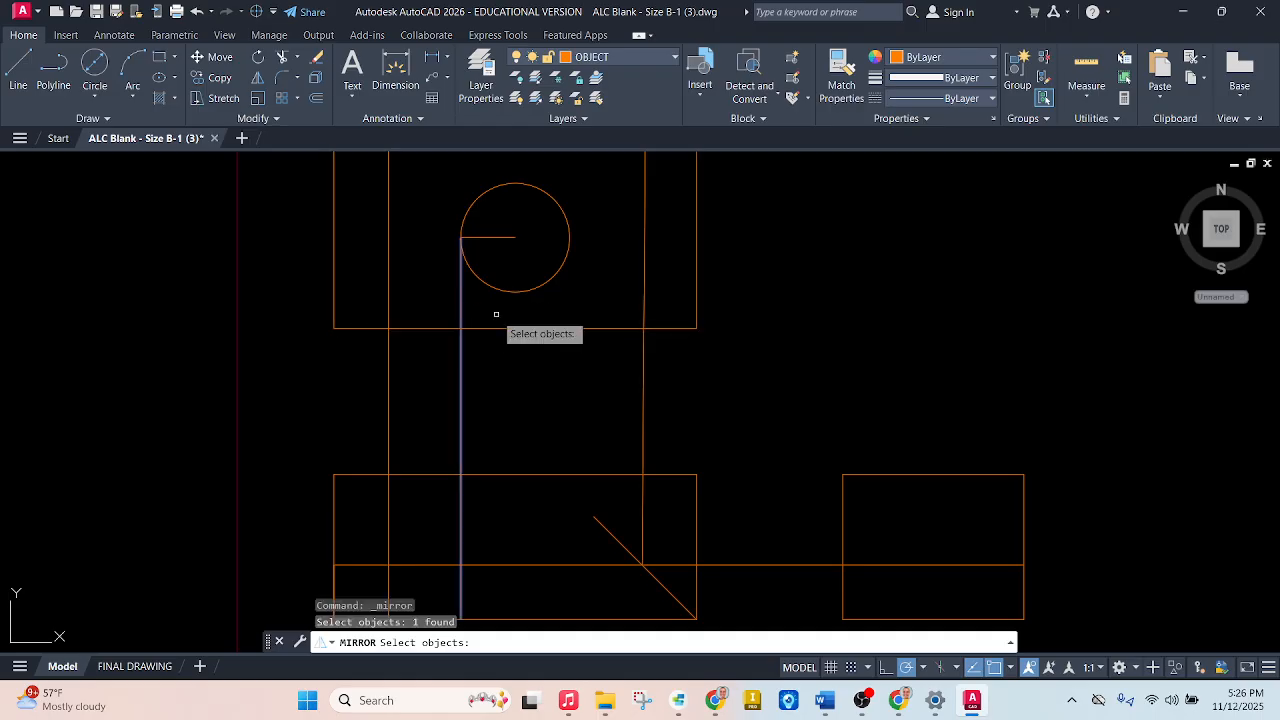
pyautogui.press('Return')
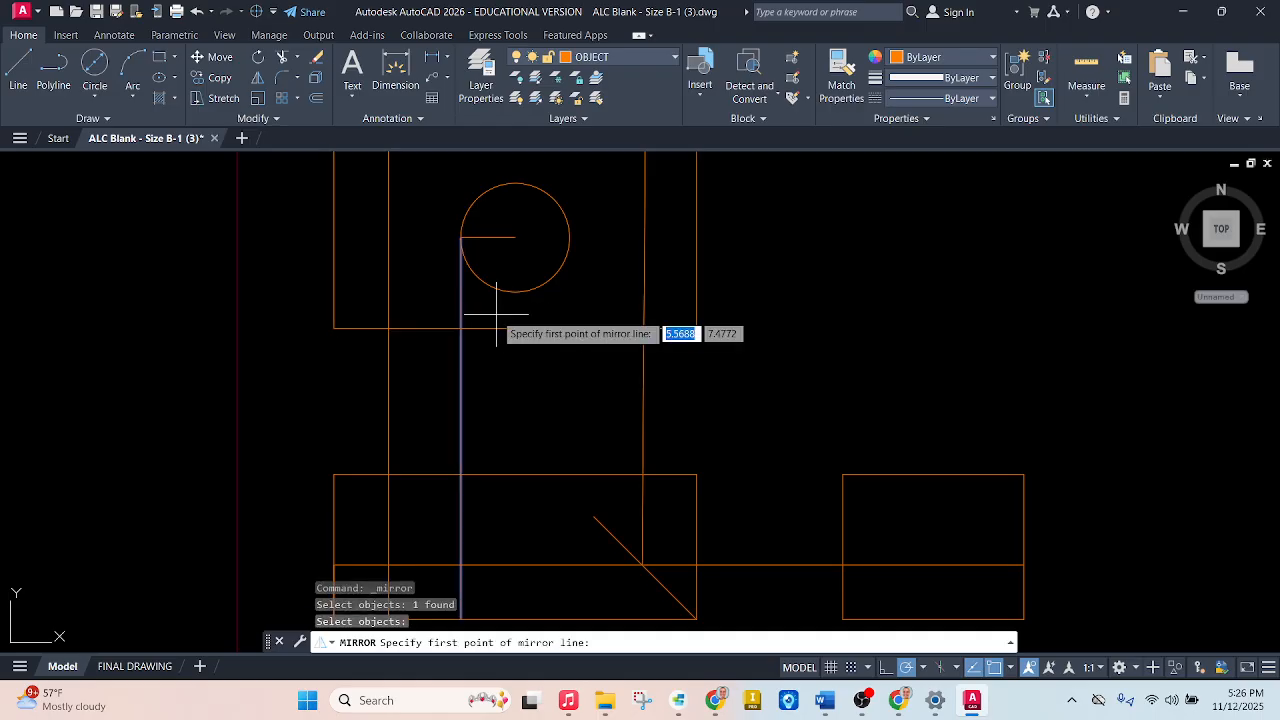
pyautogui.click(515, 237)
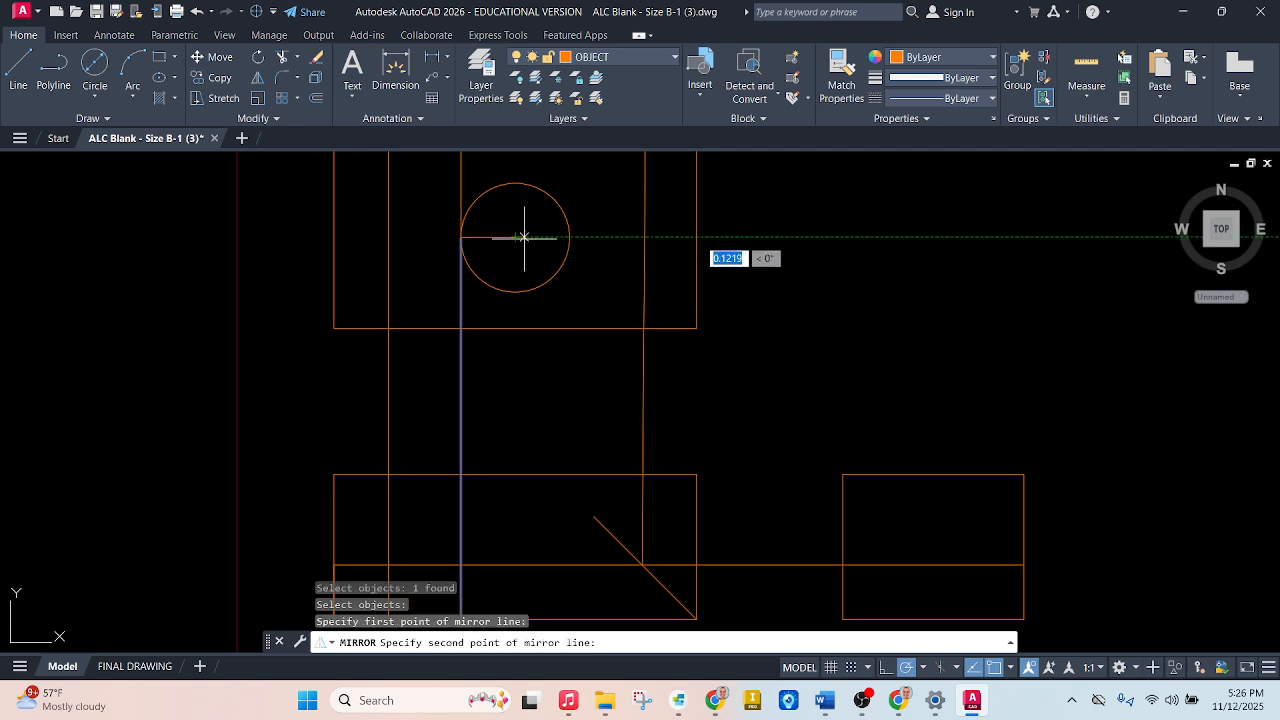
pyautogui.click(515, 546)
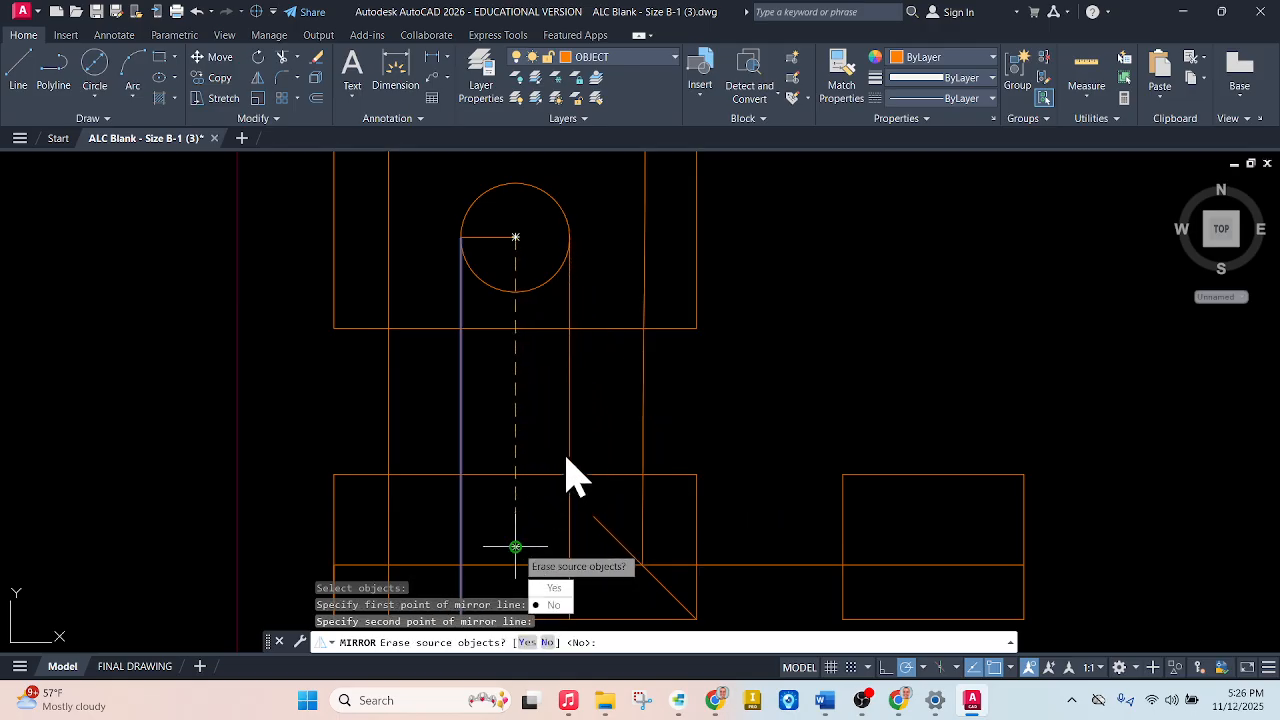
pyautogui.click(556, 605)
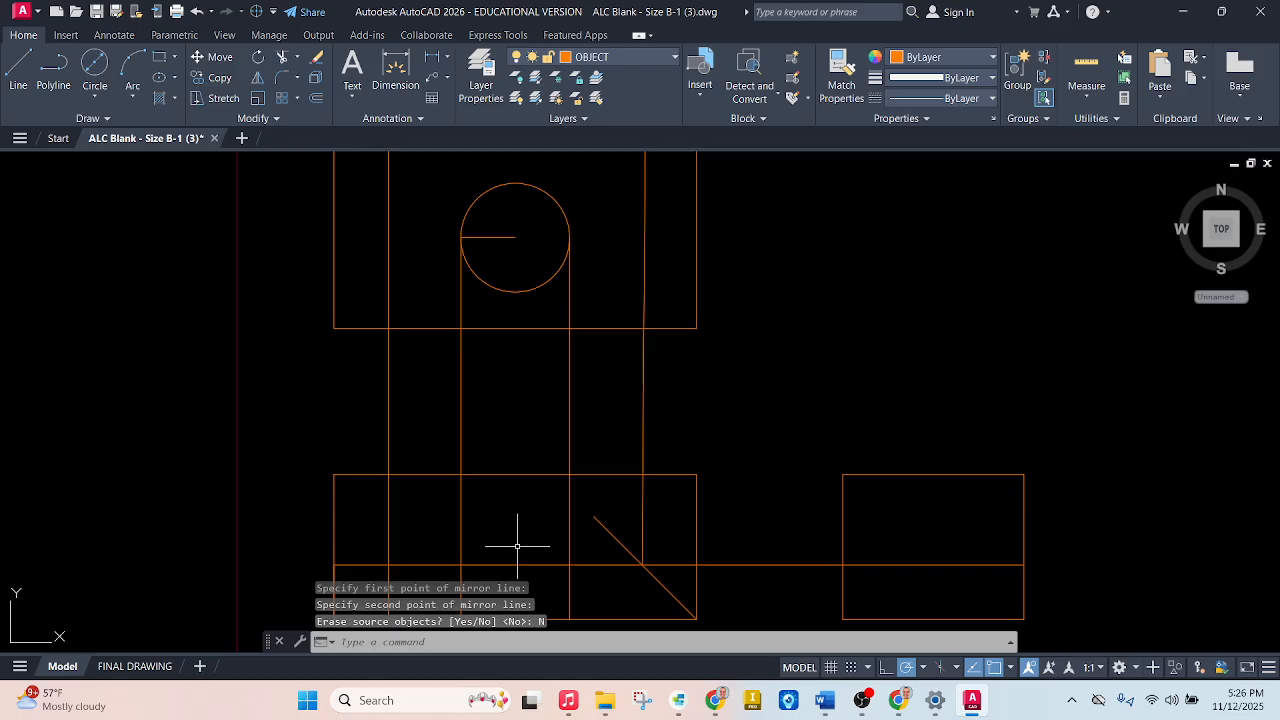
pyautogui.scroll(-2, 566, 350)
pyautogui.scroll(2, 556, 429)
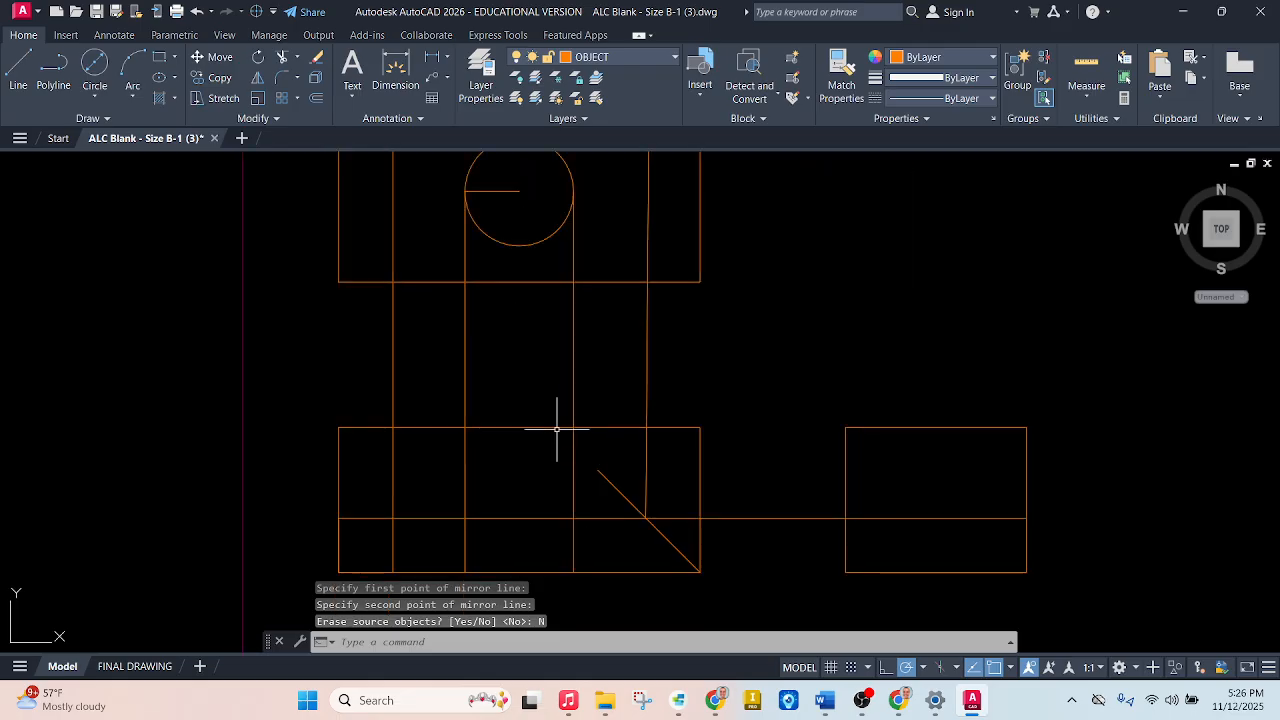
pyautogui.scroll(-2, 560, 428)
pyautogui.scroll(2, 563, 472)
pyautogui.scroll(-2, 563, 477)
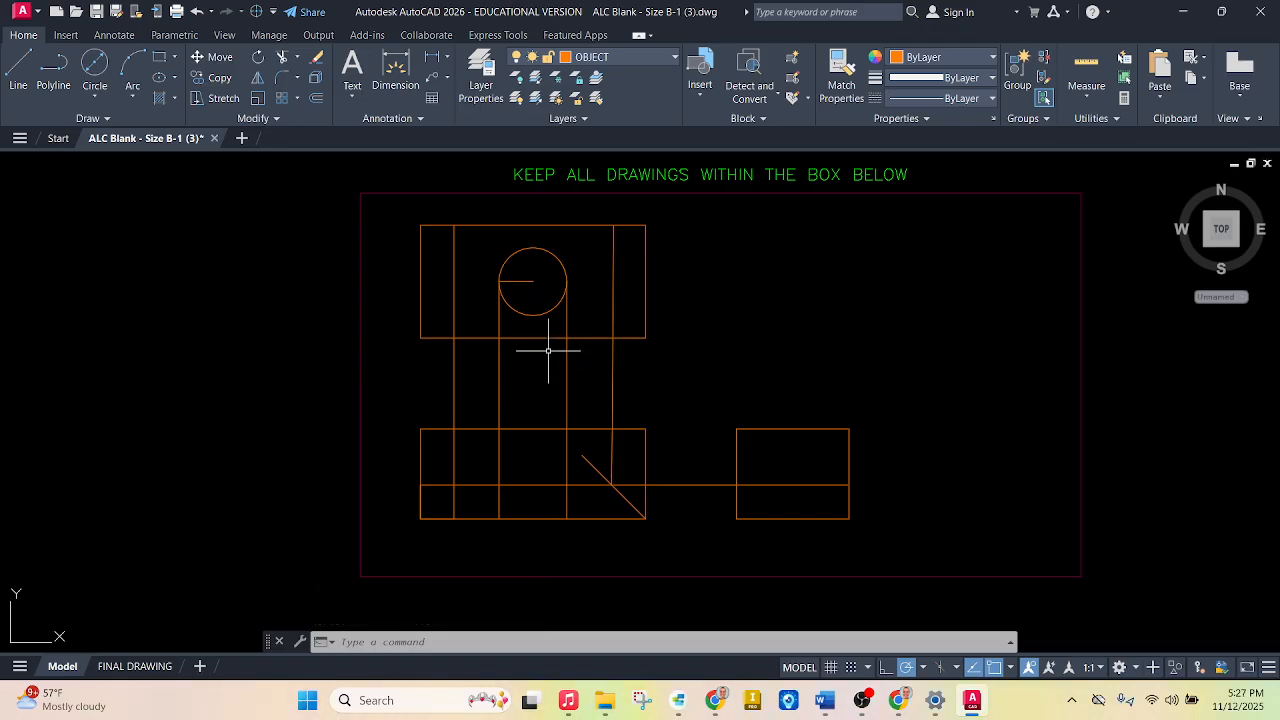
# Turn on the PROJECTION LINES layer and set OBJECT as the current layer.
pyautogui.click(674, 58)
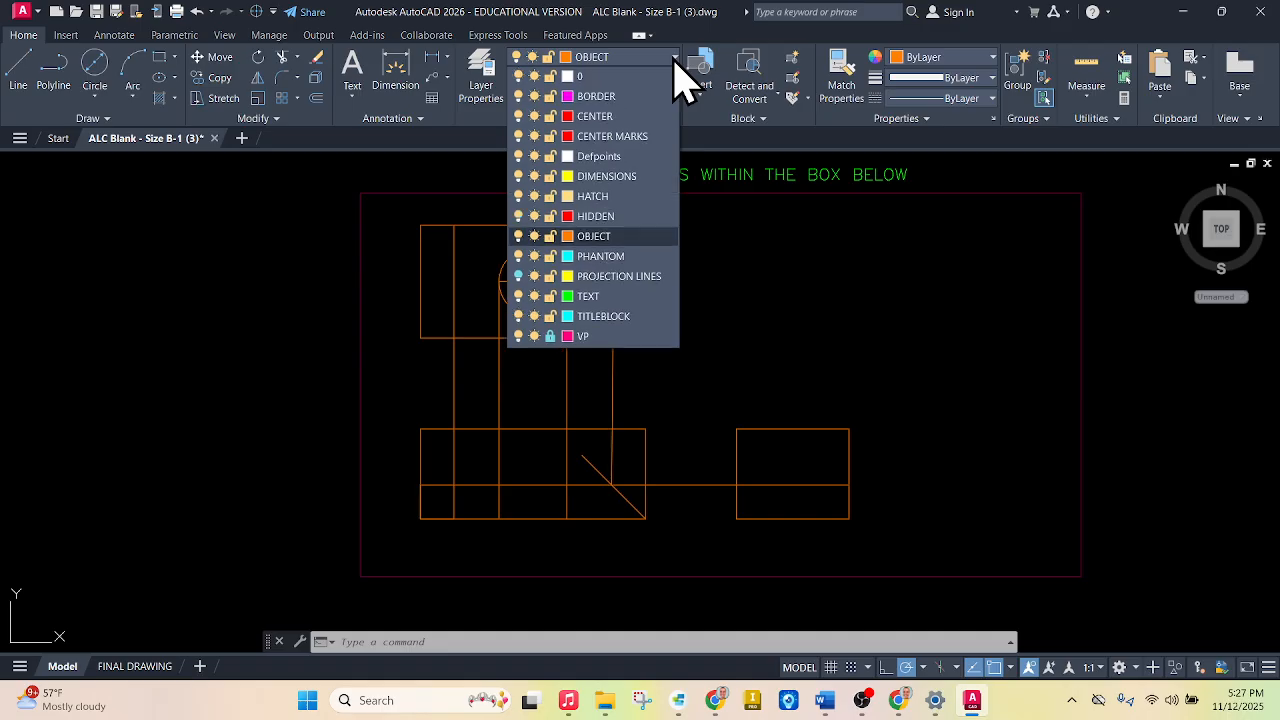
pyautogui.click(610, 278)
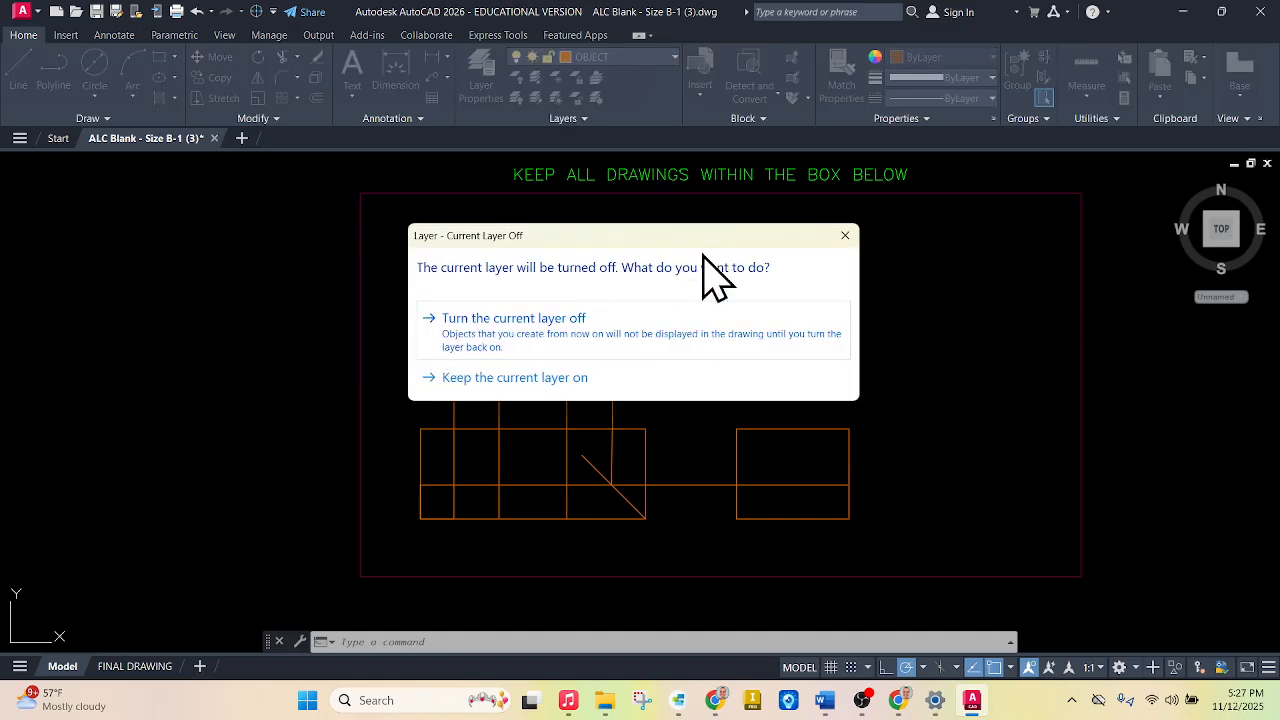
pyautogui.click(845, 236)
pyautogui.click(674, 58)
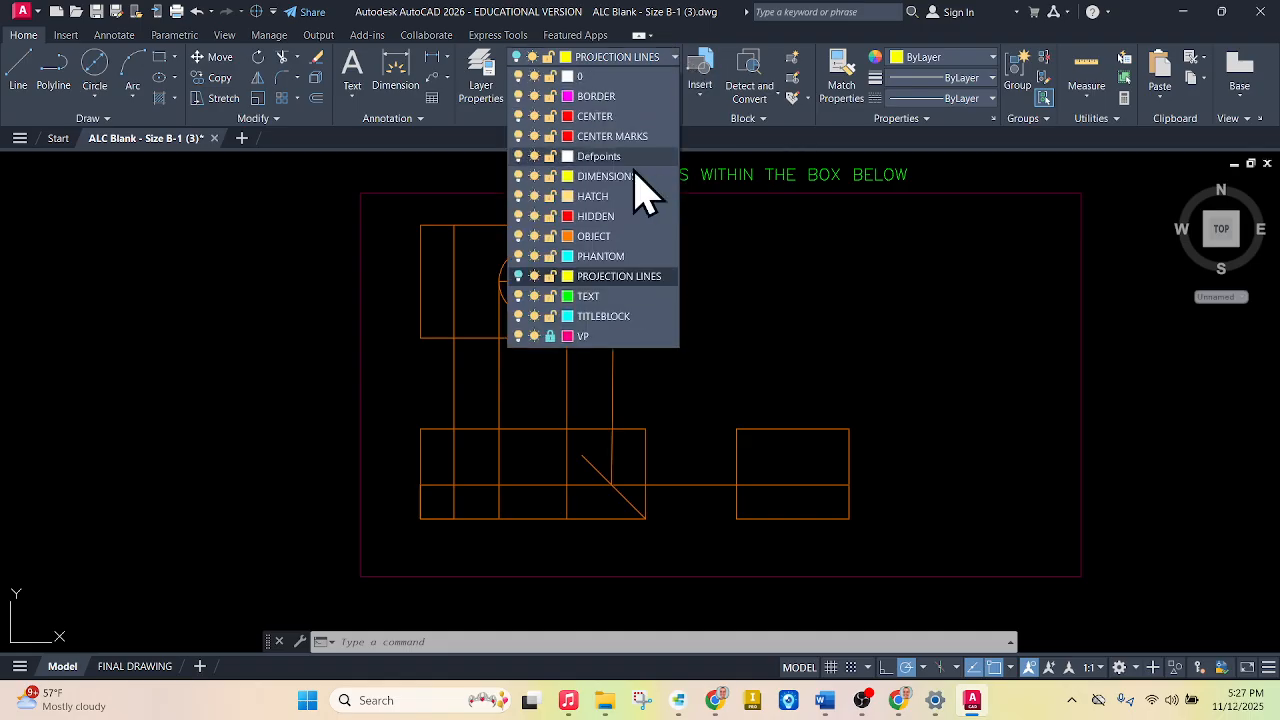
pyautogui.click(518, 276)
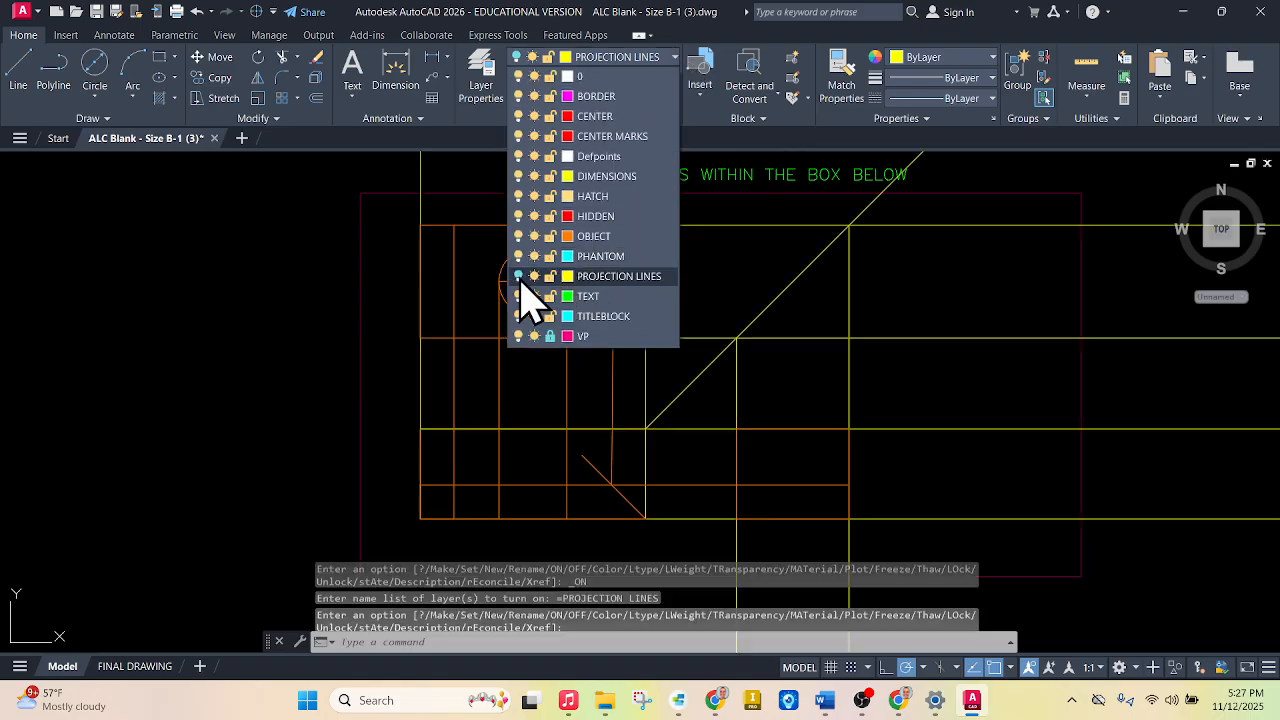
pyautogui.click(706, 205)
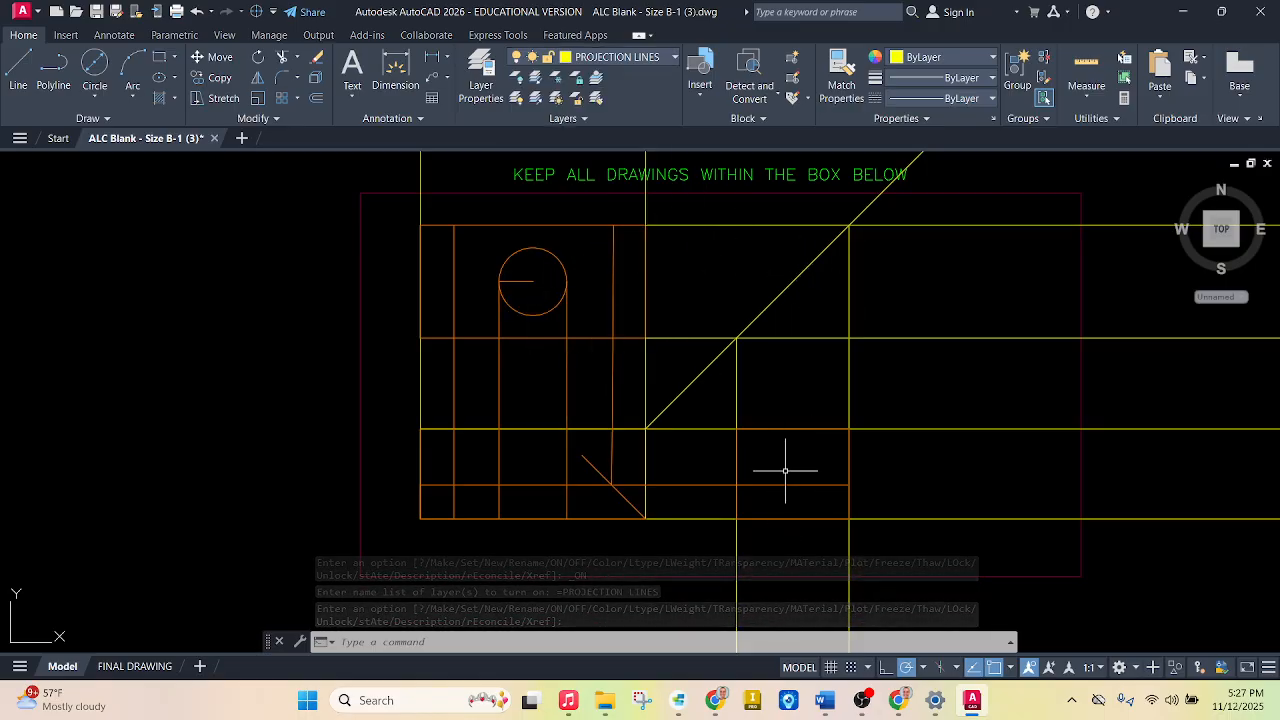
pyautogui.scroll(-2, 823, 469)
pyautogui.scroll(4, 831, 449)
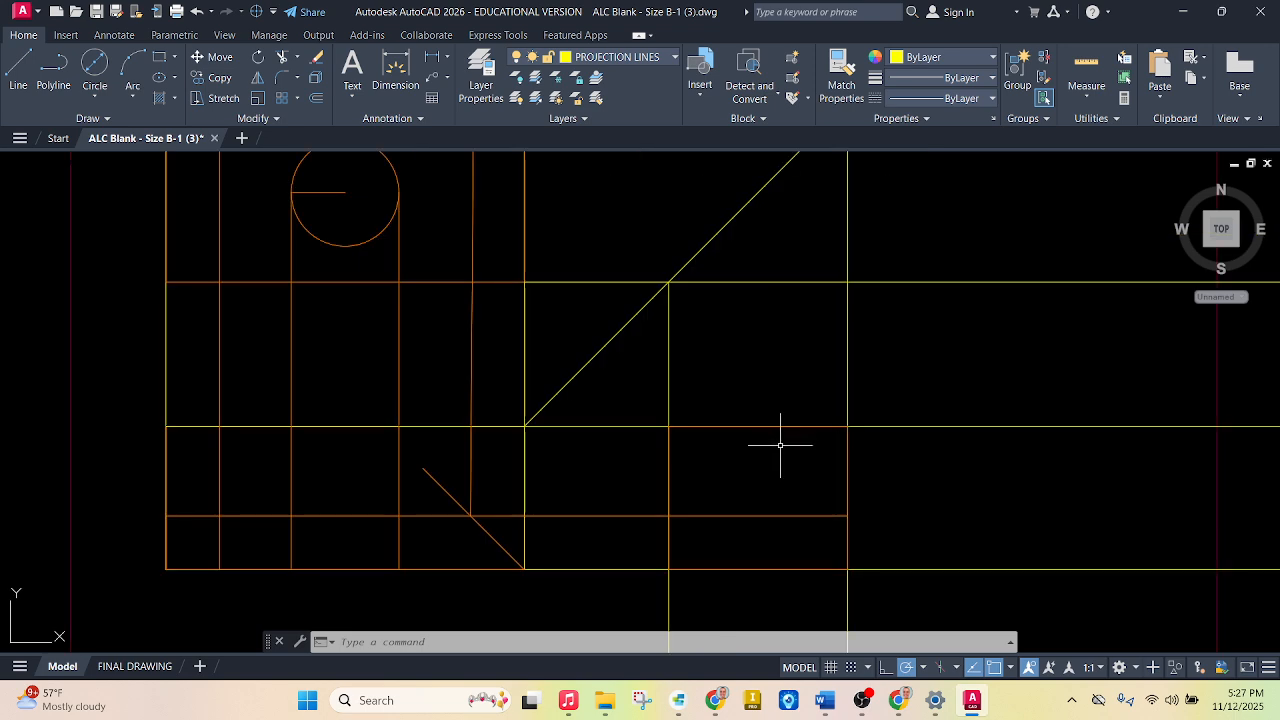
pyautogui.scroll(-2, 780, 445)
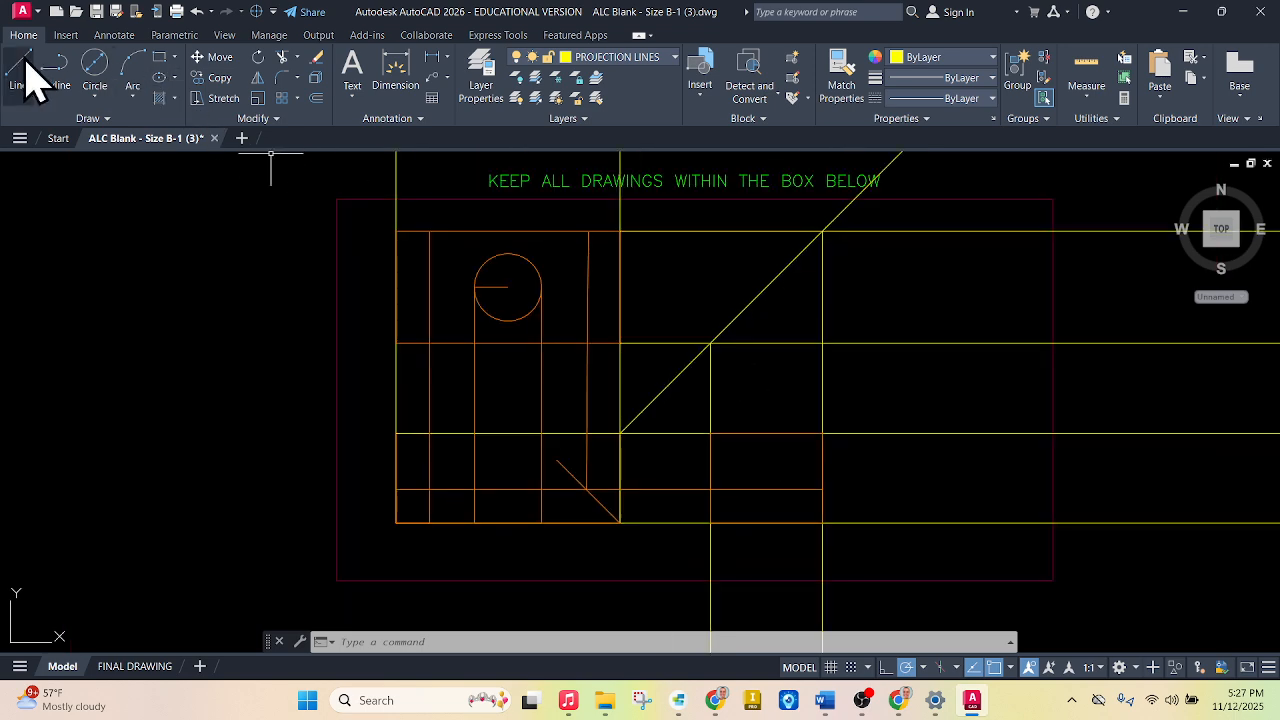
pyautogui.click(645, 57)
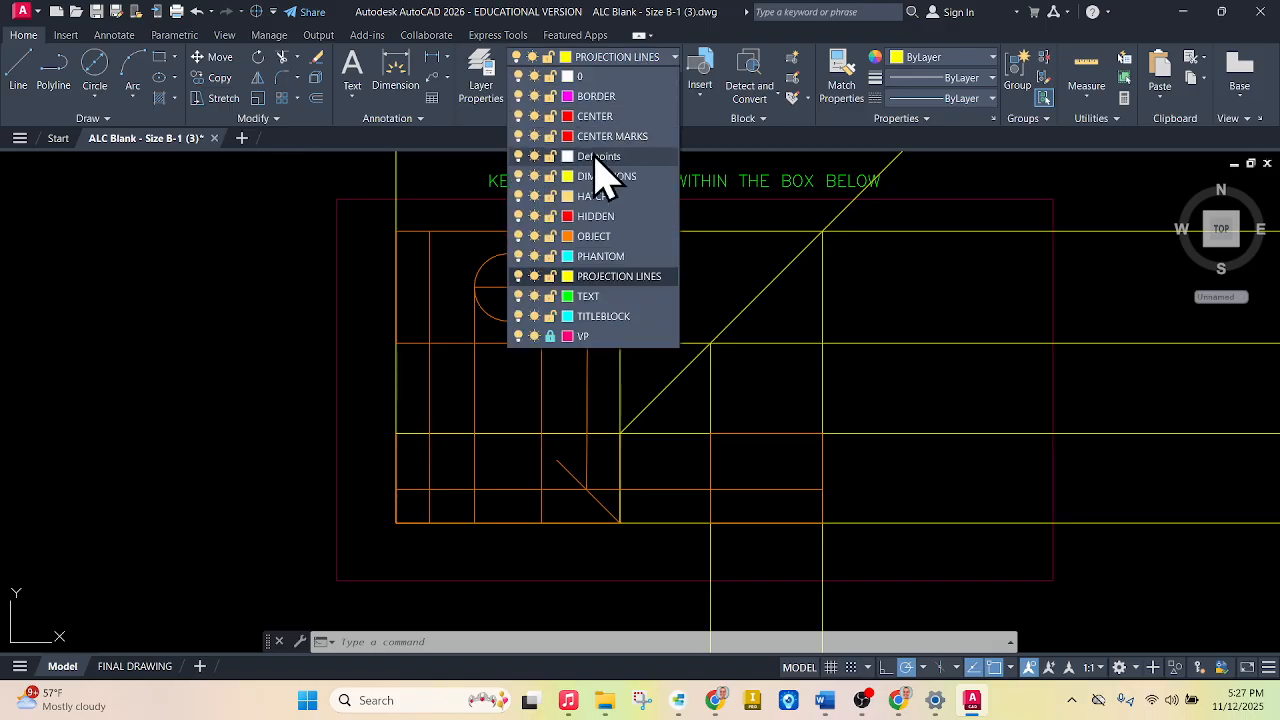
pyautogui.click(605, 237)
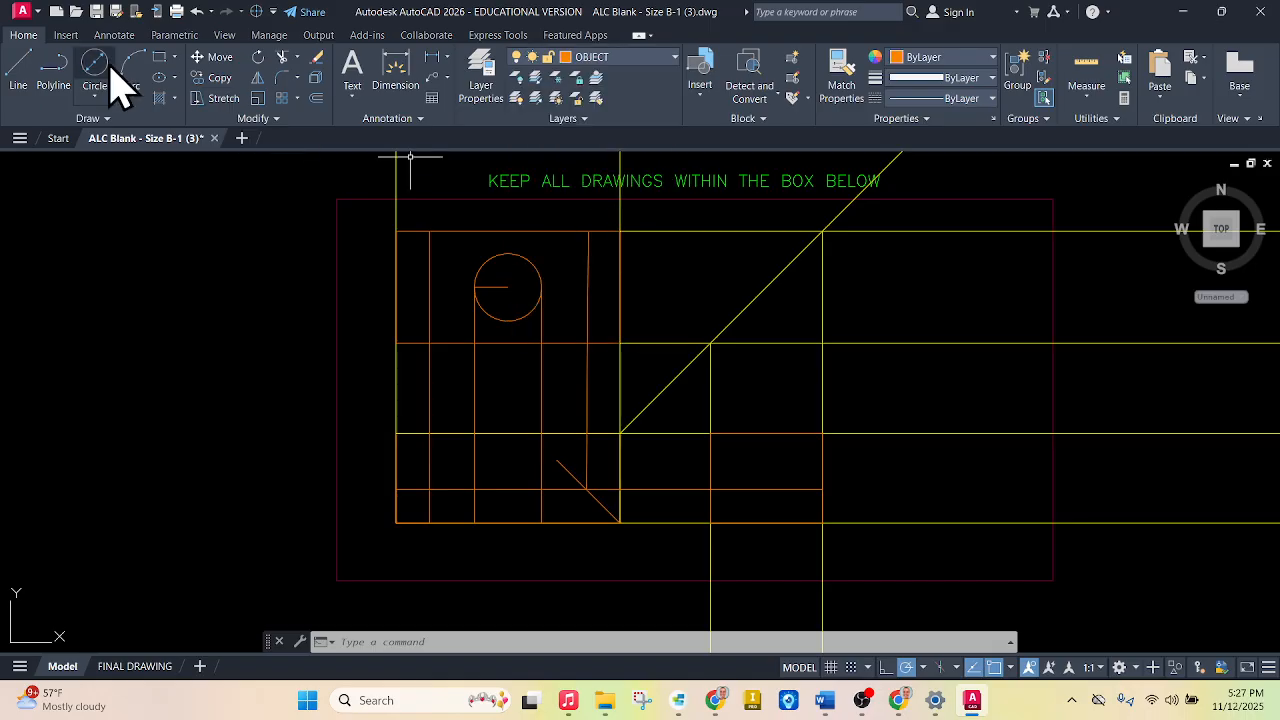
# Draw a vertical line from the circle's center to just above its top quadrant.
pyautogui.click(20, 72)
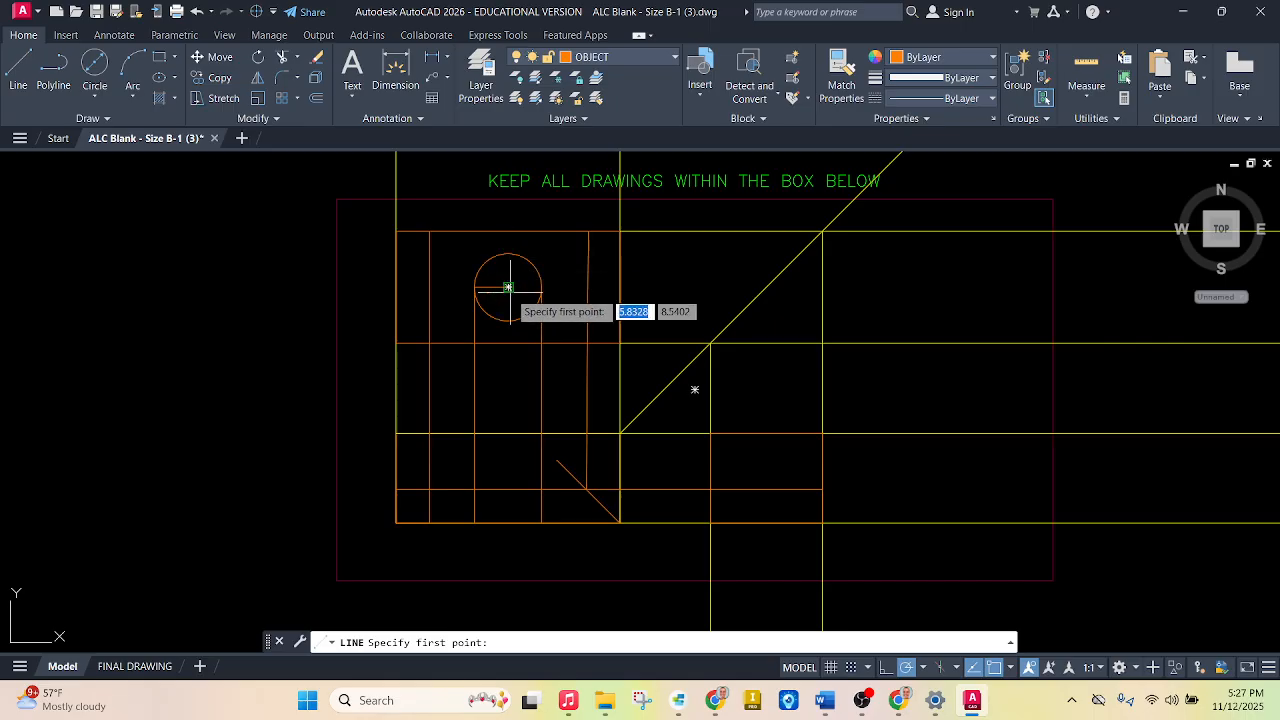
pyautogui.click(510, 254)
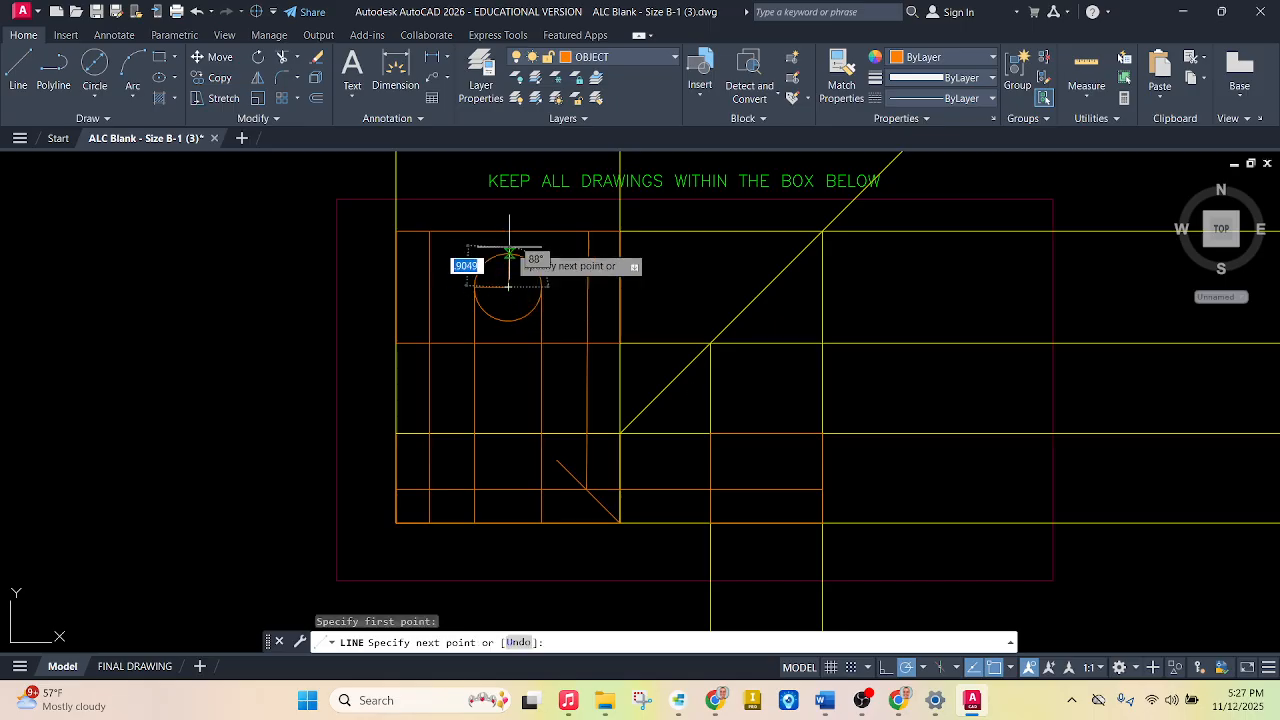
pyautogui.click(508, 240)
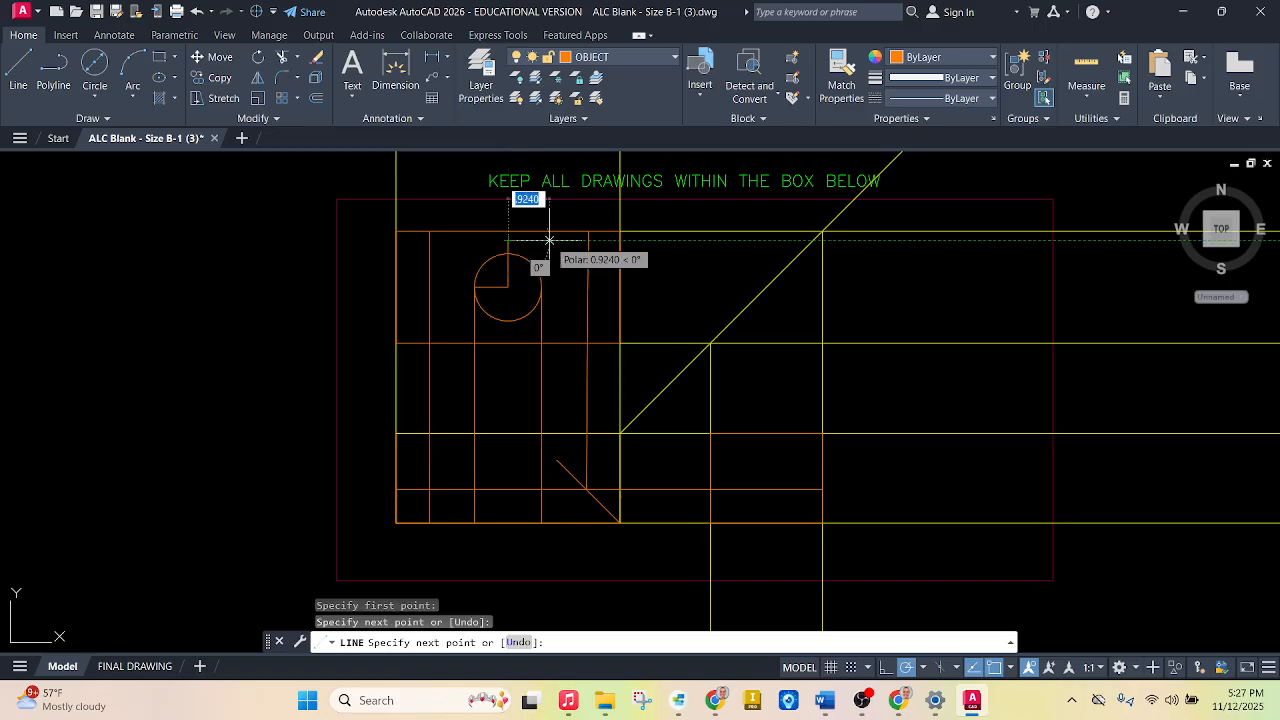
pyautogui.press('Escape')
# Draw a horizontal line from the circle's top quadrant to just past the diagonal projection line.
pyautogui.click(18, 72)
pyautogui.scroll(5, 459, 240)
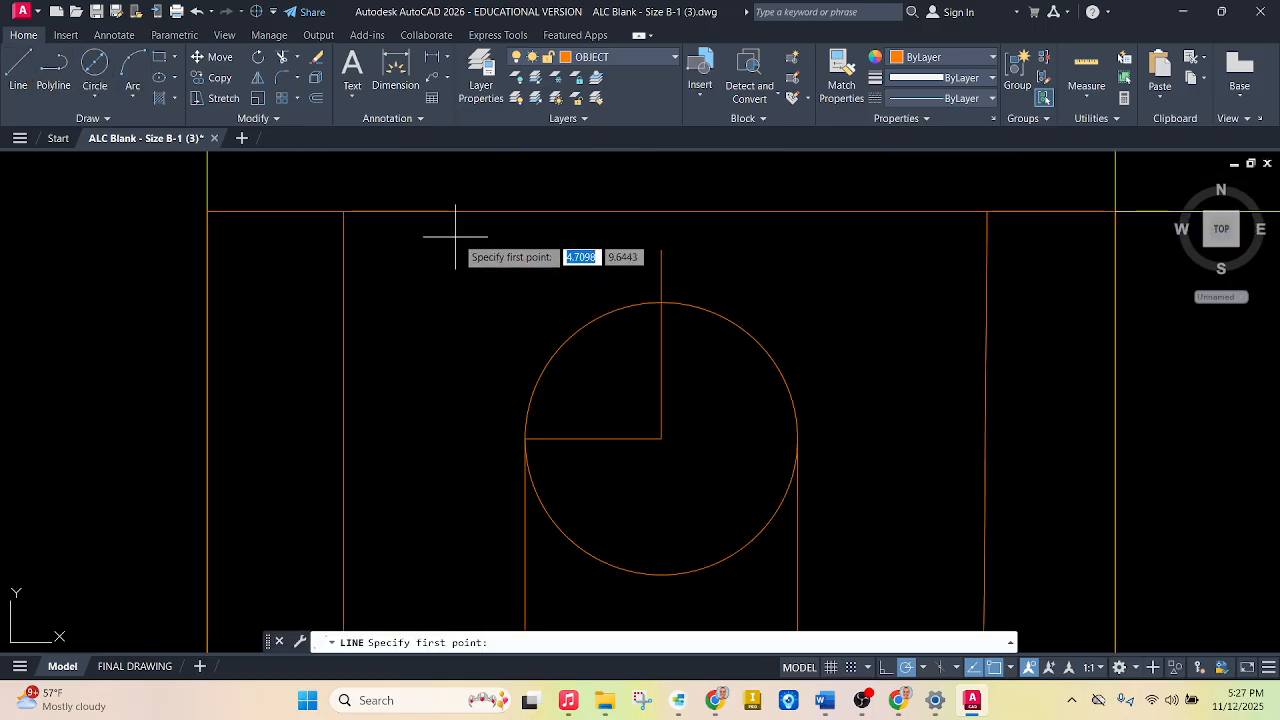
pyautogui.click(661, 301)
pyautogui.scroll(-4, 478, 270)
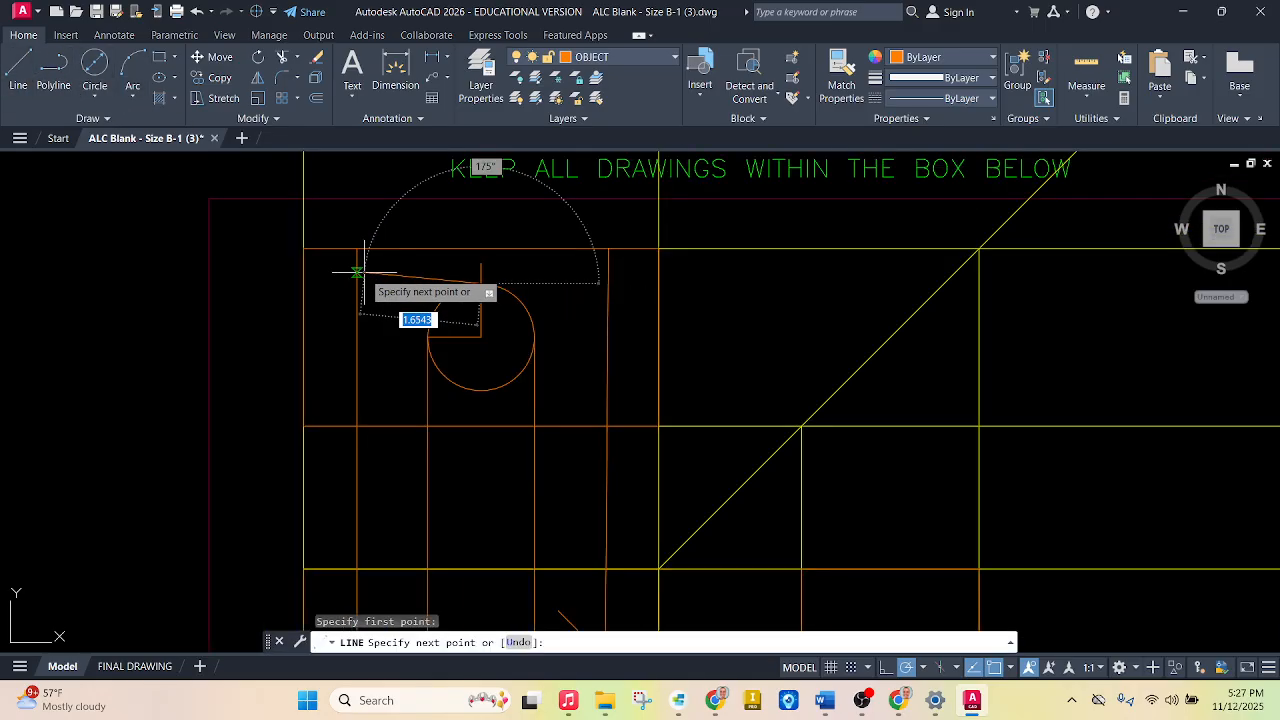
pyautogui.click(968, 284)
pyautogui.press('Escape')
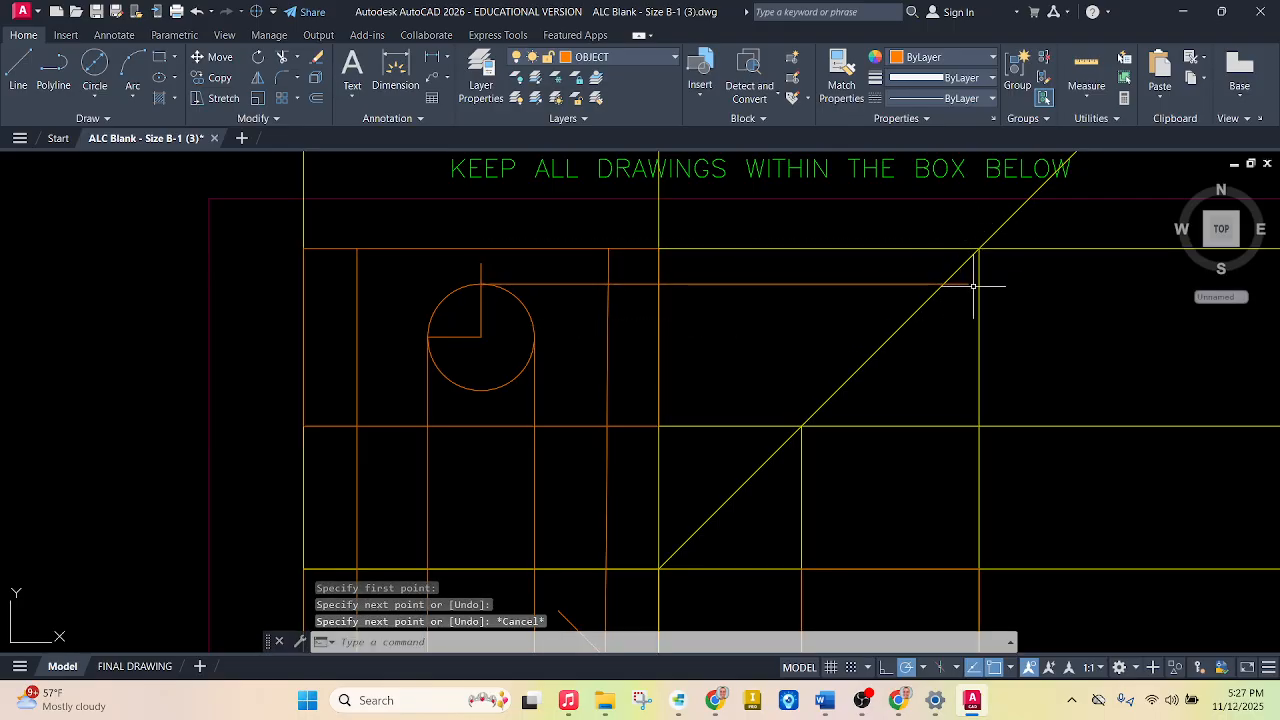
# Draw a vertical line from where the horizontal line crosses the diagonal projection line down to the side view's bottom edge.
pyautogui.press('space')
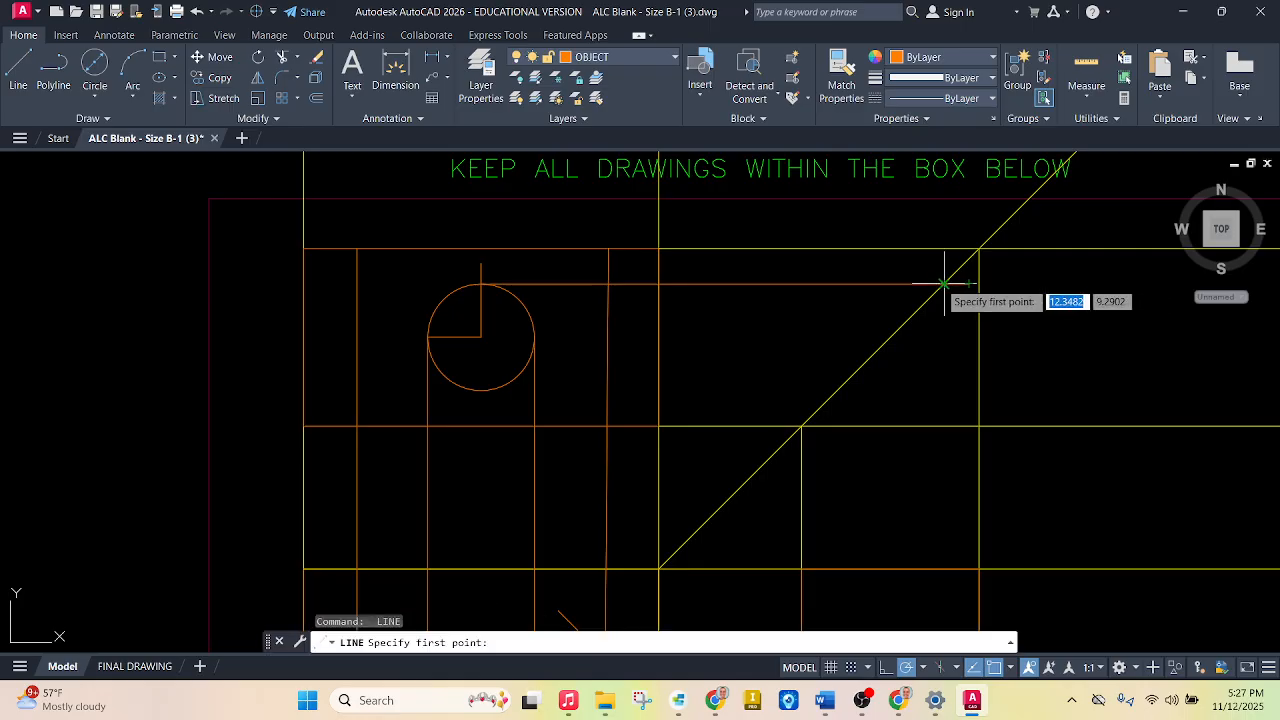
pyautogui.click(978, 249)
pyautogui.scroll(-3, 975, 235)
pyautogui.scroll(5, 955, 345)
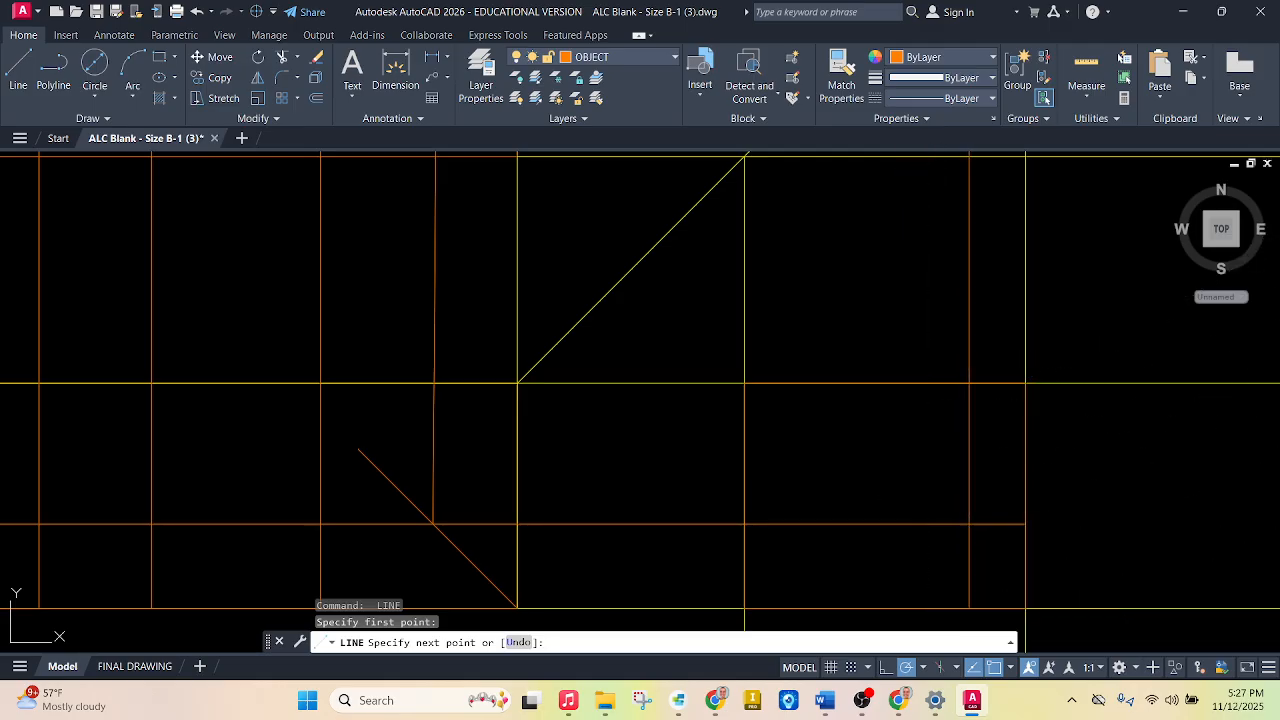
pyautogui.click(970, 606)
pyautogui.press('Escape')
pyautogui.scroll(-4, 917, 433)
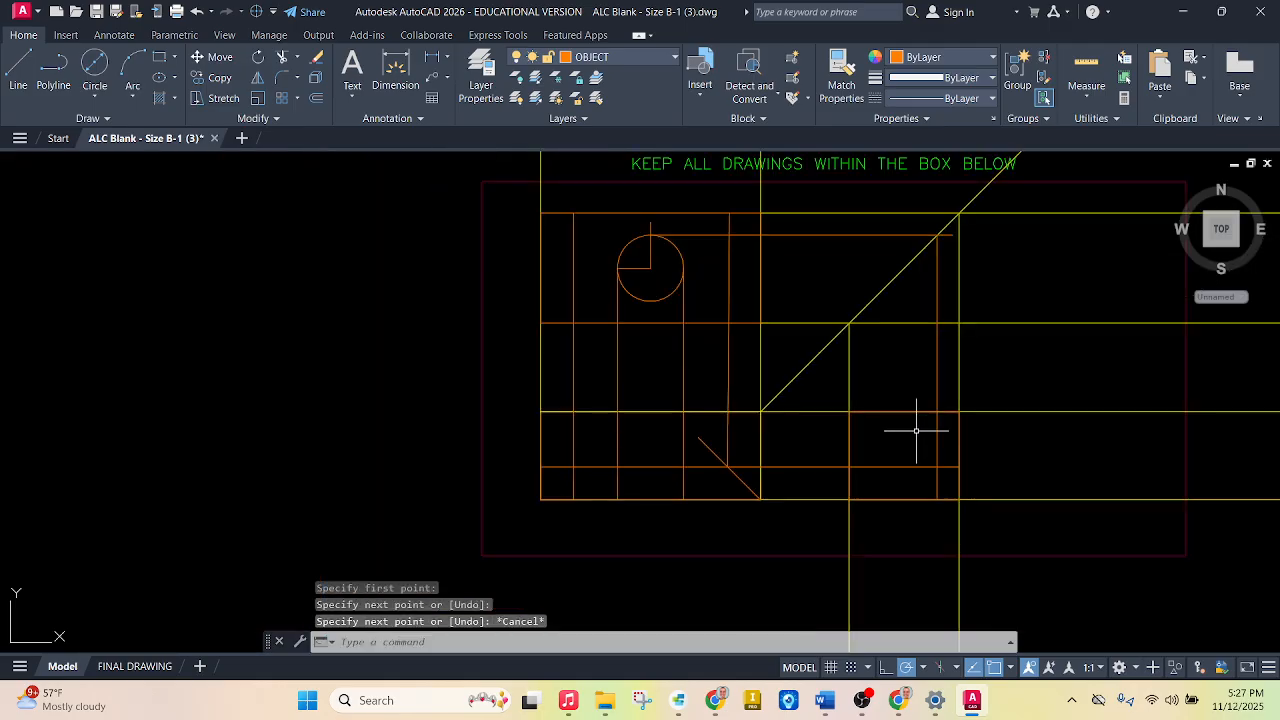
pyautogui.scroll(-3, 871, 366)
pyautogui.scroll(5, 903, 414)
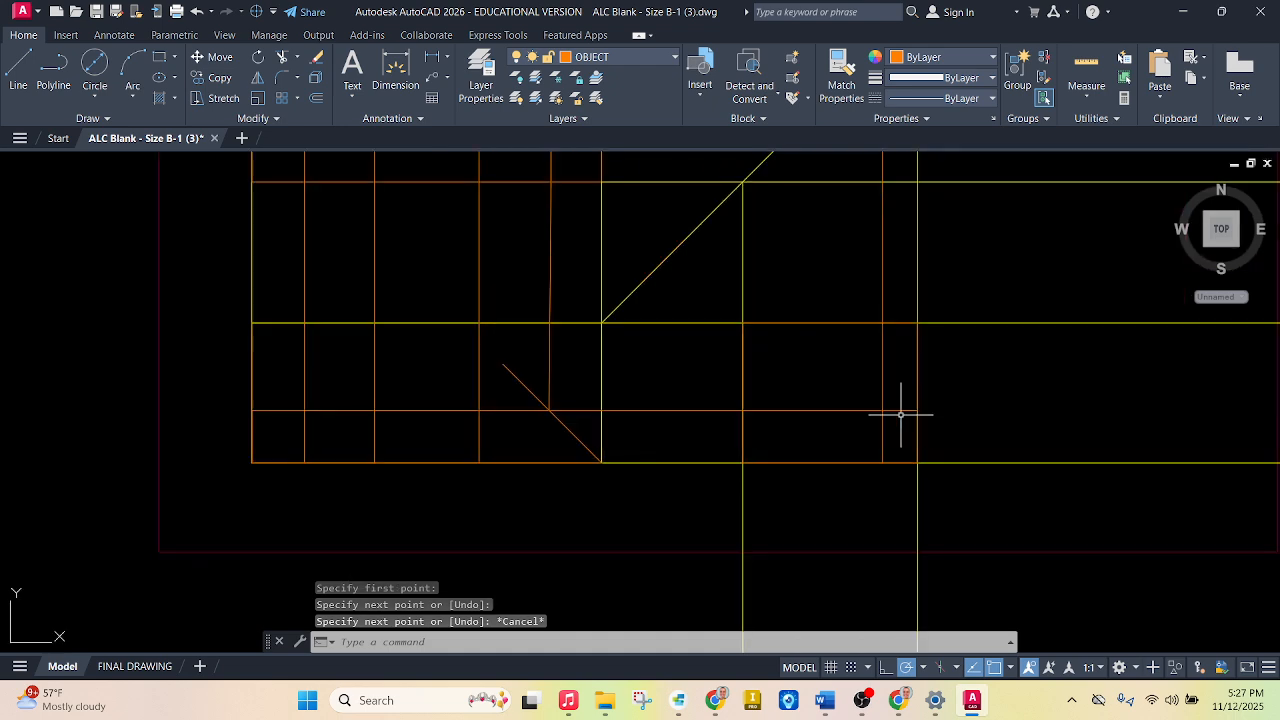
pyautogui.scroll(2, 877, 428)
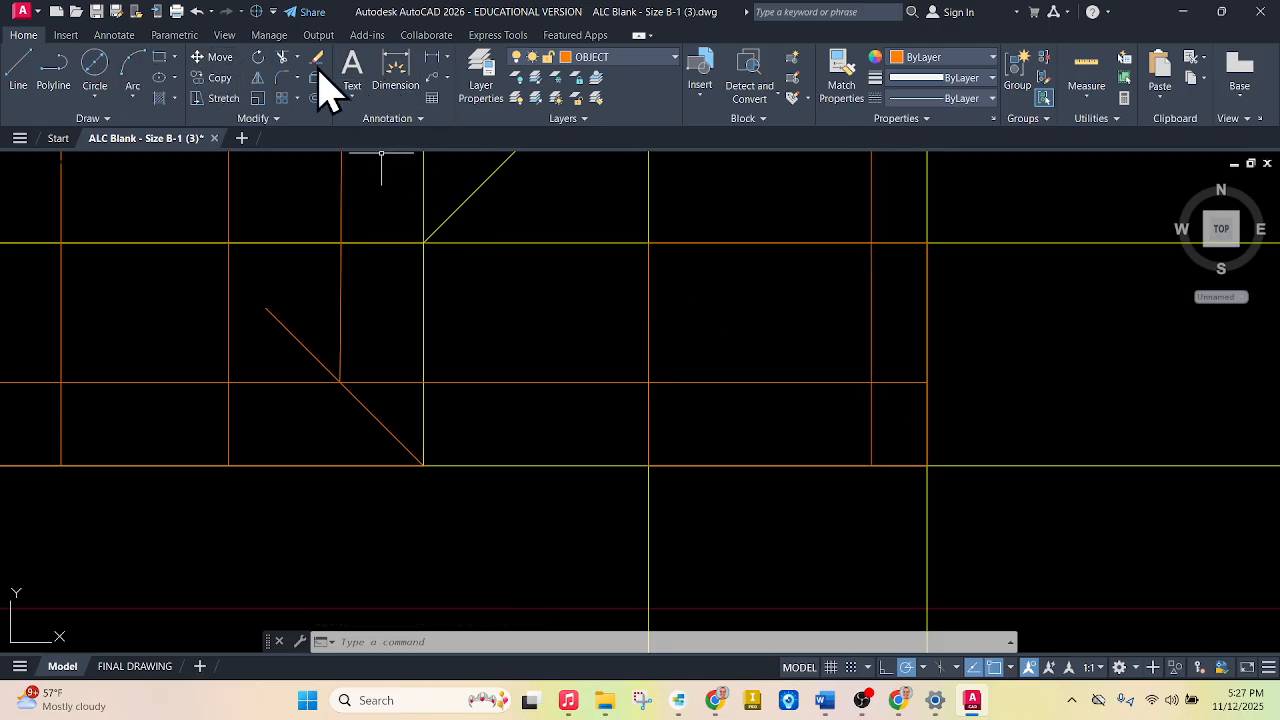
pyautogui.click(262, 80)
pyautogui.click(871, 320)
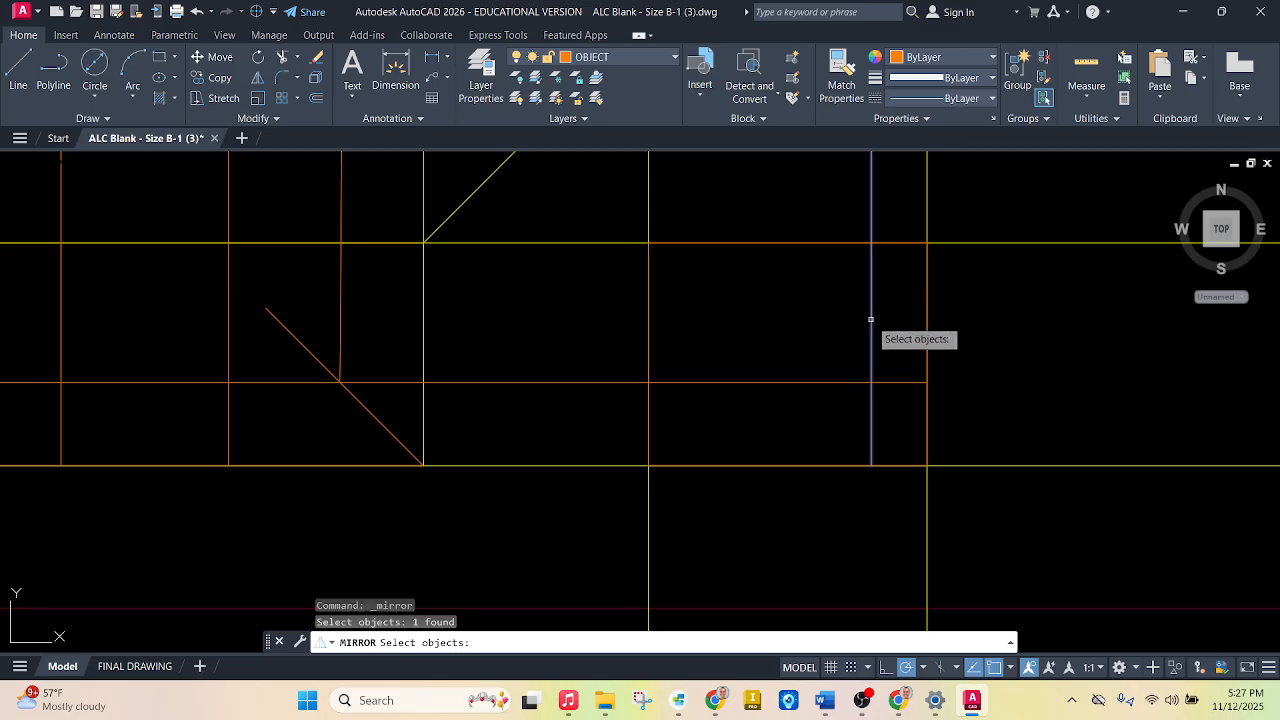
pyautogui.press('Return')
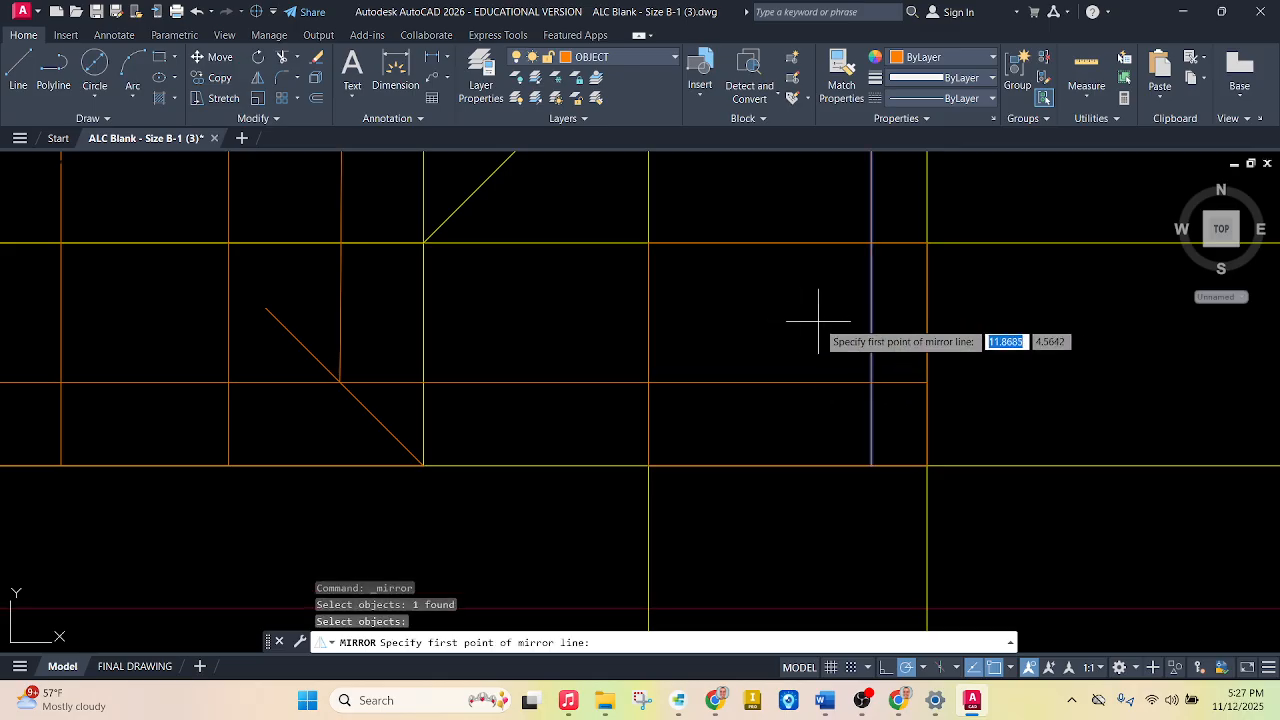
pyautogui.click(789, 242)
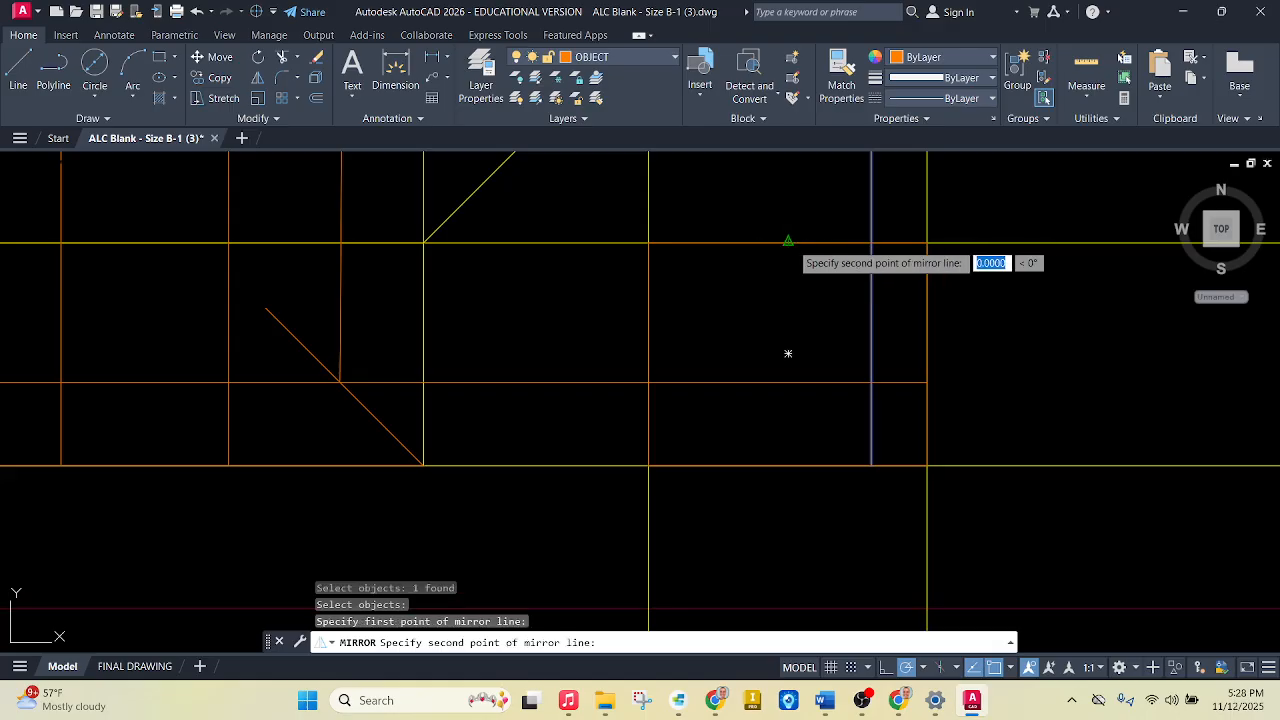
pyautogui.click(789, 465)
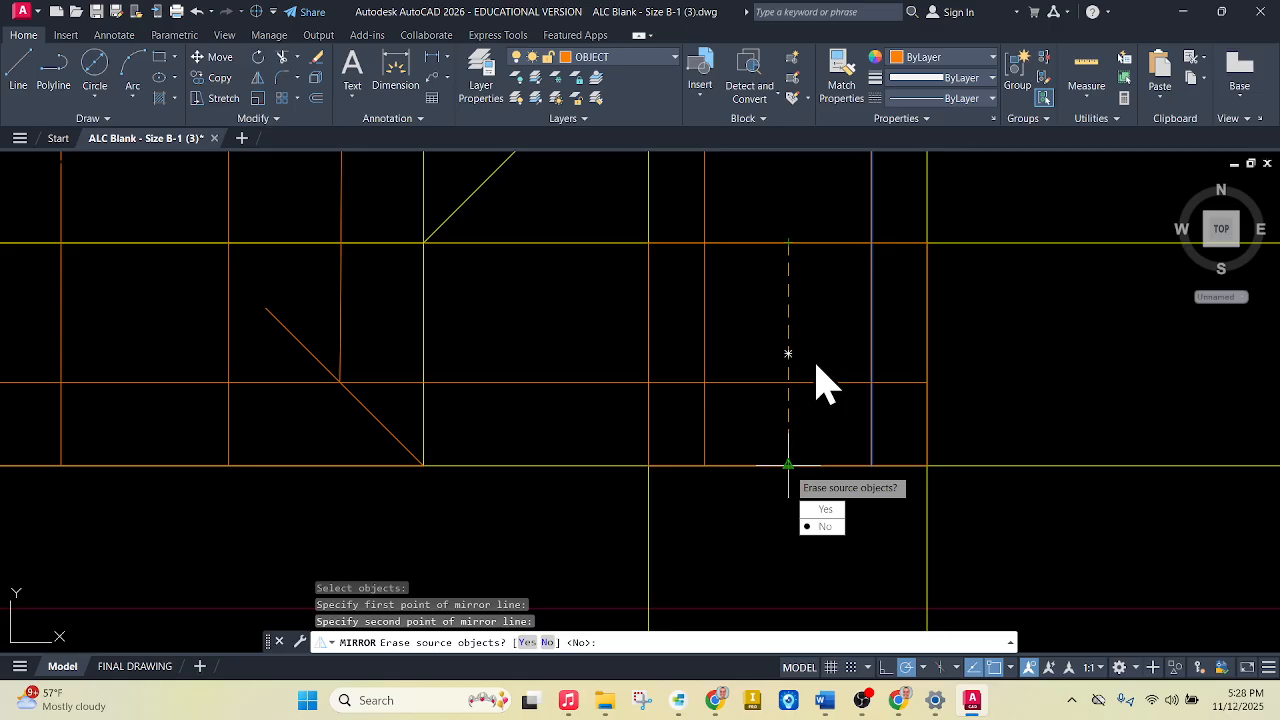
pyautogui.press('Escape')
pyautogui.scroll(1, 866, 350)
pyautogui.scroll(1, 865, 352)
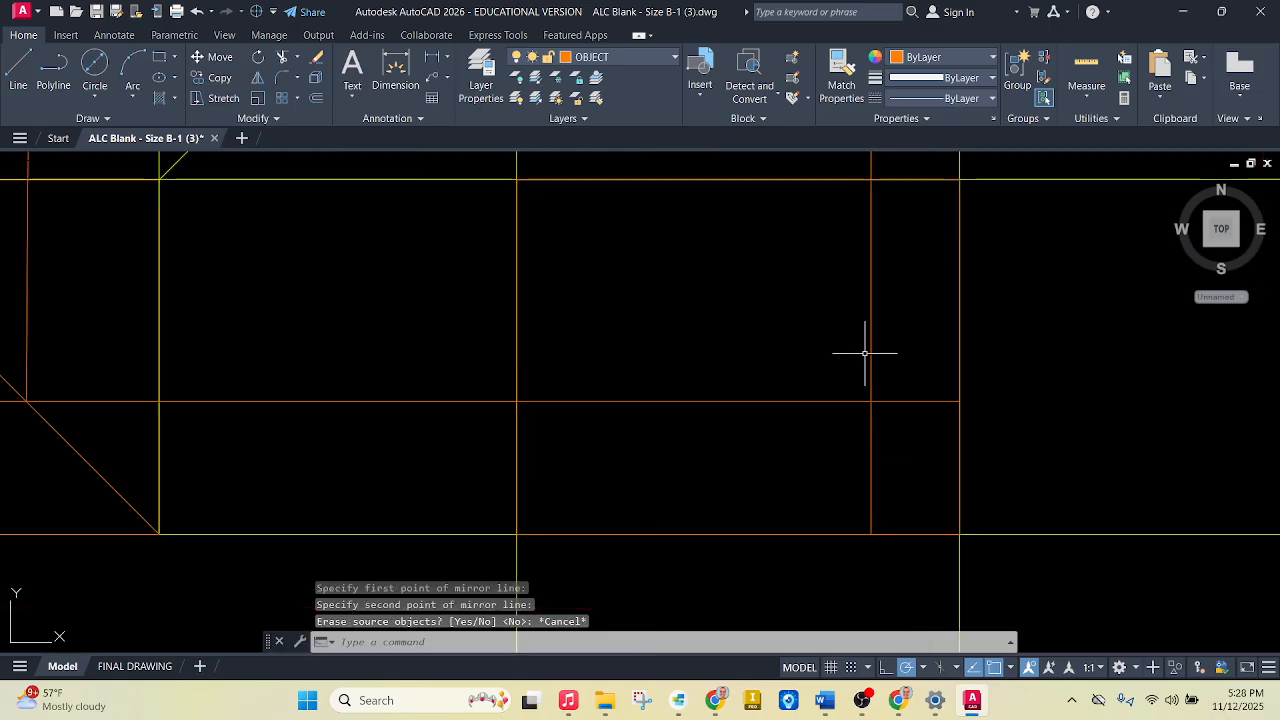
pyautogui.click(258, 78)
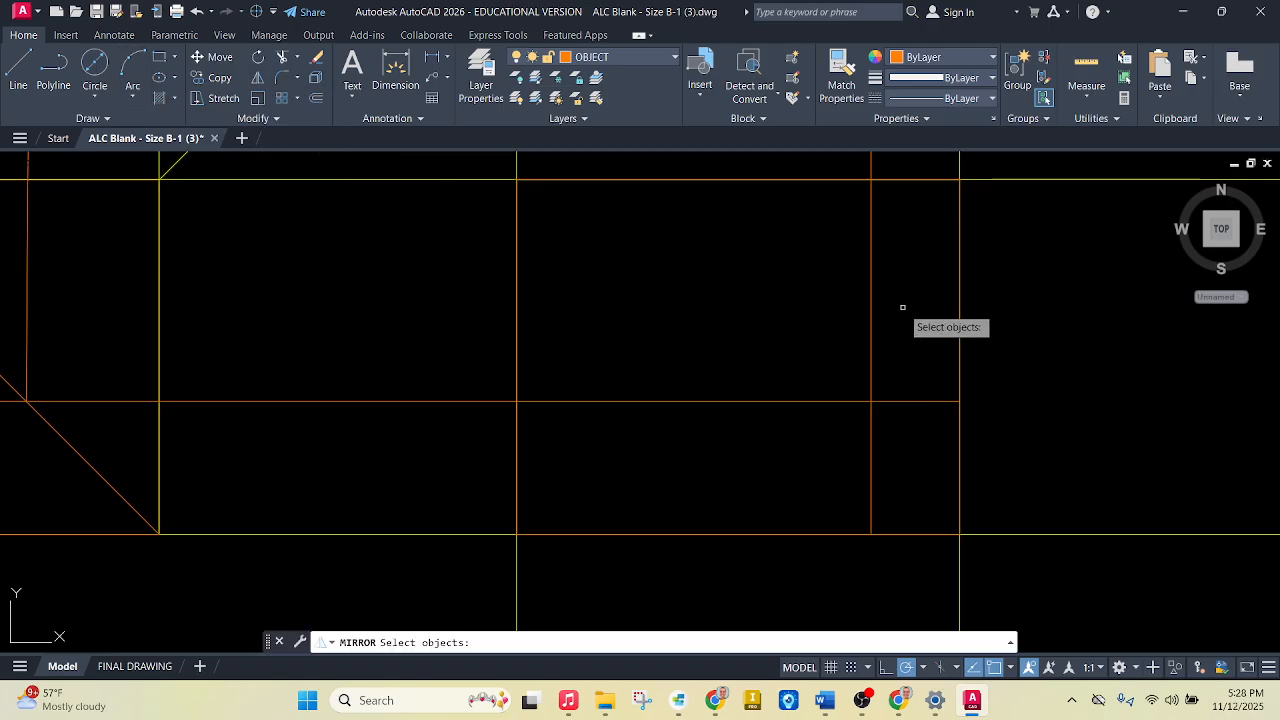
pyautogui.click(867, 296)
pyautogui.press('Return')
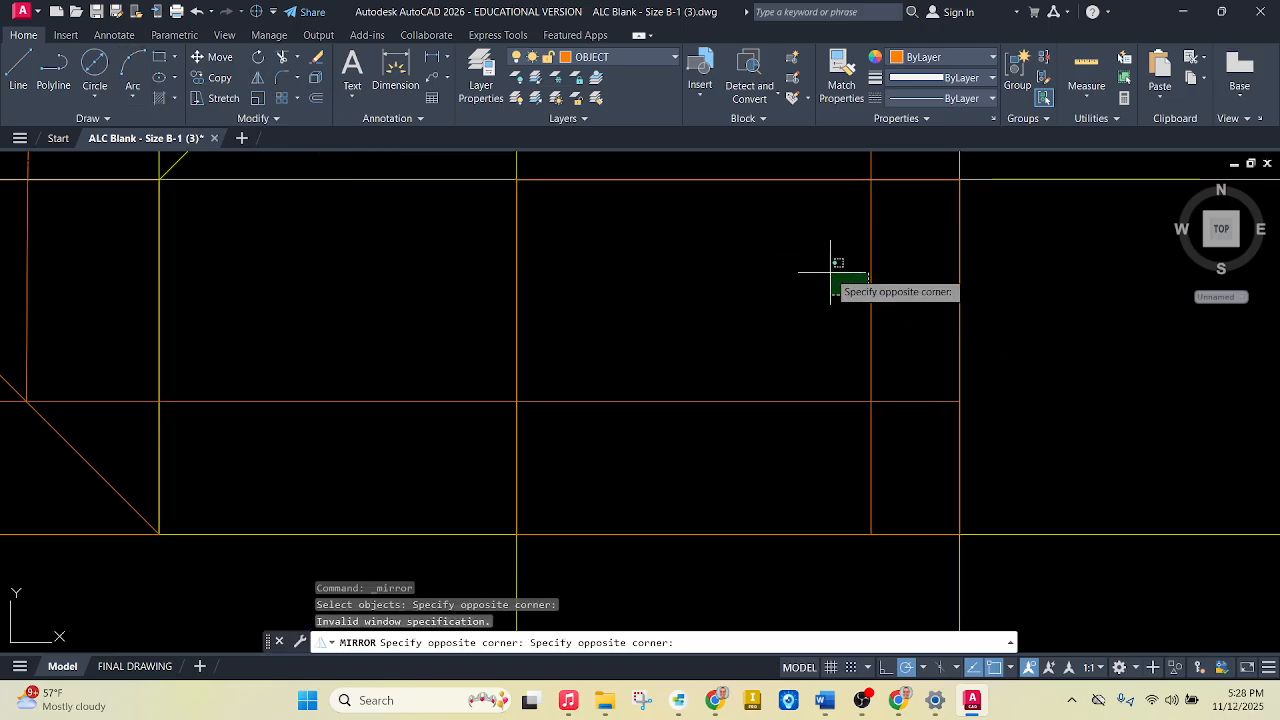
pyautogui.click(833, 273)
# Mirror the side view's vertical hole edge about the view's vertical centerline, keeping the source line.
pyautogui.click(268, 80)
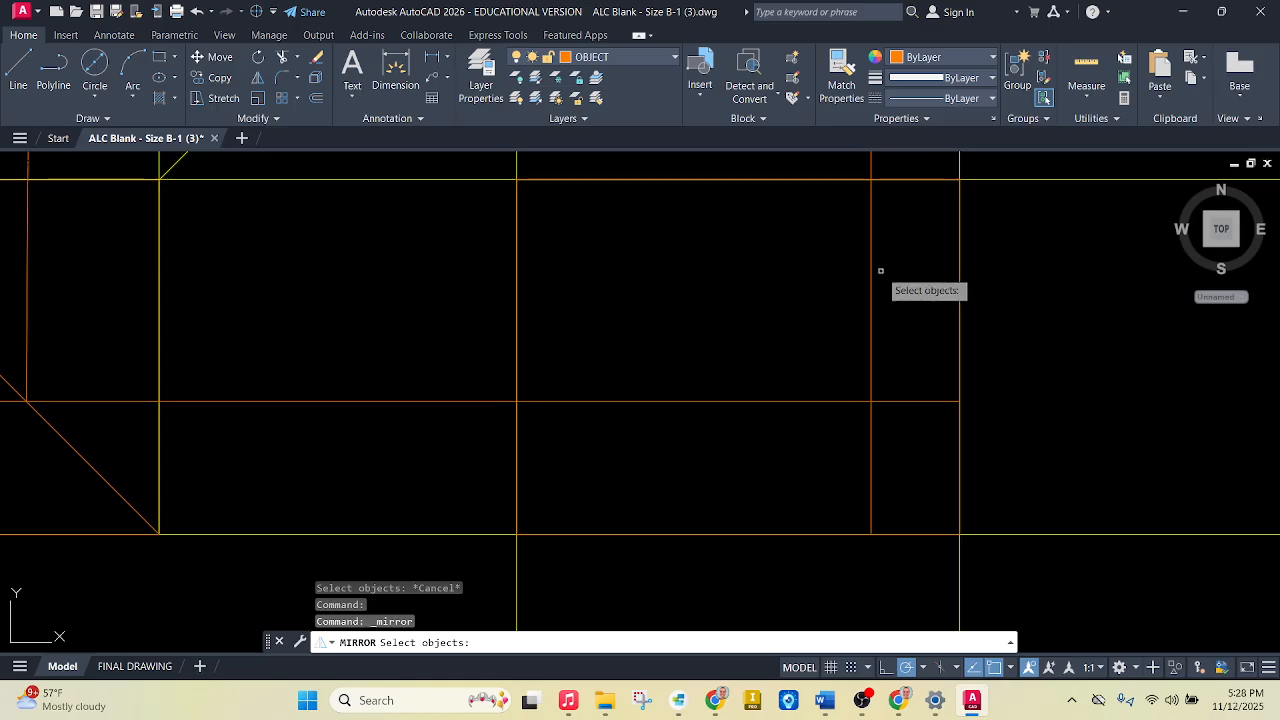
pyautogui.click(870, 270)
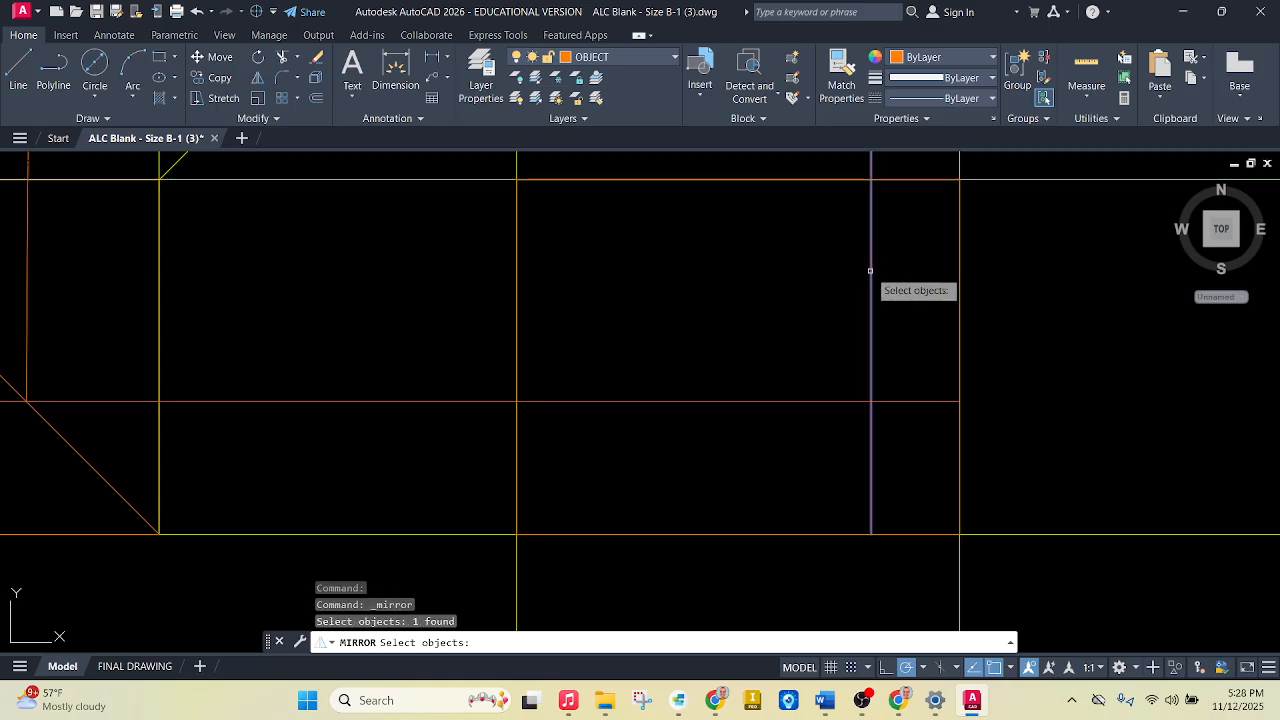
pyautogui.click(738, 180)
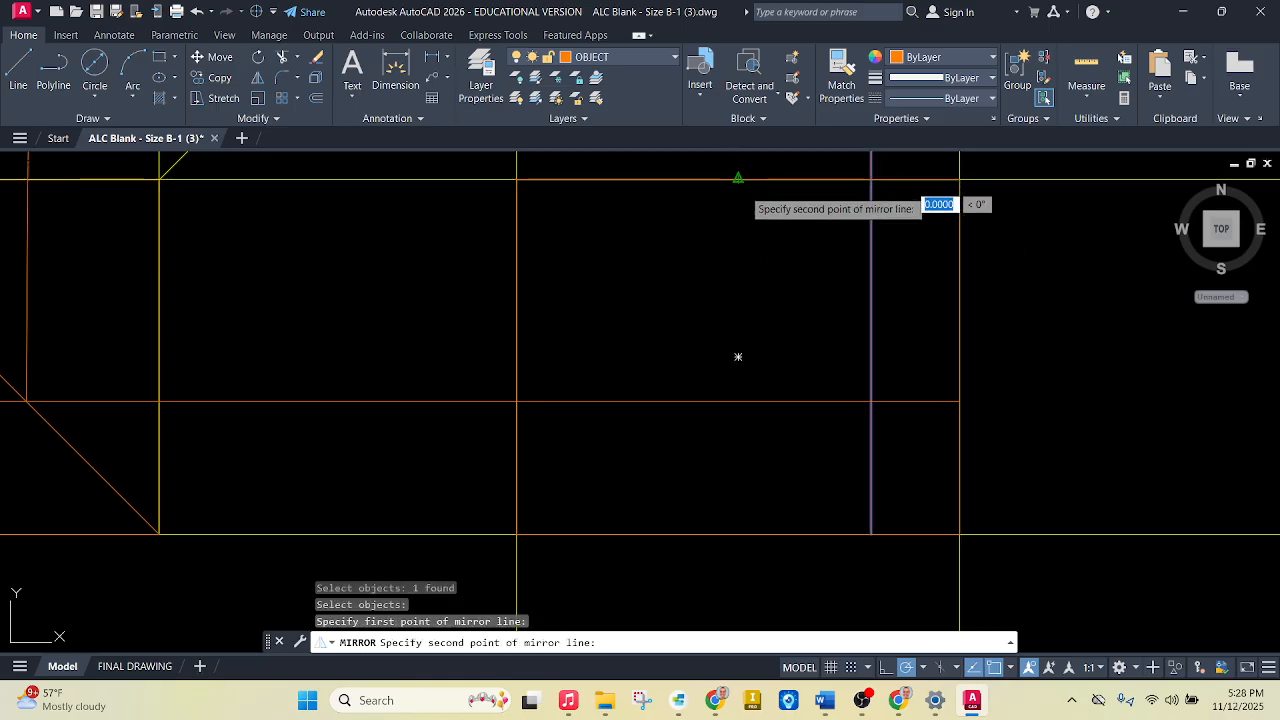
pyautogui.click(738, 357)
pyautogui.press('Return')
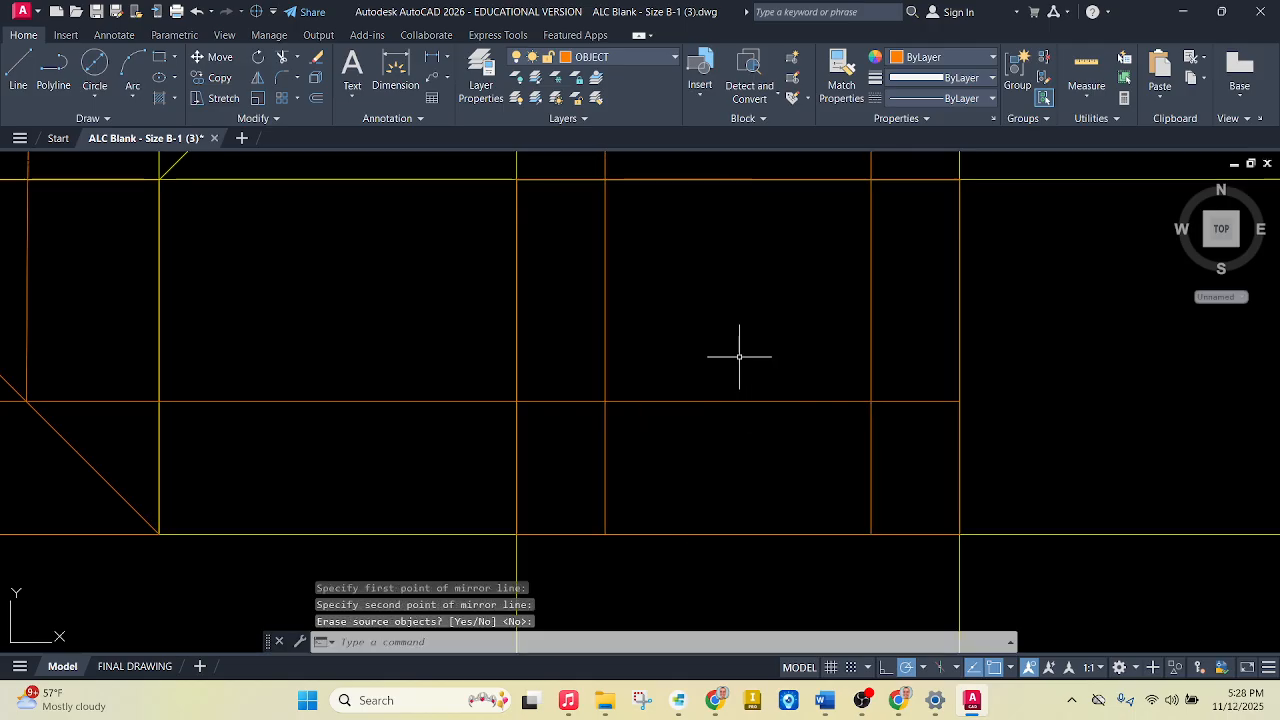
# Draw a horizontal line from where the mirrored hole edge meets the diagonal projection line to the circle's bottom quadrant.
pyautogui.scroll(-3, 739, 356)
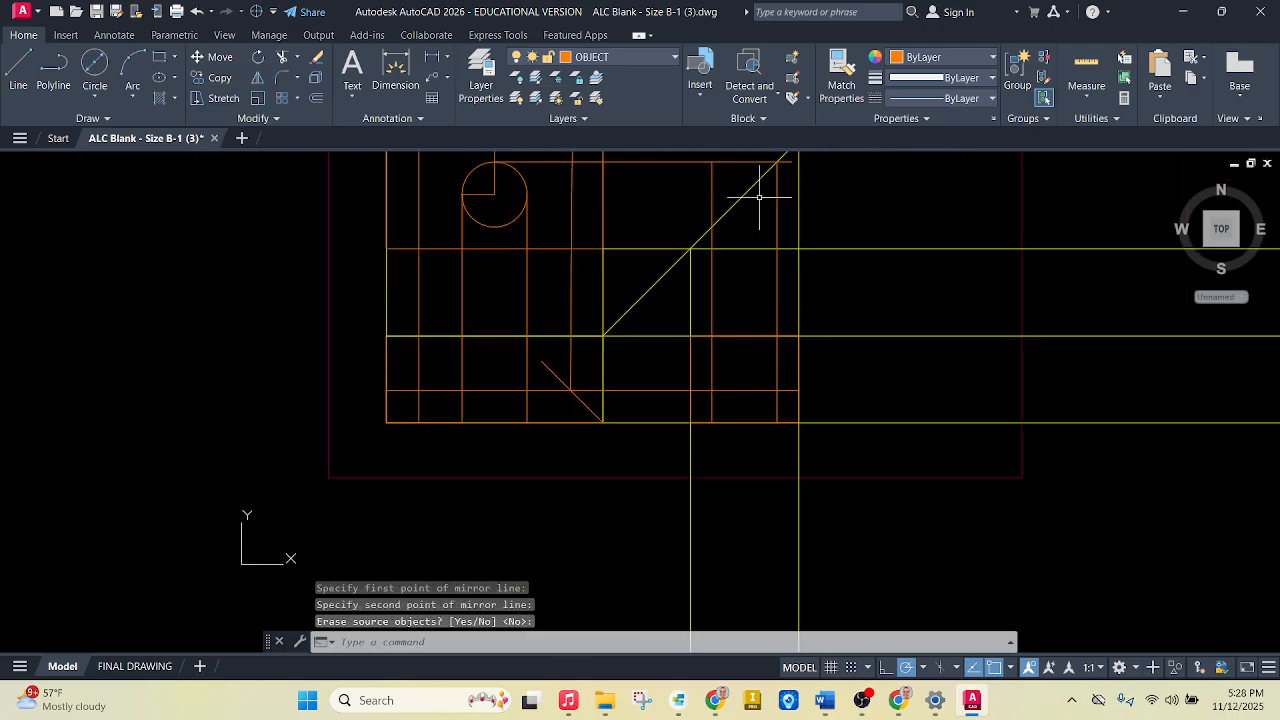
pyautogui.click(19, 72)
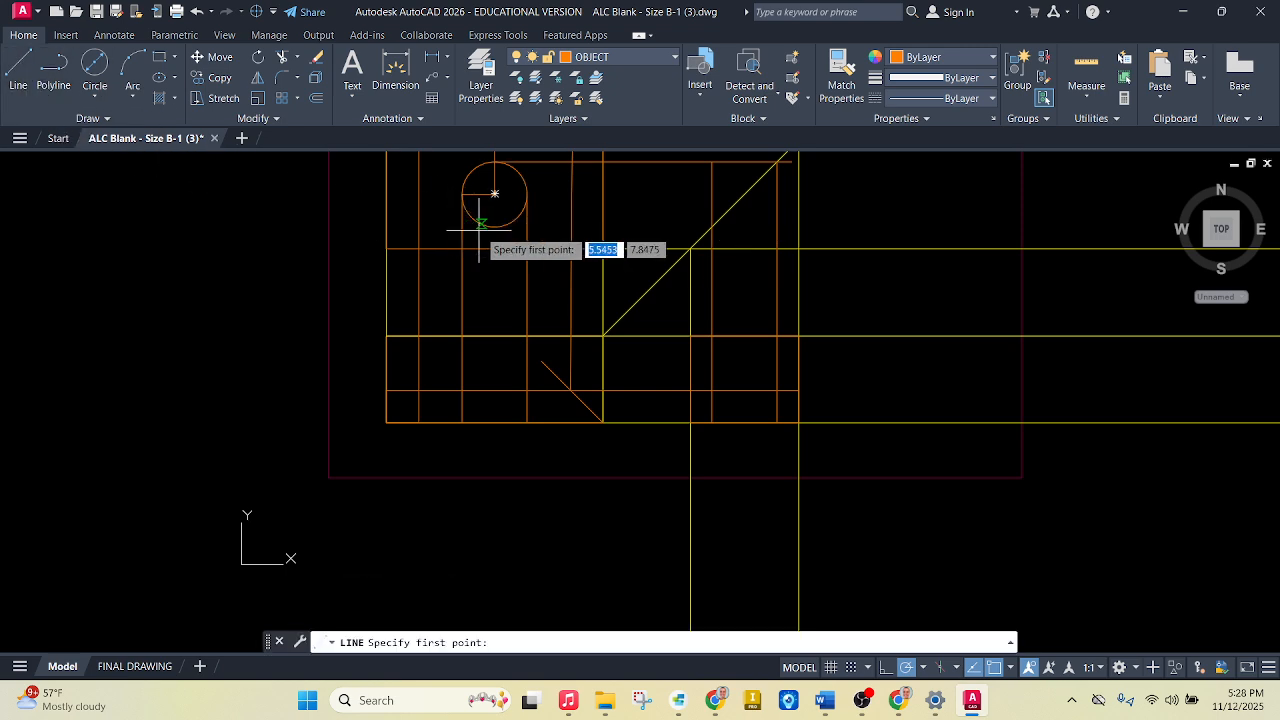
pyautogui.click(712, 227)
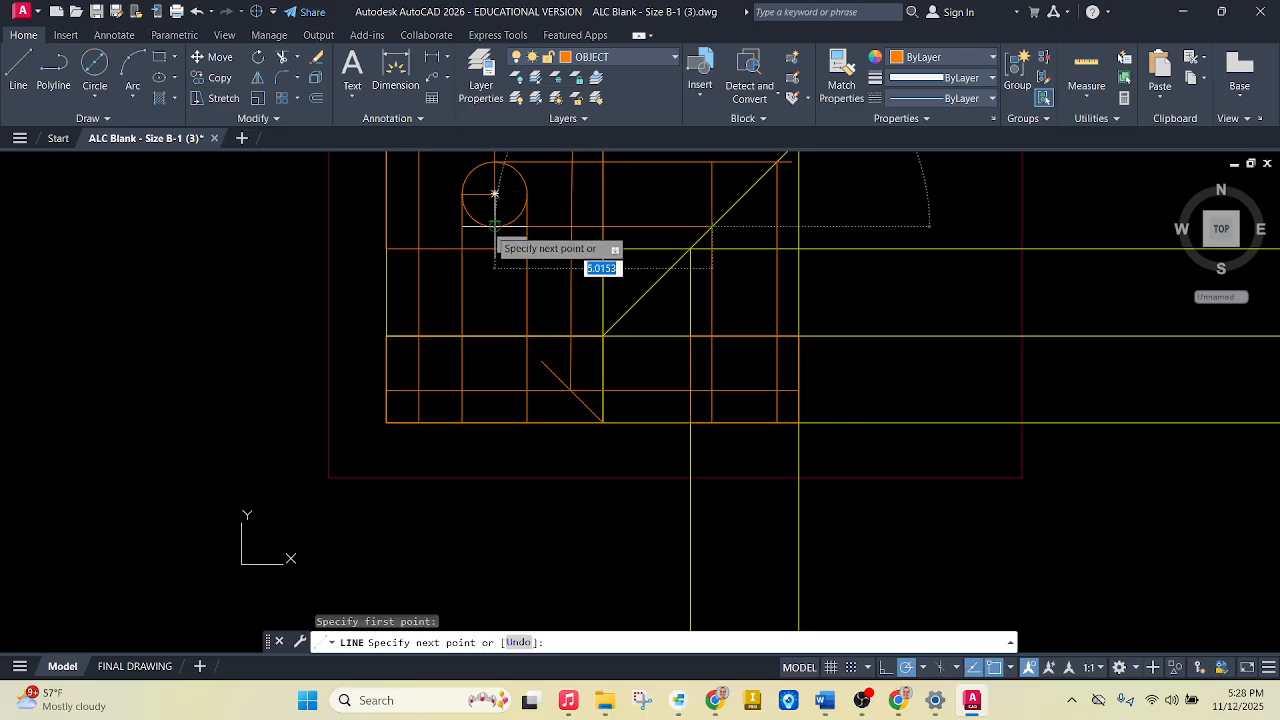
pyautogui.press('Escape')
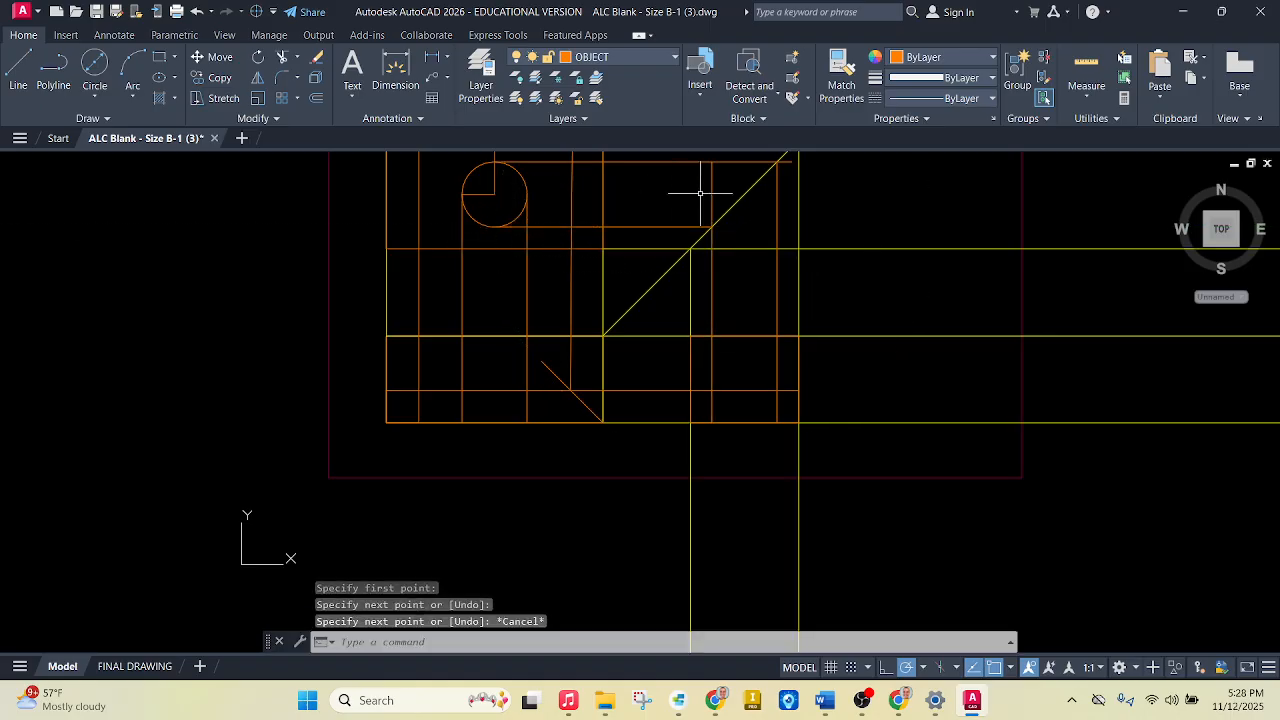
# Turn off the PROJECTION LINES layer.
pyautogui.scroll(-2, 729, 353)
pyautogui.scroll(2, 694, 386)
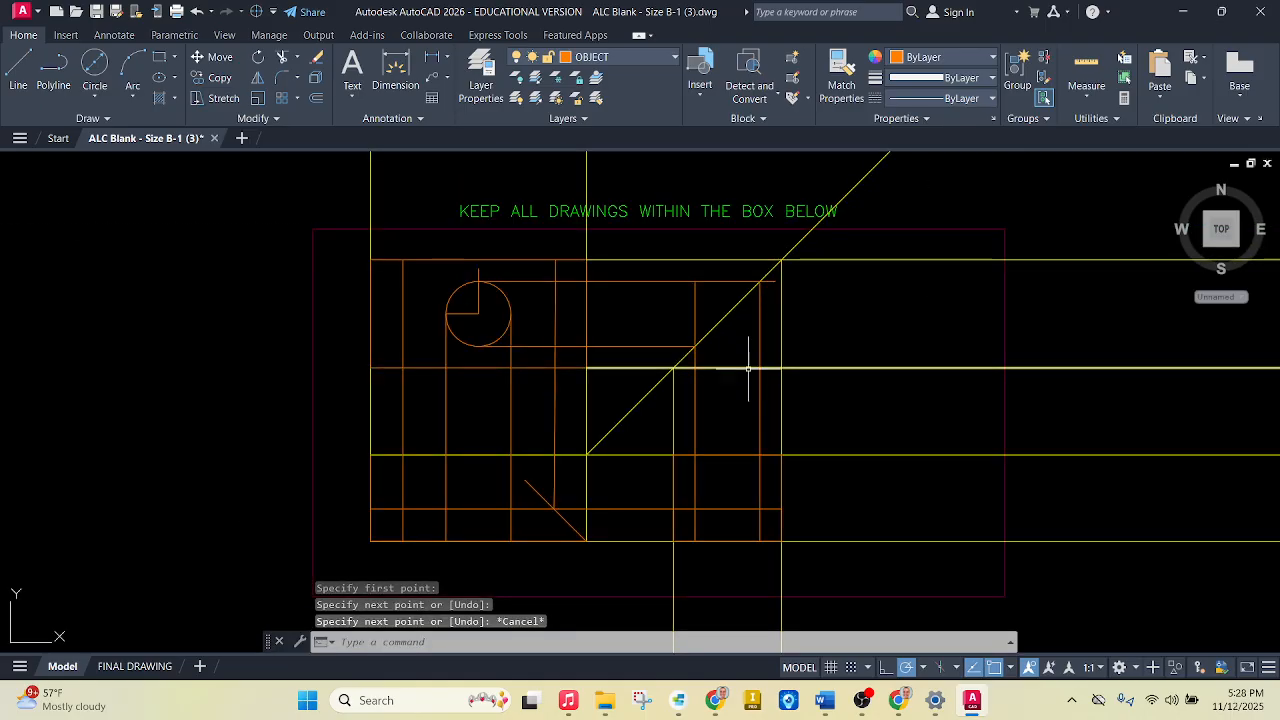
pyautogui.scroll(2, 691, 500)
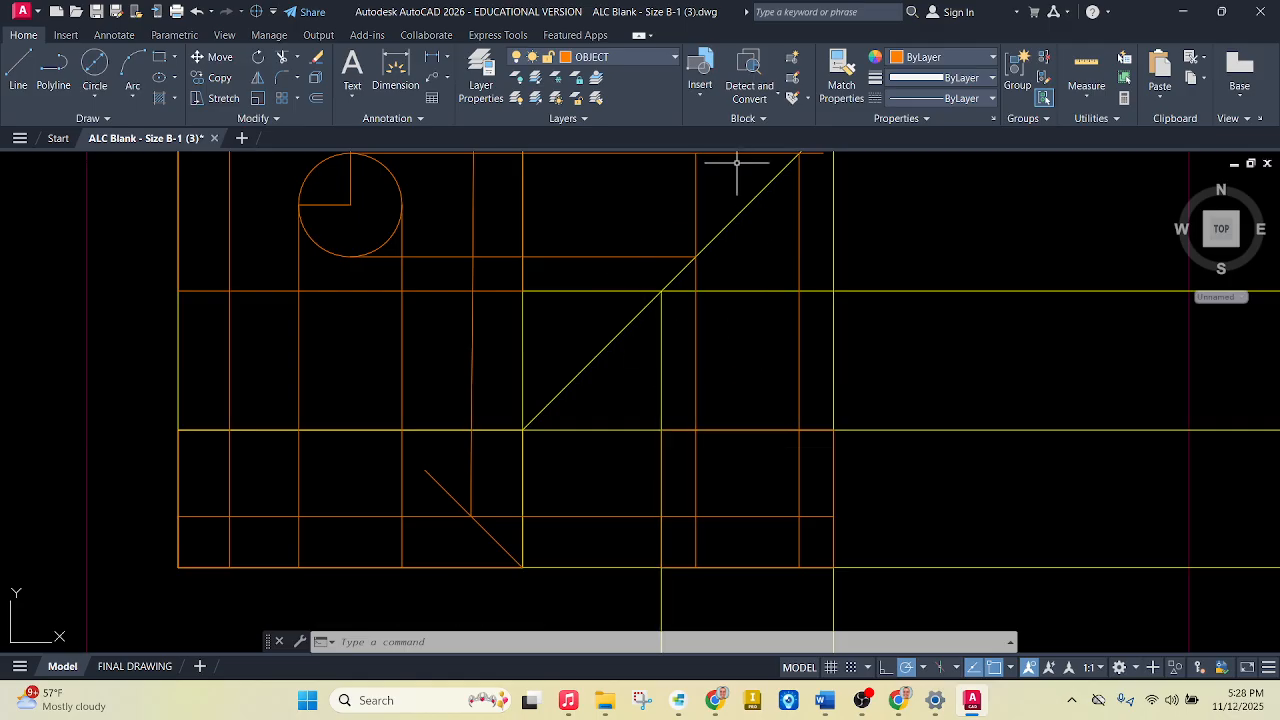
pyautogui.click(676, 57)
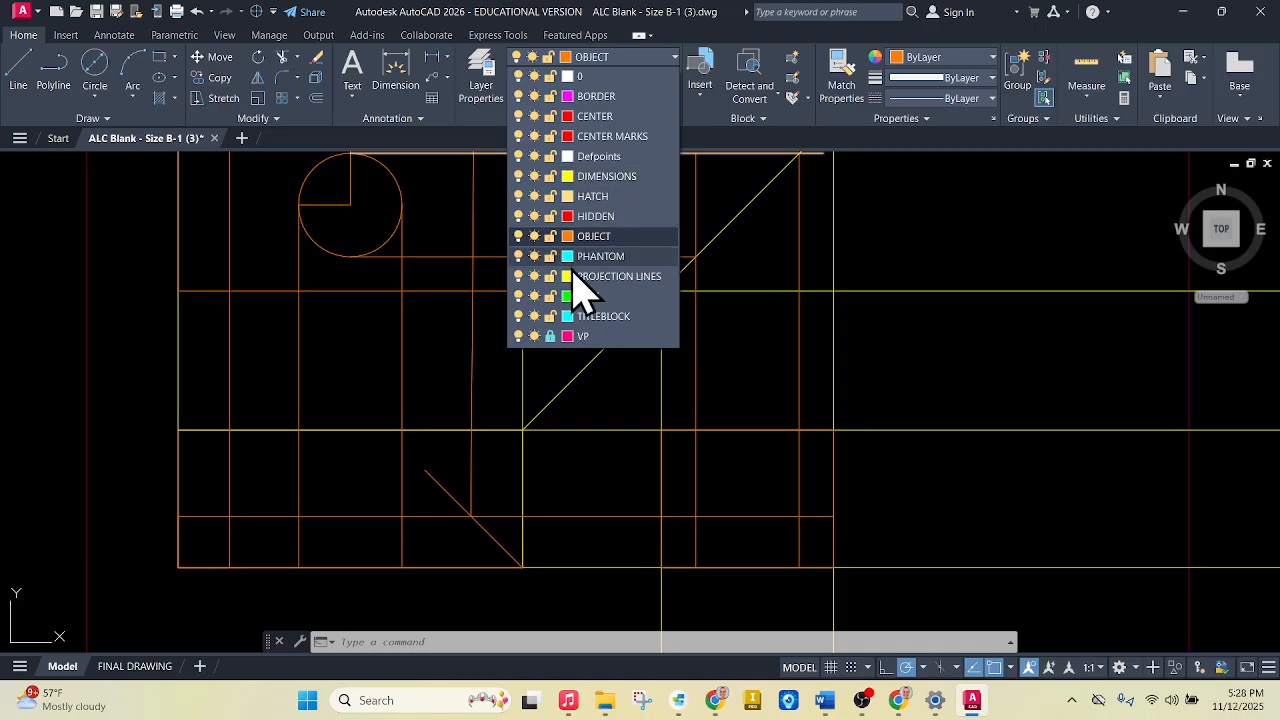
pyautogui.click(518, 276)
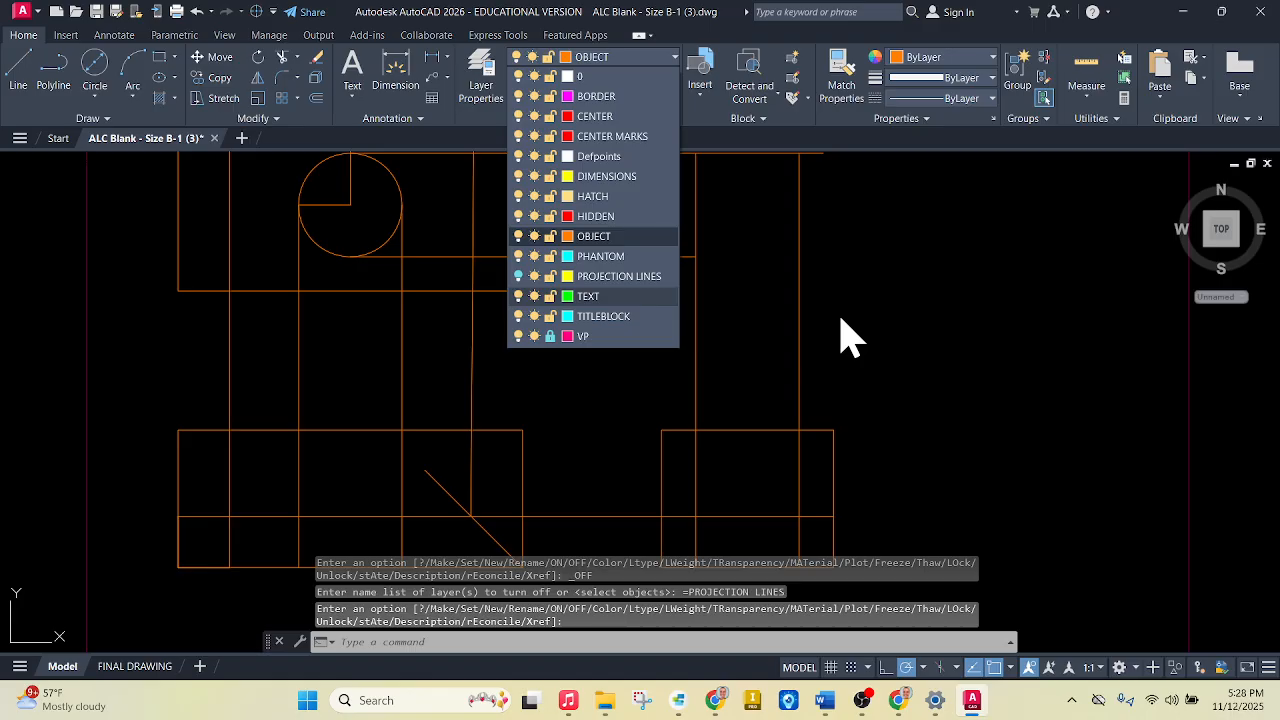
pyautogui.click(925, 308)
pyautogui.scroll(-2, 928, 306)
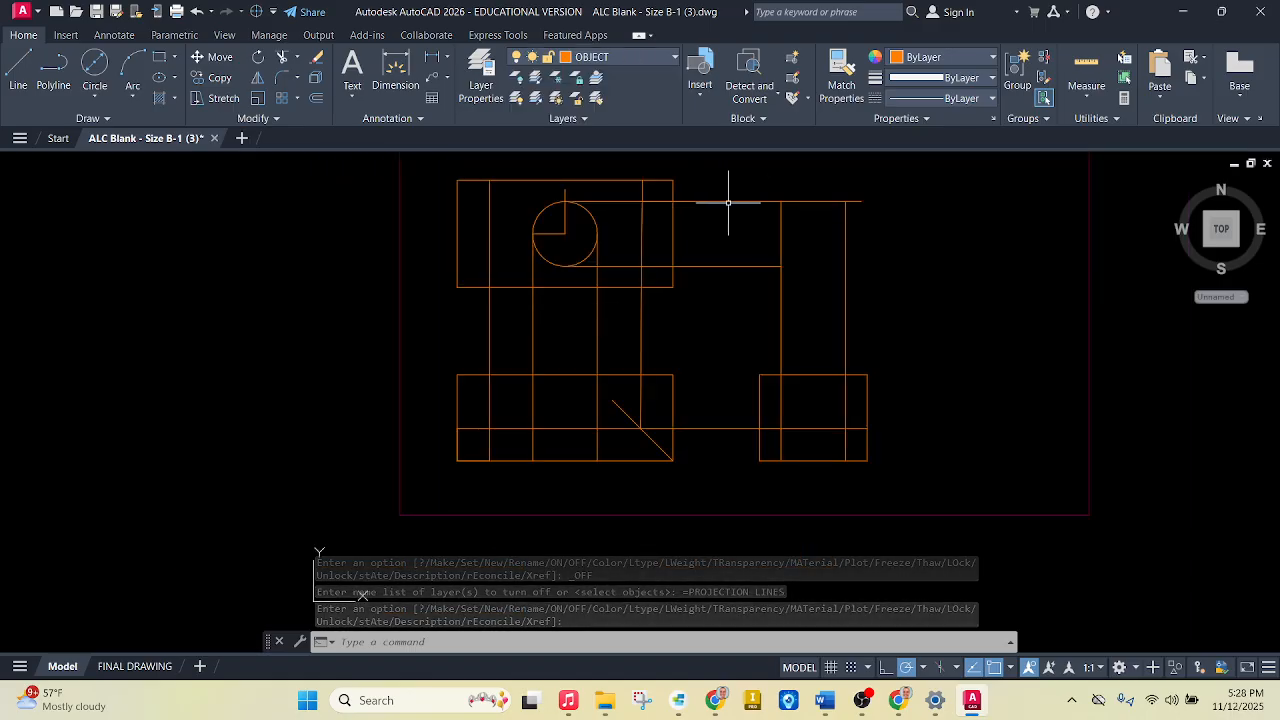
# Trim away the hole's horizontal lines outside the top view and its vertical lines above the side view.
pyautogui.write('tr')
pyautogui.press('Return')
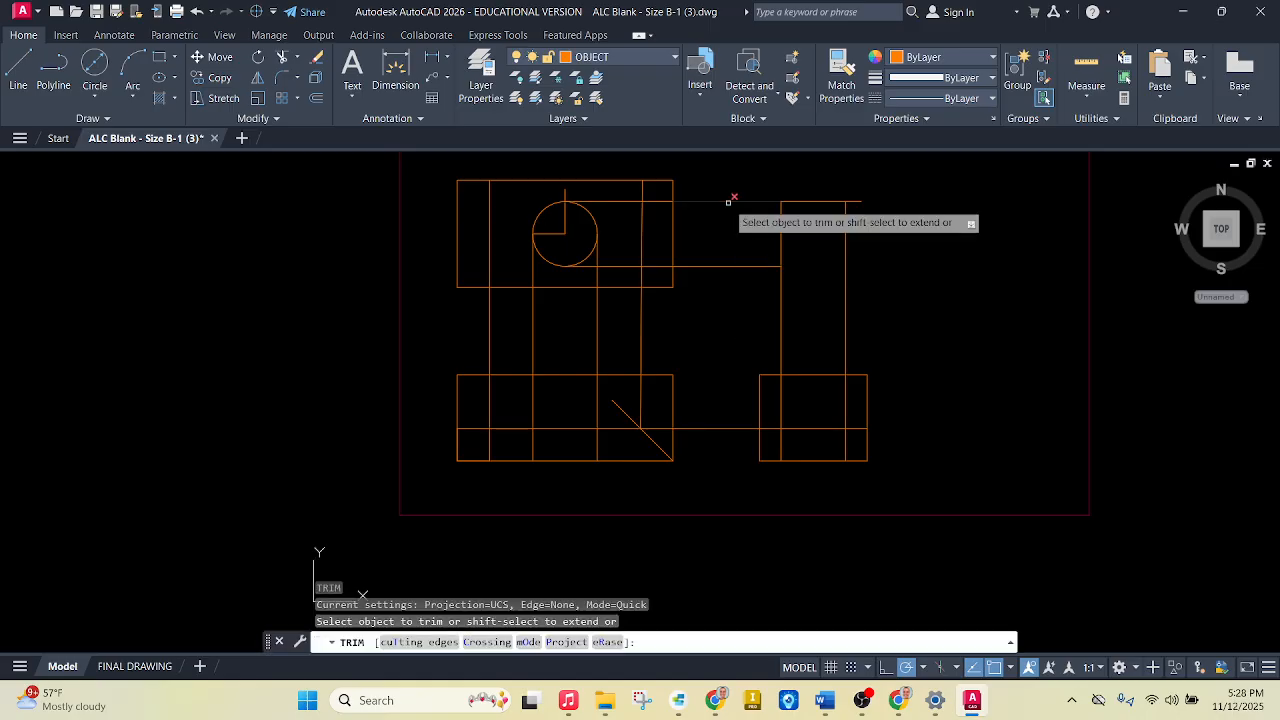
pyautogui.moveTo(743, 181); pyautogui.dragTo(728, 255)
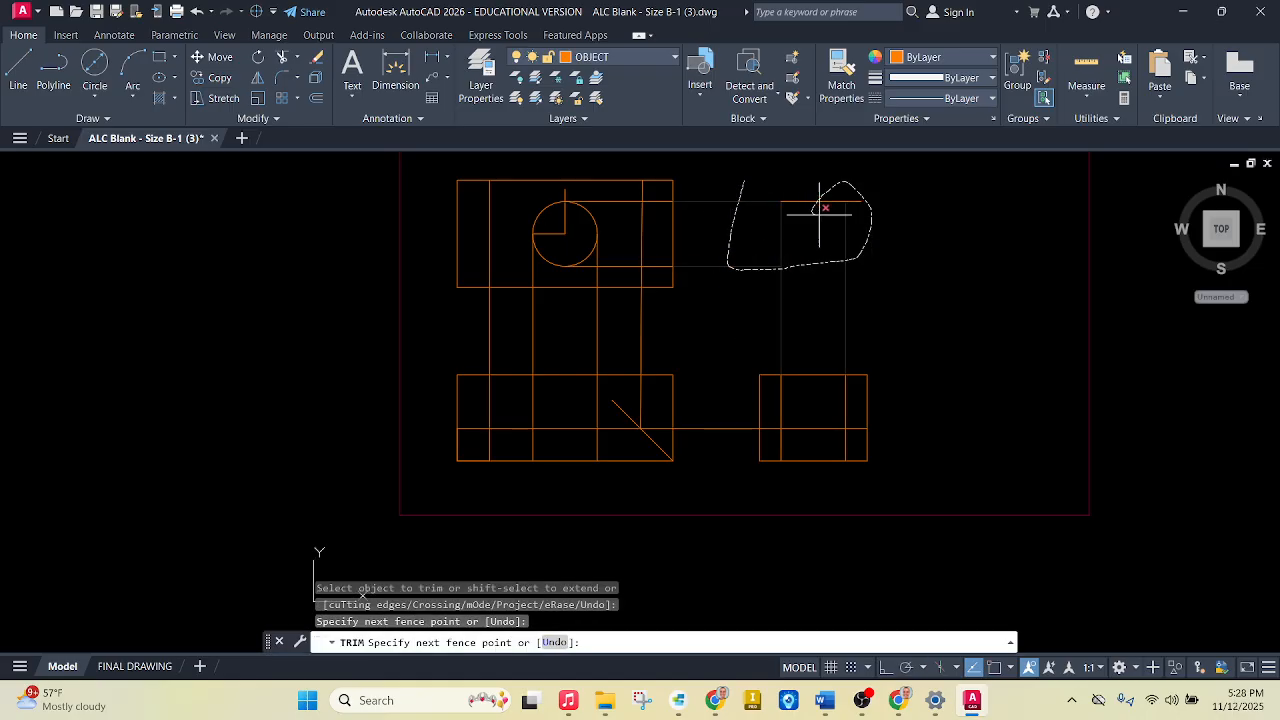
pyautogui.moveTo(842, 200); pyautogui.dragTo(806, 198)
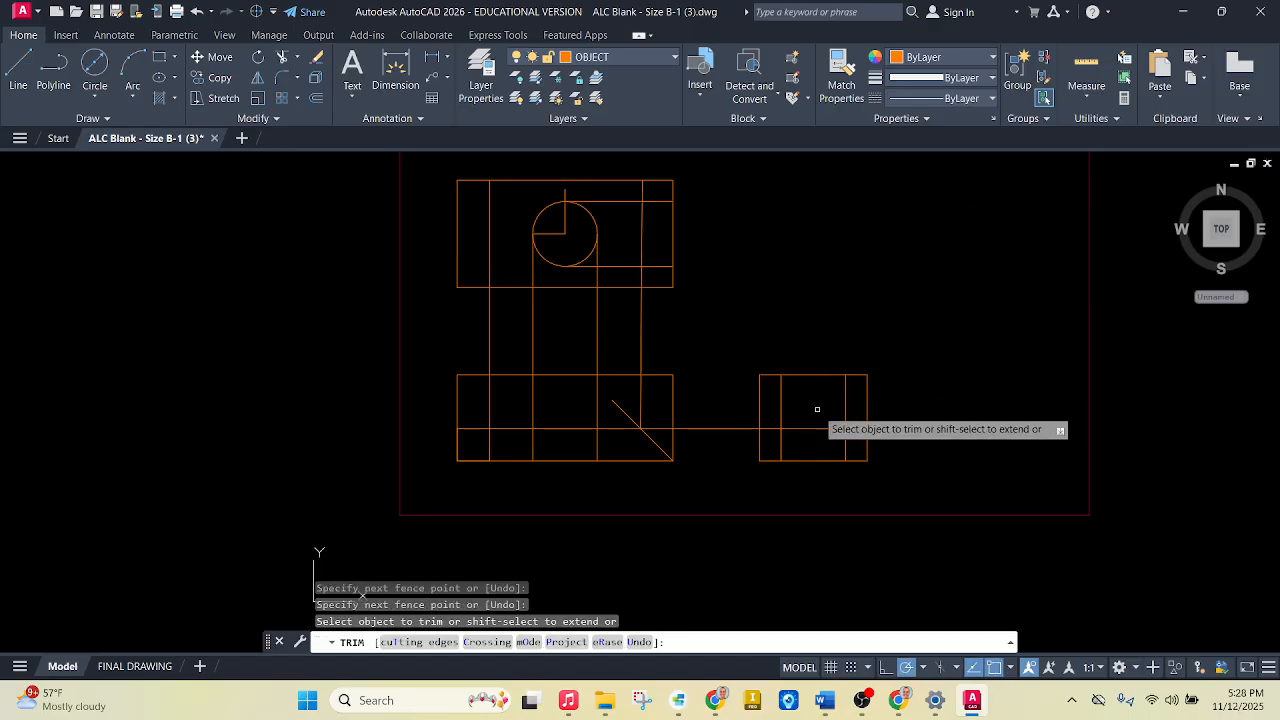
# Trim the side view's hole lines above the ledge, the lines linking the views, and the excess in the front view's upper part.
pyautogui.scroll(2, 802, 412)
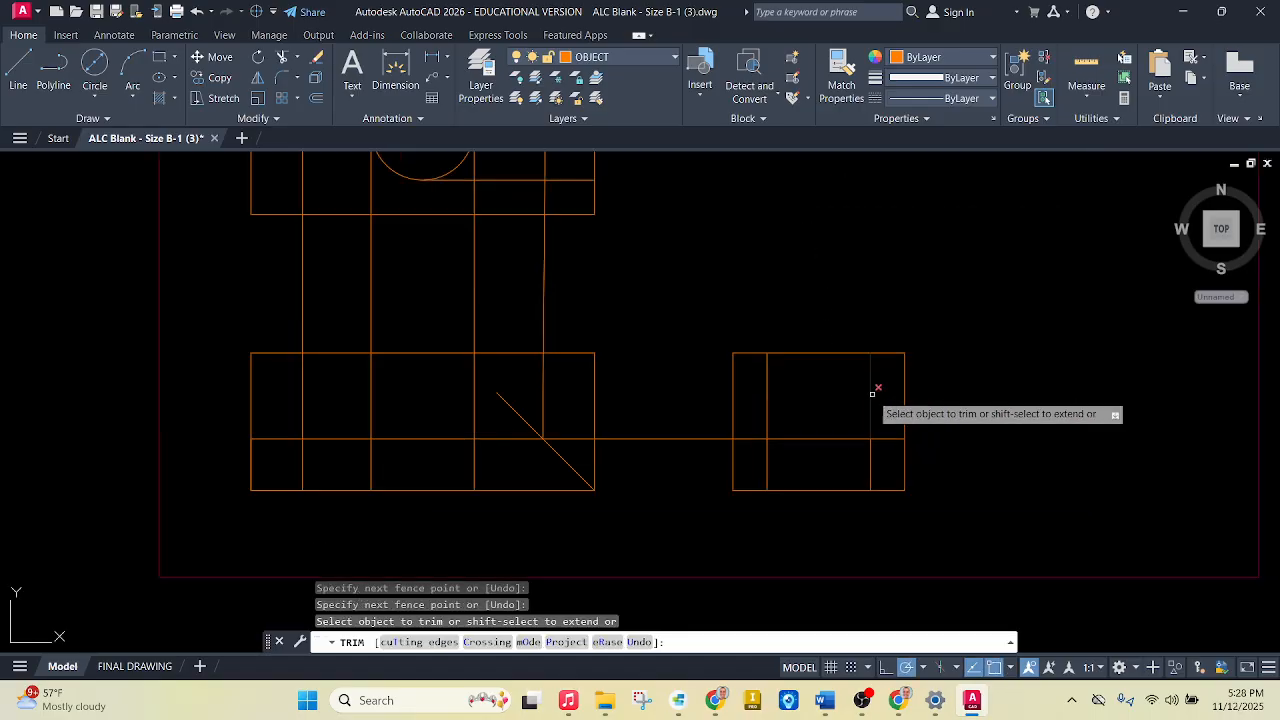
pyautogui.moveTo(878, 393)
pyautogui.mouseDown()
pyautogui.moveTo(757, 397)
pyautogui.moveTo(723, 417)
pyautogui.moveTo(723, 447)
pyautogui.moveTo(684, 432)
pyautogui.mouseUp()
pyautogui.scroll(-2, 815, 393)
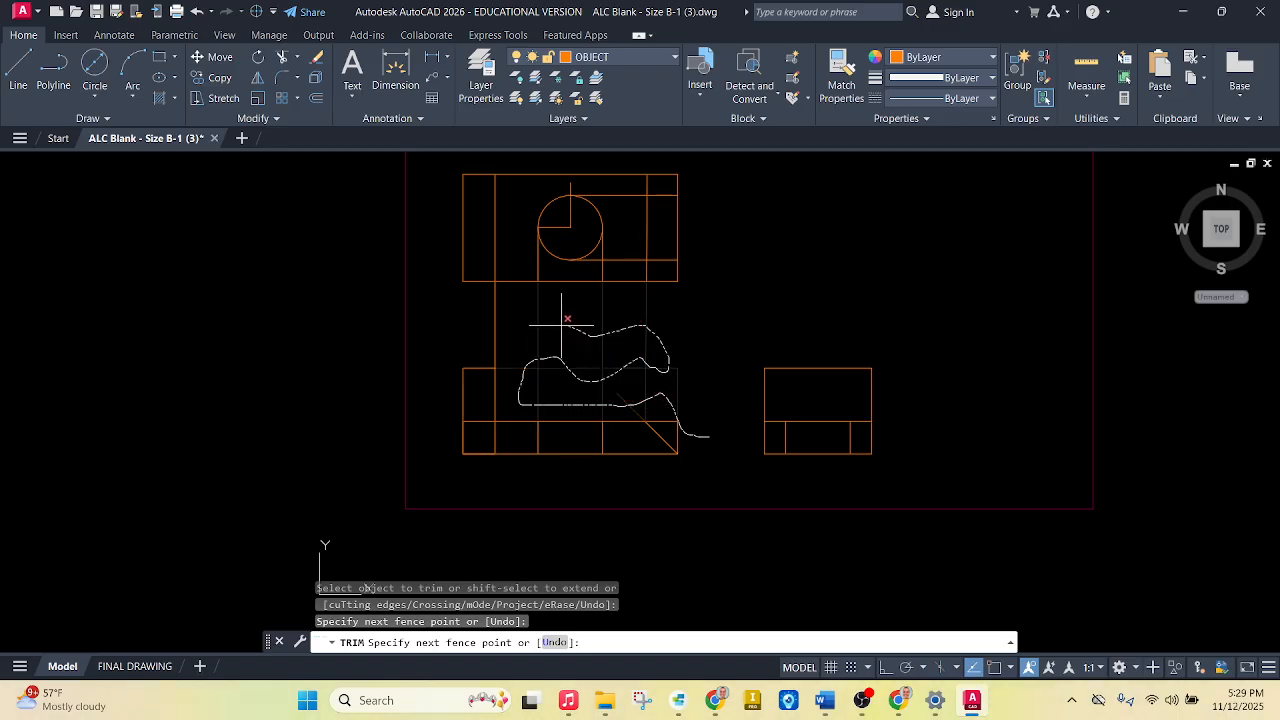
pyautogui.moveTo(562, 322); pyautogui.dragTo(451, 334)
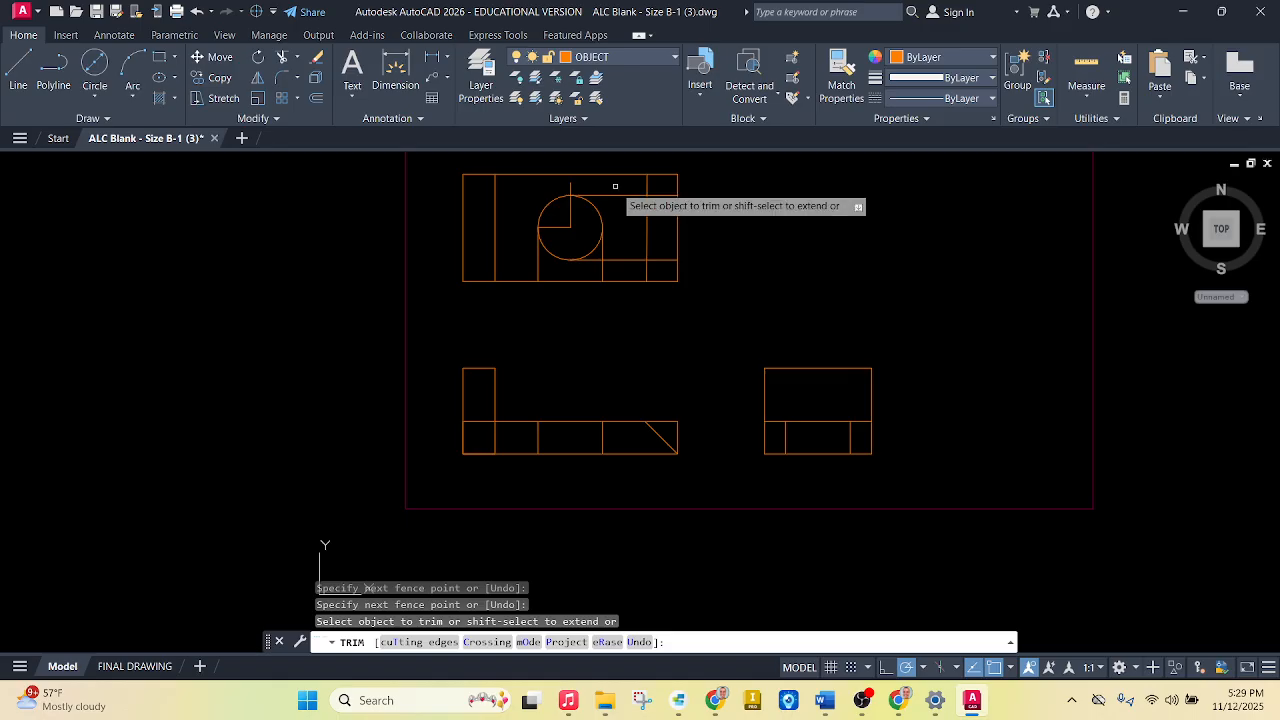
# Trim the leftover construction lines in and around the circle and beside the bevel edge in the top view.
pyautogui.moveTo(615, 186); pyautogui.dragTo(627, 224)
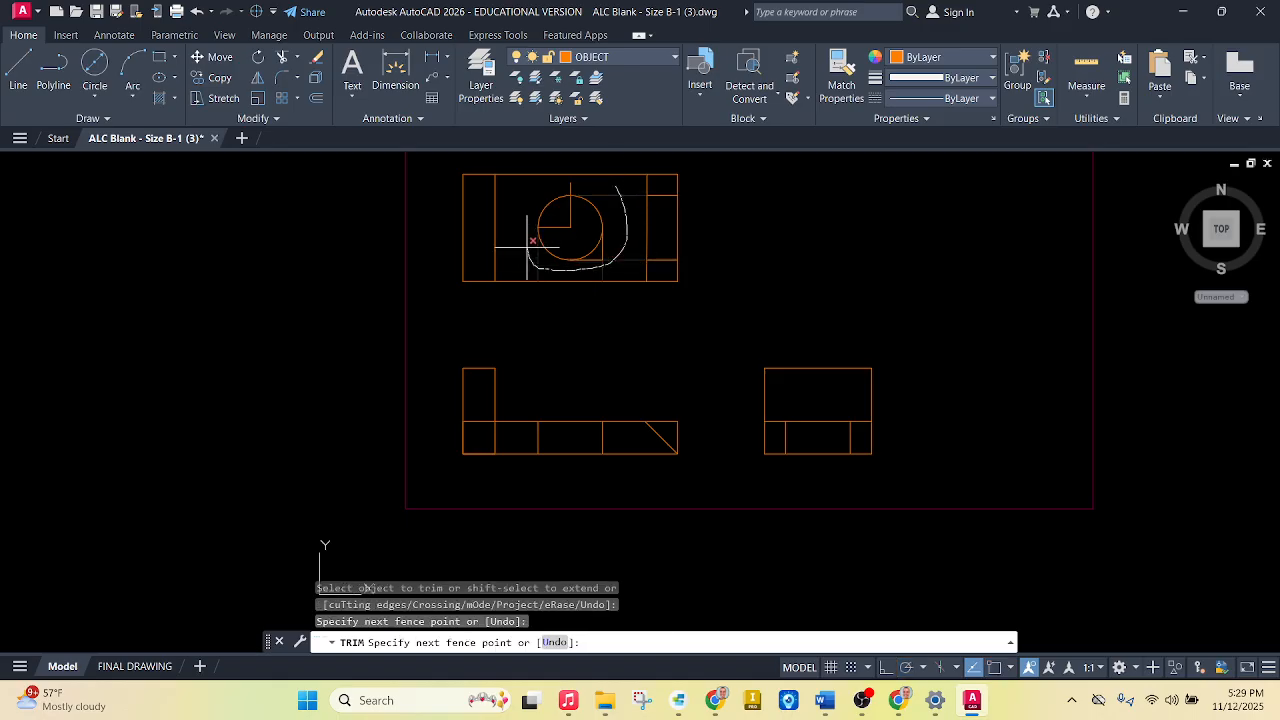
pyautogui.moveTo(527, 247); pyautogui.dragTo(532, 239)
pyautogui.moveTo(558, 188); pyautogui.dragTo(591, 192)
pyautogui.moveTo(609, 241)
pyautogui.mouseDown()
pyautogui.moveTo(599, 261)
pyautogui.moveTo(555, 229)
pyautogui.moveTo(563, 237)
pyautogui.mouseUp()
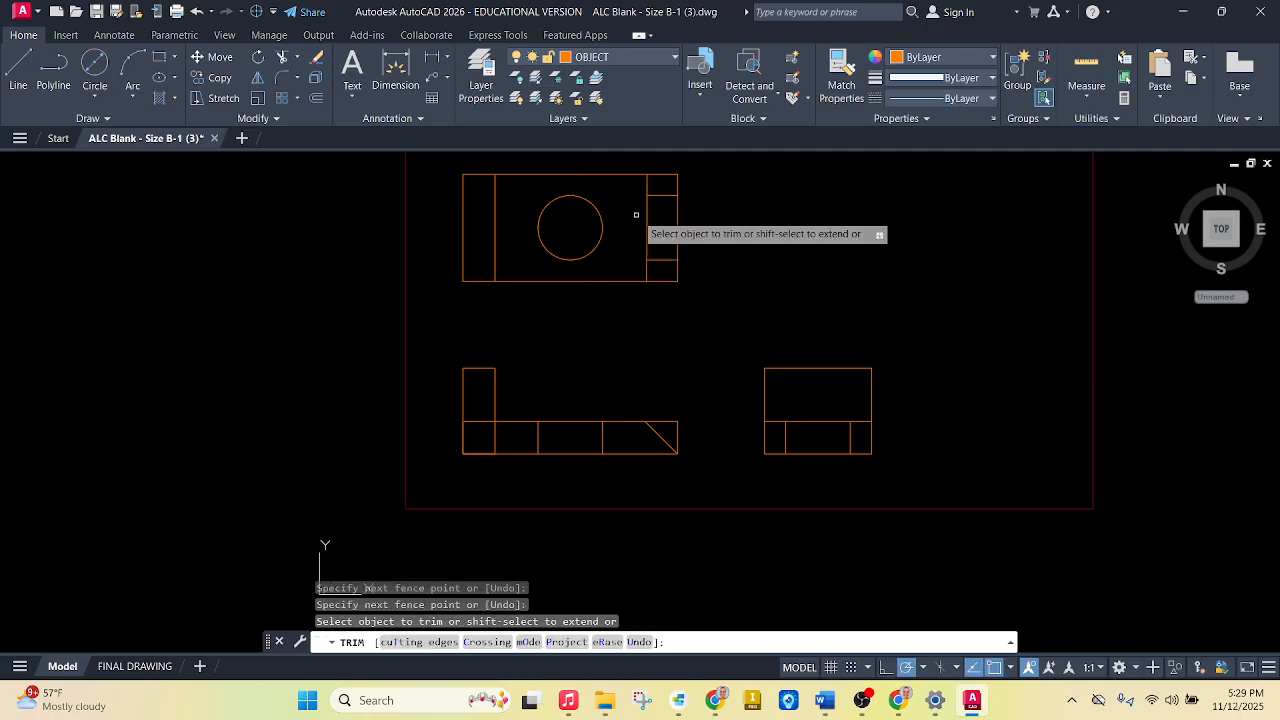
pyautogui.moveTo(662, 186); pyautogui.dragTo(662, 266)
# Trim the front view's inner lines at the L-shaped corner and the excess corner outside the angled edge.
pyautogui.scroll(2, 600, 438)
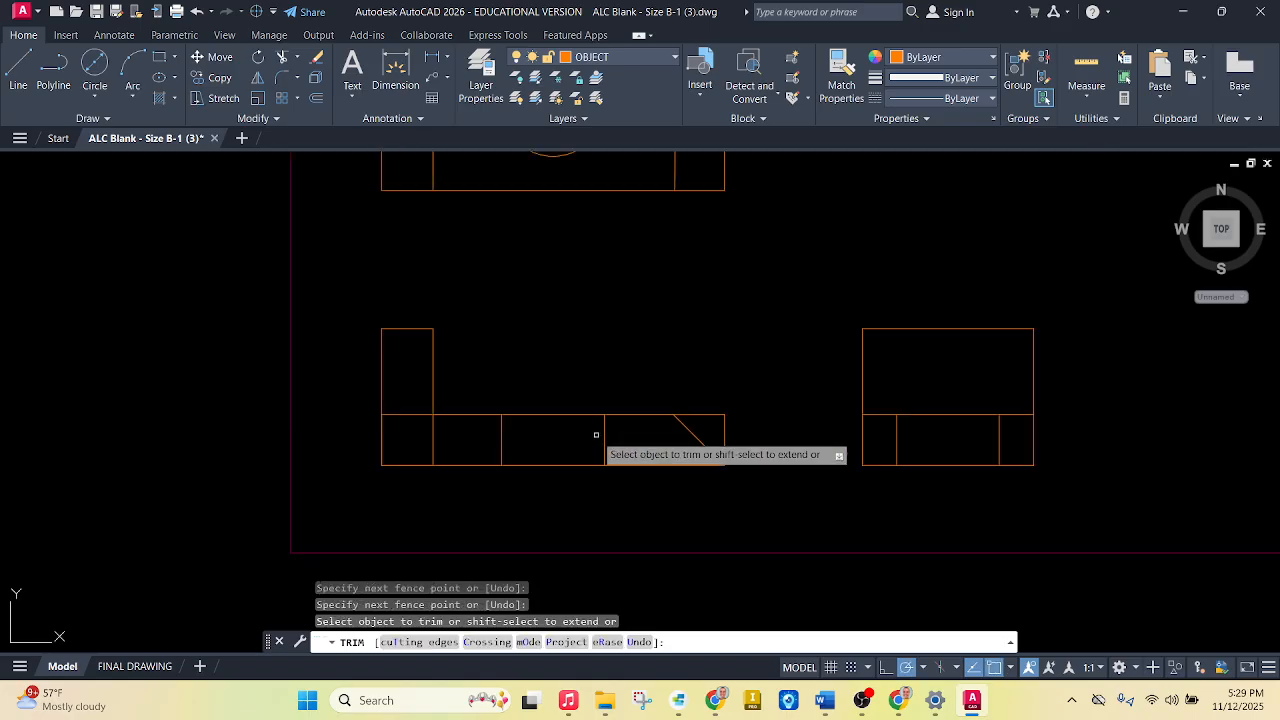
pyautogui.moveTo(408, 400); pyautogui.dragTo(443, 449)
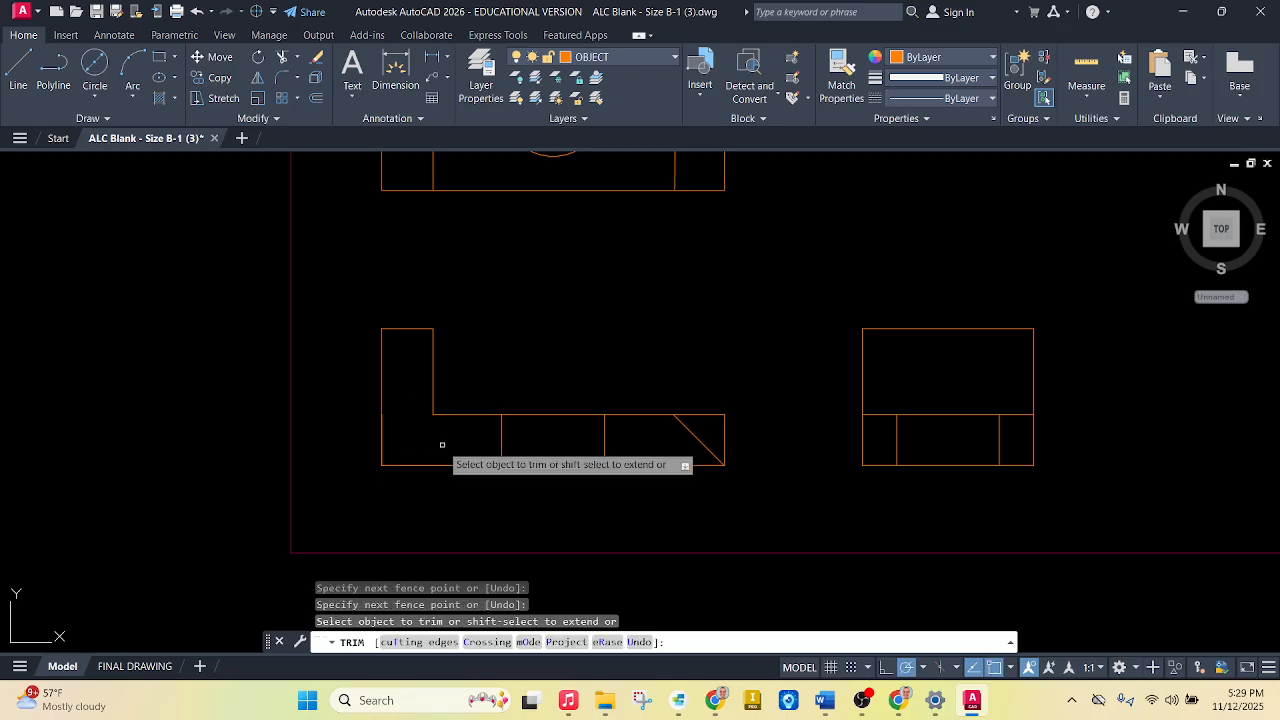
pyautogui.moveTo(709, 414)
pyautogui.mouseDown()
pyautogui.moveTo(700, 422)
pyautogui.moveTo(740, 430)
pyautogui.mouseUp()
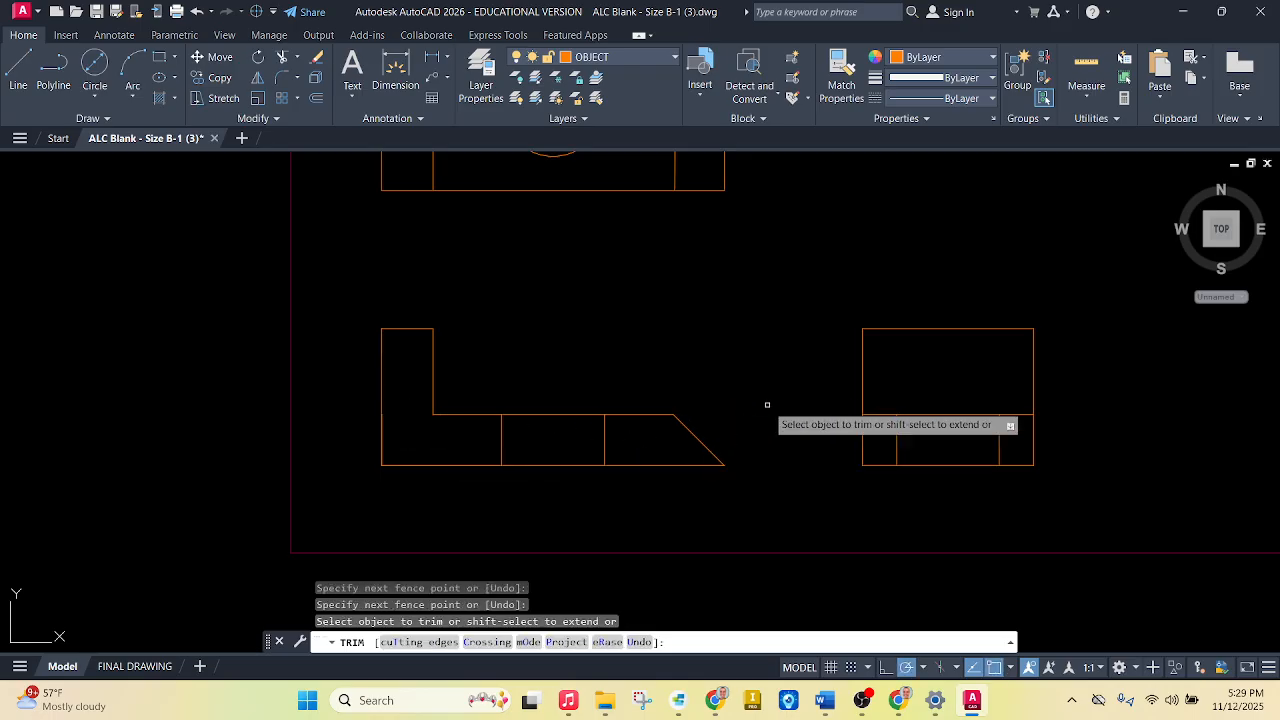
pyautogui.scroll(-4, 777, 391)
pyautogui.scroll(-1, 800, 360)
pyautogui.scroll(3, 760, 320)
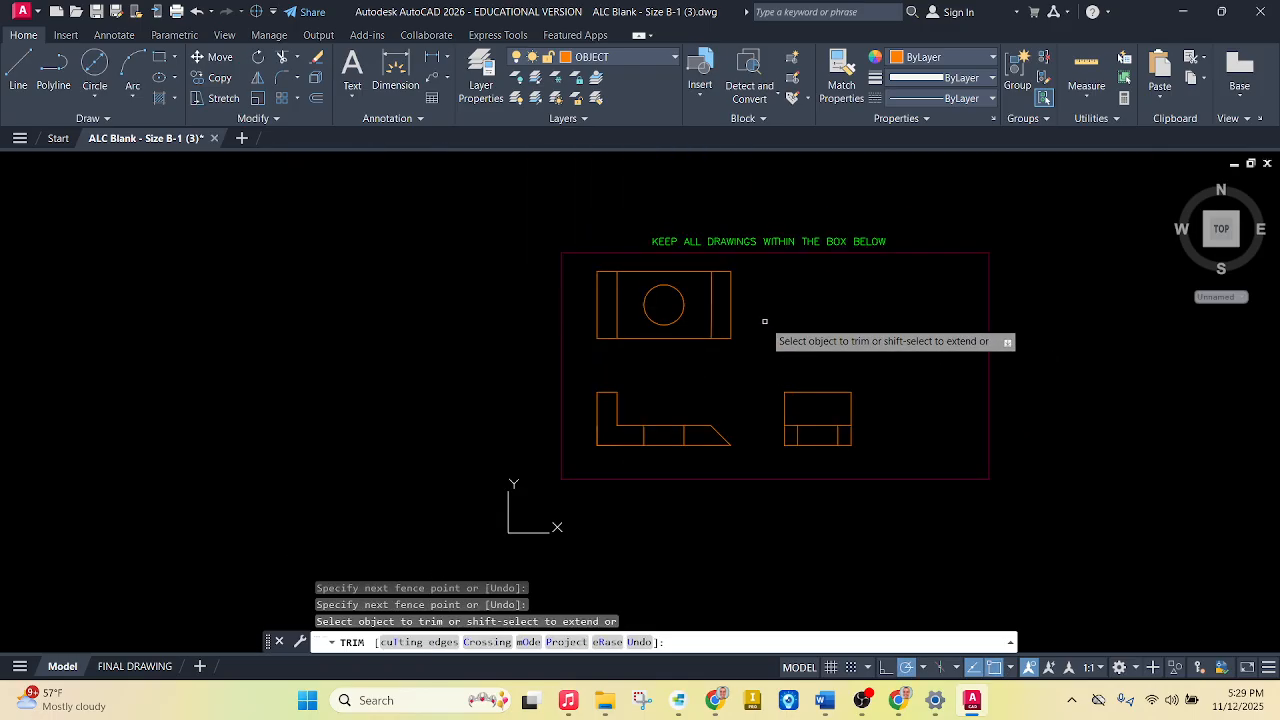
pyautogui.press('Escape')
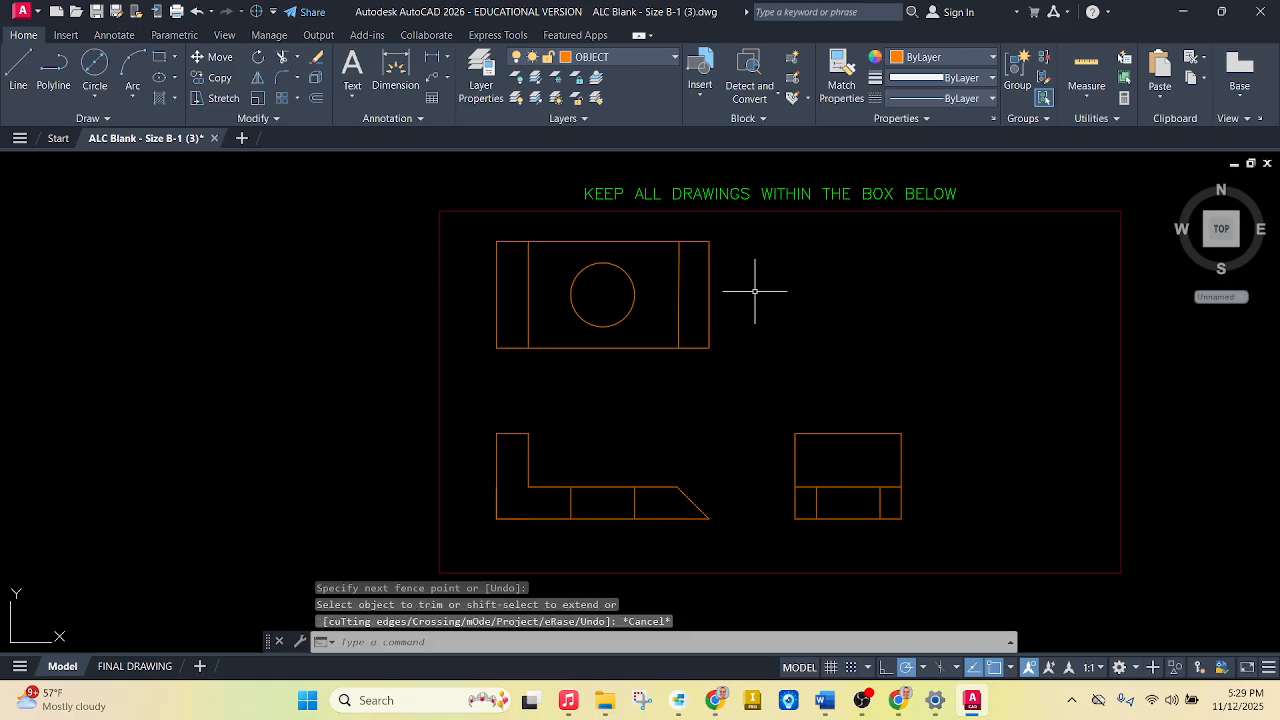
pyautogui.click(970, 702)
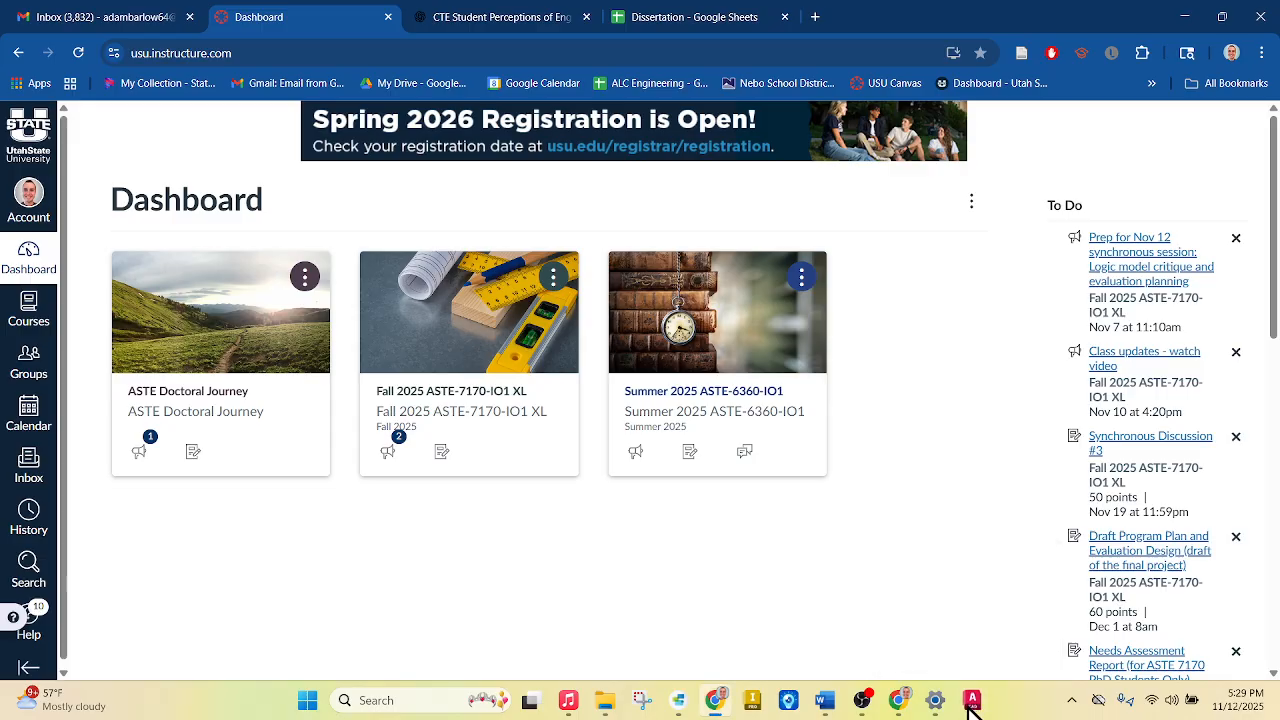
# Check the side view's hole layout in the AutoCAD Multiview Practice 1 PDF in Chrome, and return to AutoCAD to compare the three views.
pyautogui.click(970, 702)
pyautogui.click(899, 702)
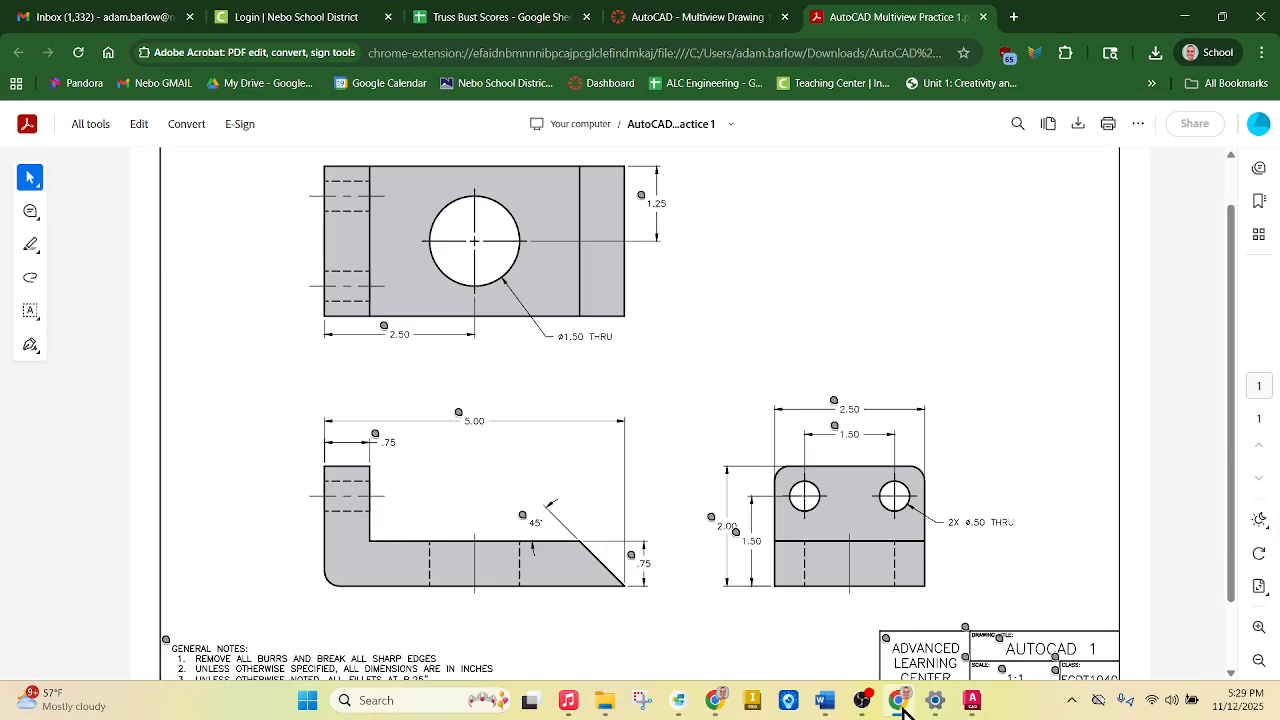
pyautogui.click(903, 702)
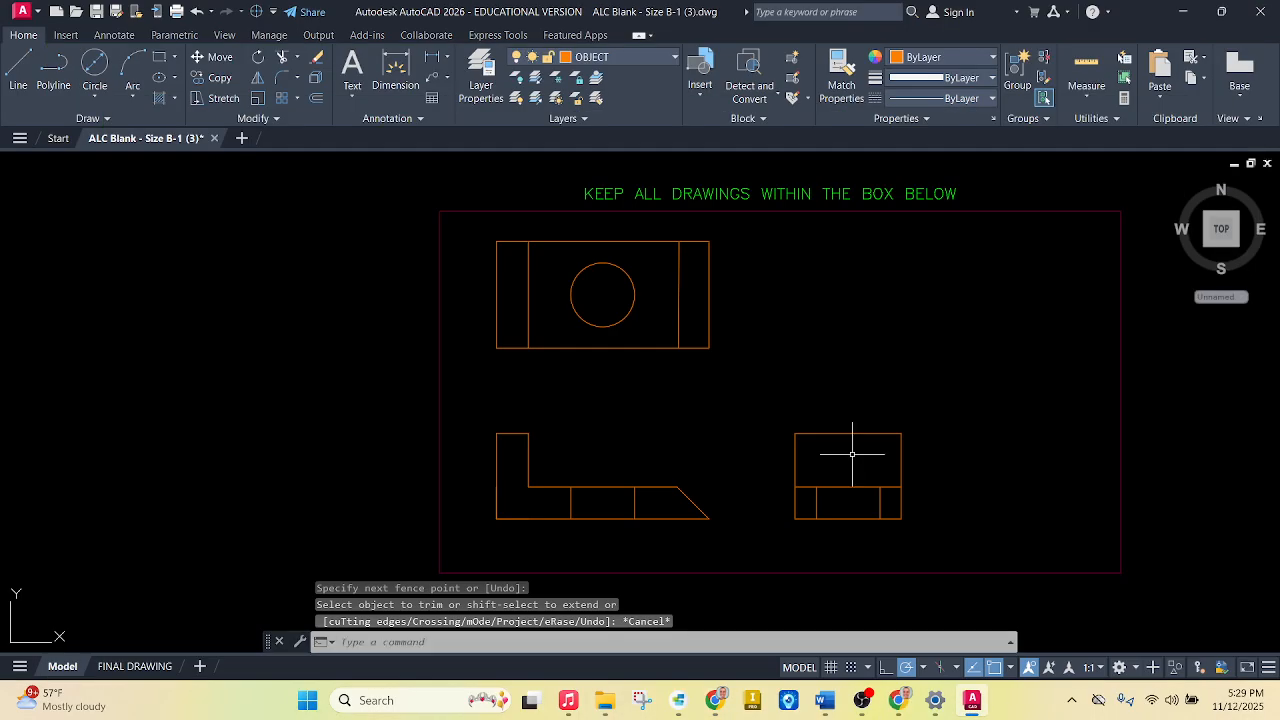
pyautogui.scroll(2, 846, 437)
pyautogui.scroll(-2, 845, 440)
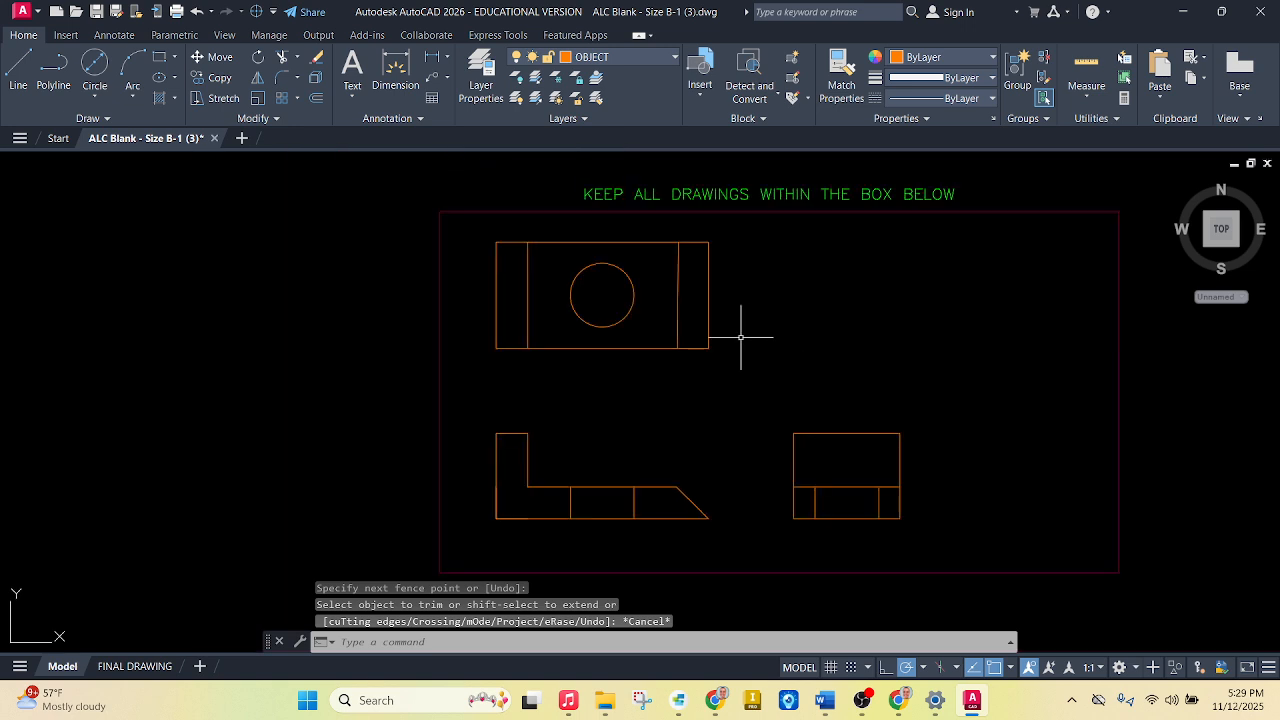
pyautogui.scroll(2, 557, 514)
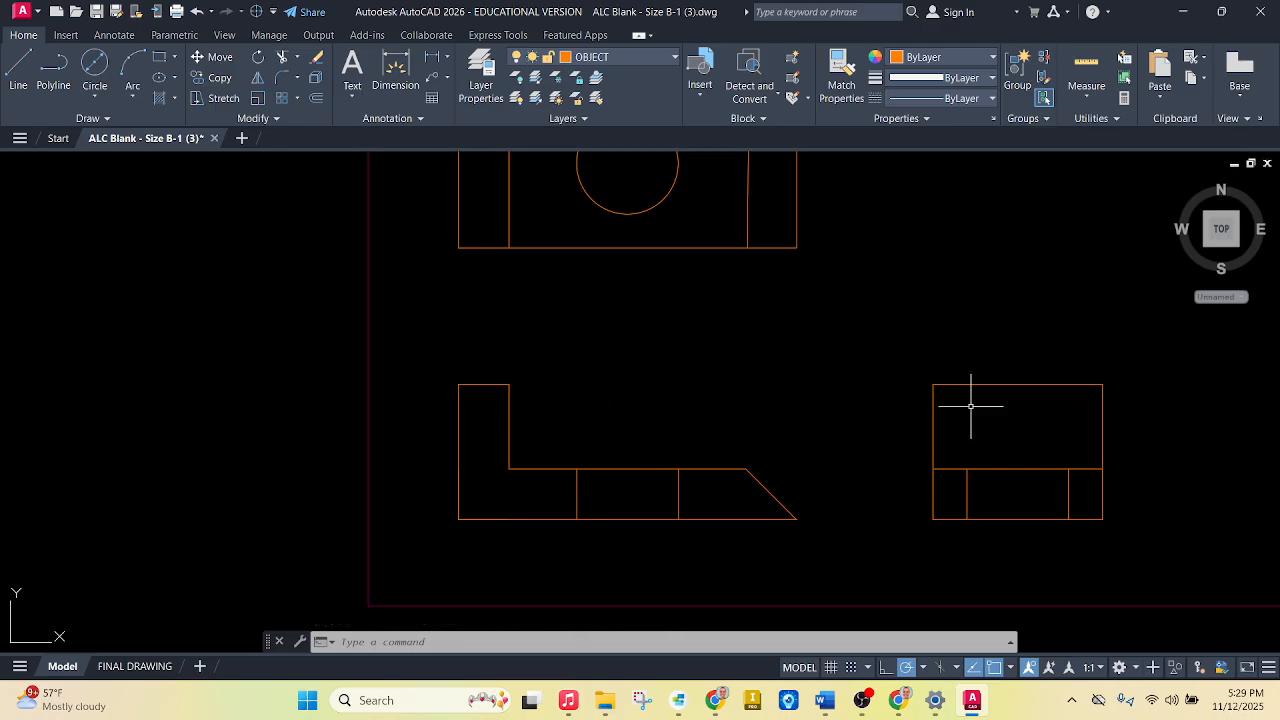
pyautogui.scroll(-2, 841, 432)
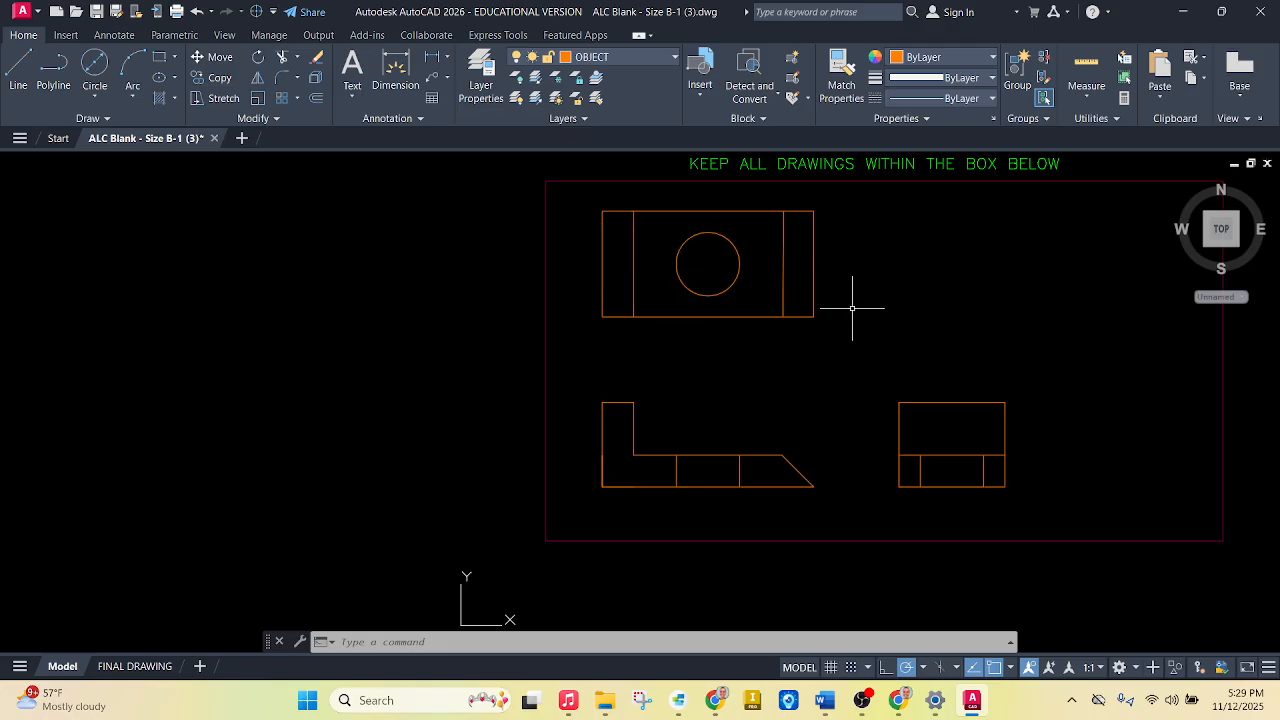
# Turn on the PROJECTION LINES layer while keeping OBJECT as the current layer.
pyautogui.click(675, 57)
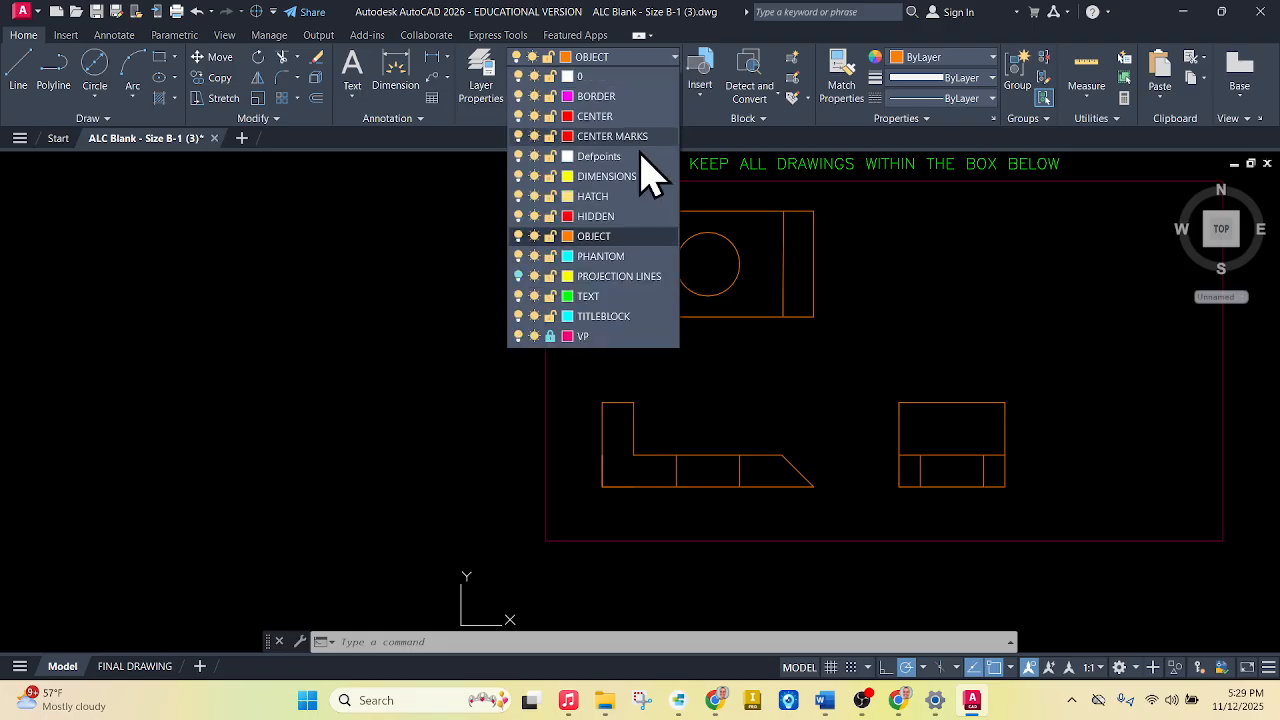
pyautogui.click(518, 276)
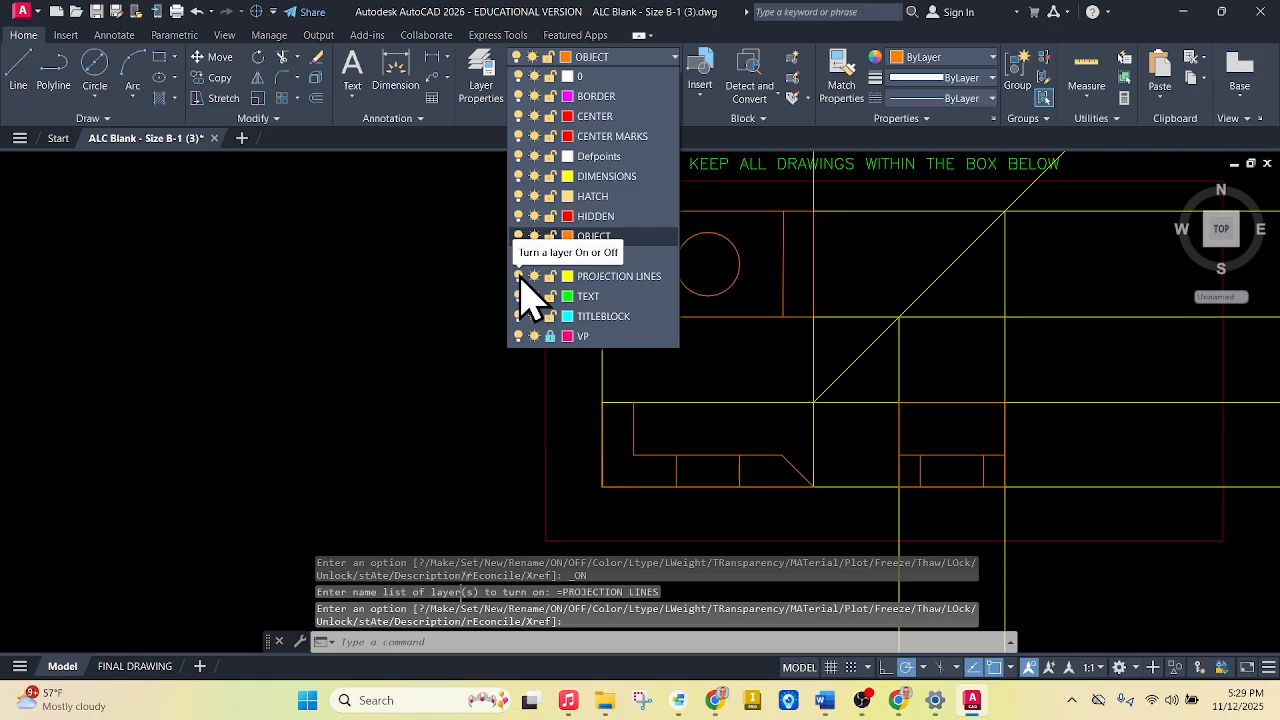
pyautogui.click(518, 276)
pyautogui.click(518, 276)
pyautogui.click(399, 322)
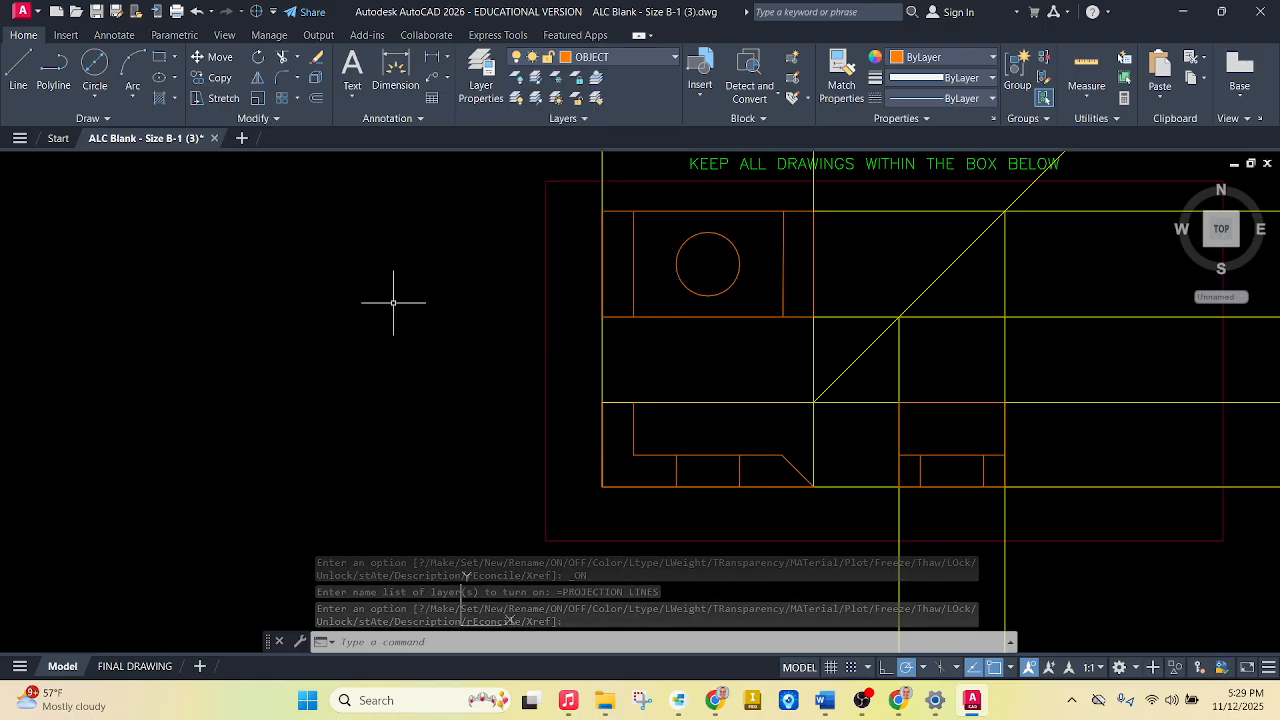
pyautogui.scroll(-2, 405, 307)
pyautogui.scroll(2, 649, 277)
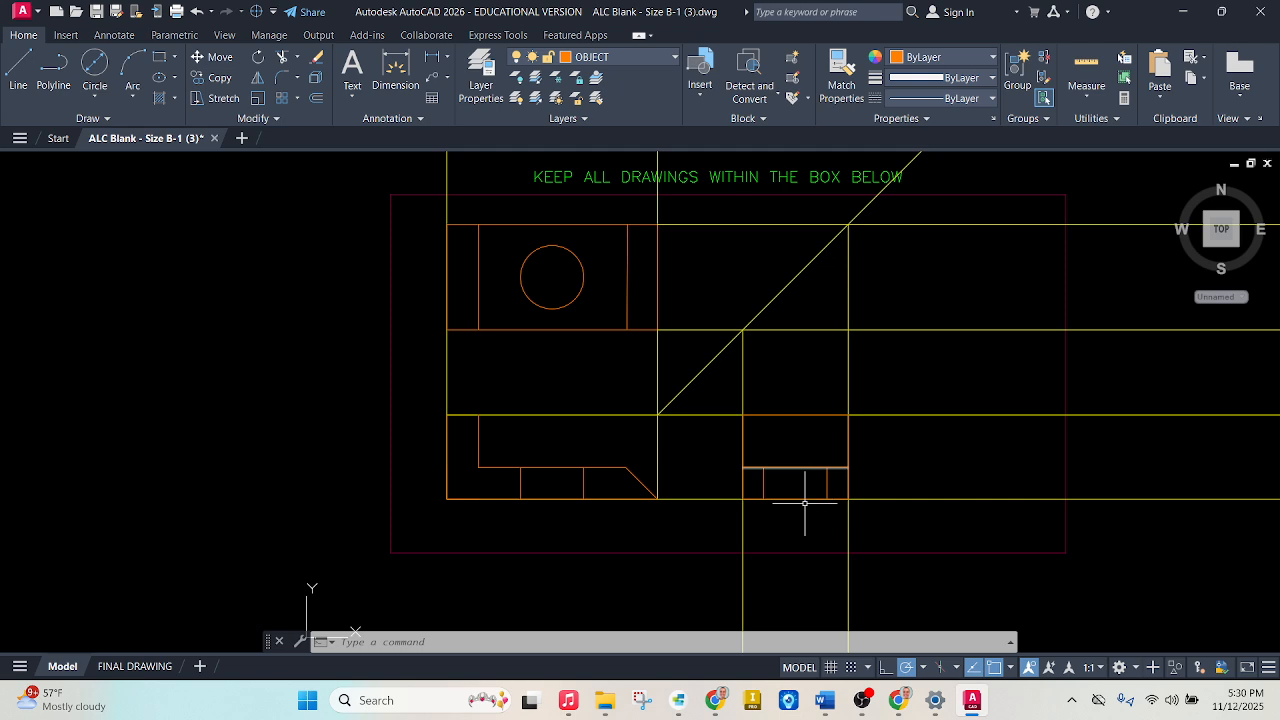
# Draw a line in the side view from its lower-left corner to the foot of the first hole line, continuing 1.5 vertically upward.
pyautogui.scroll(2, 824, 457)
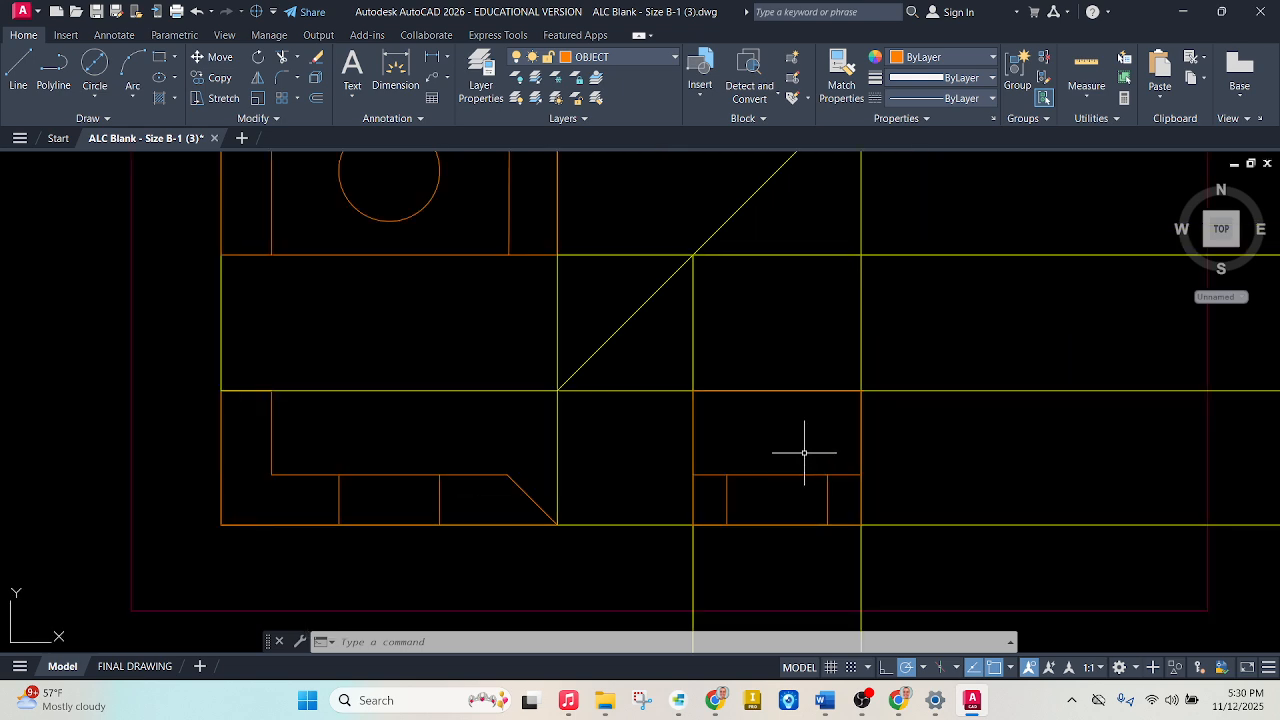
pyautogui.click(96, 68)
pyautogui.click(24, 82)
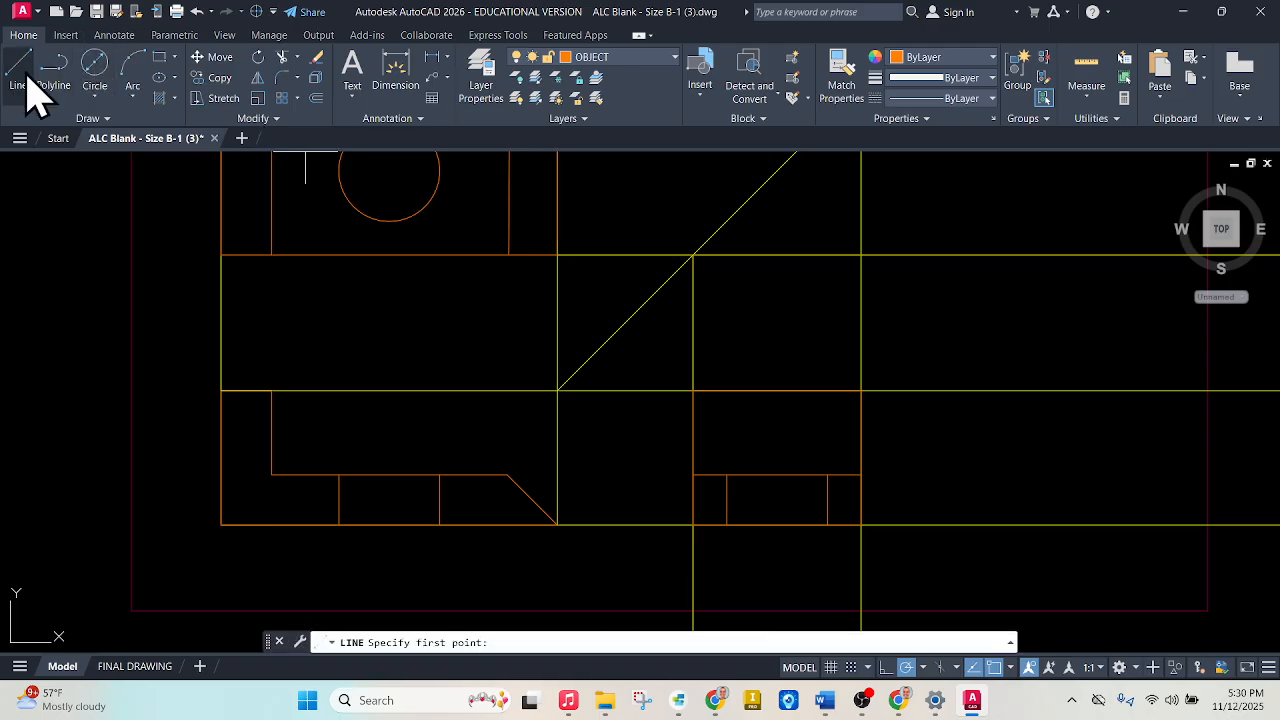
pyautogui.click(693, 525)
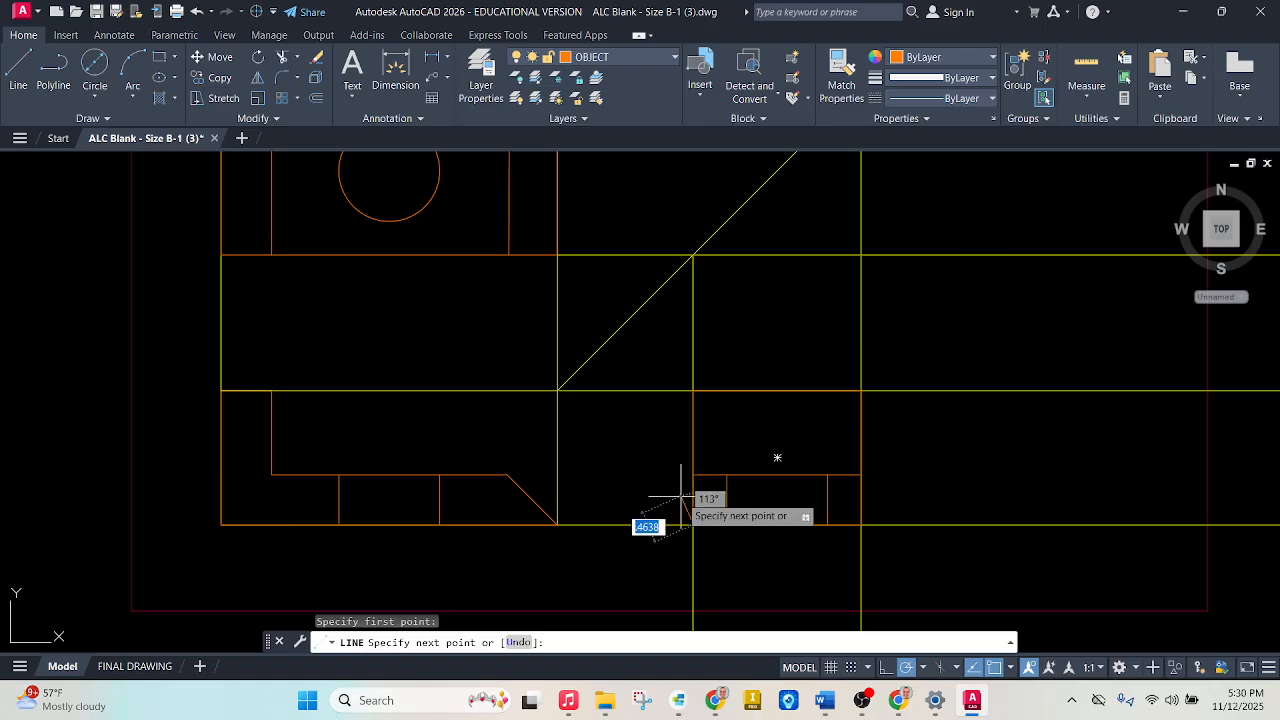
pyautogui.scroll(4, 726, 524)
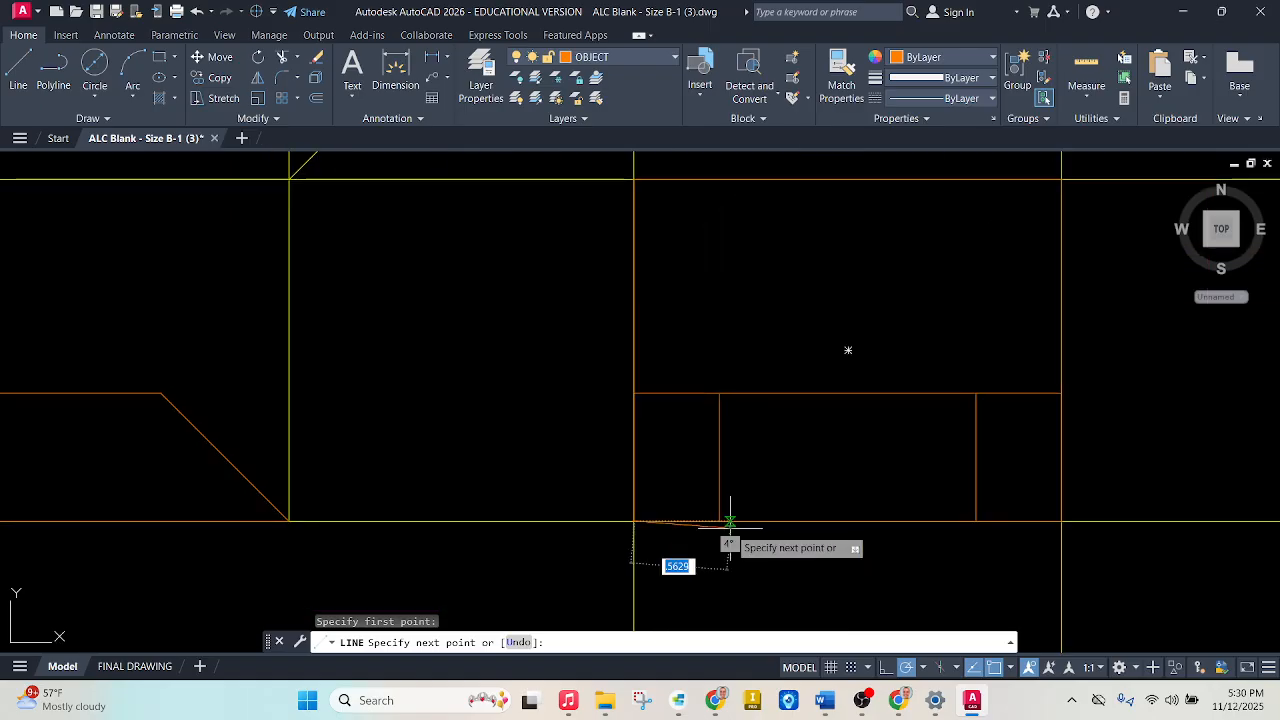
pyautogui.click(719, 520)
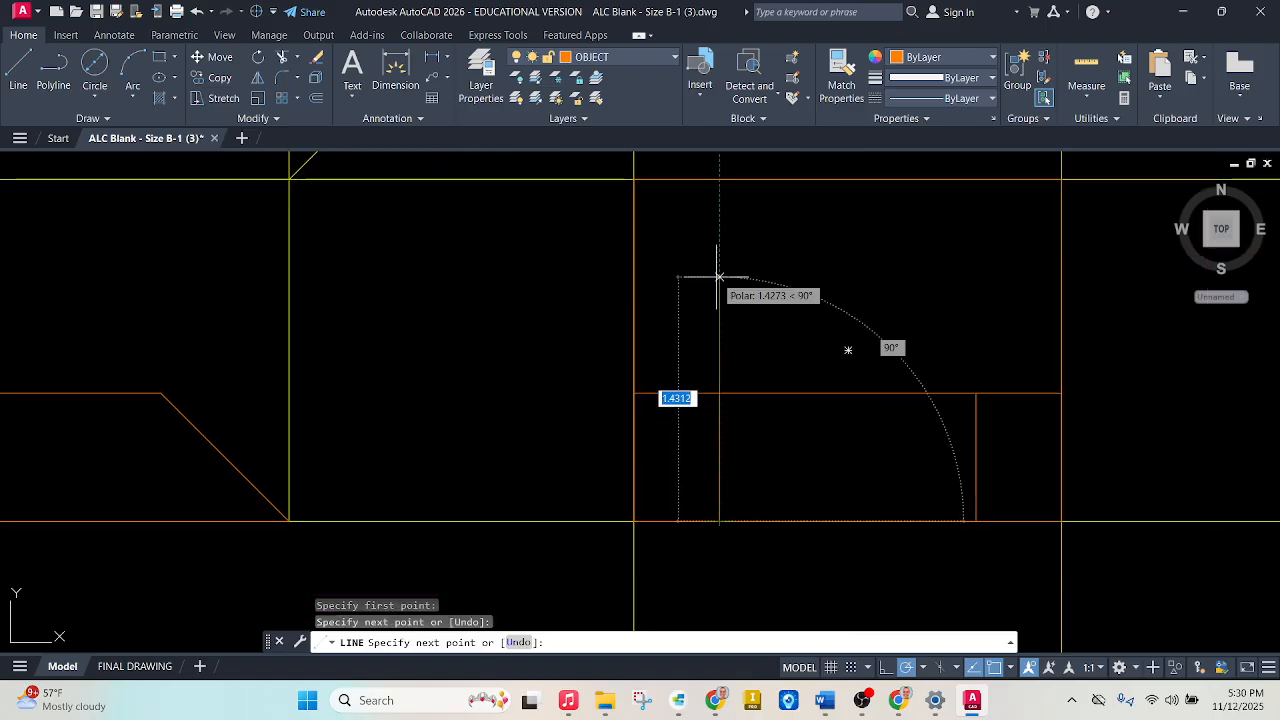
pyautogui.write('1.5')
pyautogui.press('Return')
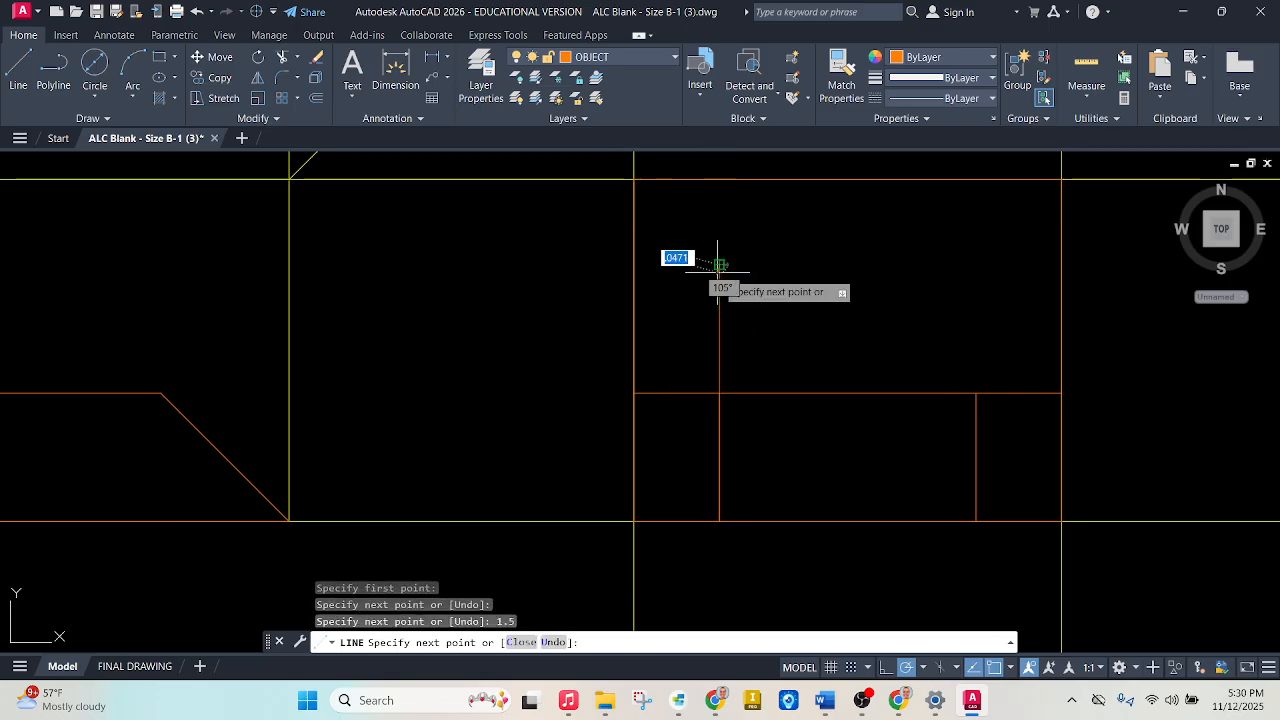
# Draw a circle of diameter .5 centred on the upper end of the 1.5 vertical line in the side view.
pyautogui.click(95, 68)
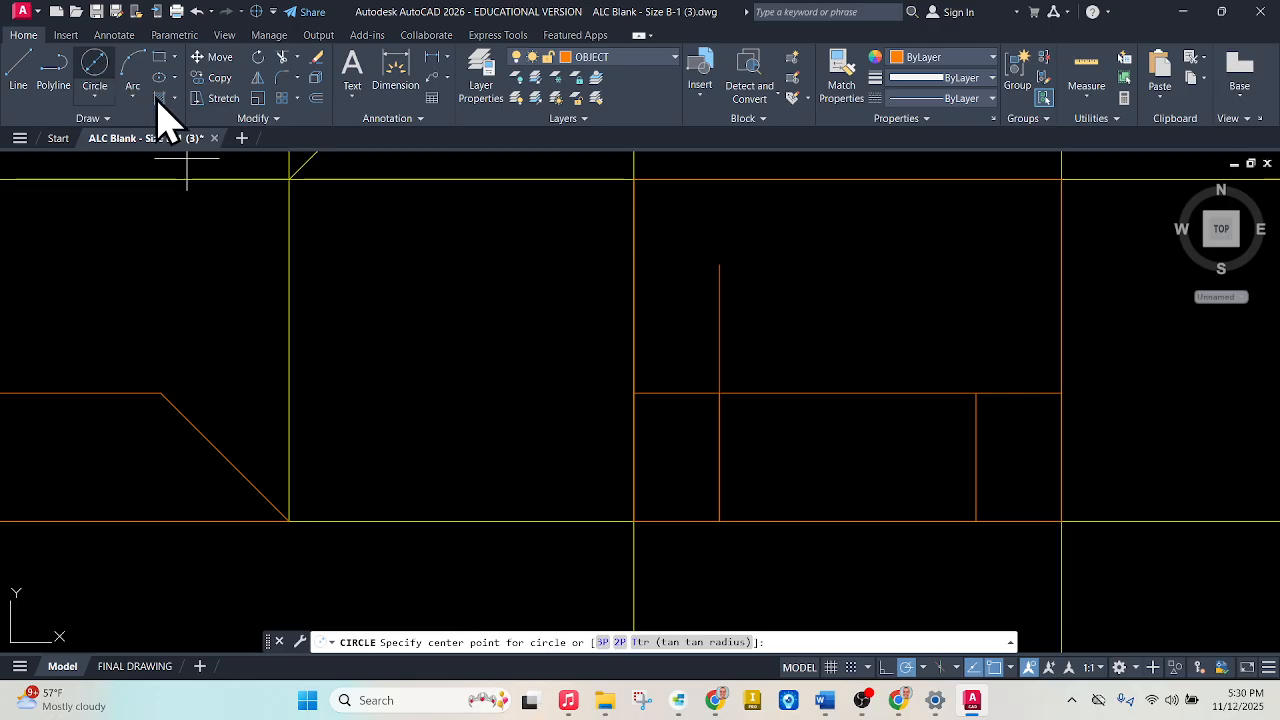
pyautogui.click(719, 263)
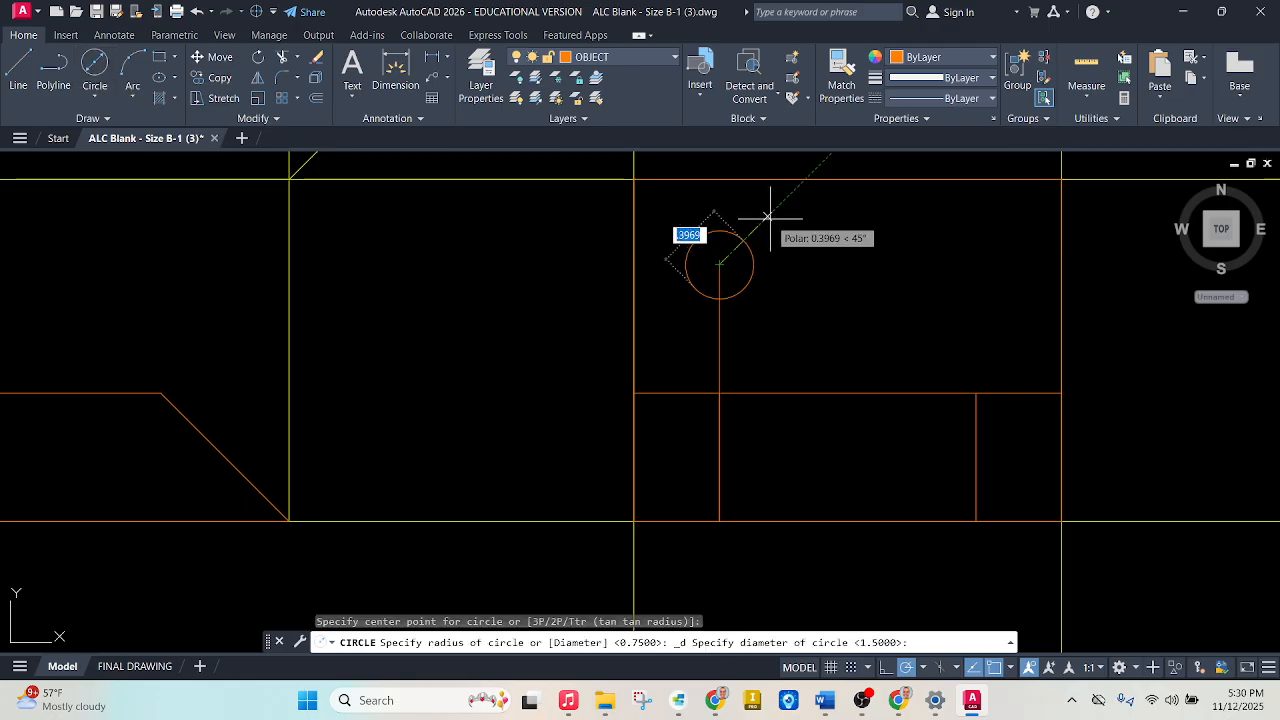
pyautogui.write('.5')
pyautogui.press('Return')
pyautogui.scroll(-4, 508, 396)
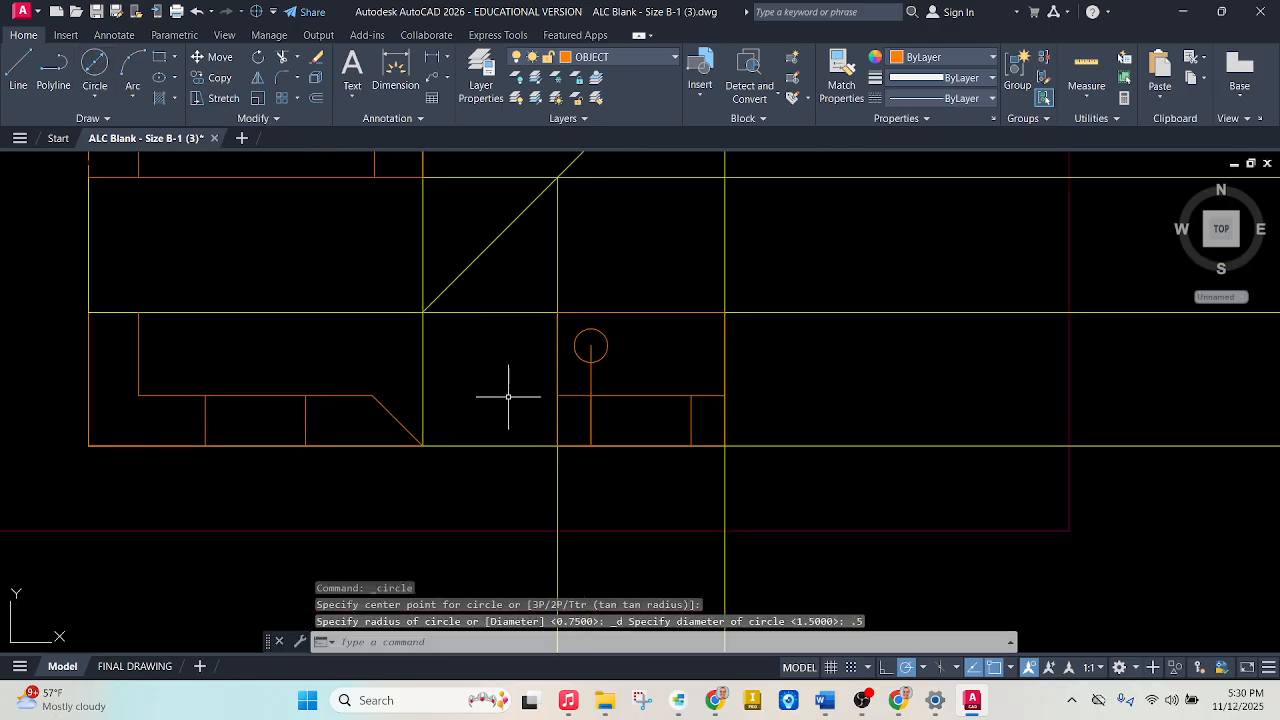
# Check the side view's two holes in the reference PDF in Chrome, and delete the vertical locating line below the circle in AutoCAD.
pyautogui.click(903, 703)
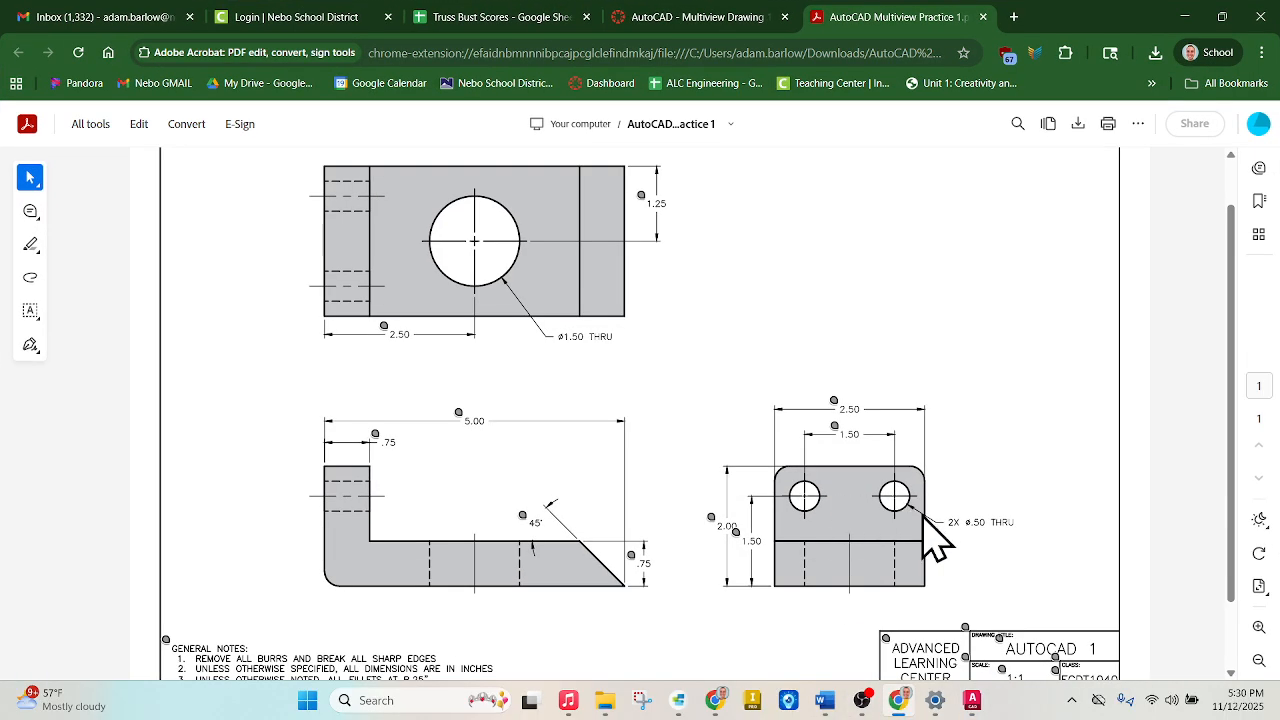
pyautogui.click(903, 700)
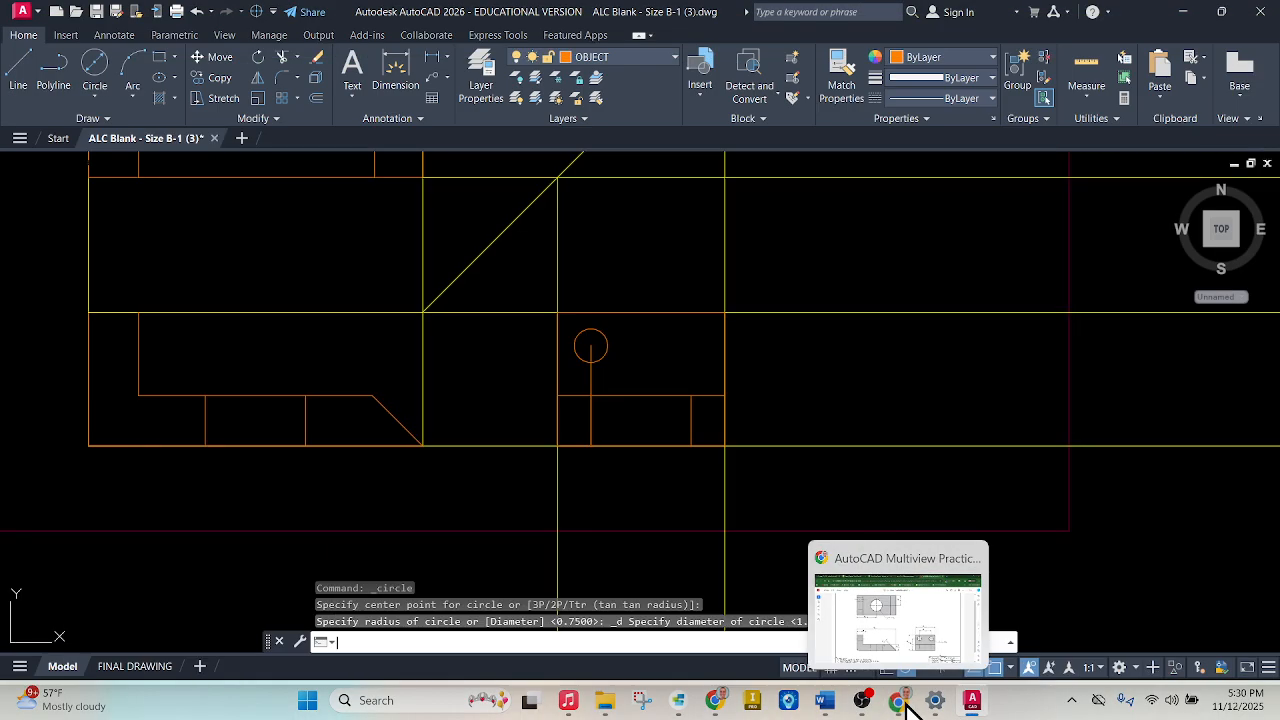
pyautogui.scroll(2, 614, 347)
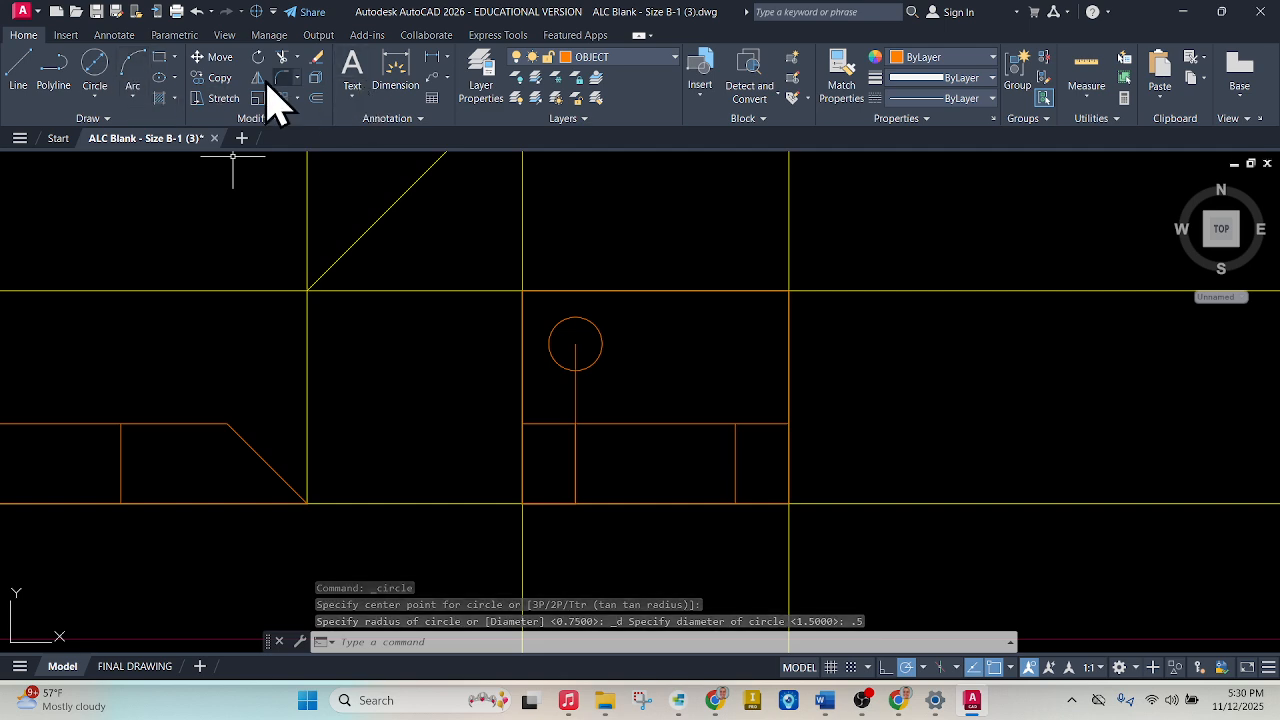
pyautogui.click(575, 396)
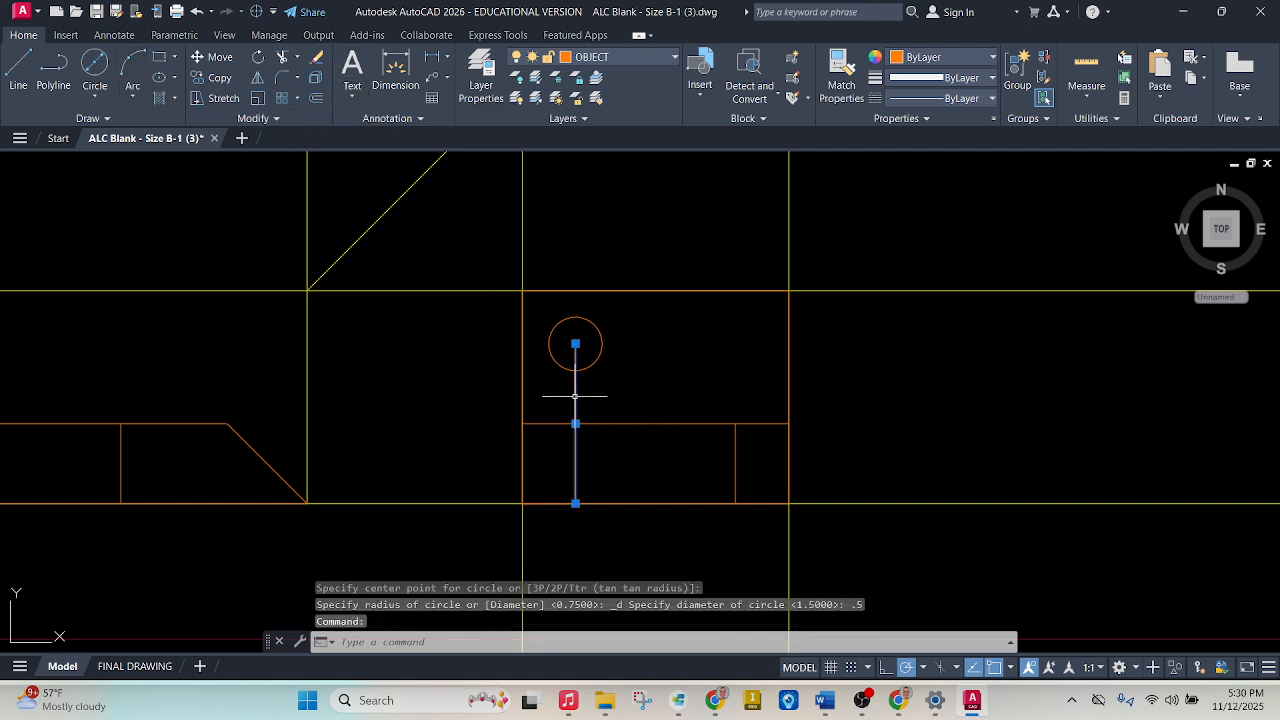
pyautogui.press('Delete')
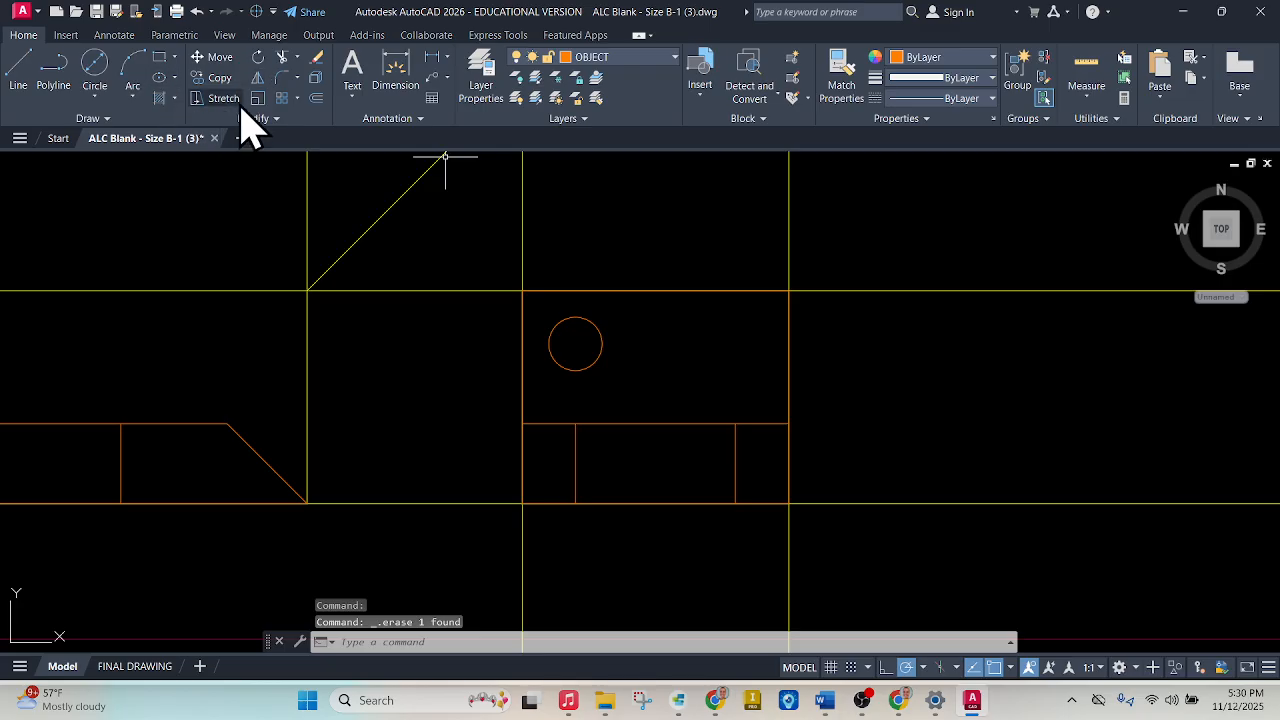
# Mirror the small circle about the side view's vertical centreline through the upper edge's midpoint, keeping the source circle.
pyautogui.click(257, 77)
pyautogui.click(601, 330)
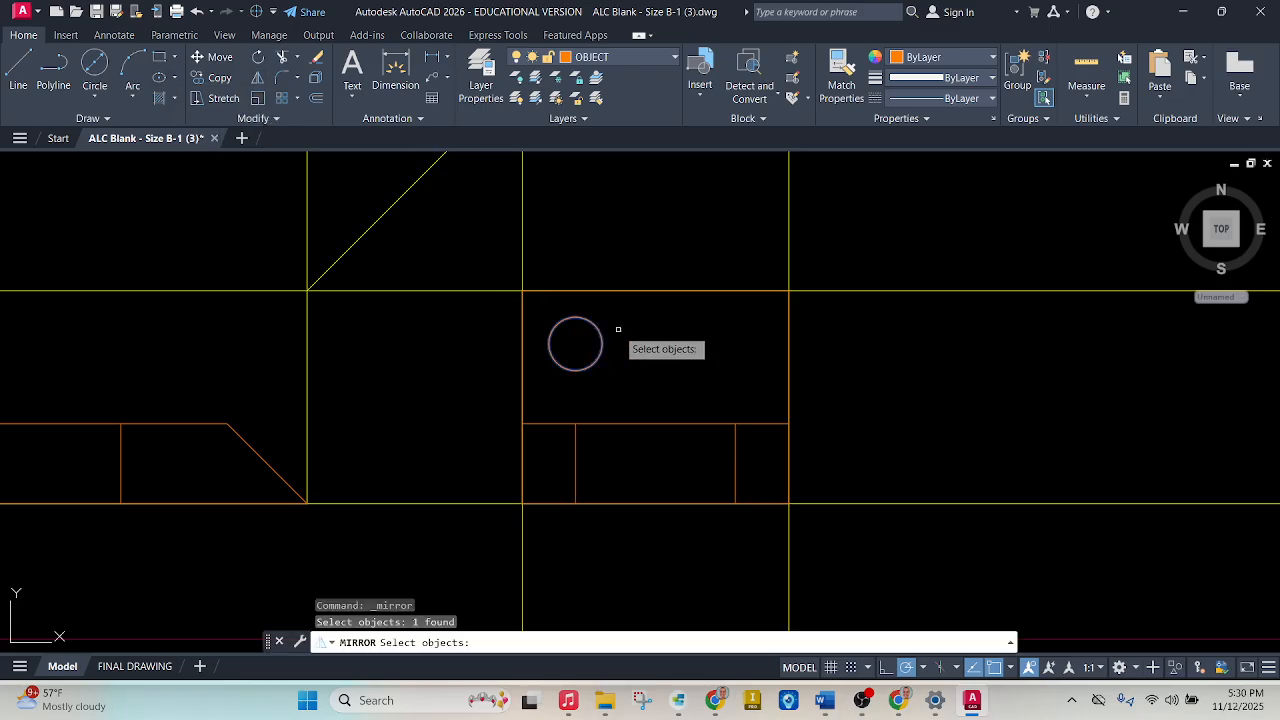
pyautogui.press('Return')
pyautogui.click(655, 291)
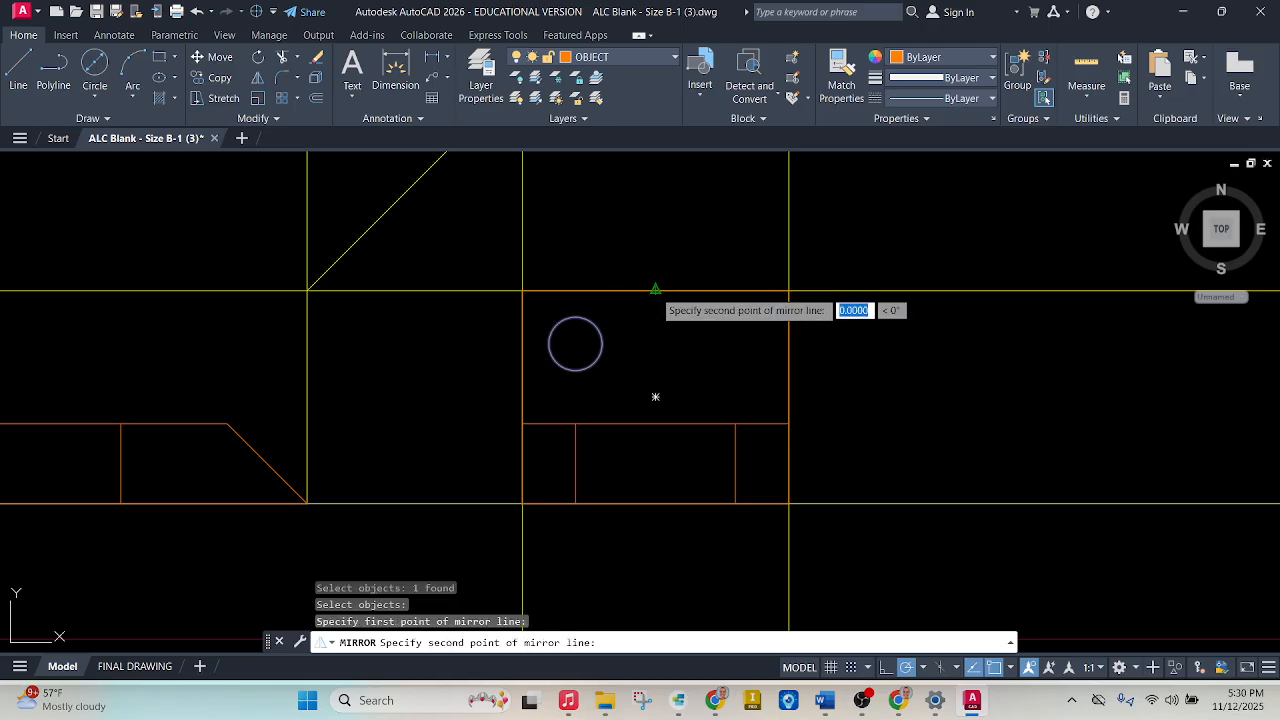
pyautogui.click(655, 397)
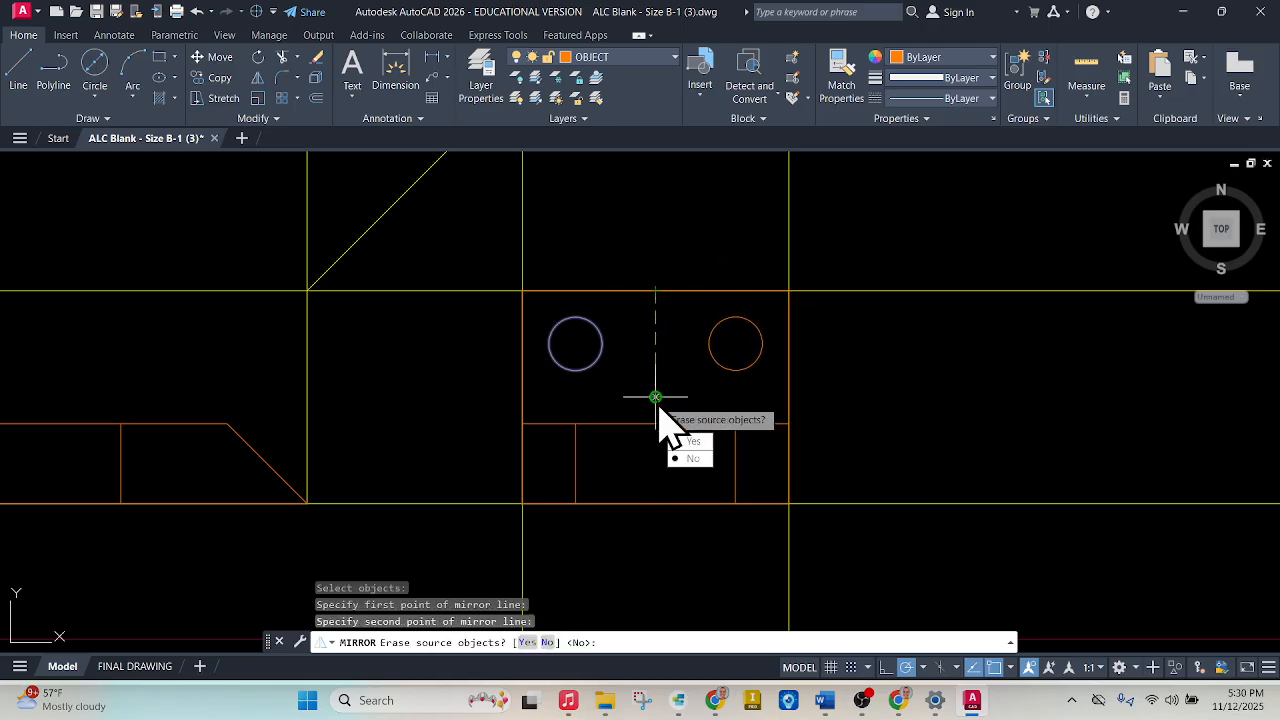
pyautogui.press('Return')
pyautogui.press('Escape')
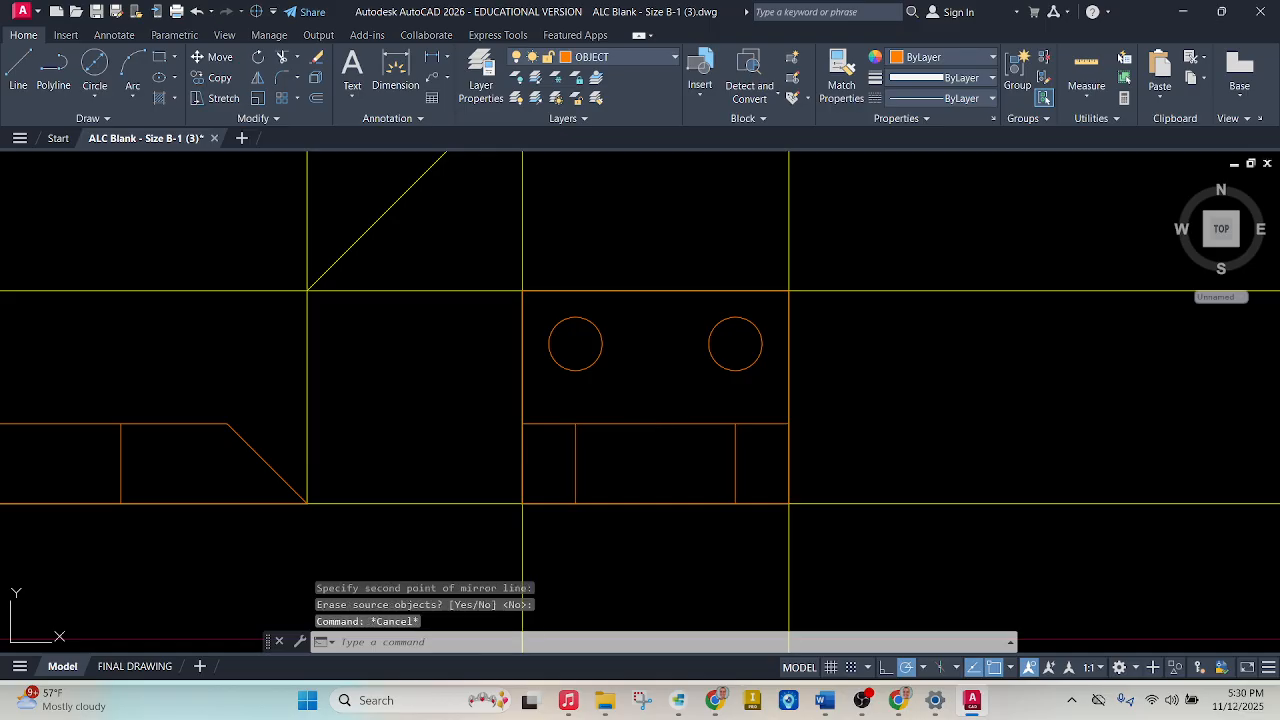
# Draw a vertical line from the centre of the side view's left circle up past the circle's top.
pyautogui.scroll(-2, 694, 414)
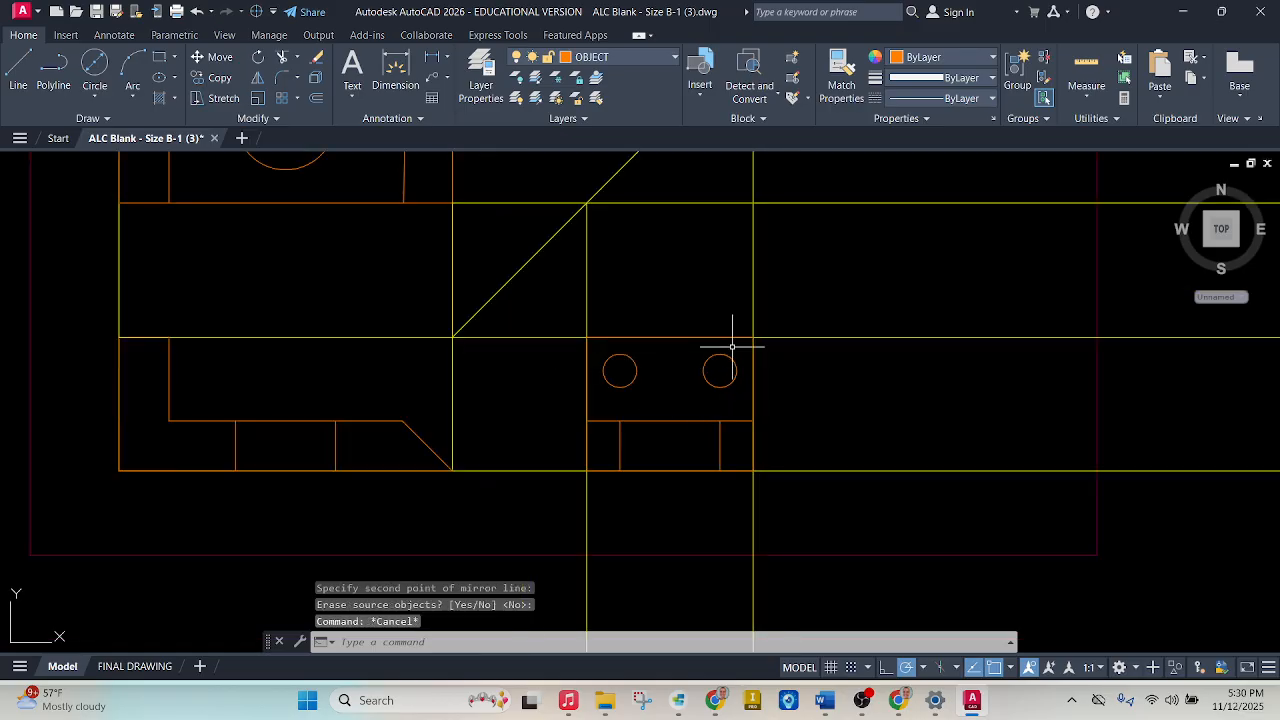
pyautogui.scroll(2, 667, 354)
pyautogui.scroll(-2, 664, 356)
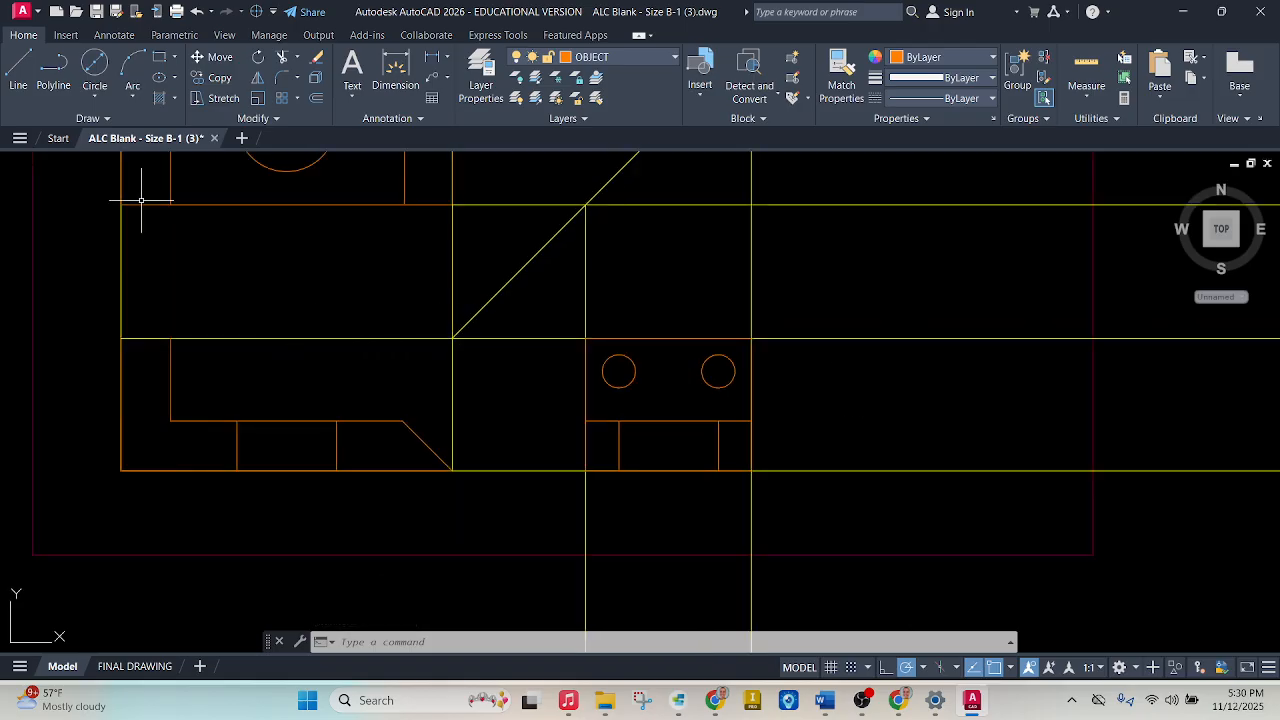
pyautogui.click(20, 60)
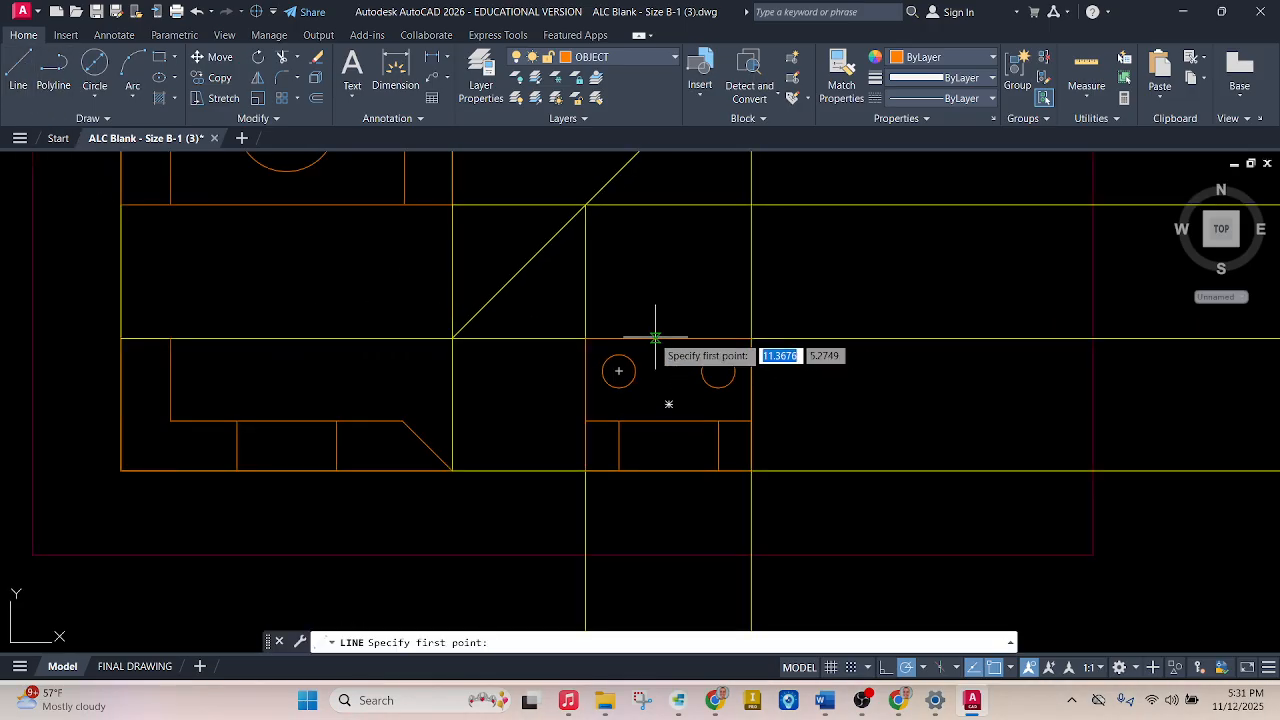
pyautogui.click(618, 372)
pyautogui.scroll(5, 615, 352)
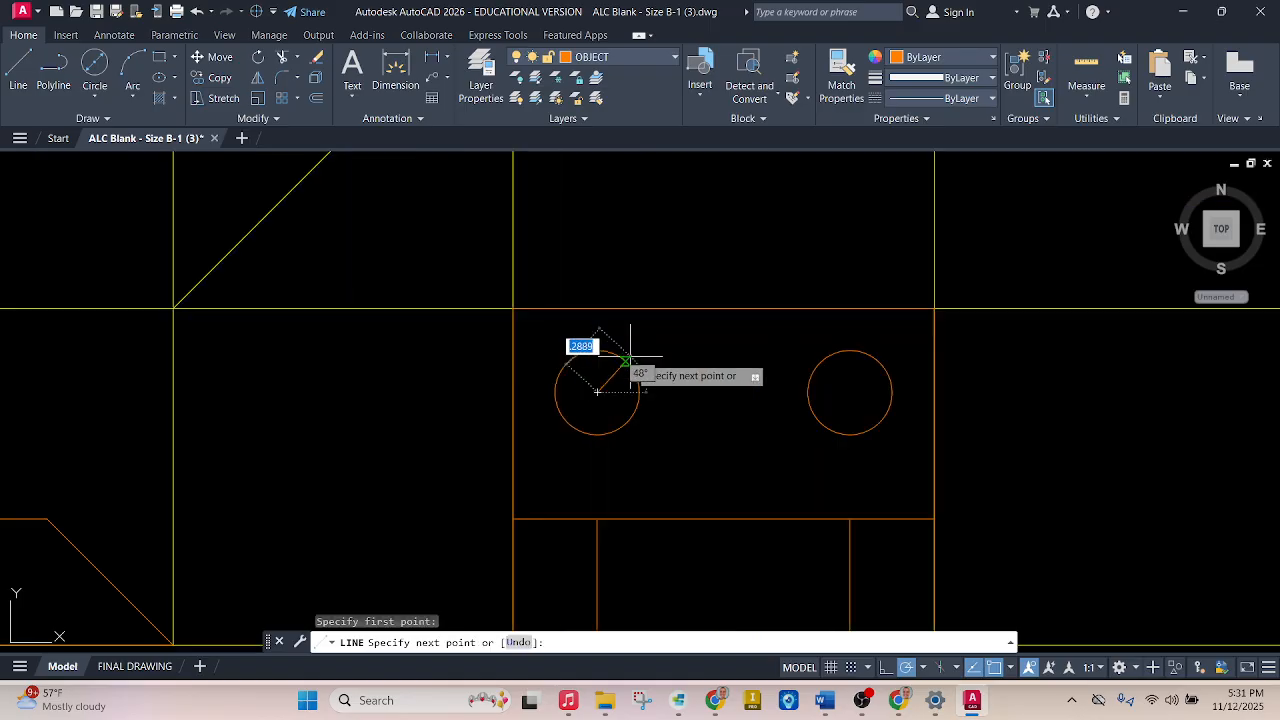
pyautogui.click(576, 312)
pyautogui.press('Escape')
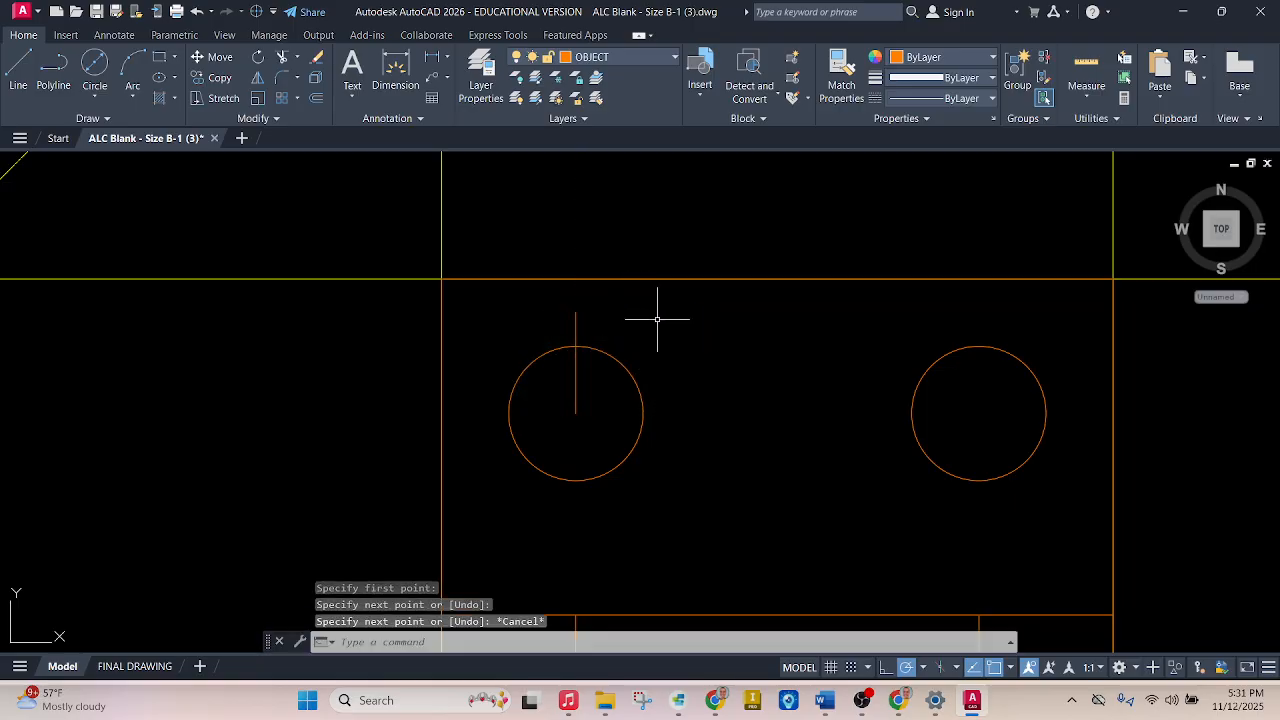
# Project a horizontal line from the top quadrant of the side view's left circle to the front view's left edge.
pyautogui.press('Return')
pyautogui.click(576, 345)
pyautogui.scroll(-5, 777, 363)
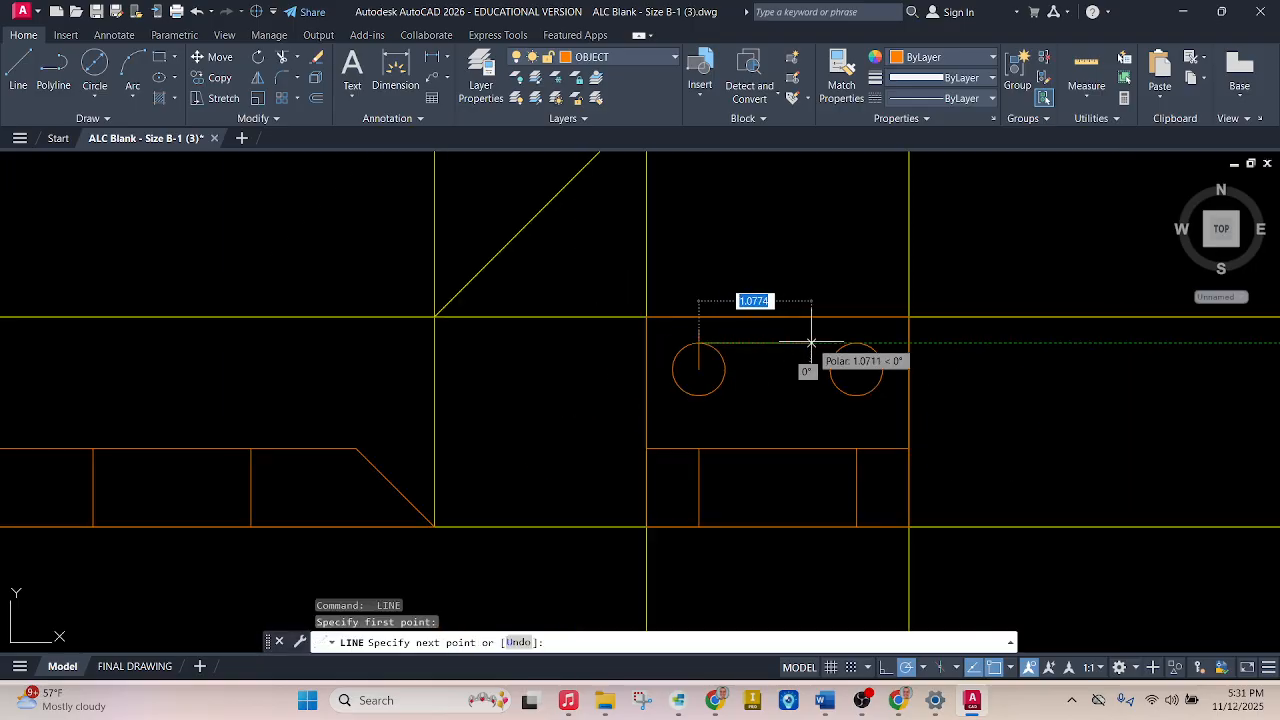
pyautogui.scroll(5, 910, 355)
pyautogui.scroll(-6, 912, 342)
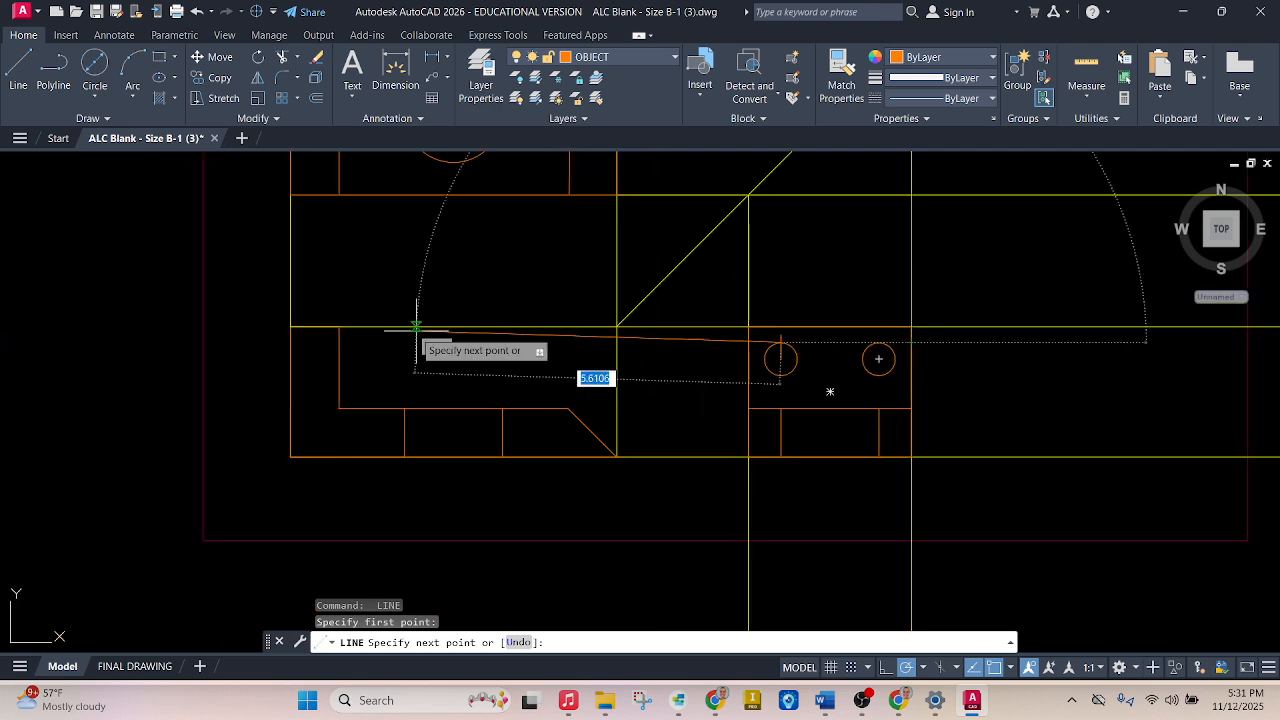
pyautogui.click(293, 343)
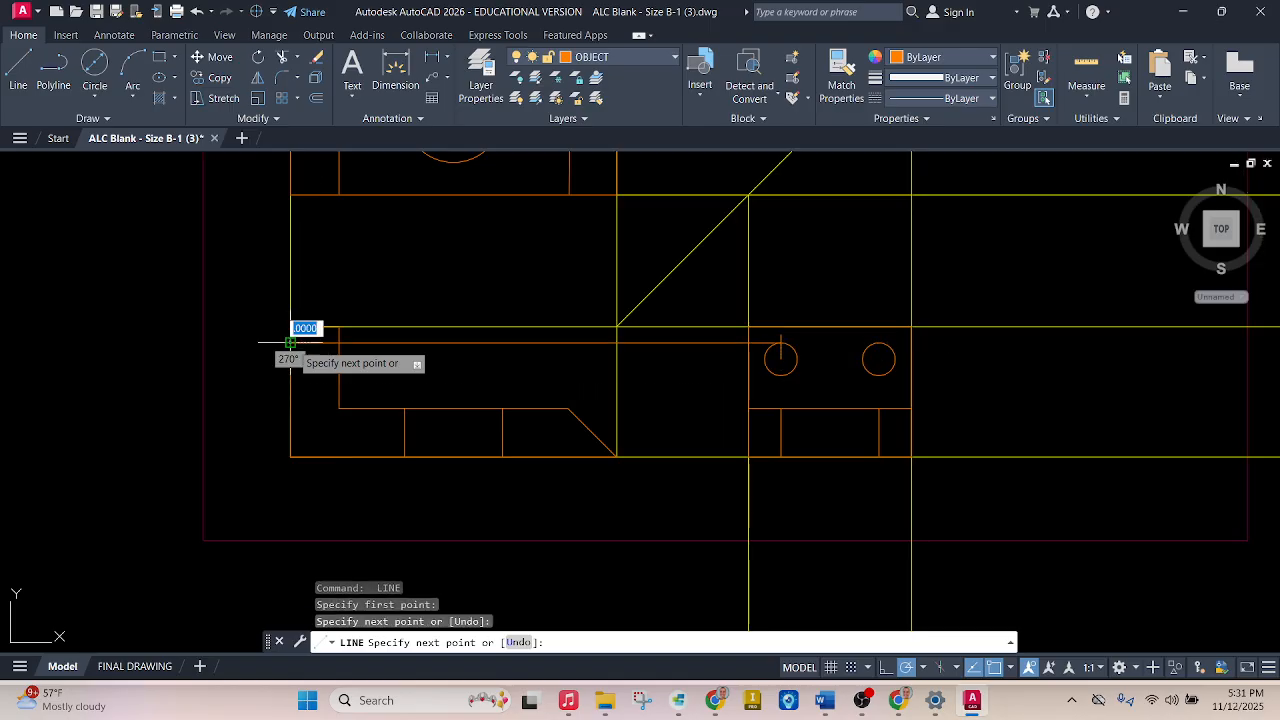
# Continue the line 0.5 down the front view's left edge, then horizontally back to the bottom of the side view's left circle.
pyautogui.scroll(2, 290, 362)
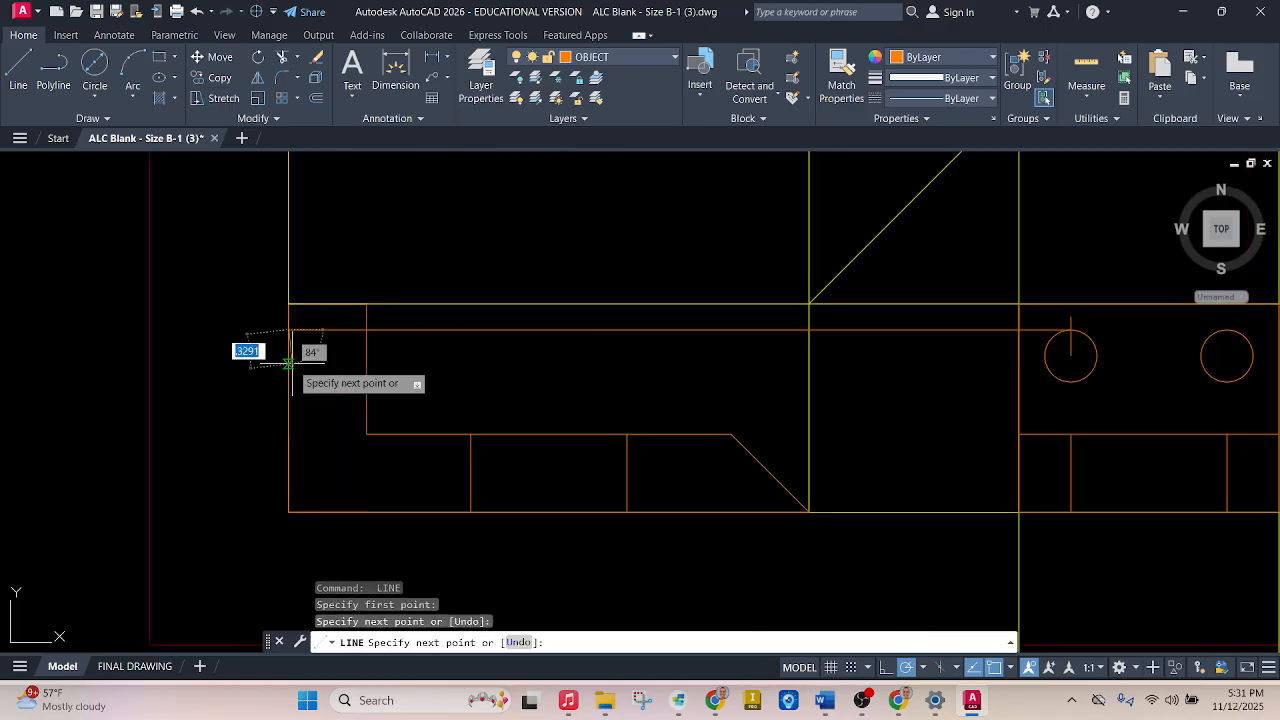
pyautogui.write('.5')
pyautogui.press('Return')
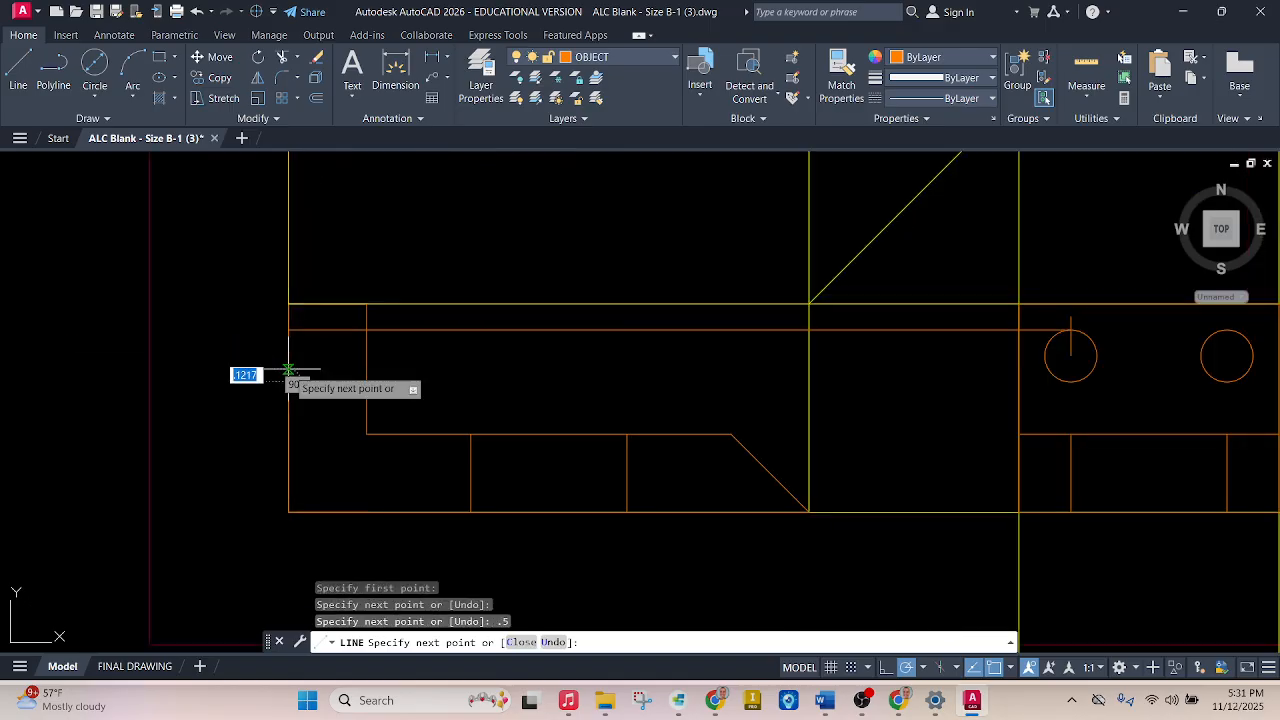
pyautogui.click(1068, 380)
pyautogui.press('Escape')
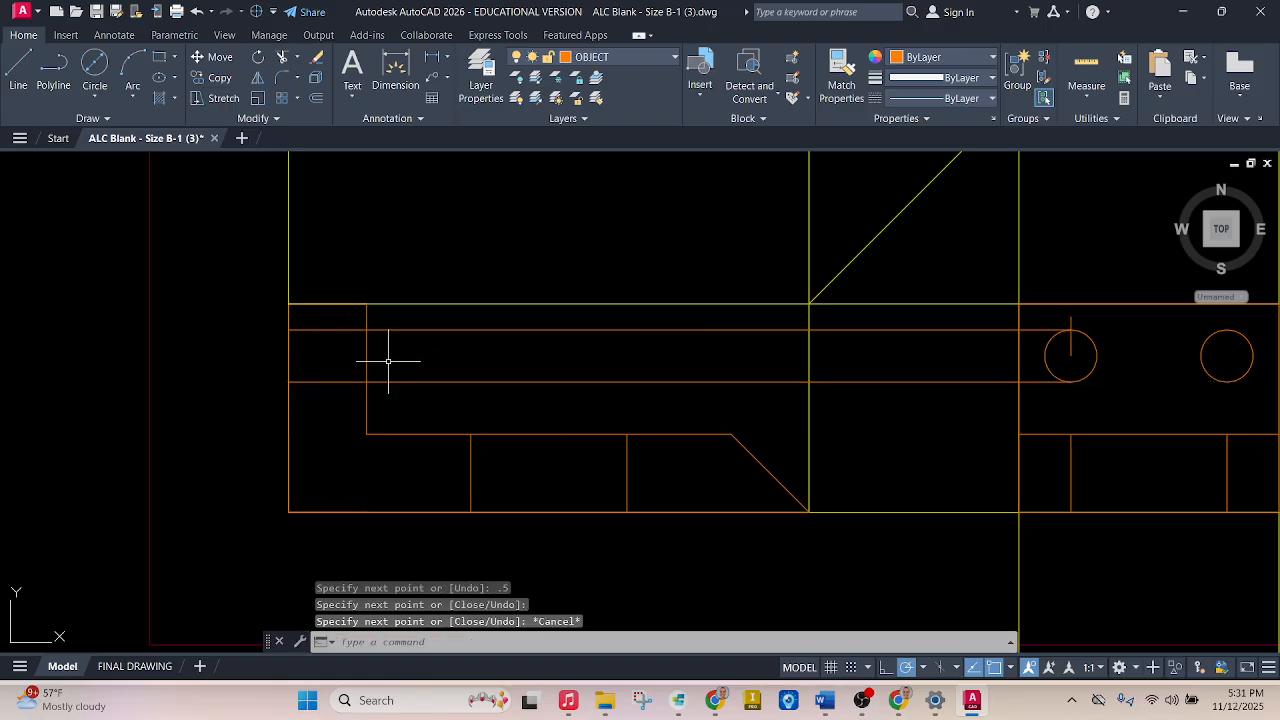
# Trim both hole projection lines between the front and side views and beyond the front view's upright section.
pyautogui.scroll(-1, 388, 361)
pyautogui.scroll(1, 748, 345)
pyautogui.scroll(-1, 748, 345)
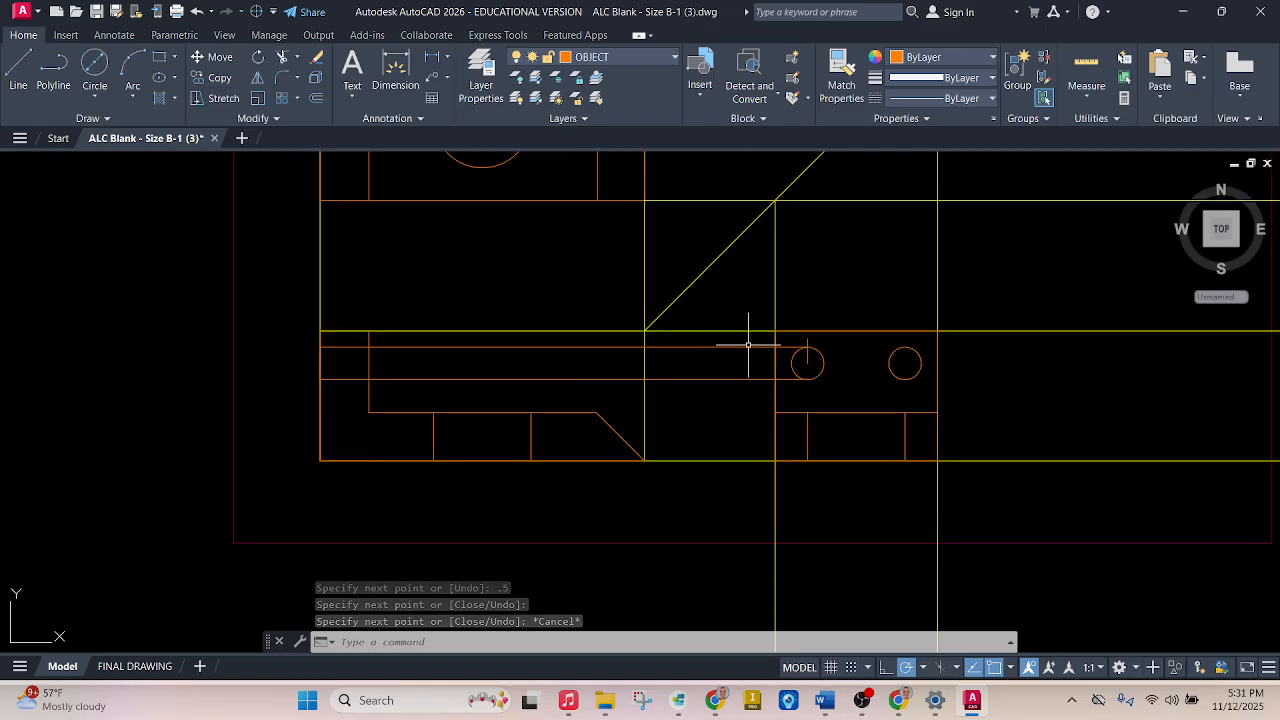
pyautogui.scroll(-2, 748, 345)
pyautogui.scroll(1, 751, 277)
pyautogui.scroll(1, 773, 416)
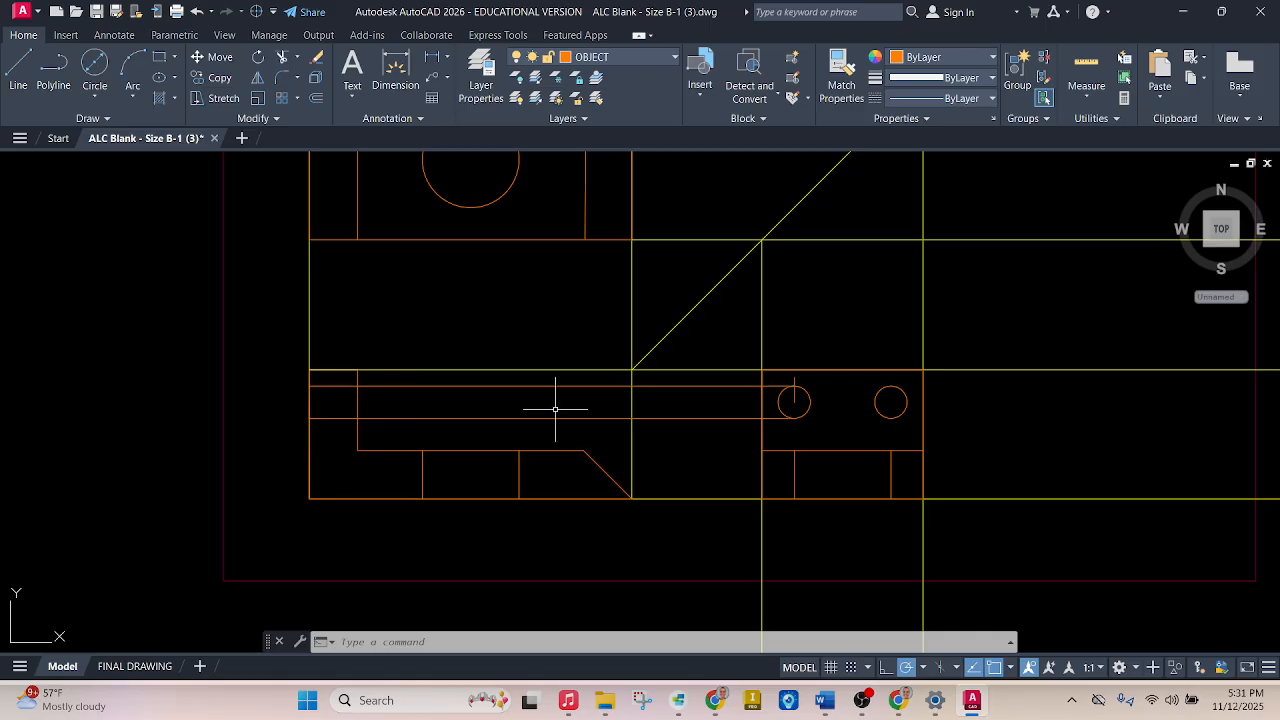
pyautogui.press('Return')
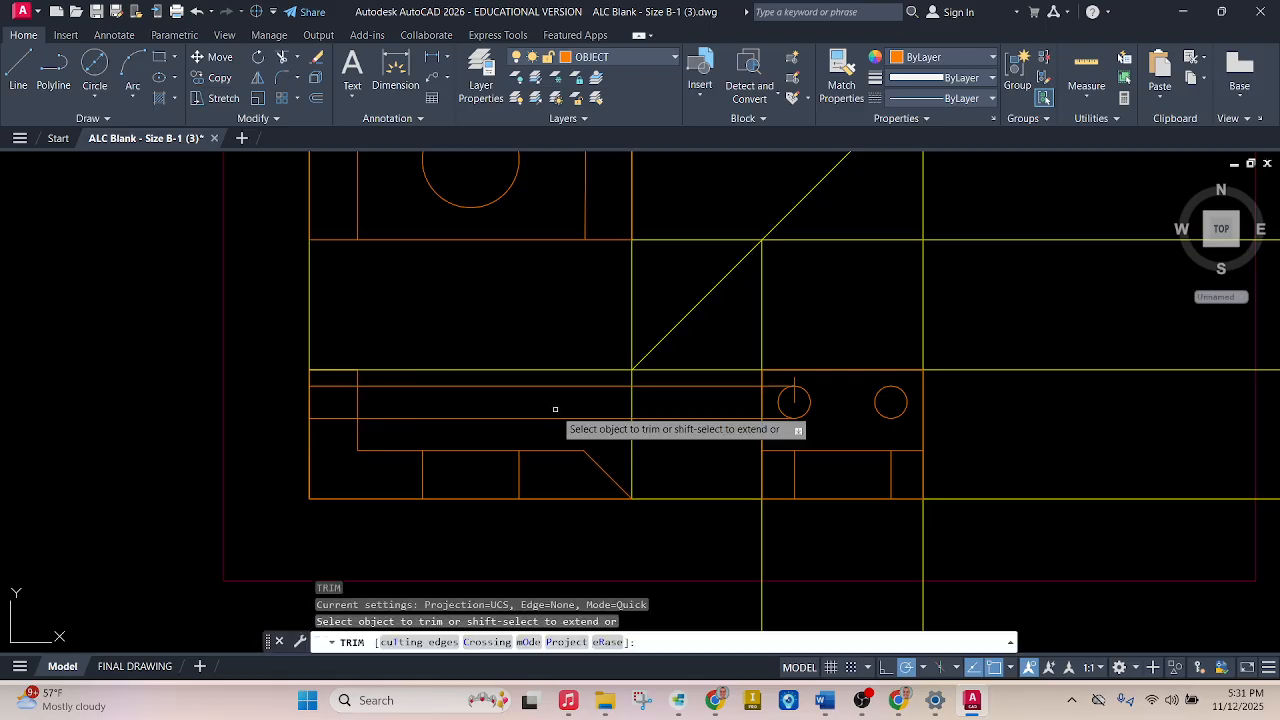
pyautogui.moveTo(669, 381); pyautogui.dragTo(684, 430)
pyautogui.moveTo(566, 379); pyautogui.dragTo(567, 429)
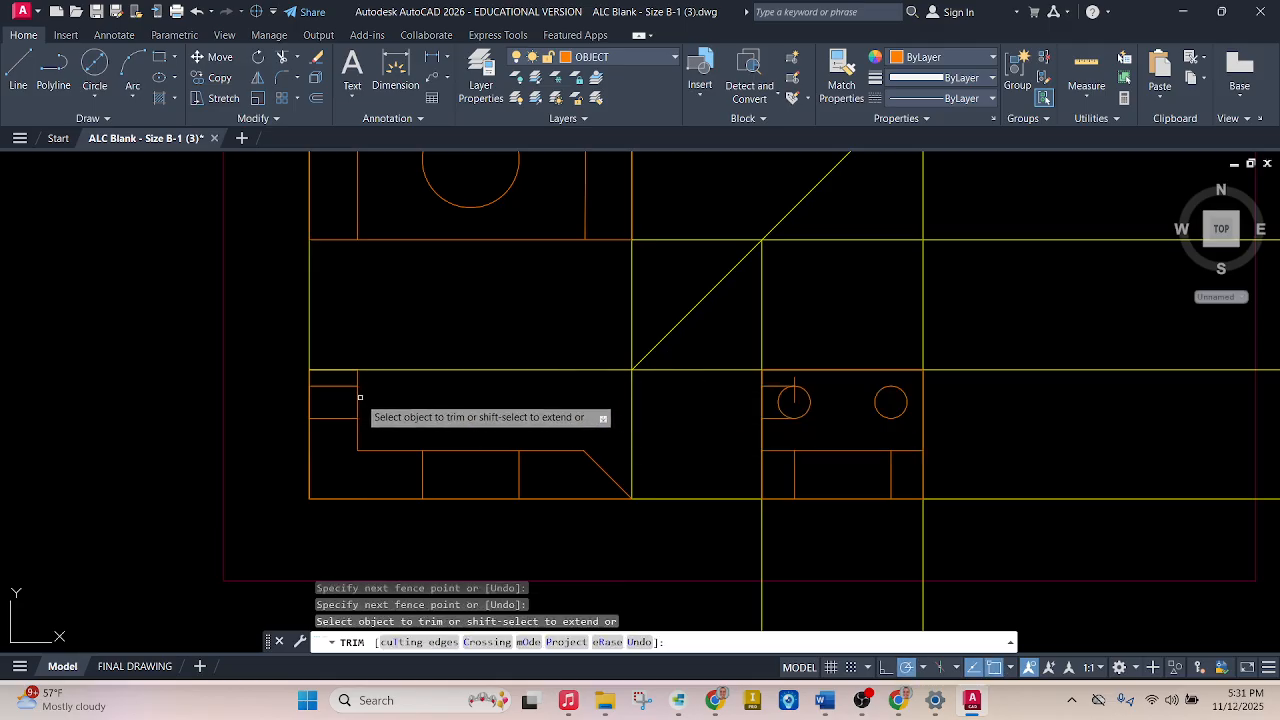
# Trim away the leftover vertical and horizontal line pieces around the side view's left circle.
pyautogui.scroll(2, 803, 377)
pyautogui.scroll(2, 804, 377)
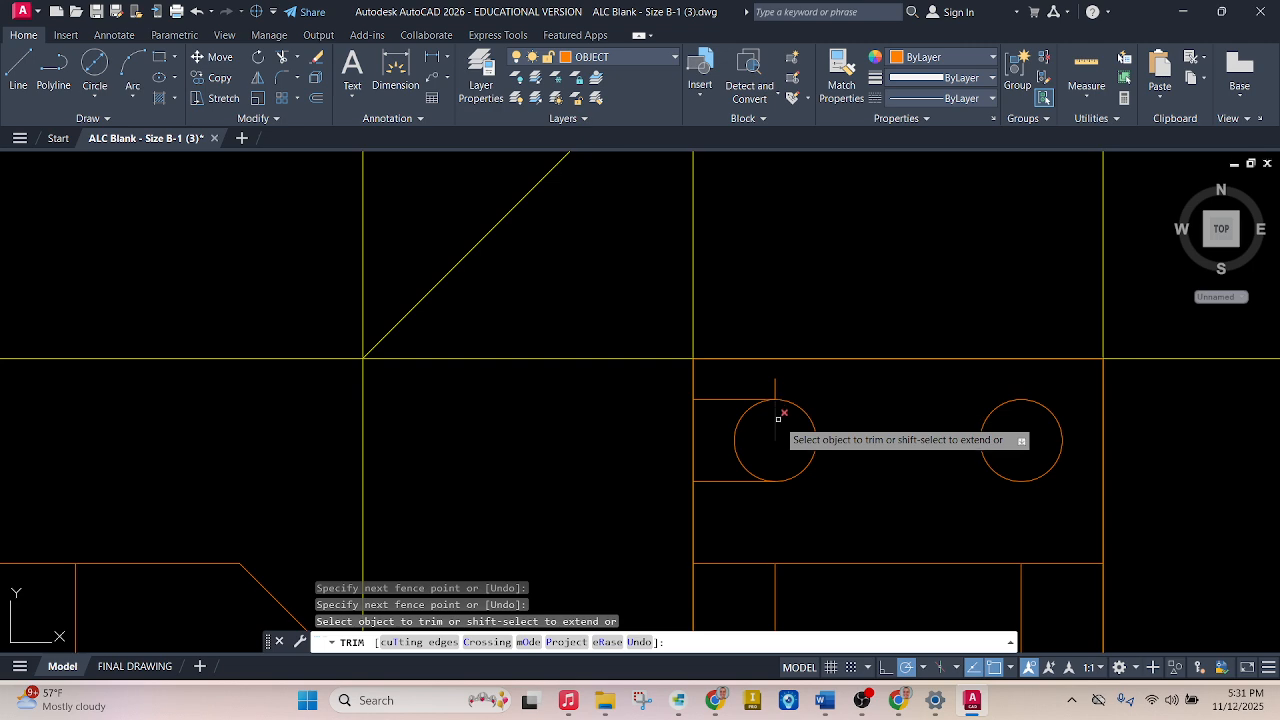
pyautogui.moveTo(781, 421)
pyautogui.mouseDown()
pyautogui.moveTo(764, 429)
pyautogui.moveTo(761, 389)
pyautogui.mouseUp()
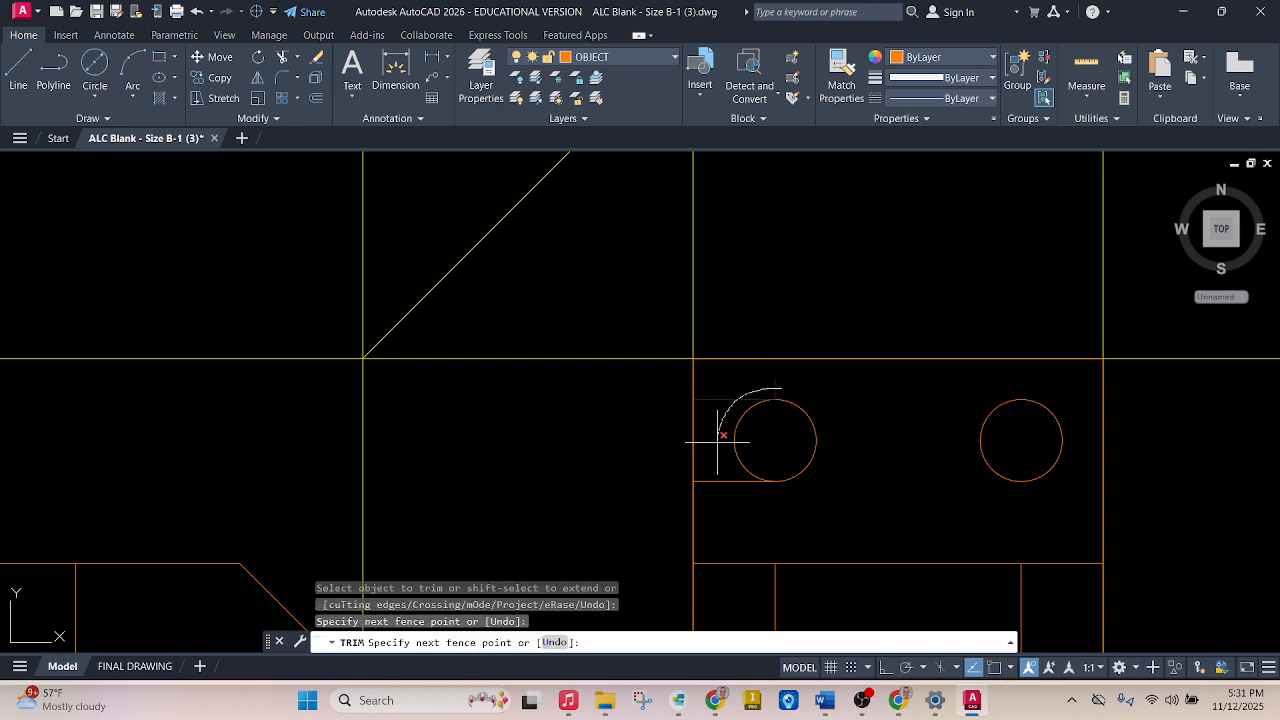
pyautogui.moveTo(733, 505); pyautogui.dragTo(734, 507)
pyautogui.scroll(-4, 805, 435)
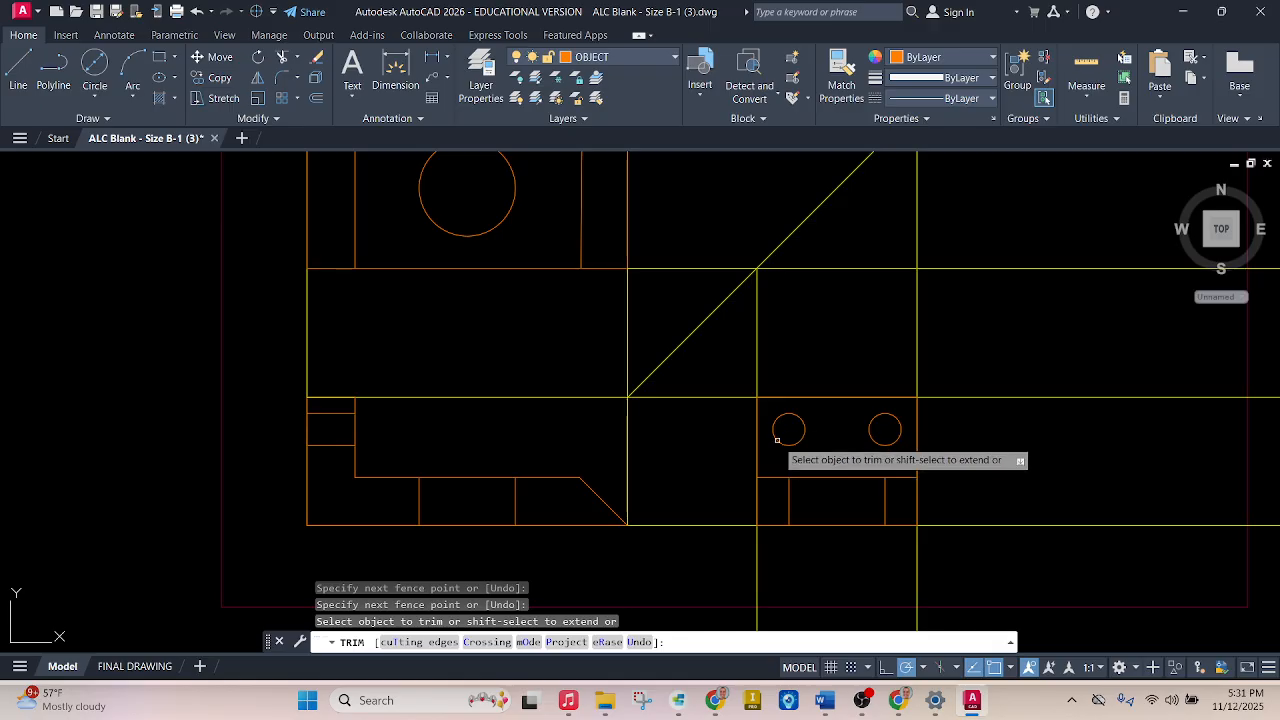
# Draw a line from the left circle's centre to its left quadrant, then vertically up past the diagonal miter line.
pyautogui.scroll(-2, 818, 447)
pyautogui.scroll(1, 811, 355)
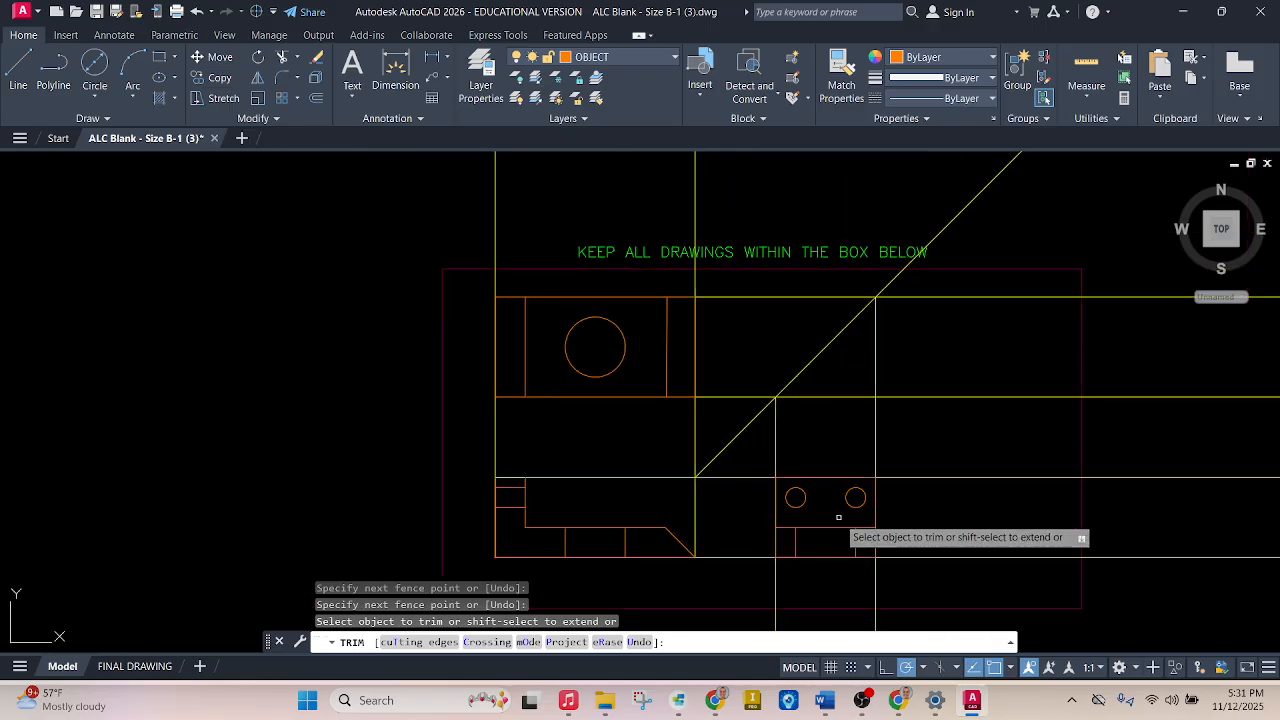
pyautogui.scroll(1, 836, 519)
pyautogui.click(22, 72)
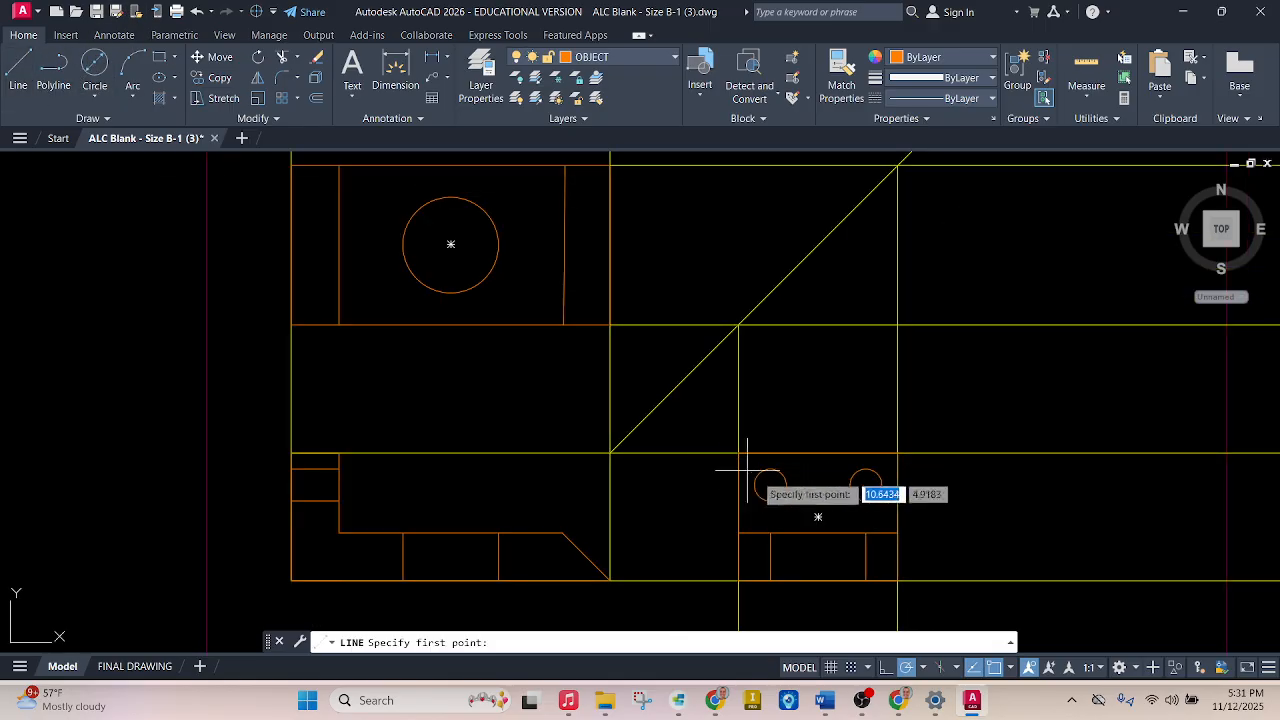
pyautogui.click(770, 485)
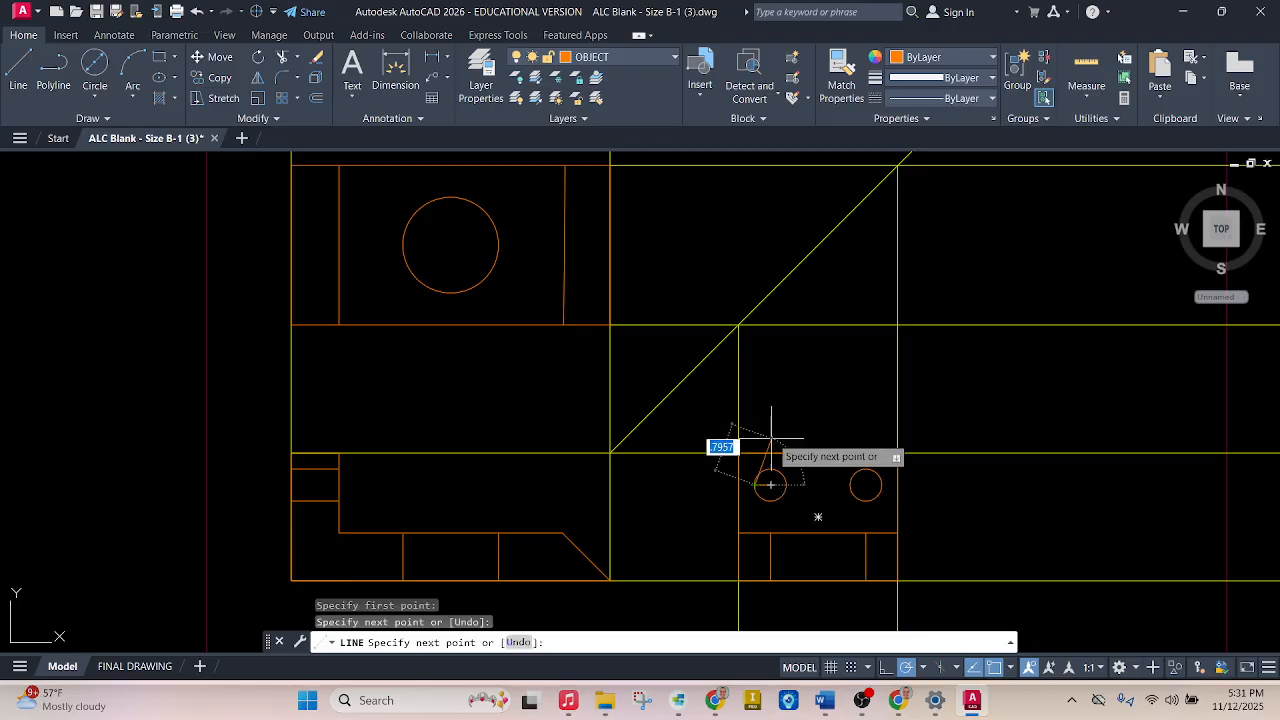
pyautogui.click(755, 271)
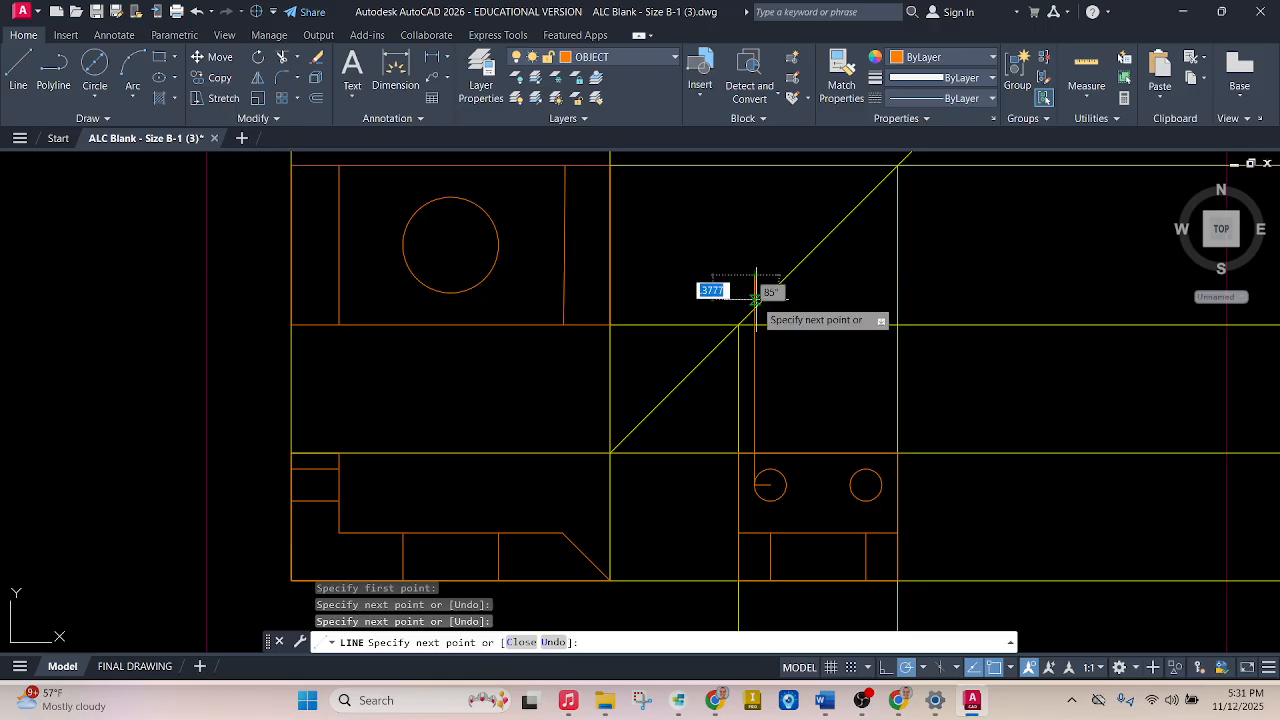
pyautogui.press('Escape')
# From the miter line intersection, draw left to the top view's left edge, up 0.5, and horizontally back past the miter line.
pyautogui.press('Return')
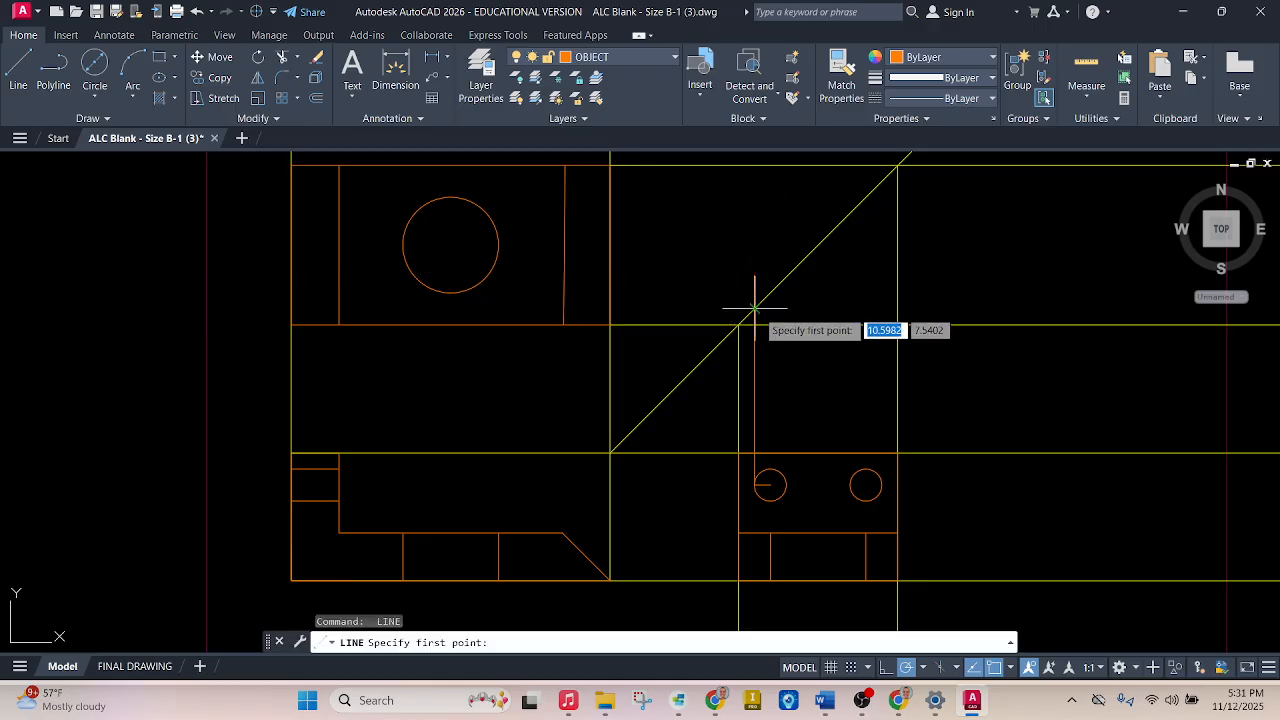
pyautogui.click(755, 308)
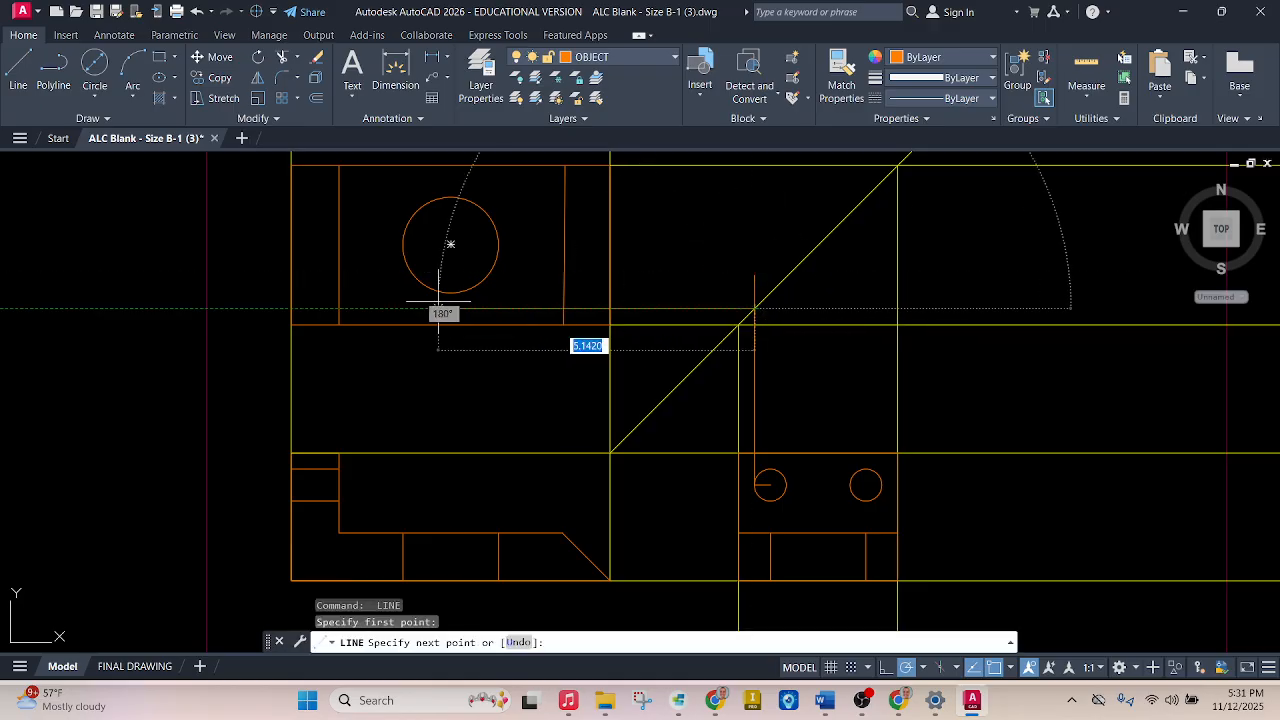
pyautogui.click(291, 308)
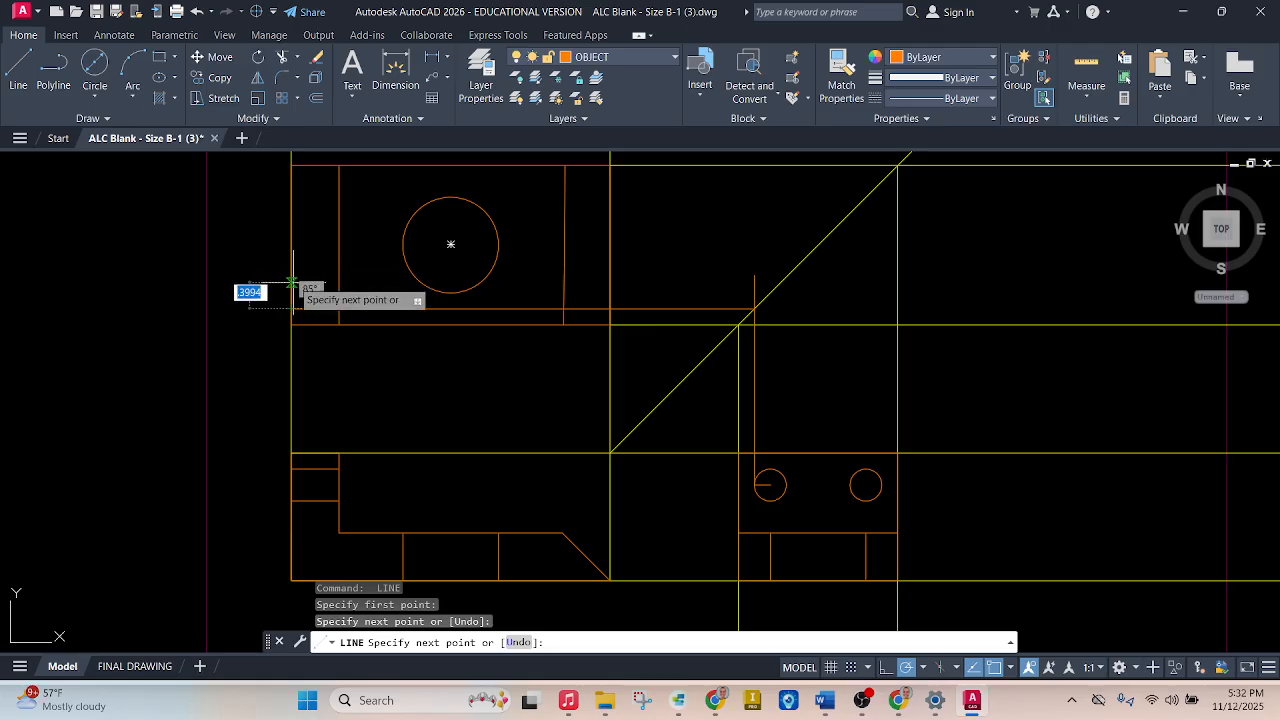
pyautogui.press('BackSpace')
pyautogui.press('Return')
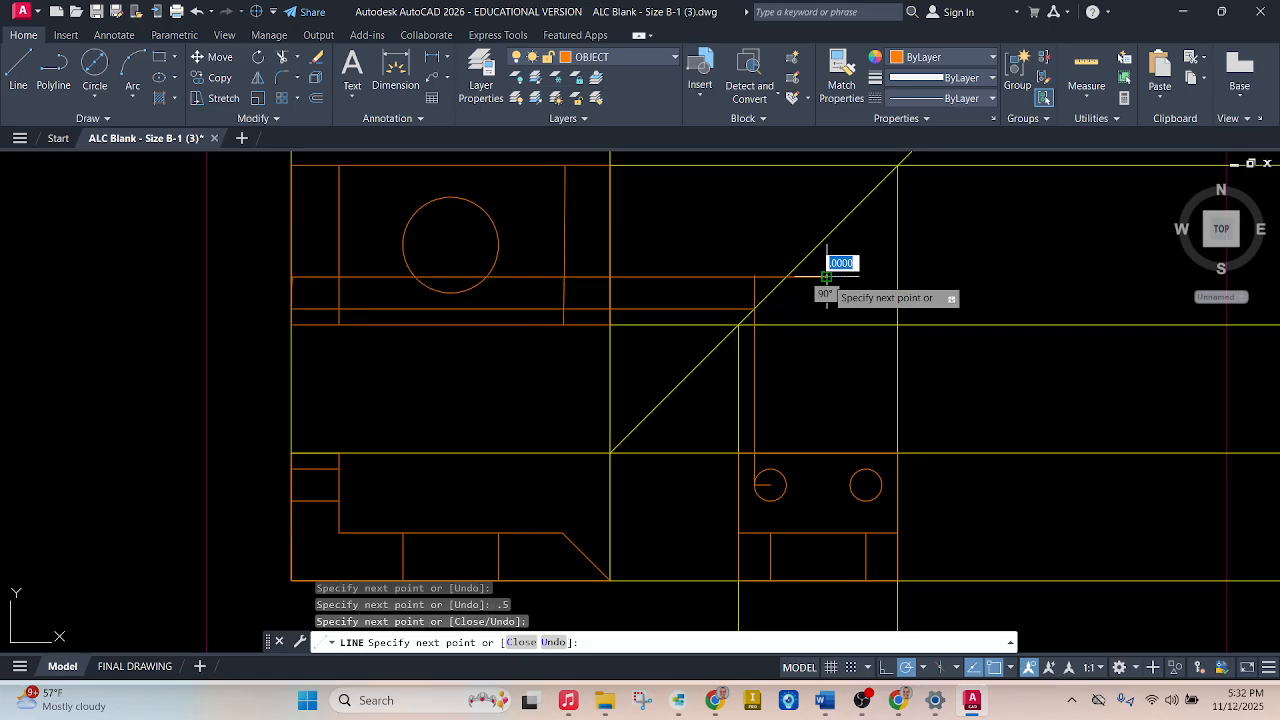
pyautogui.press('Escape')
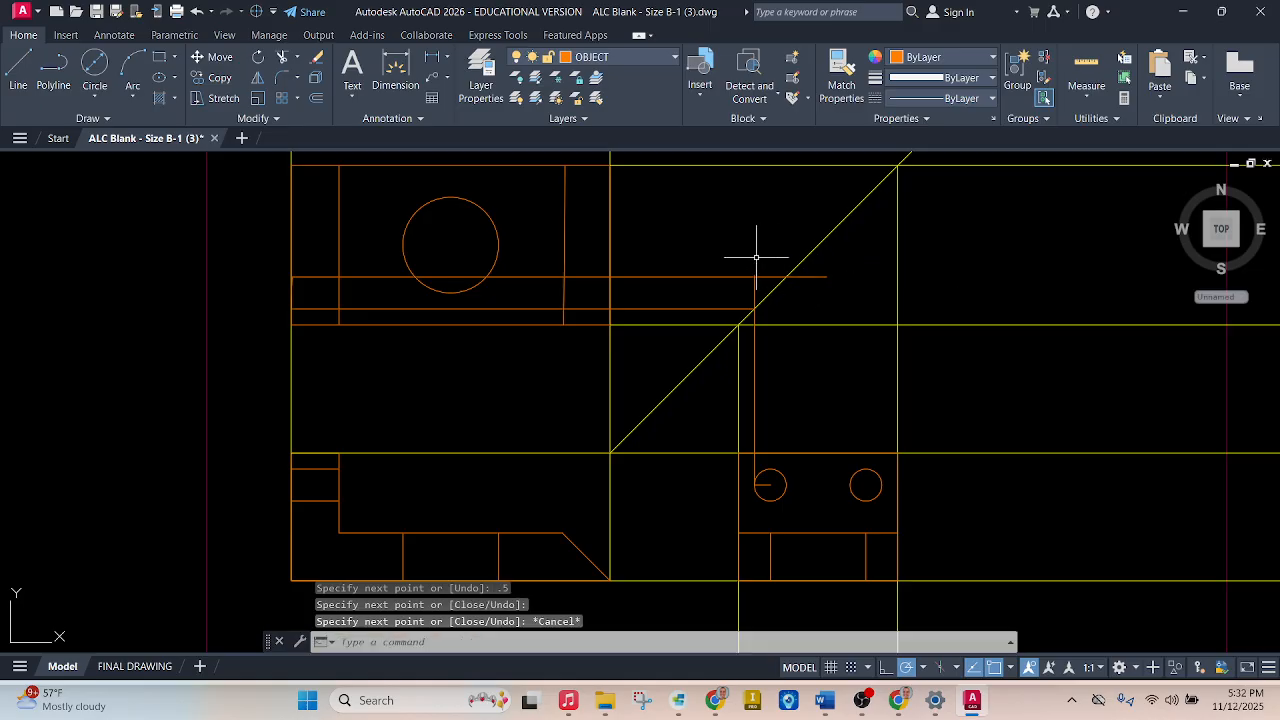
pyautogui.press('Return')
pyautogui.click(787, 276)
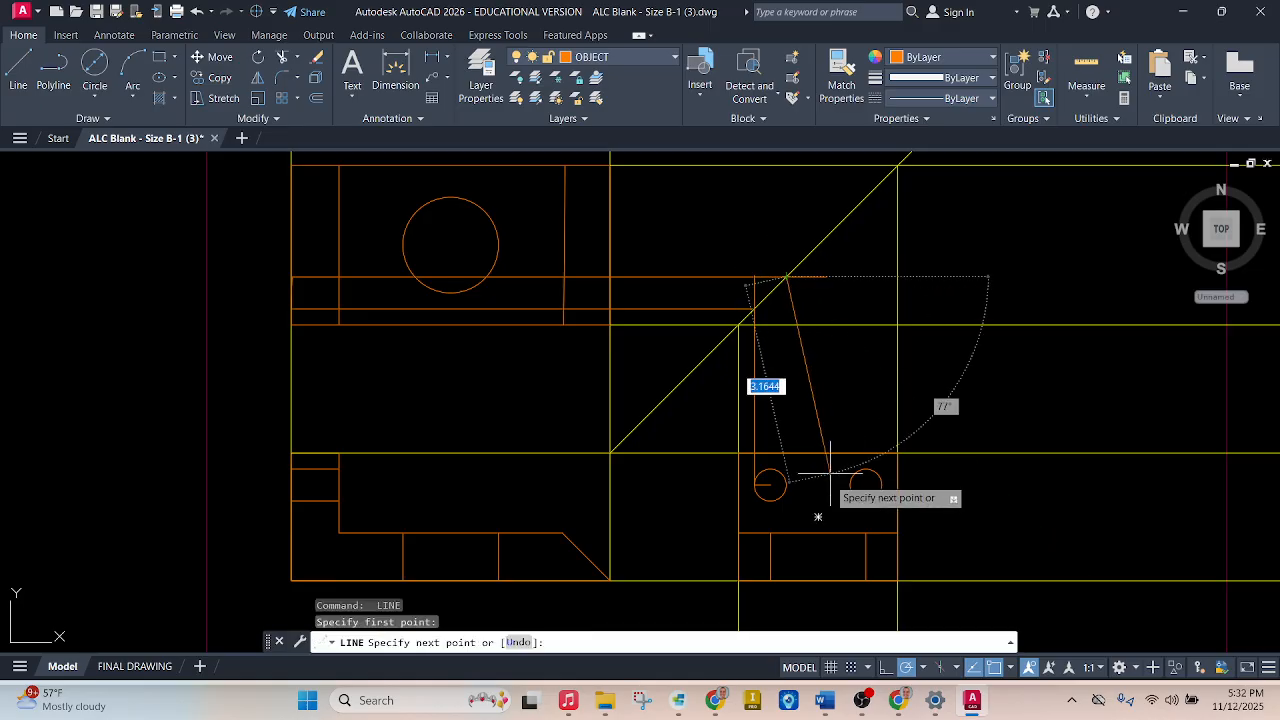
pyautogui.press('Escape')
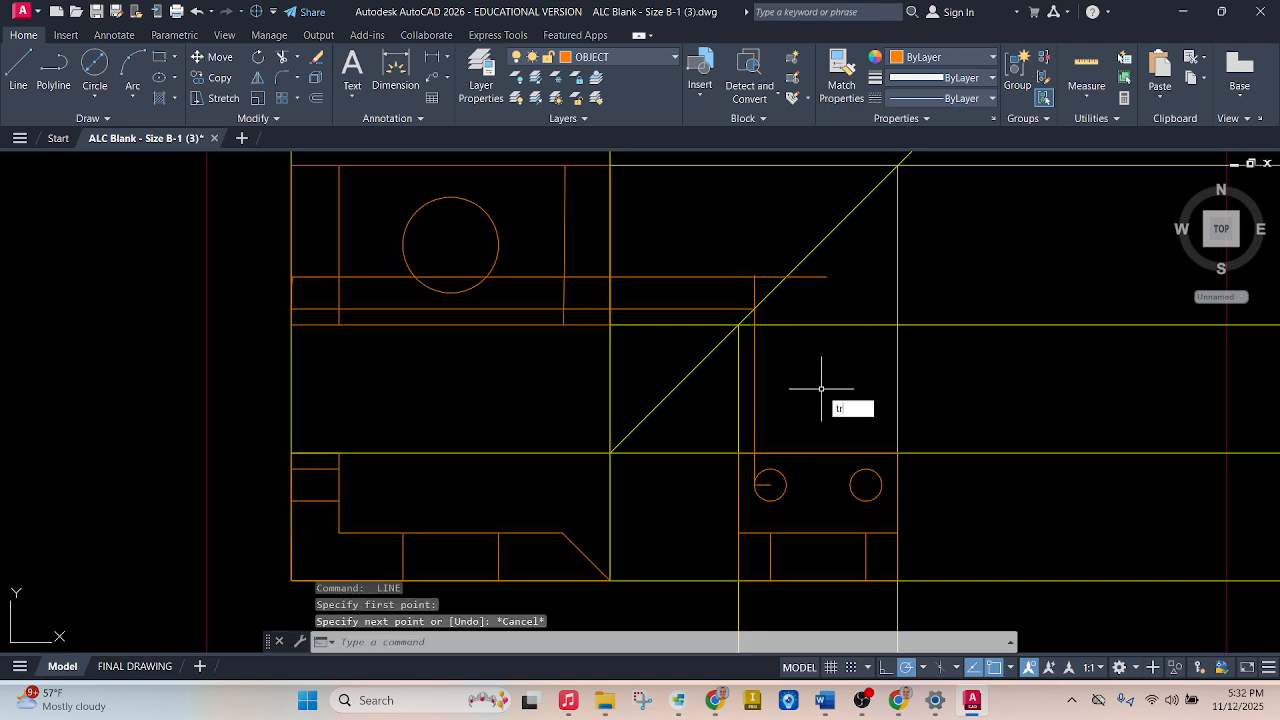
# Trim the projection line ends beyond the diagonal miter line and the horizontal segments between it and the top view.
pyautogui.write('tr')
pyautogui.press('Return')
pyautogui.click(811, 279)
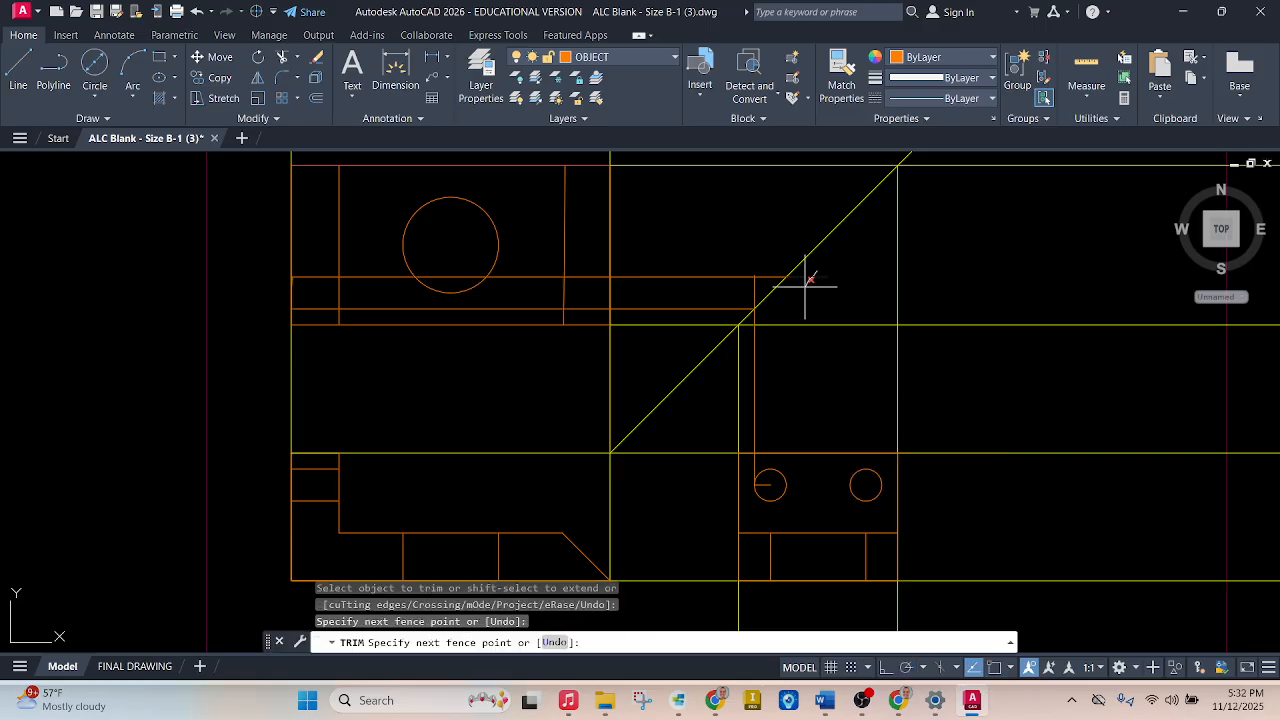
pyautogui.moveTo(805, 287)
pyautogui.mouseDown()
pyautogui.moveTo(748, 295)
pyautogui.moveTo(757, 274)
pyautogui.mouseUp()
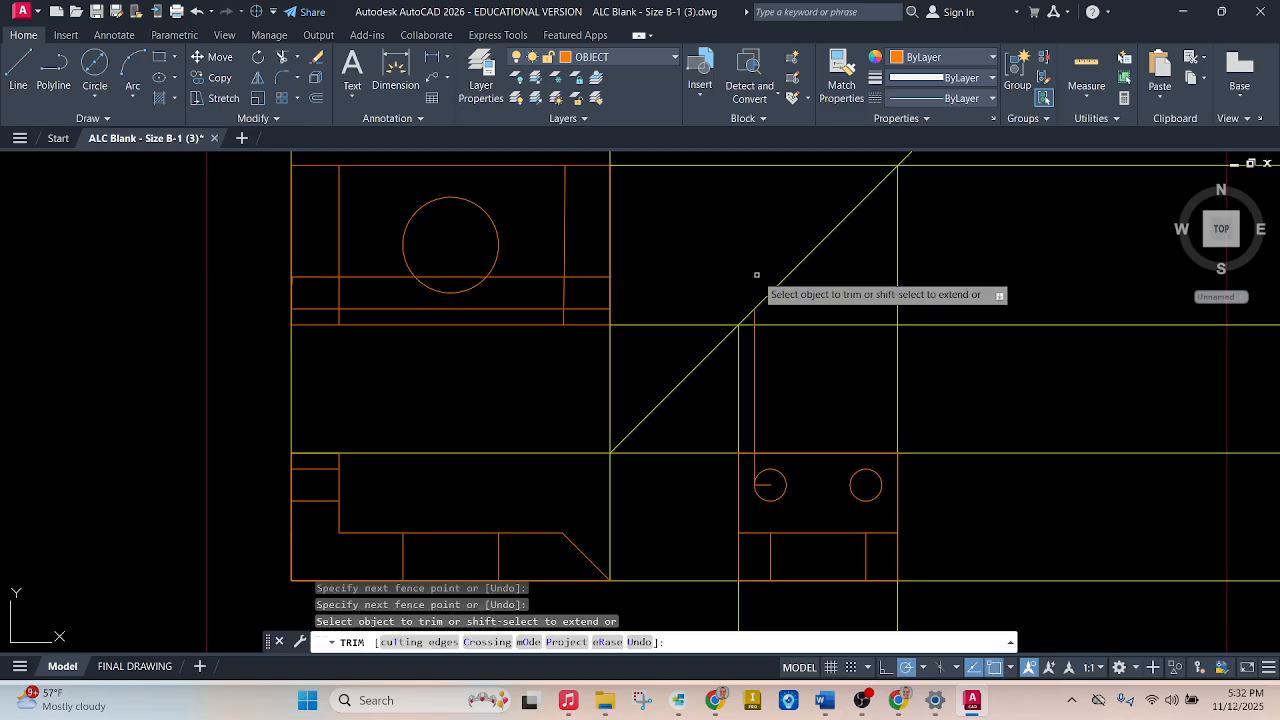
# Trim the two horizontal hole lines inside the top view so they remain only within its left strip.
pyautogui.moveTo(593, 283); pyautogui.dragTo(587, 316)
pyautogui.moveTo(534, 262); pyautogui.dragTo(534, 312)
pyautogui.moveTo(441, 268); pyautogui.dragTo(377, 266)
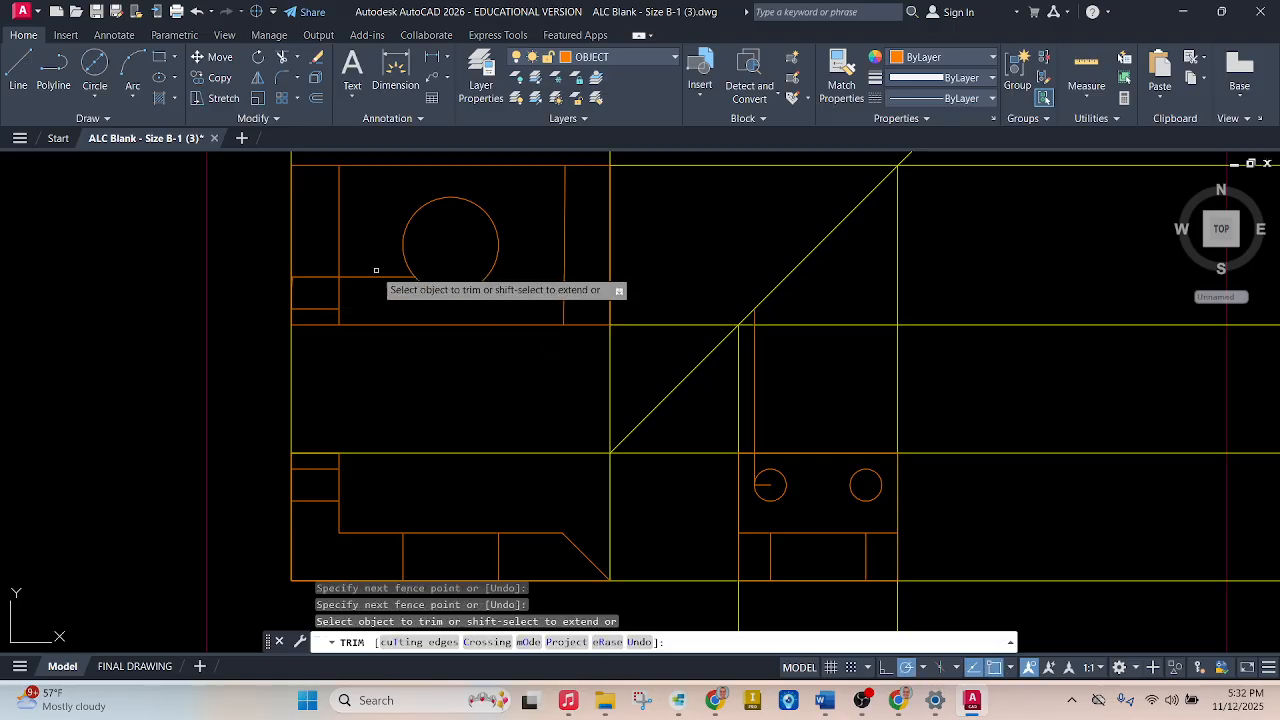
# Trim away the remaining vertical projection line between the miter line and the left circle, including the short piece inside the circle.
pyautogui.click(755, 417)
pyautogui.moveTo(754, 460)
pyautogui.mouseDown()
pyautogui.moveTo(761, 485)
pyautogui.moveTo(758, 464)
pyautogui.mouseUp()
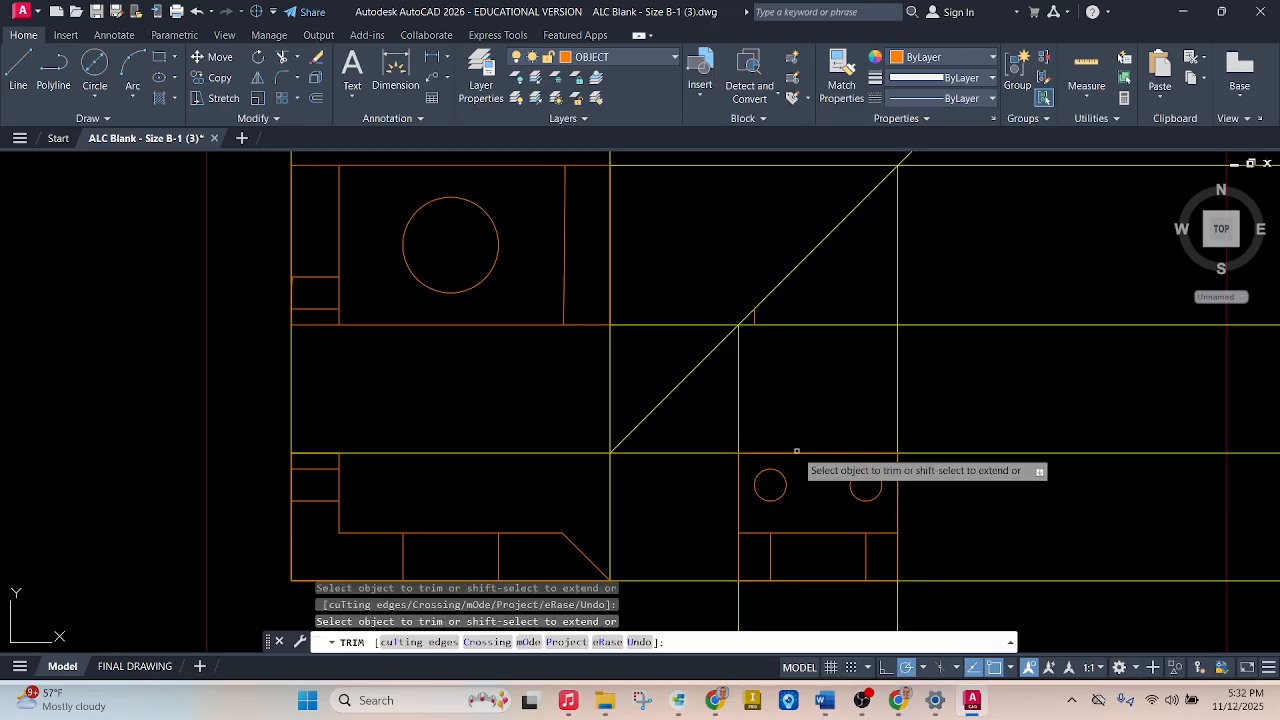
pyautogui.click(755, 318)
pyautogui.press('Escape')
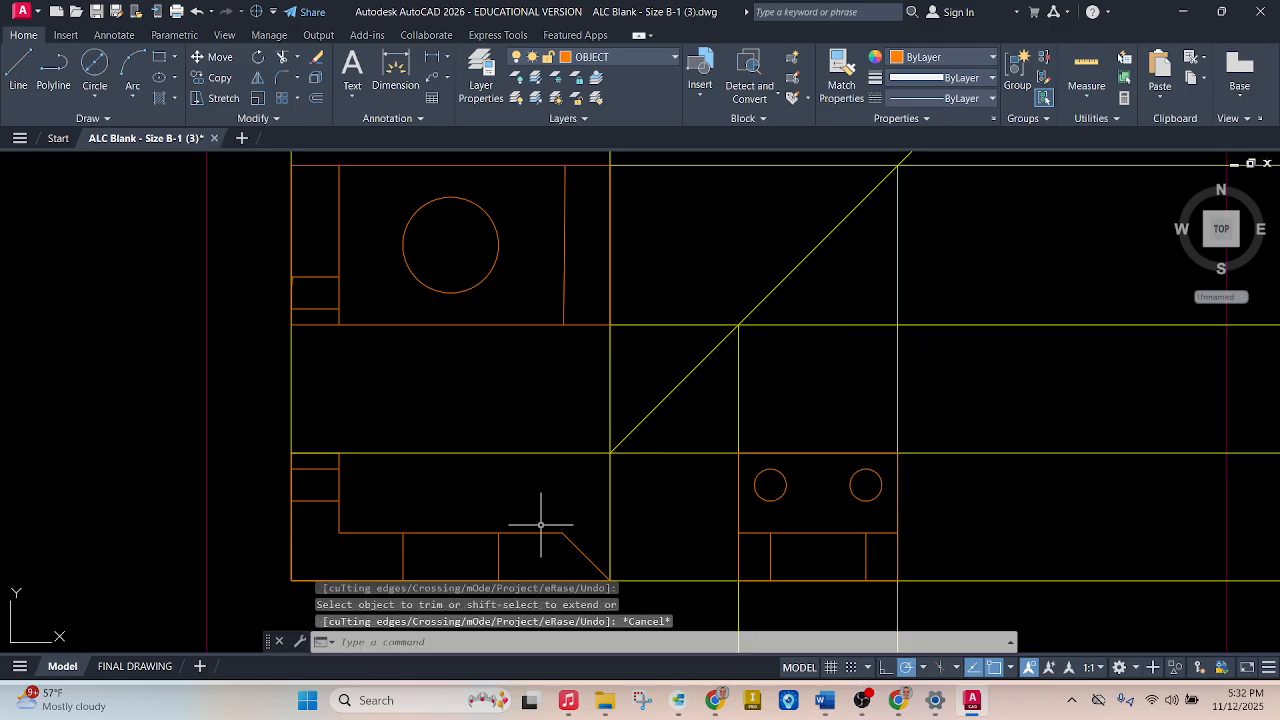
# Freeze the PROJECTION LINES layer so that the construction lines are hidden.
pyautogui.click(673, 58)
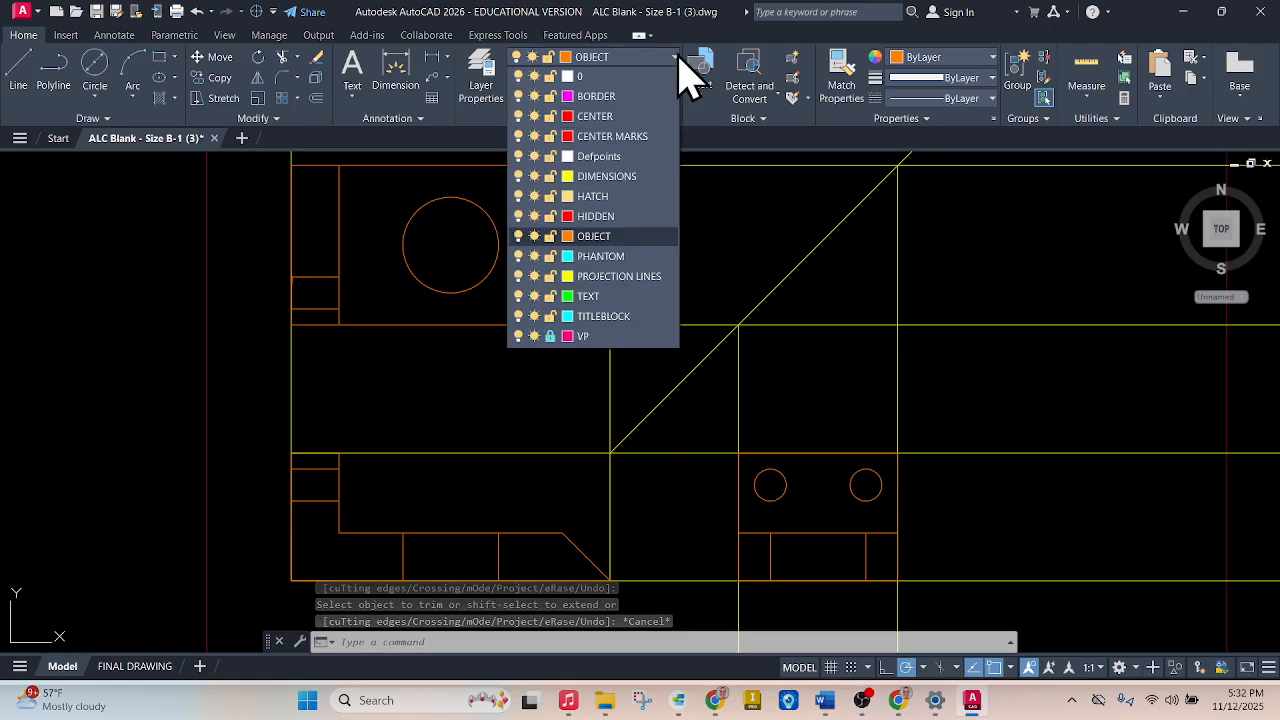
pyautogui.click(534, 276)
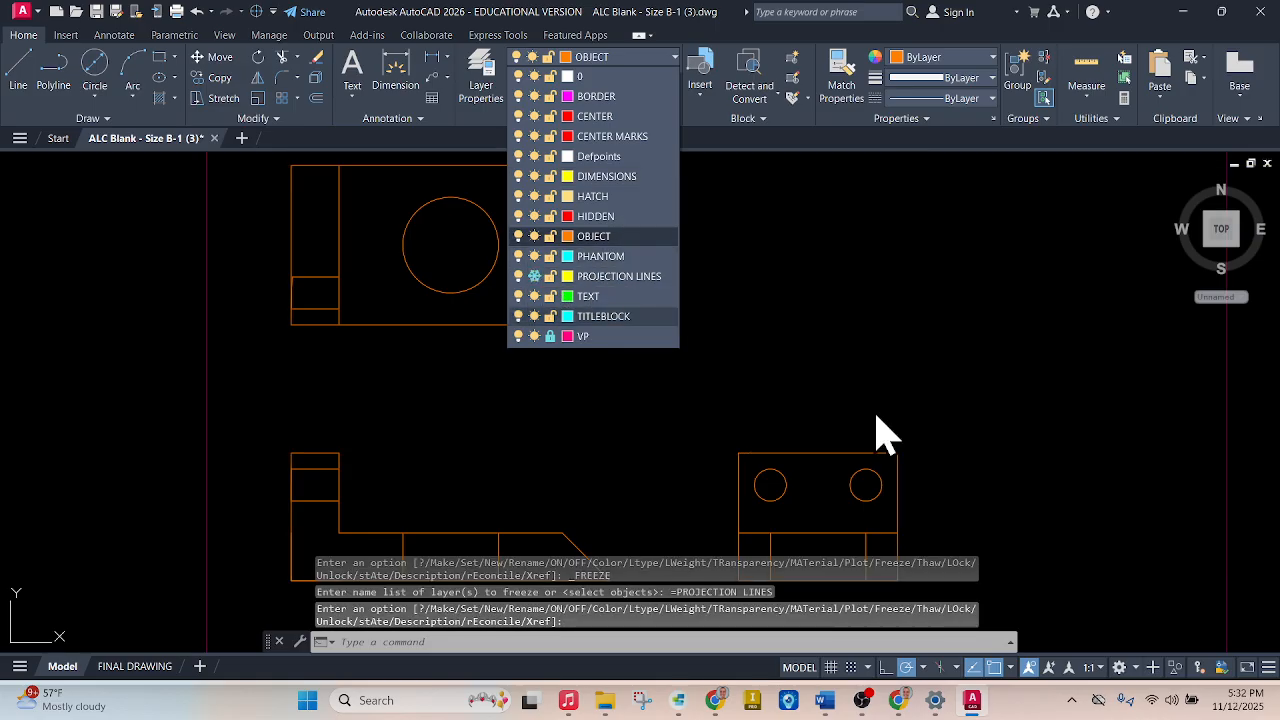
pyautogui.scroll(-2, 975, 441)
pyautogui.scroll(2, 835, 350)
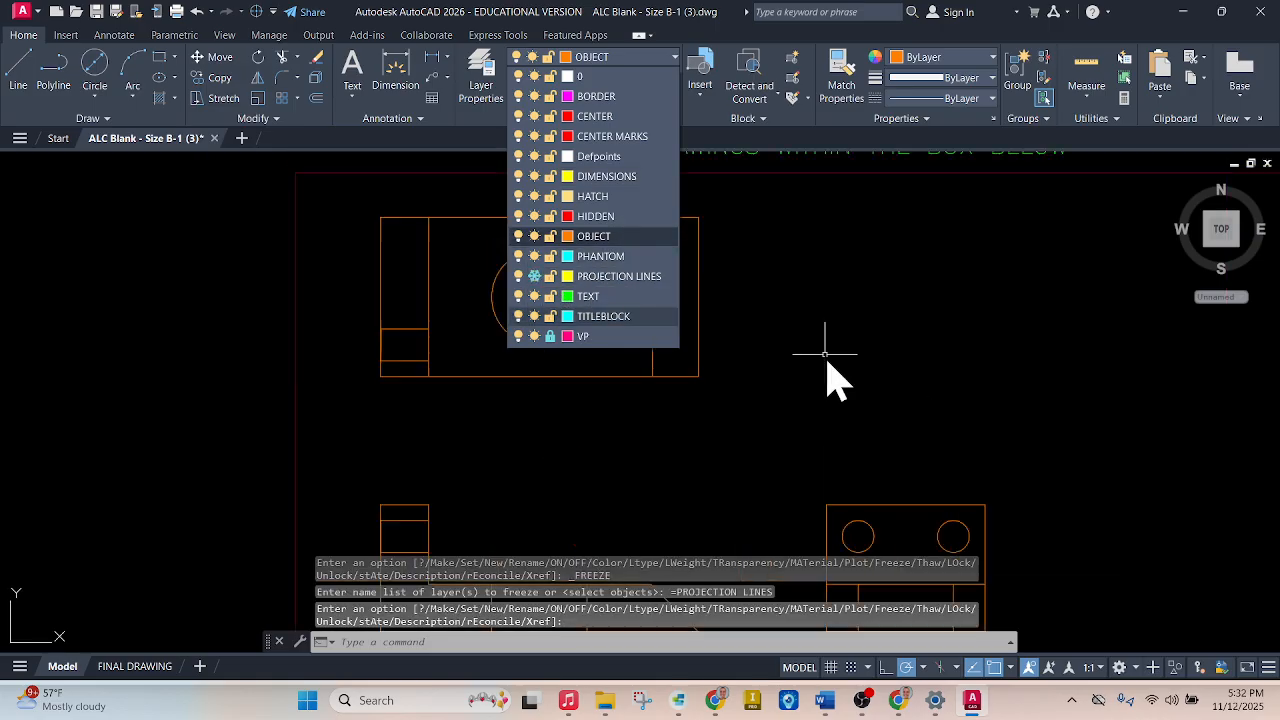
pyautogui.click(812, 260)
# From the top view's upper-left corner, draw a line 0.25 straight down and continue it horizontally across the left strip.
pyautogui.scroll(2, 365, 210)
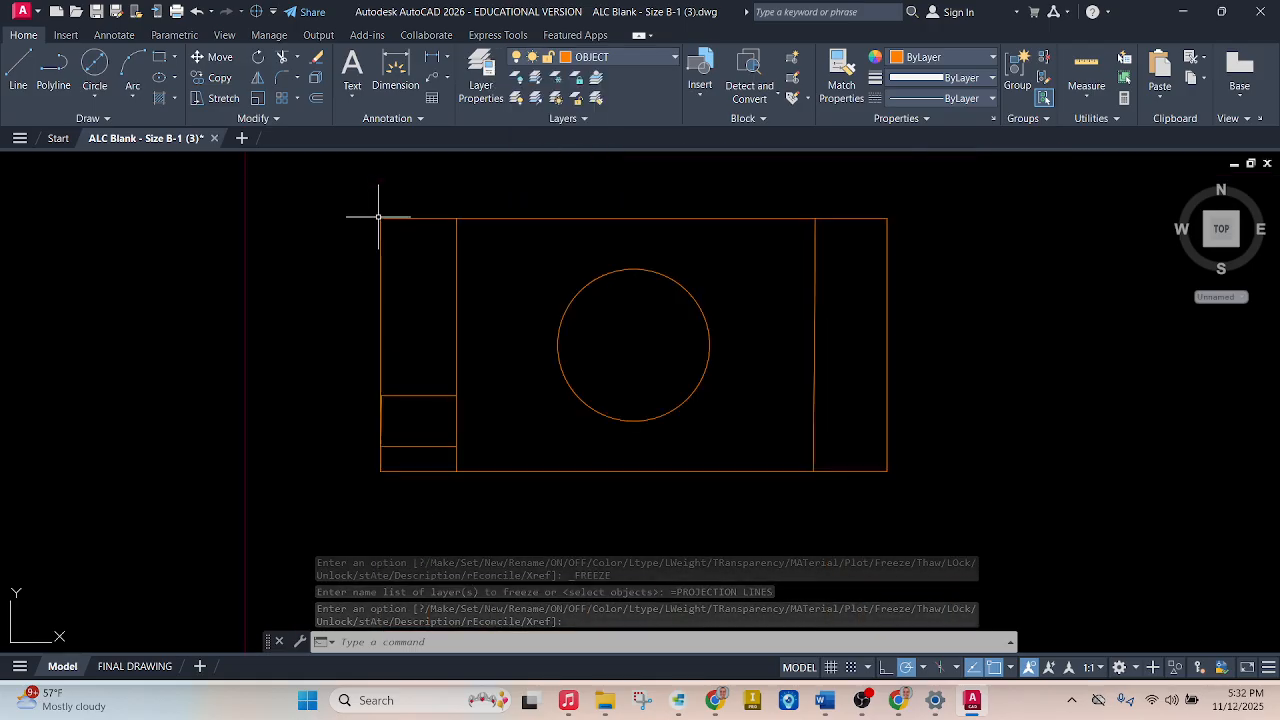
pyautogui.click(24, 72)
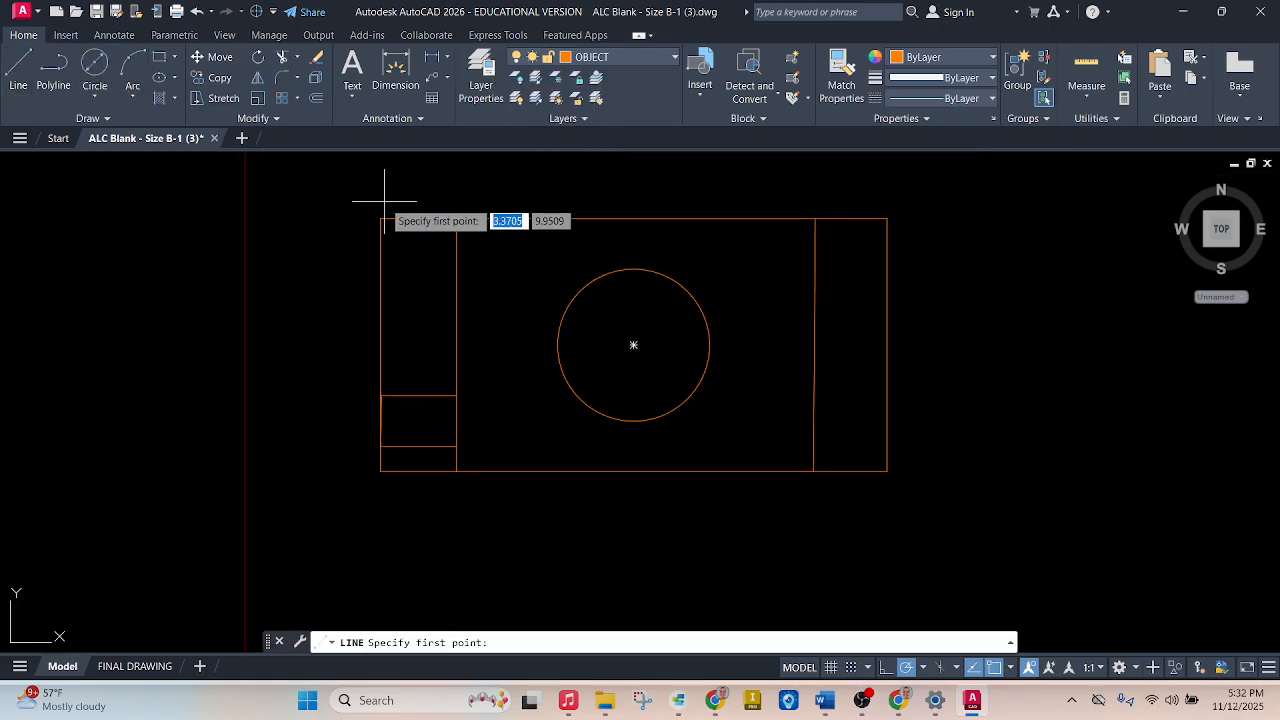
pyautogui.click(380, 218)
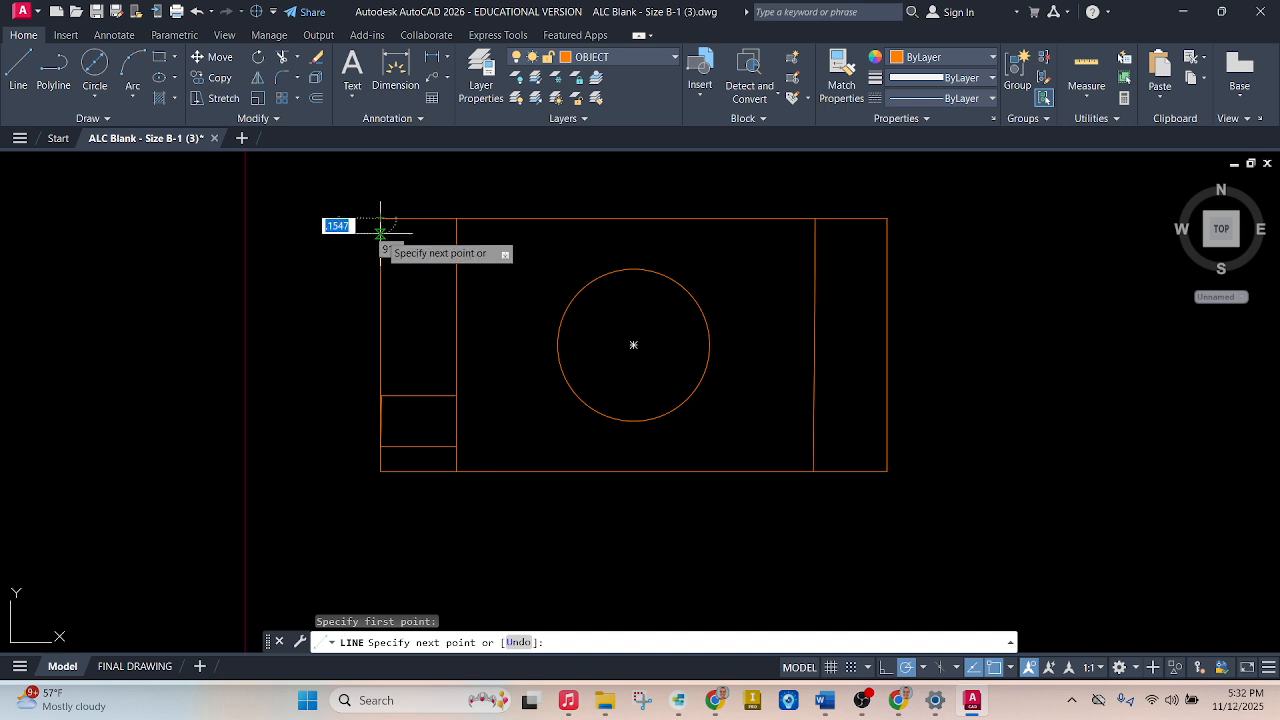
pyautogui.write('.')
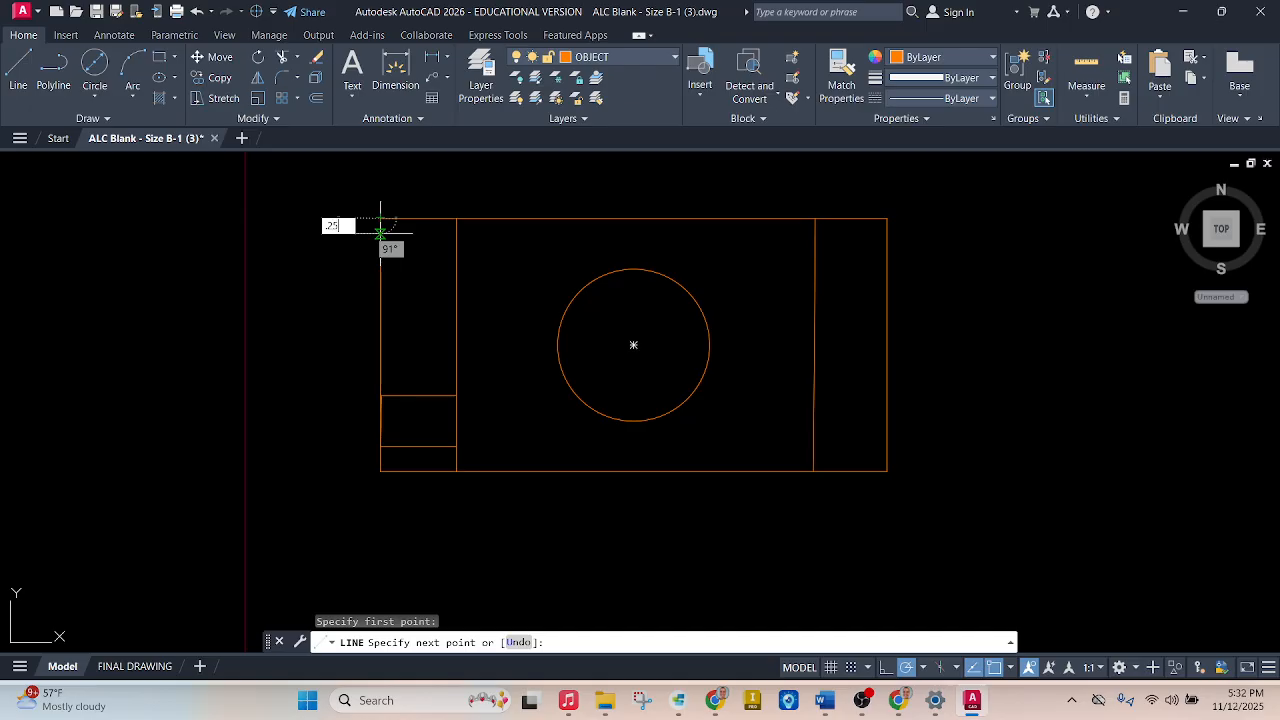
pyautogui.write('25')
pyautogui.press('Tab')
pyautogui.write('90')
pyautogui.press('Return')
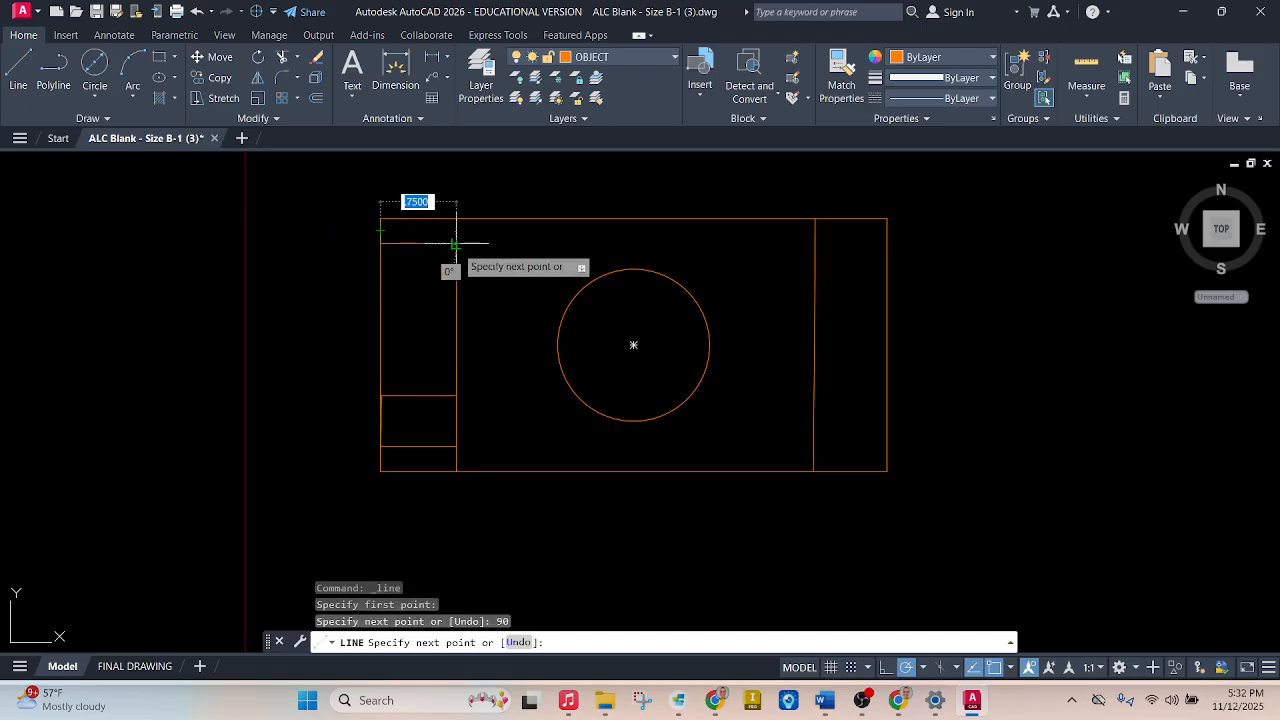
pyautogui.click(455, 243)
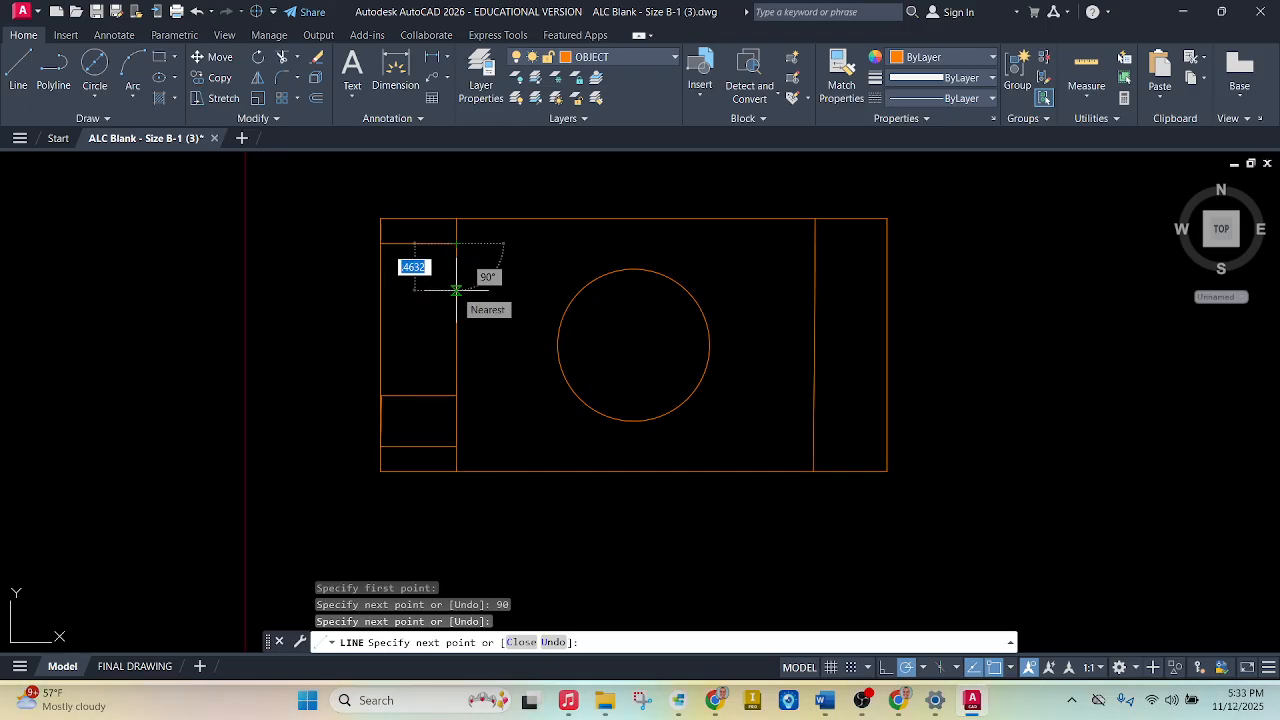
# Continue the line 0.5 down along the strip's right edge and horizontally back to the top view's left edge.
pyautogui.write('.5')
pyautogui.press('Tab')
pyautogui.press('Return')
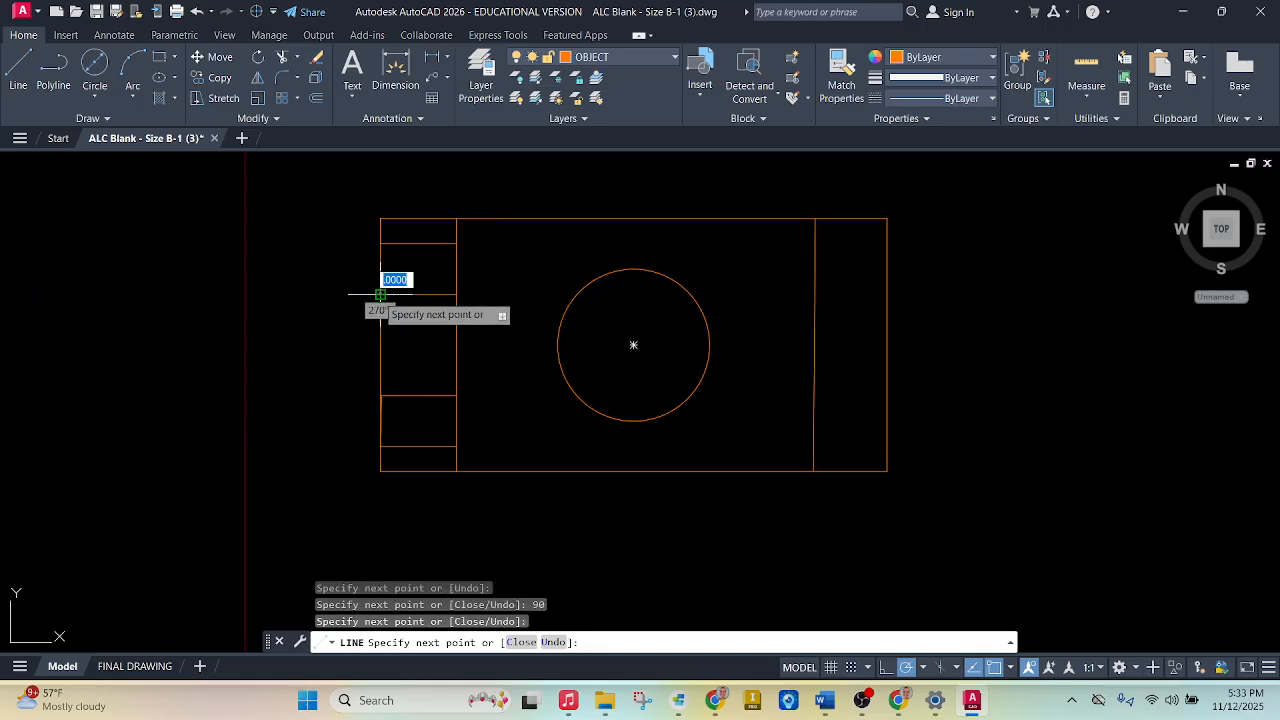
pyautogui.press('Escape')
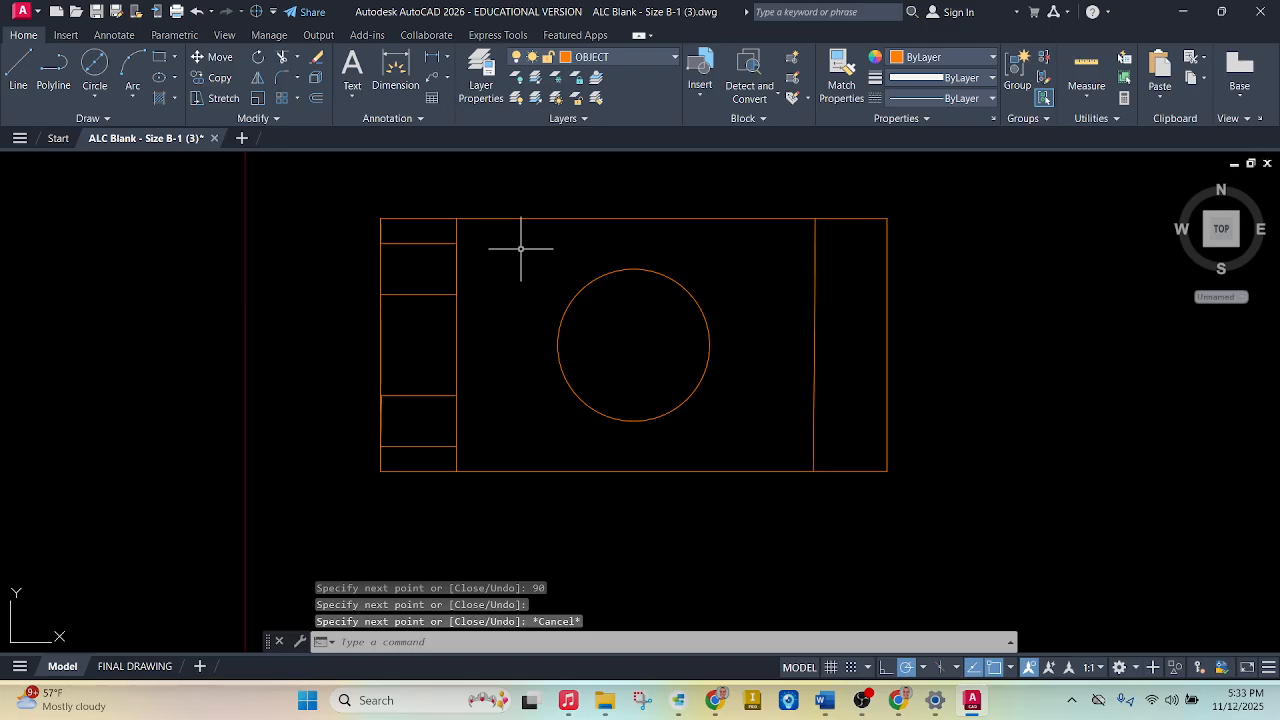
pyautogui.press('Escape')
pyautogui.scroll(-4, 410, 250)
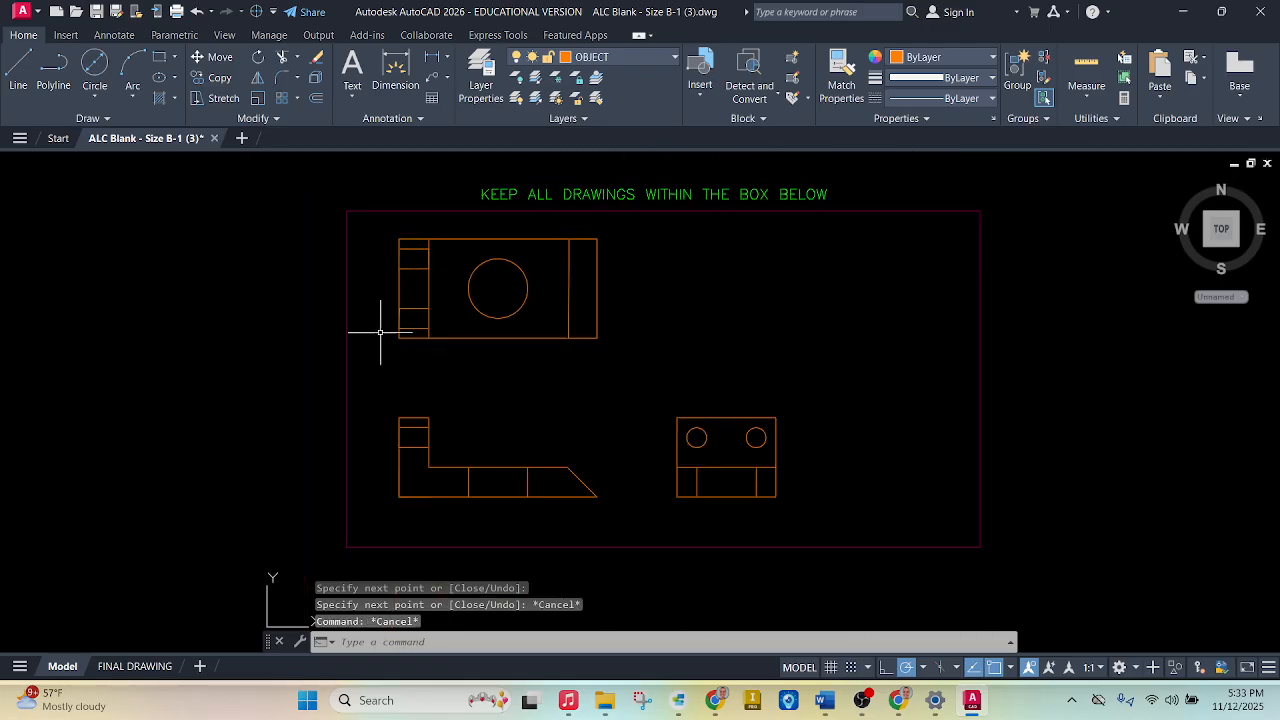
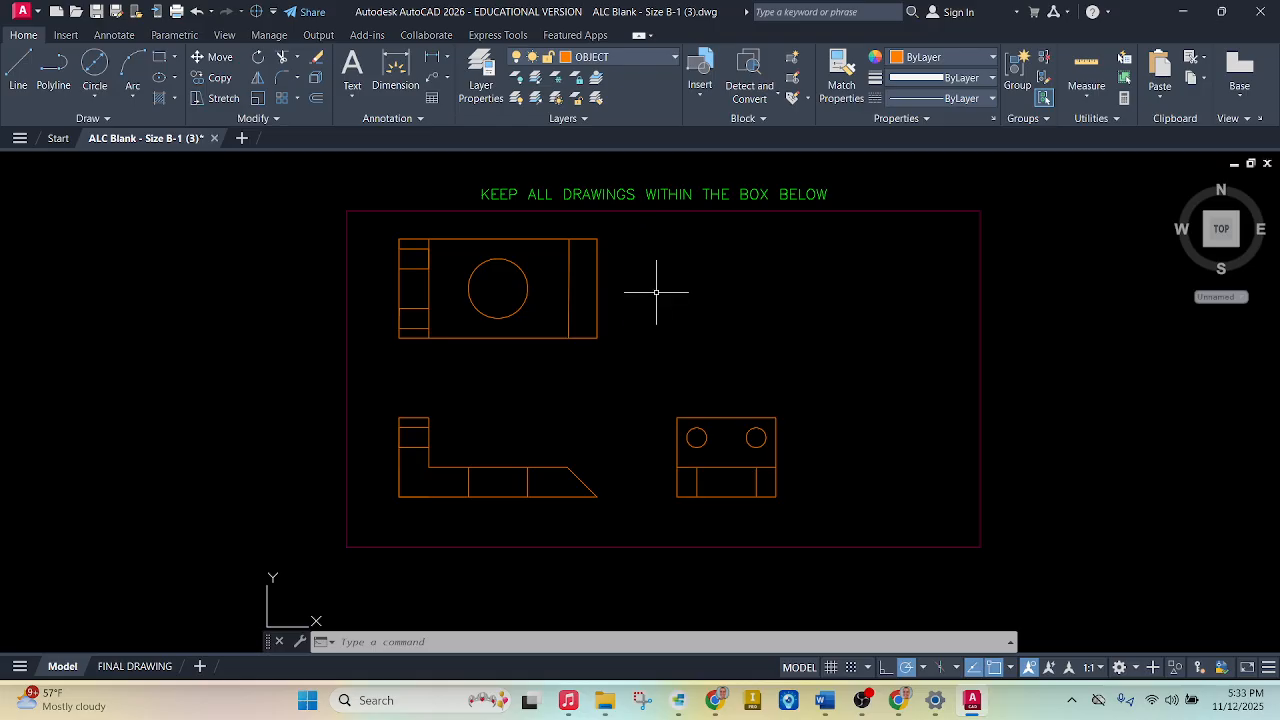
# Check the hole lines and general notes in the reference PDF in the browser, and return to the AutoCAD drawing.
pyautogui.scroll(3, 414, 260)
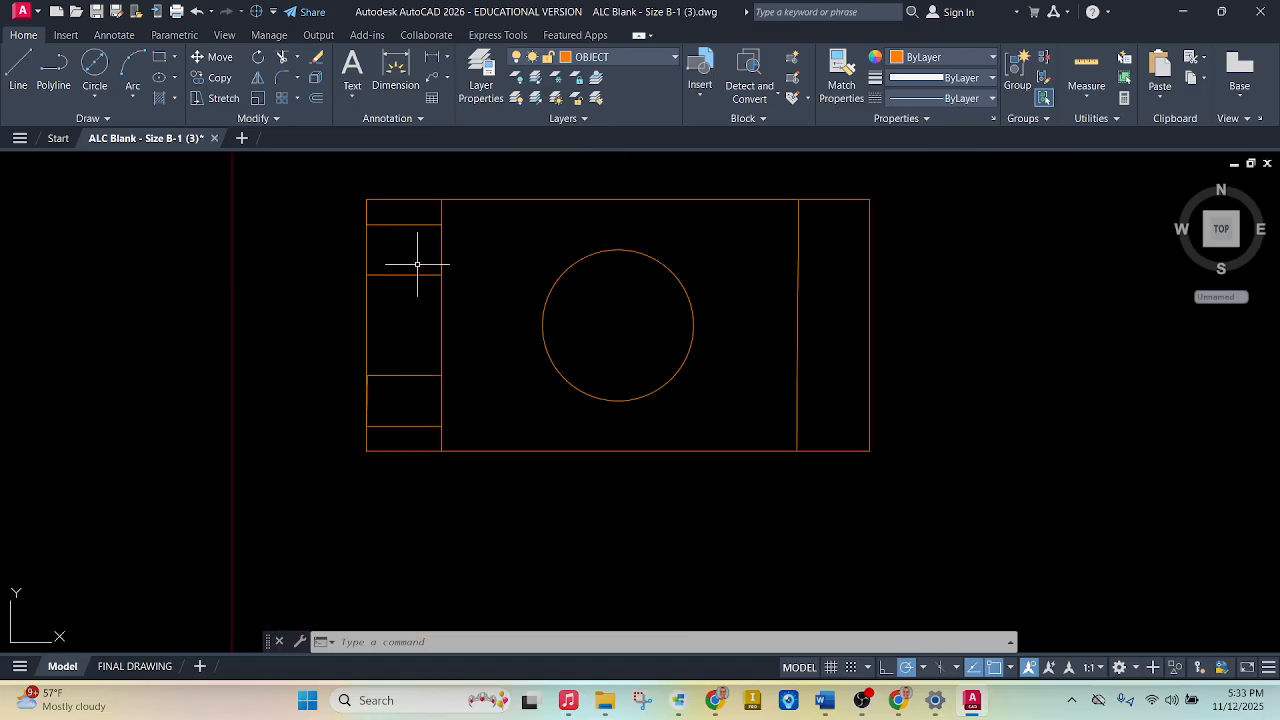
pyautogui.scroll(-3, 427, 252)
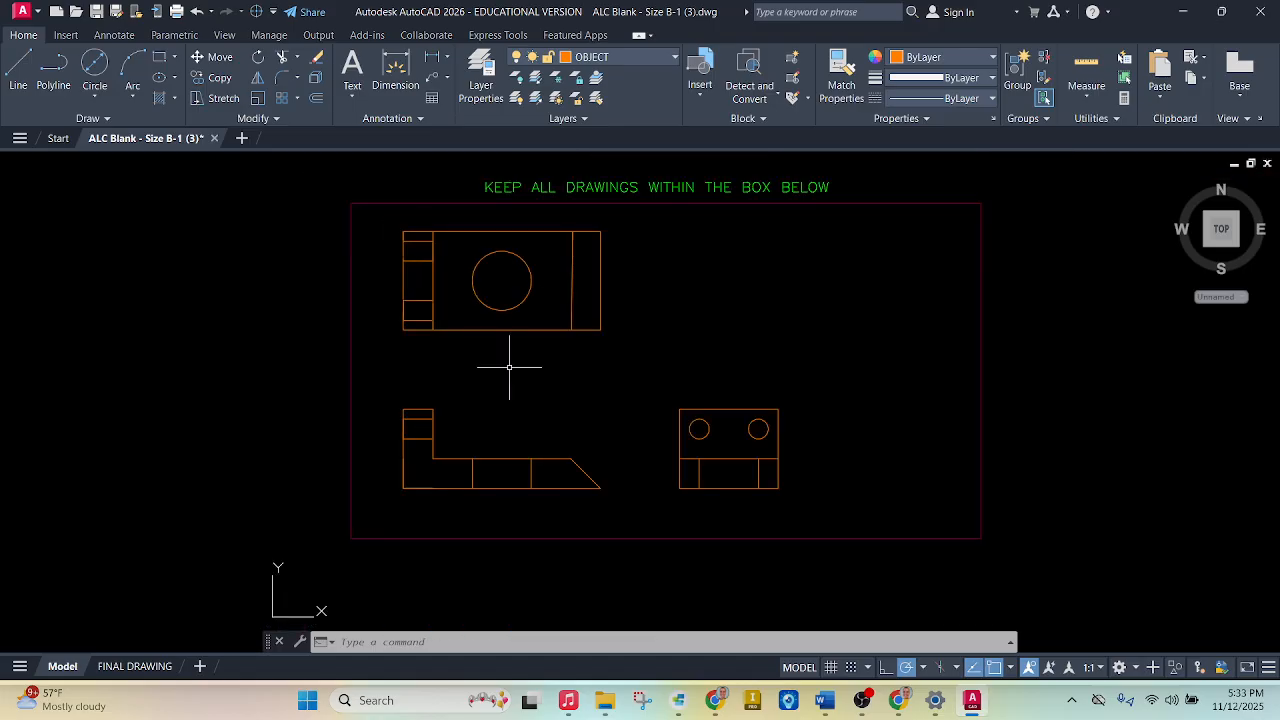
pyautogui.click(878, 607)
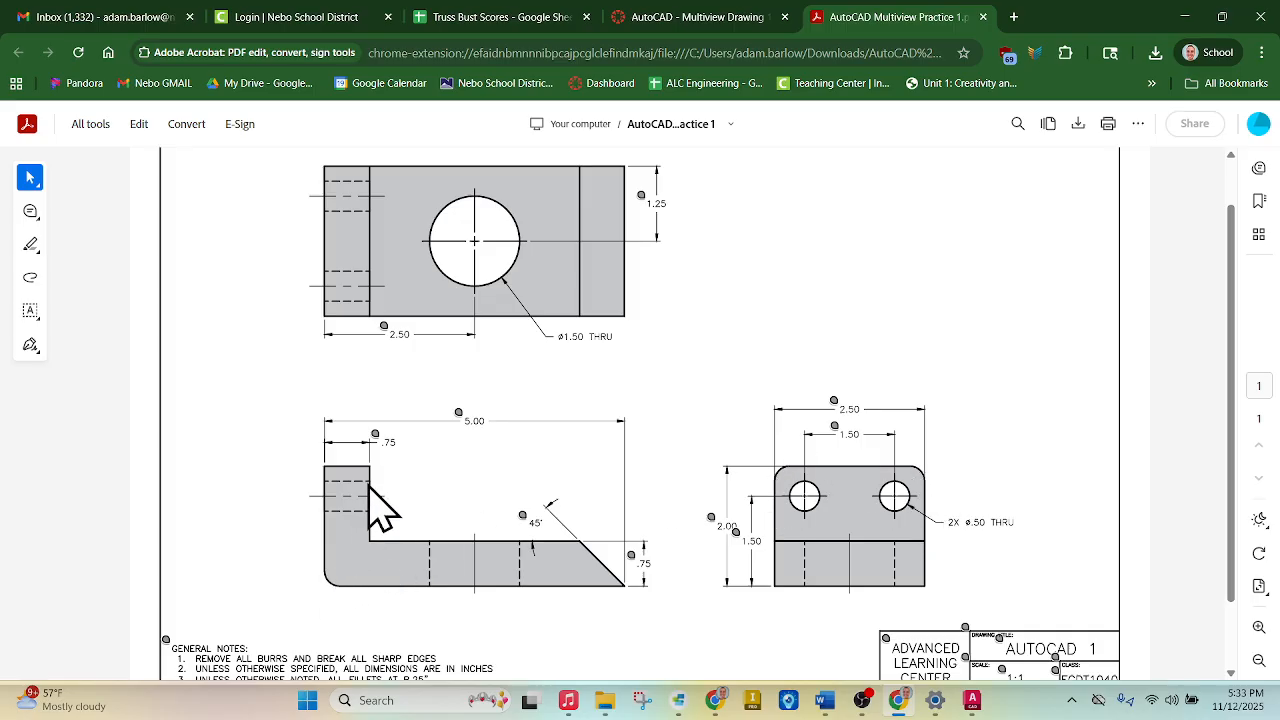
pyautogui.scroll(-1, 383, 510)
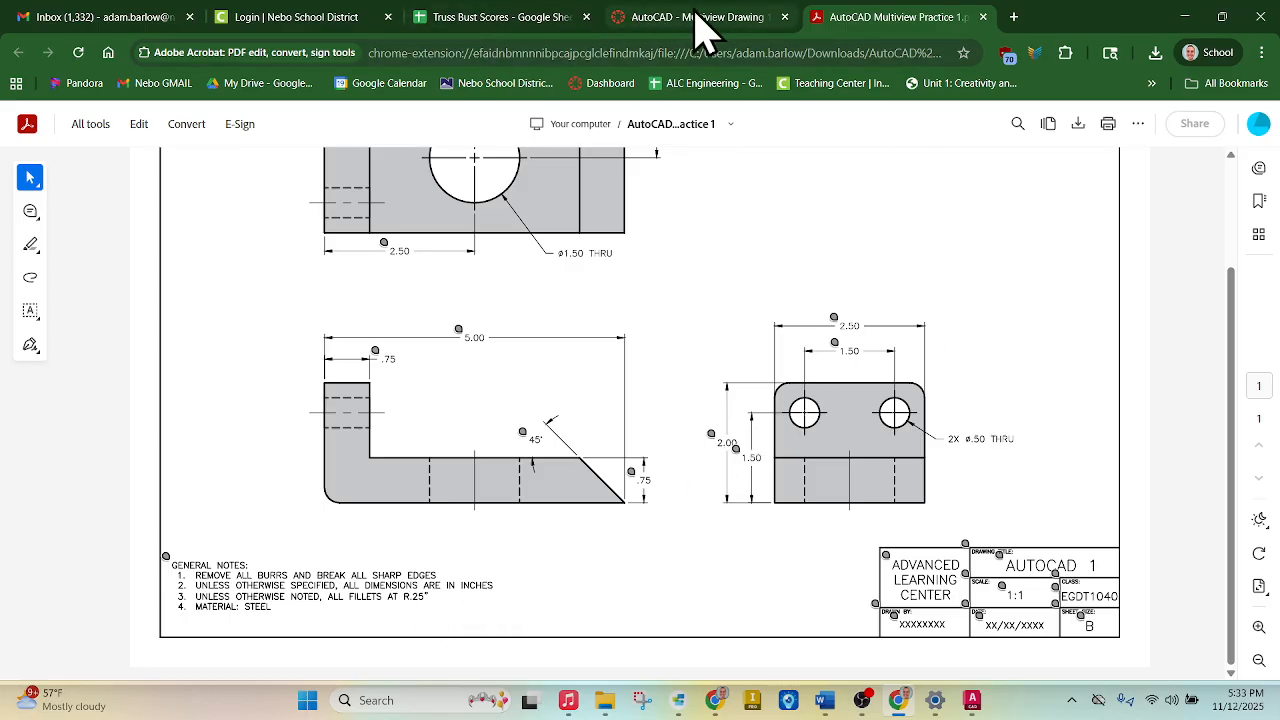
pyautogui.click(975, 700)
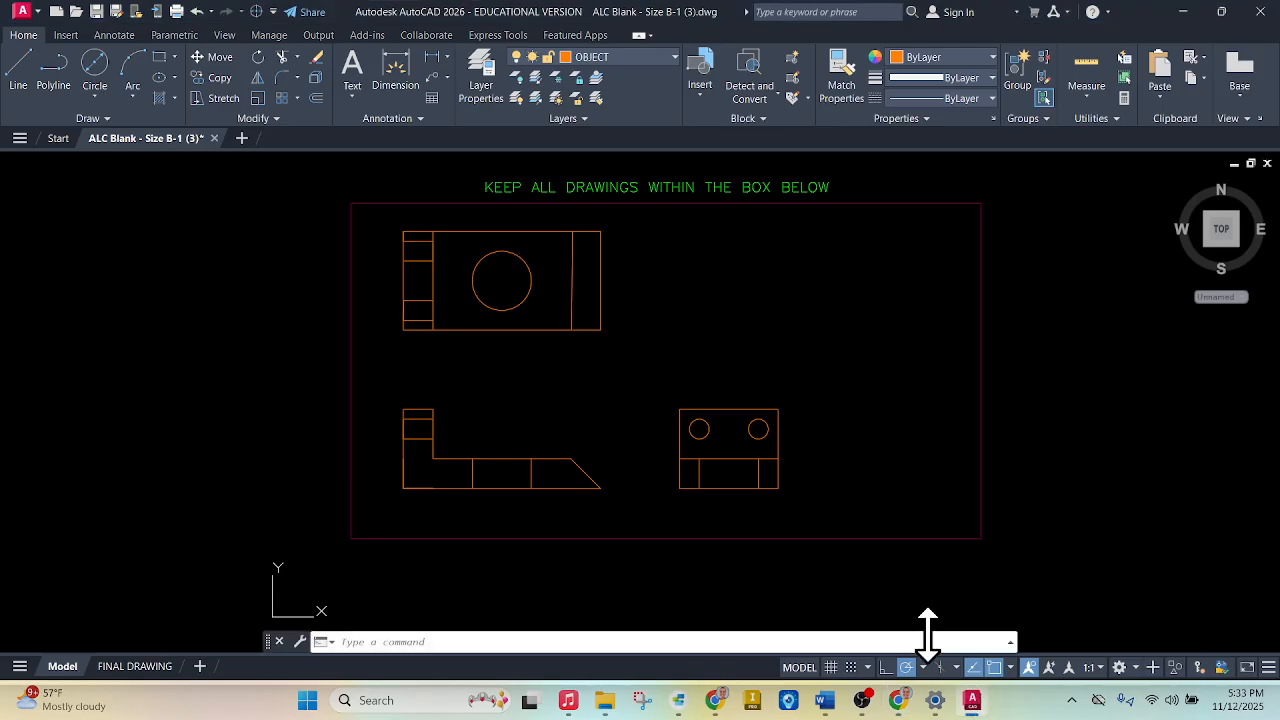
# Erase the leftover overlapping segment at the lower-left of the front view.
pyautogui.scroll(4, 468, 498)
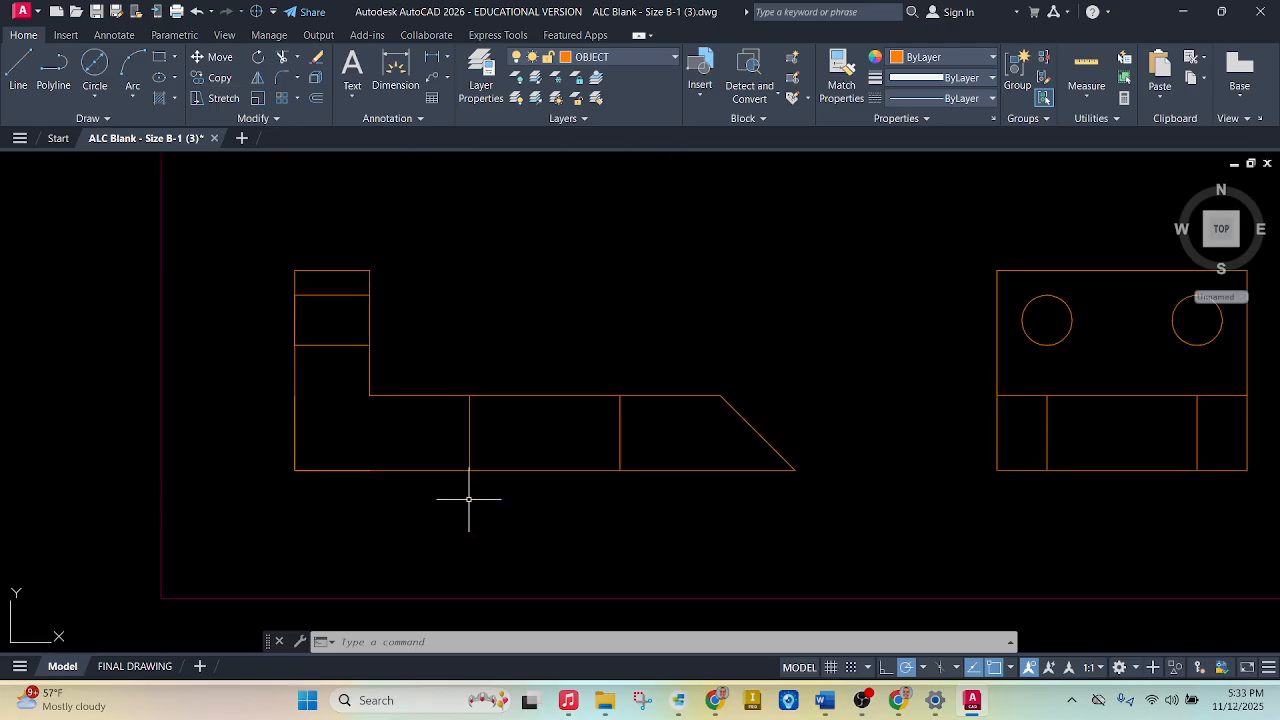
pyautogui.press('Delete')
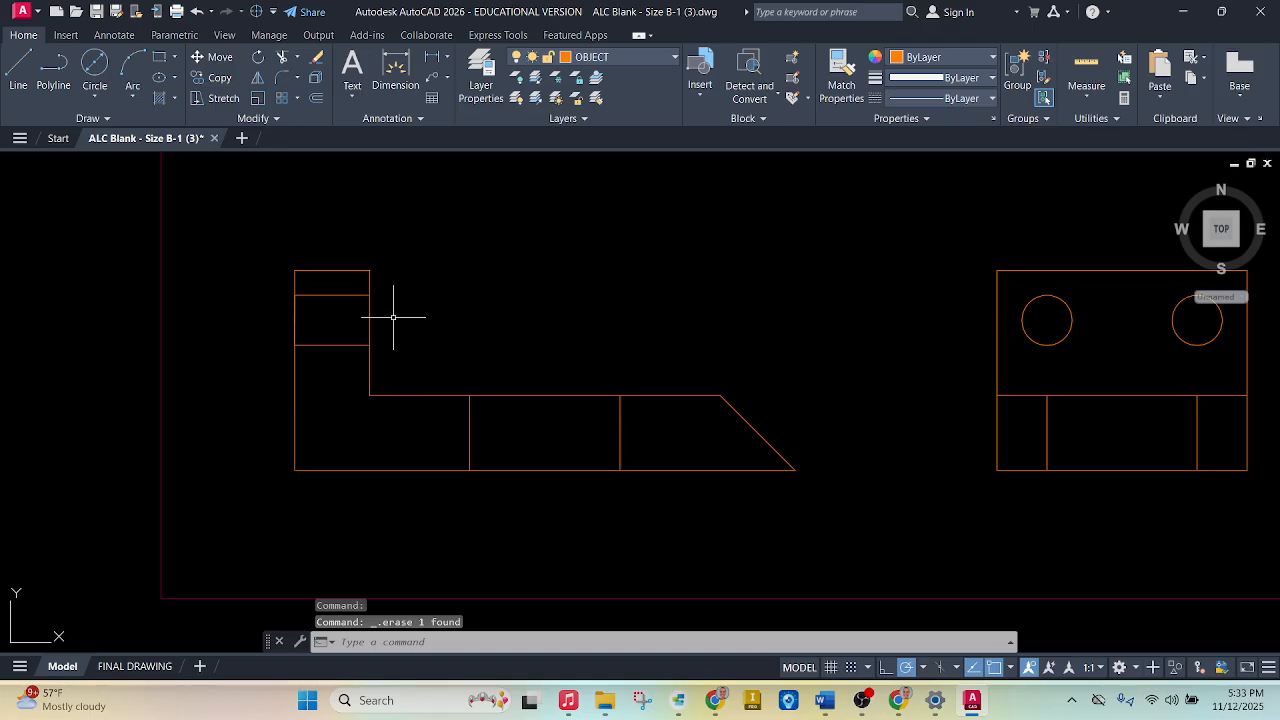
pyautogui.click(370, 319)
pyautogui.press('Delete')
pyautogui.hotkey('ctrl', 'z')
# Erase the lower hole's horizontal lines and the slanted vertical segment joining them in the top view's left strip.
pyautogui.scroll(-3, 585, 320)
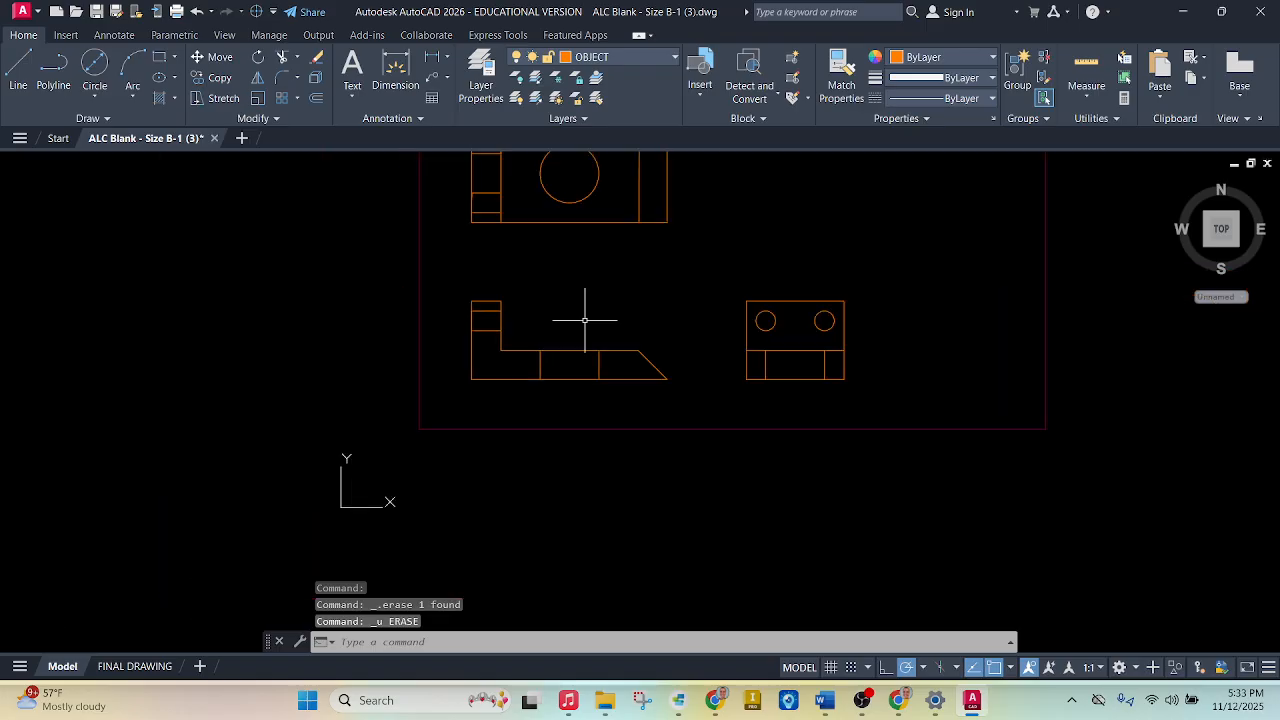
pyautogui.scroll(5, 537, 354)
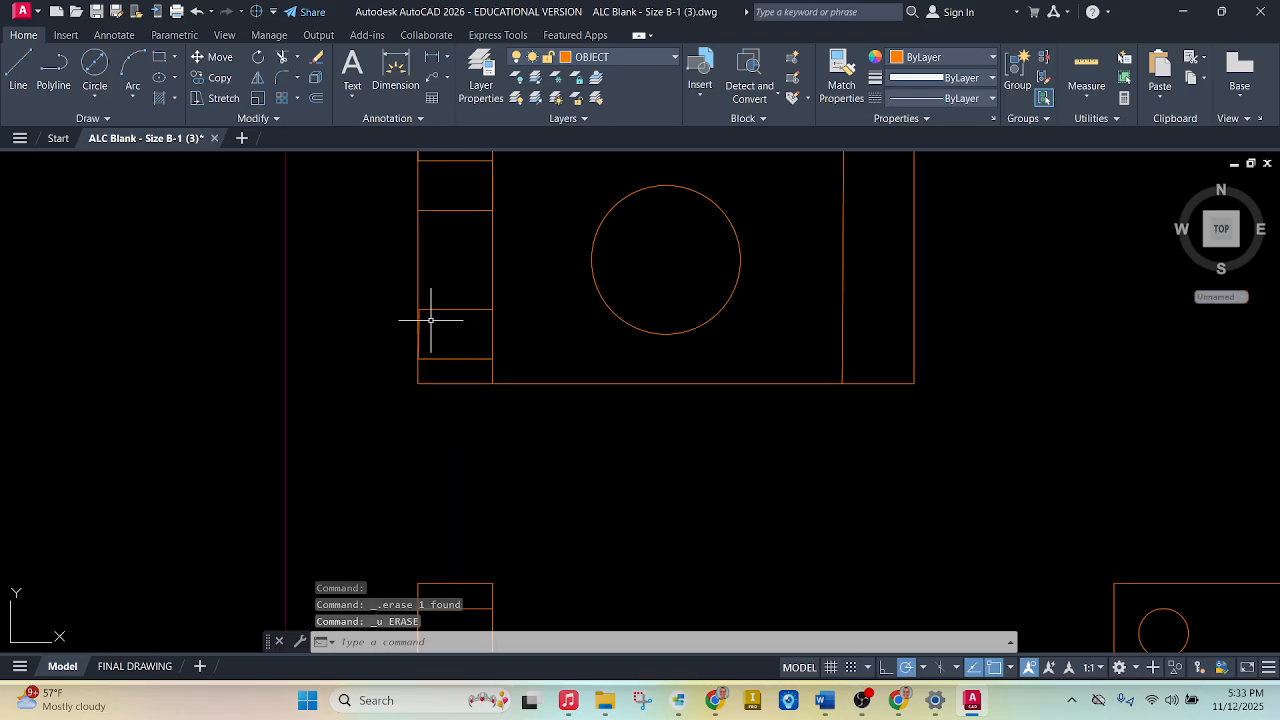
pyautogui.scroll(4, 420, 316)
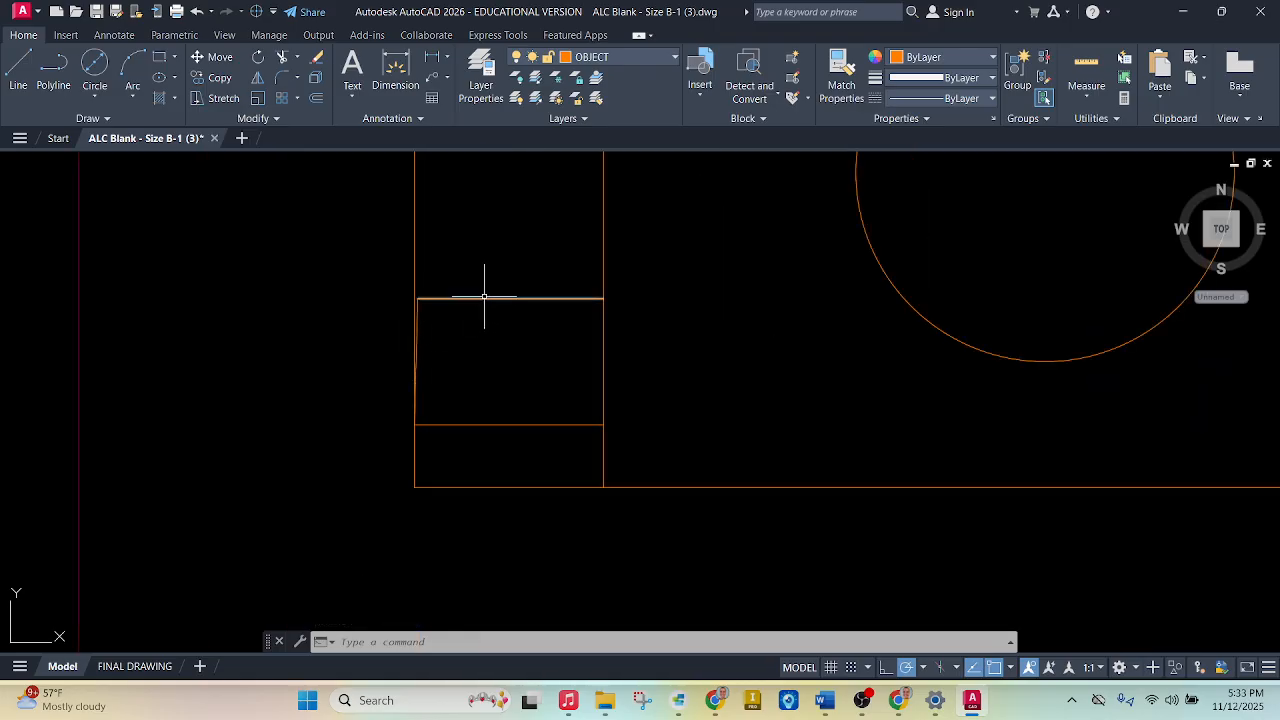
pyautogui.press('Delete')
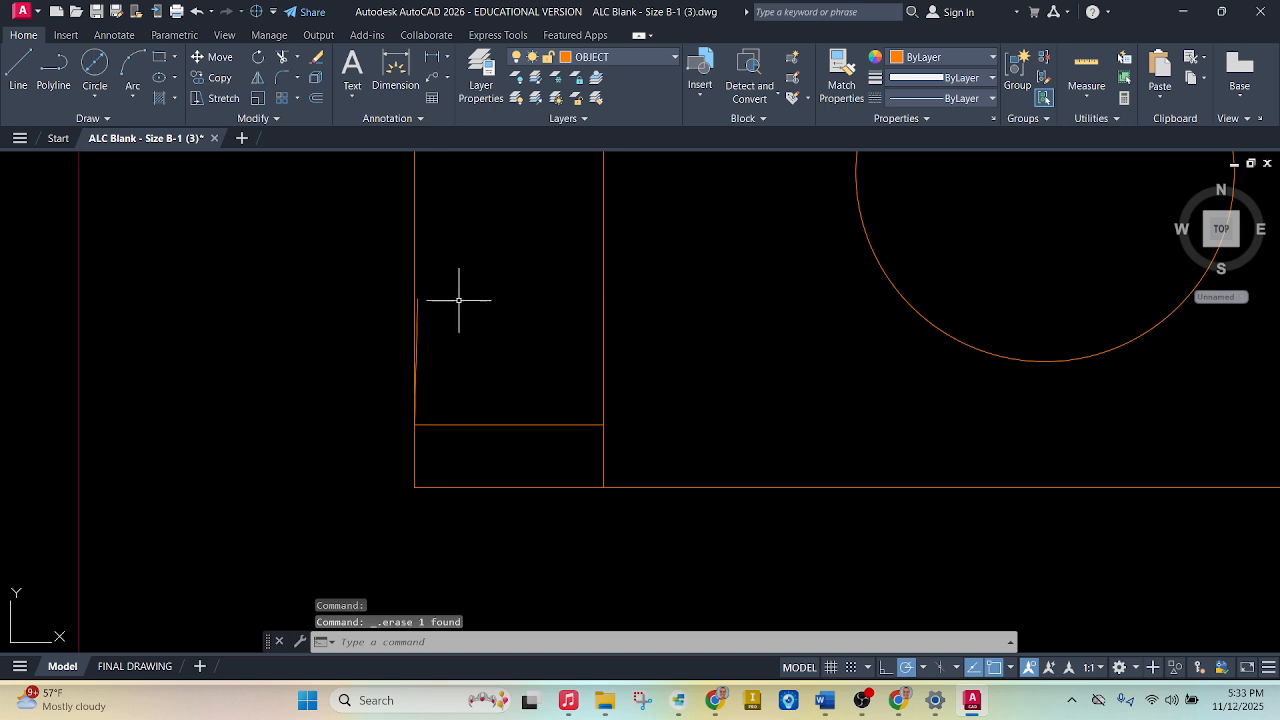
pyautogui.click(417, 306)
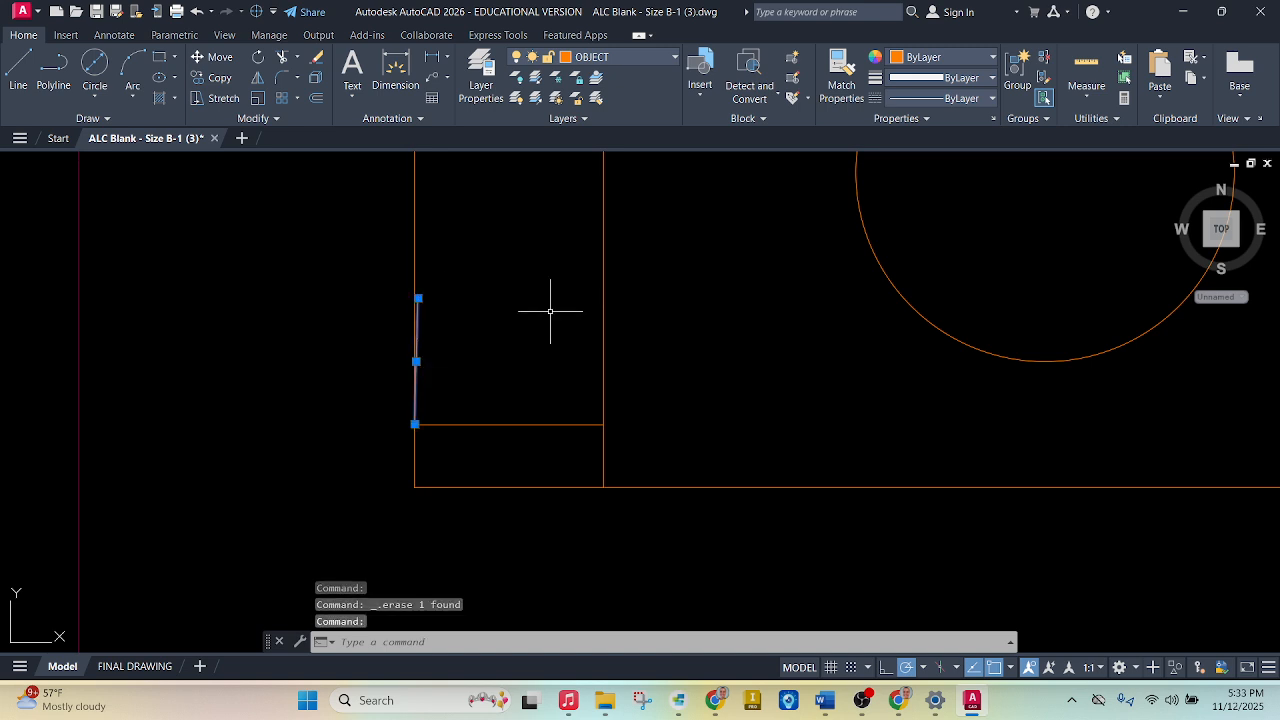
pyautogui.press('Delete')
pyautogui.scroll(-5, 491, 514)
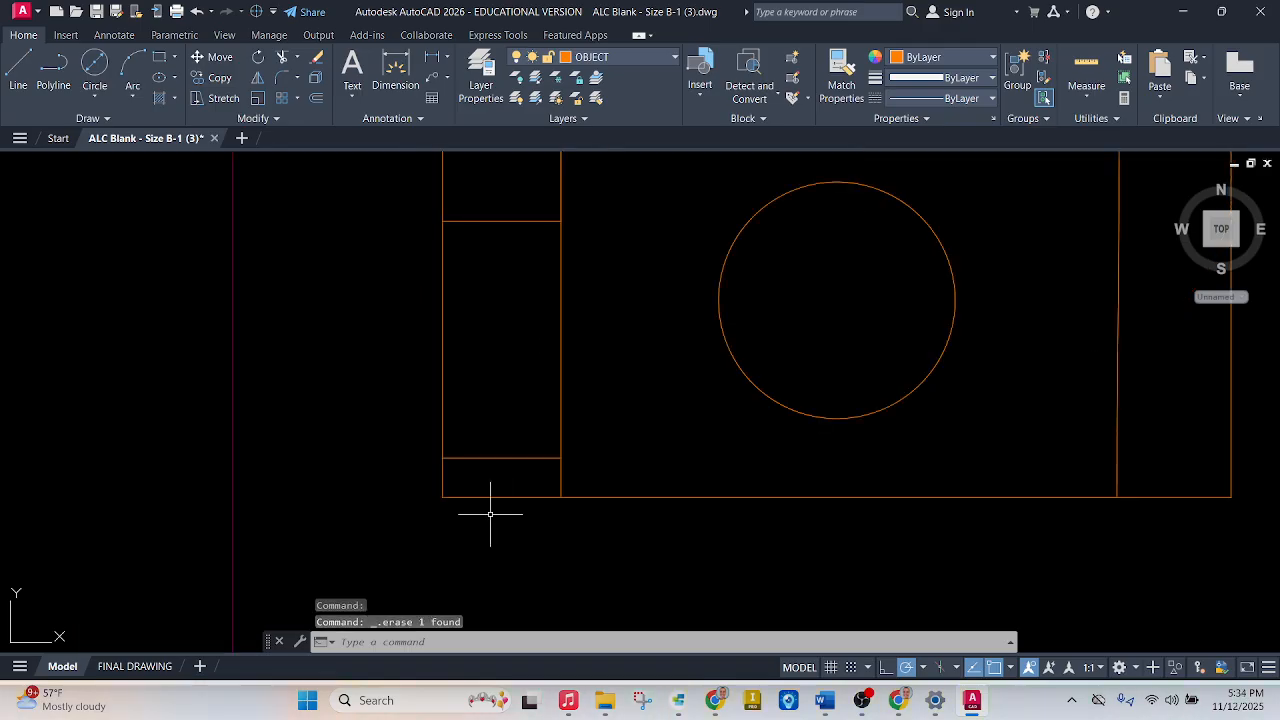
# Erase the short overlapping vertical segments beside the upper hole lines on both edges of the top view's left strip.
pyautogui.scroll(5, 472, 302)
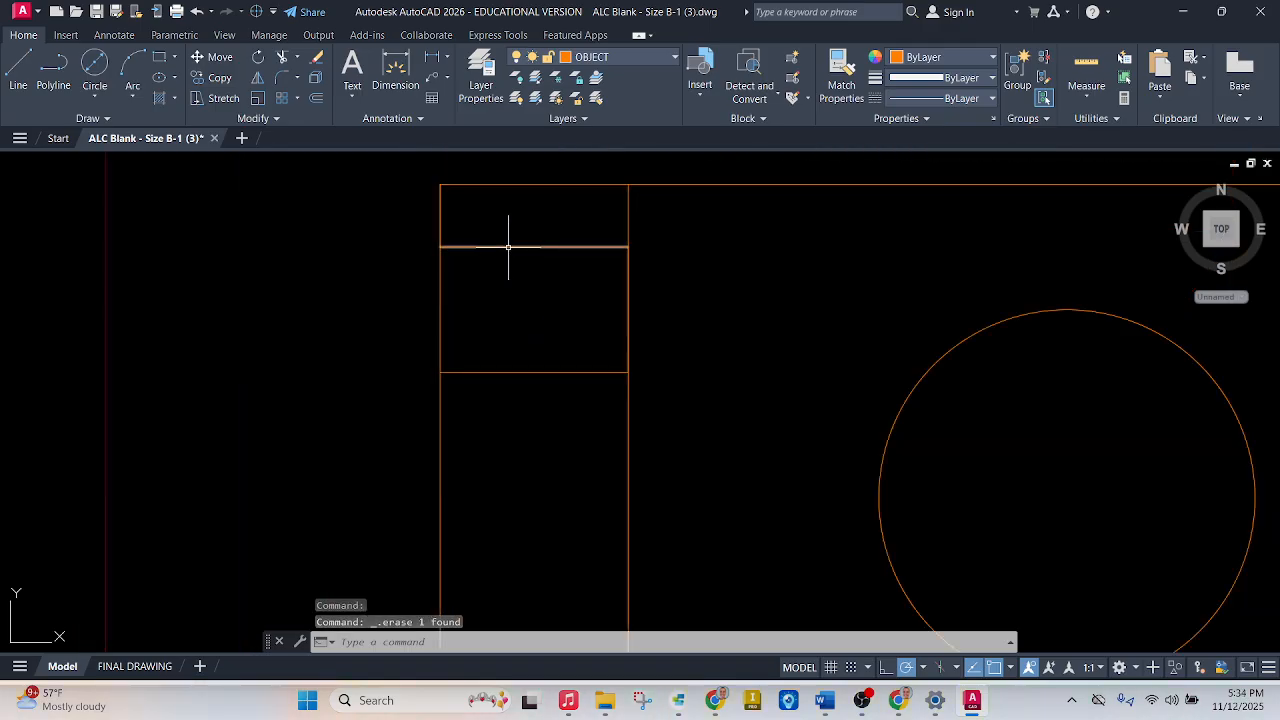
pyautogui.click(440, 210)
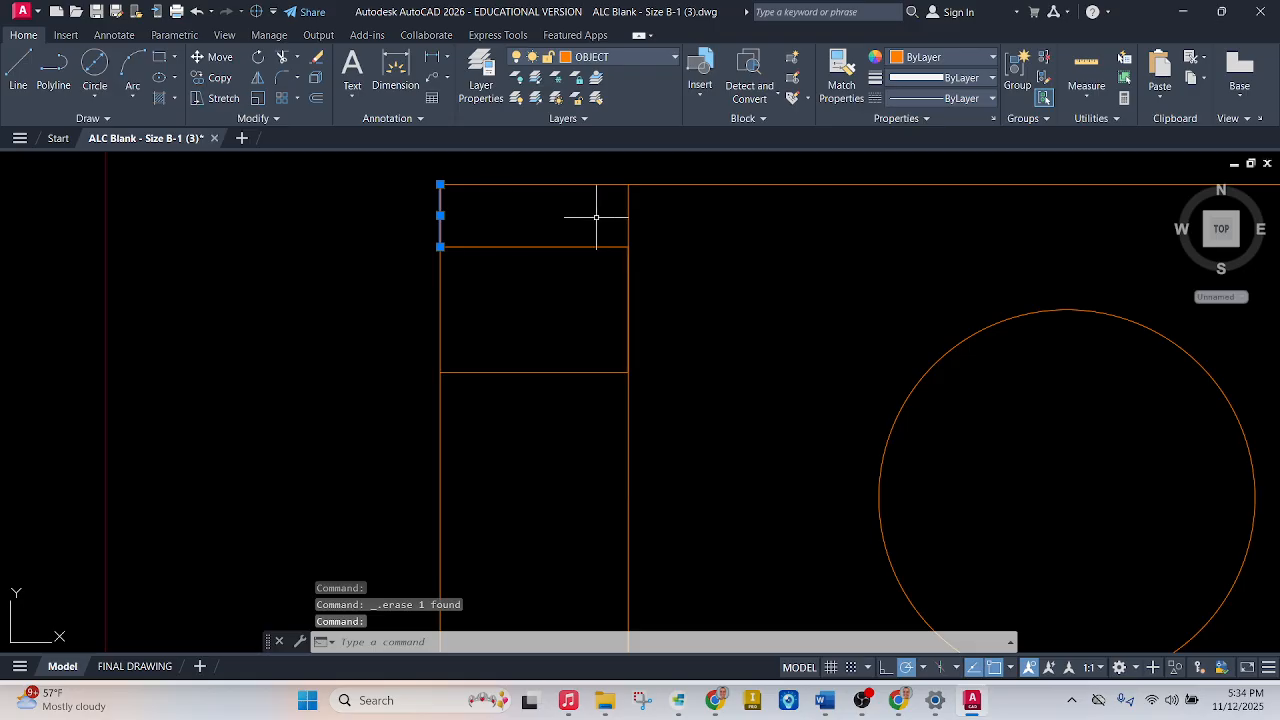
pyautogui.press('Delete')
pyautogui.click(627, 293)
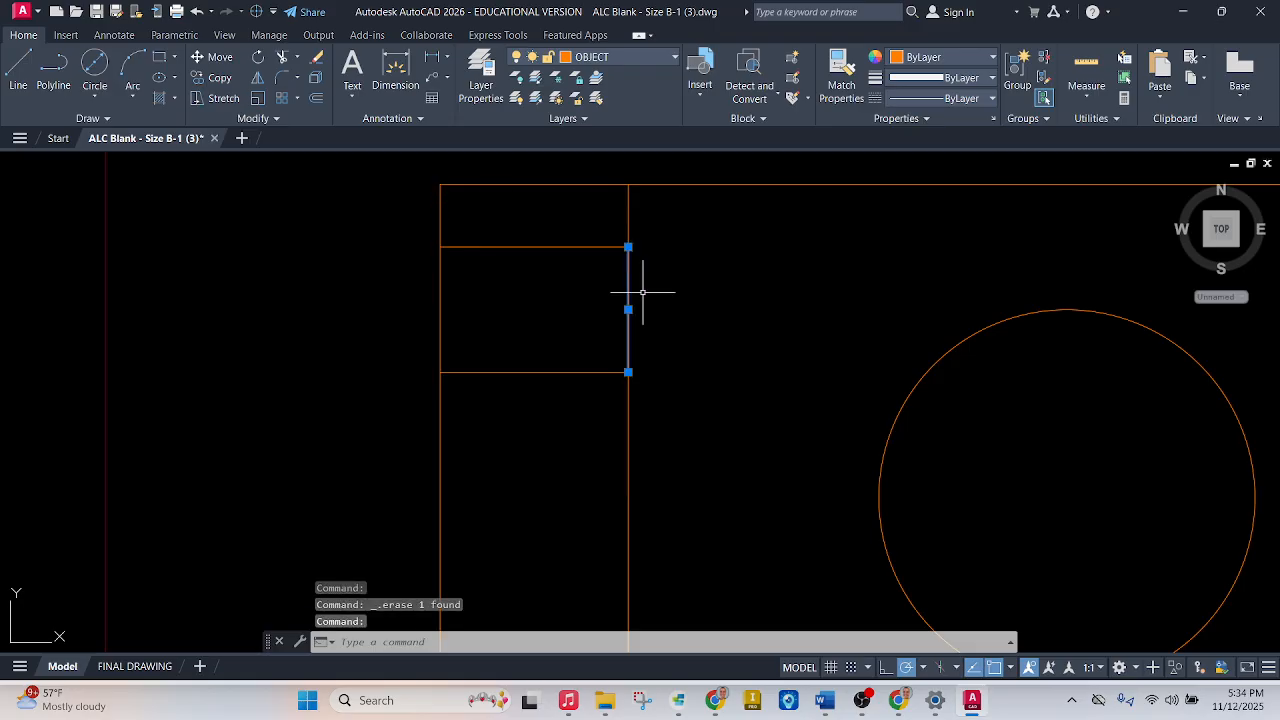
pyautogui.press('Delete')
# Mirror the two upper hole lines about the horizontal line from the left edge's midpoint through the circle's center, keeping the originals.
pyautogui.scroll(-4, 592, 289)
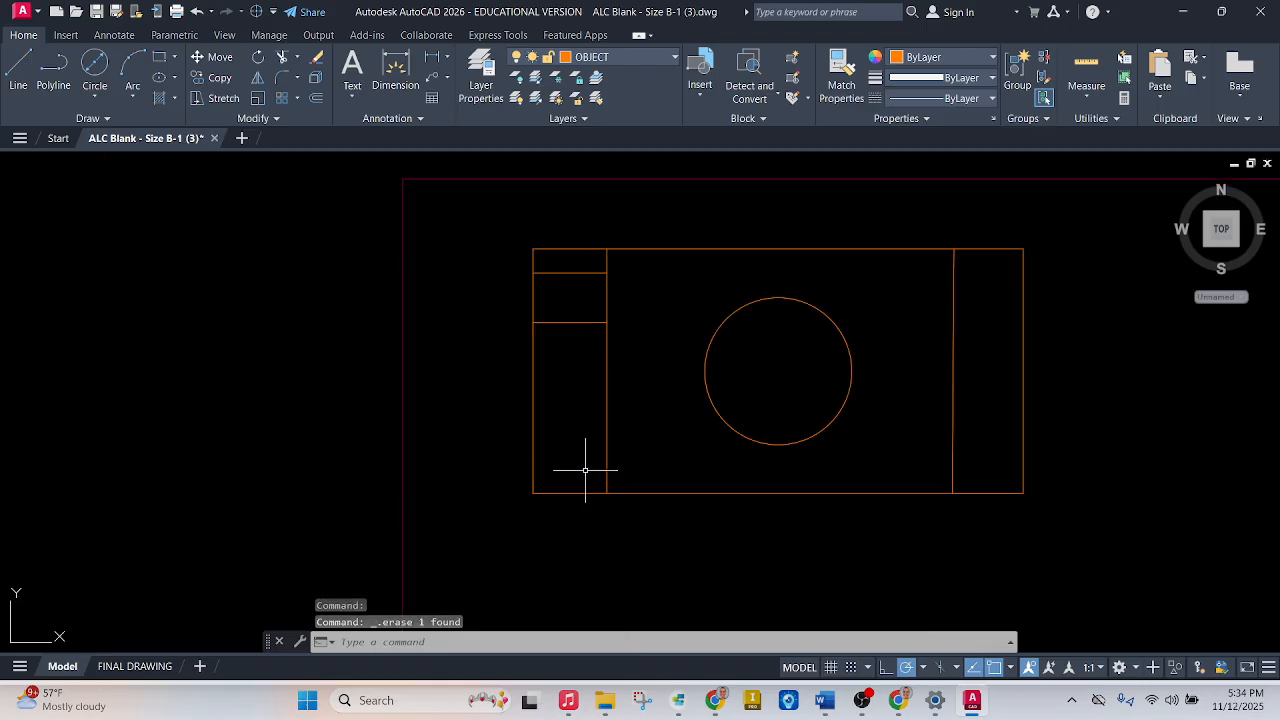
pyautogui.click(257, 77)
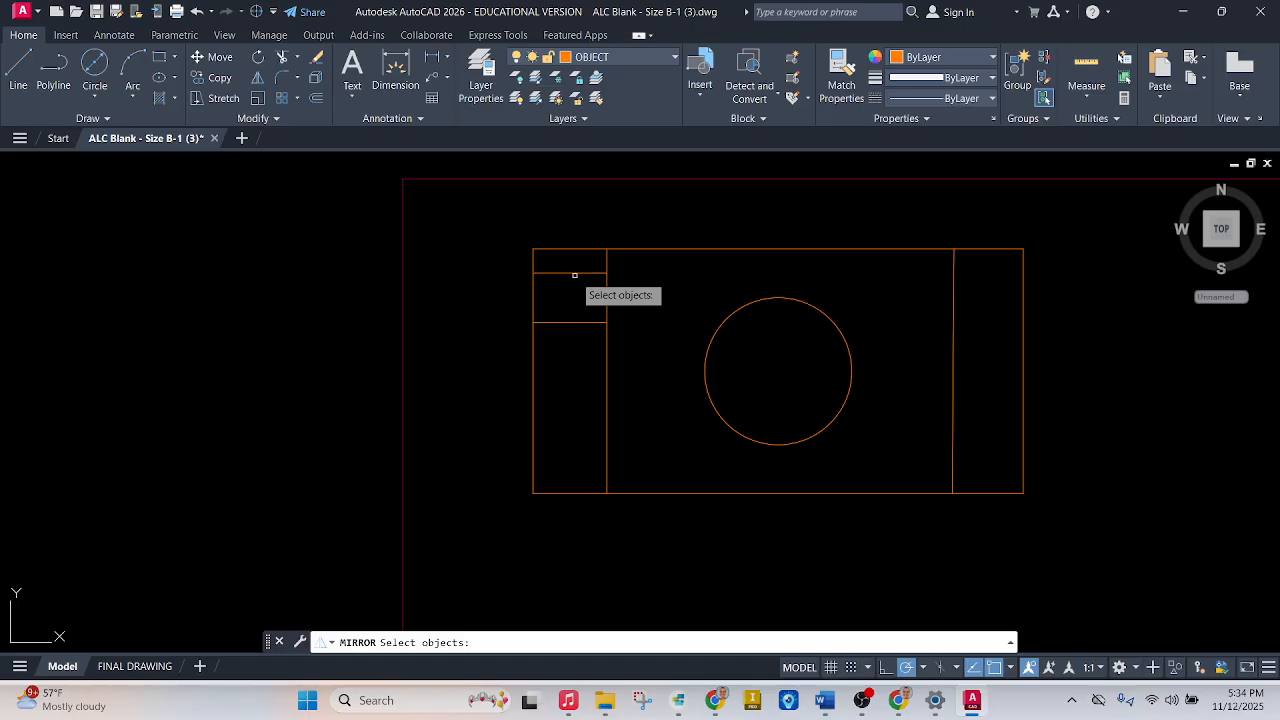
pyautogui.click(578, 272)
pyautogui.click(578, 322)
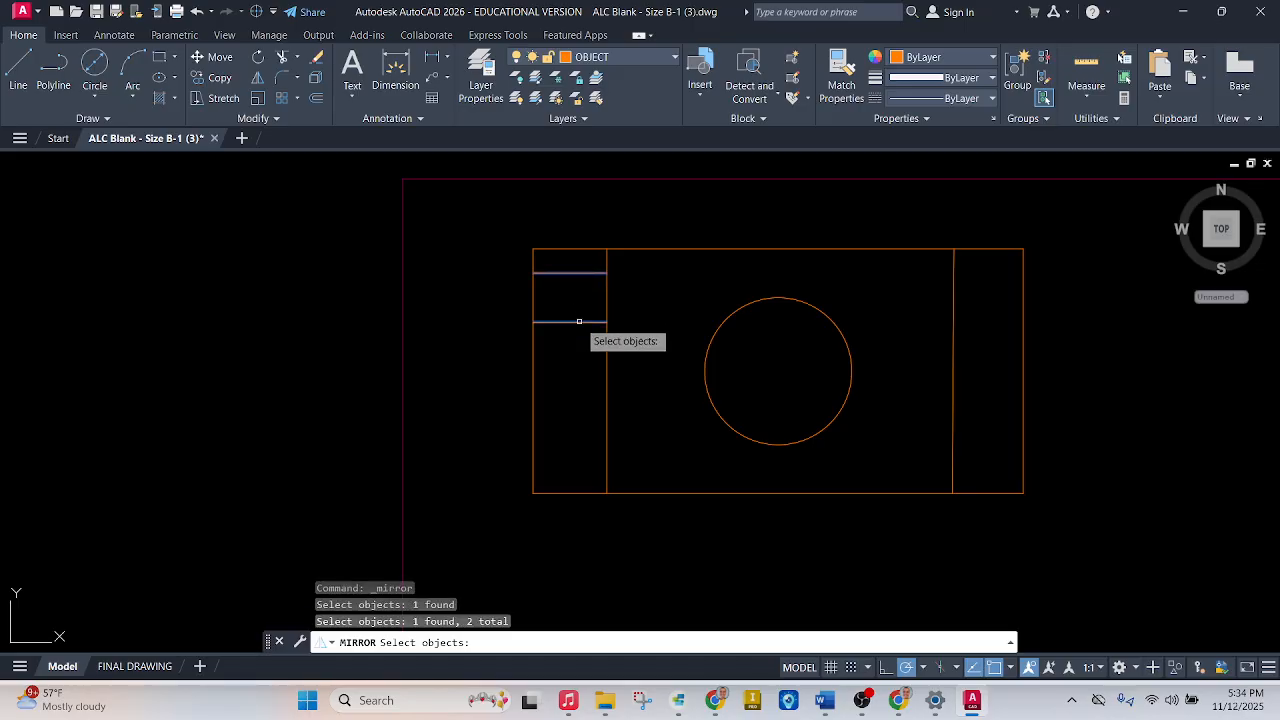
pyautogui.press('Return')
pyautogui.click(533, 371)
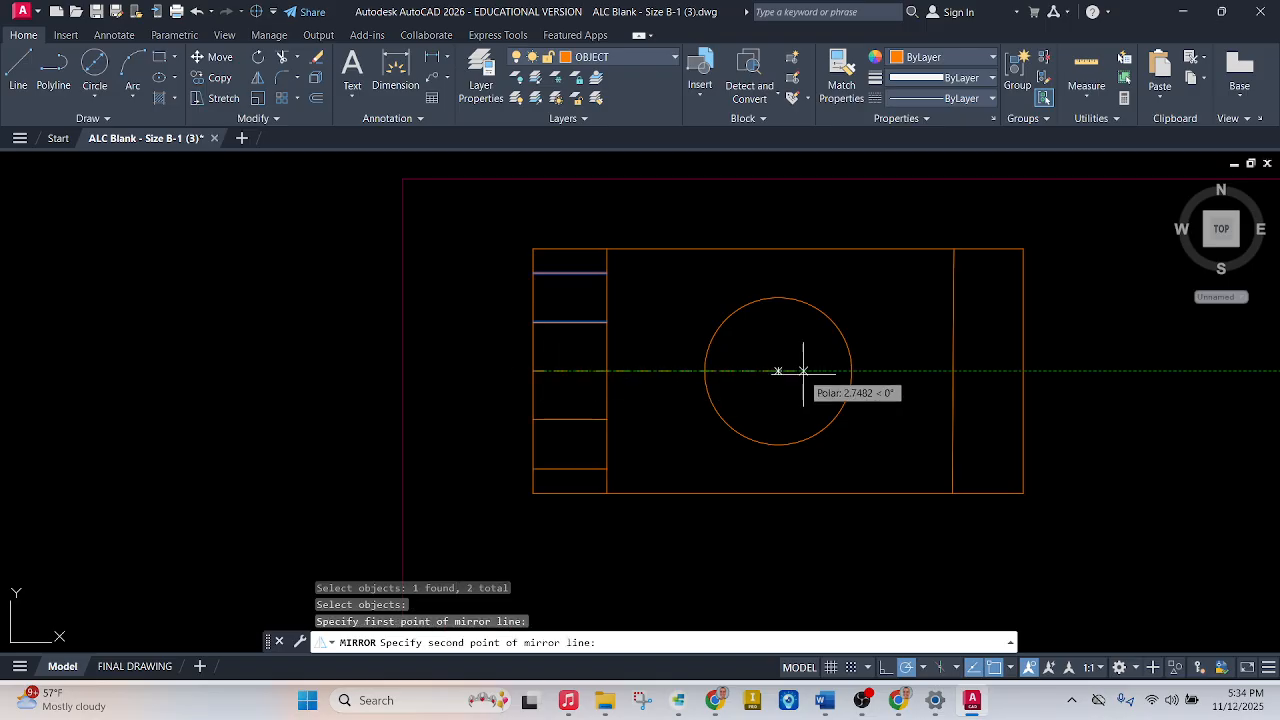
pyautogui.click(778, 371)
pyautogui.press('Return')
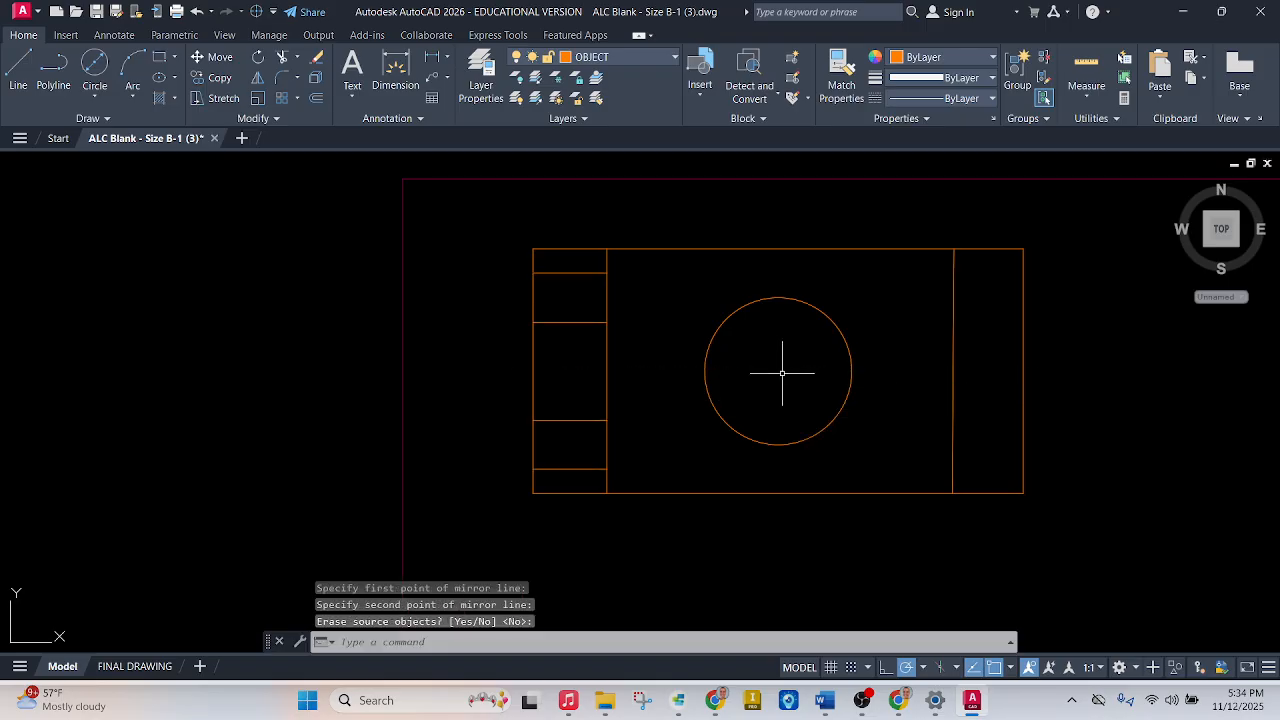
pyautogui.scroll(-5, 517, 266)
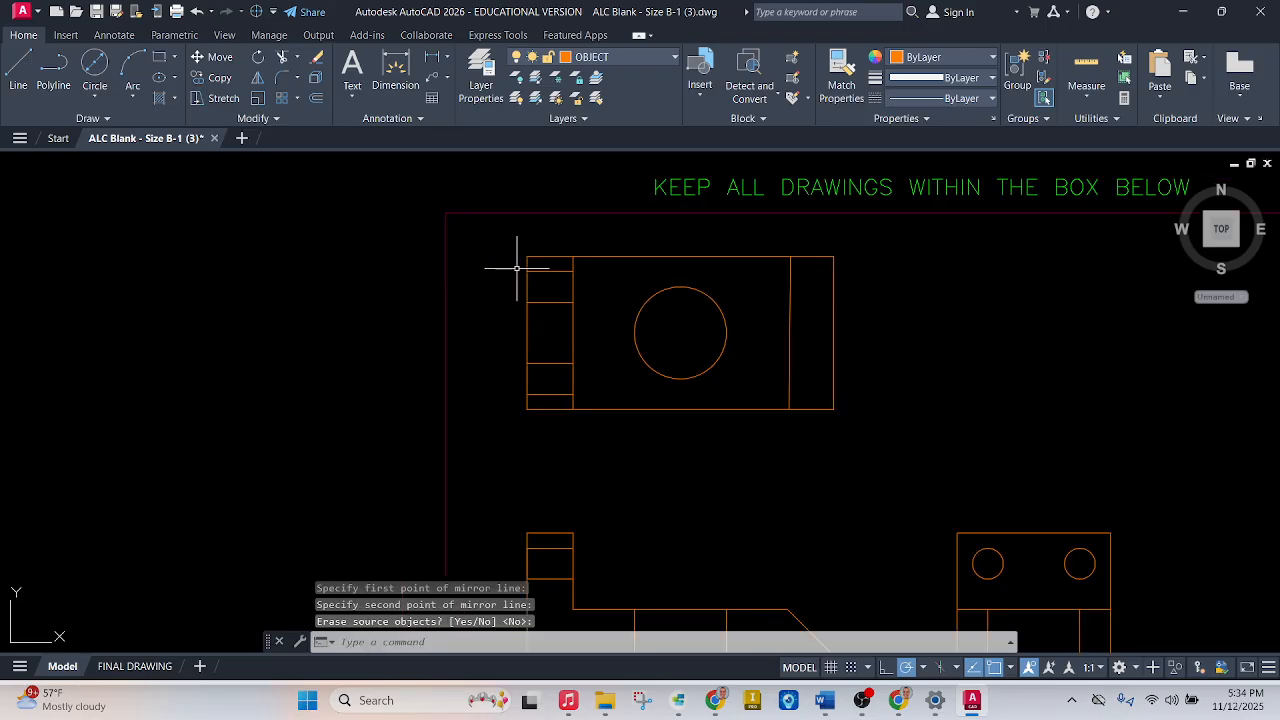
# Try to fillet the front view's lower-left outer corner with the existing 0.5 radius, and undo the fillet.
pyautogui.scroll(3, 540, 410)
pyautogui.scroll(4, 561, 575)
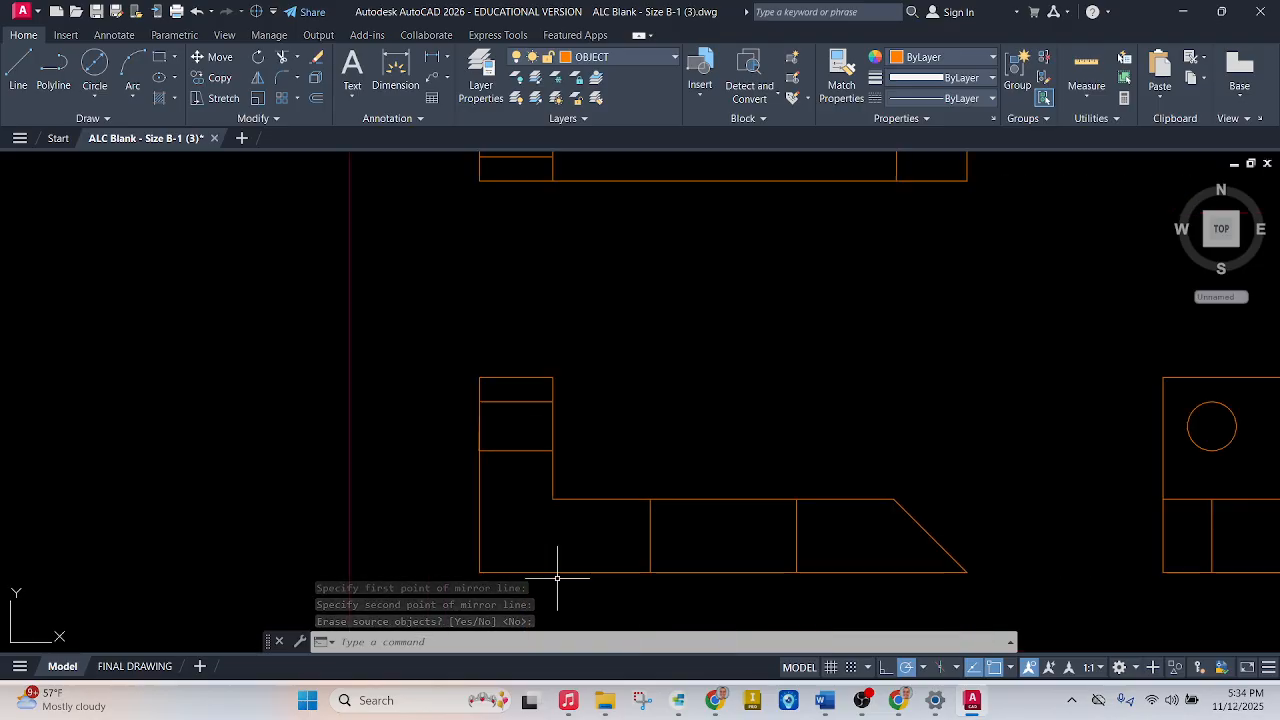
pyautogui.click(284, 79)
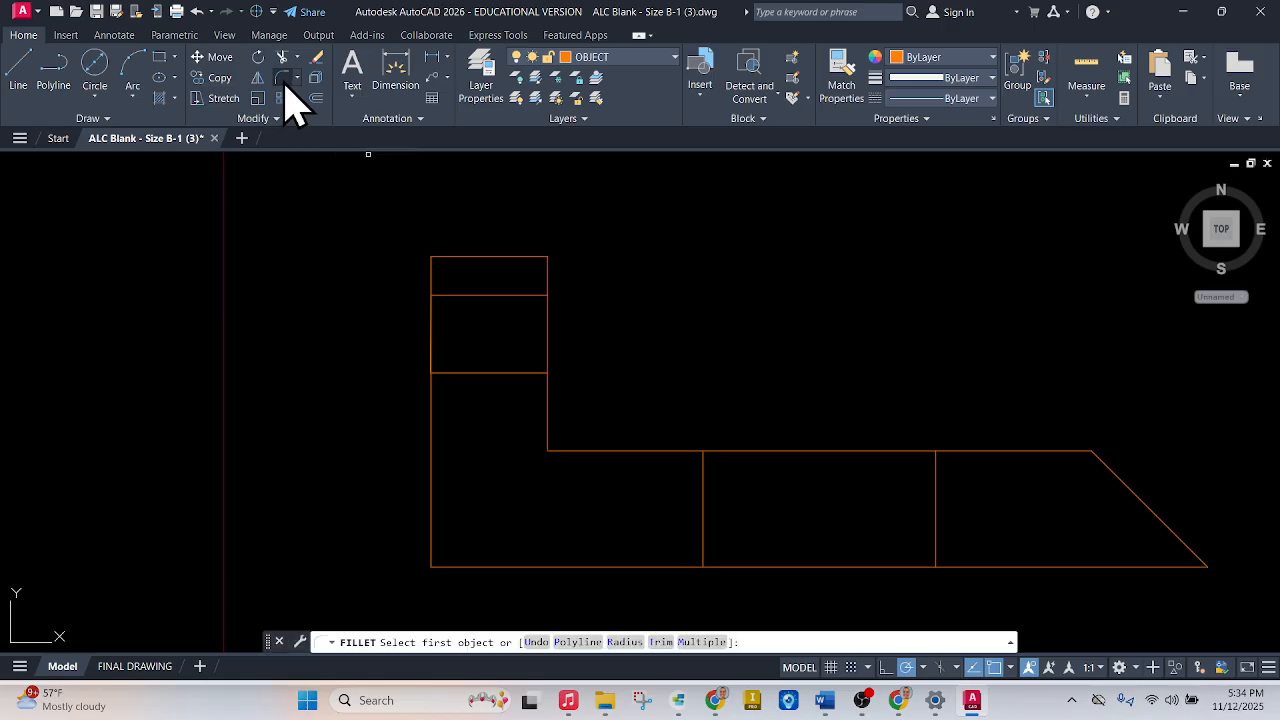
pyautogui.click(431, 549)
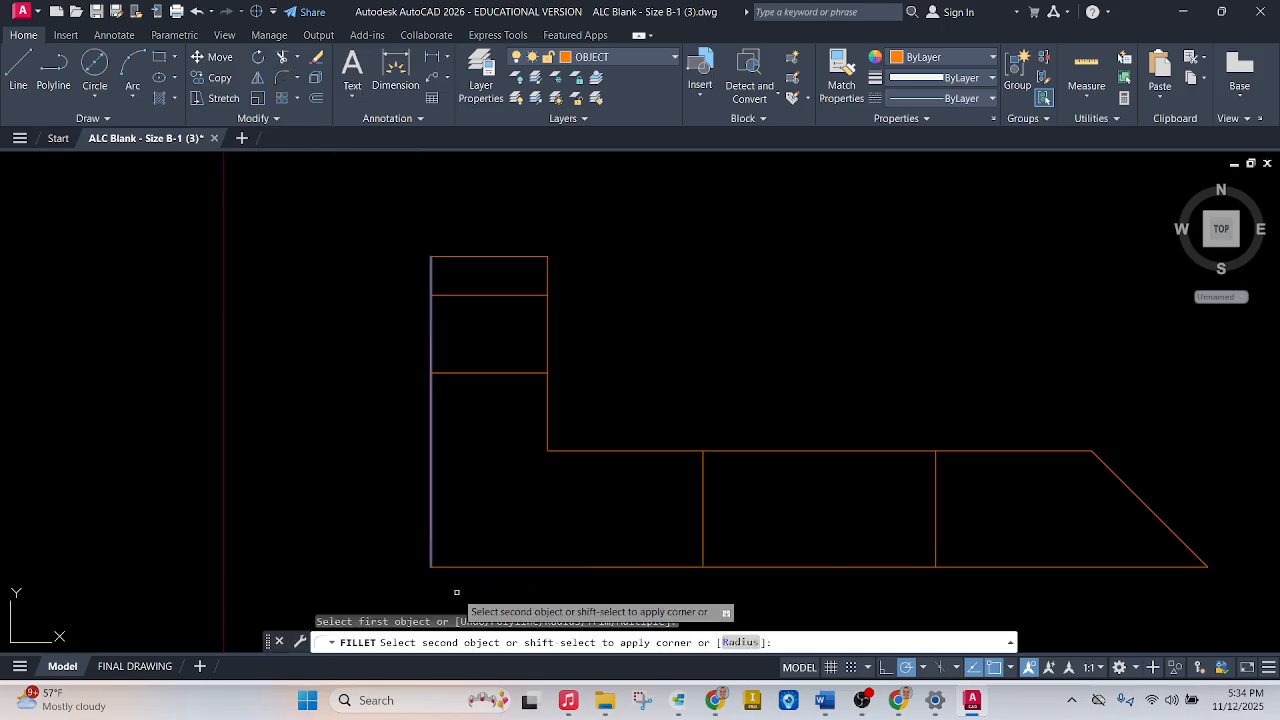
pyautogui.click(505, 565)
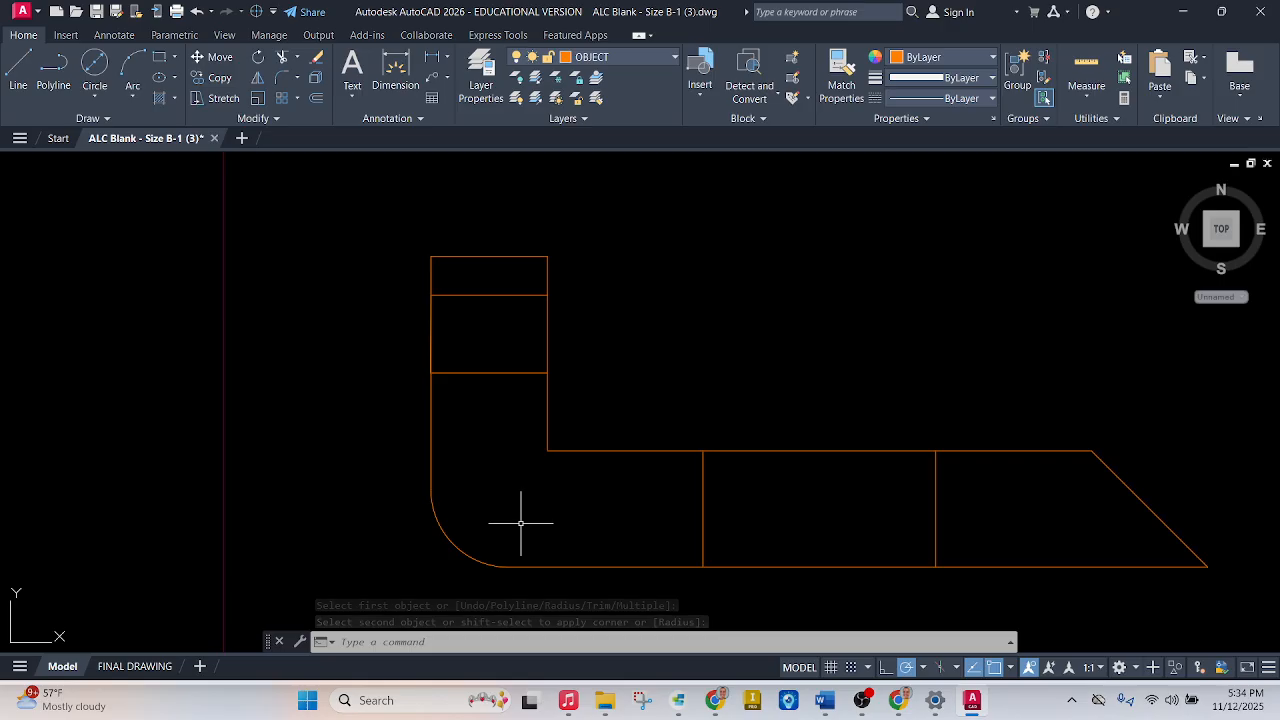
pyautogui.hotkey('ctrl', 'z')
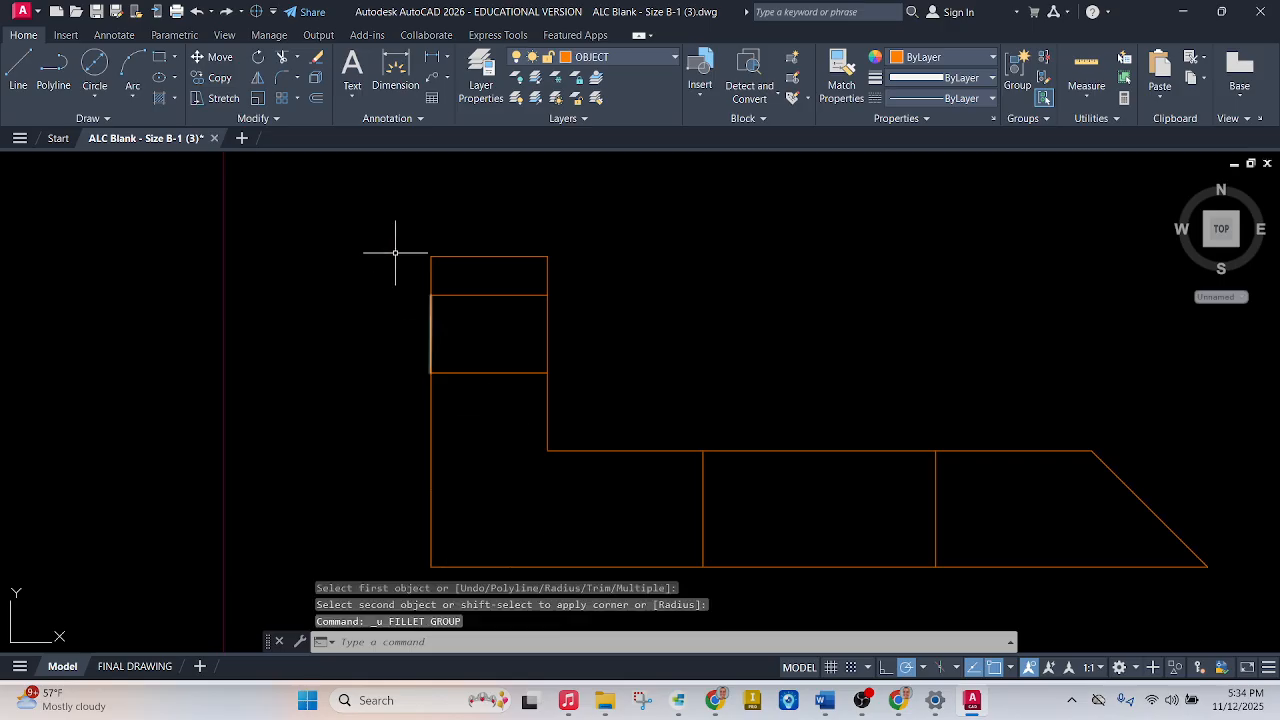
# Fillet the front view's lower-left outer corner with a radius of .25.
pyautogui.click(285, 78)
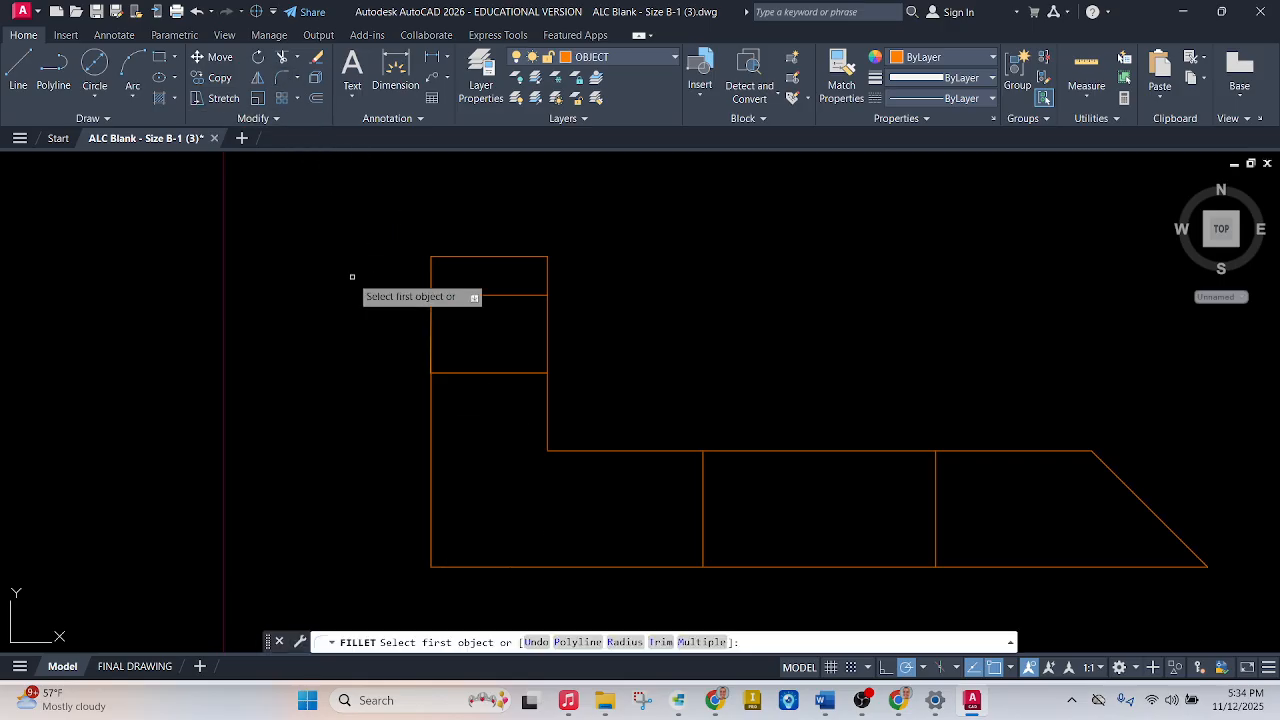
pyautogui.press('Down')
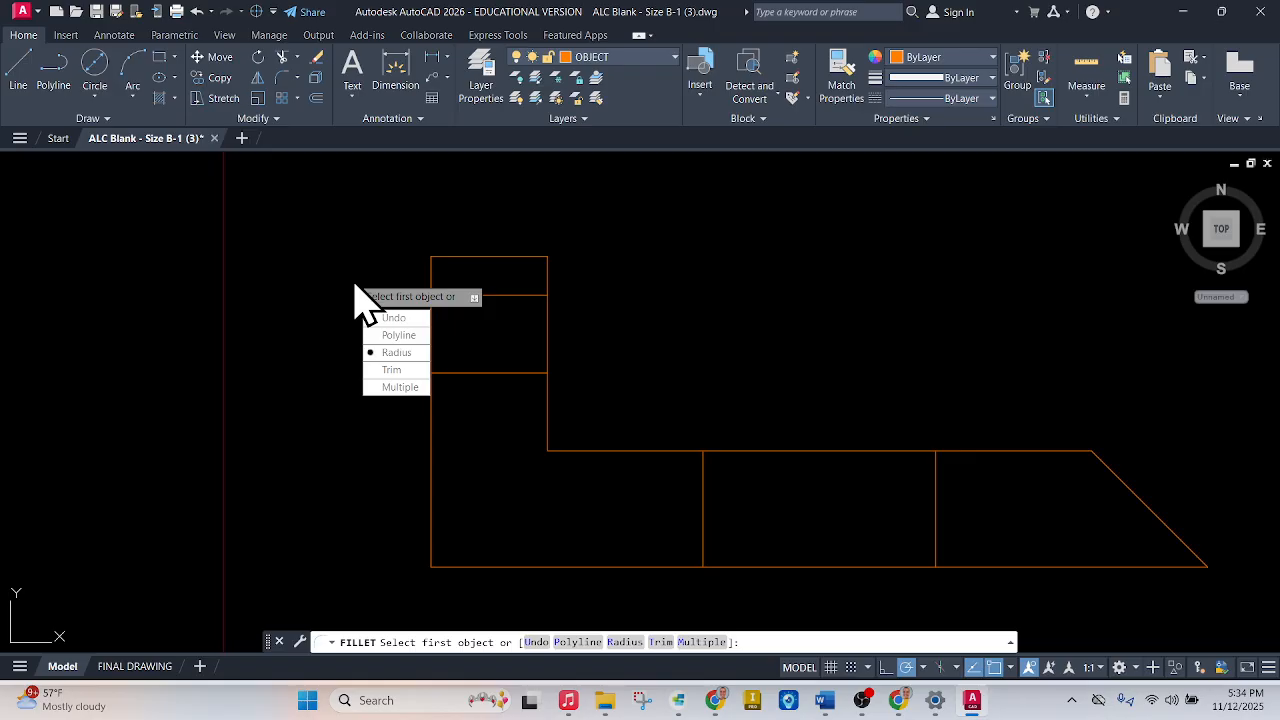
pyautogui.press('Return')
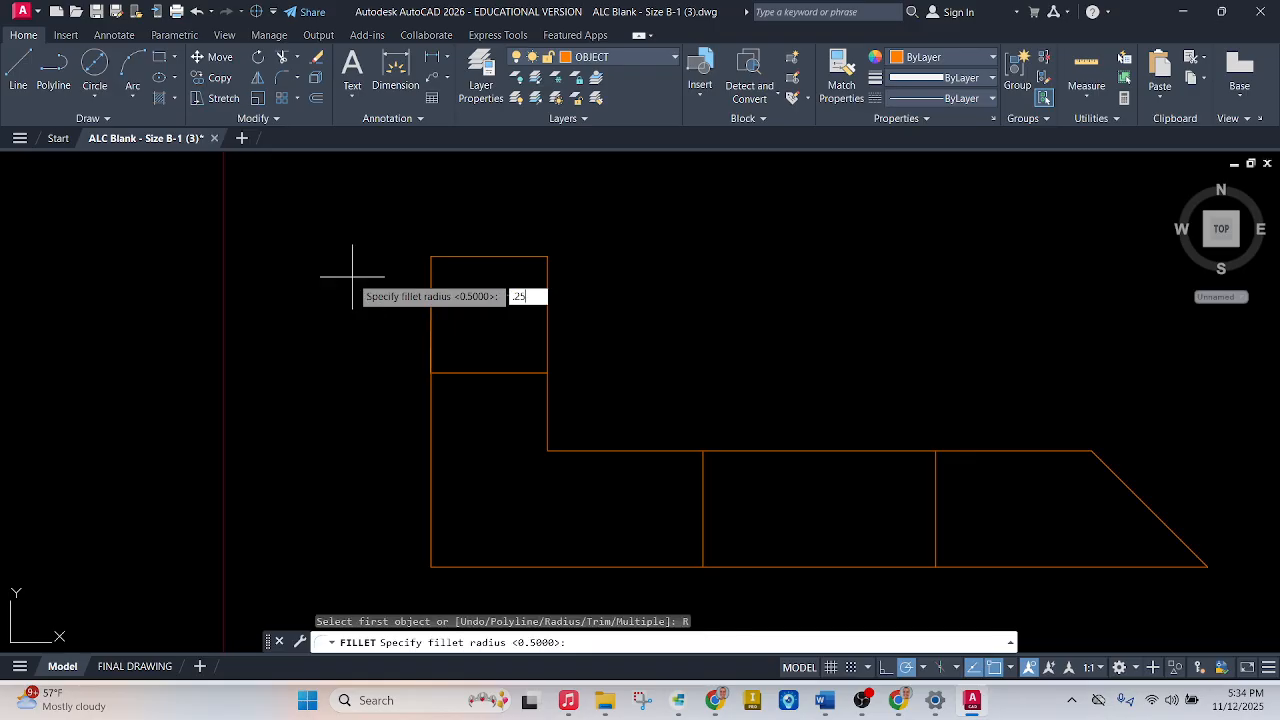
pyautogui.press('Return')
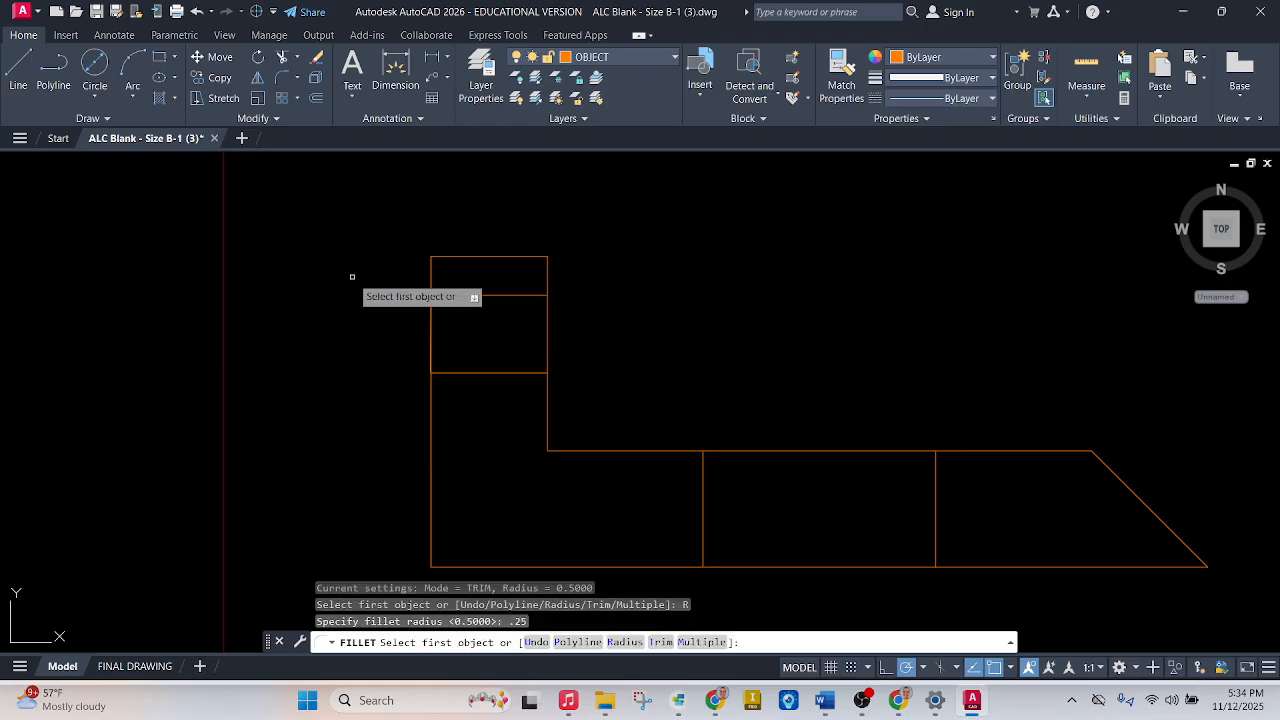
pyautogui.click(431, 515)
pyautogui.click(458, 566)
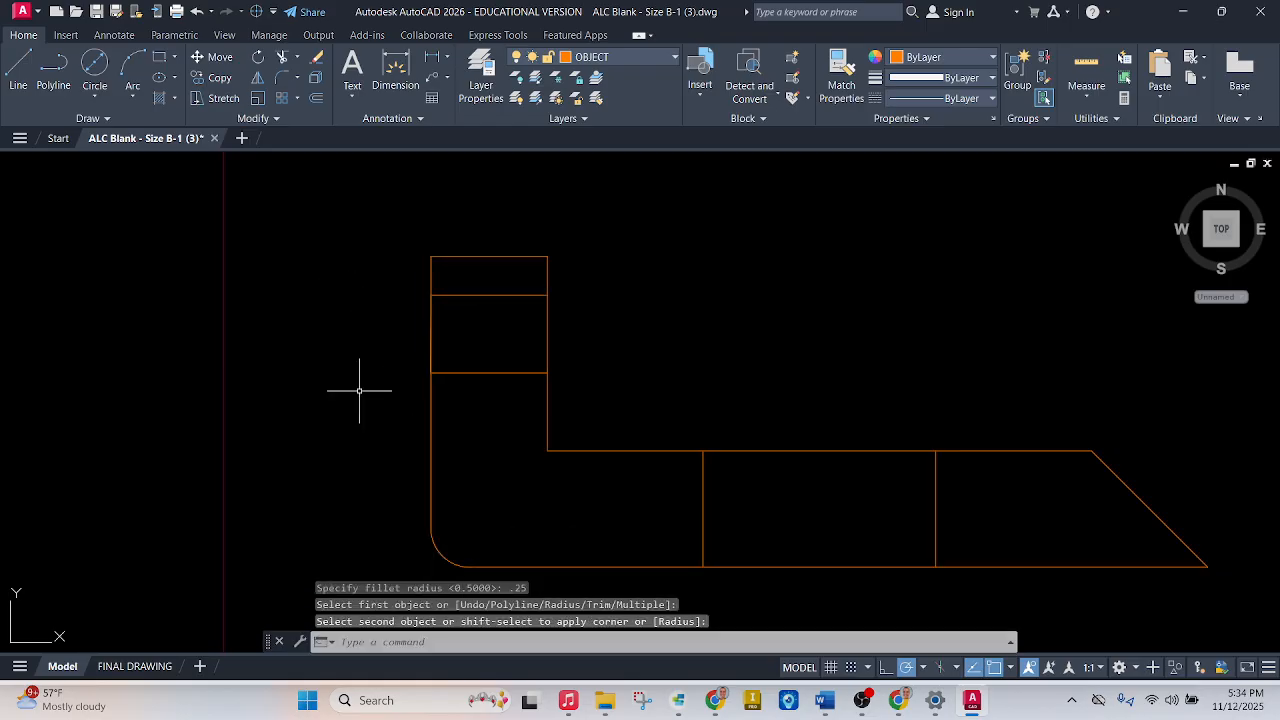
# Fillet both upper corners of the right side view with the same 0.25 radius.
pyautogui.scroll(-4, 339, 306)
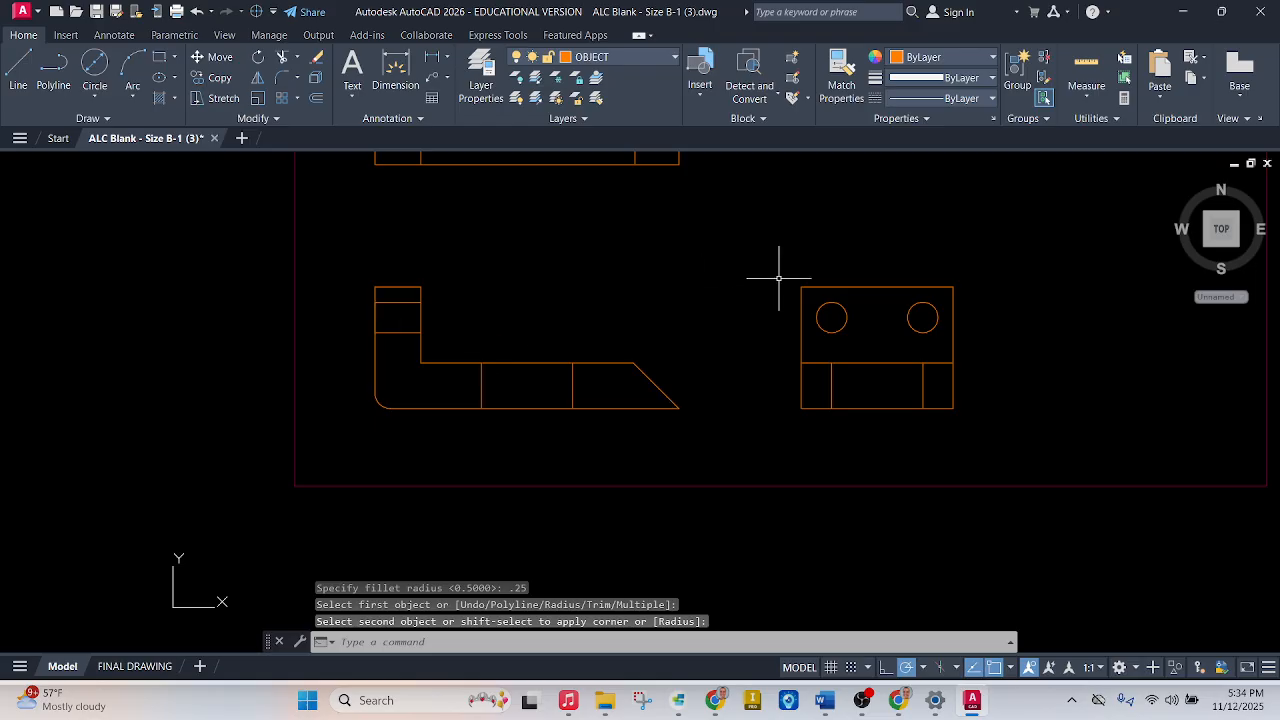
pyautogui.scroll(2, 968, 278)
pyautogui.press('Return')
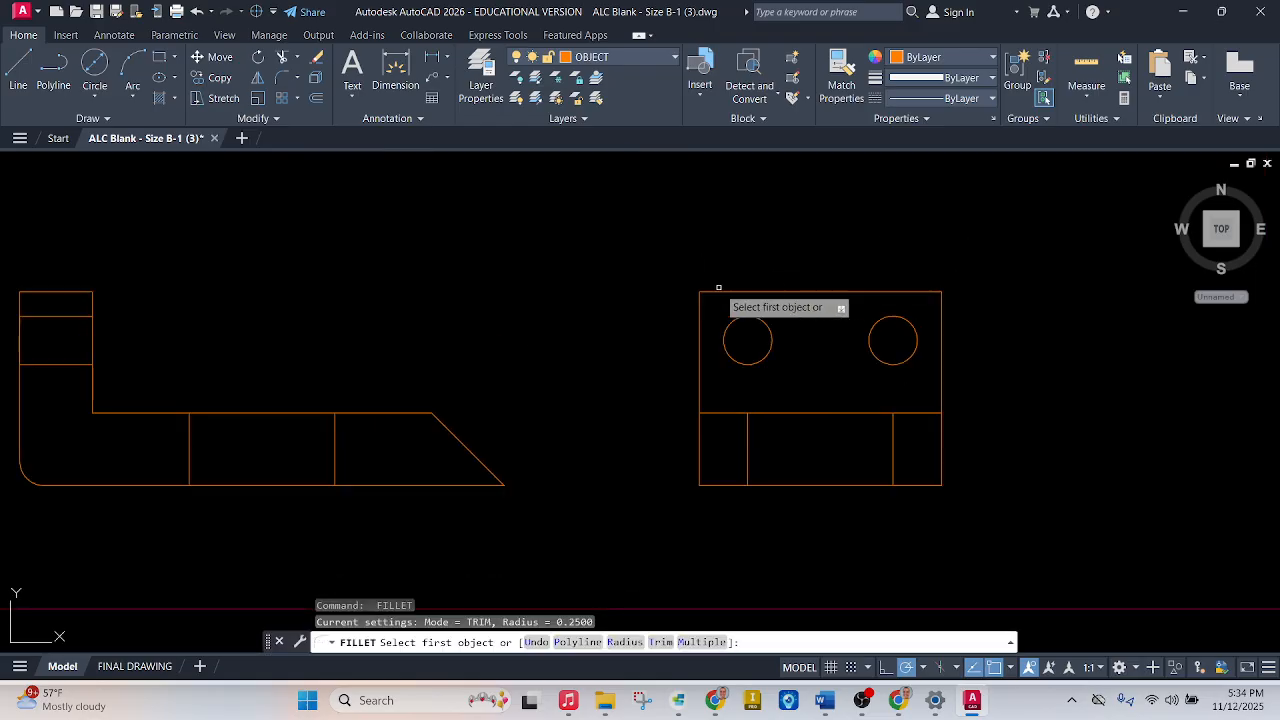
pyautogui.click(709, 294)
pyautogui.click(701, 306)
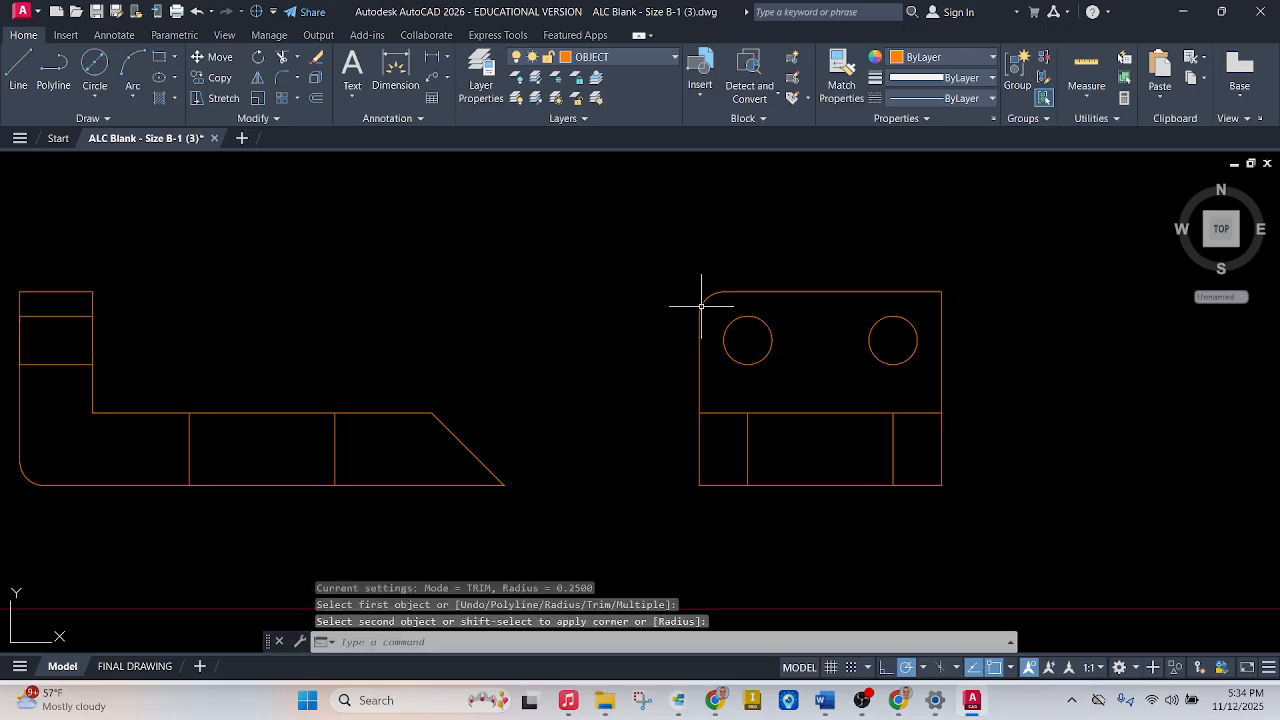
pyautogui.press('Return')
pyautogui.click(912, 292)
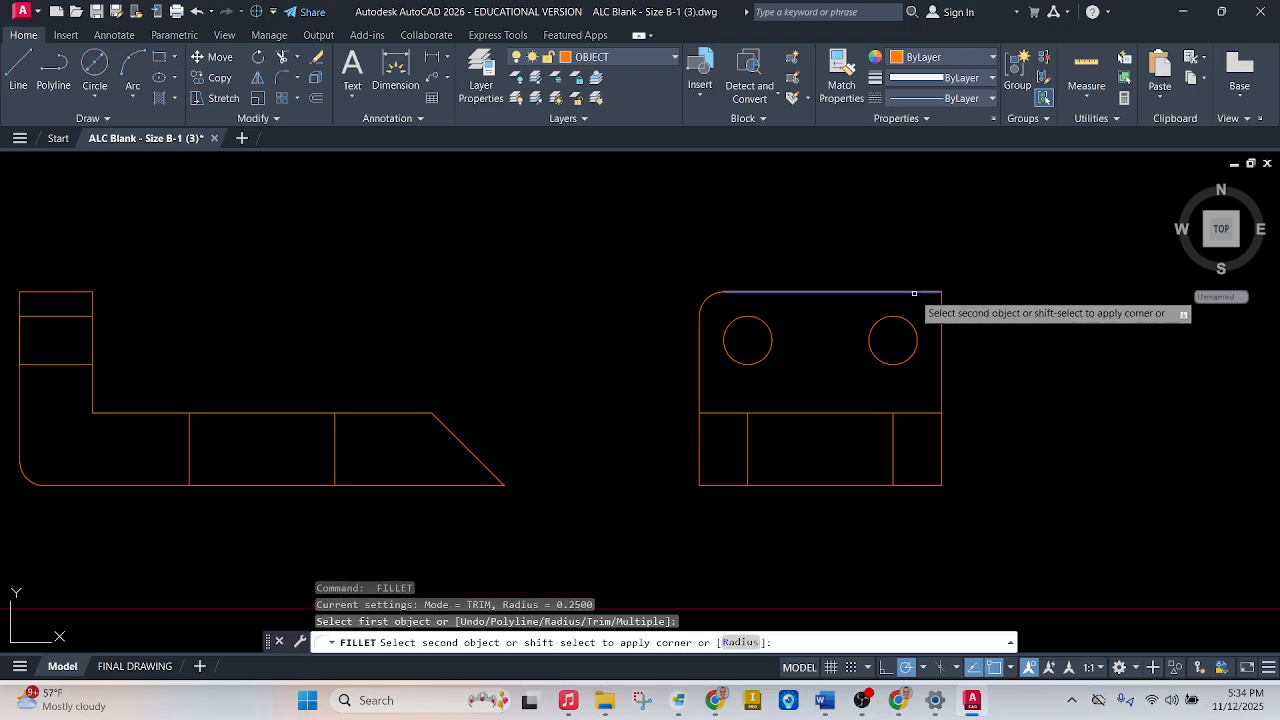
pyautogui.click(938, 305)
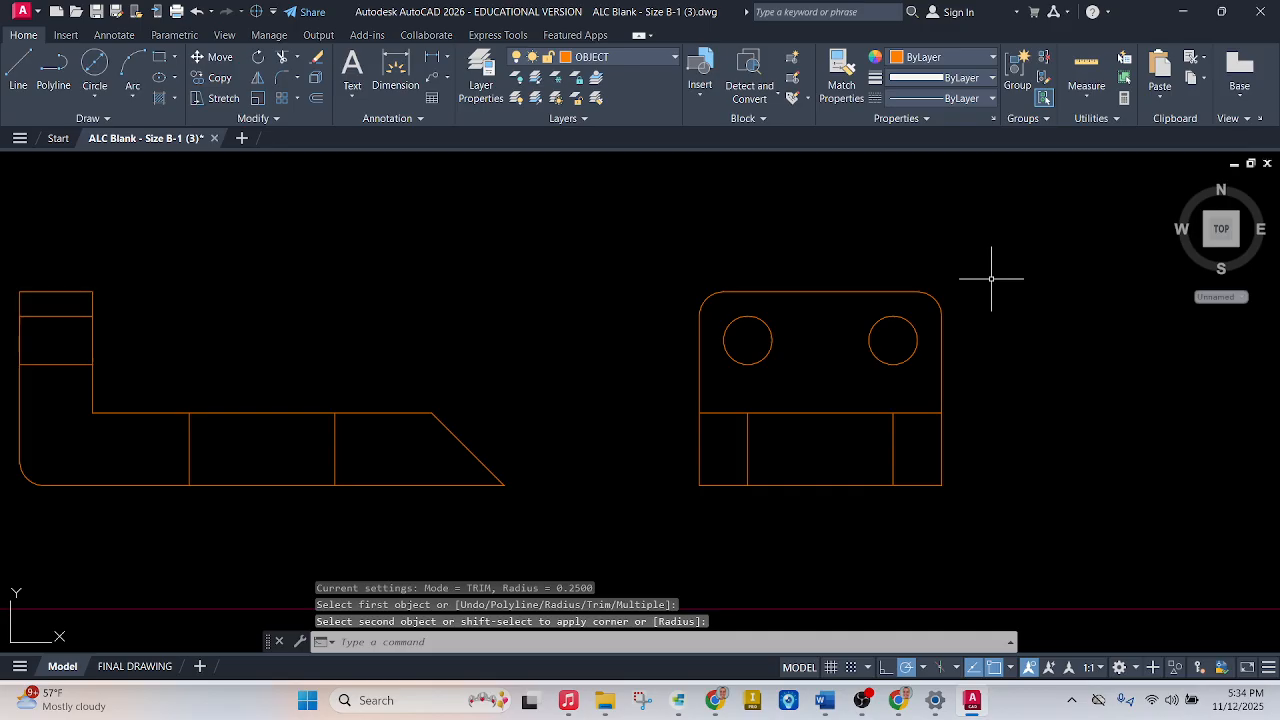
# Move the hole edge lines in the top, front and right side views to the HIDDEN layer.
pyautogui.scroll(-2, 987, 281)
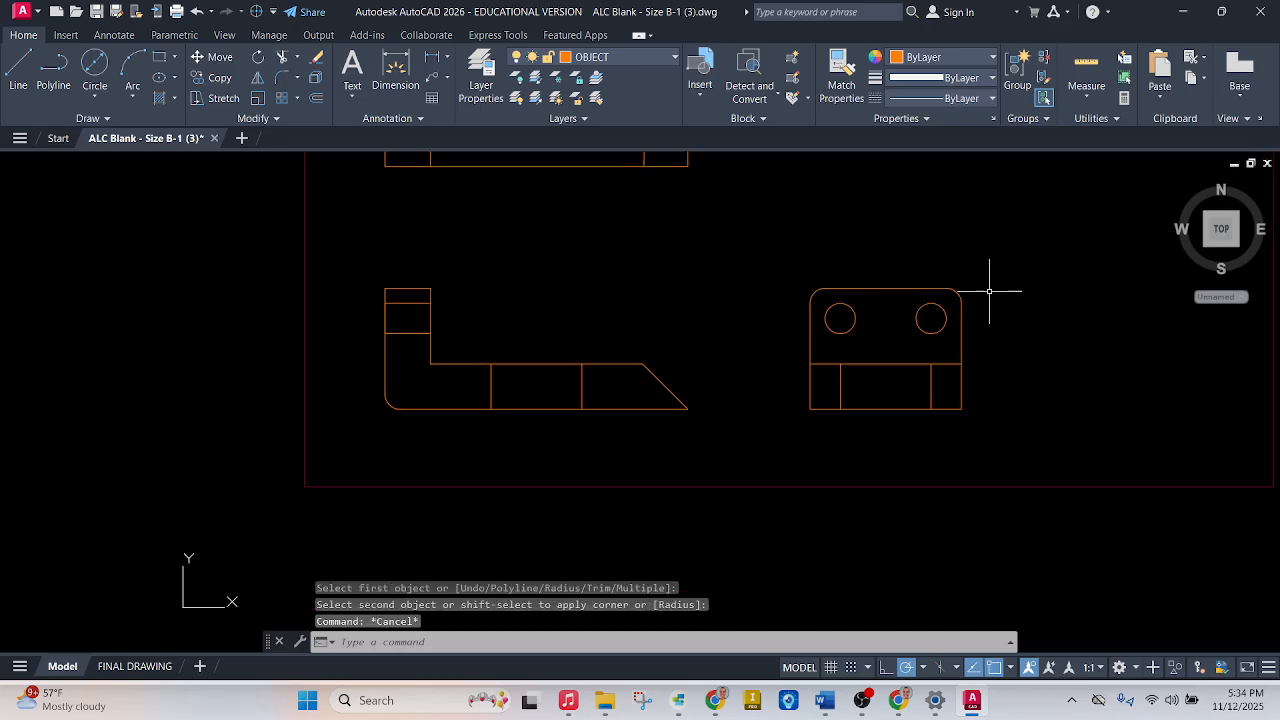
pyautogui.scroll(-2, 890, 307)
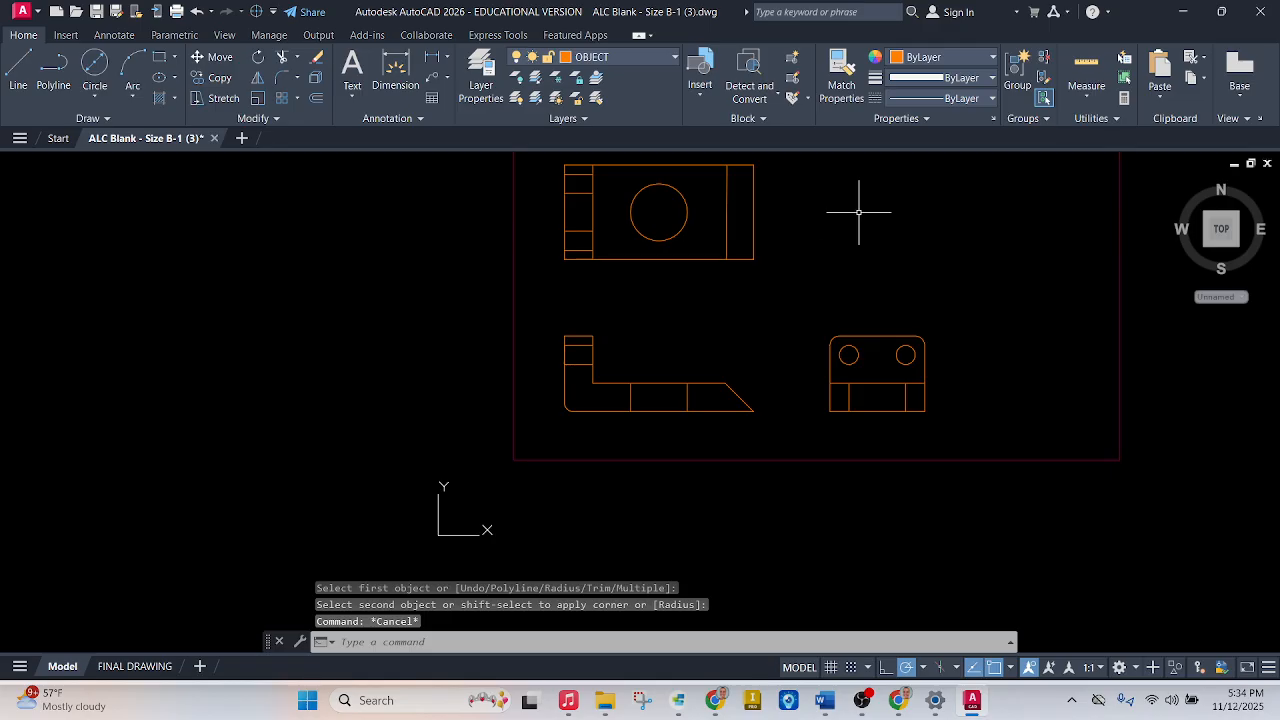
pyautogui.scroll(2, 830, 180)
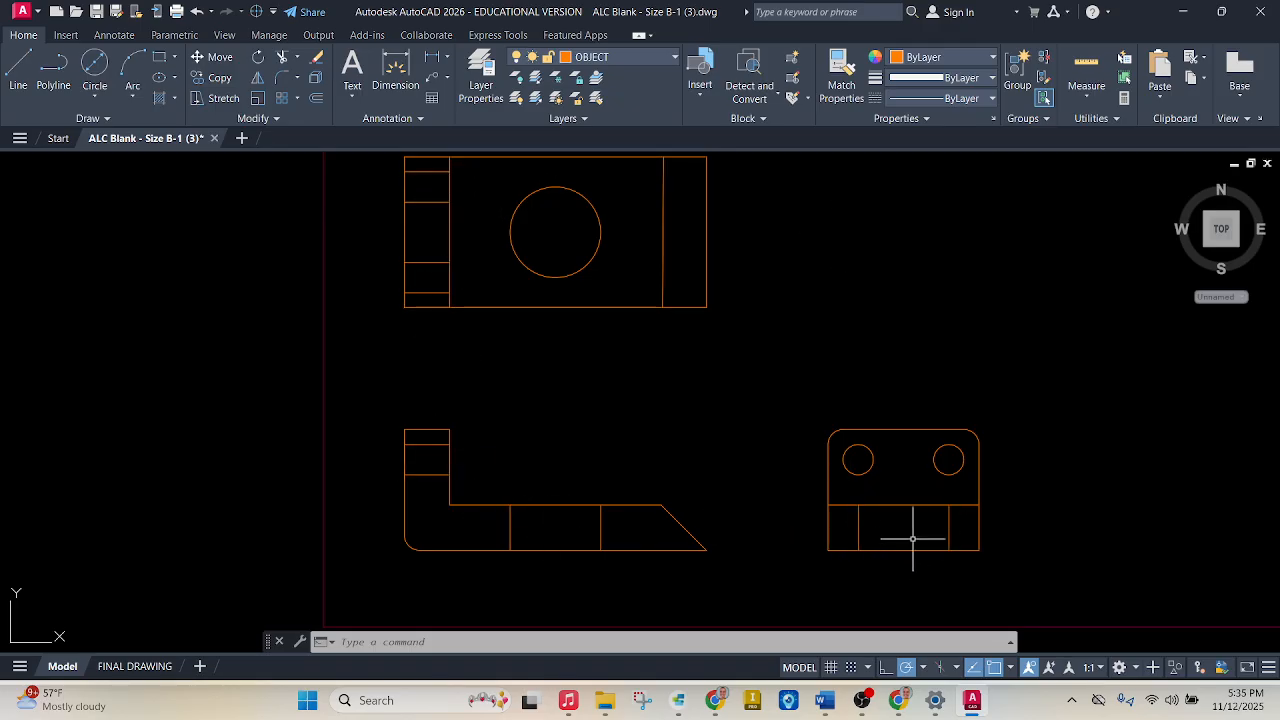
pyautogui.click(435, 171)
pyautogui.click(431, 199)
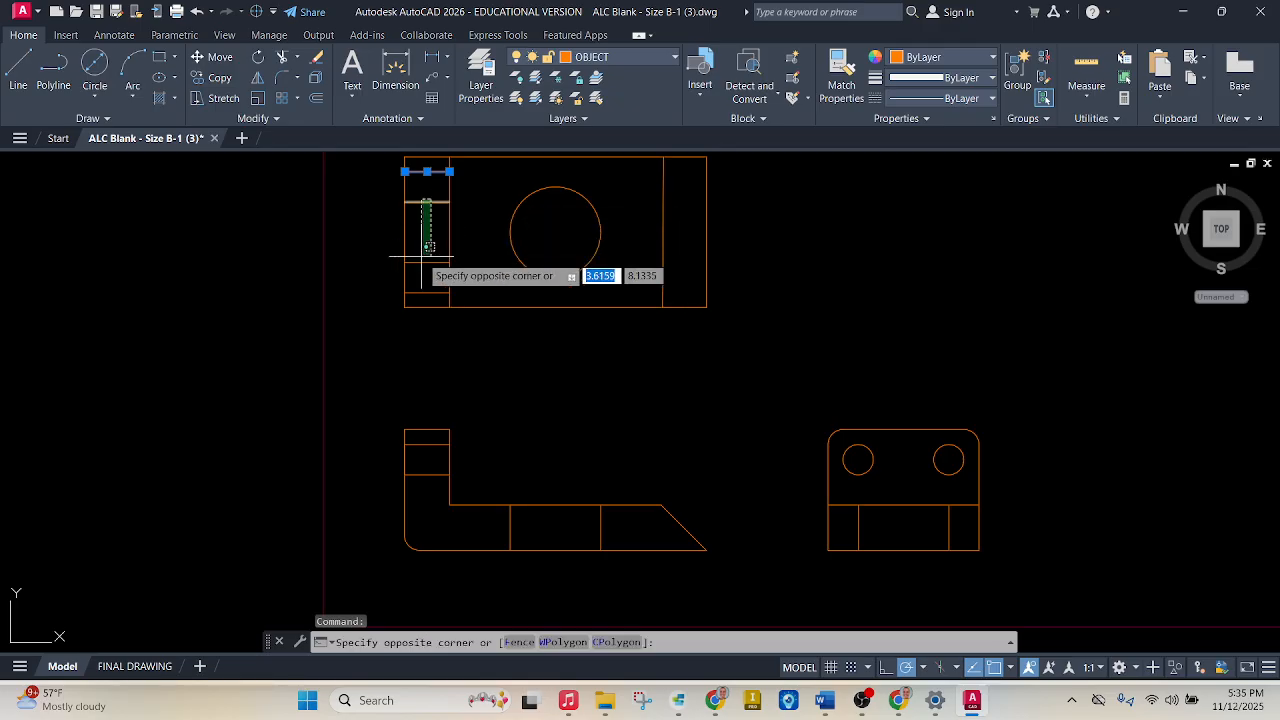
pyautogui.click(410, 297)
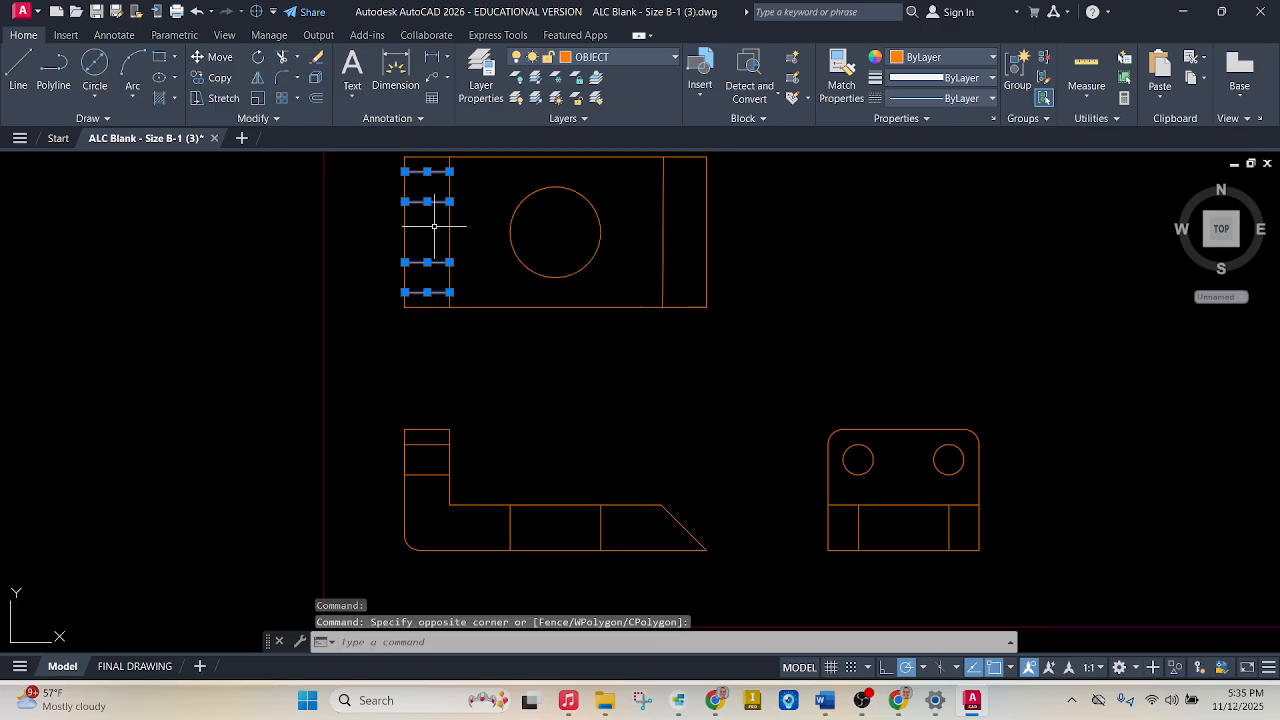
pyautogui.click(428, 444)
pyautogui.click(431, 473)
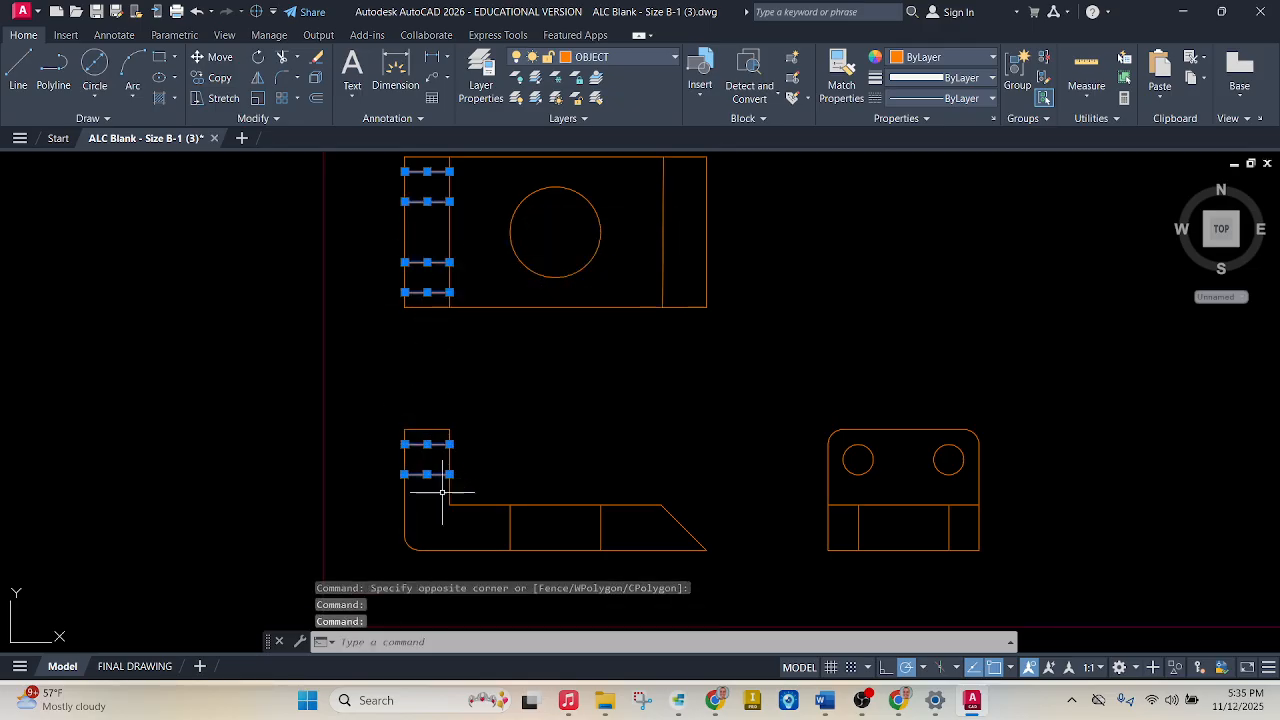
pyautogui.click(510, 527)
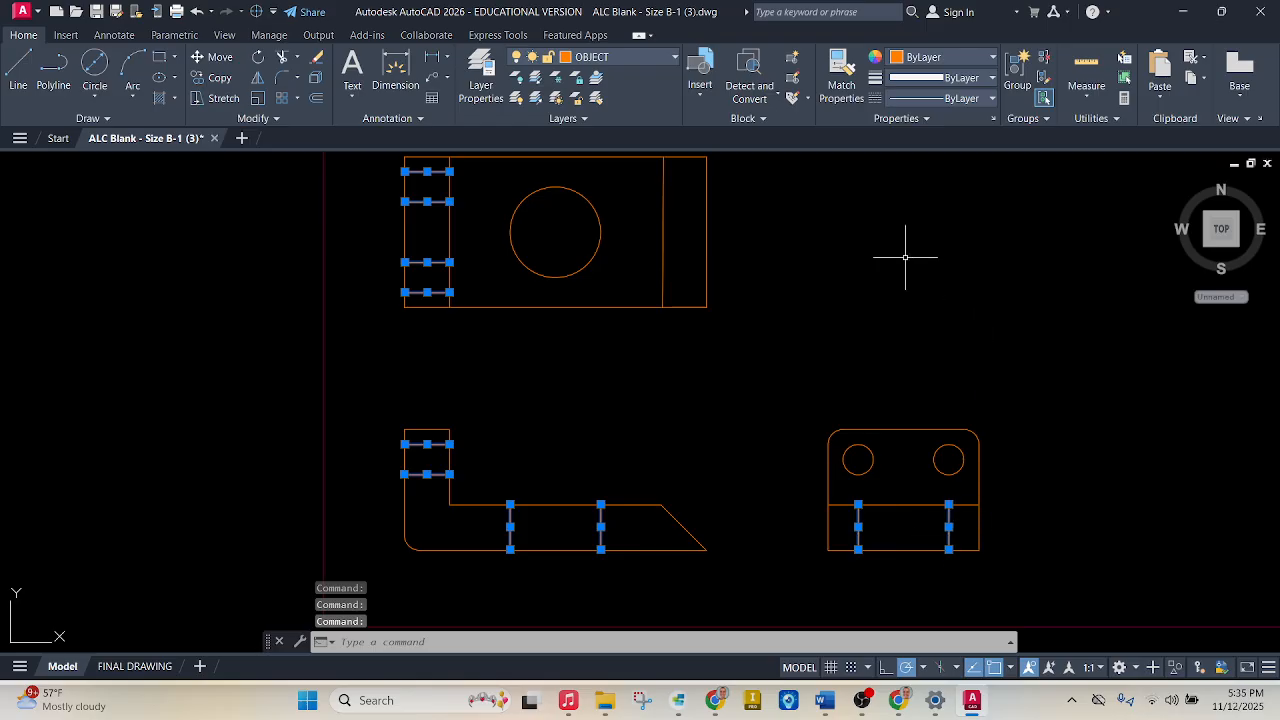
pyautogui.click(655, 57)
pyautogui.click(620, 217)
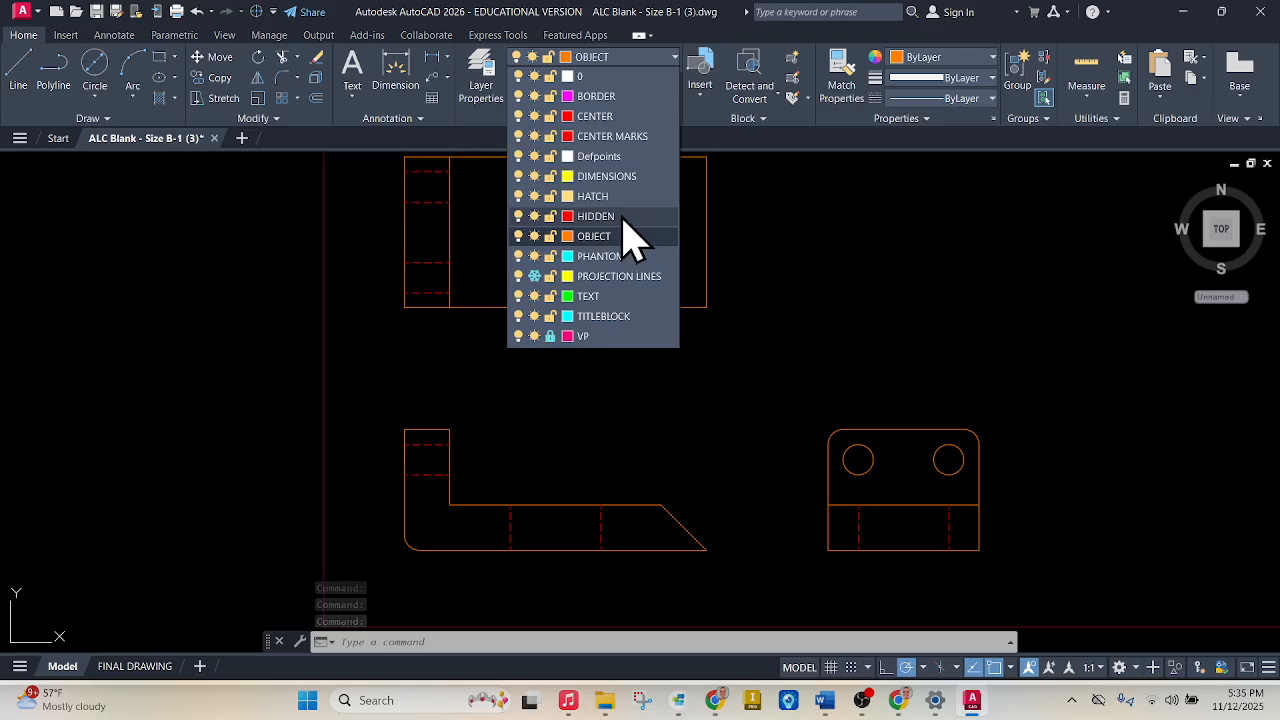
pyautogui.click(623, 217)
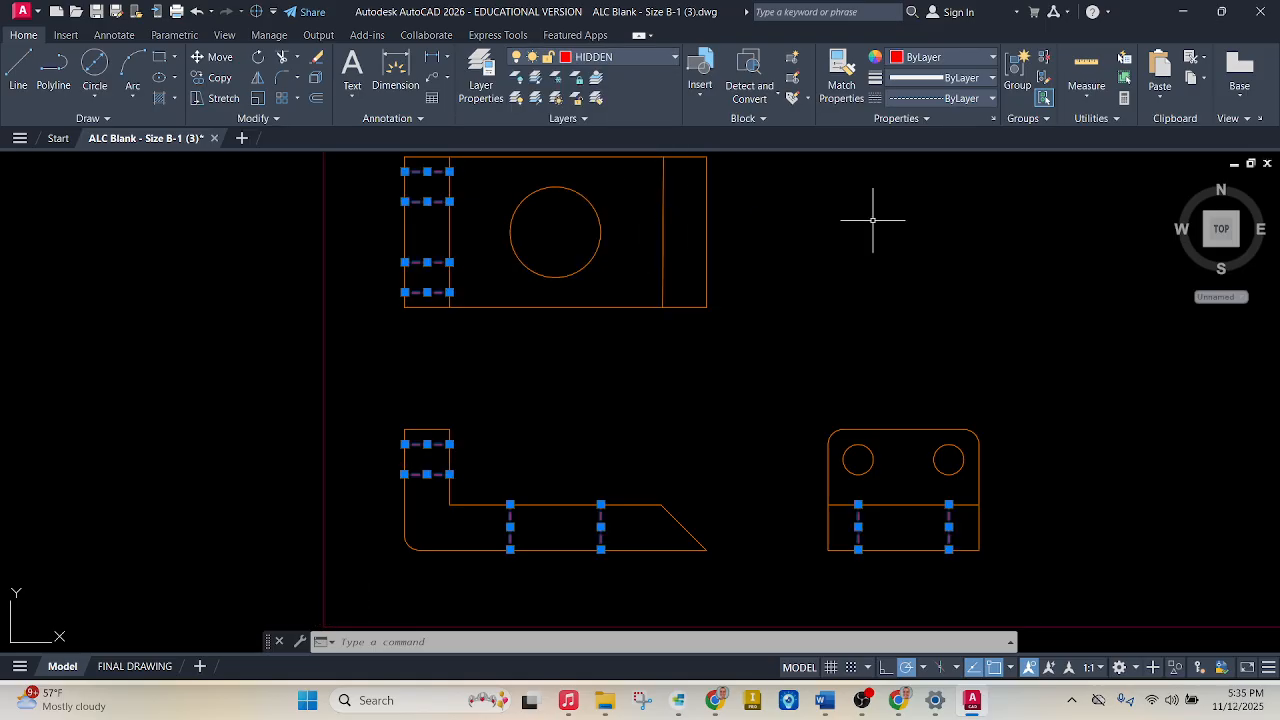
# Hatch all regions of the top view except the circular hole with a SOLID pattern in light grey 199,200,202.
pyautogui.write('f')
pyautogui.press('Return')
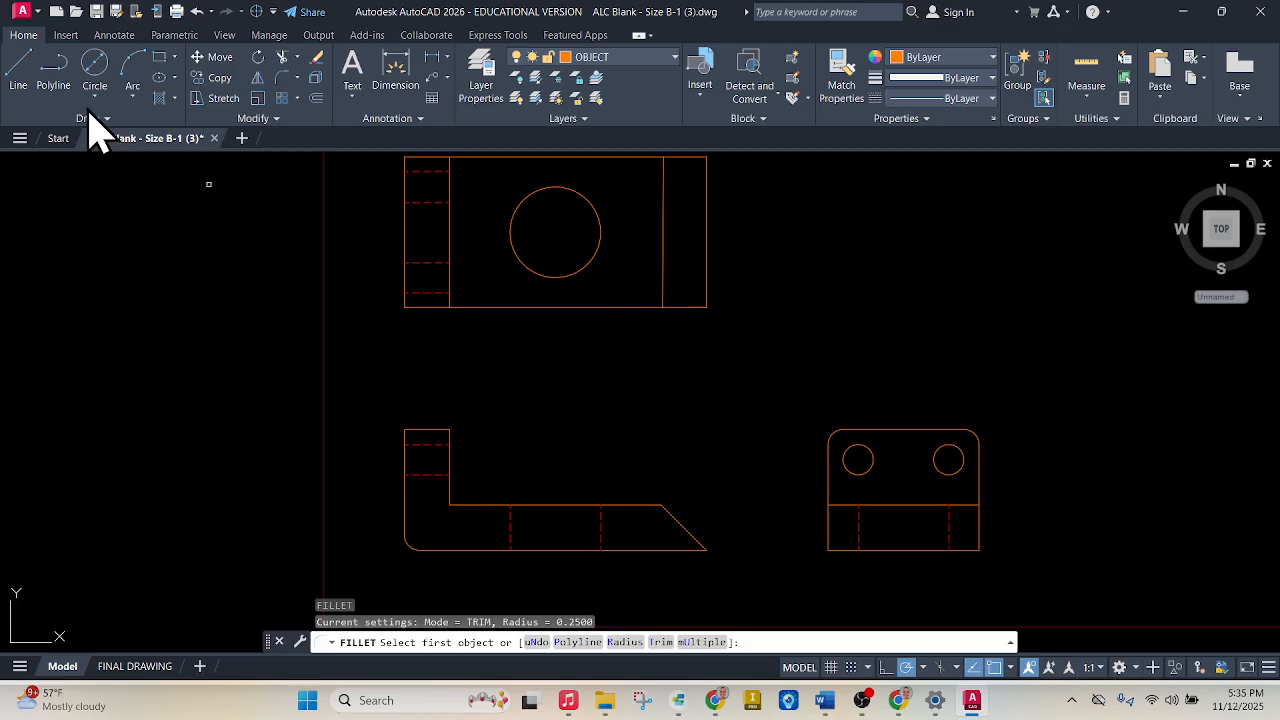
pyautogui.click(159, 99)
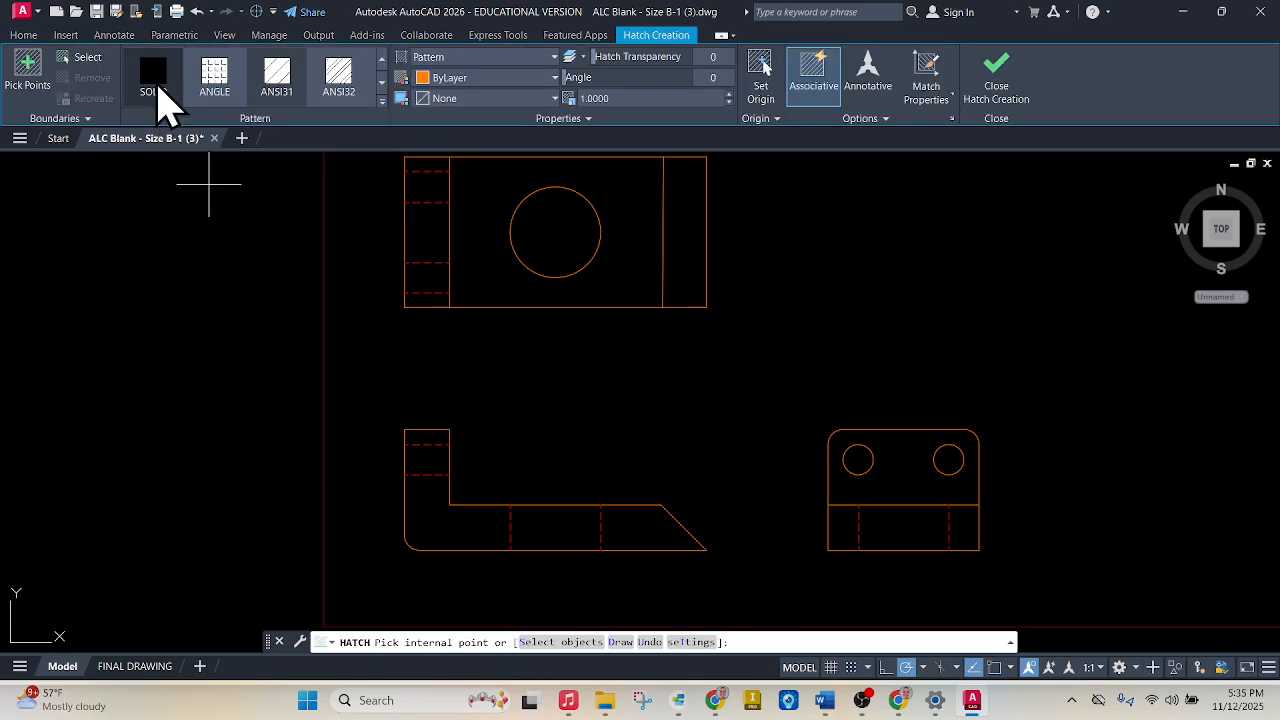
pyautogui.click(420, 78)
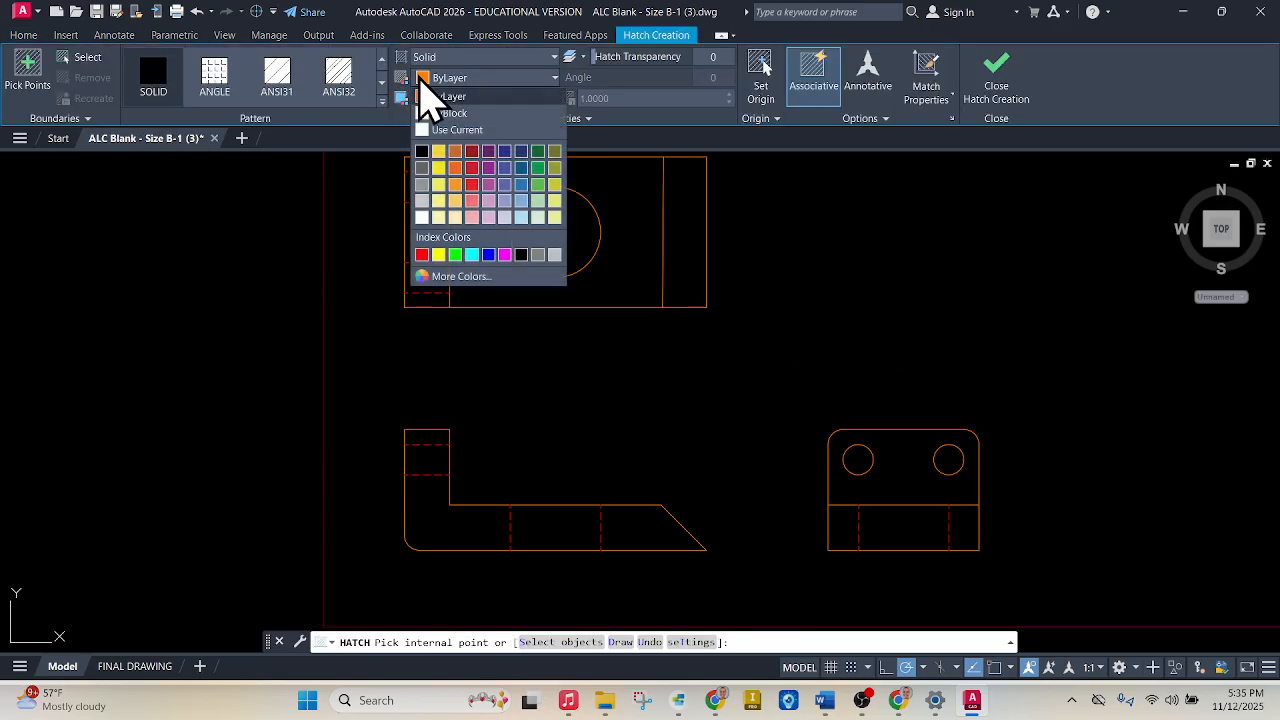
pyautogui.click(429, 223)
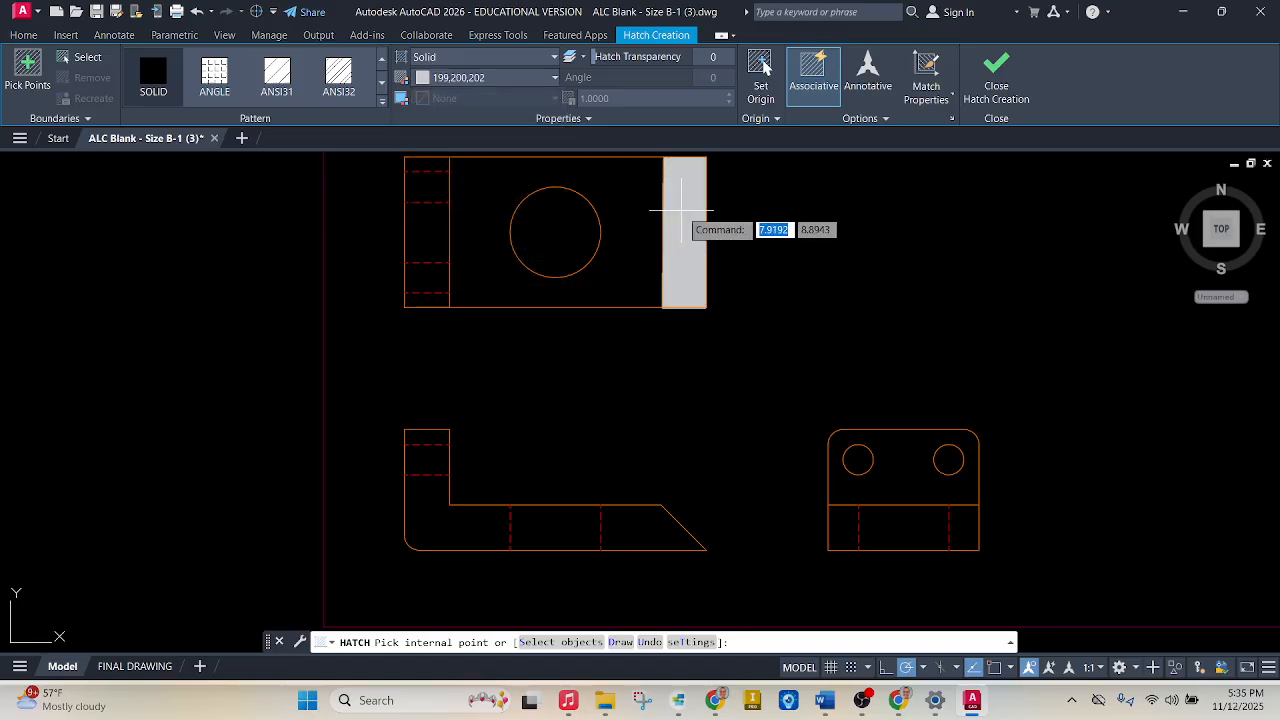
pyautogui.click(685, 228)
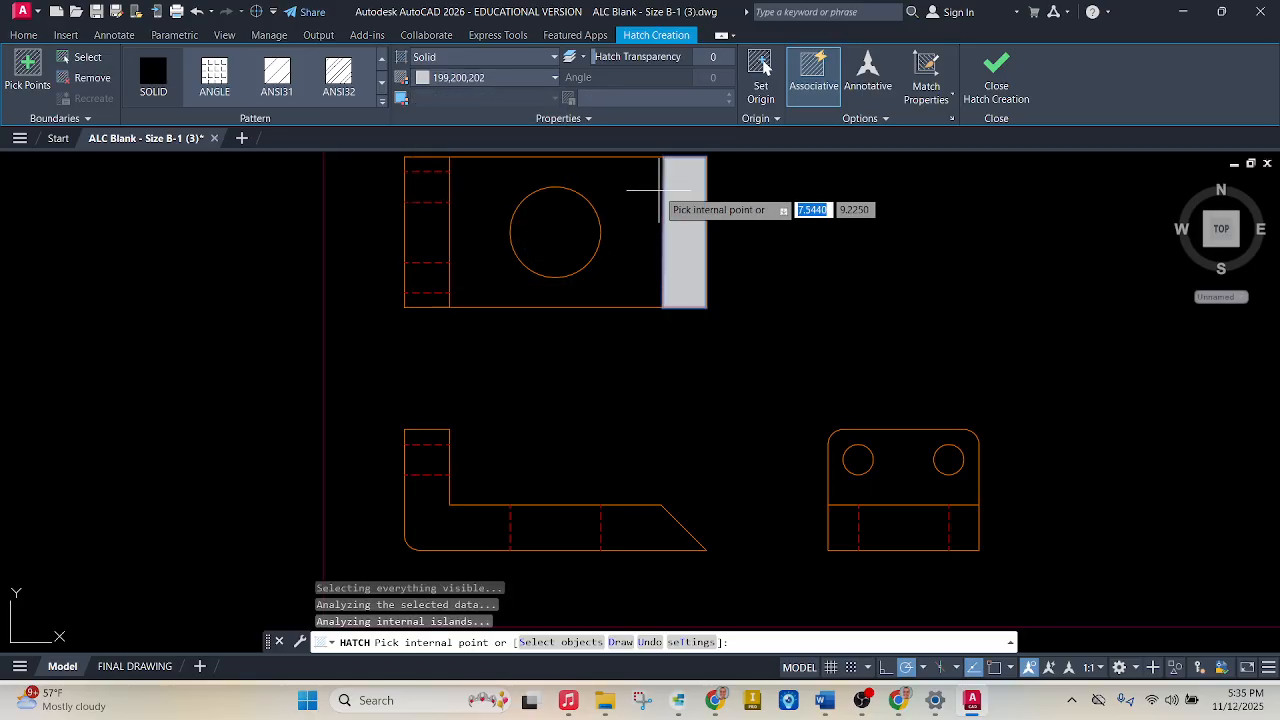
pyautogui.click(427, 185)
pyautogui.click(427, 226)
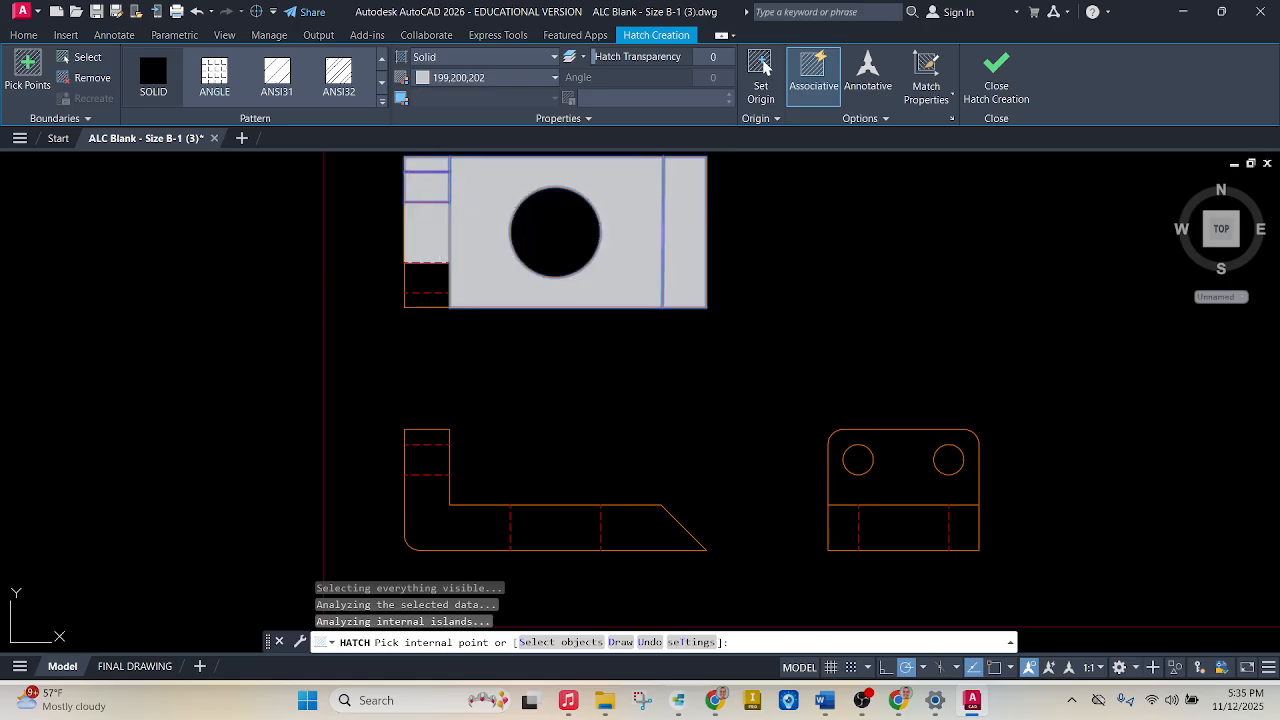
pyautogui.click(425, 278)
pyautogui.click(429, 300)
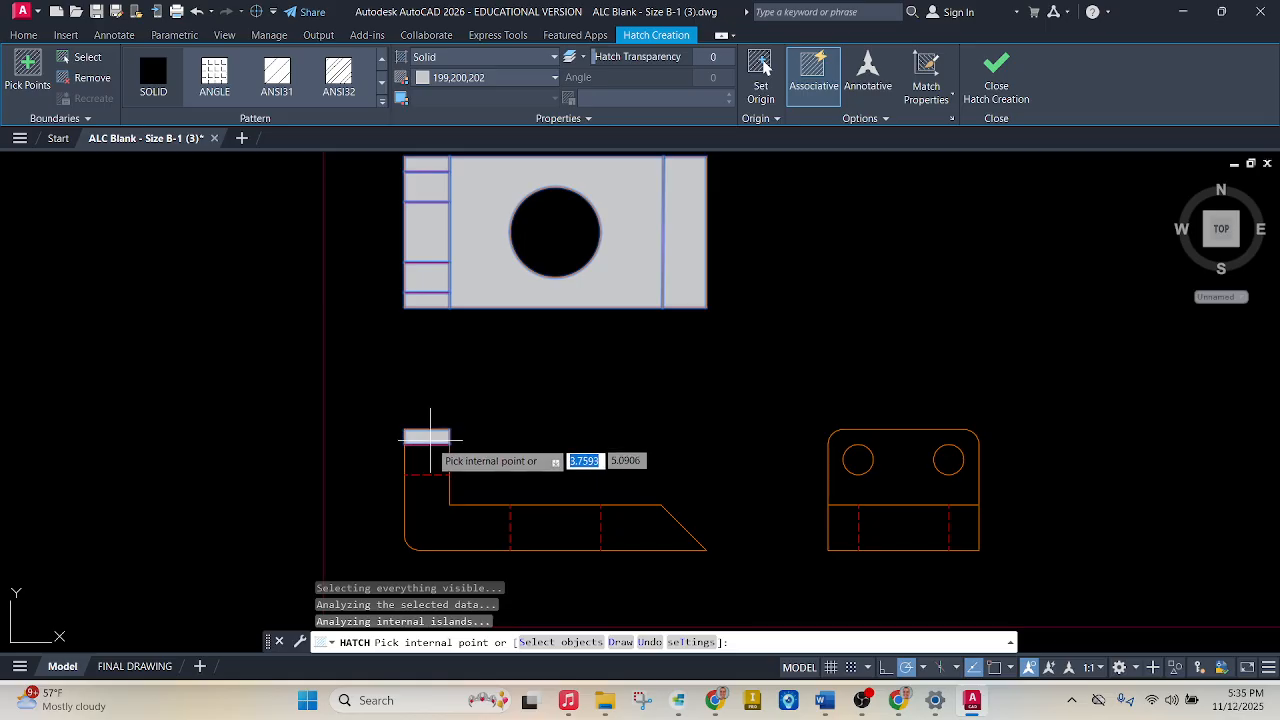
# Extend the solid light-grey hatch to all regions of the L-shaped front view.
pyautogui.click(432, 440)
pyautogui.click(470, 515)
pyautogui.click(541, 535)
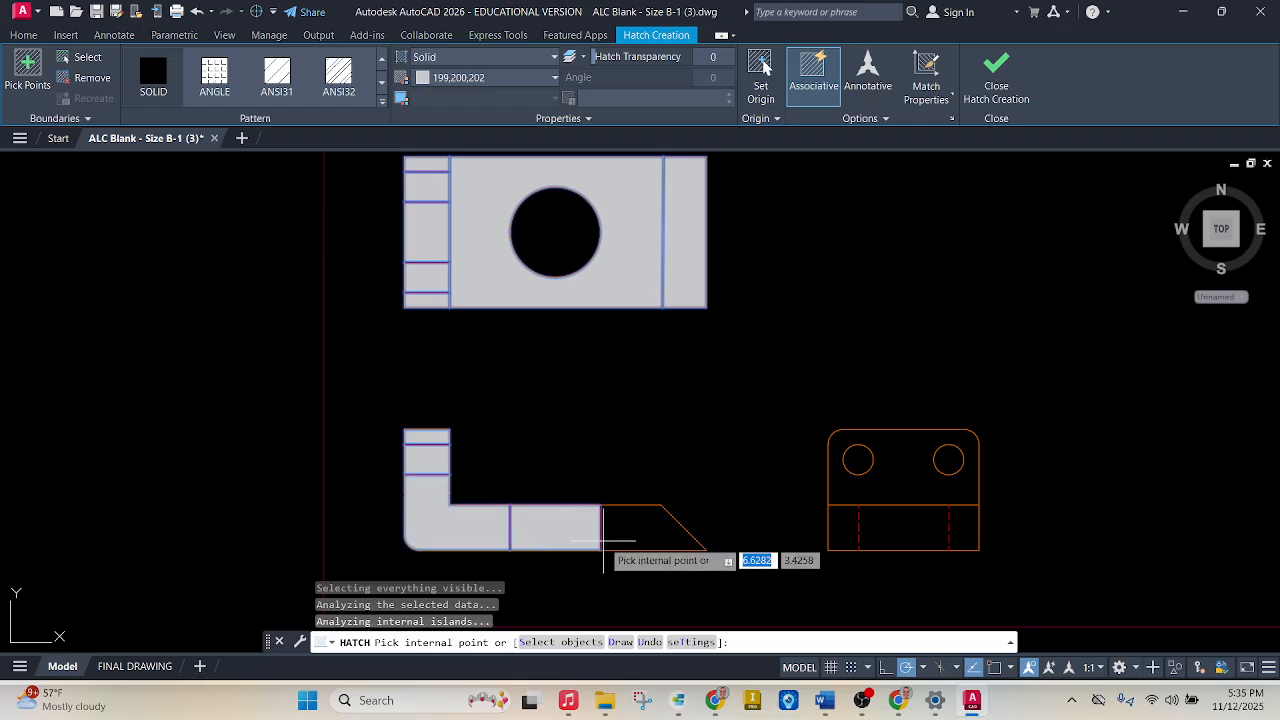
pyautogui.click(640, 525)
# Fill the right side view with the solid light-grey hatch, leaving its two holes empty, and finish the hatch.
pyautogui.click(875, 495)
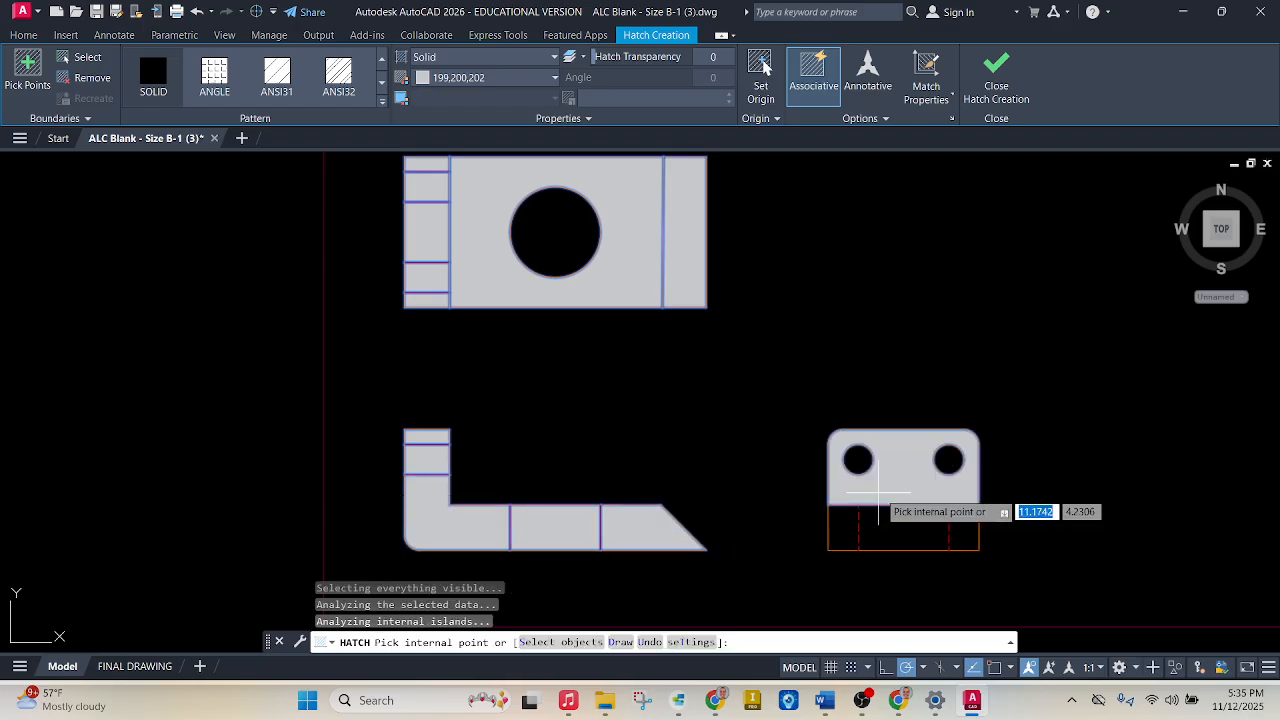
pyautogui.click(843, 528)
pyautogui.click(898, 533)
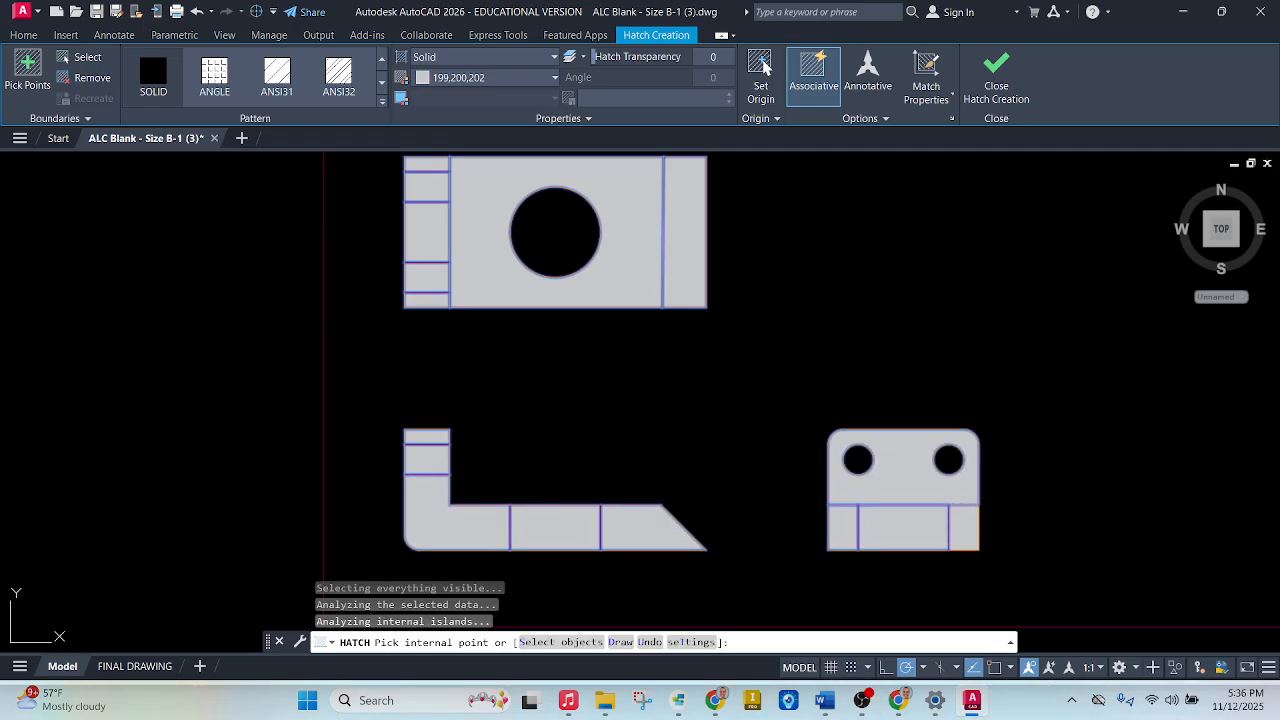
pyautogui.click(963, 528)
pyautogui.press('Return')
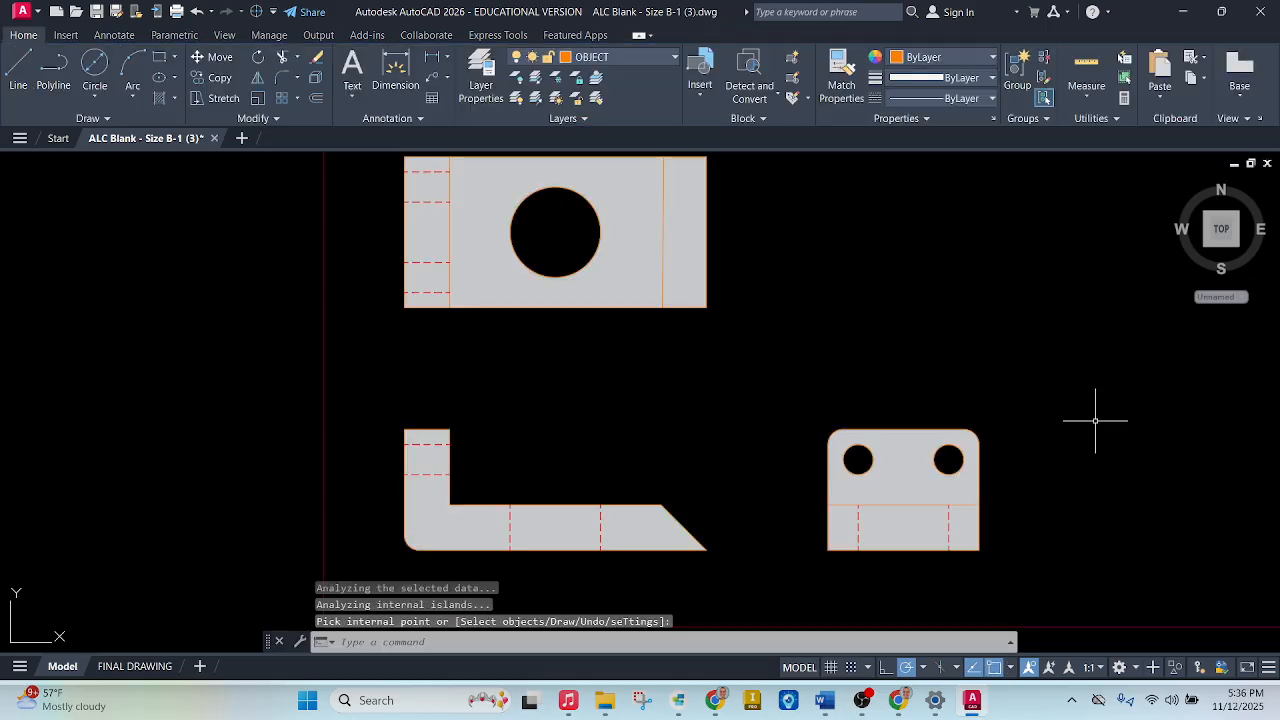
# Select all hidden lines similar to one in the top view and send them under the solid grey hatch.
pyautogui.press('Escape')
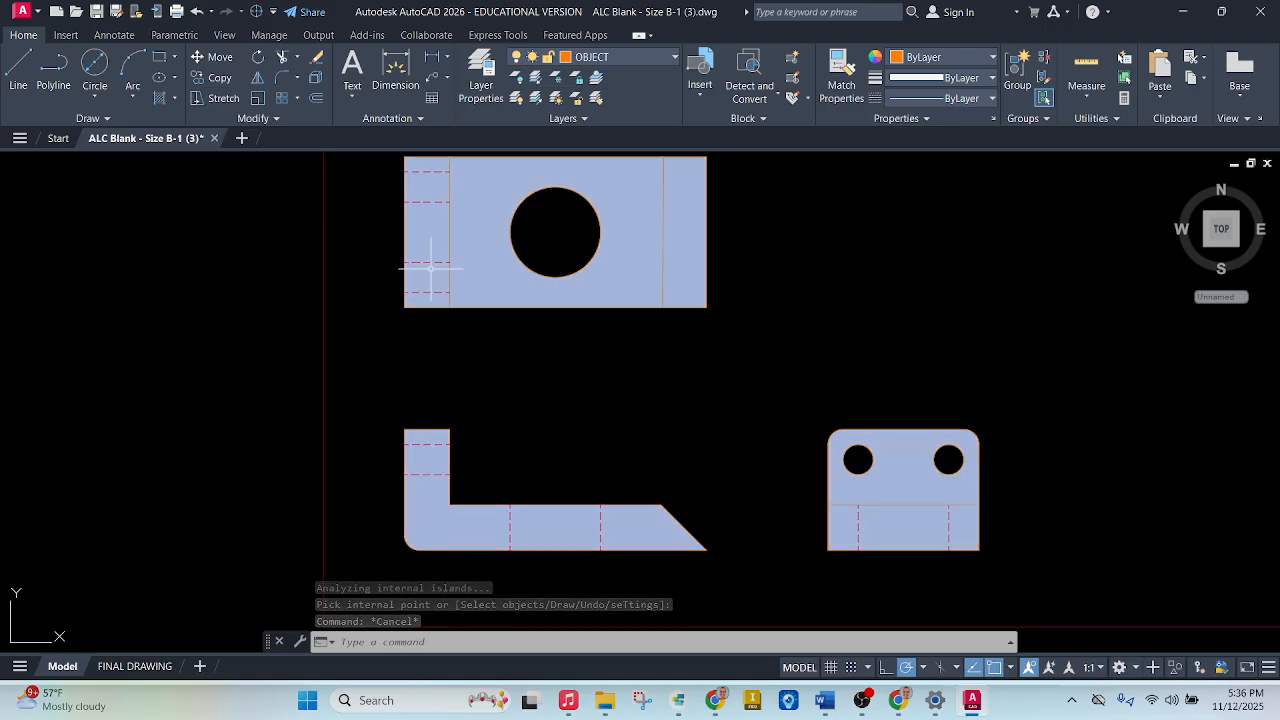
pyautogui.scroll(4, 430, 268)
pyautogui.scroll(-4, 557, 243)
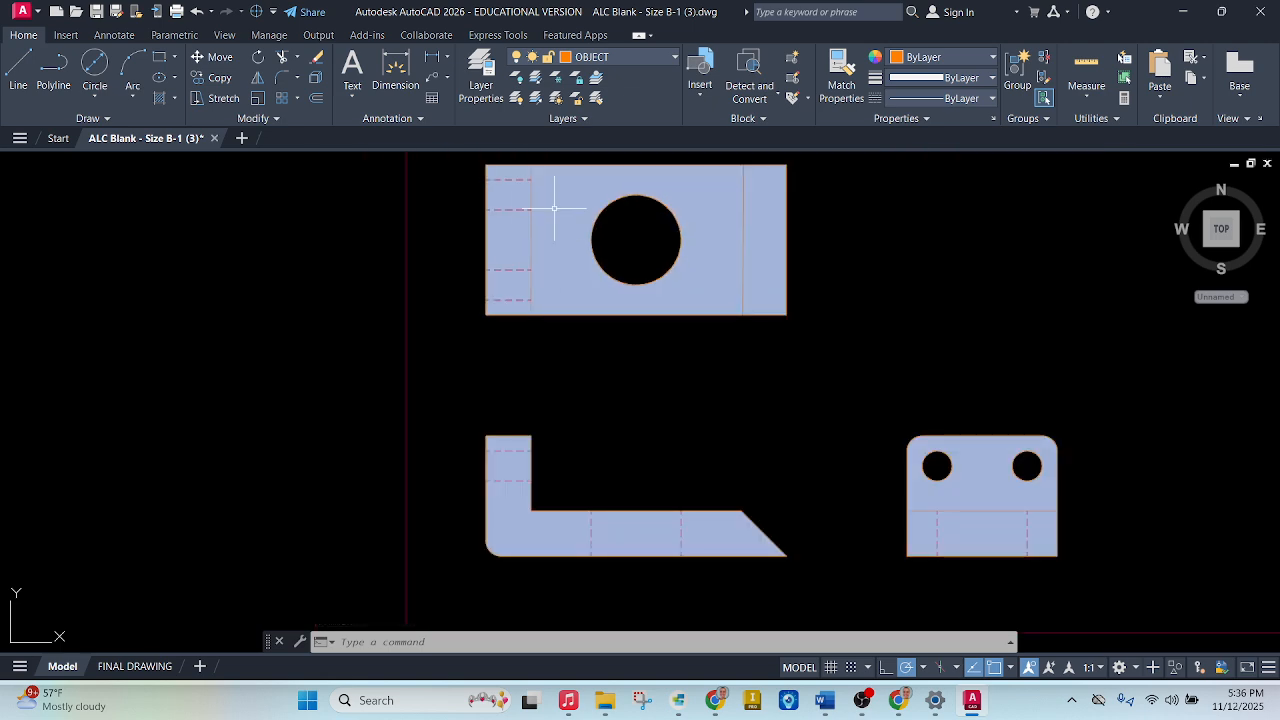
pyautogui.scroll(4, 554, 208)
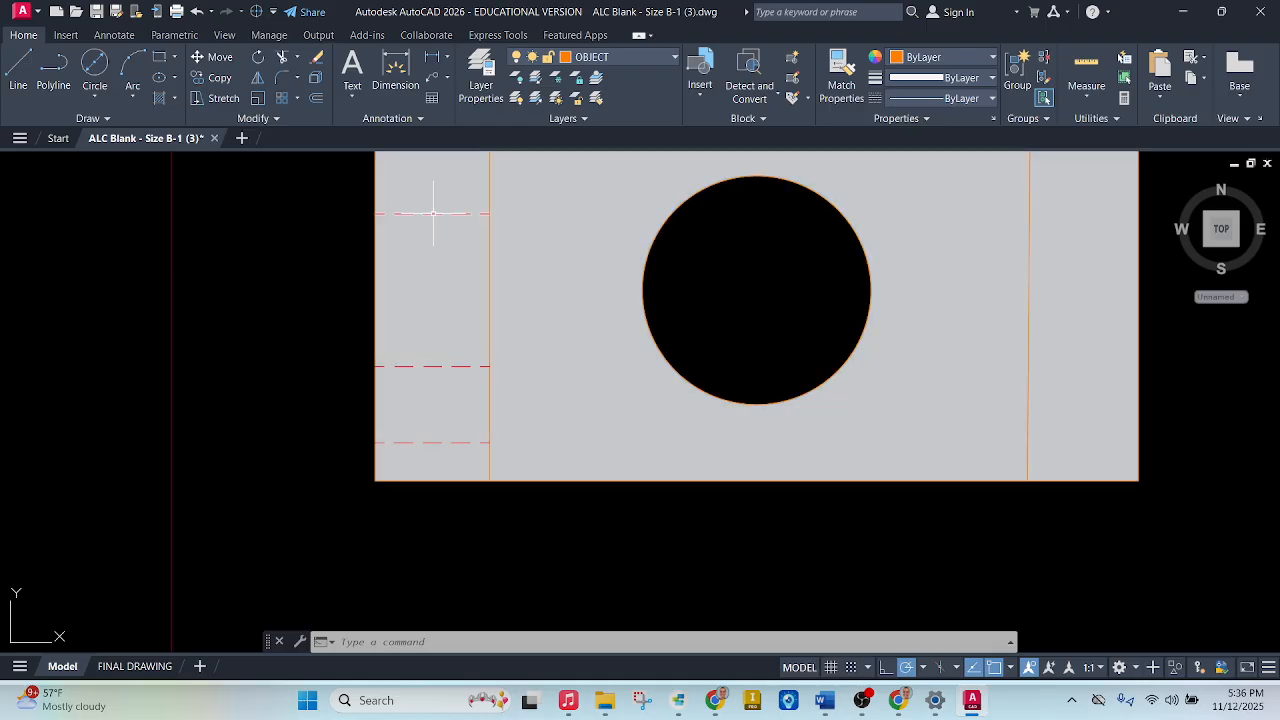
pyautogui.click(436, 213)
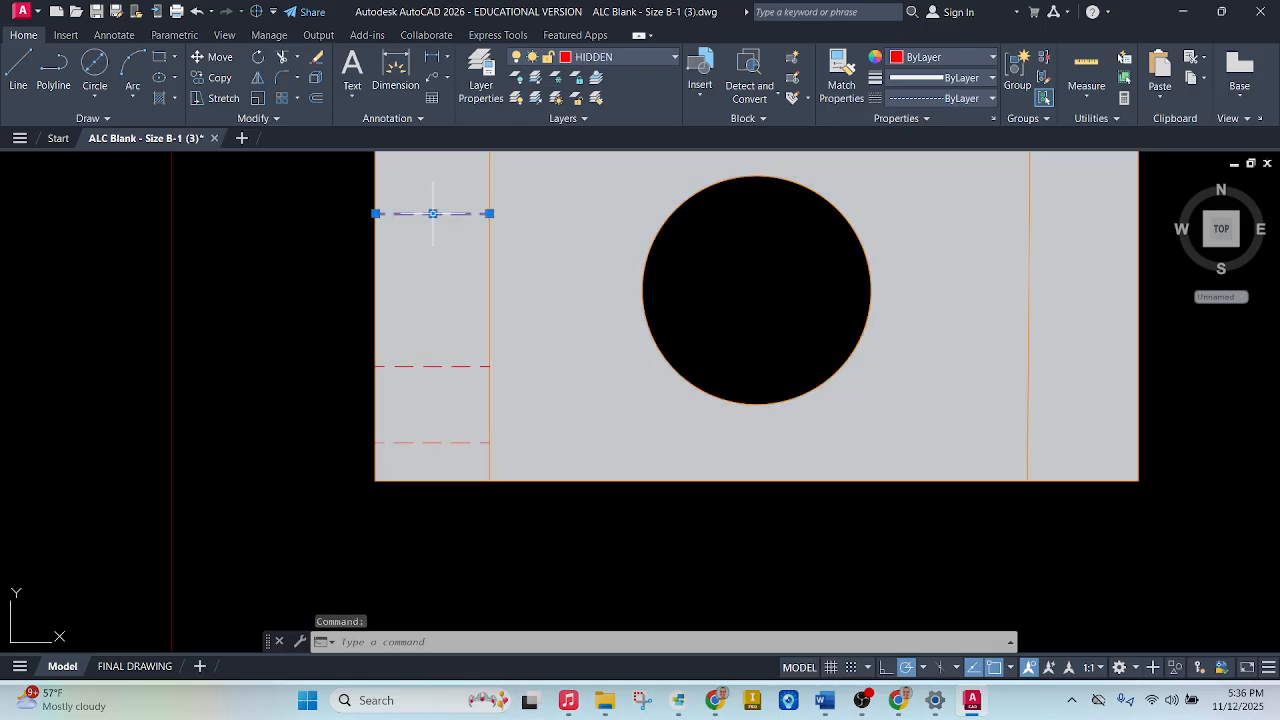
pyautogui.rightClick(432, 214)
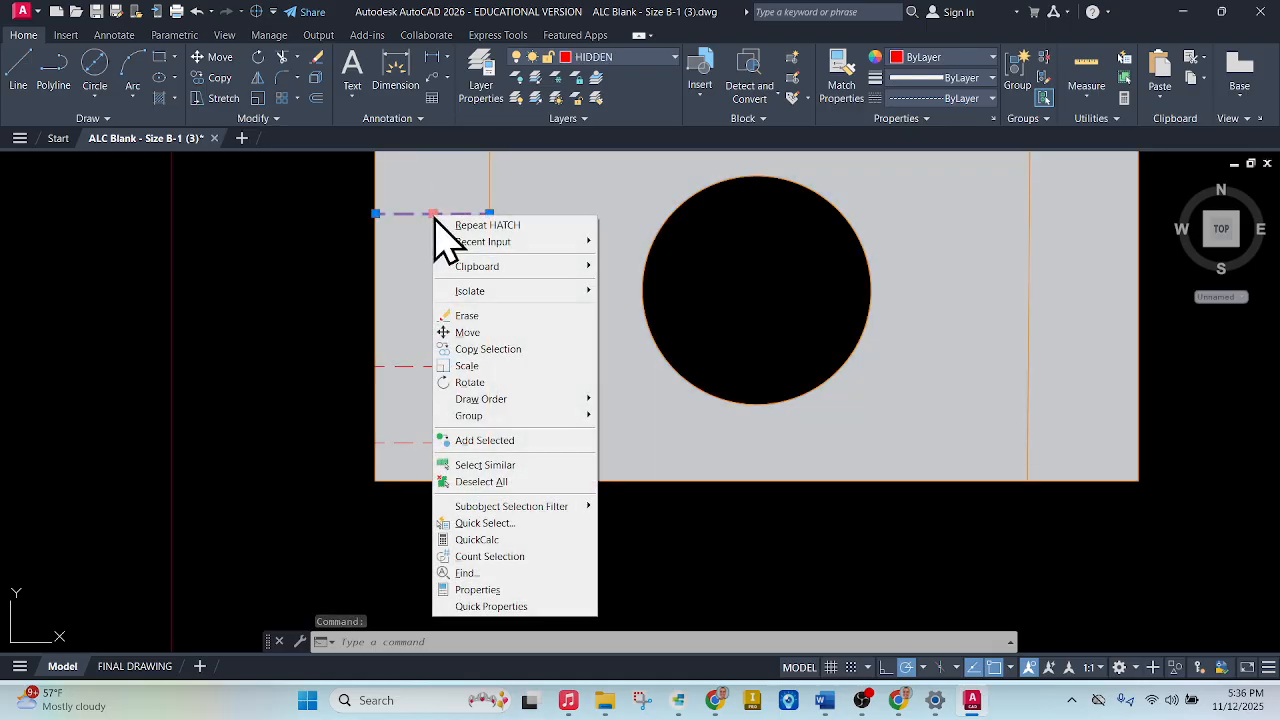
pyautogui.click(528, 465)
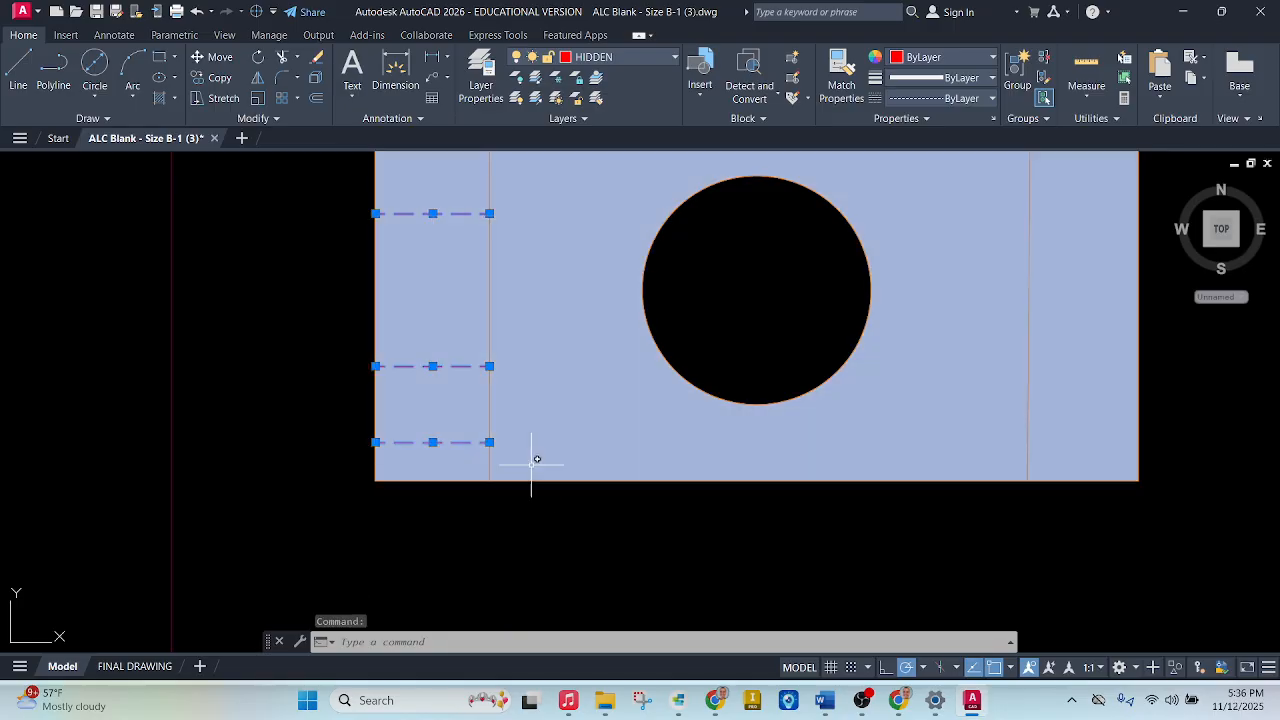
pyautogui.rightClick(433, 213)
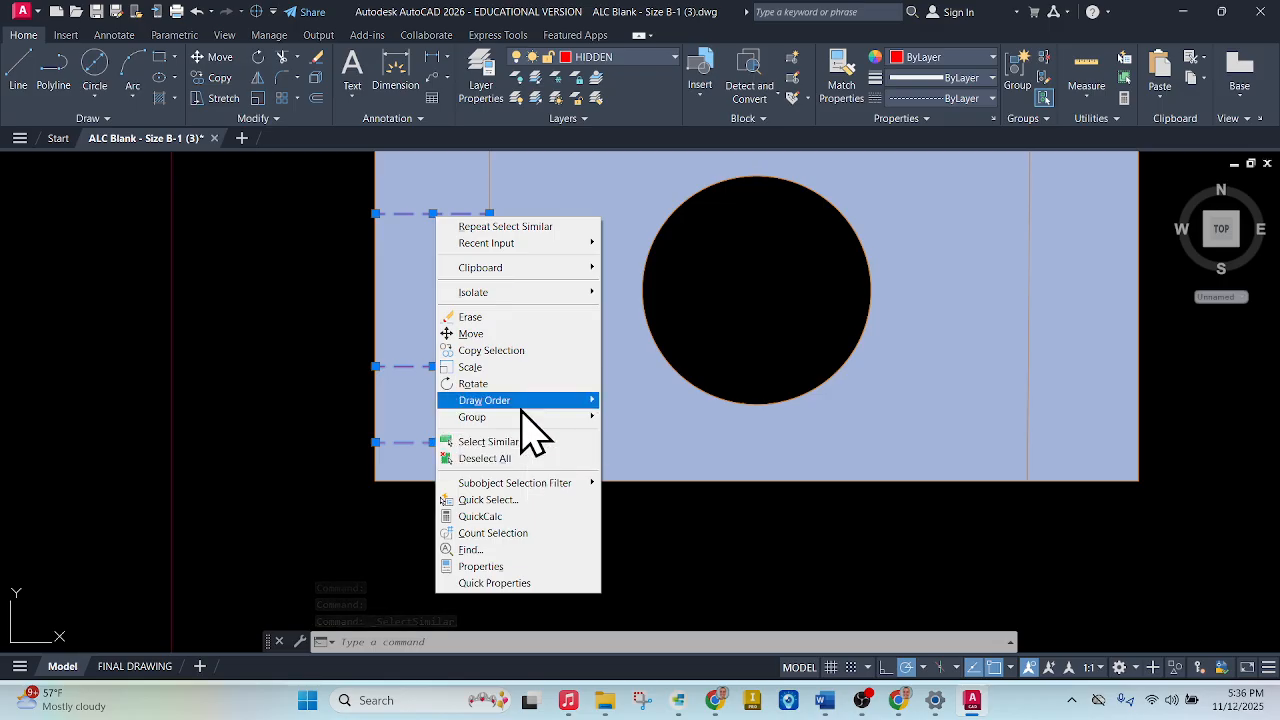
pyautogui.moveTo(540, 404)
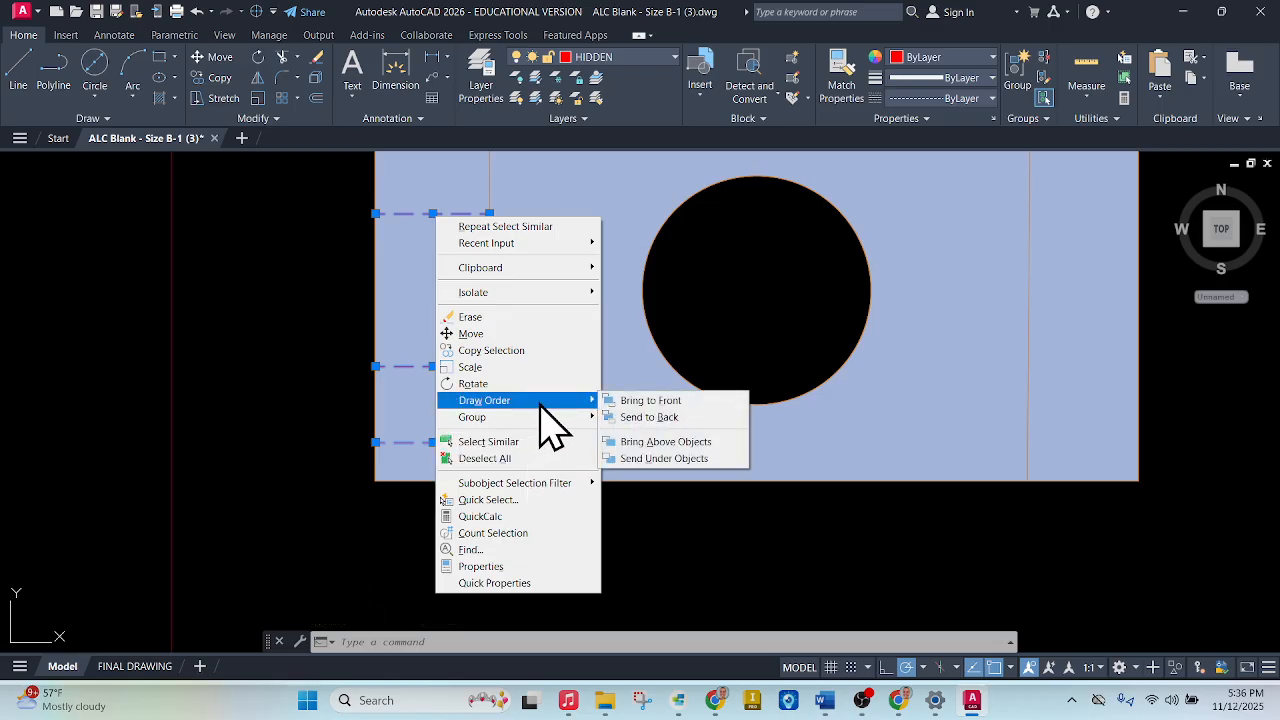
pyautogui.click(709, 459)
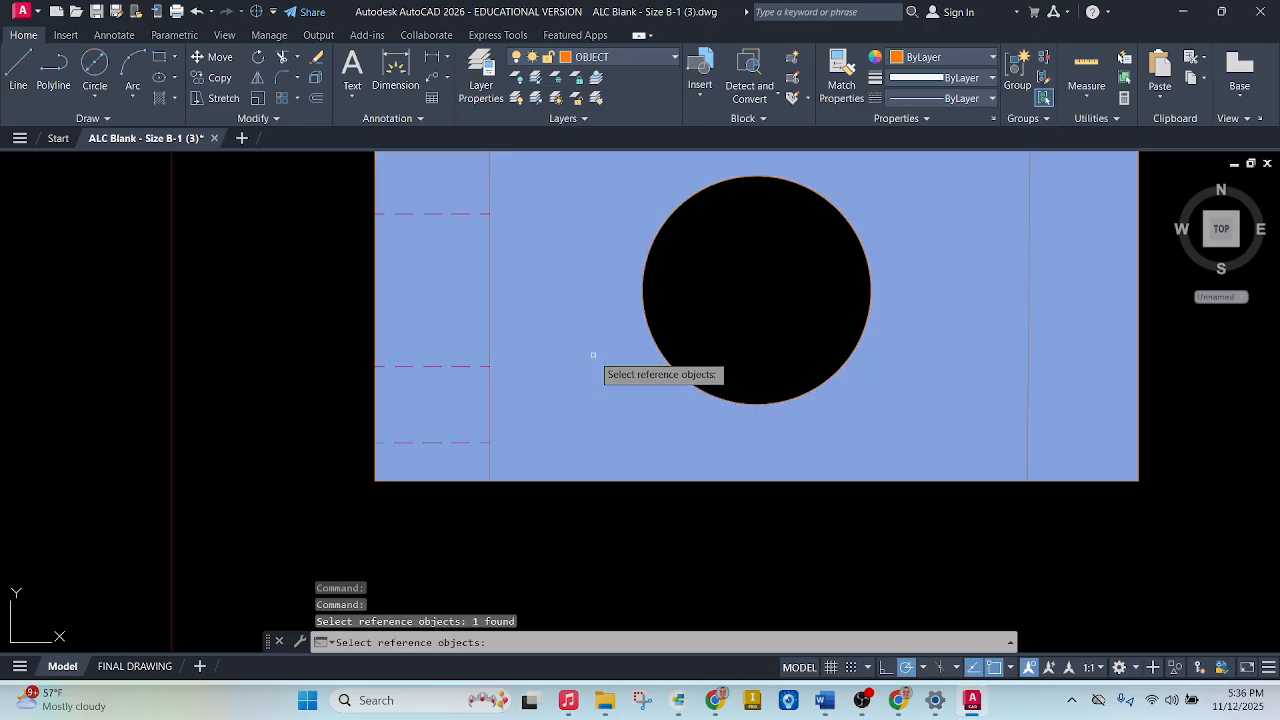
pyautogui.press('Return')
pyautogui.press('Escape')
pyautogui.scroll(-4, 607, 360)
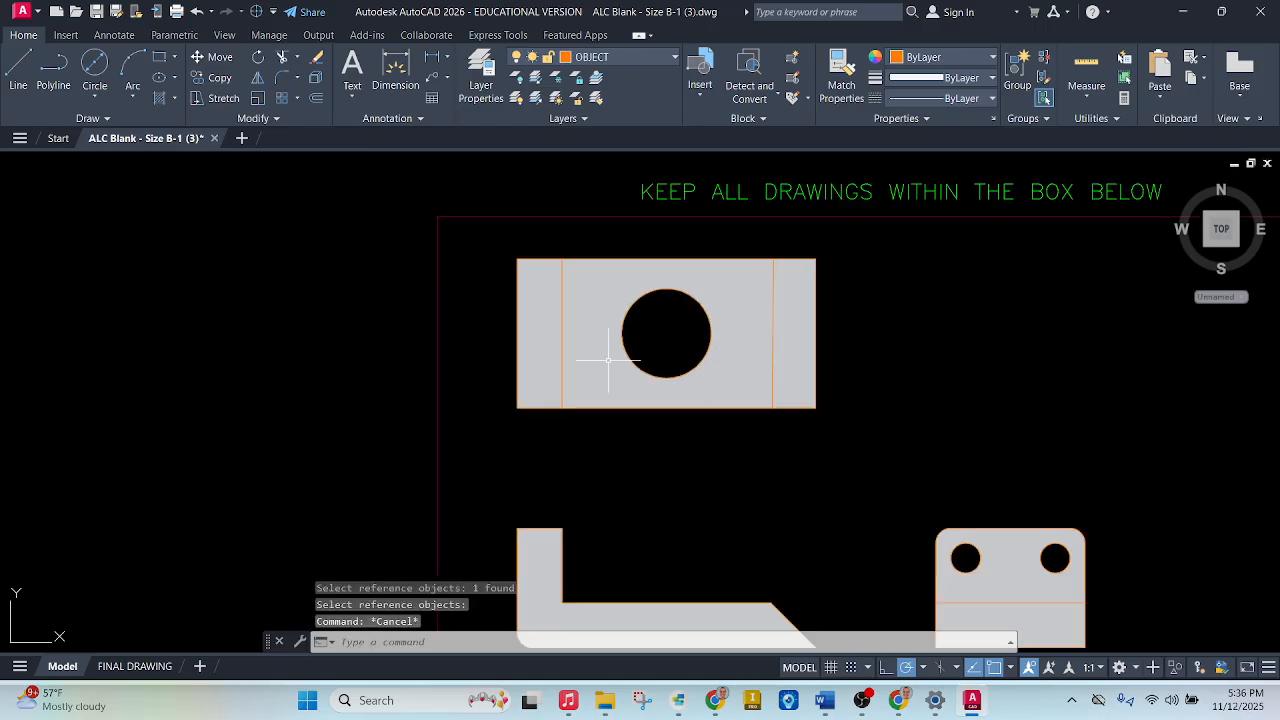
pyautogui.scroll(-2, 894, 380)
pyautogui.scroll(4, 745, 332)
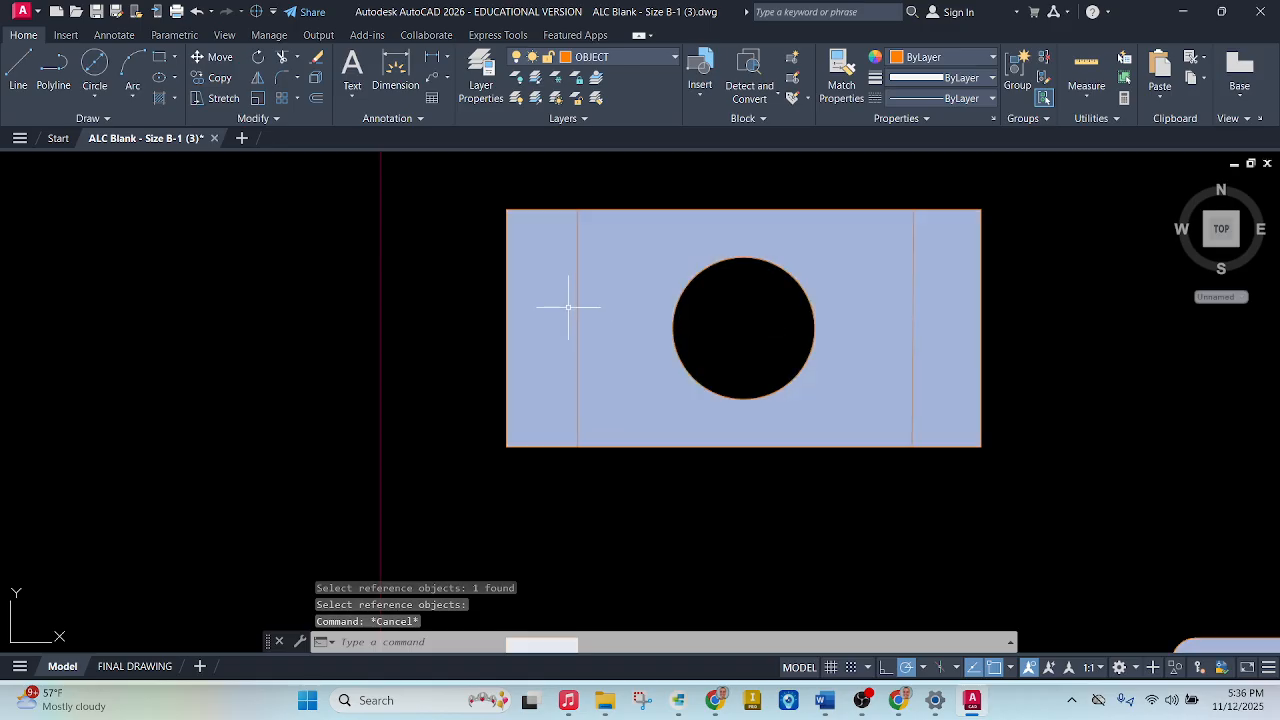
pyautogui.scroll(2, 525, 265)
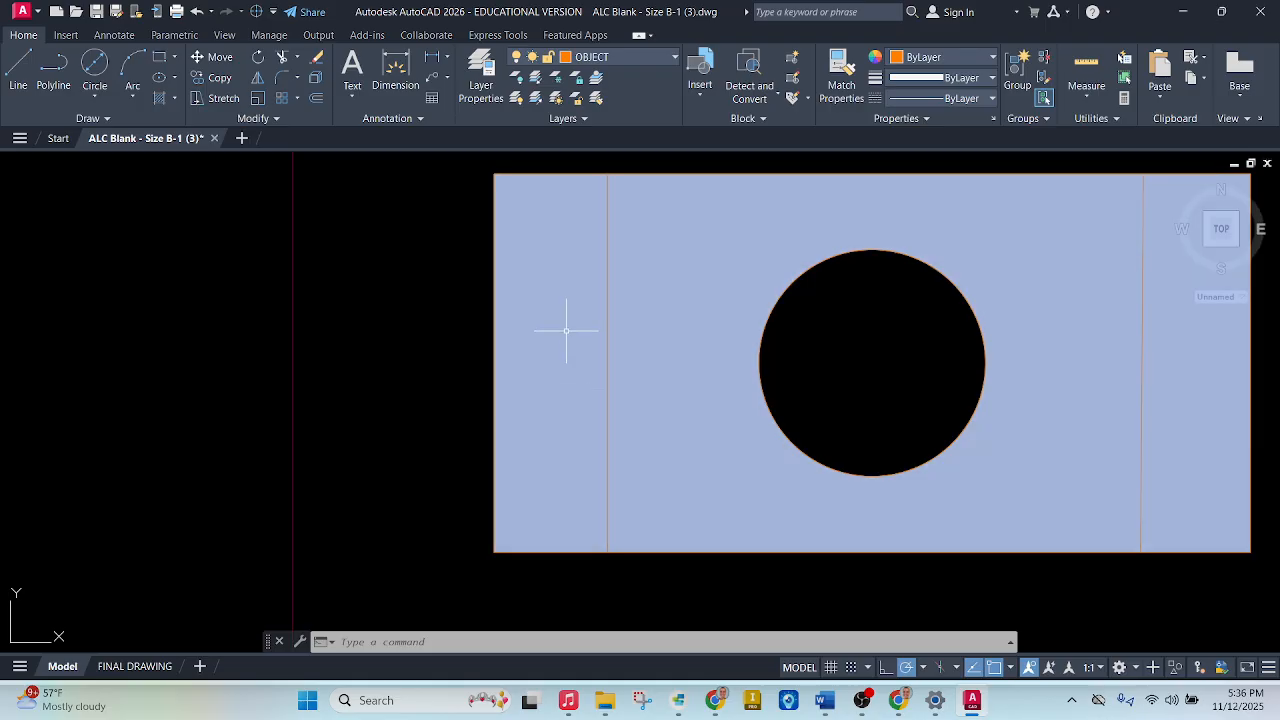
pyautogui.press('Escape')
pyautogui.press('Escape')
pyautogui.press('Escape')
pyautogui.click(538, 425)
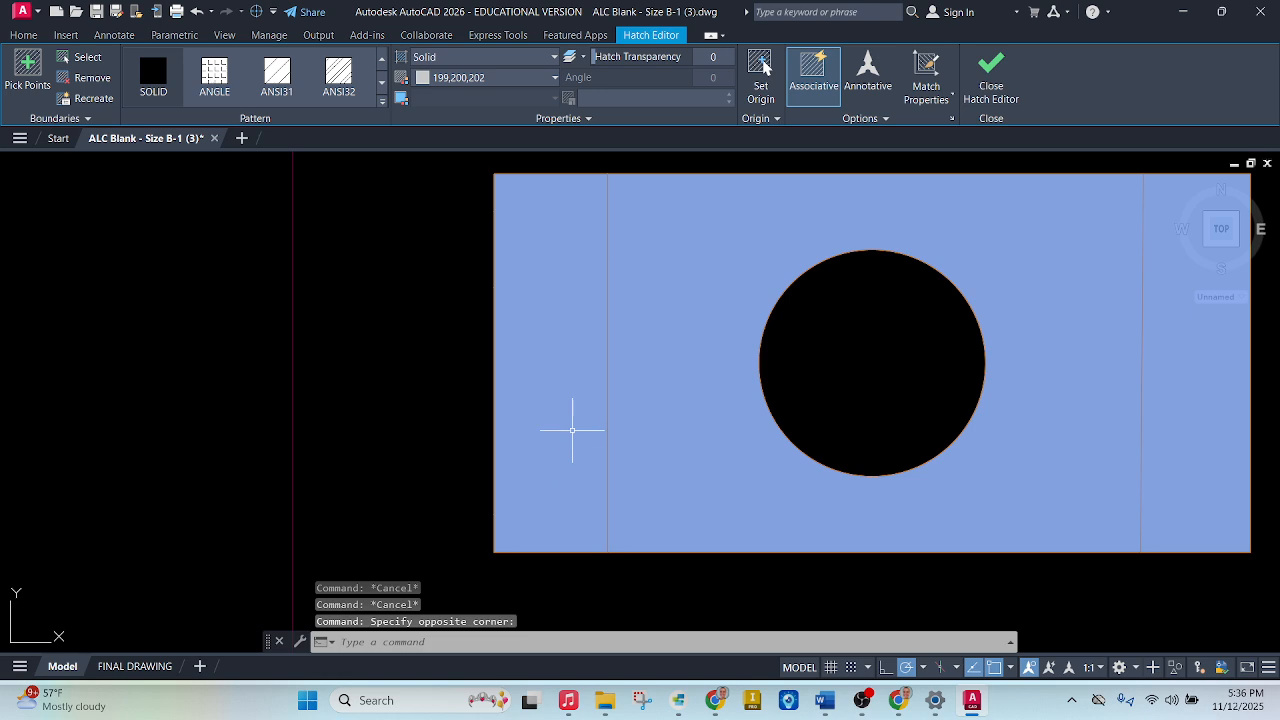
pyautogui.press('Escape')
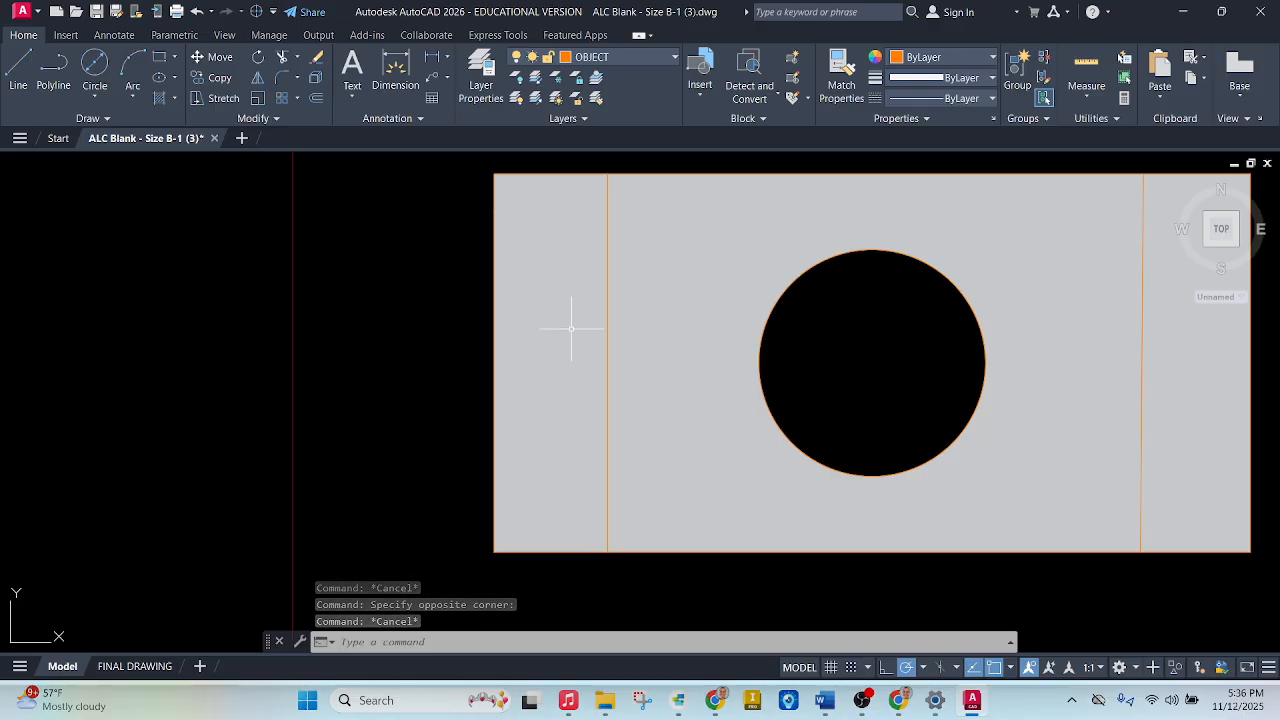
pyautogui.press('Escape')
pyautogui.click(560, 363)
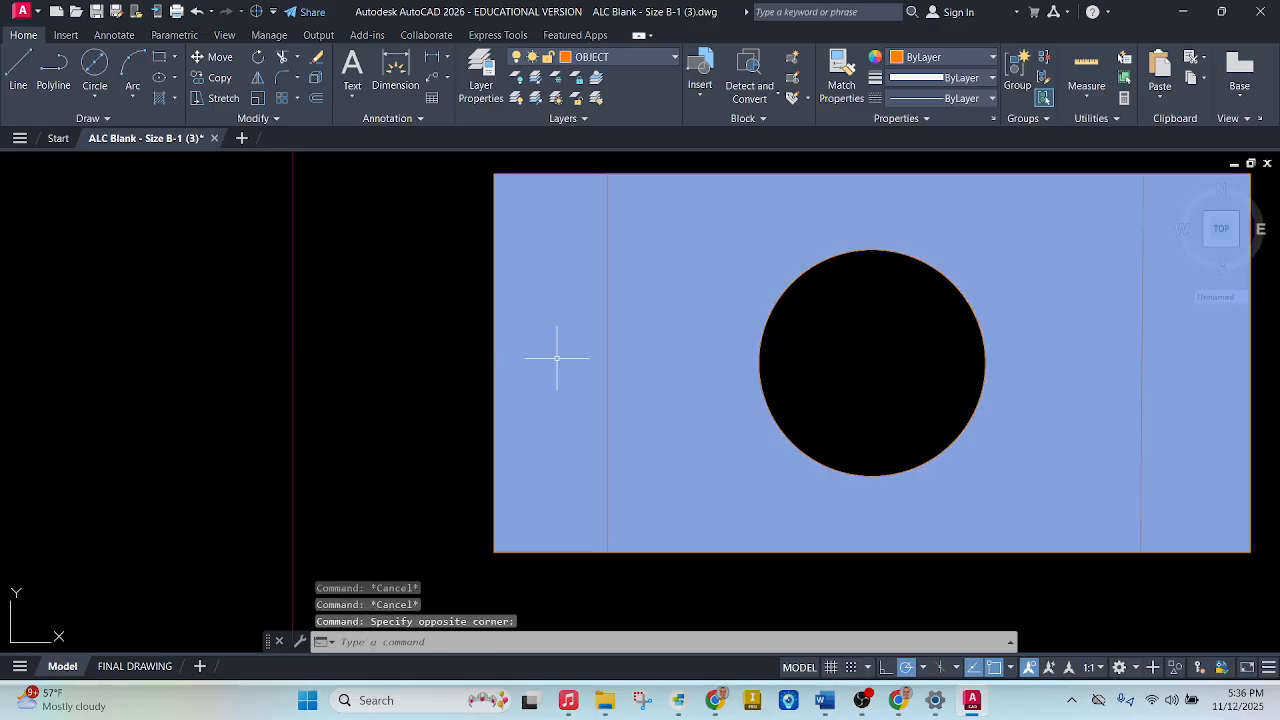
pyautogui.click(561, 360)
pyautogui.press('Escape')
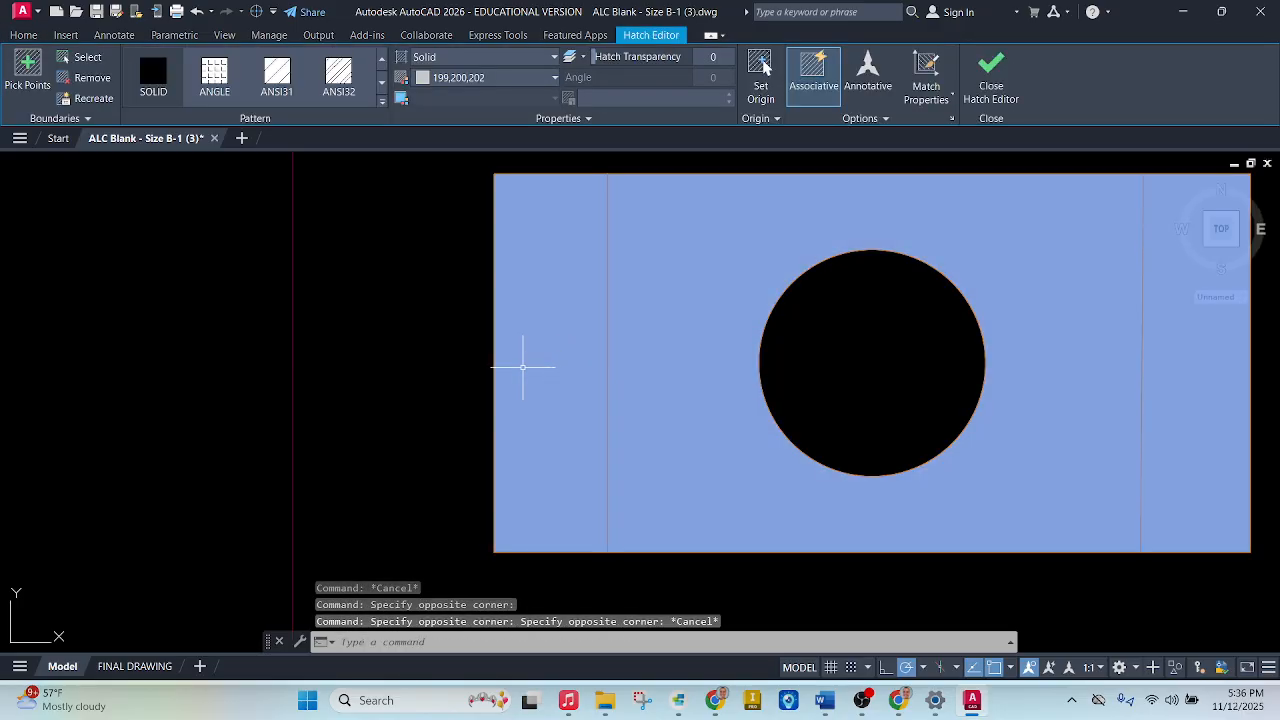
# Undo sending the hidden lines under the hatch.
pyautogui.hotkey('ctrl', 'z')
pyautogui.hotkey('ctrl', 'z')
pyautogui.hotkey('ctrl', 'z')
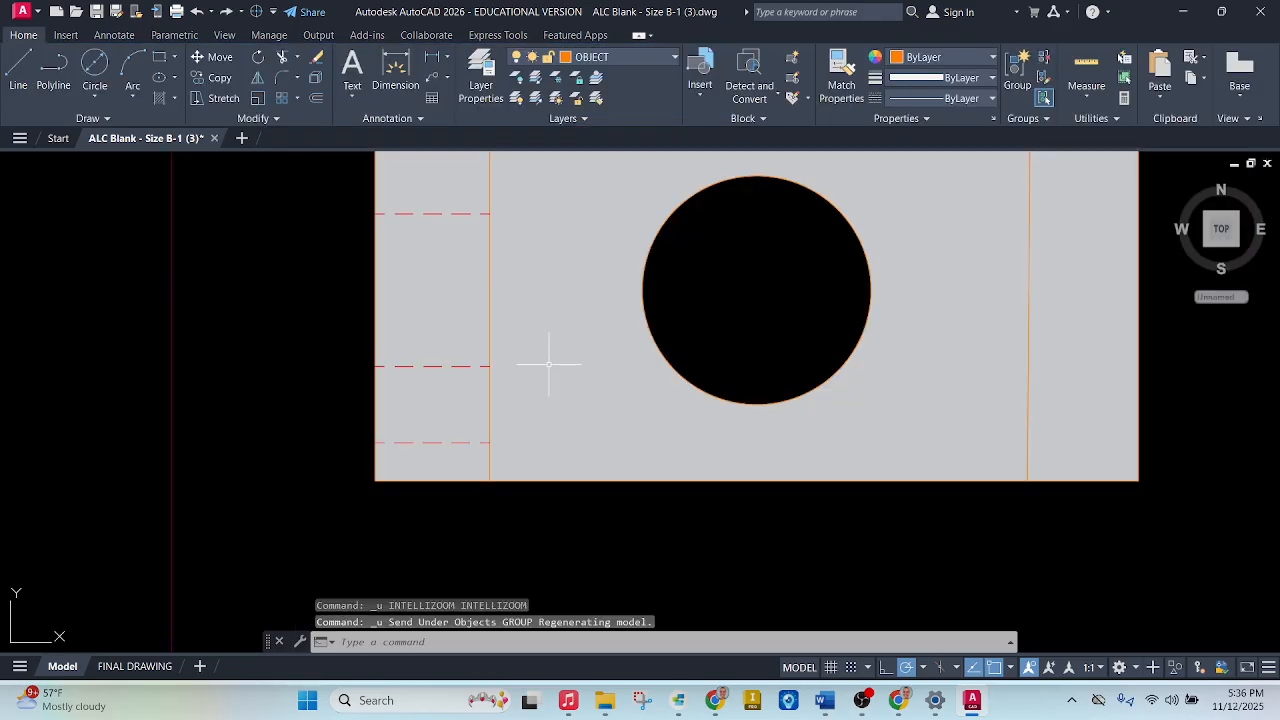
# Bring the third hidden line from the top of the top view above the grey hatch in the draw order.
pyautogui.click(425, 366)
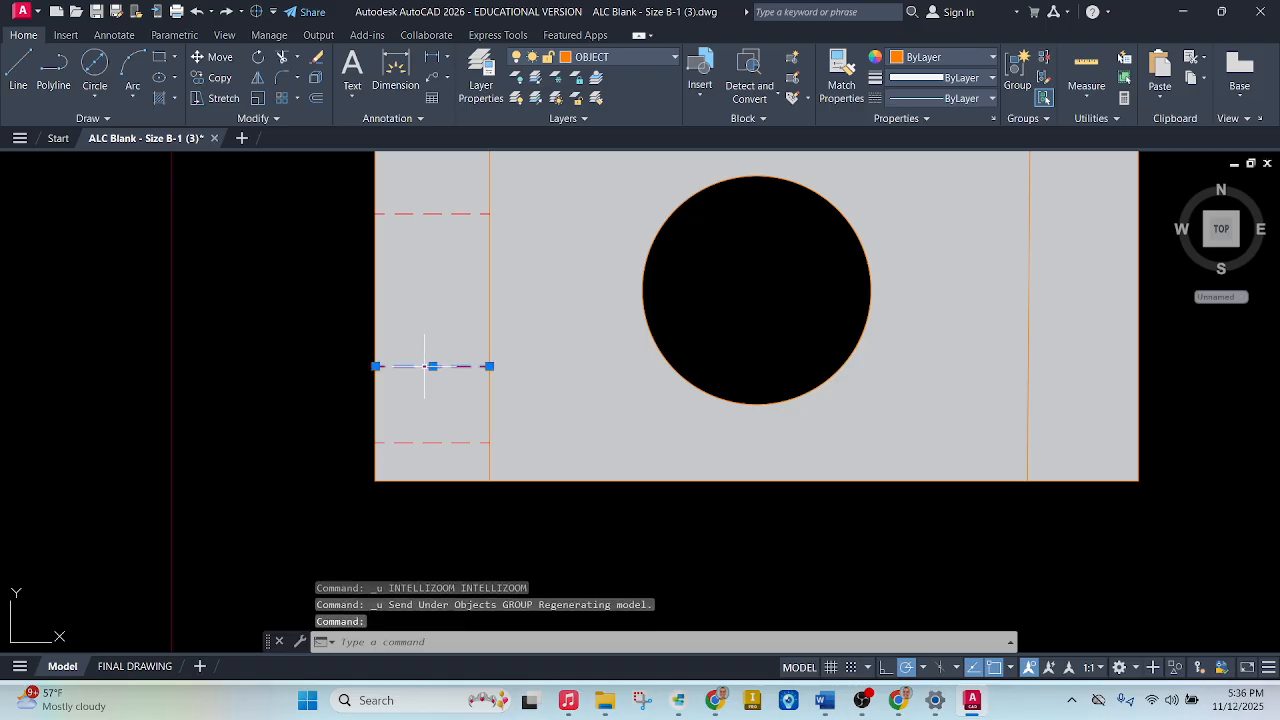
pyautogui.rightClick(442, 366)
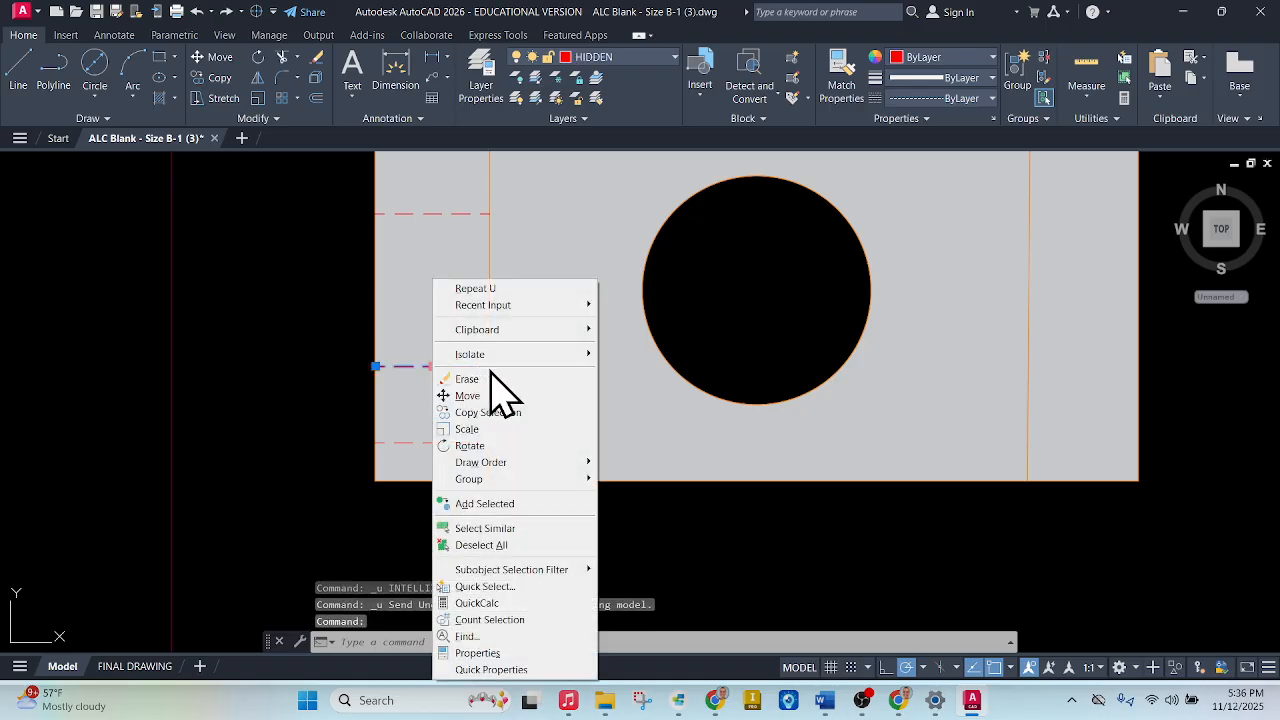
pyautogui.moveTo(515, 462)
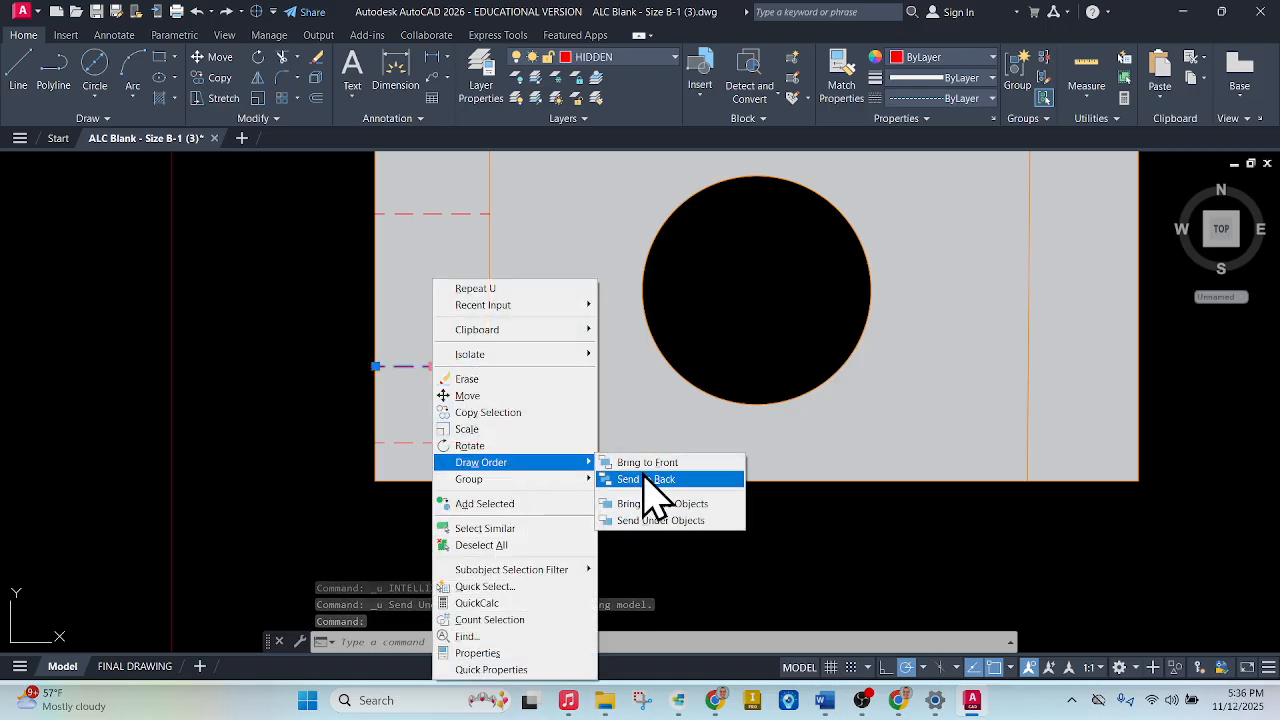
pyautogui.click(668, 506)
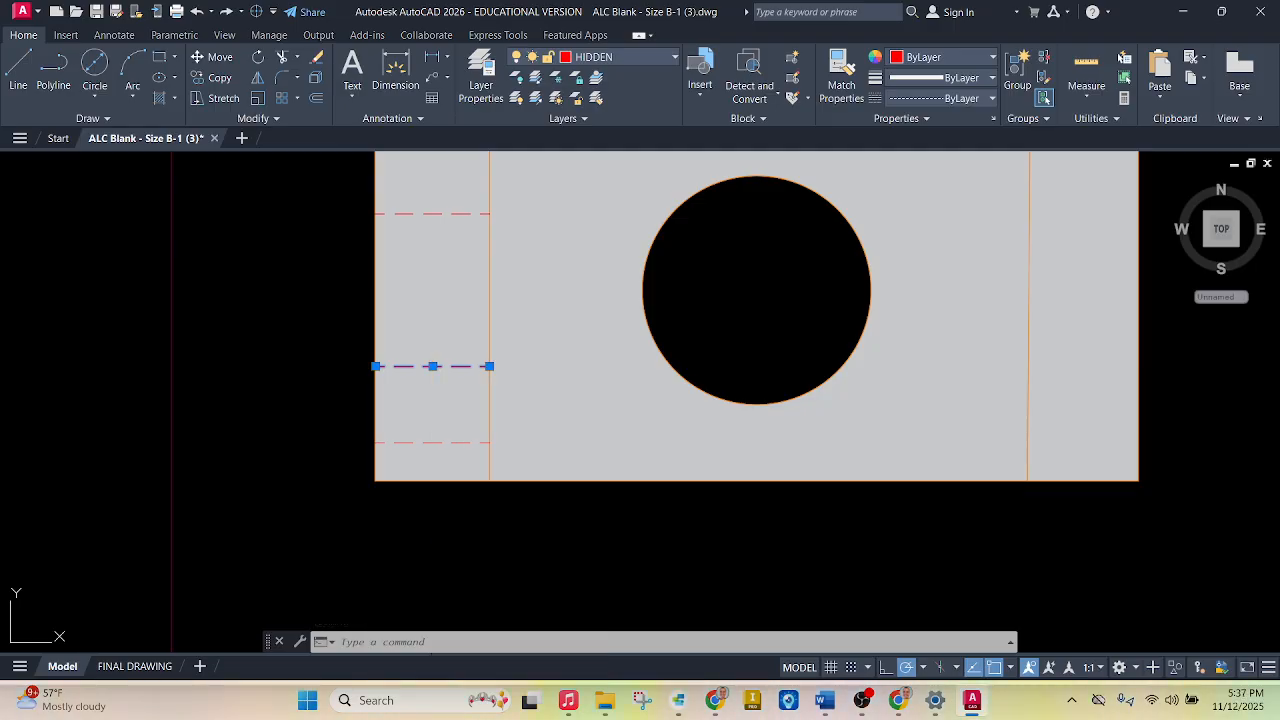
pyautogui.click(566, 365)
pyautogui.press('Return')
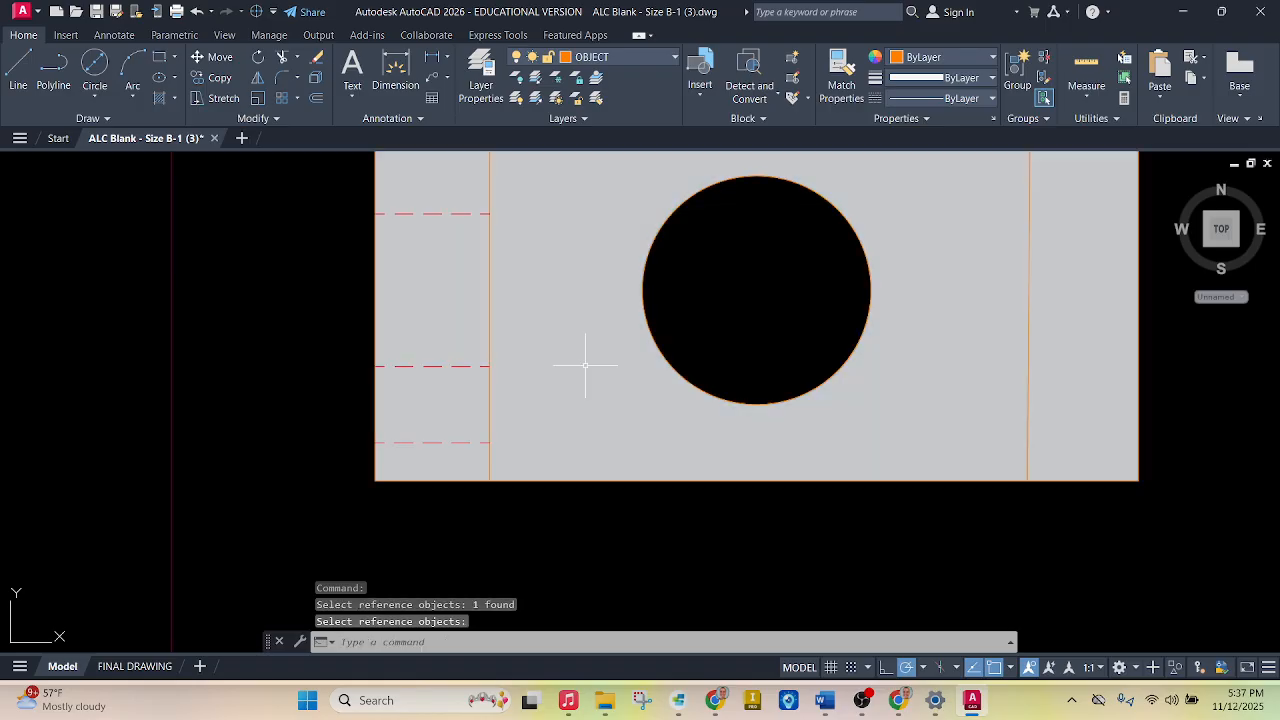
# Examine the three hatched views on the FINAL DRAWING layout sheet to check their placement and hidden lines.
pyautogui.scroll(-4, 538, 406)
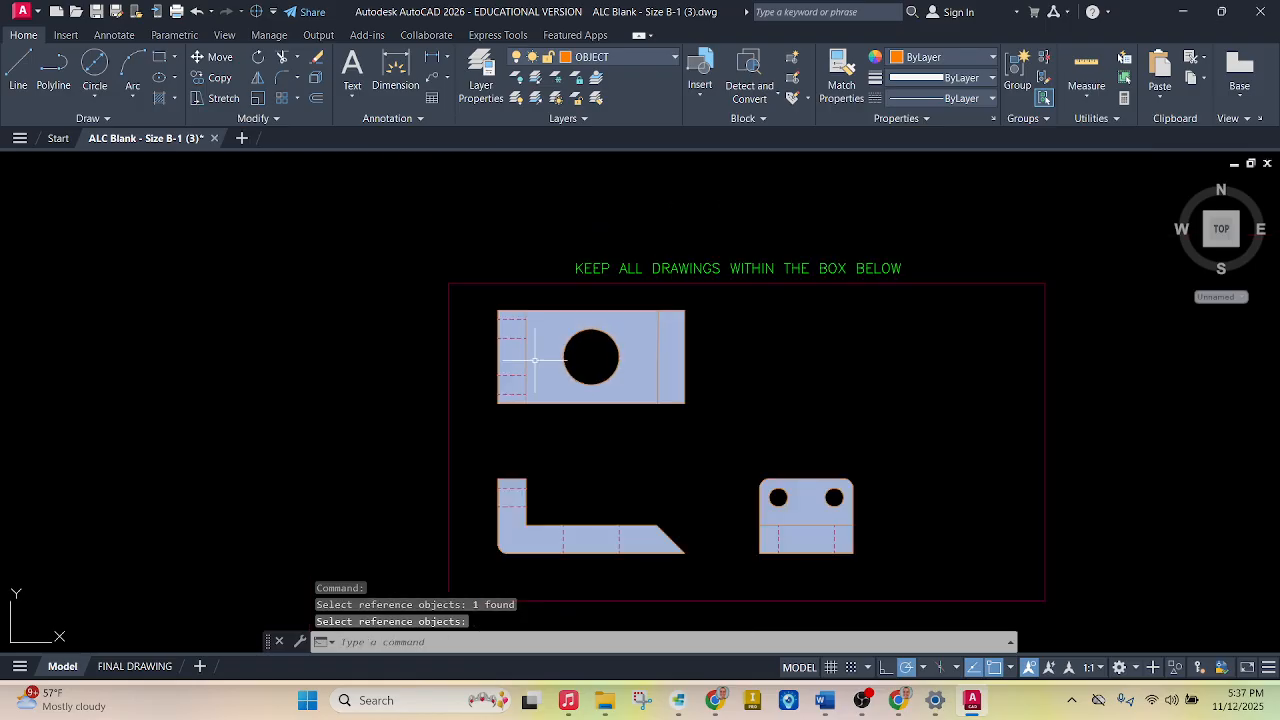
pyautogui.scroll(2, 640, 531)
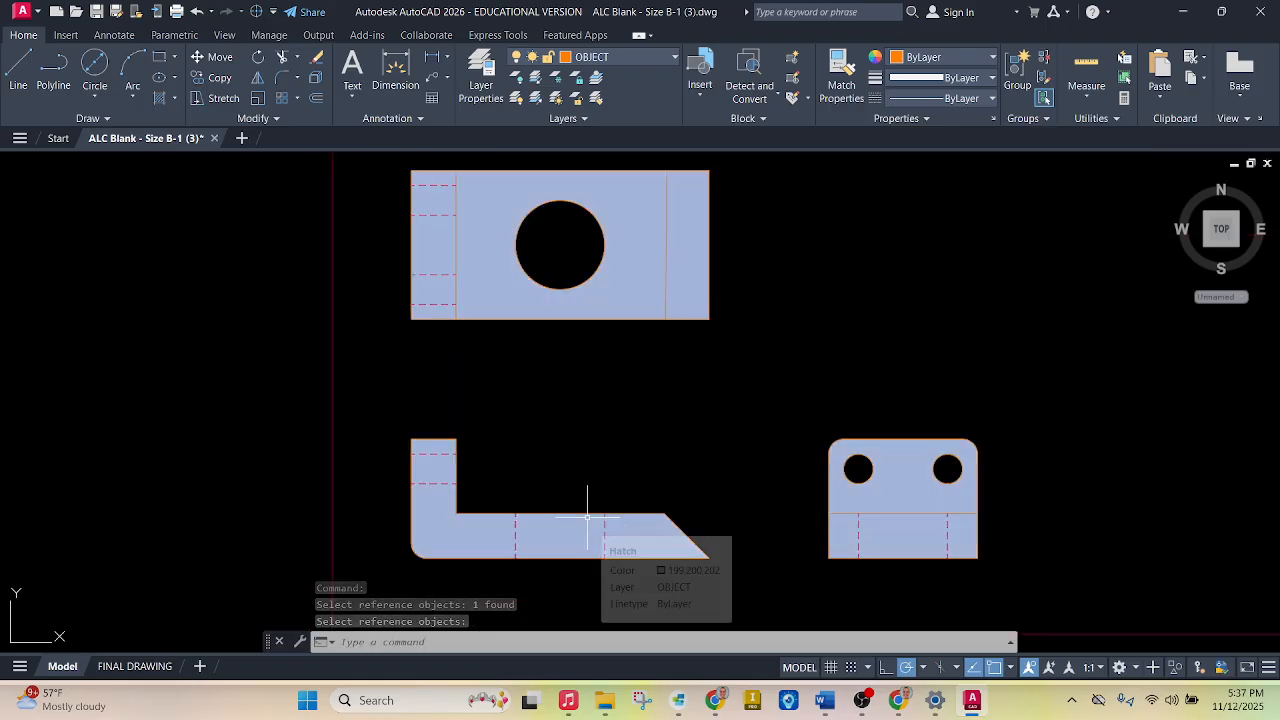
pyautogui.press('Escape')
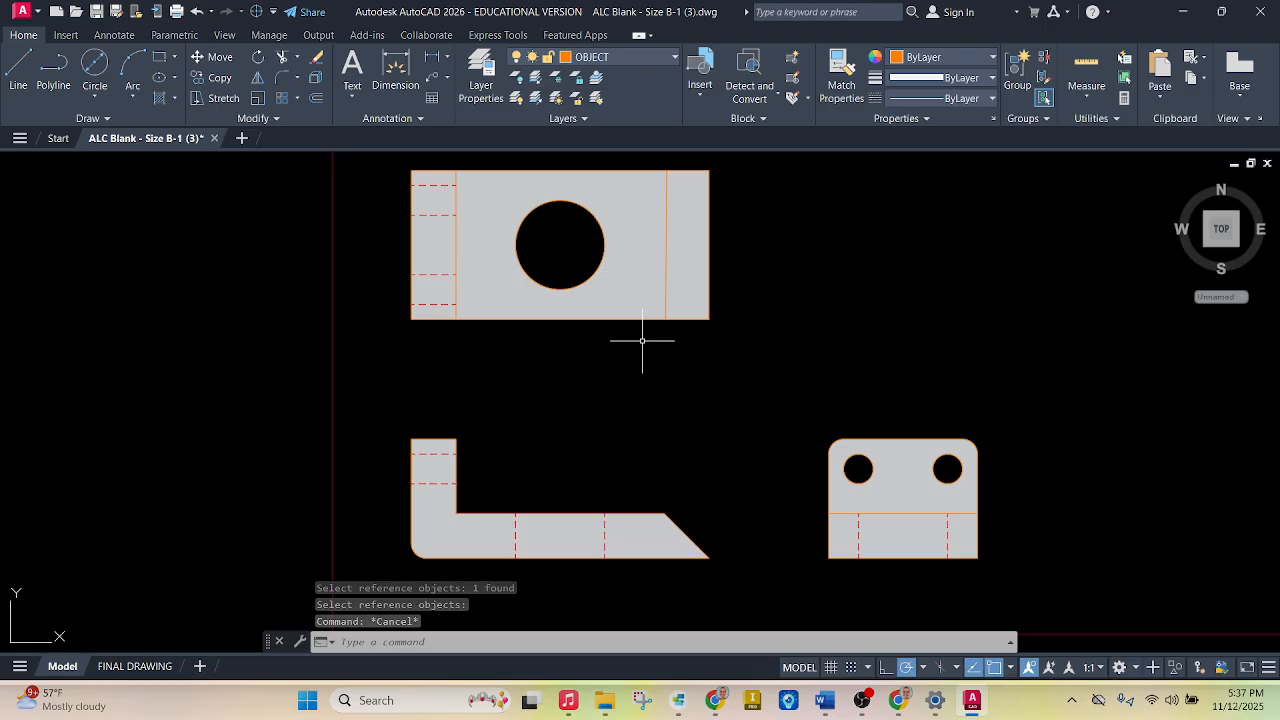
pyautogui.click(135, 666)
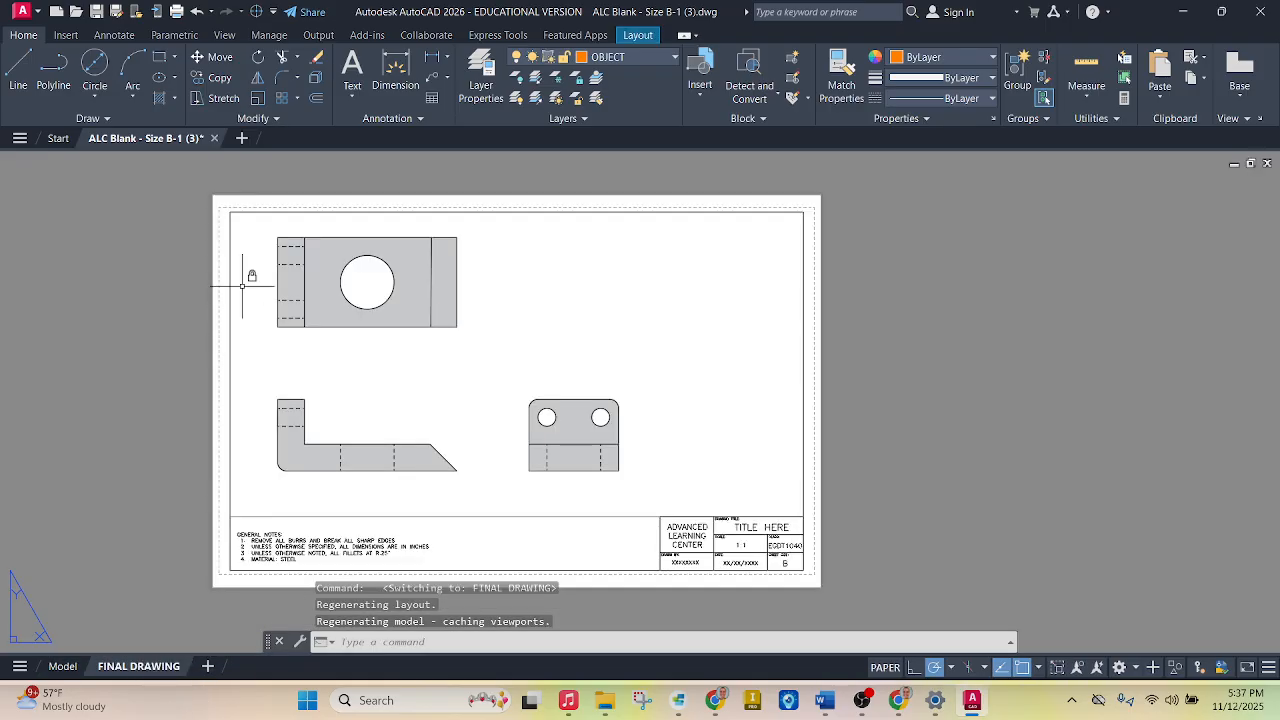
pyautogui.scroll(2, 284, 231)
pyautogui.scroll(-2, 280, 231)
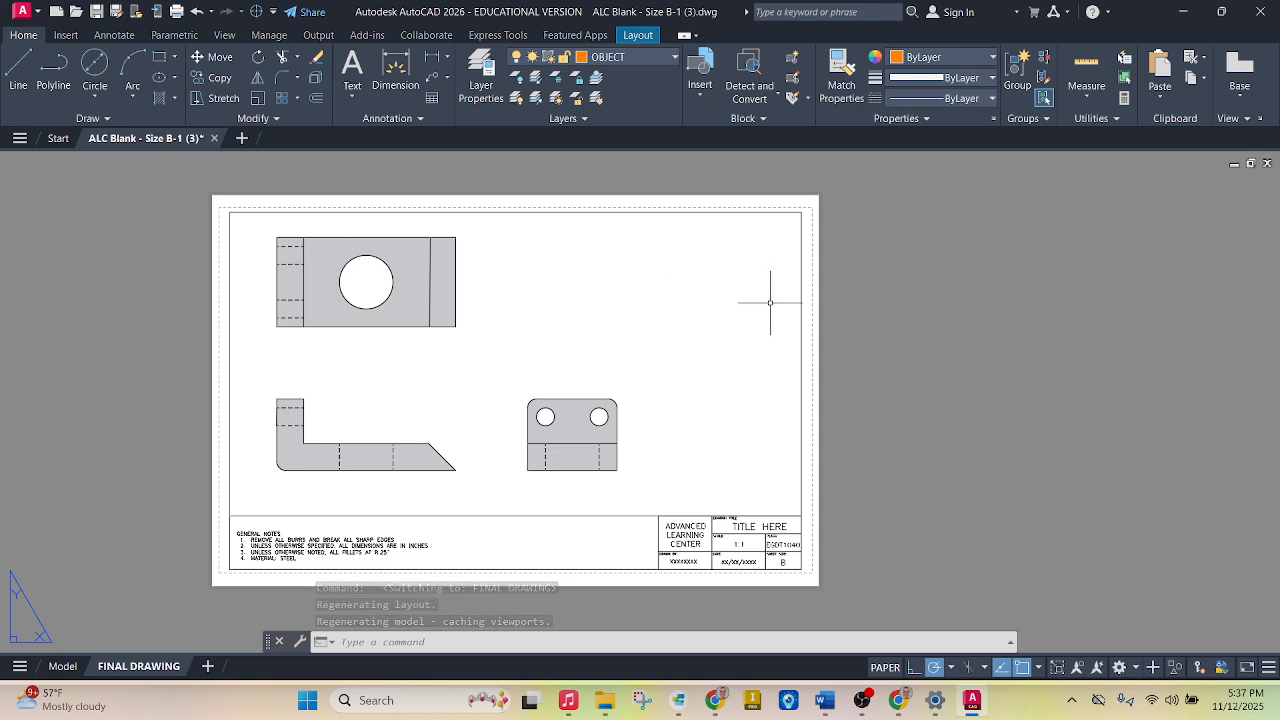
# In model space, move all three views together to the right and slightly down to centre them inside the red drawing box.
pyautogui.click(62, 667)
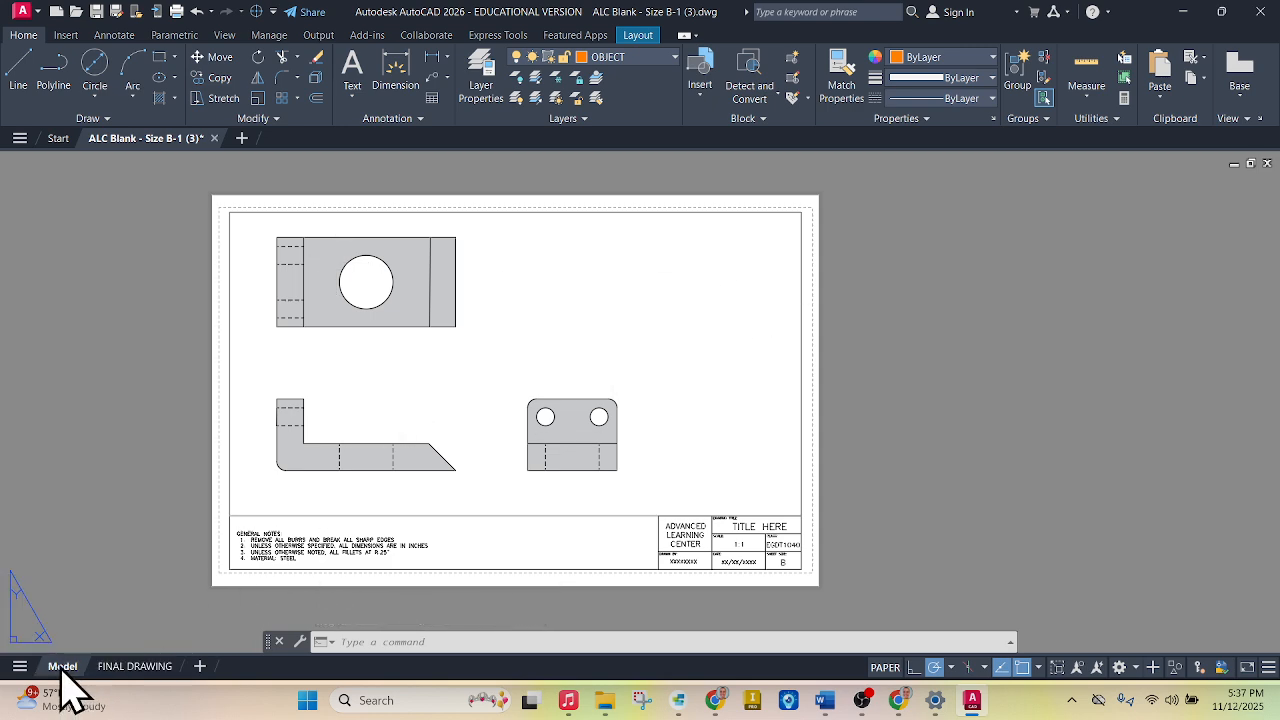
pyautogui.scroll(-2, 420, 410)
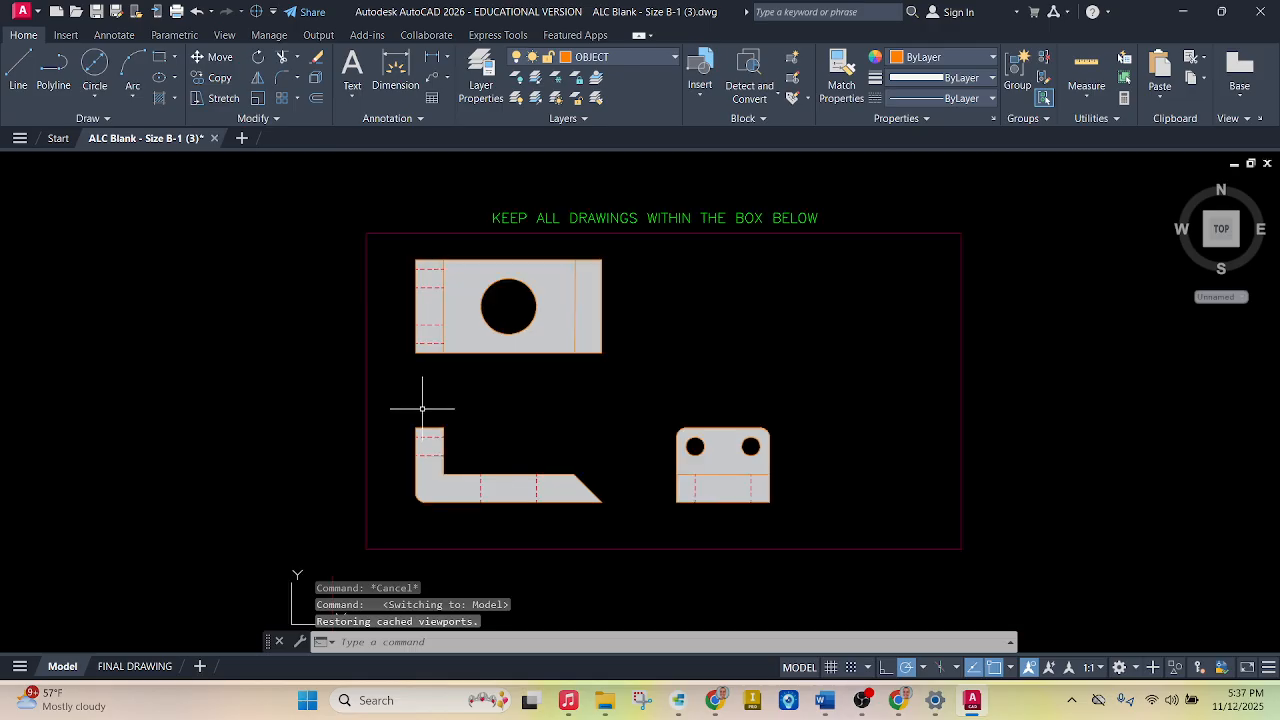
pyautogui.click(215, 58)
pyautogui.click(872, 251)
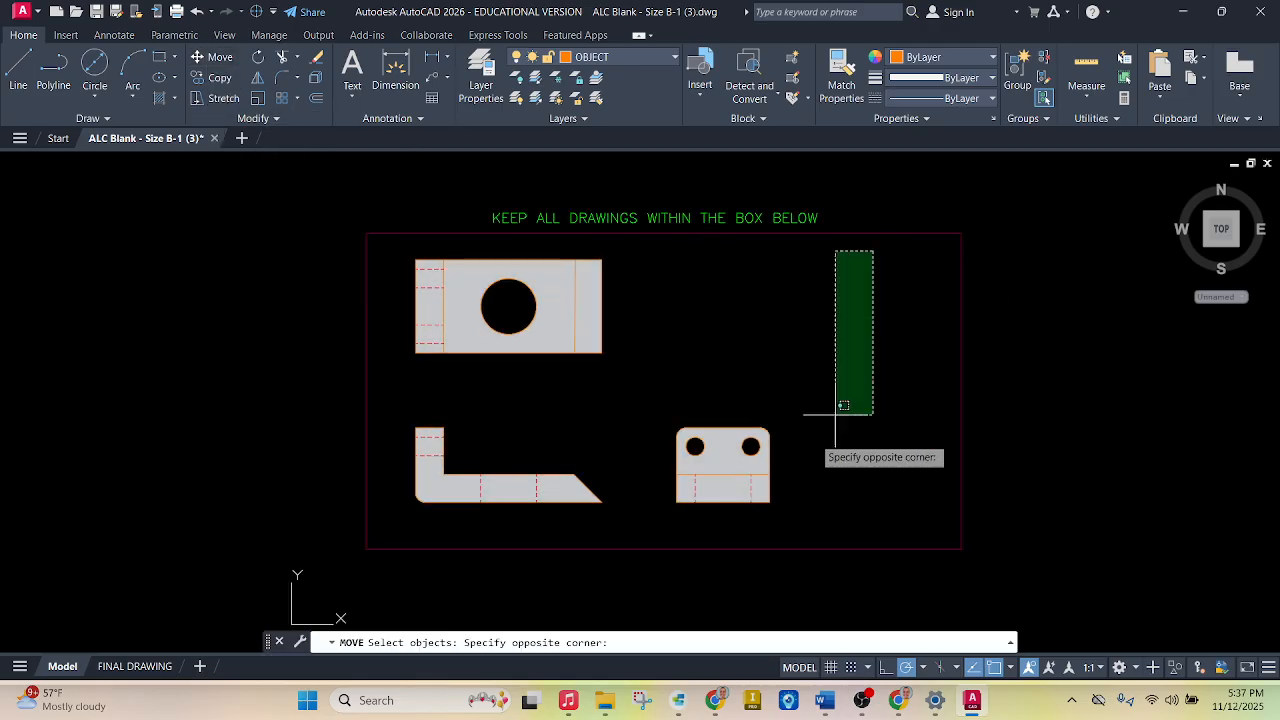
pyautogui.click(393, 540)
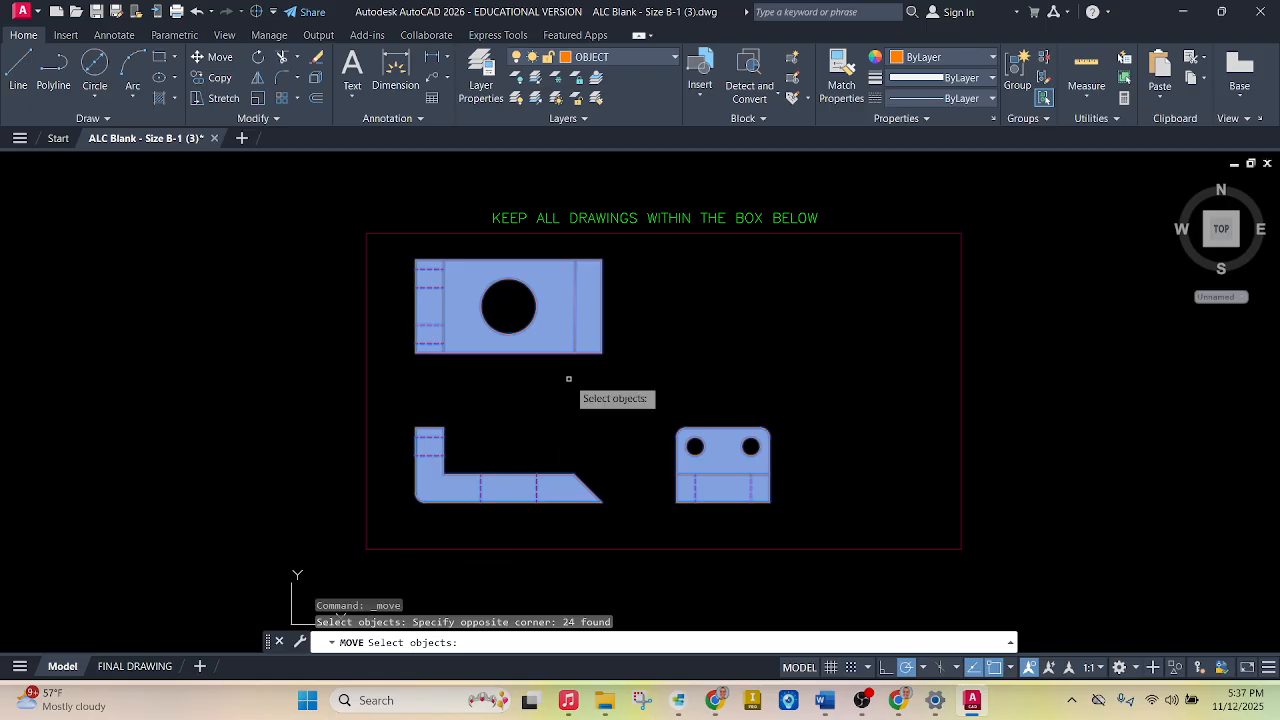
pyautogui.press('Return')
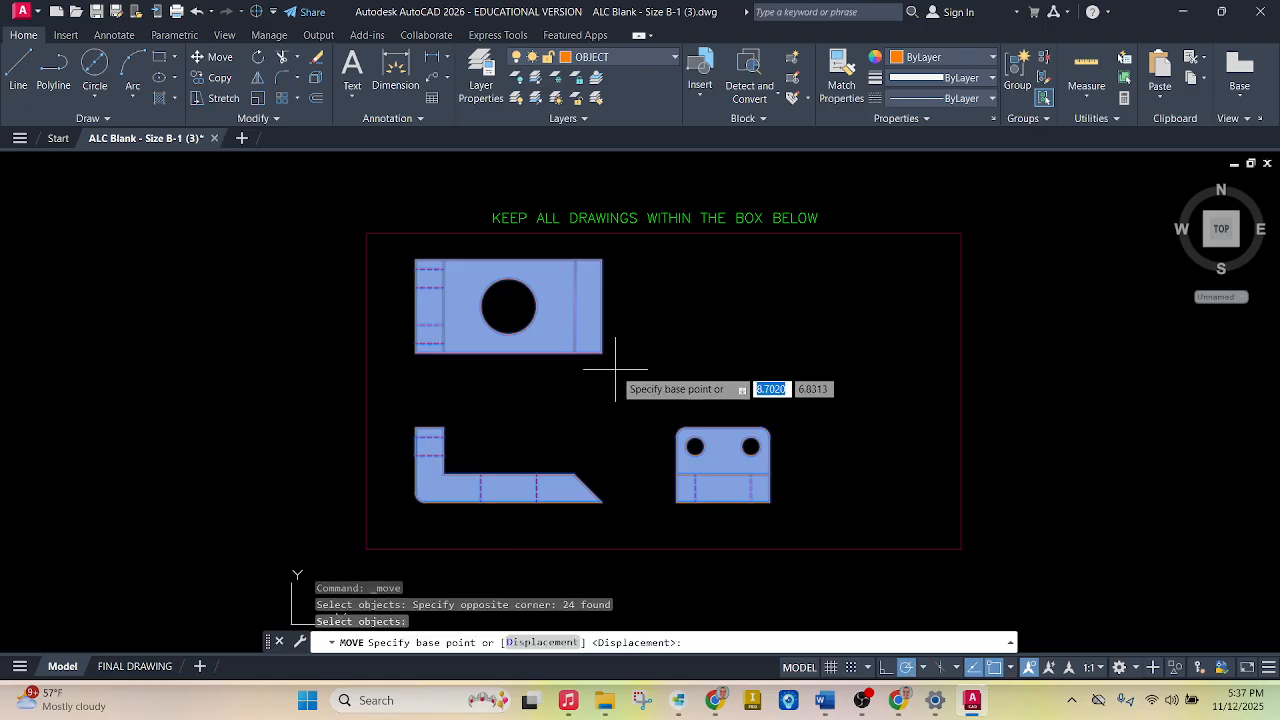
pyautogui.click(601, 352)
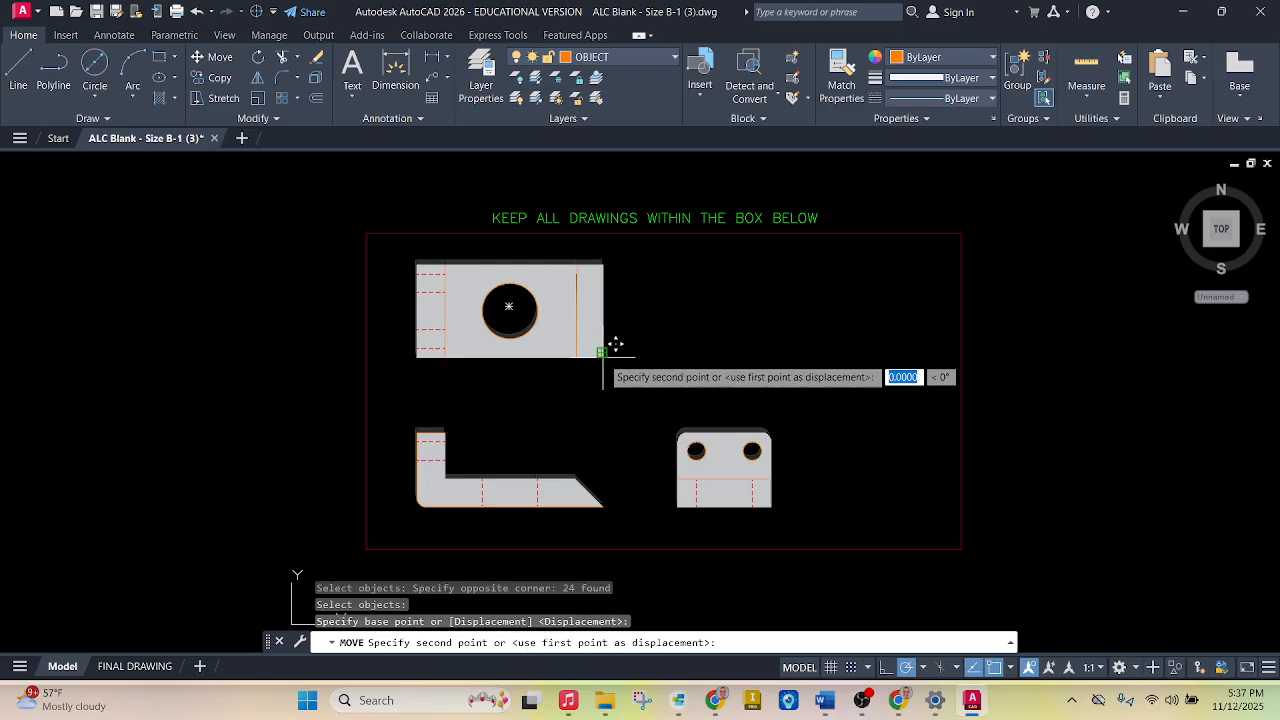
pyautogui.click(683, 362)
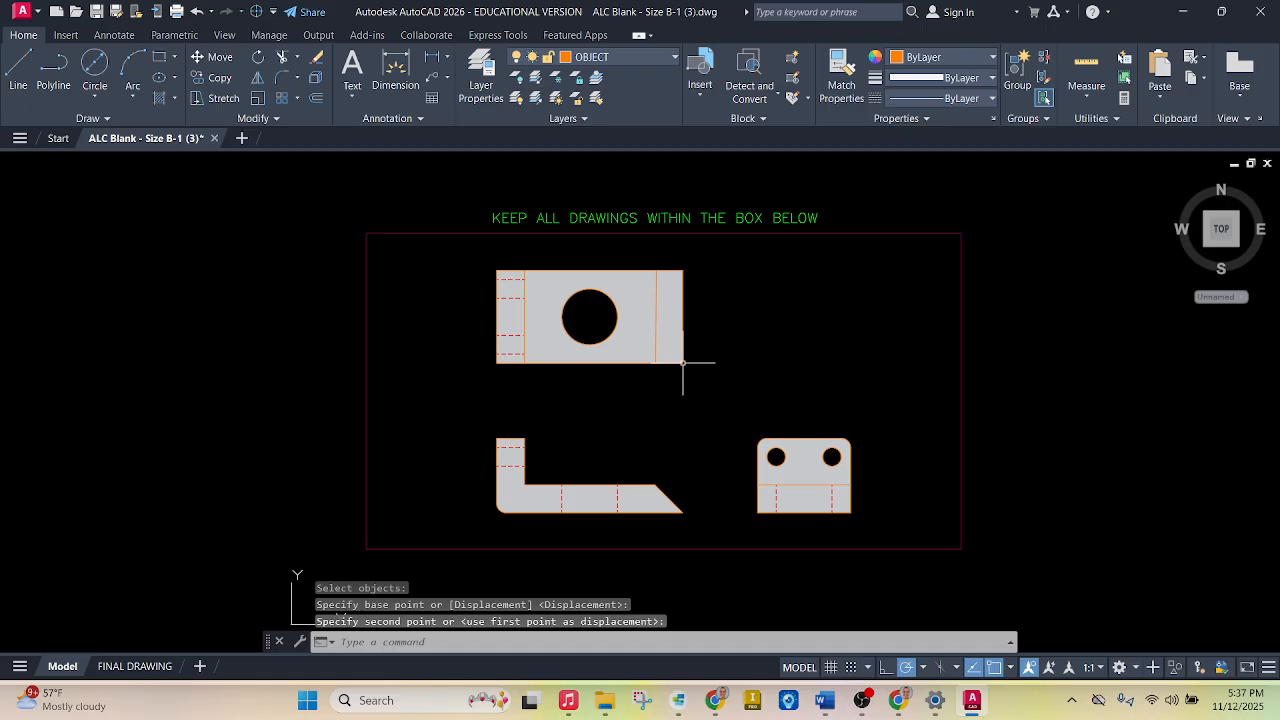
pyautogui.press('space')
pyautogui.press('Escape')
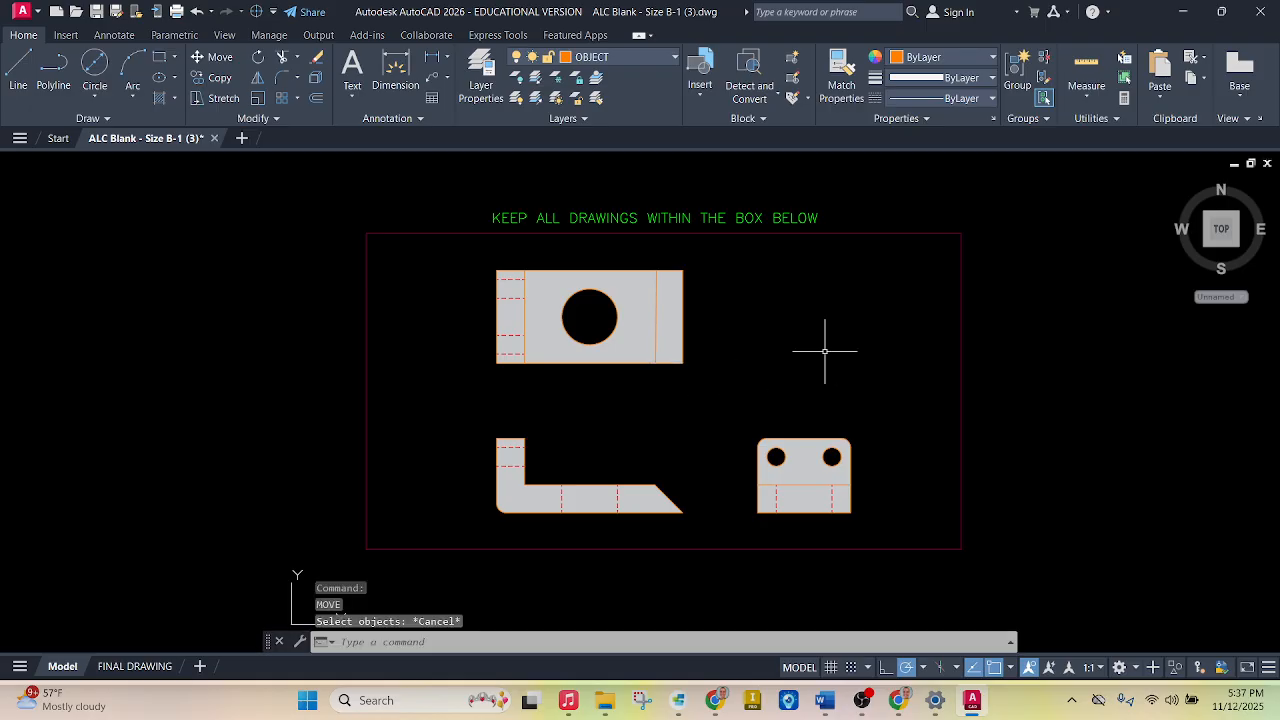
# On the FINAL DRAWING layout, add center marks to the large hole in the top view and both small holes in the side view.
pyautogui.click(140, 667)
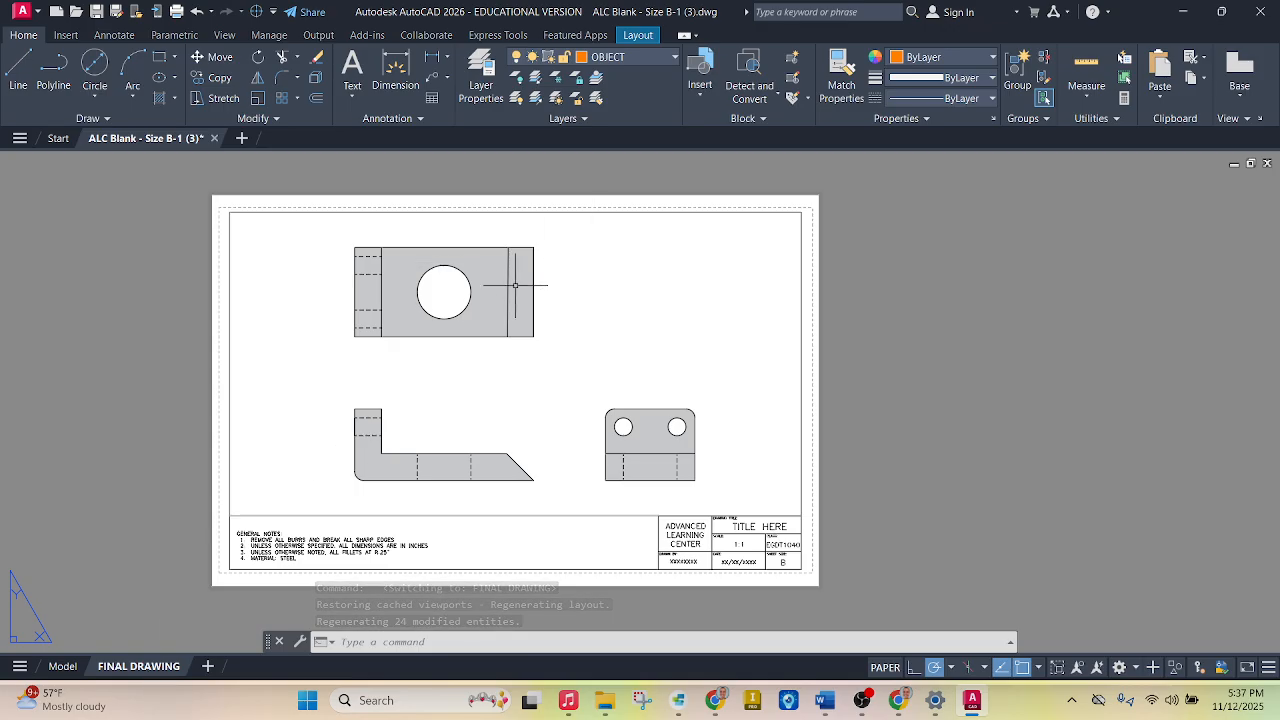
pyautogui.click(118, 35)
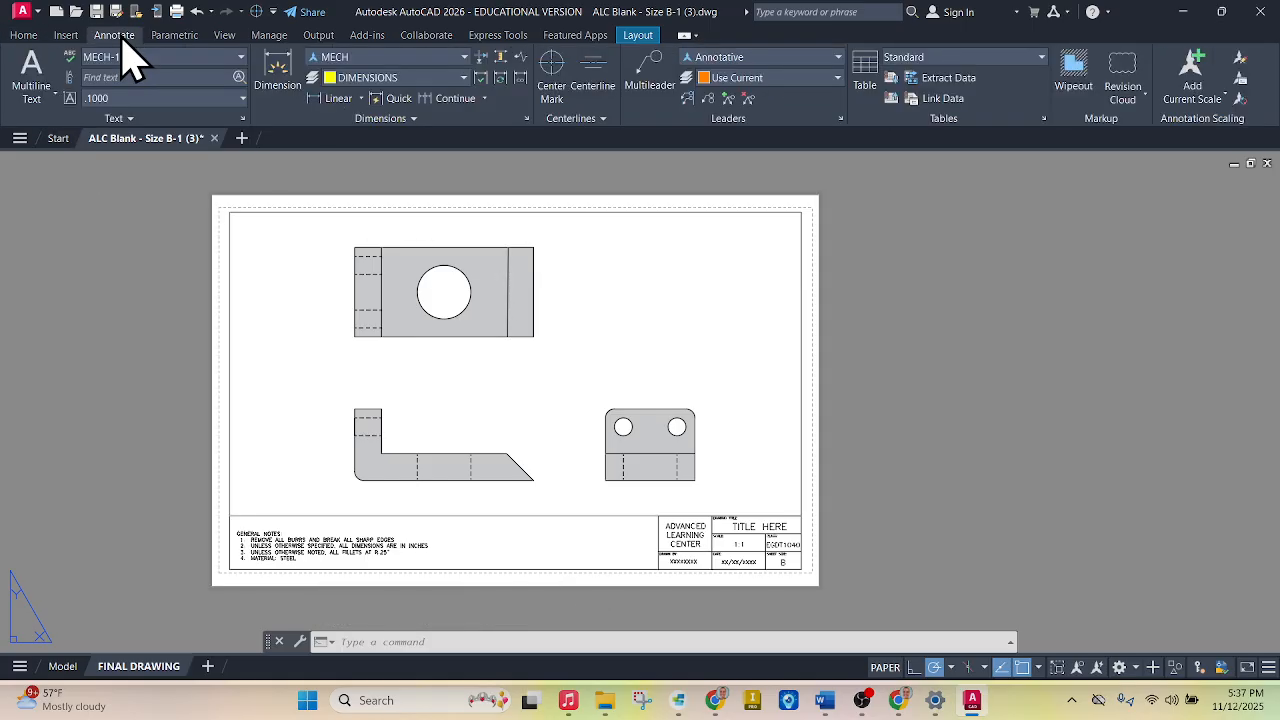
pyautogui.click(561, 72)
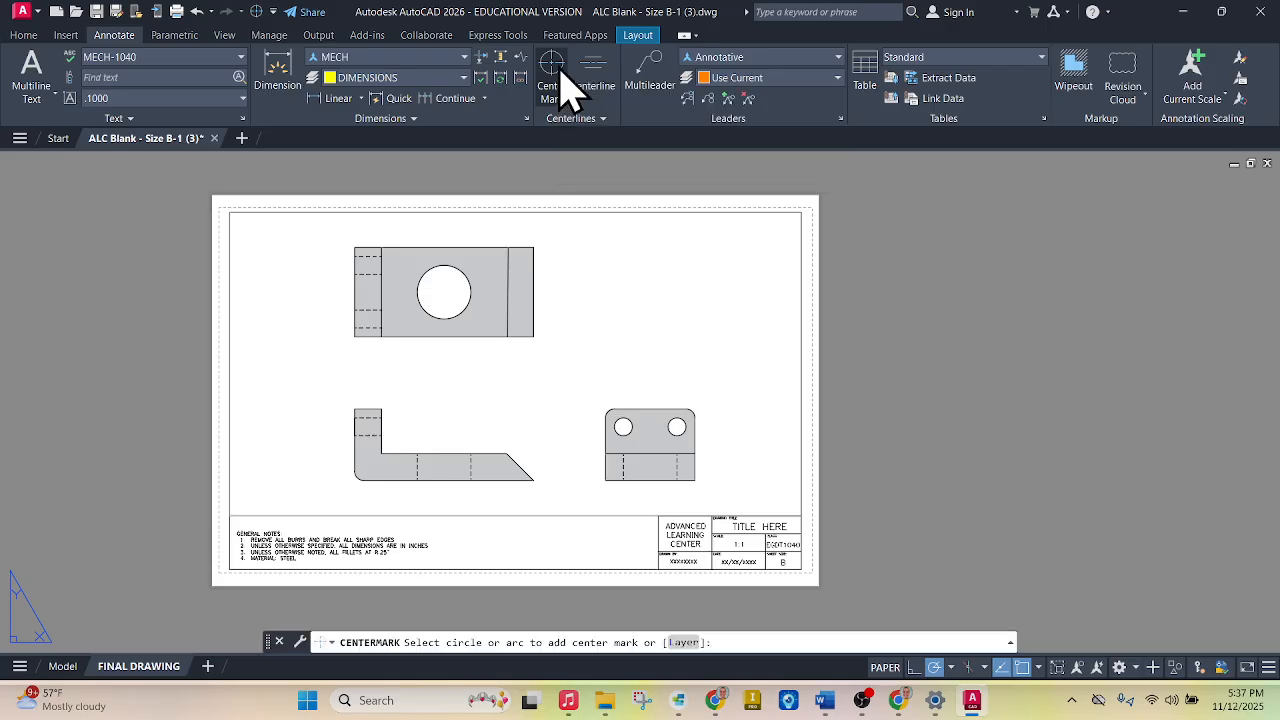
pyautogui.click(461, 269)
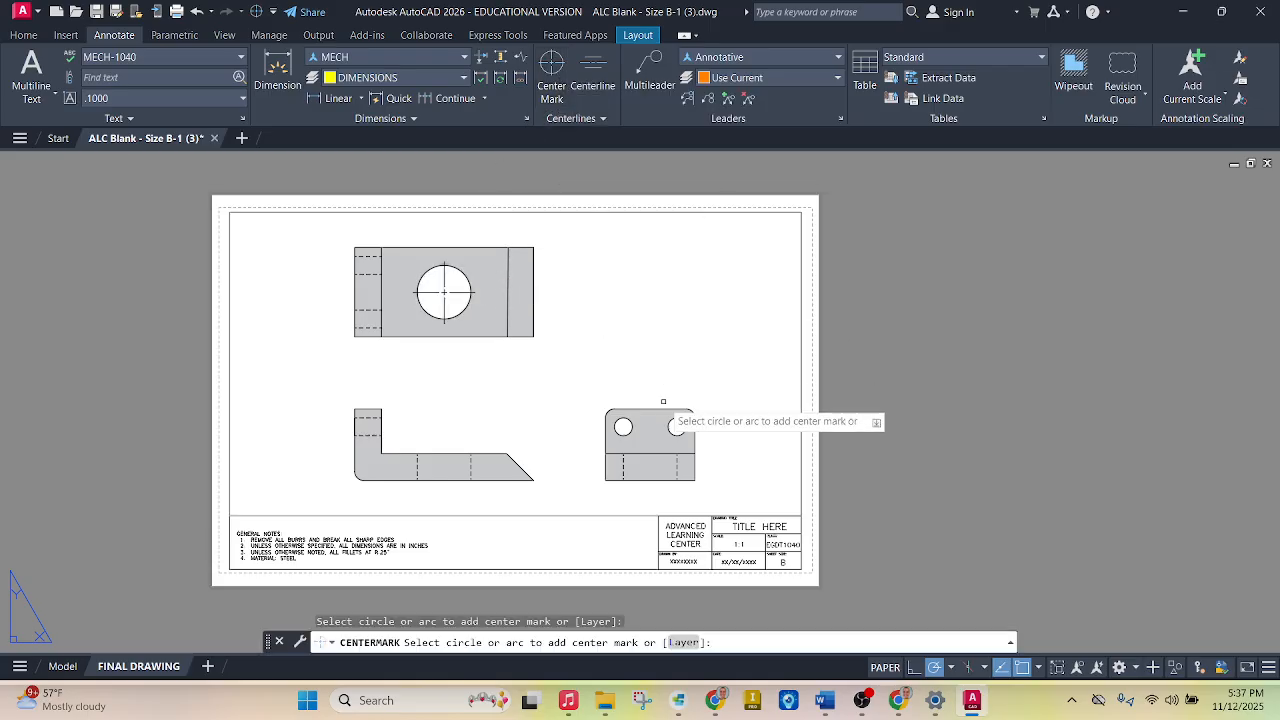
pyautogui.click(630, 424)
pyautogui.click(676, 427)
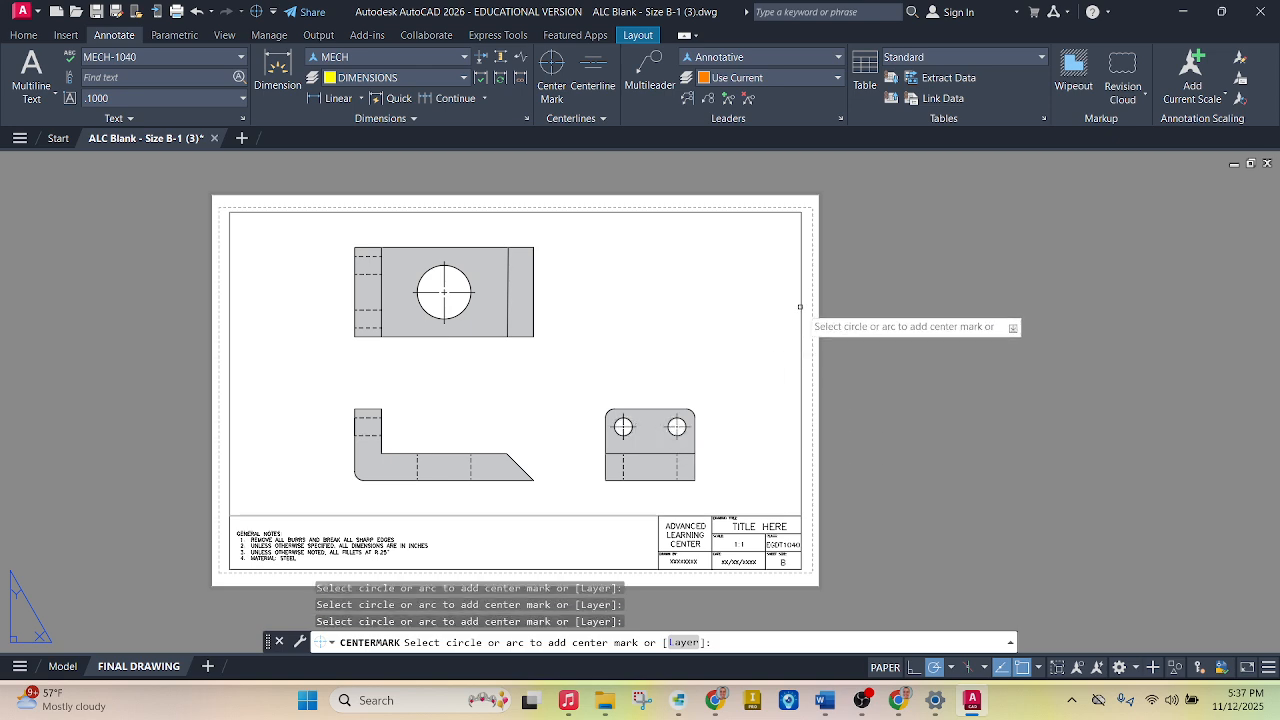
pyautogui.press('Return')
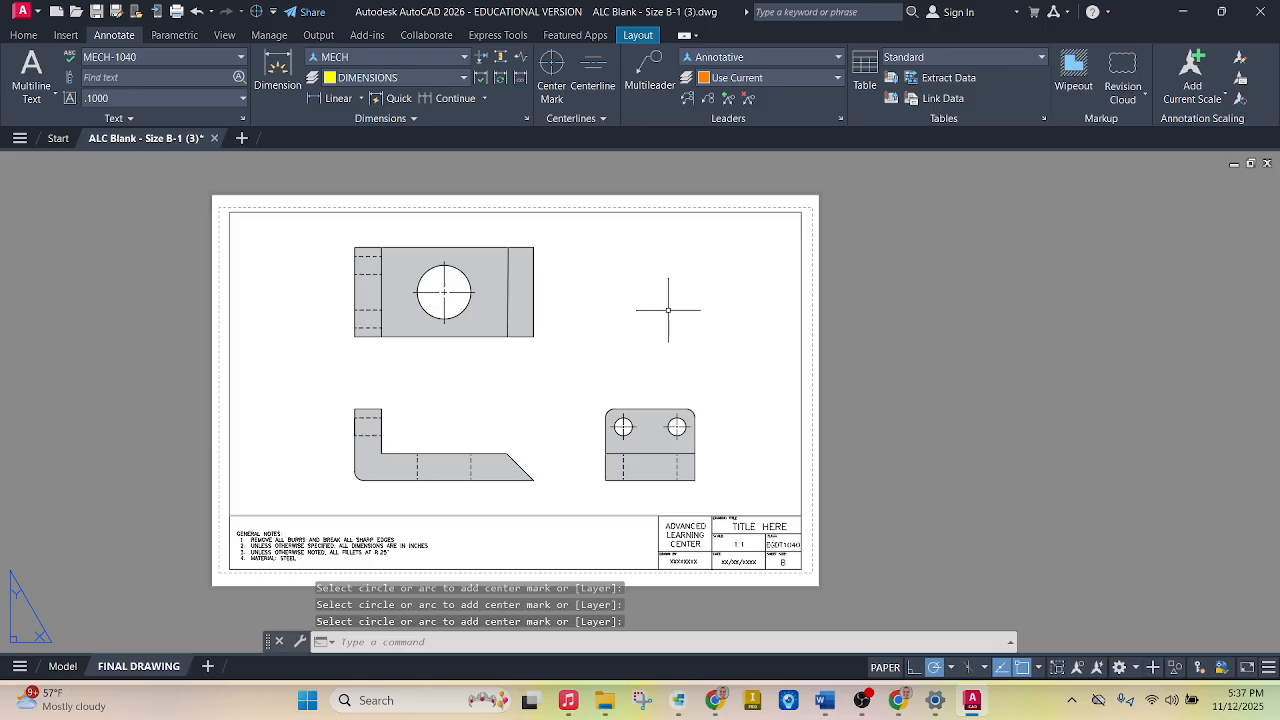
# Add horizontal centerlines midway between the upper and the lower pairs of hidden lines in the top view.
pyautogui.click(596, 76)
pyautogui.scroll(4, 392, 262)
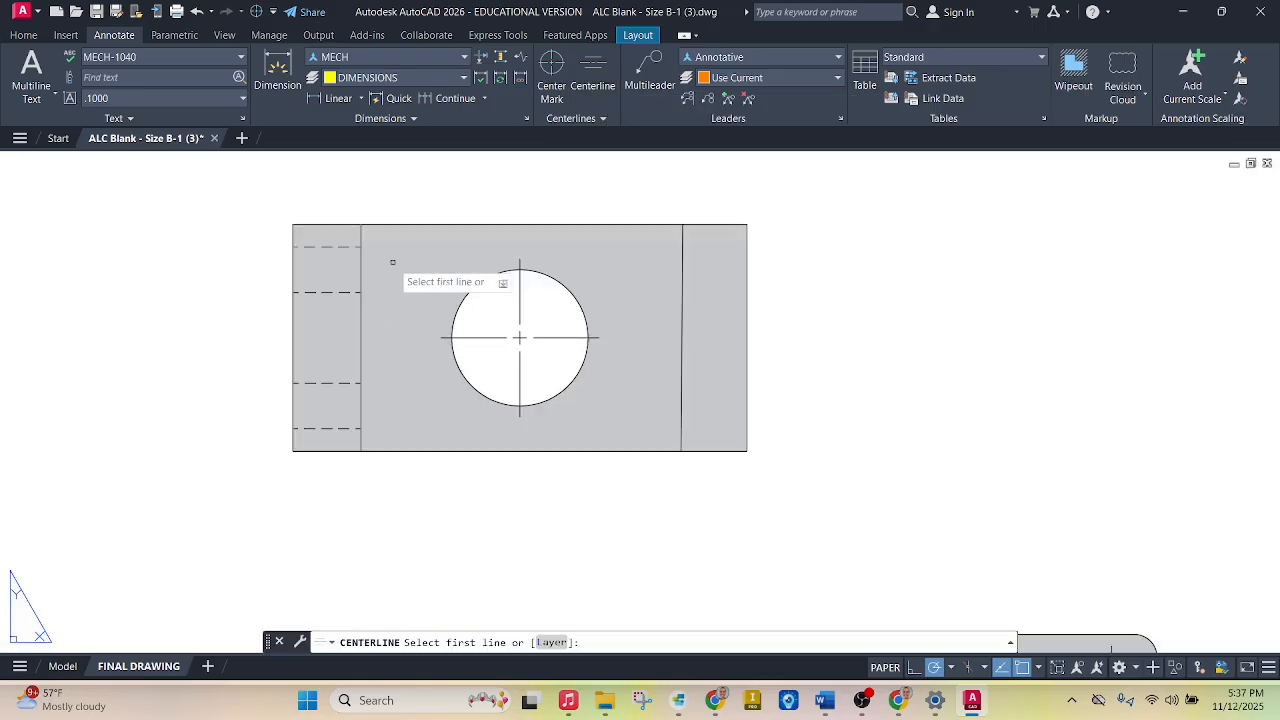
pyautogui.click(334, 246)
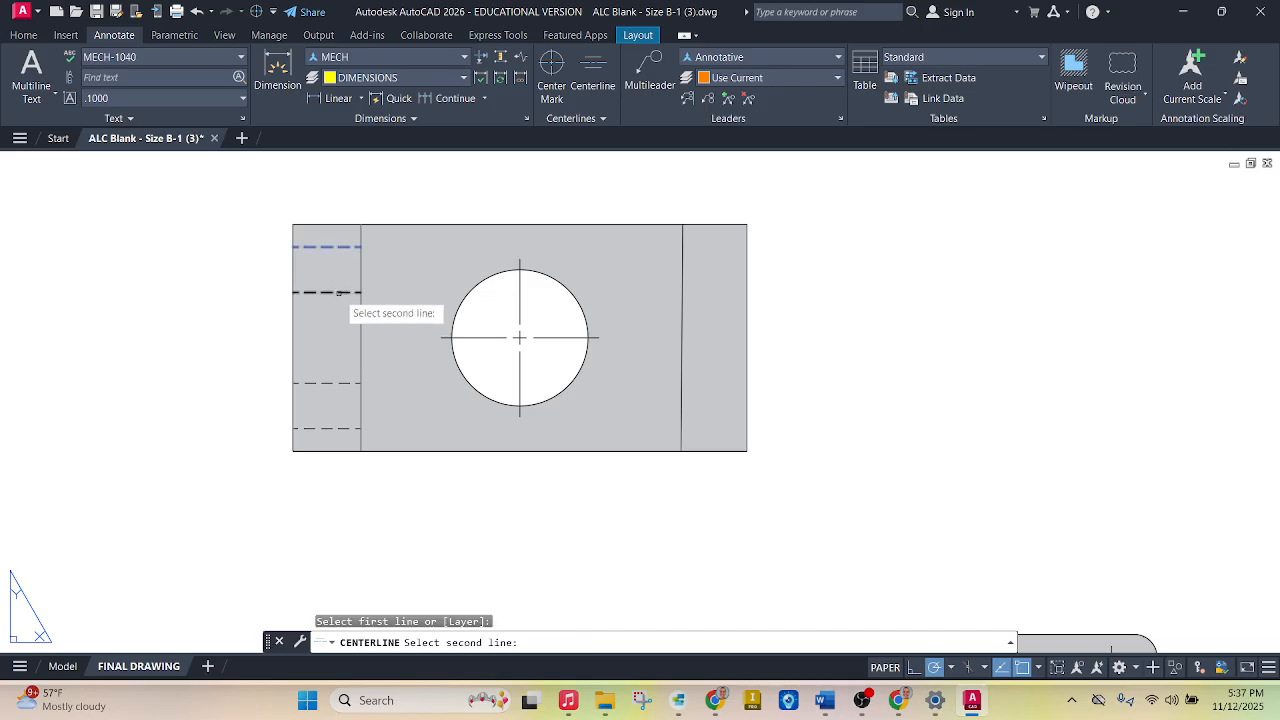
pyautogui.click(345, 292)
pyautogui.press('Return')
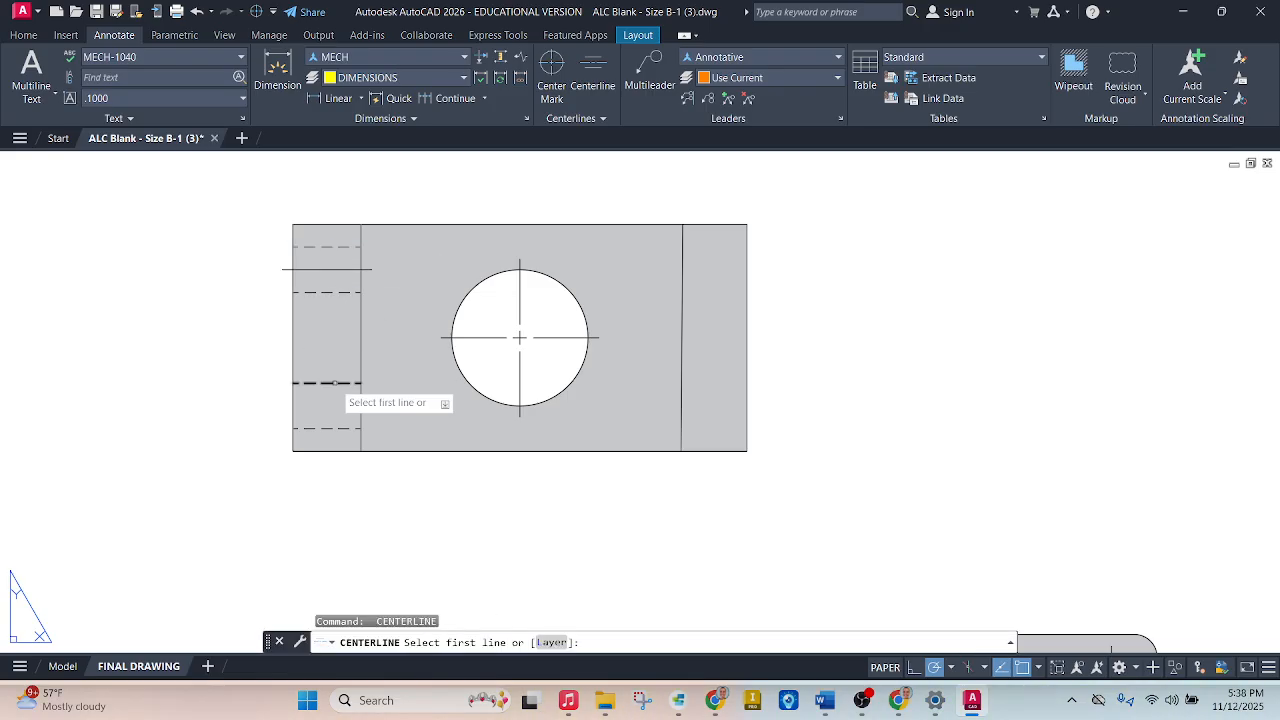
pyautogui.click(340, 383)
# Add centerlines between the two horizontal hidden lines of the upright leg and the two vertical hidden lines of the base in the front view.
pyautogui.press('Return')
pyautogui.scroll(-6, 364, 362)
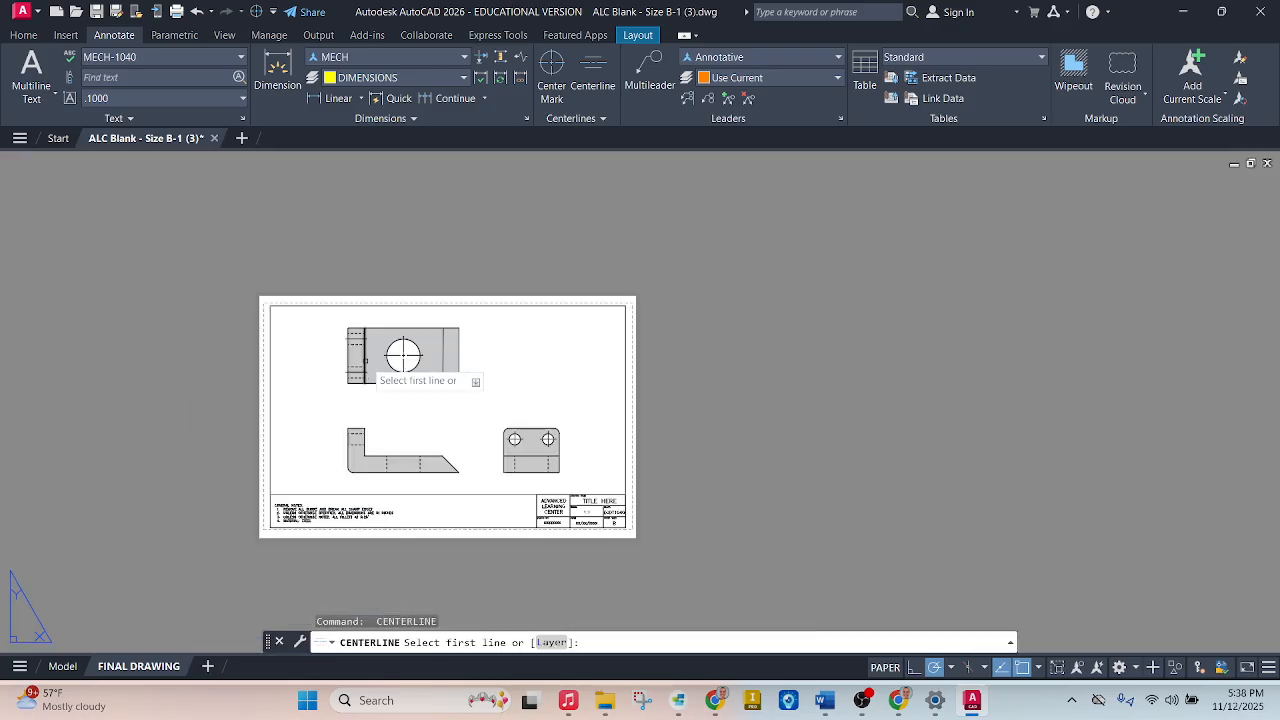
pyautogui.scroll(8, 336, 443)
pyautogui.click(423, 389)
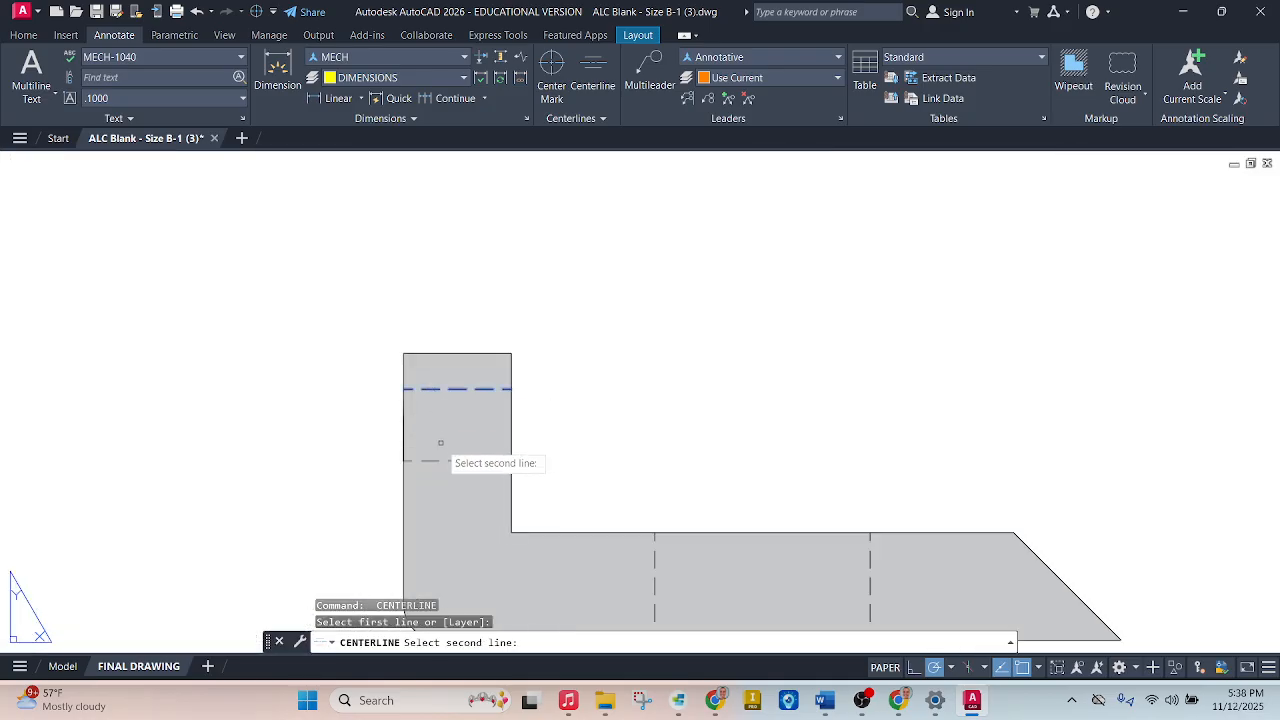
pyautogui.click(440, 461)
pyautogui.scroll(-4, 519, 352)
pyautogui.press('Return')
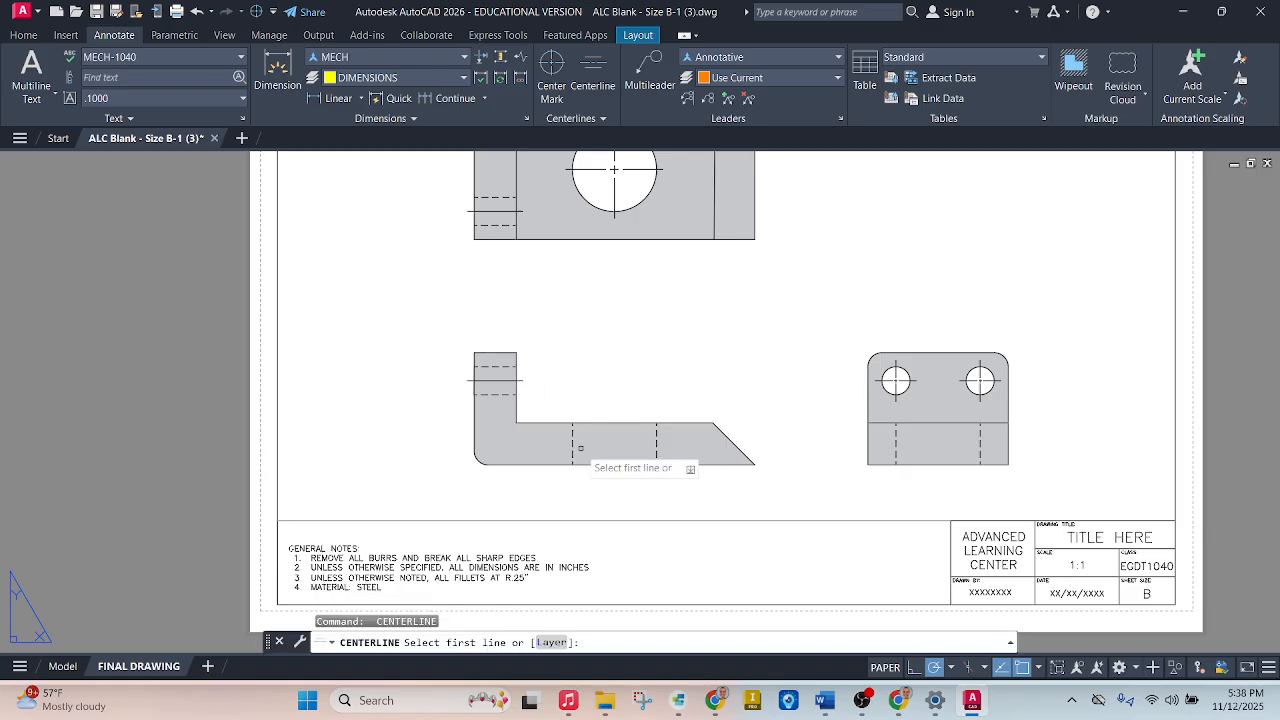
pyautogui.click(572, 445)
pyautogui.click(657, 443)
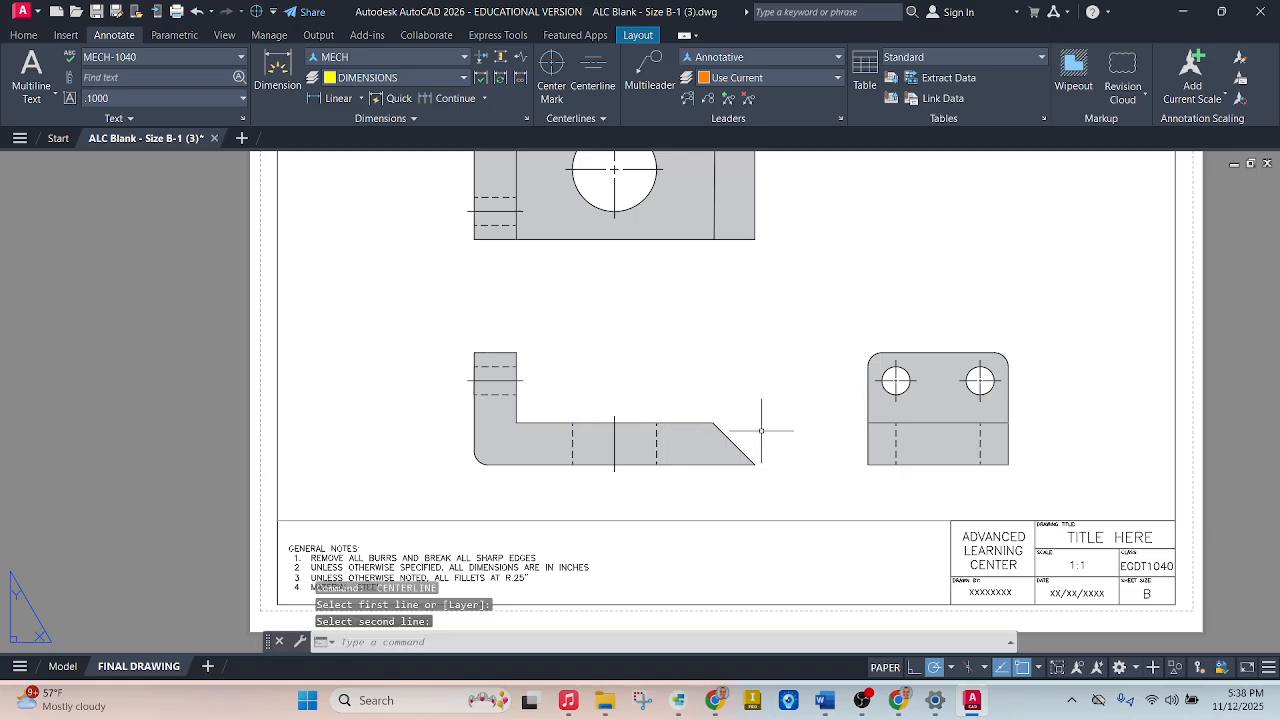
# Add a vertical centerline midway between the two hidden lines in the side view.
pyautogui.press('Return')
pyautogui.click(896, 450)
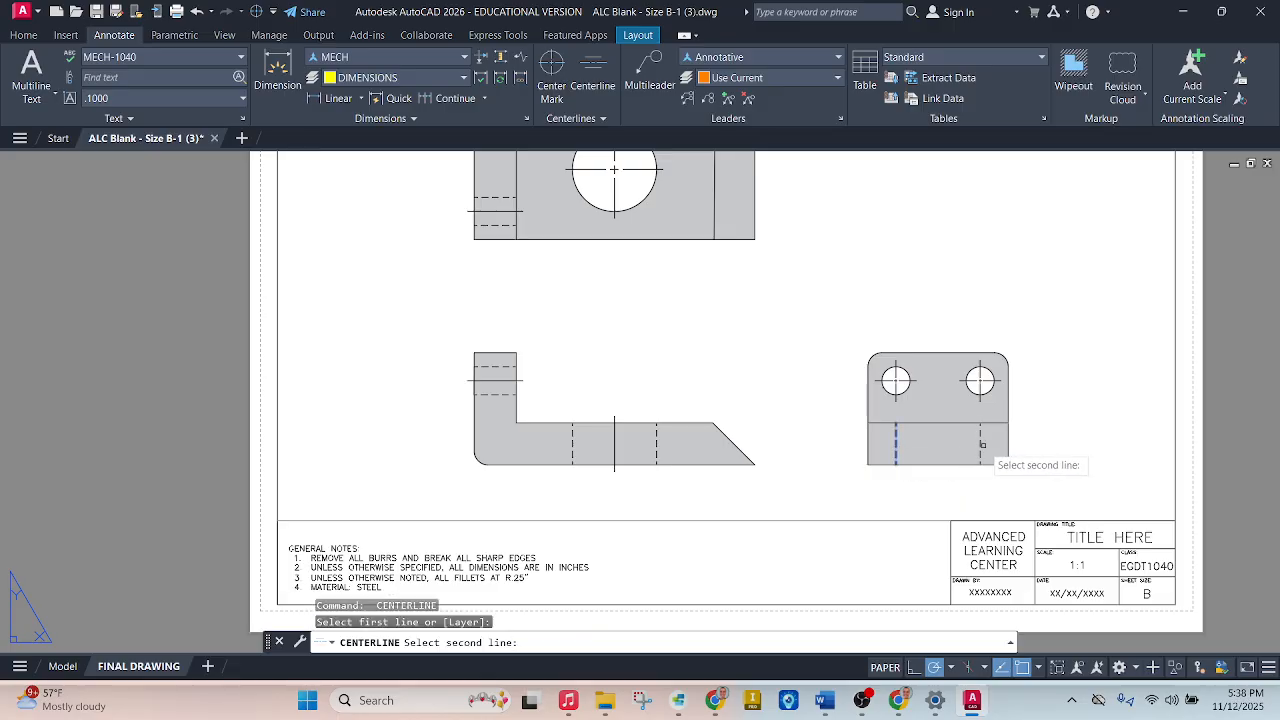
pyautogui.click(982, 445)
# Switch to the AutoCAD Multiview Practice 1 PDF in Chrome and examine its centerlines and the dimensions required on each view.
pyautogui.scroll(-4, 1000, 365)
pyautogui.scroll(4, 1045, 250)
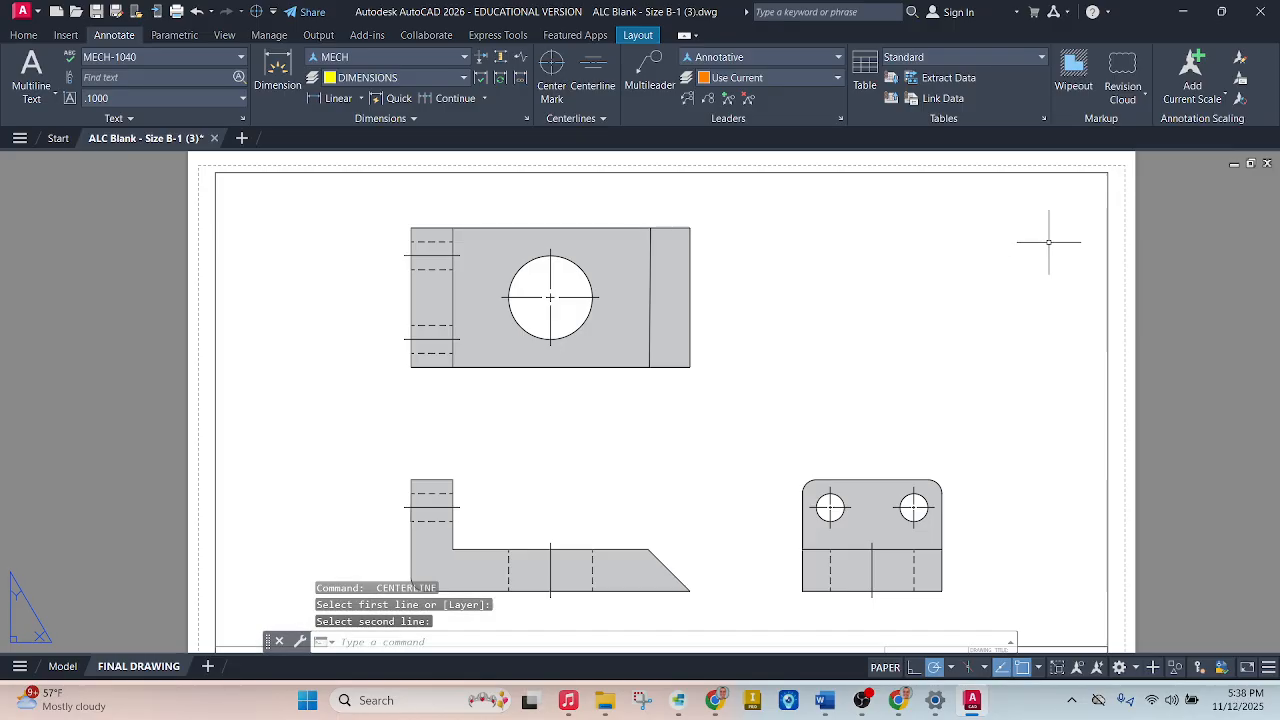
pyautogui.scroll(-2, 1048, 241)
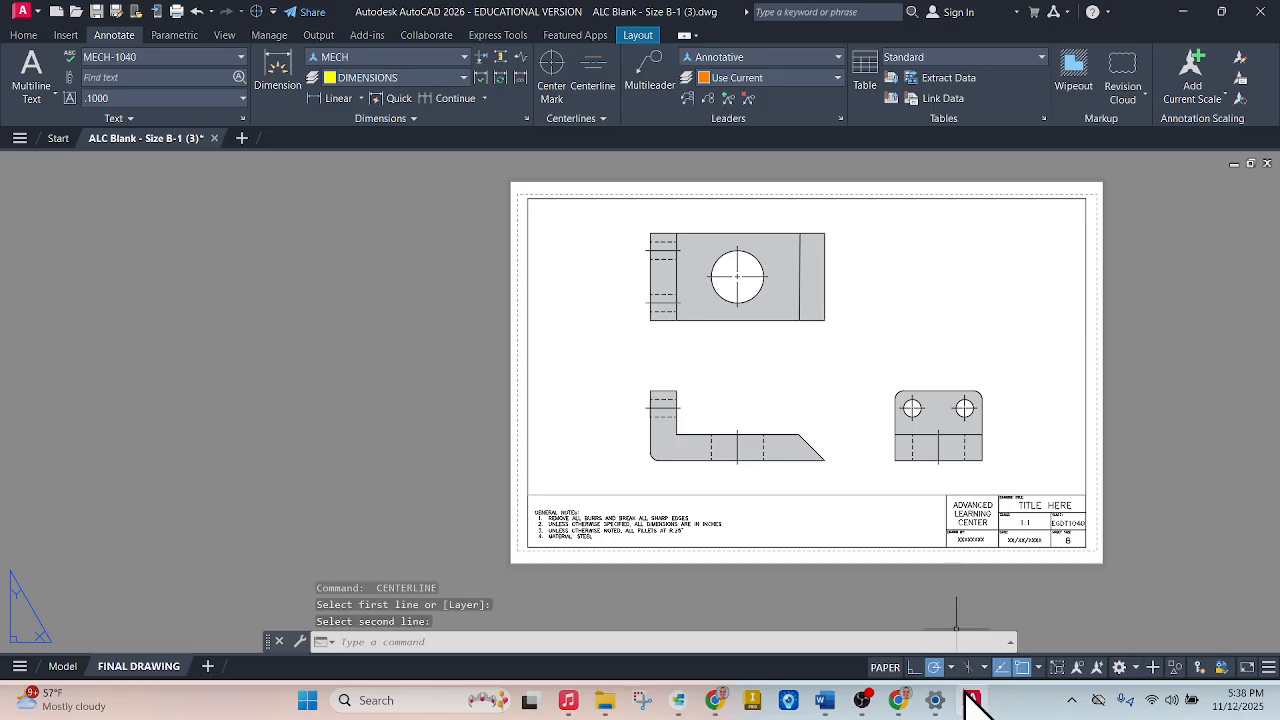
pyautogui.click(903, 702)
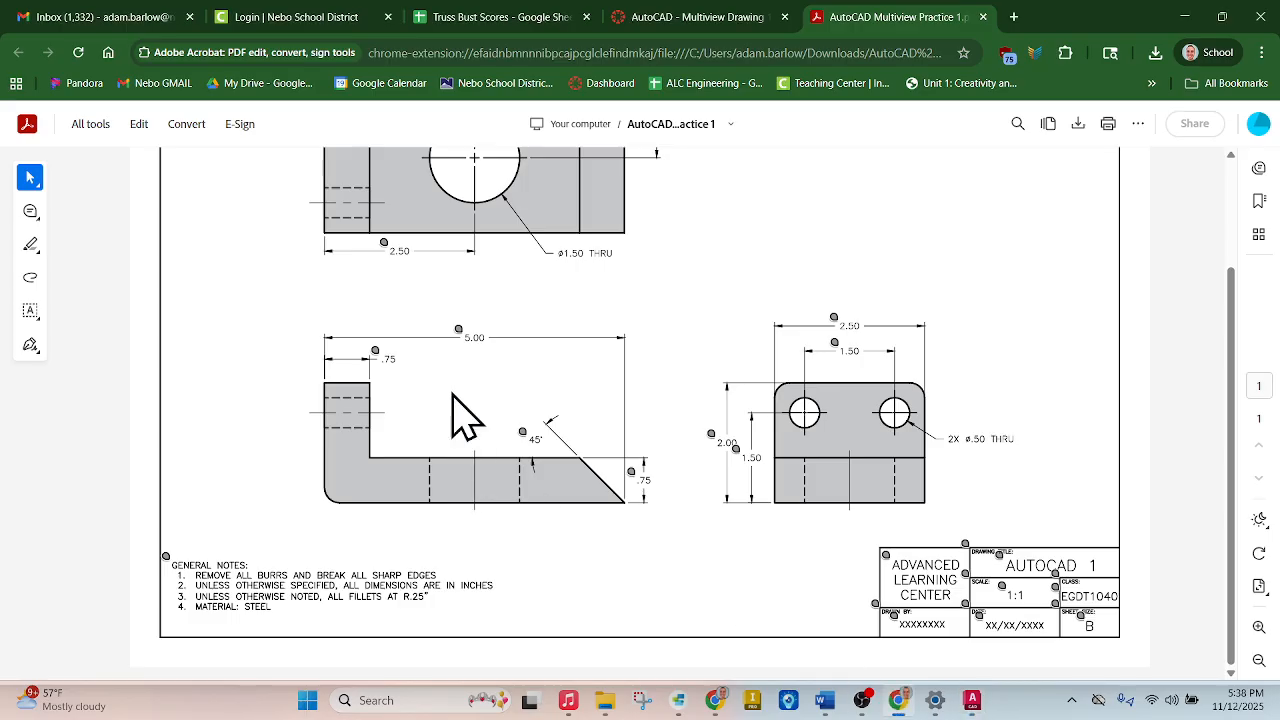
pyautogui.scroll(2, 508, 480)
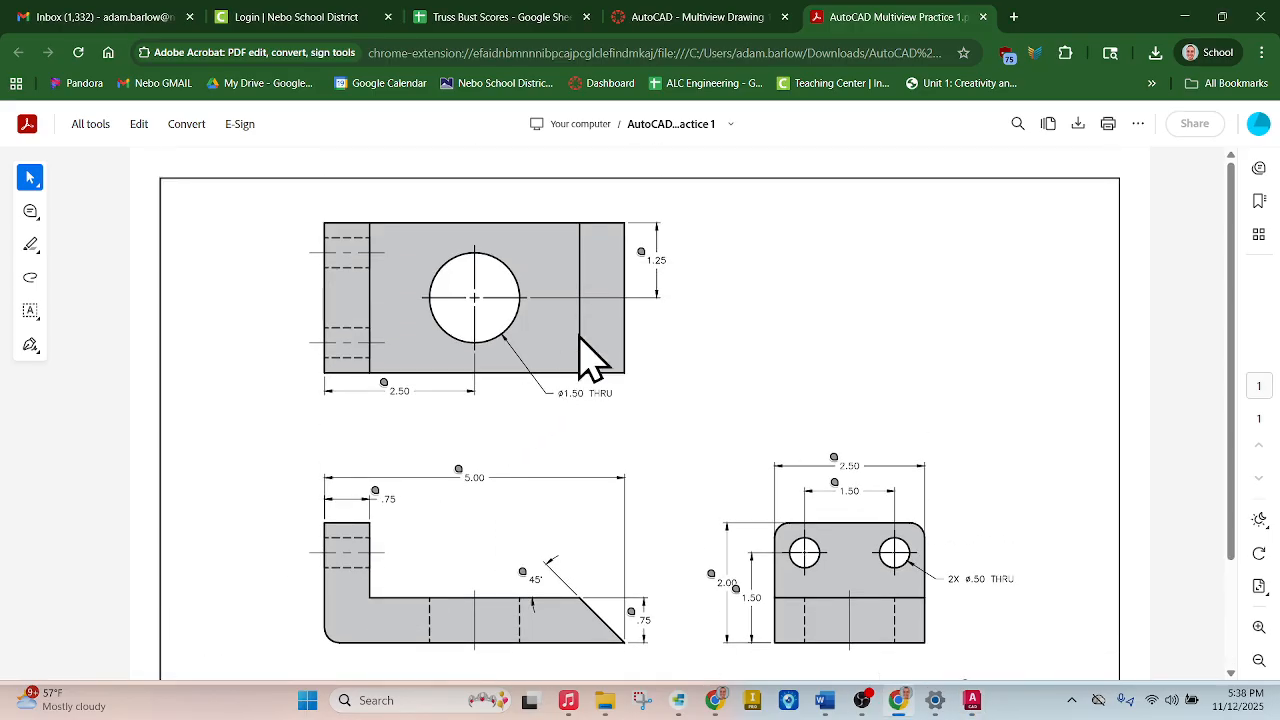
pyautogui.scroll(1, 620, 340)
pyautogui.scroll(-2, 620, 340)
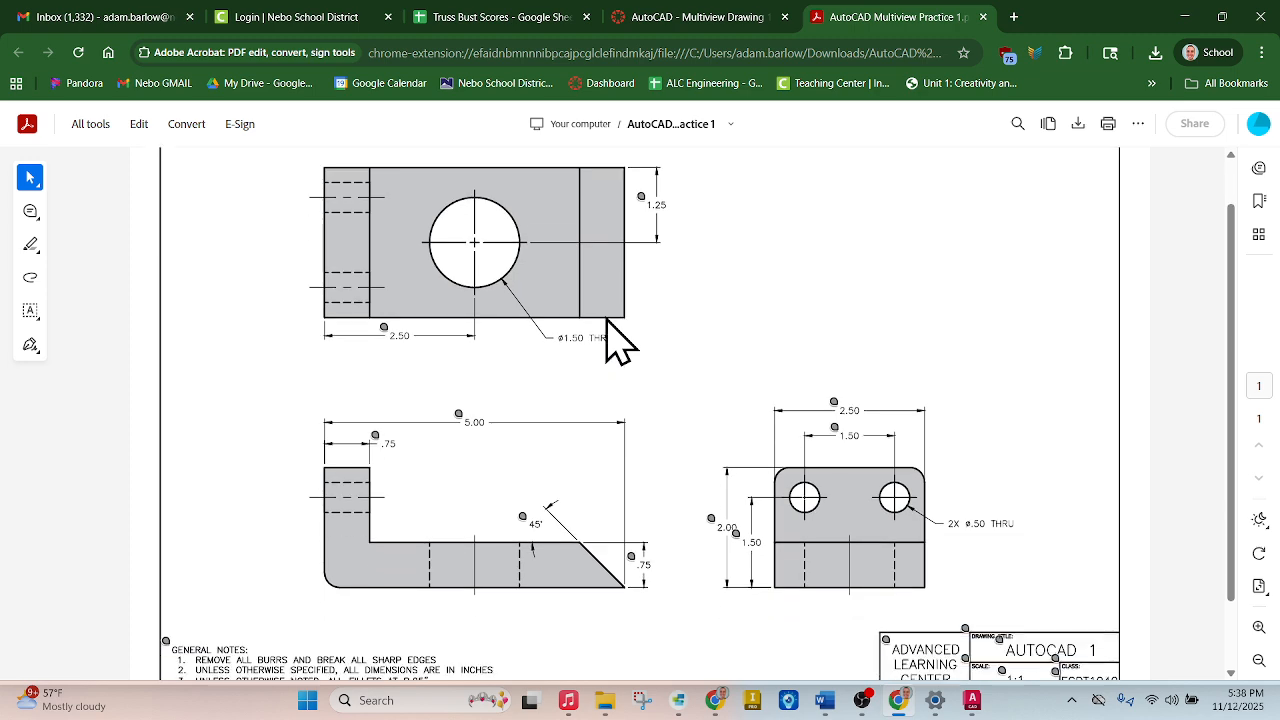
pyautogui.scroll(1, 620, 340)
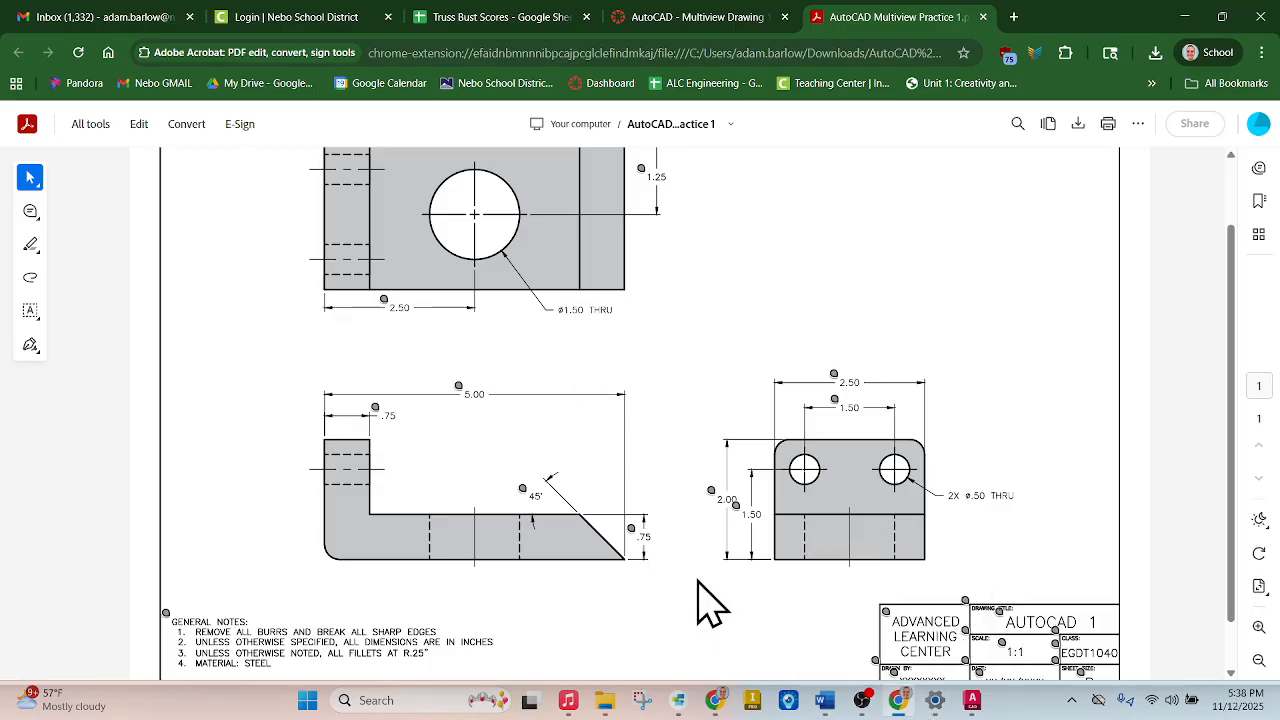
pyautogui.scroll(-1, 545, 529)
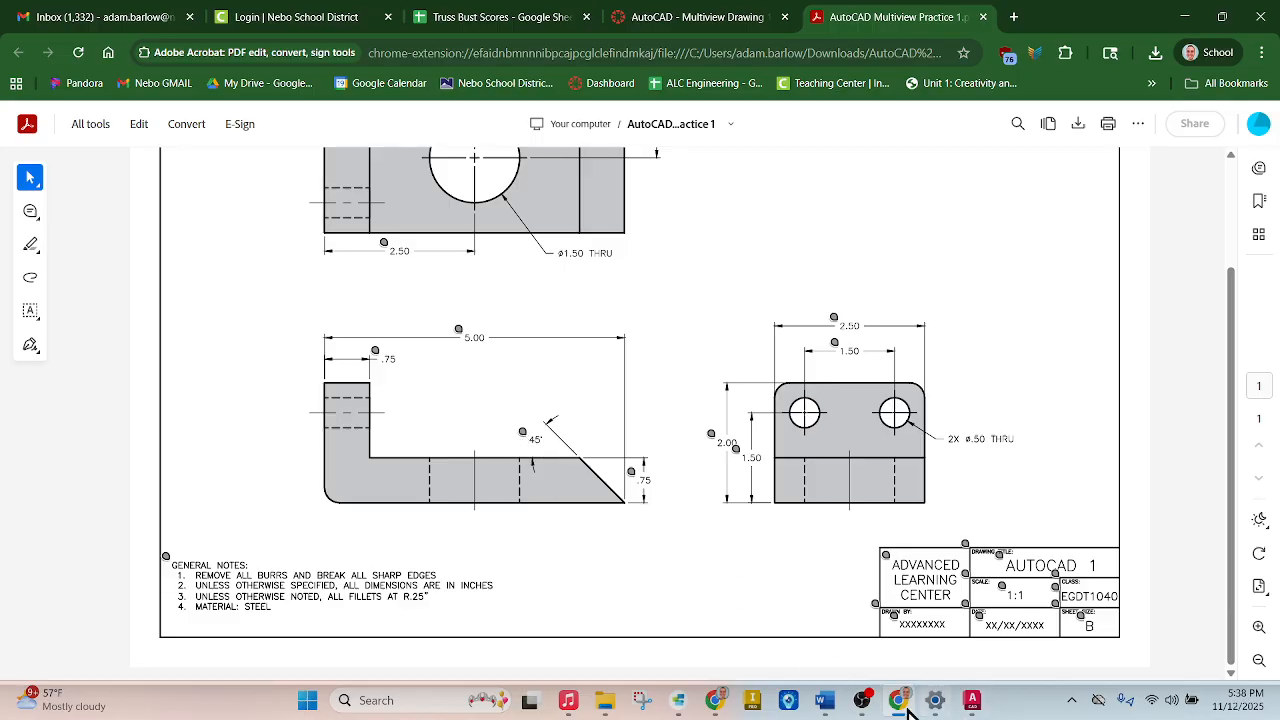
# Switch back to AutoCAD and dimension the angle between the sloped end and the base's top edge in the front view, placing it above the base.
pyautogui.click(971, 700)
pyautogui.scroll(4, 840, 450)
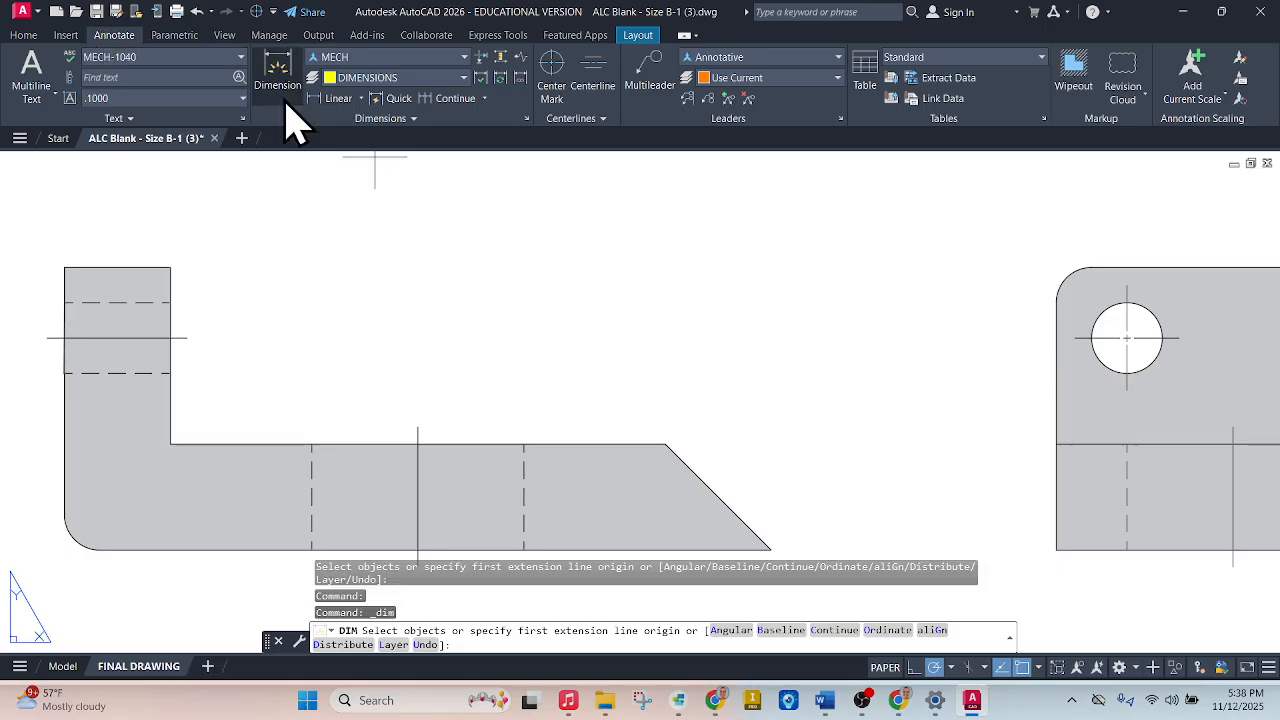
pyautogui.click(691, 470)
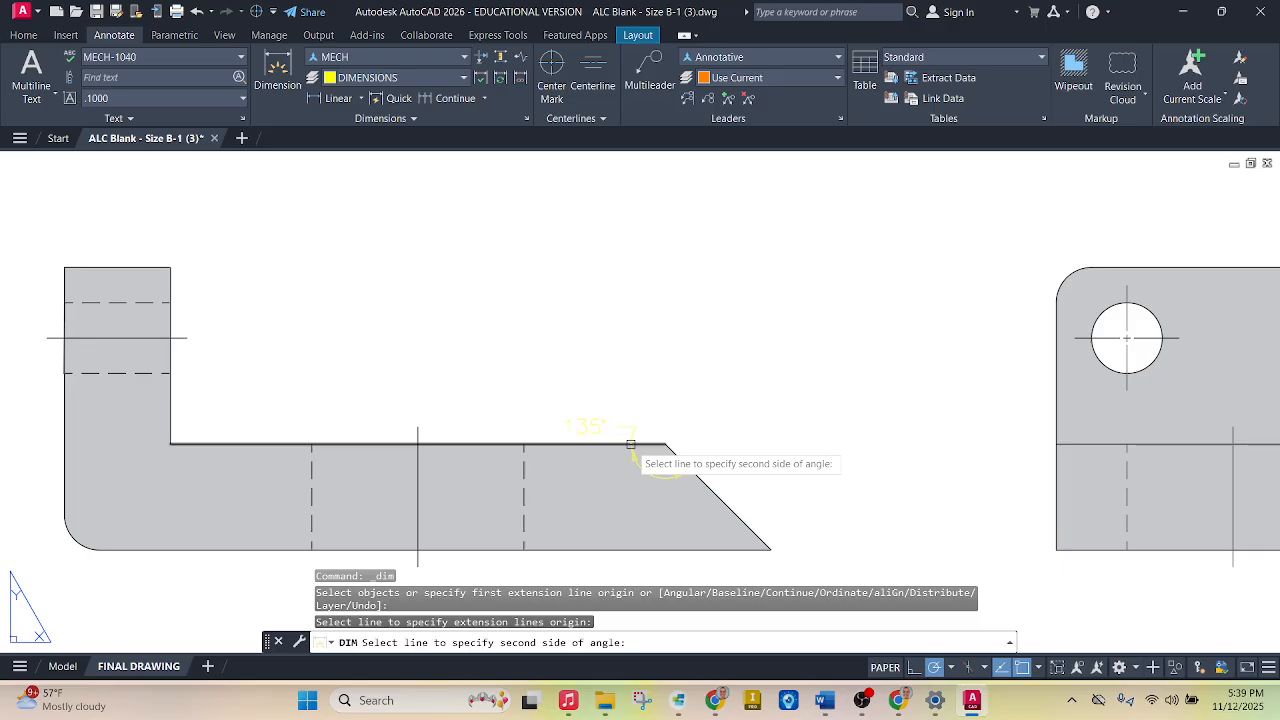
pyautogui.click(631, 444)
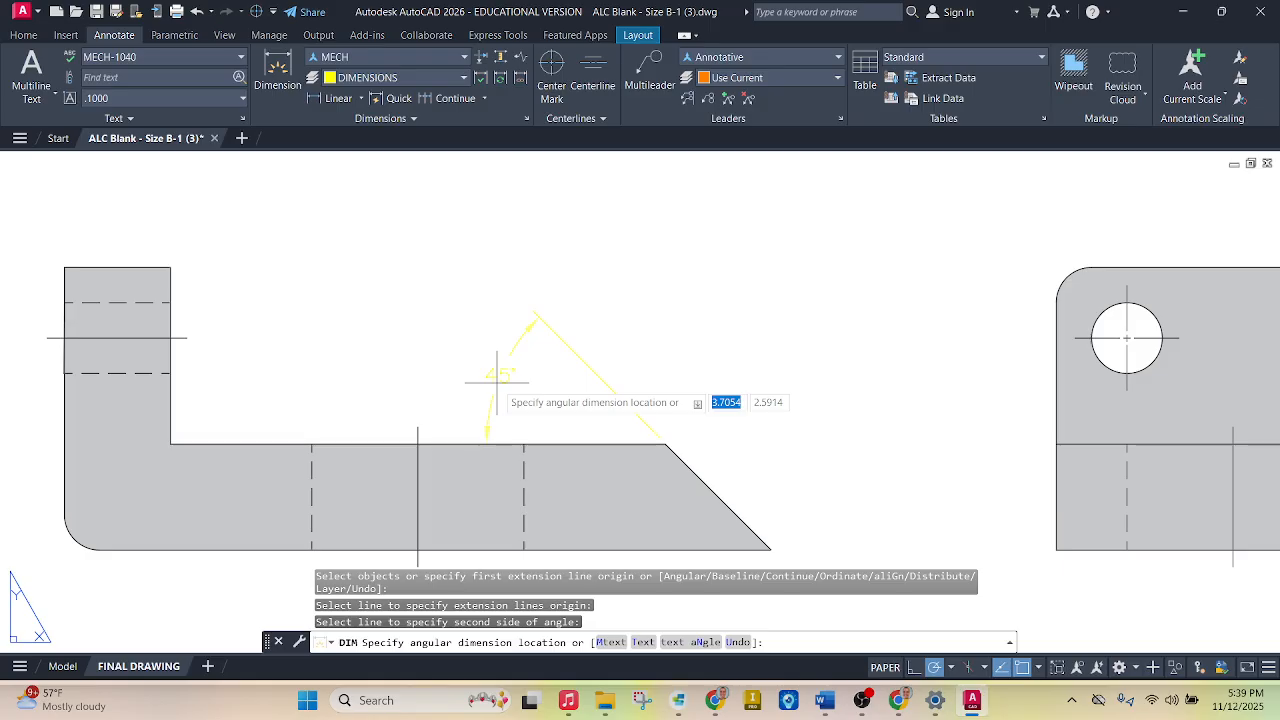
pyautogui.click(497, 381)
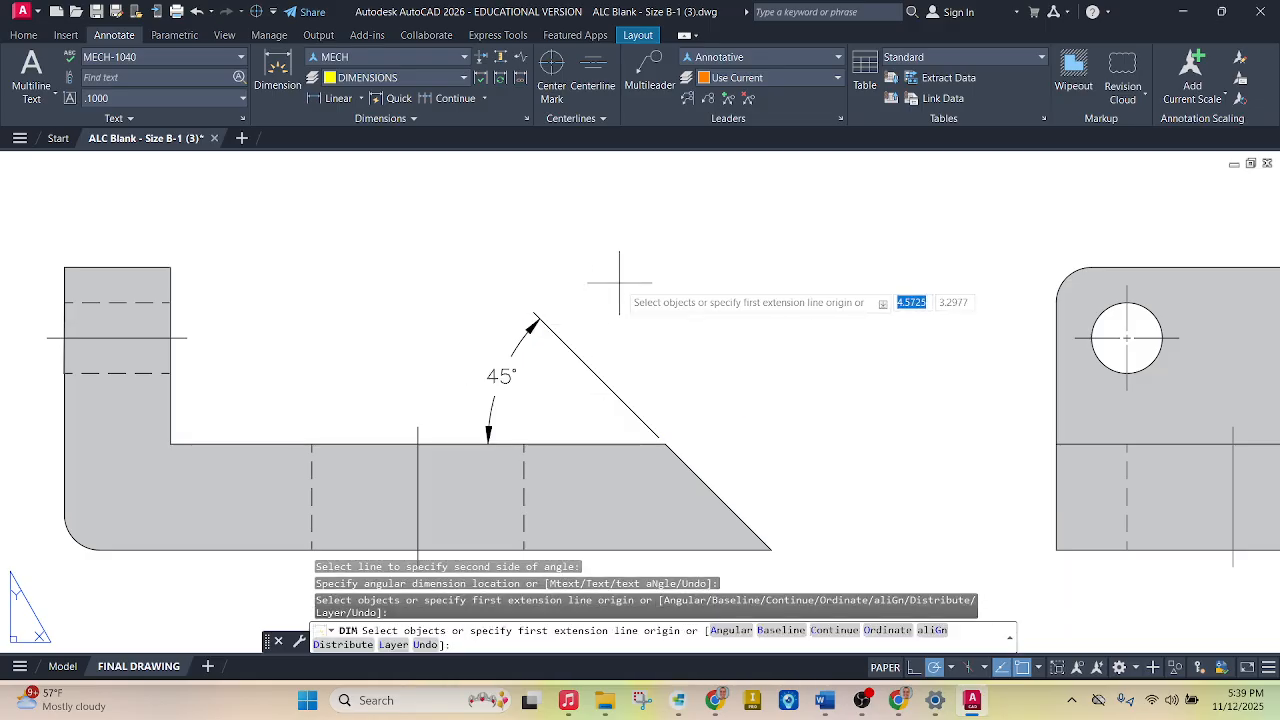
# Dimension the overall horizontal length of the front view, from the upright's upper outer corner to the sloped tip, placing it above the view.
pyautogui.scroll(-4, 571, 300)
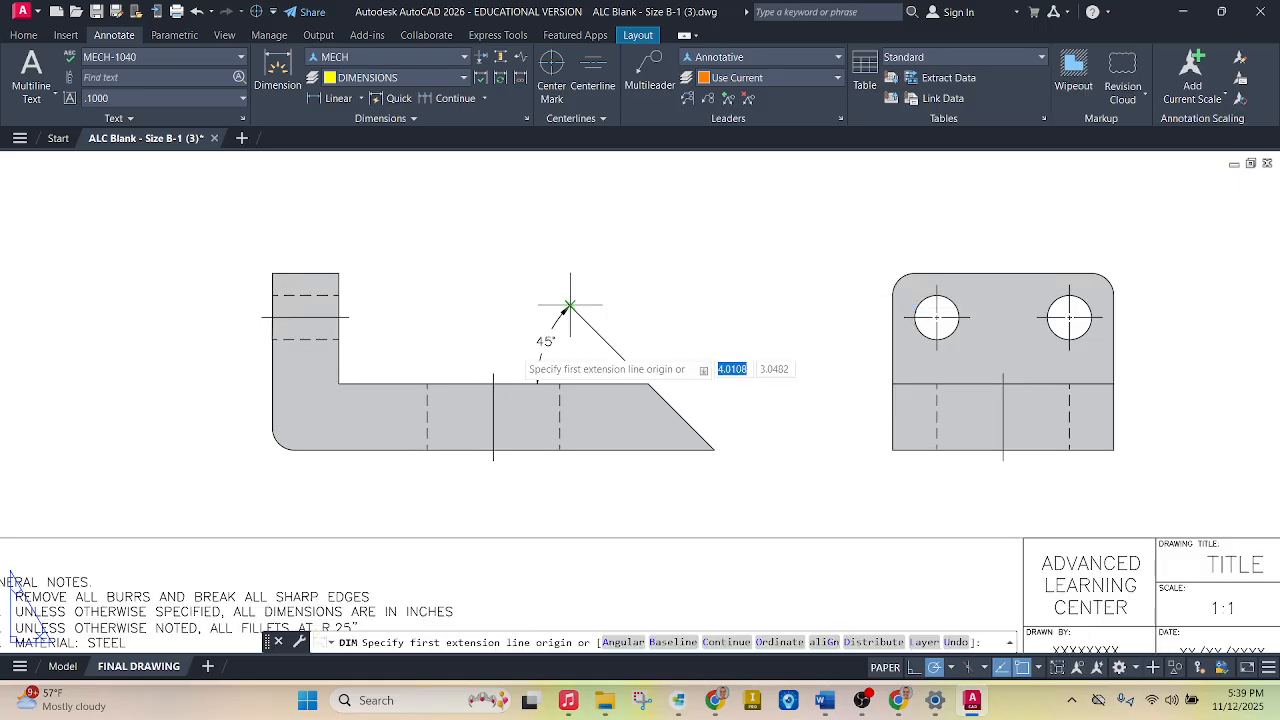
pyautogui.scroll(2, 345, 295)
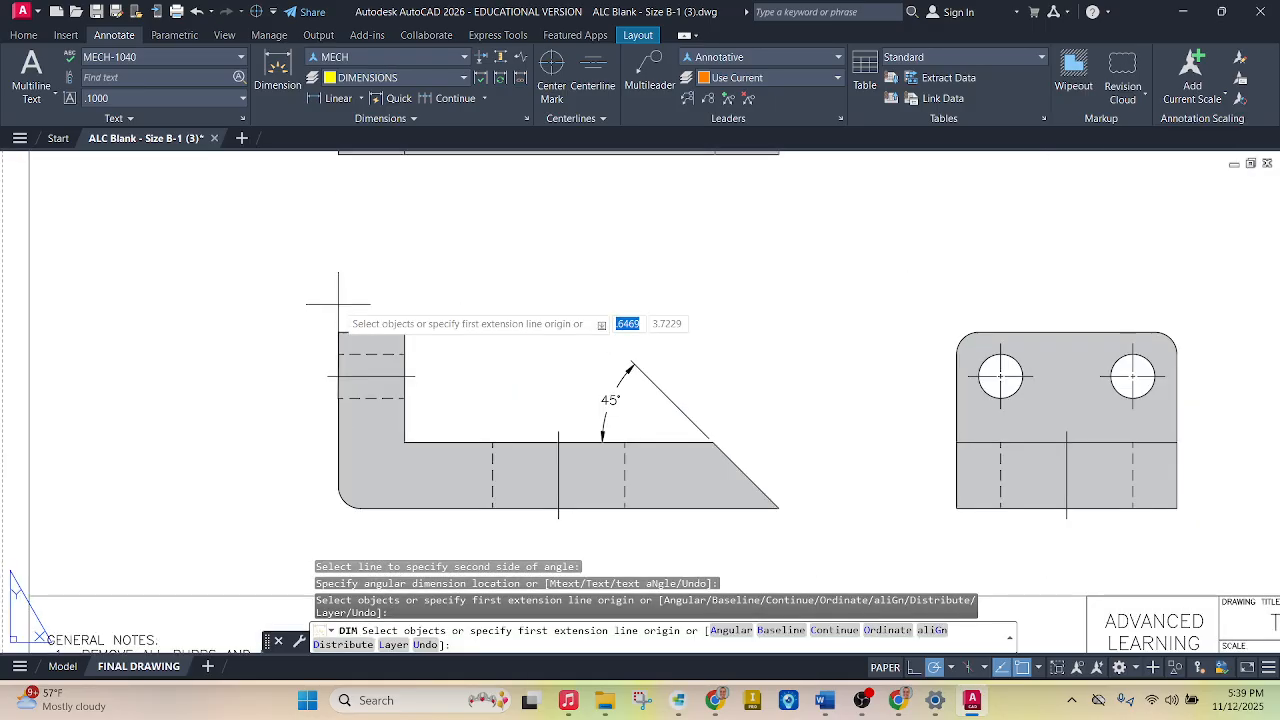
pyautogui.click(340, 333)
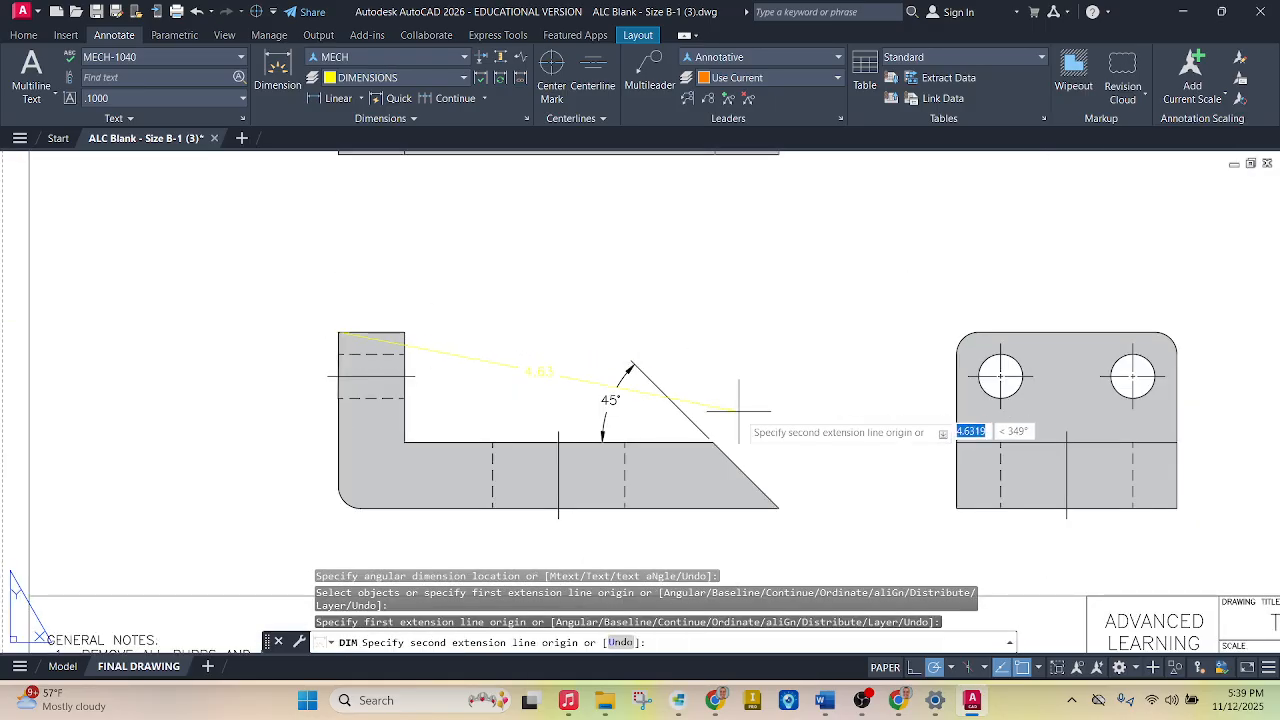
pyautogui.click(778, 508)
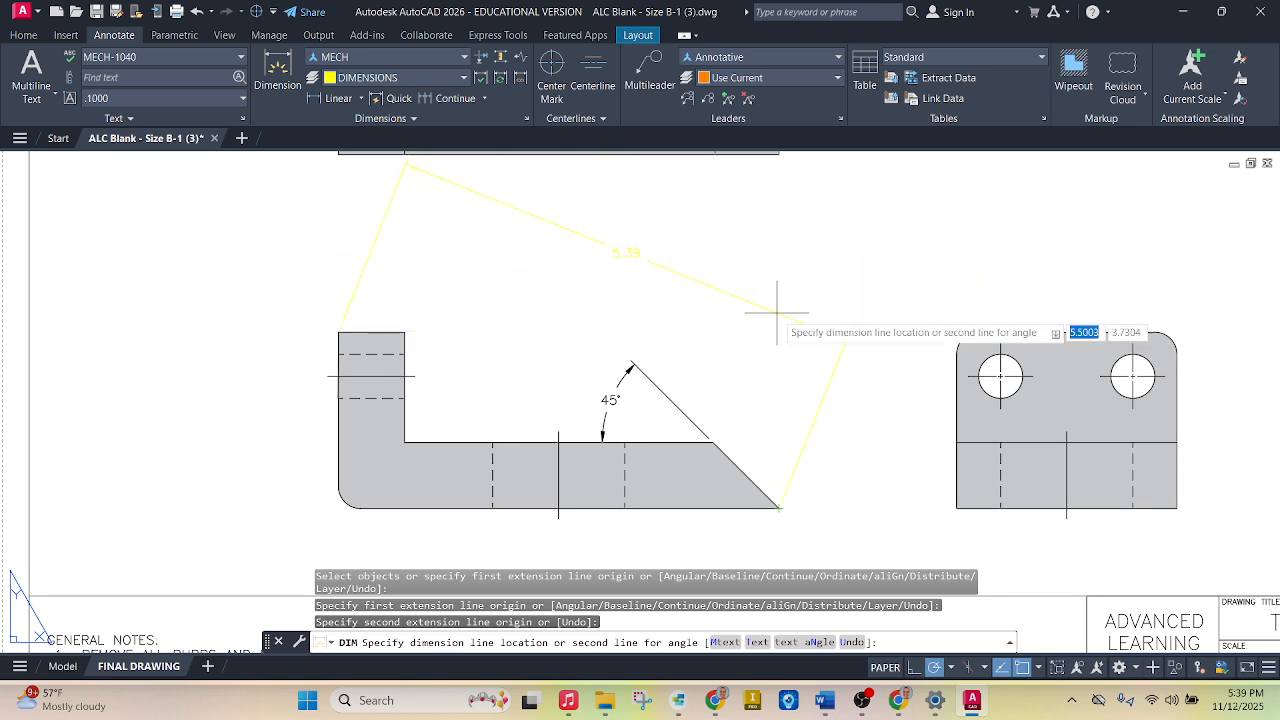
pyautogui.click(336, 243)
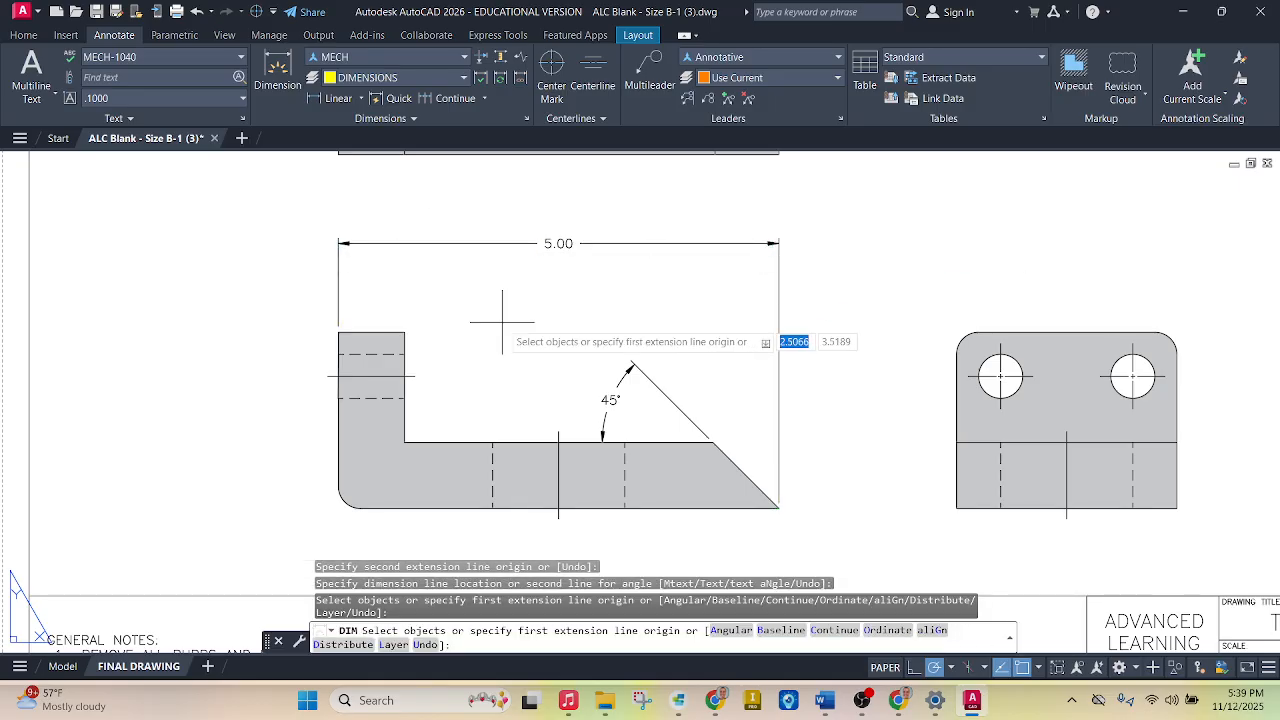
# Add a diameter dimension to the right-hand hole in the side view, placing its text outside the view, below and right of the hole.
pyautogui.scroll(-2, 492, 322)
pyautogui.scroll(2, 870, 285)
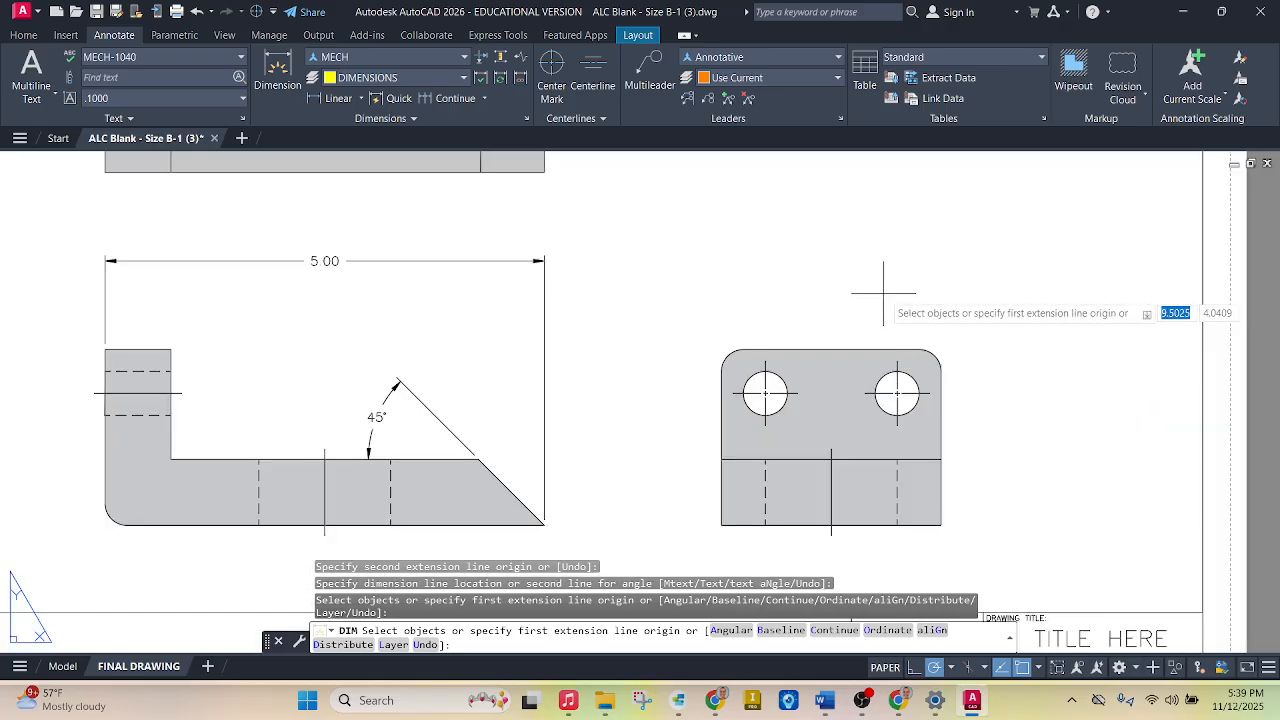
pyautogui.scroll(-4, 849, 286)
pyautogui.scroll(4, 790, 290)
pyautogui.scroll(3, 828, 297)
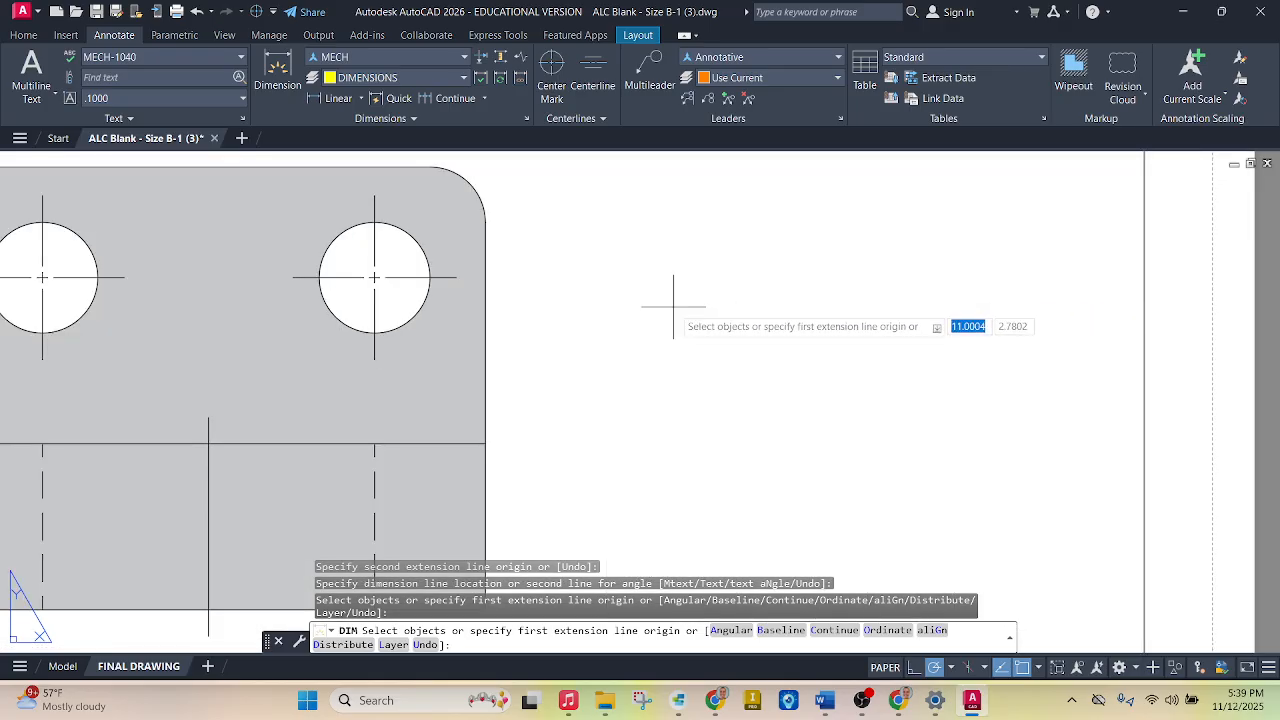
pyautogui.scroll(-1, 677, 291)
pyautogui.scroll(2, 500, 280)
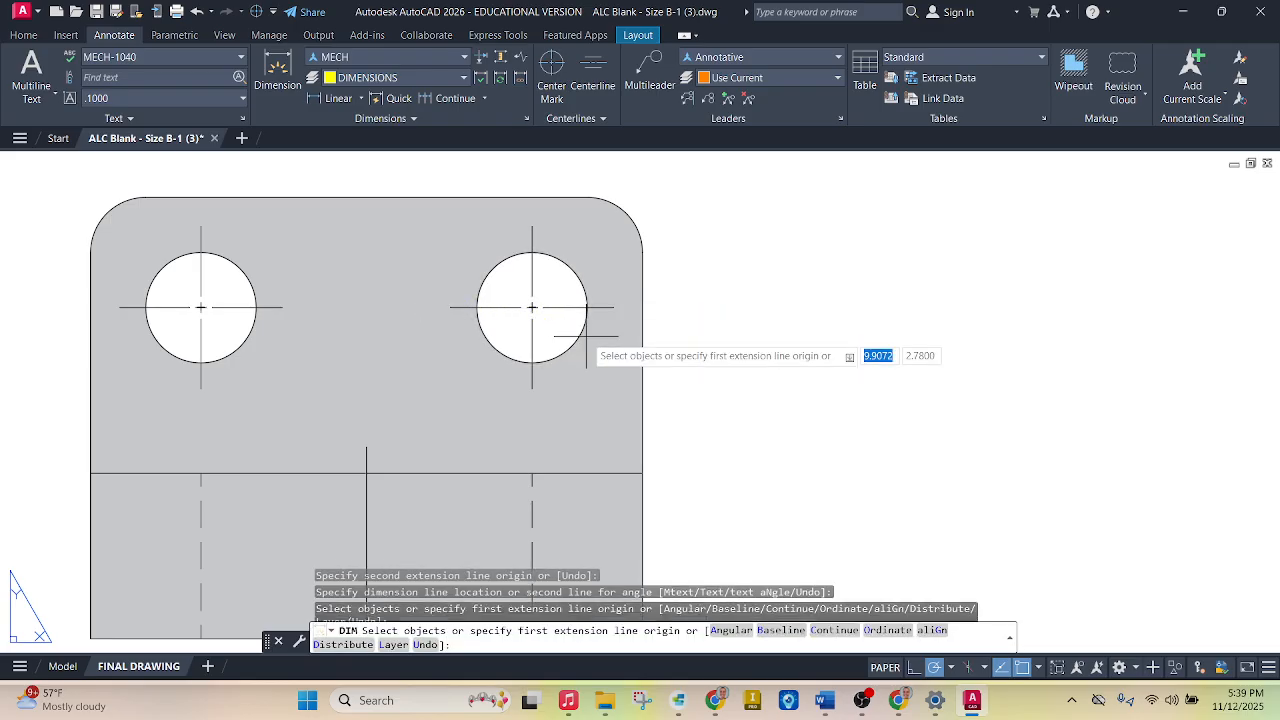
pyautogui.click(289, 76)
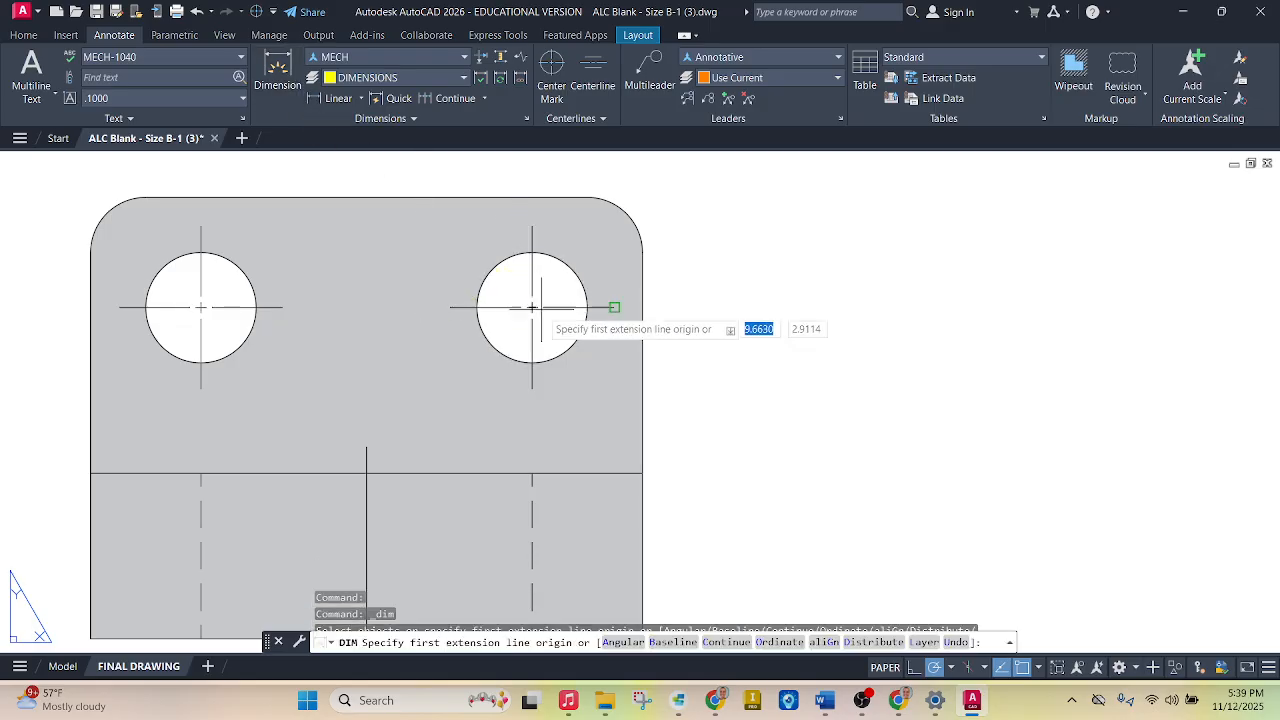
pyautogui.click(577, 337)
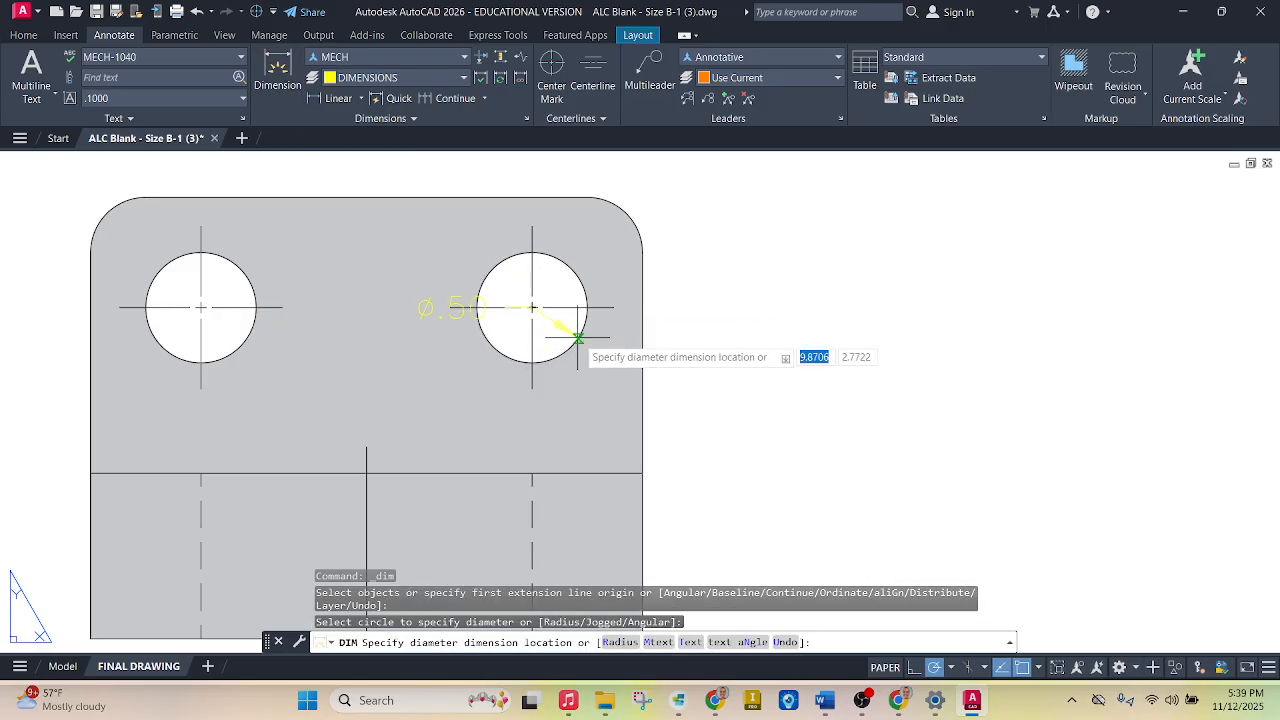
pyautogui.click(724, 463)
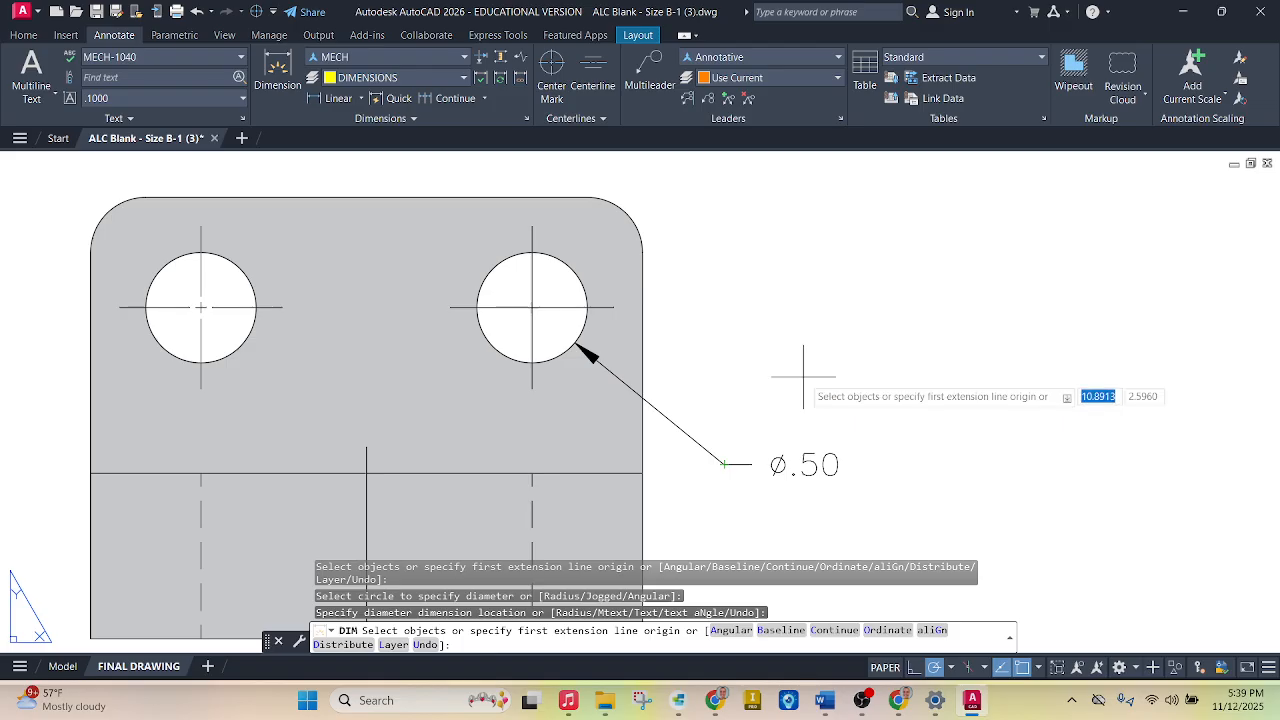
pyautogui.press('Return')
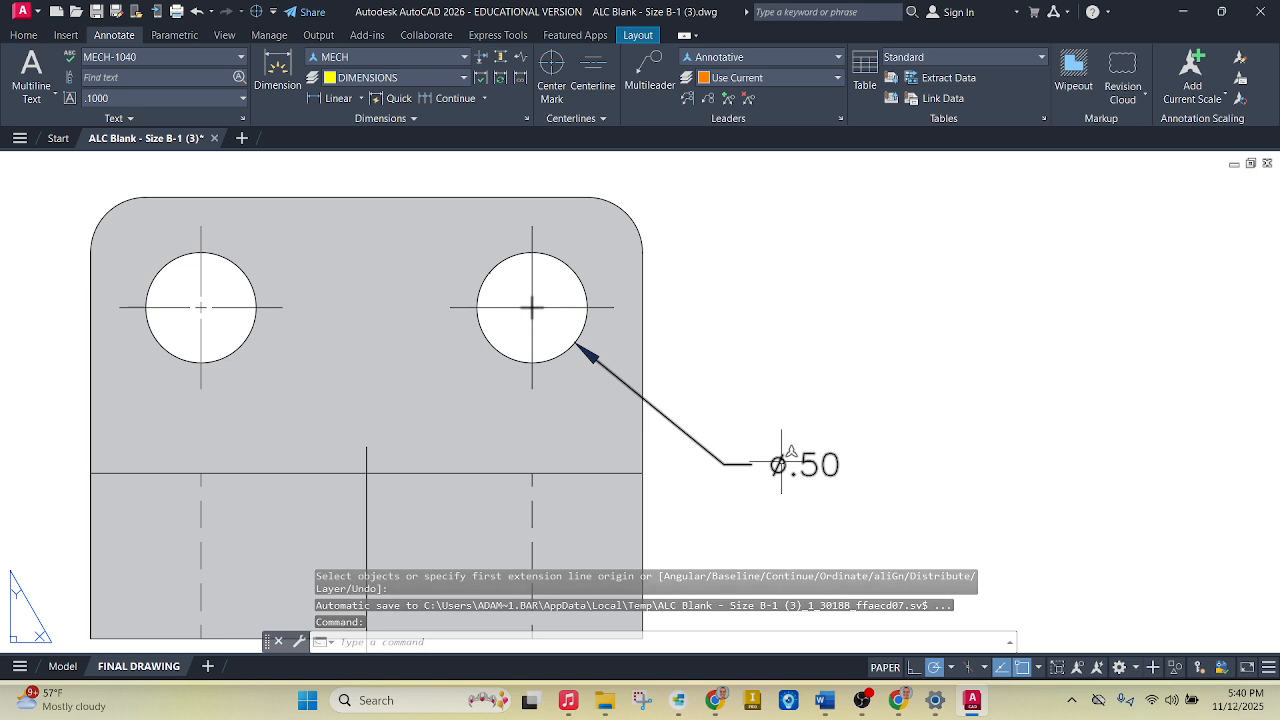
pyautogui.press('Escape')
pyautogui.press('Escape')
pyautogui.press('Escape')
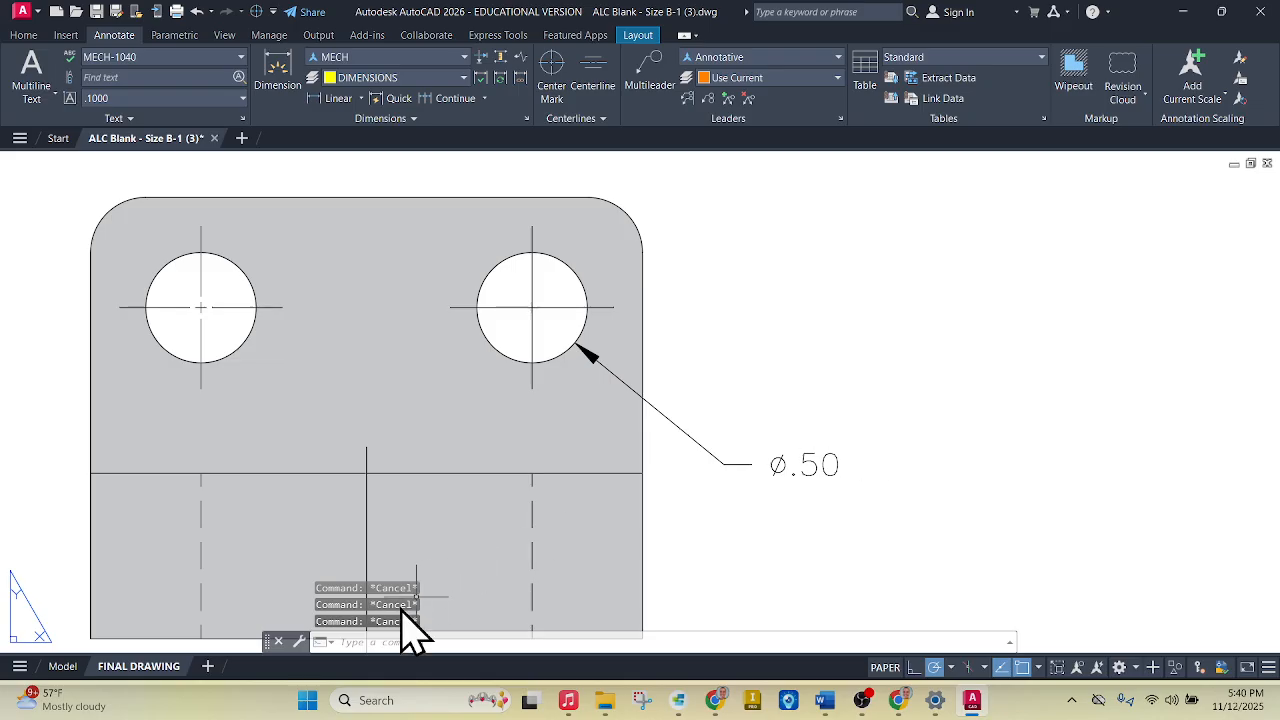
# Edit the hole's diameter dimension text to read "2X Ø.50 THRU", keeping the measured value.
pyautogui.click(805, 464)
pyautogui.doubleClick(805, 464)
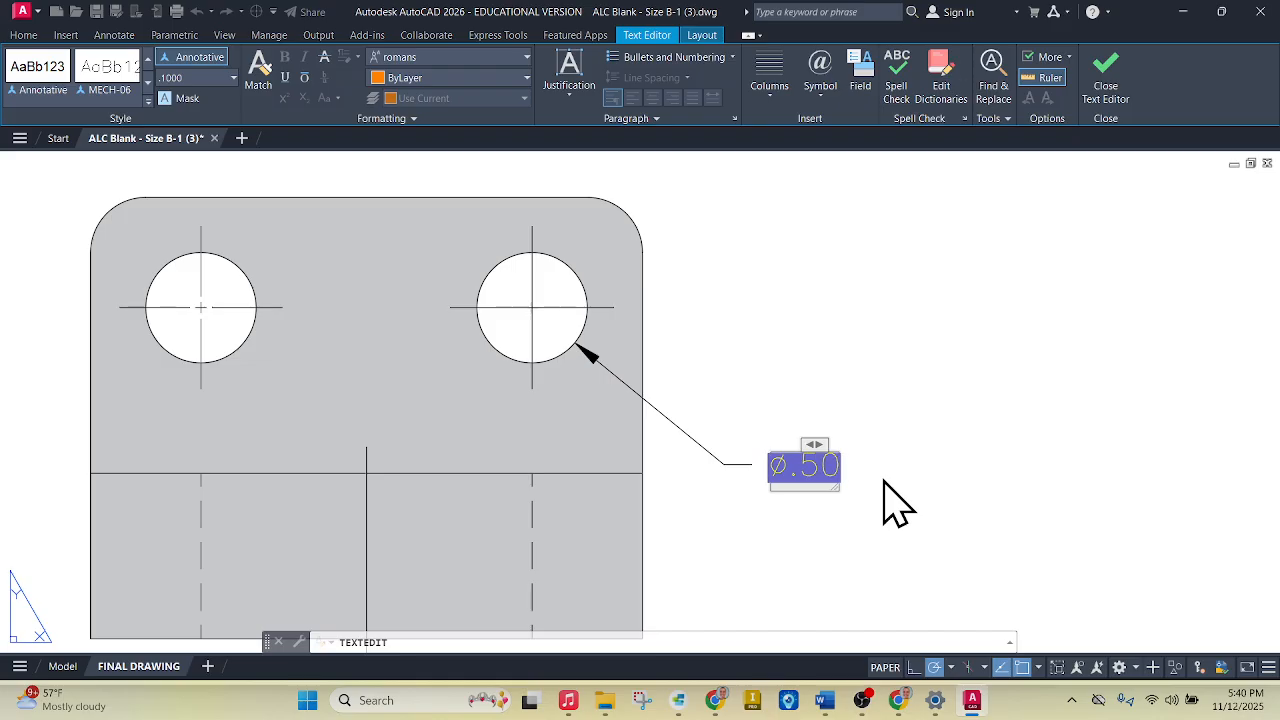
pyautogui.write('2X')
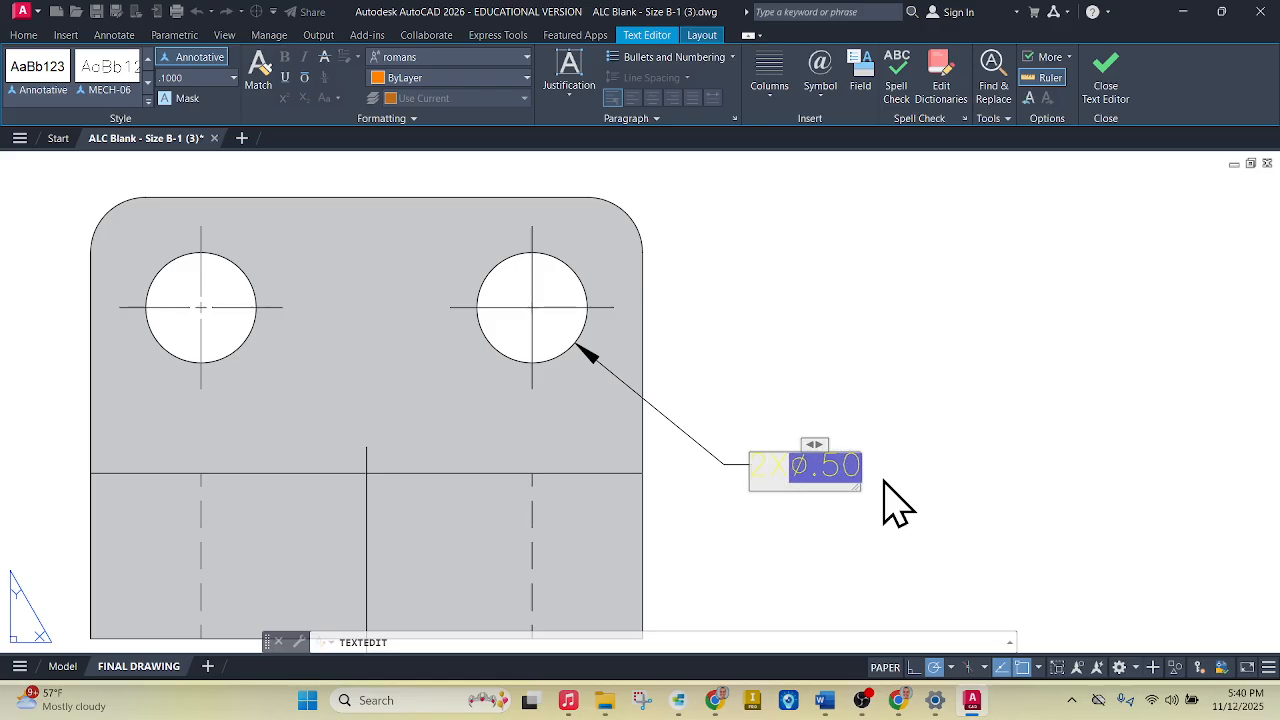
pyautogui.write(' Ø.50')
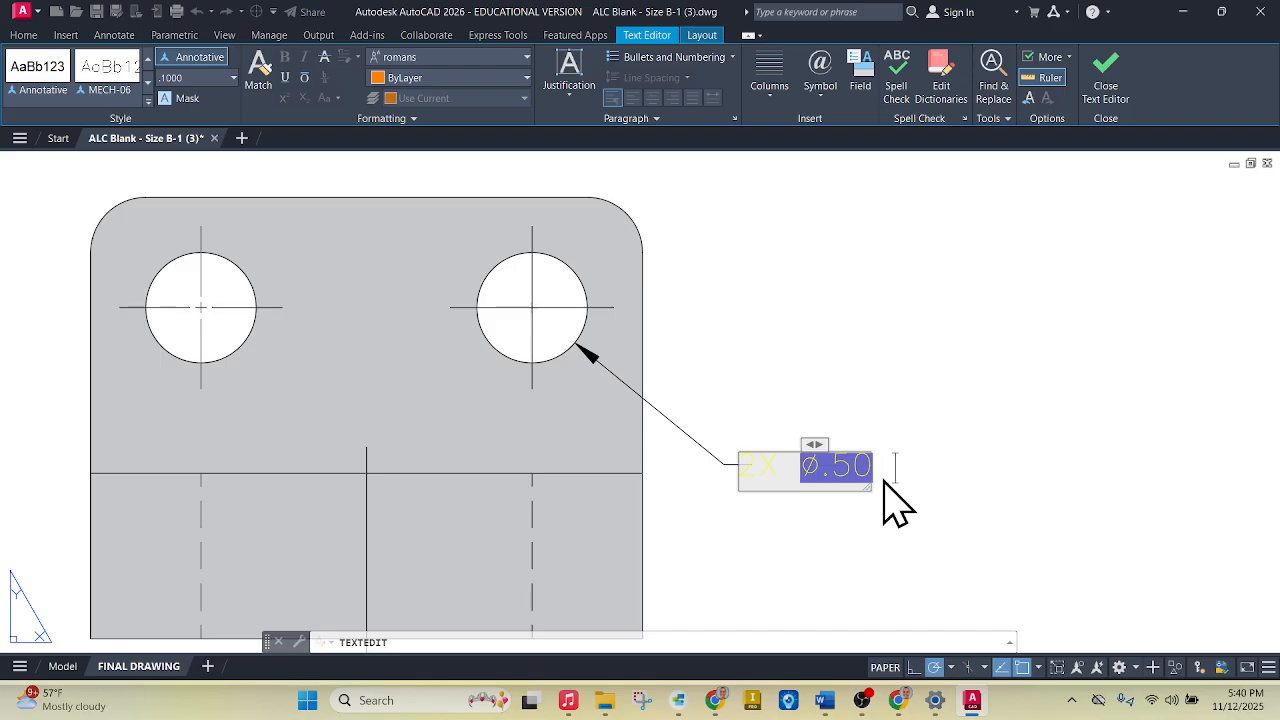
pyautogui.write(' THRU')
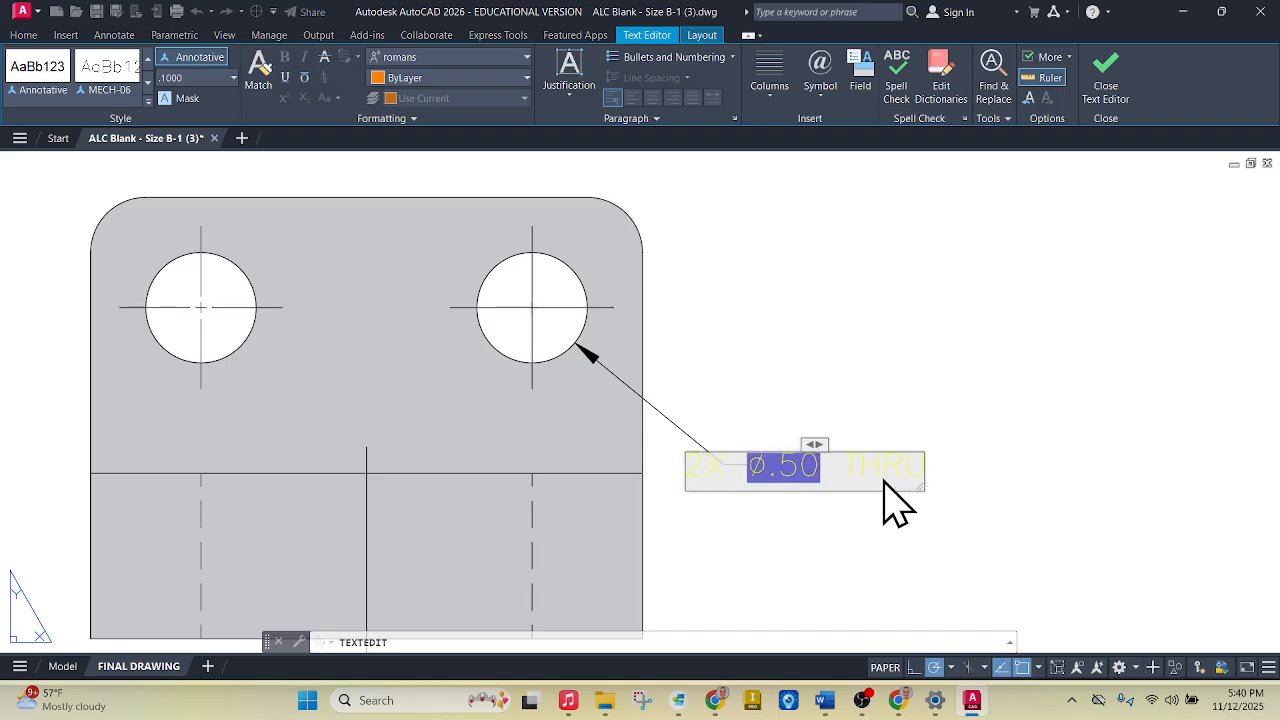
pyautogui.click(868, 398)
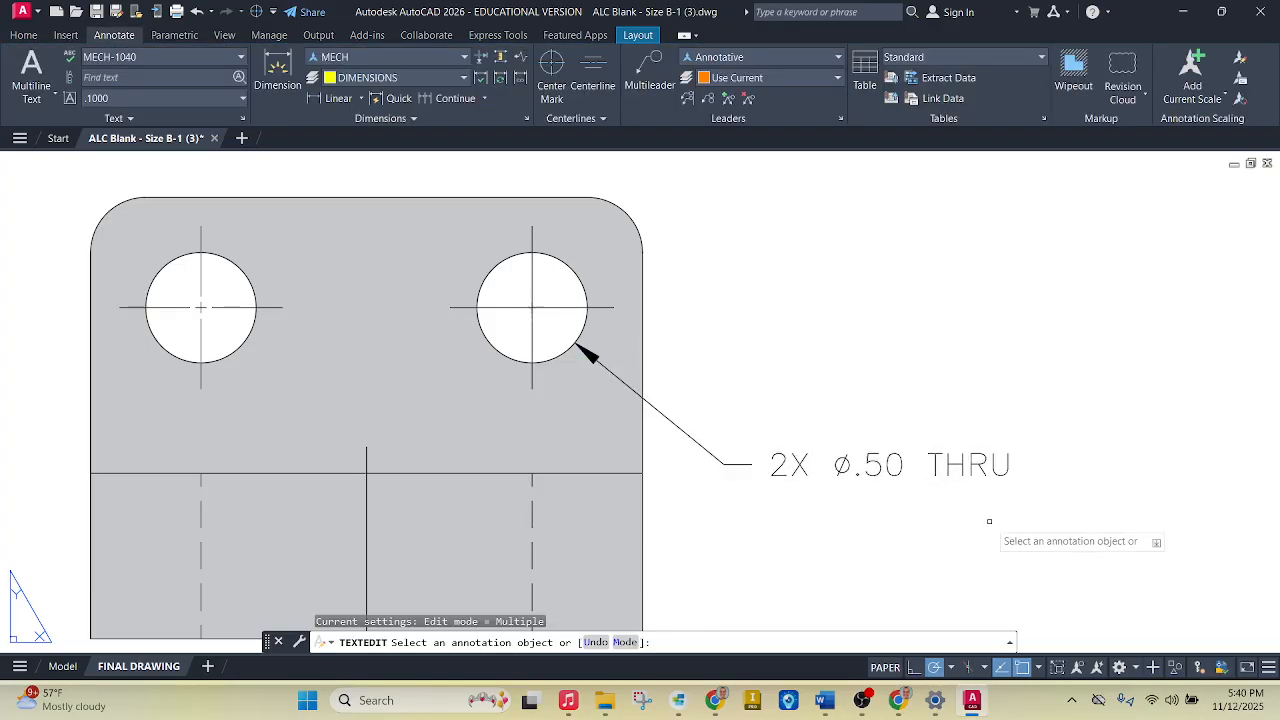
# Replace the placeholder drawing title in the title block with "MULTIVIEW 1" and finish text editing.
pyautogui.scroll(-4, 989, 521)
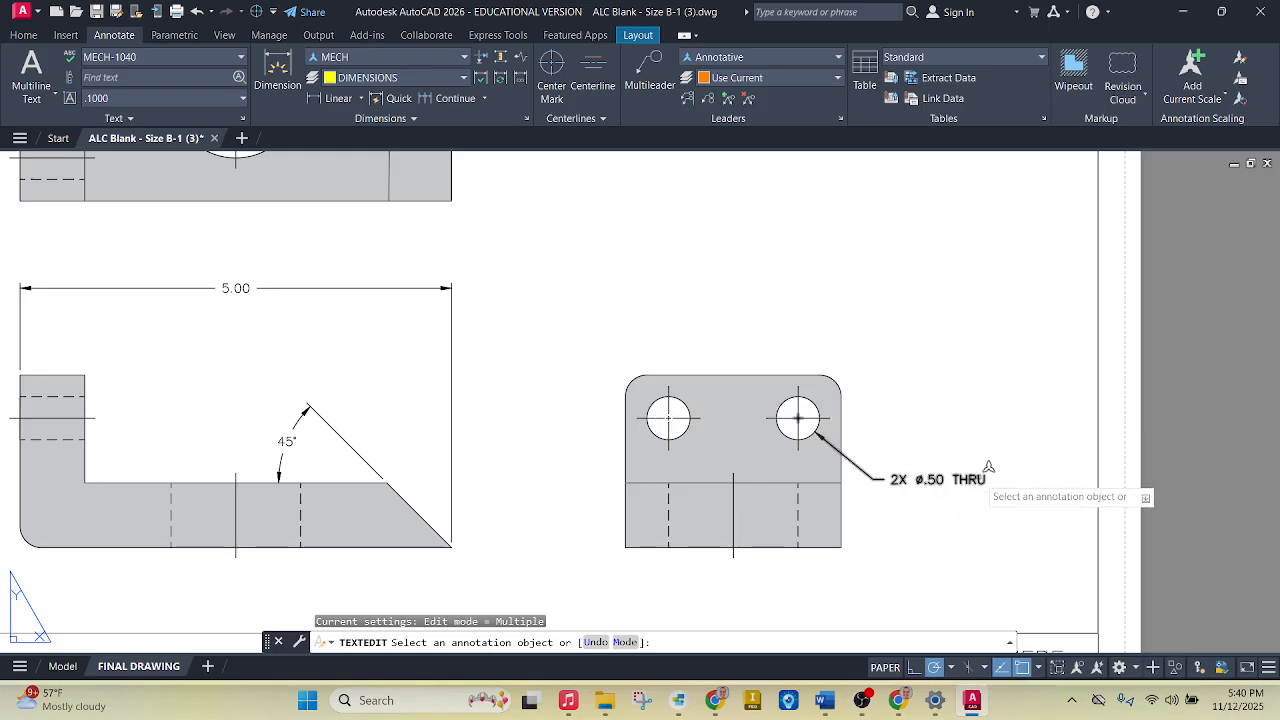
pyautogui.scroll(-2, 995, 440)
pyautogui.scroll(-2, 875, 406)
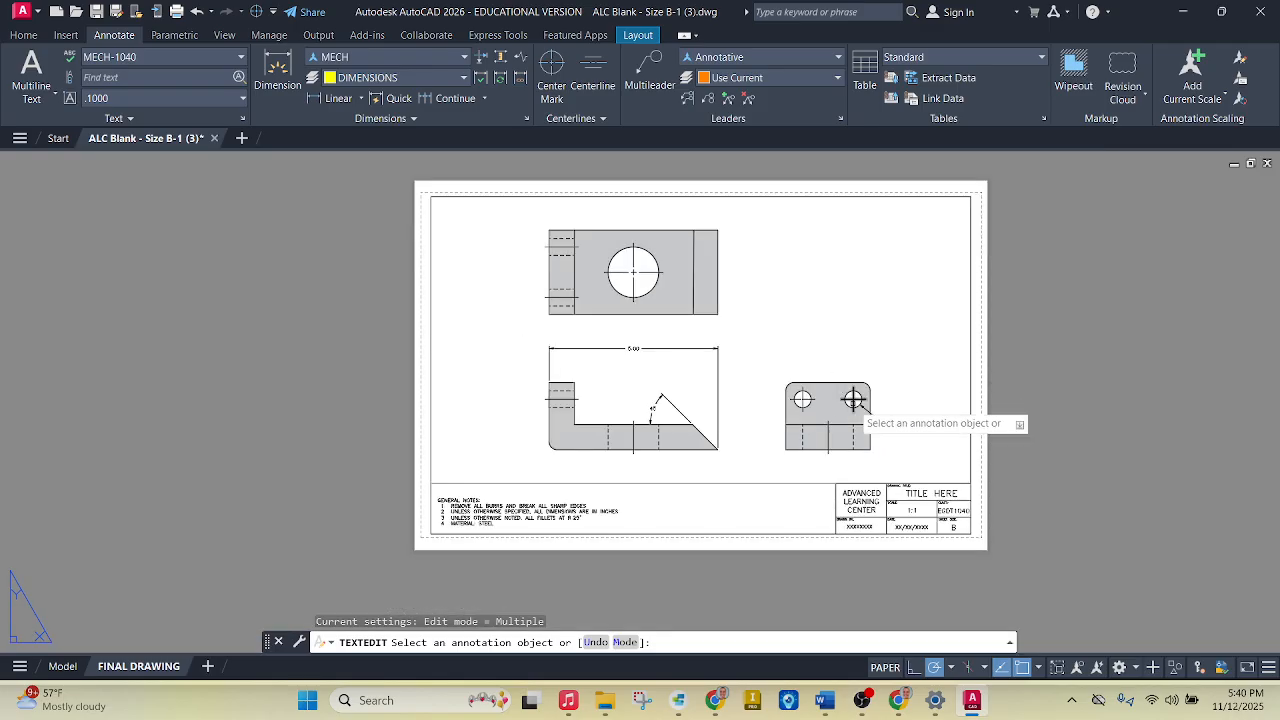
pyautogui.scroll(2, 858, 402)
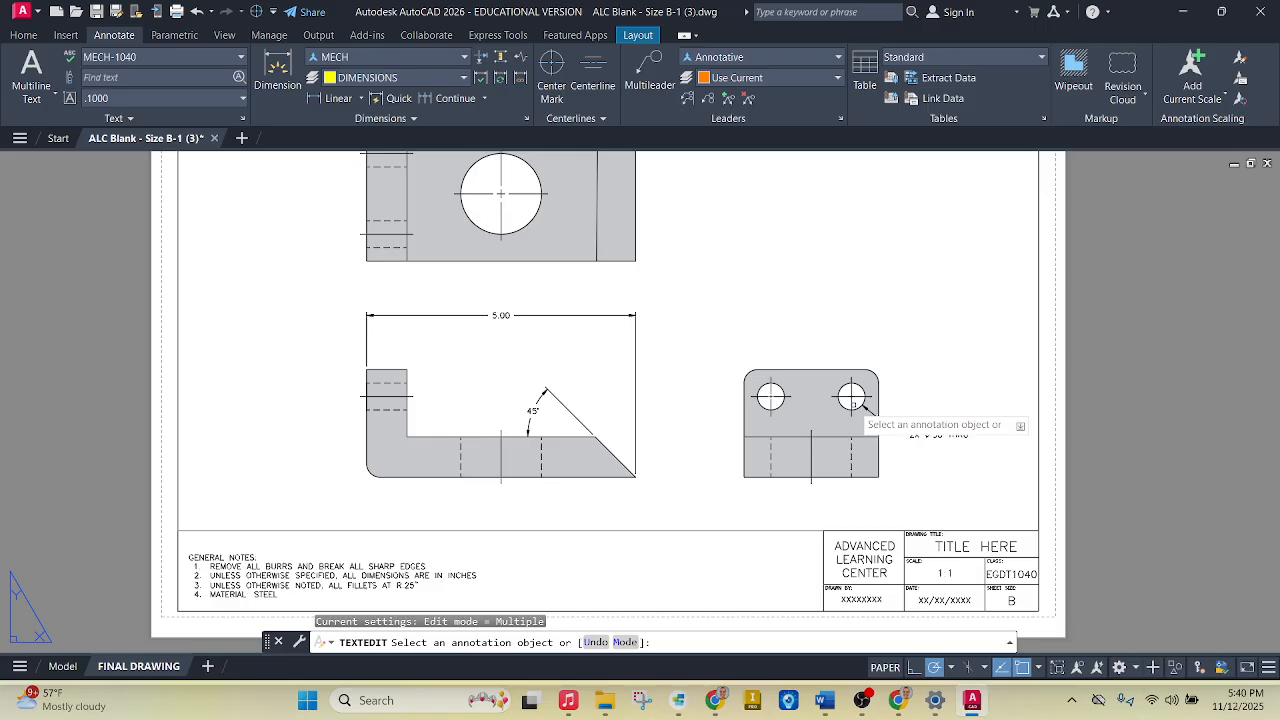
pyautogui.scroll(-3, 864, 408)
pyautogui.scroll(3, 640, 252)
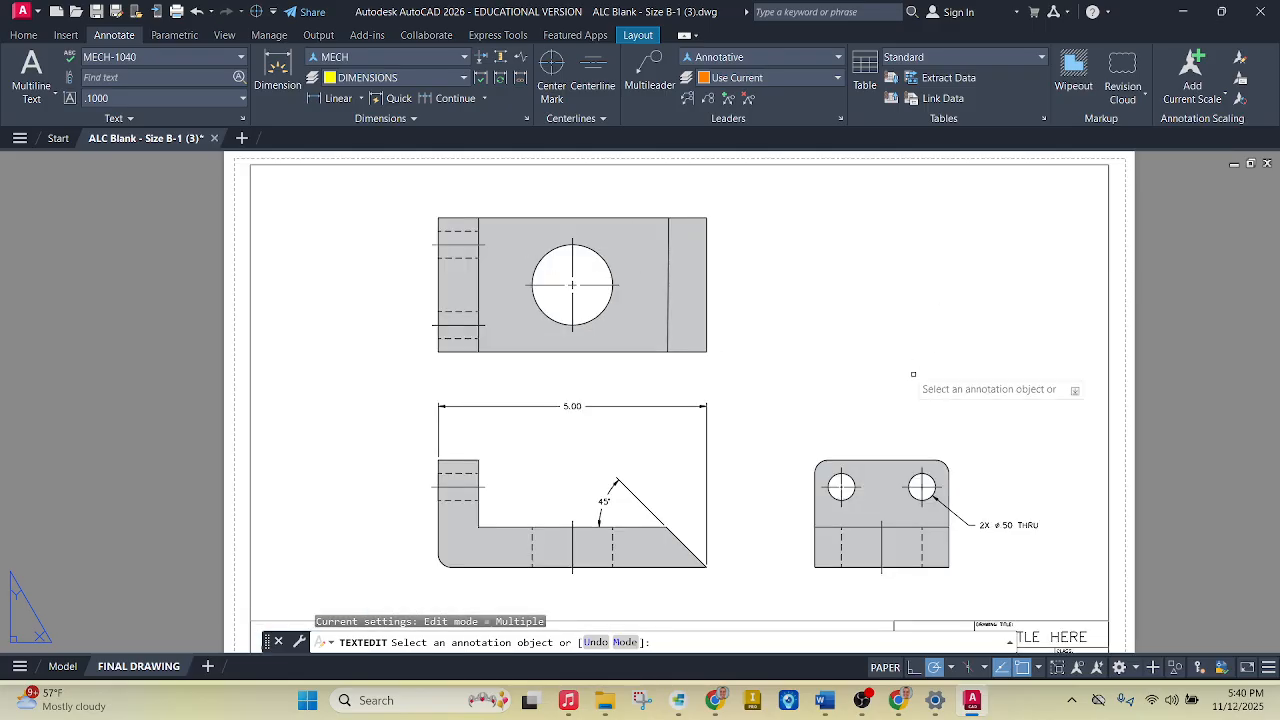
pyautogui.scroll(-3, 640, 395)
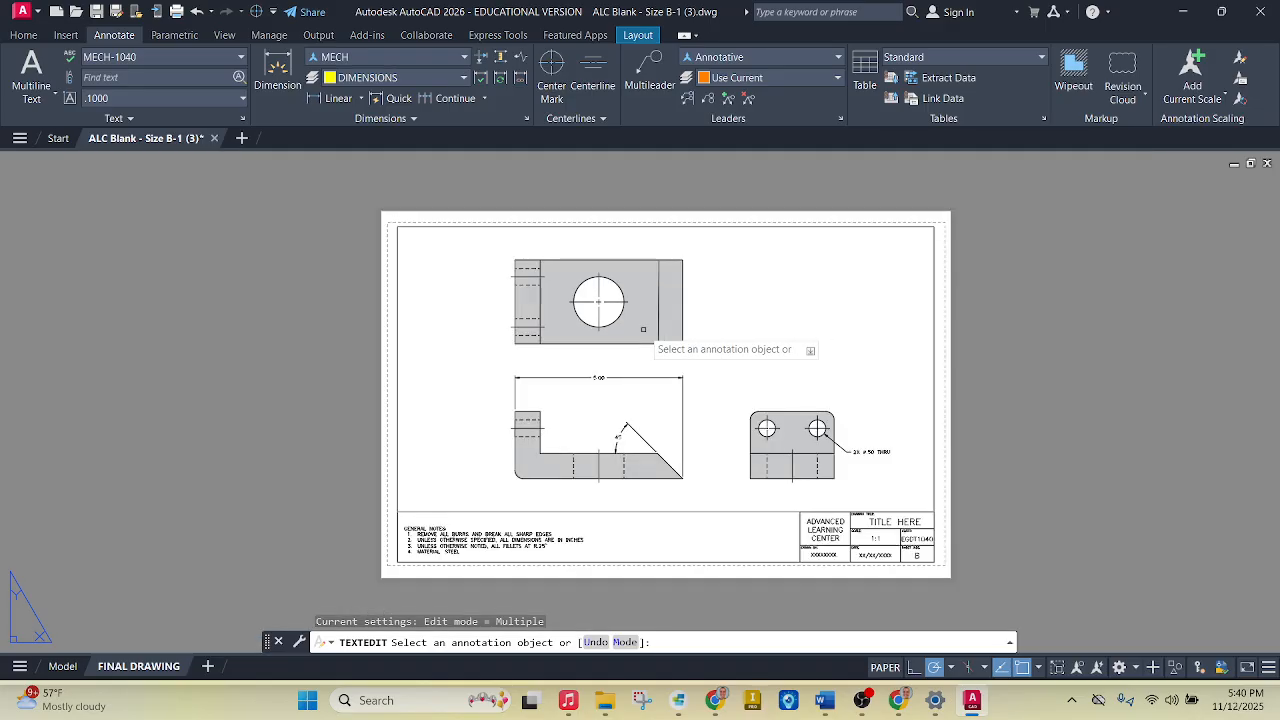
pyautogui.scroll(4, 910, 552)
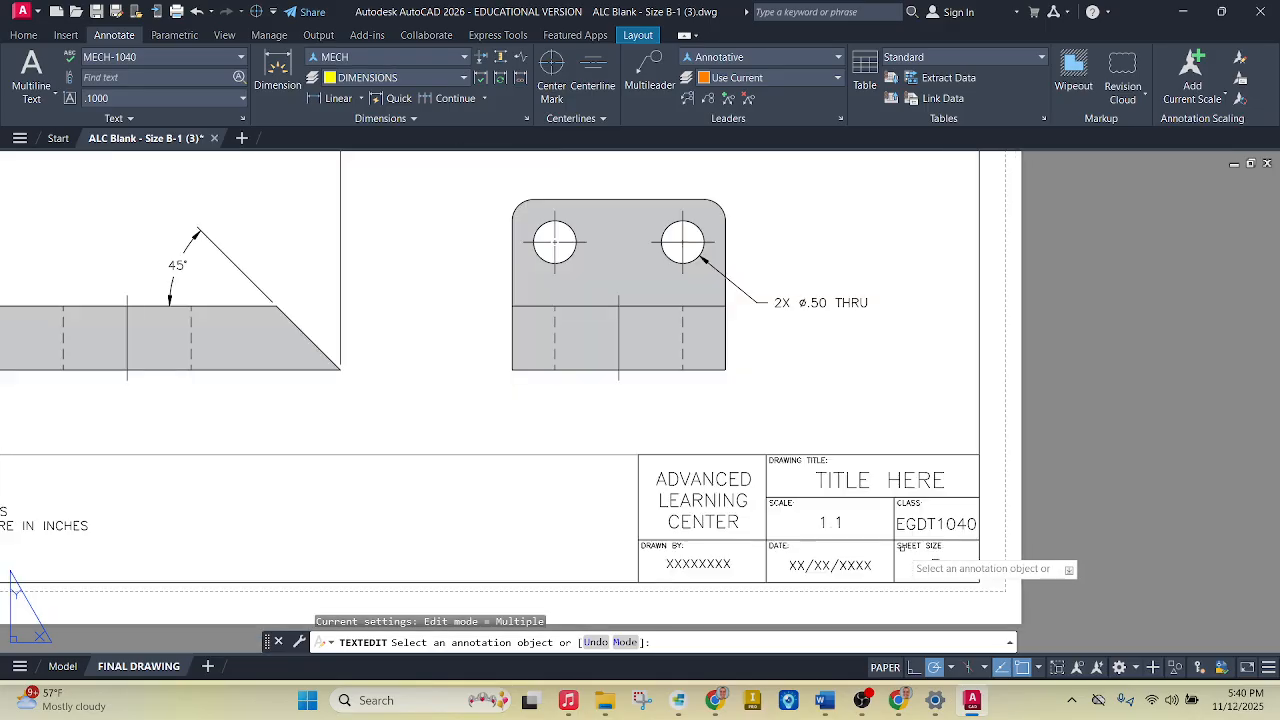
pyautogui.scroll(2, 848, 568)
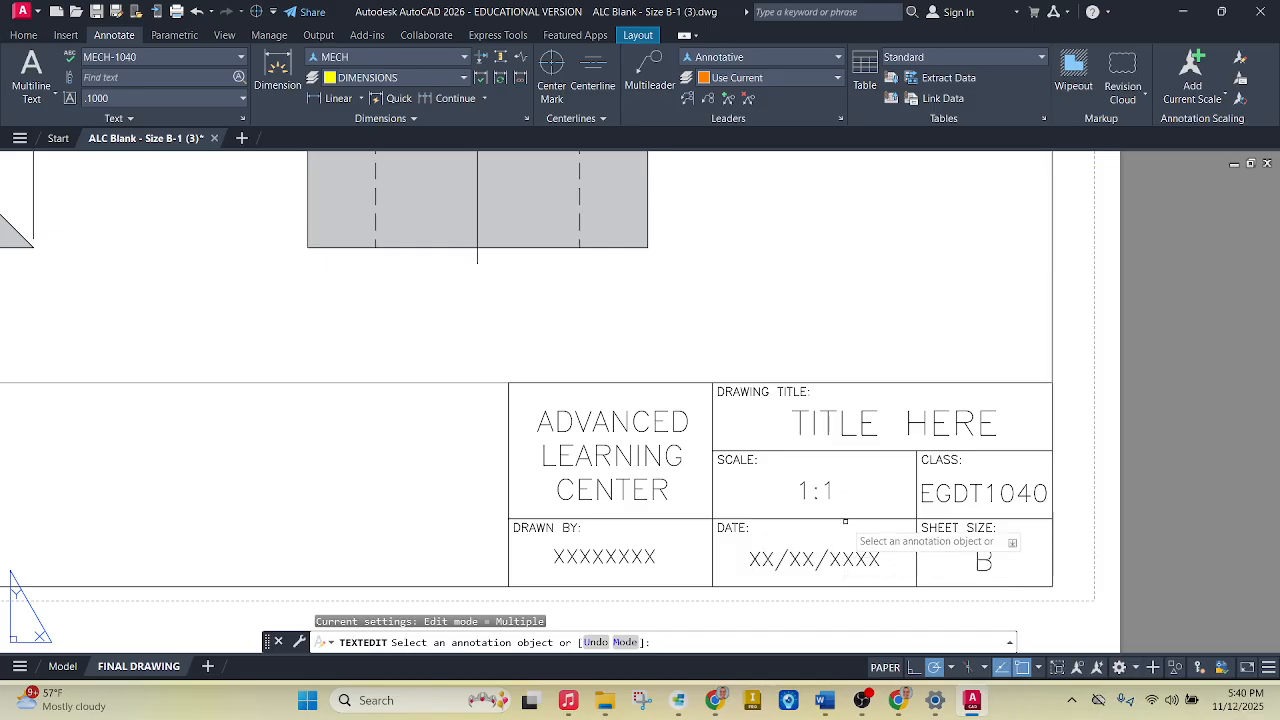
pyautogui.click(845, 427)
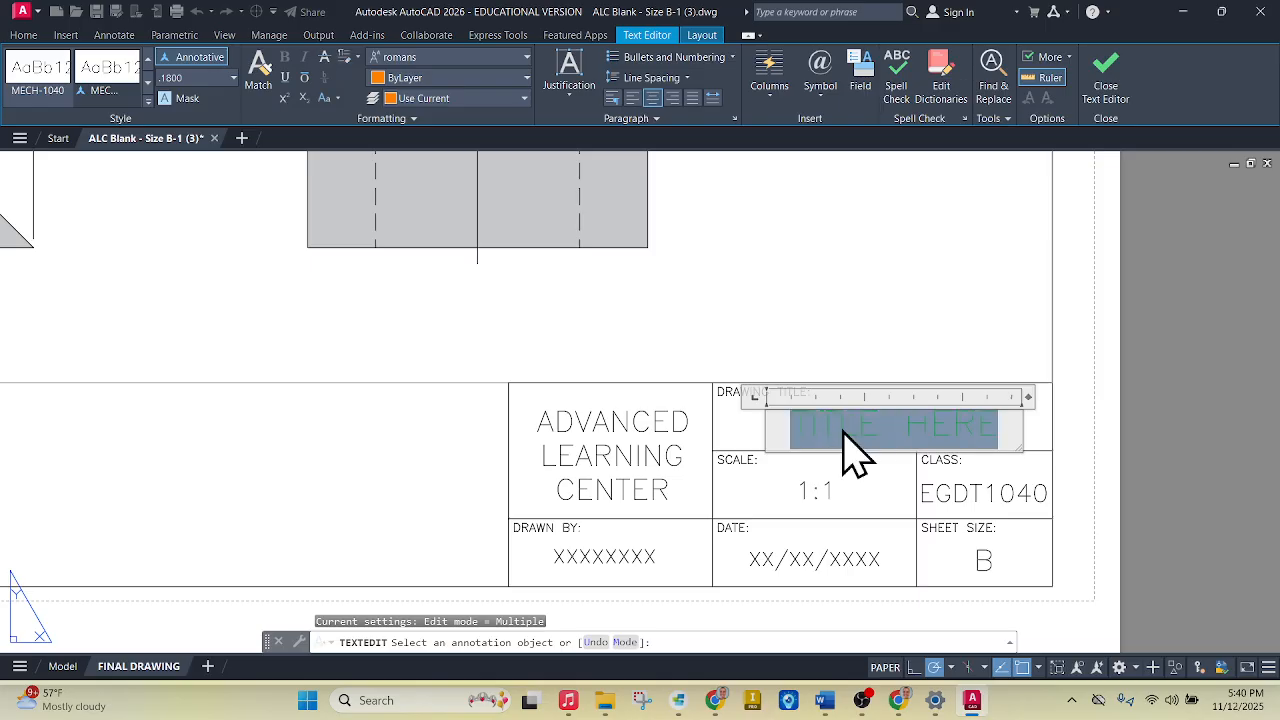
pyautogui.write('mUL')
pyautogui.press('BackSpace')
pyautogui.press('BackSpace')
pyautogui.press('BackSpace')
pyautogui.write('MU')
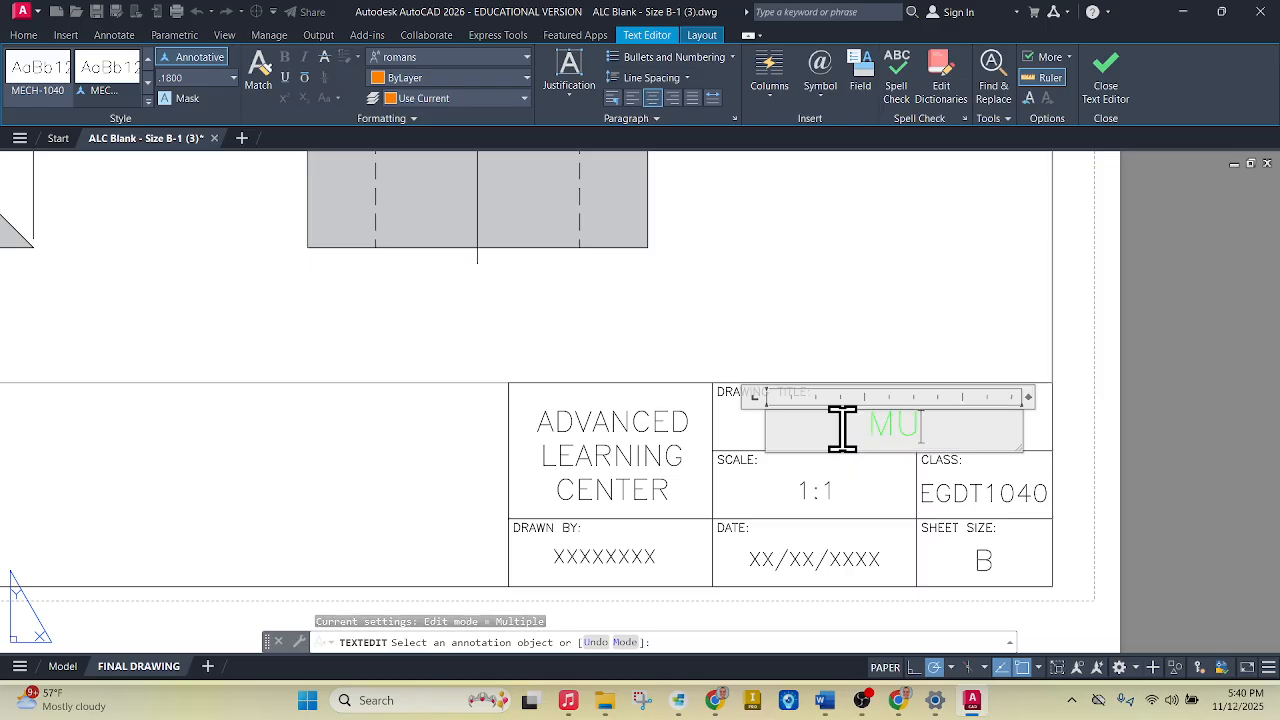
pyautogui.write('LTIVIEW 1')
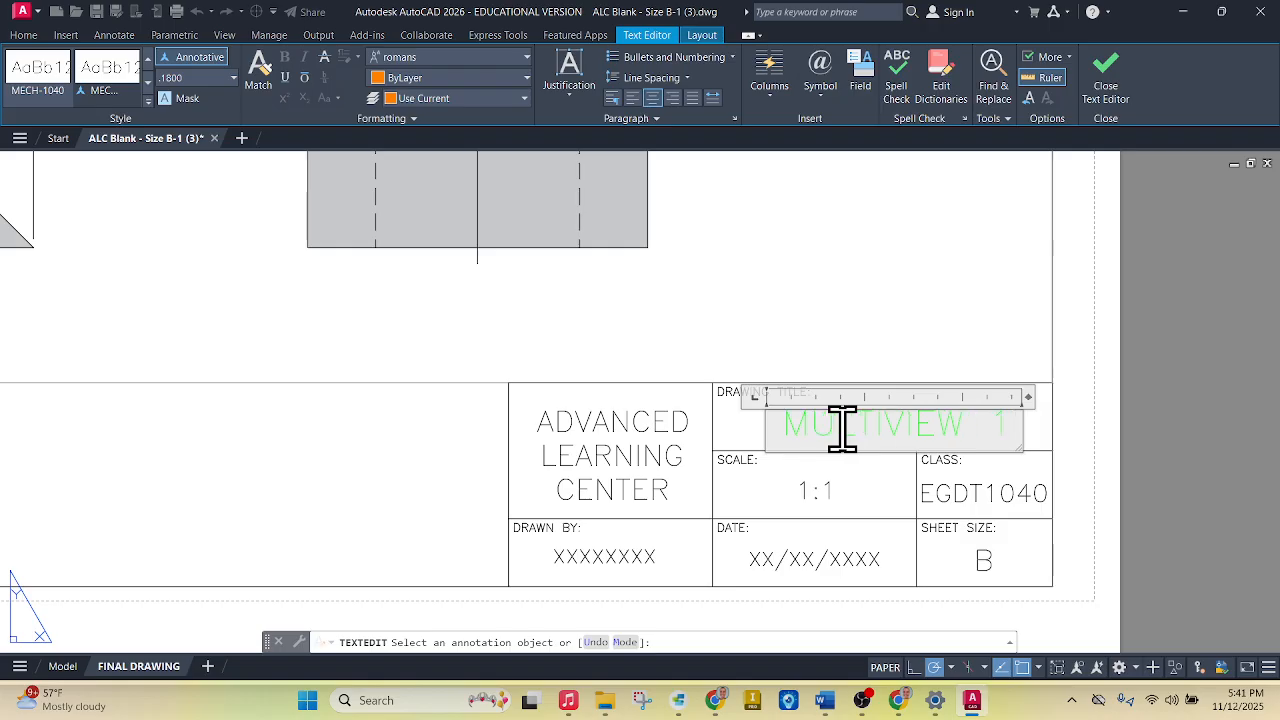
pyautogui.press('Escape')
pyautogui.click(666, 350)
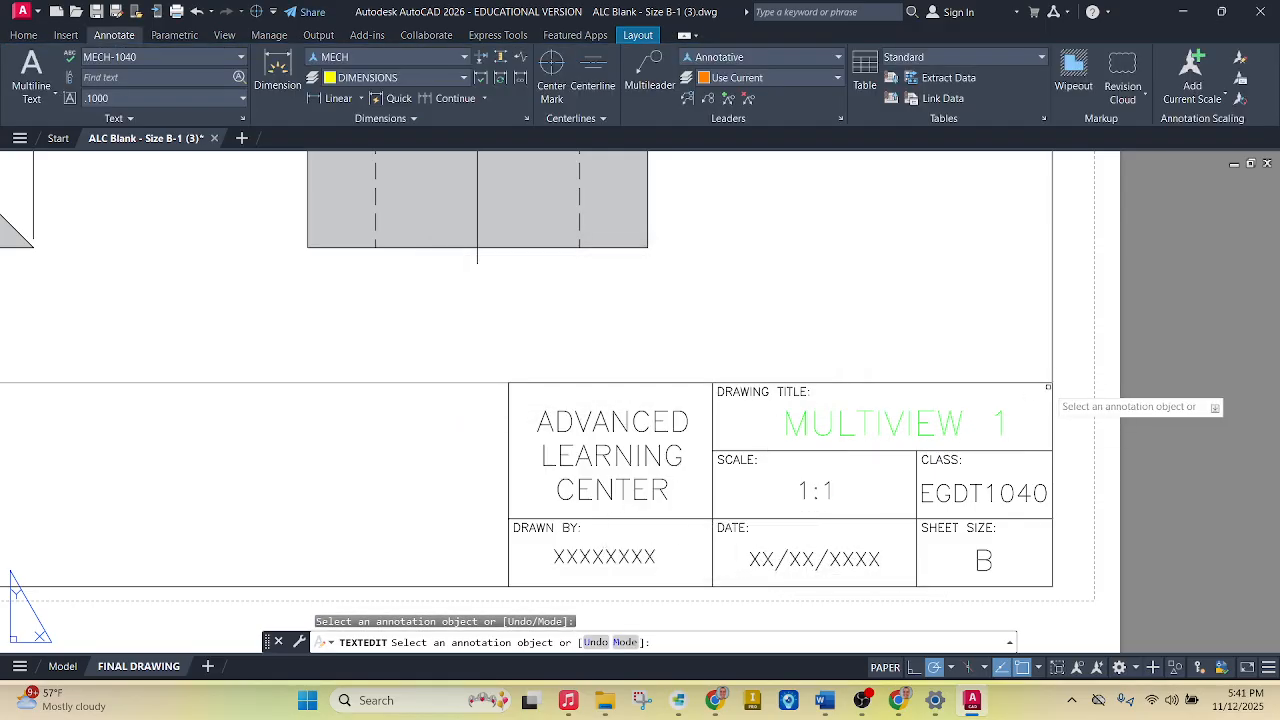
pyautogui.click(316, 36)
pyautogui.click(248, 98)
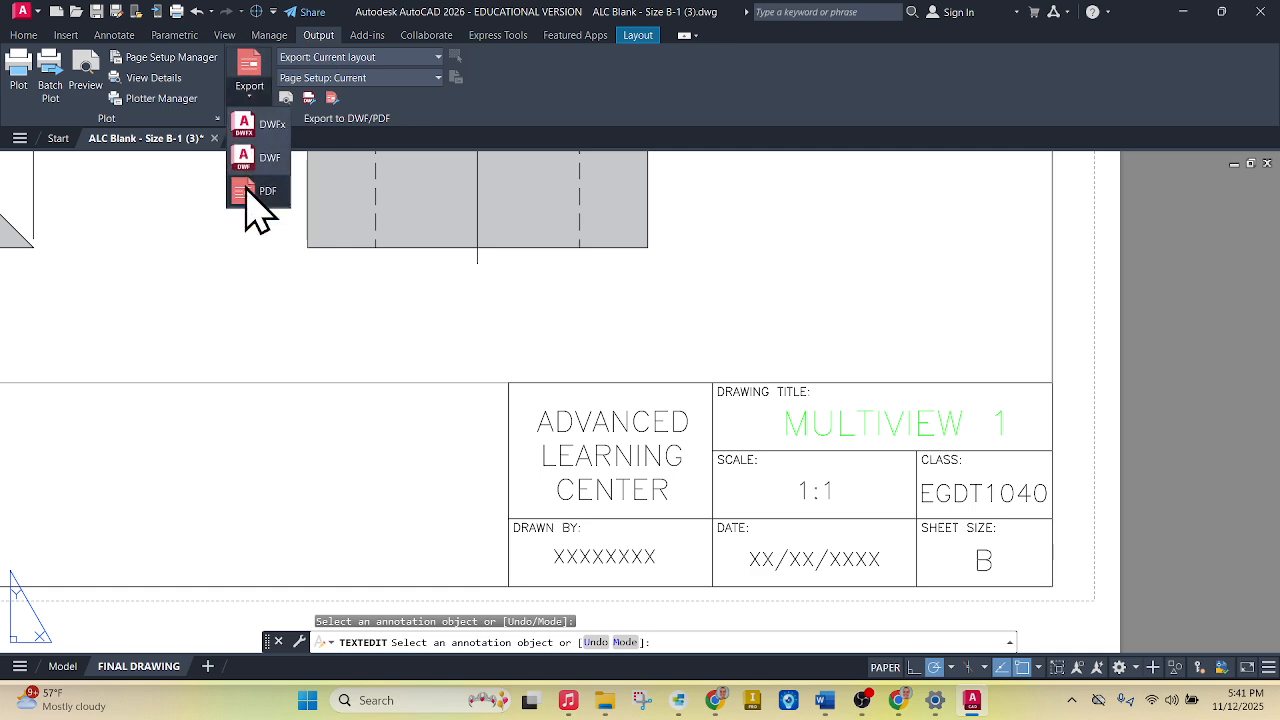
pyautogui.click(250, 191)
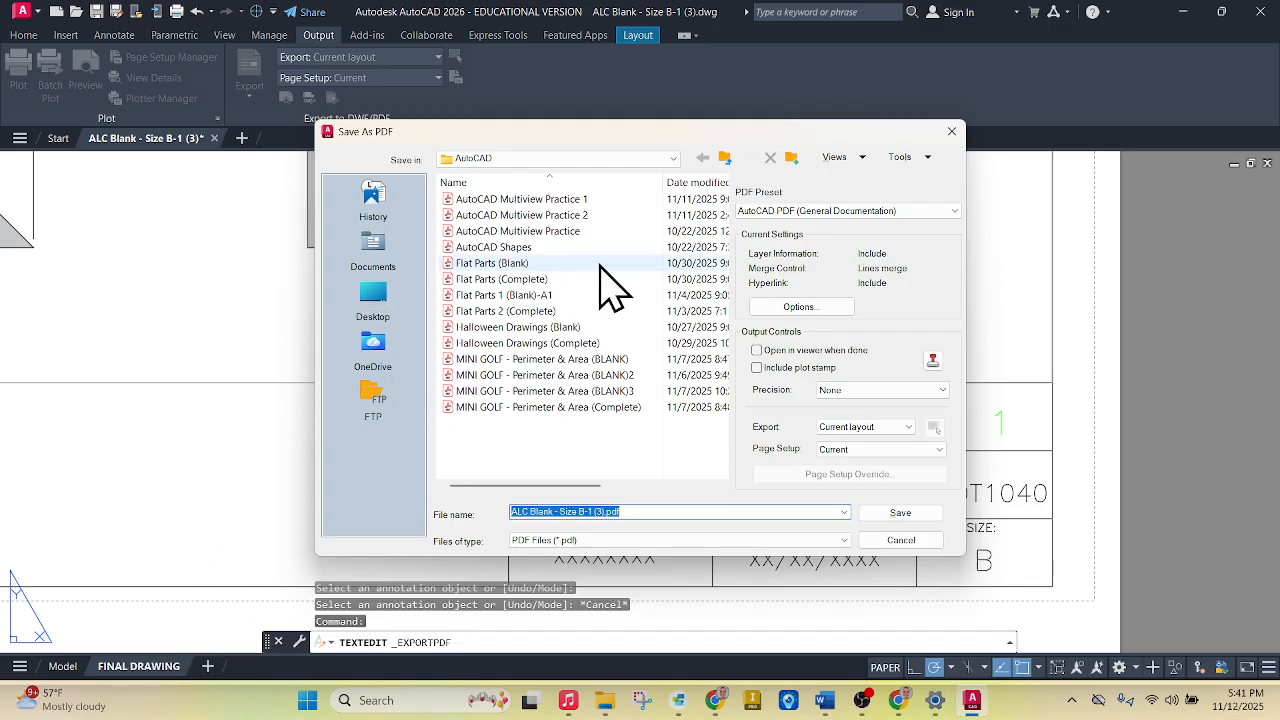
pyautogui.click(901, 540)
# Review the sheet against the dimensions in the AutoCAD Multiview Practice 1 PDF in Chrome, then return to AutoCAD.
pyautogui.scroll(-6, 423, 409)
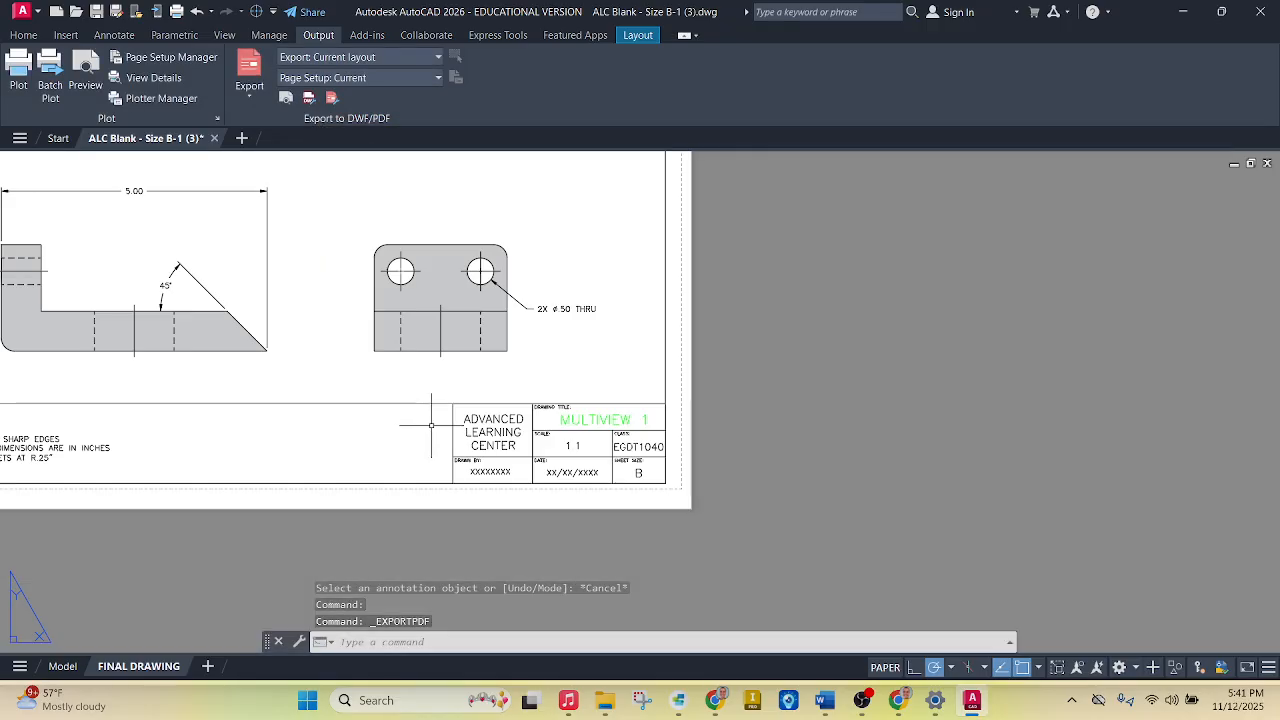
pyautogui.scroll(2, 160, 300)
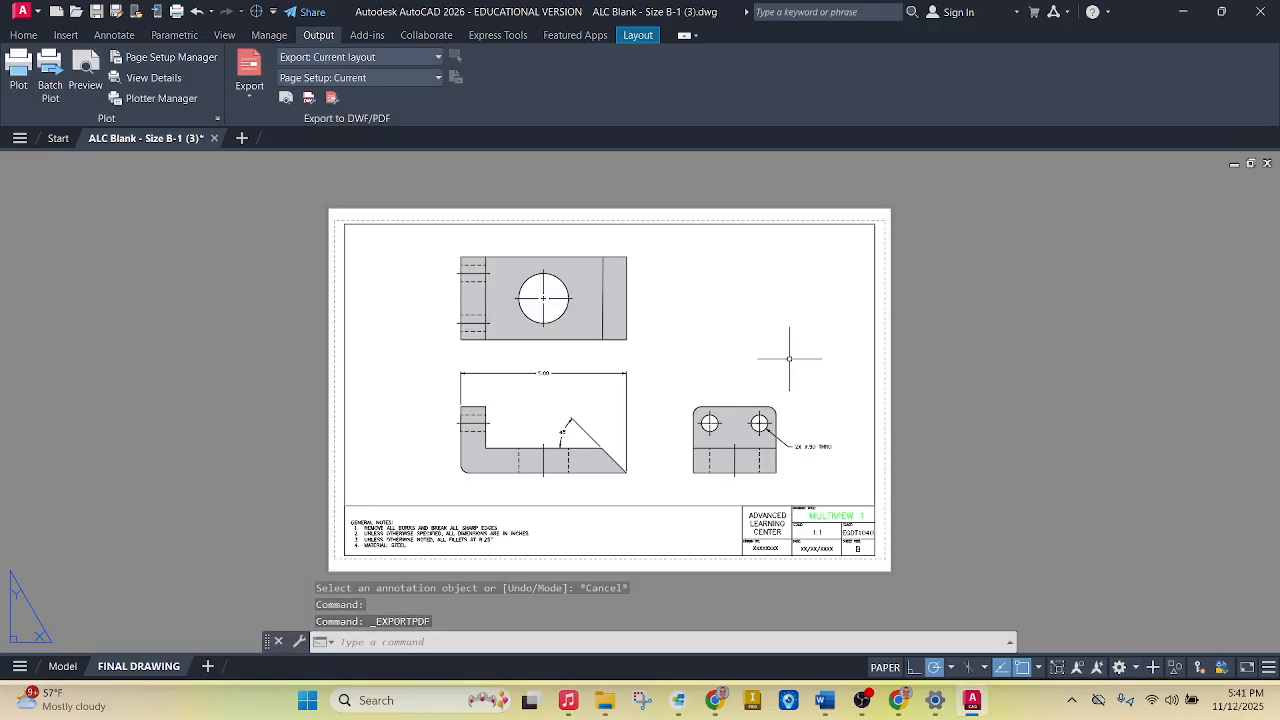
pyautogui.scroll(2, 644, 382)
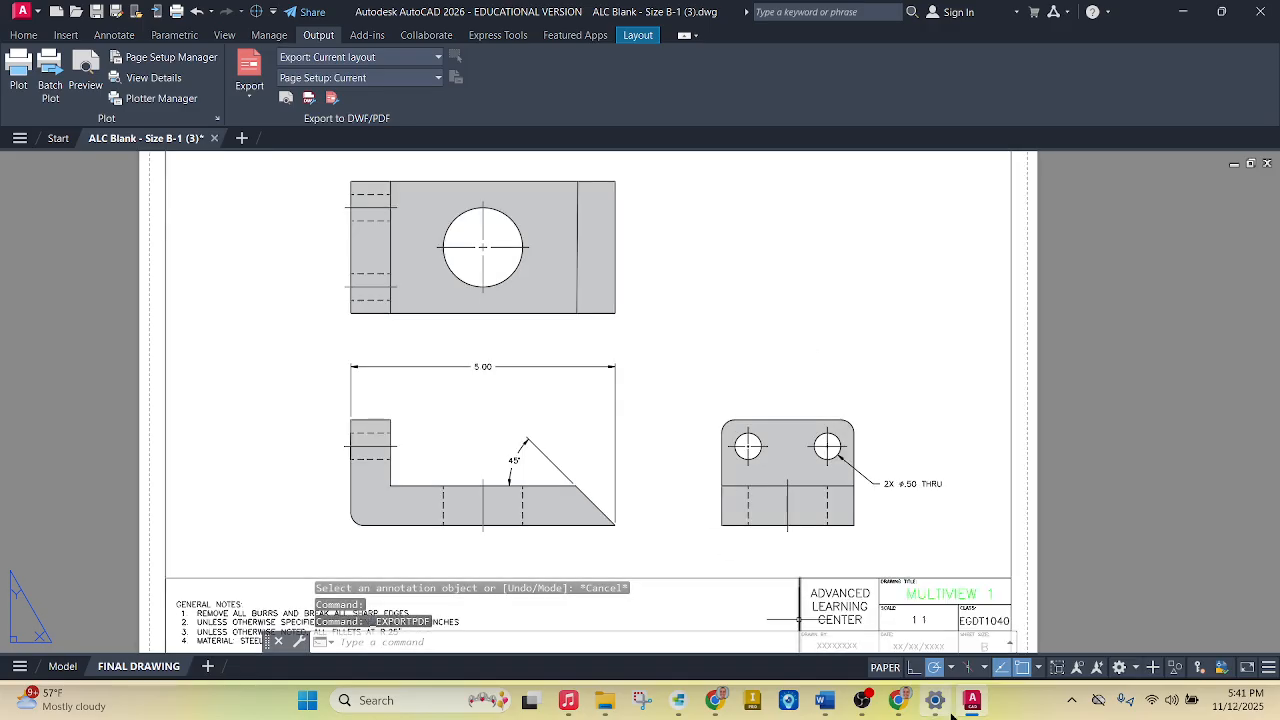
pyautogui.click(903, 702)
pyautogui.scroll(1, 722, 462)
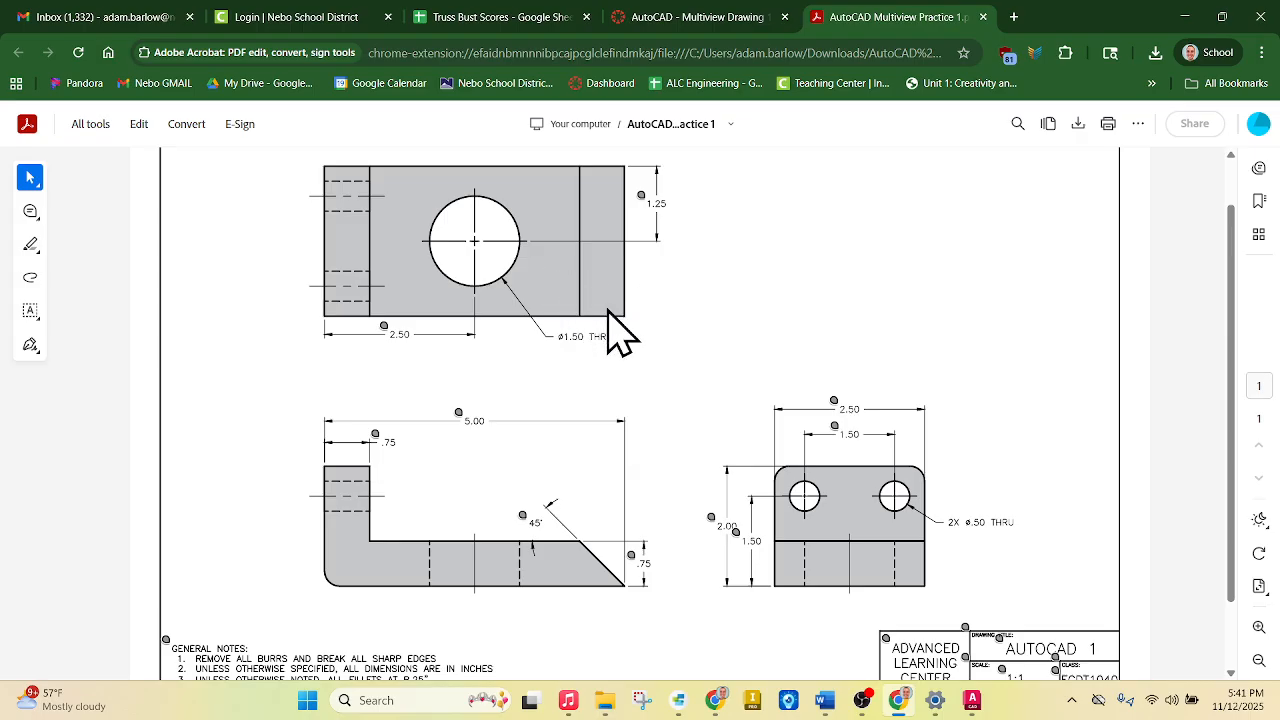
pyautogui.click(862, 702)
pyautogui.click(862, 702)
pyautogui.click(899, 702)
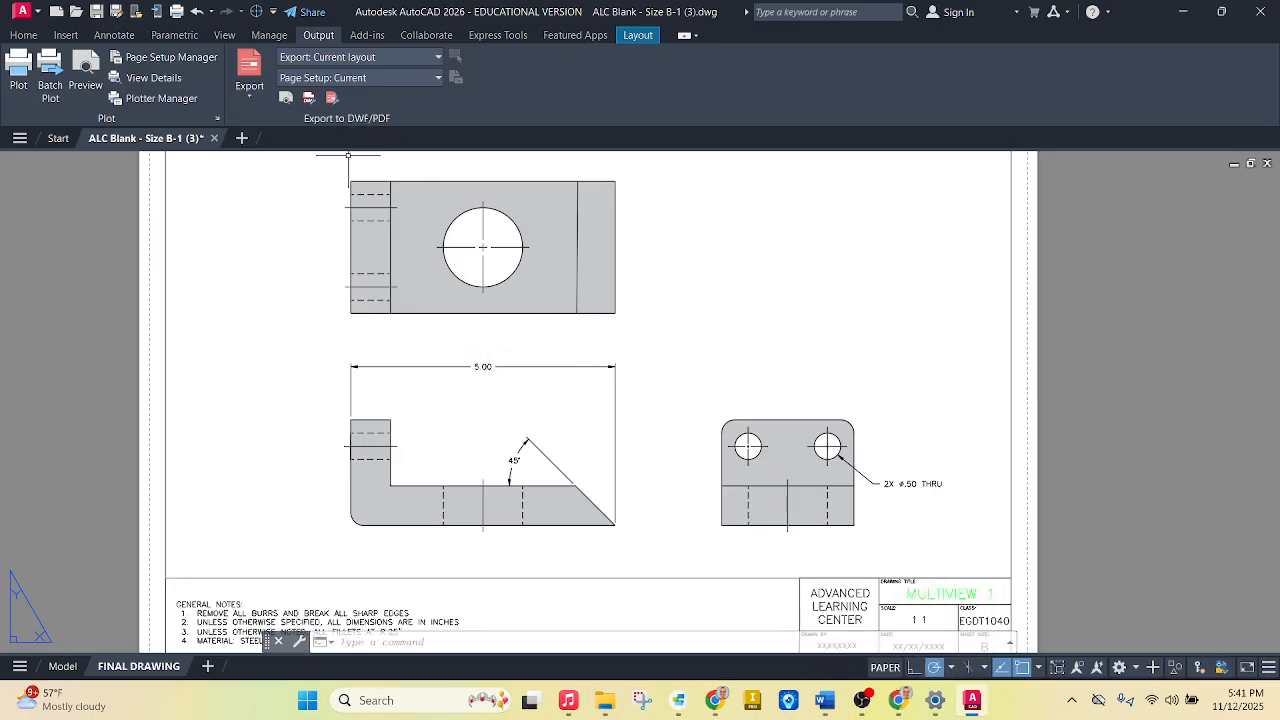
# Export the current layout as a PDF named "ALC Blank - Size B-1 (3).pdf" to the Desktop.
pyautogui.click(249, 100)
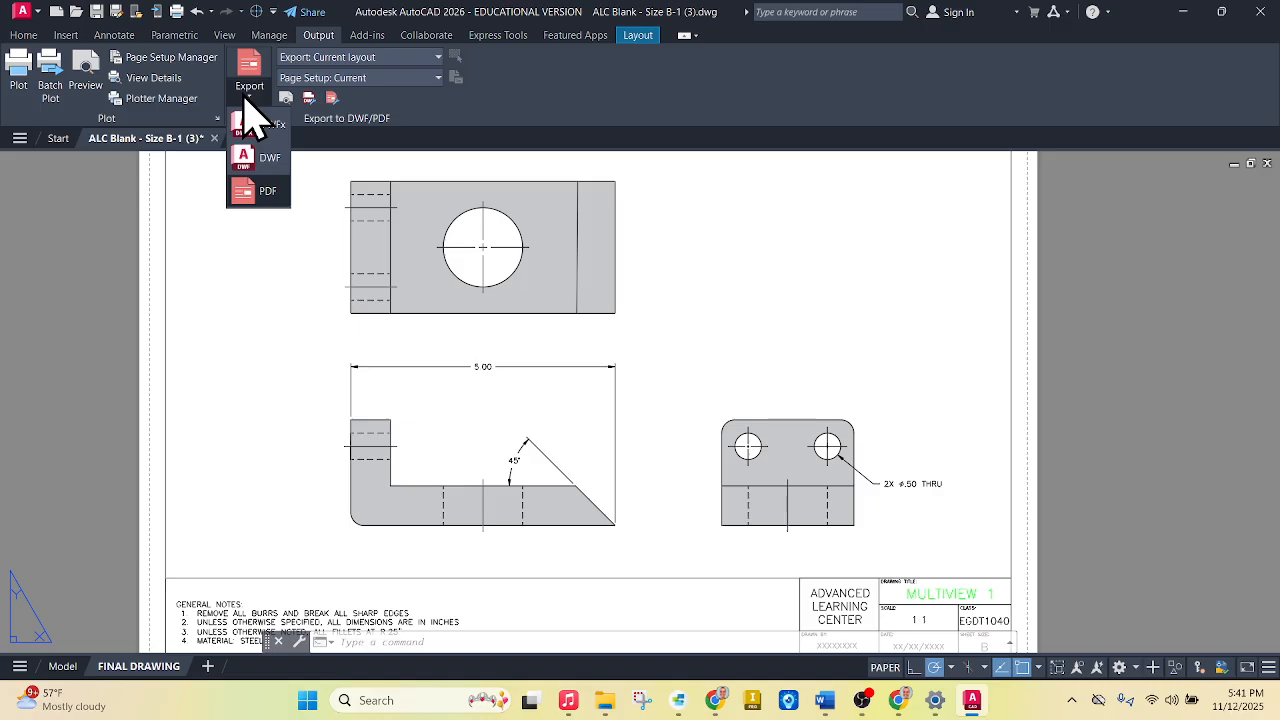
pyautogui.click(262, 190)
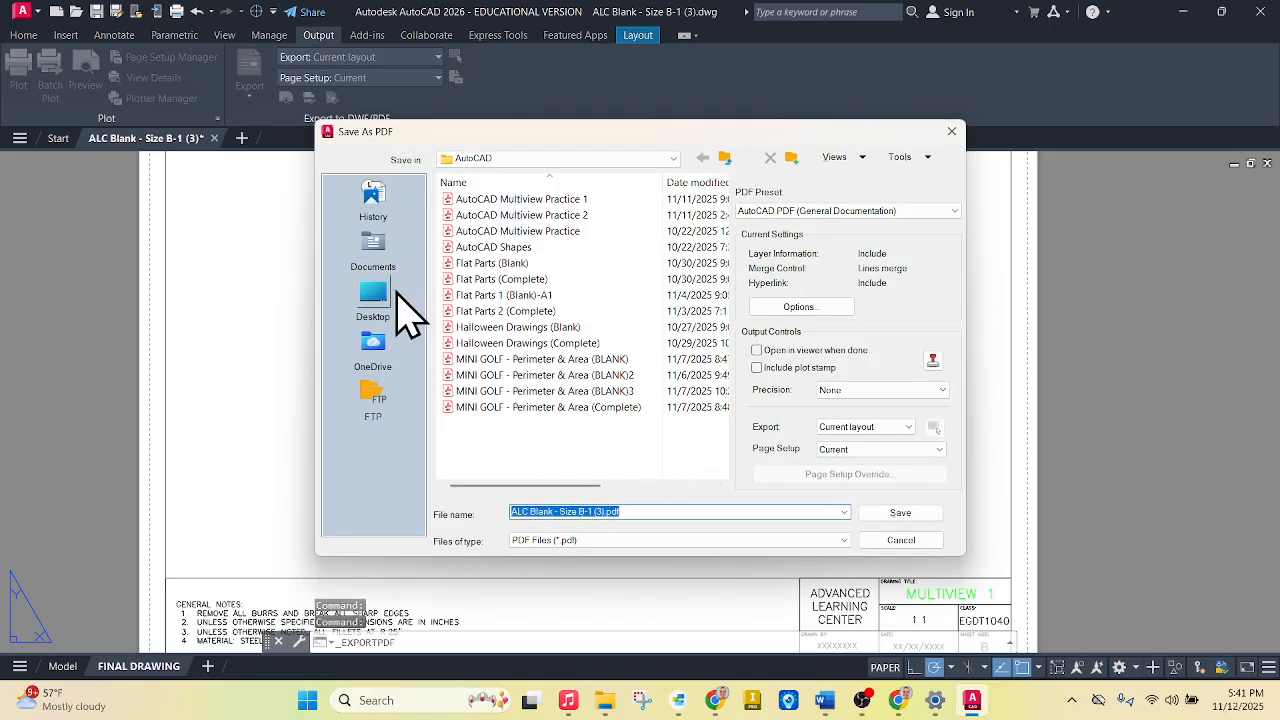
pyautogui.click(388, 300)
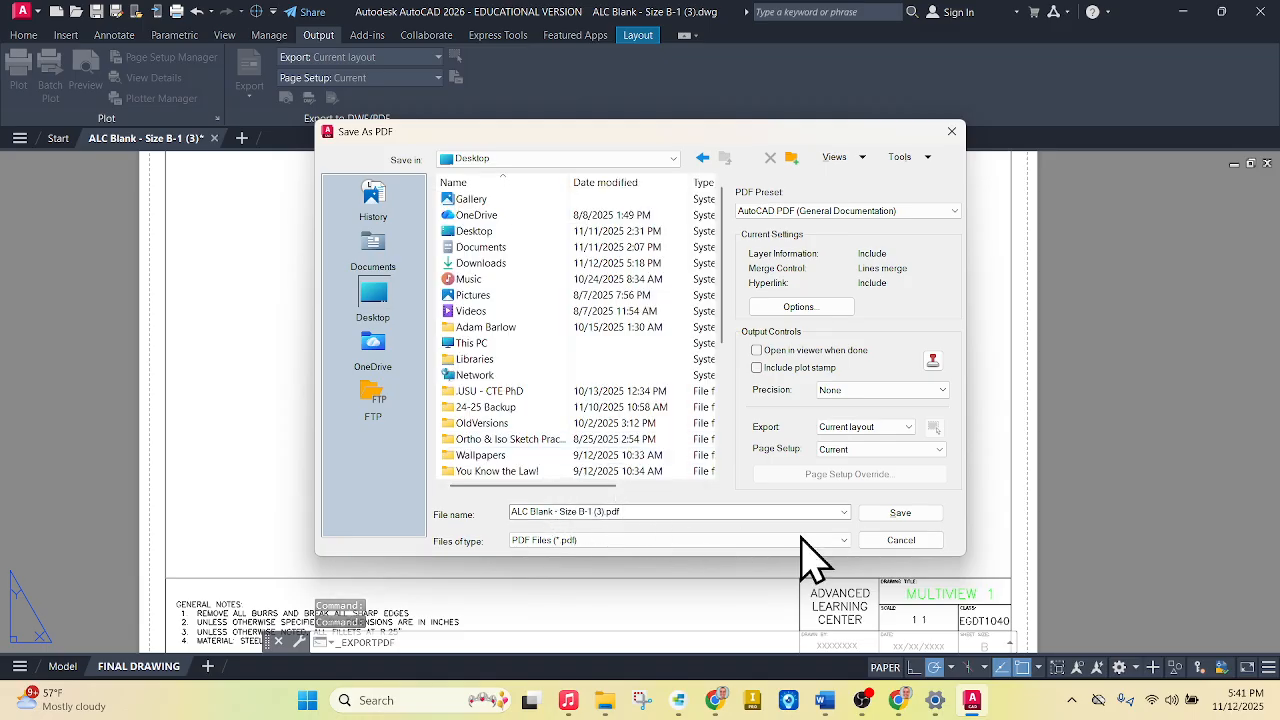
pyautogui.click(903, 513)
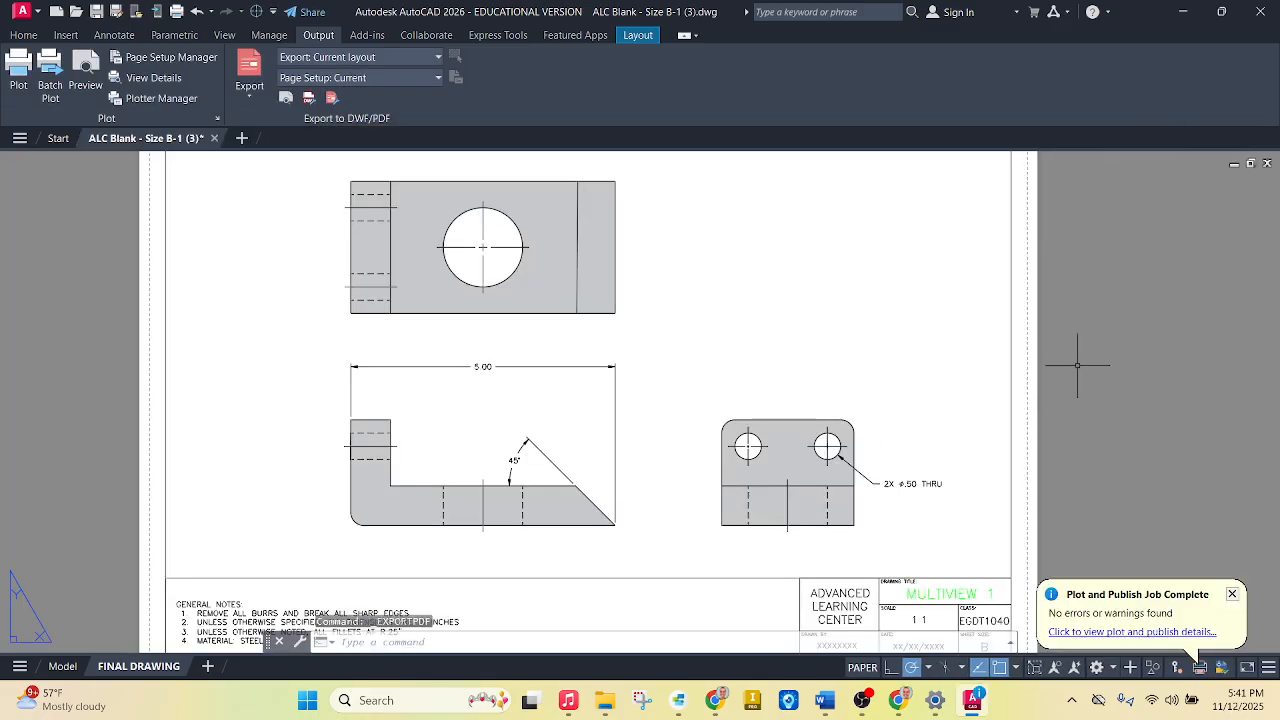
# Open the exported PDF "ALC Blank - Size B-1 (3)" from the desktop in Acrobat and inspect the plotted line work.
pyautogui.click(1190, 15)
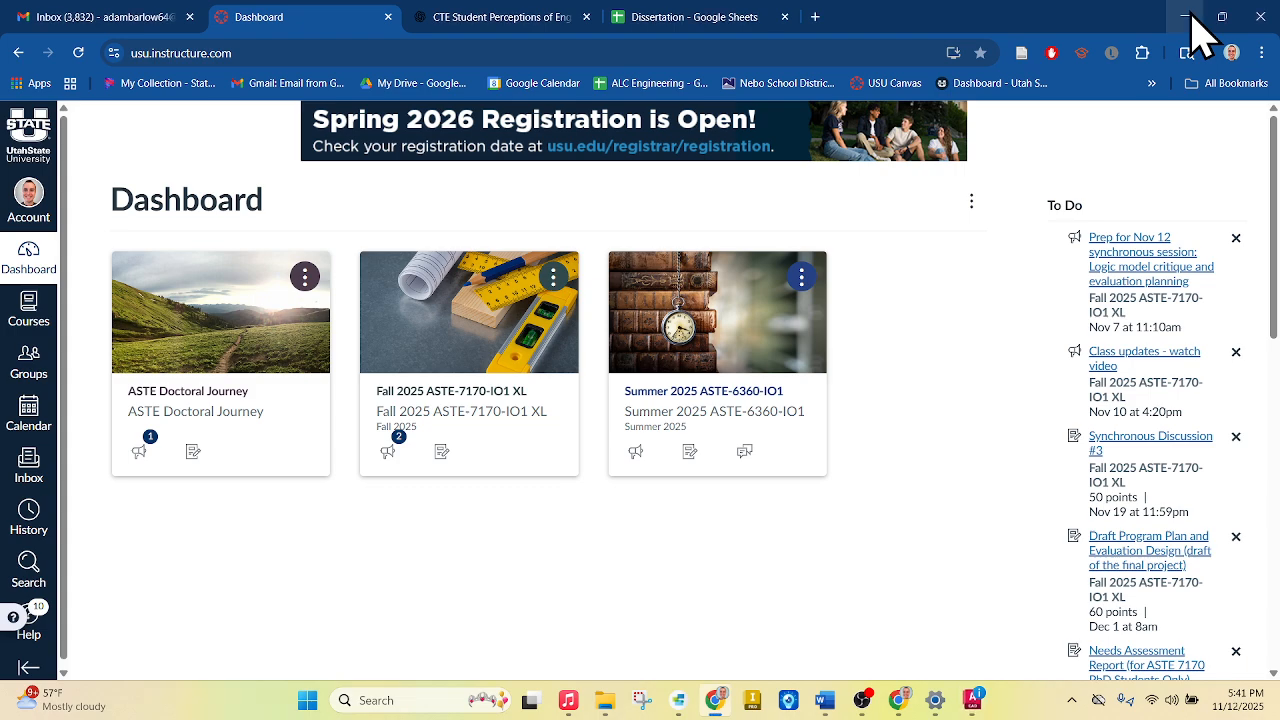
pyautogui.click(1190, 15)
pyautogui.click(985, 91)
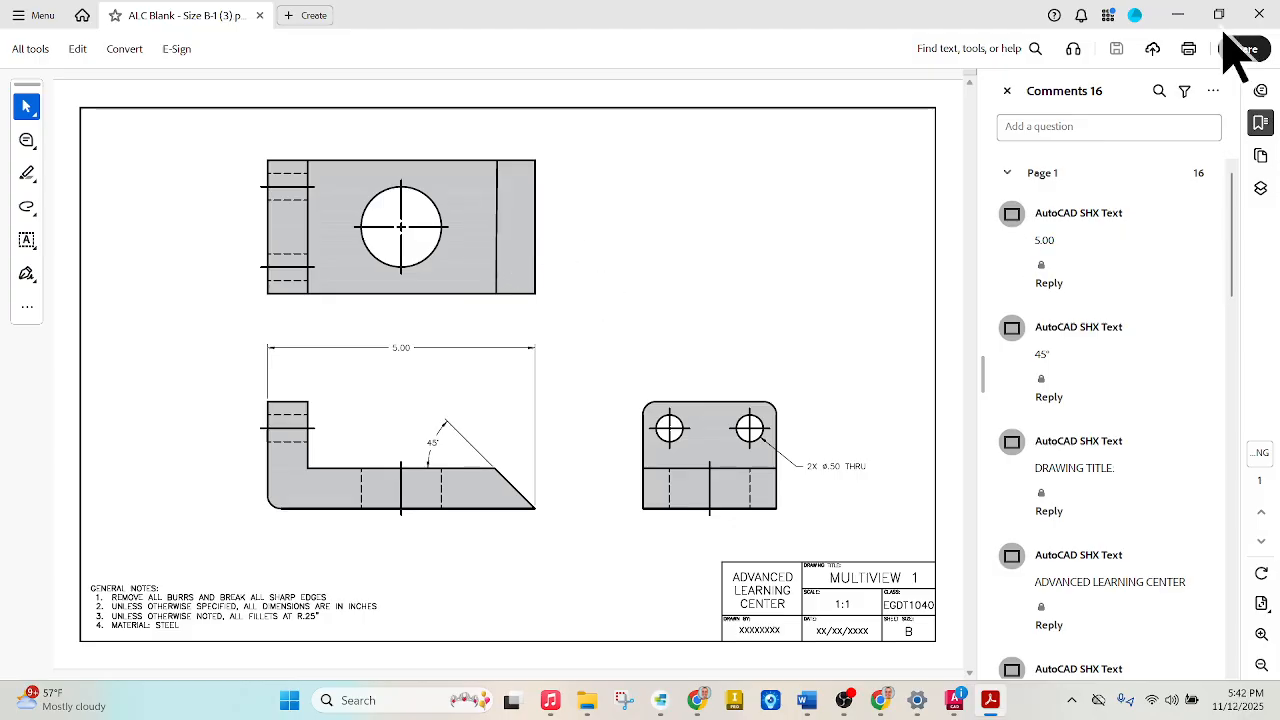
pyautogui.click(1178, 15)
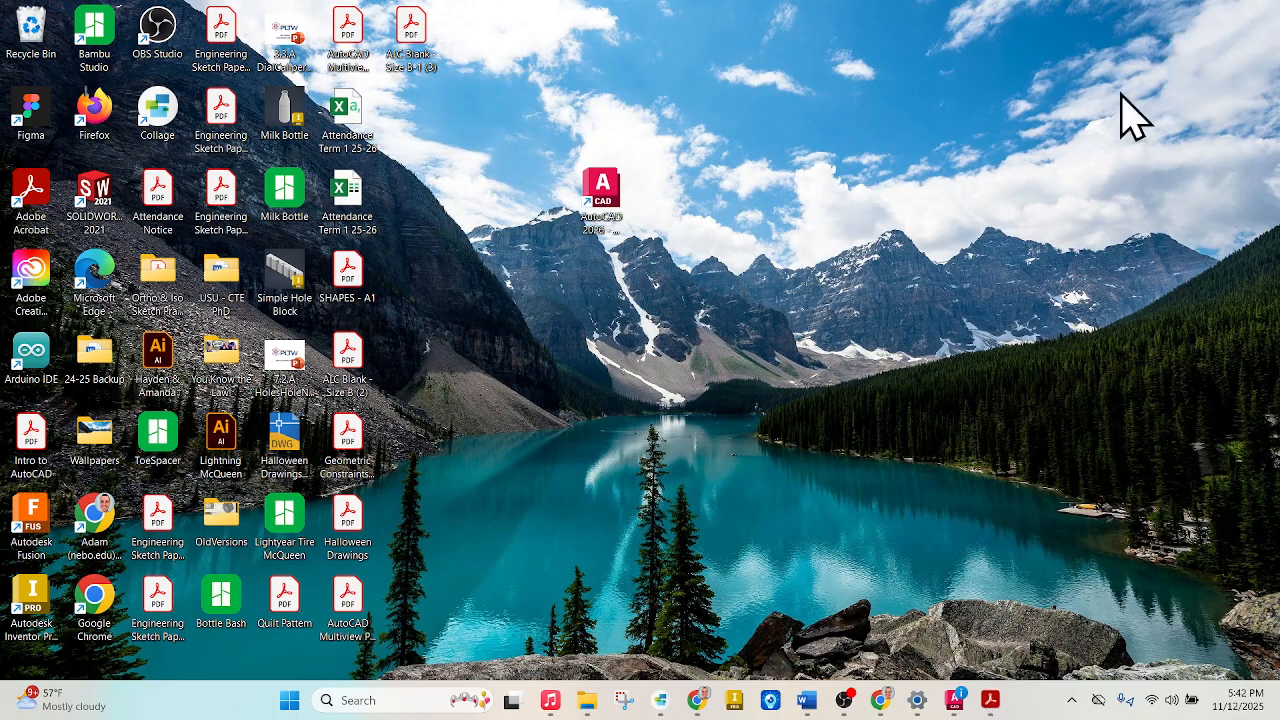
# Check the centre lines in the AutoCAD Multiview Practice 1 PDF in Chrome, then switch back to AutoCAD.
pyautogui.click(880, 708)
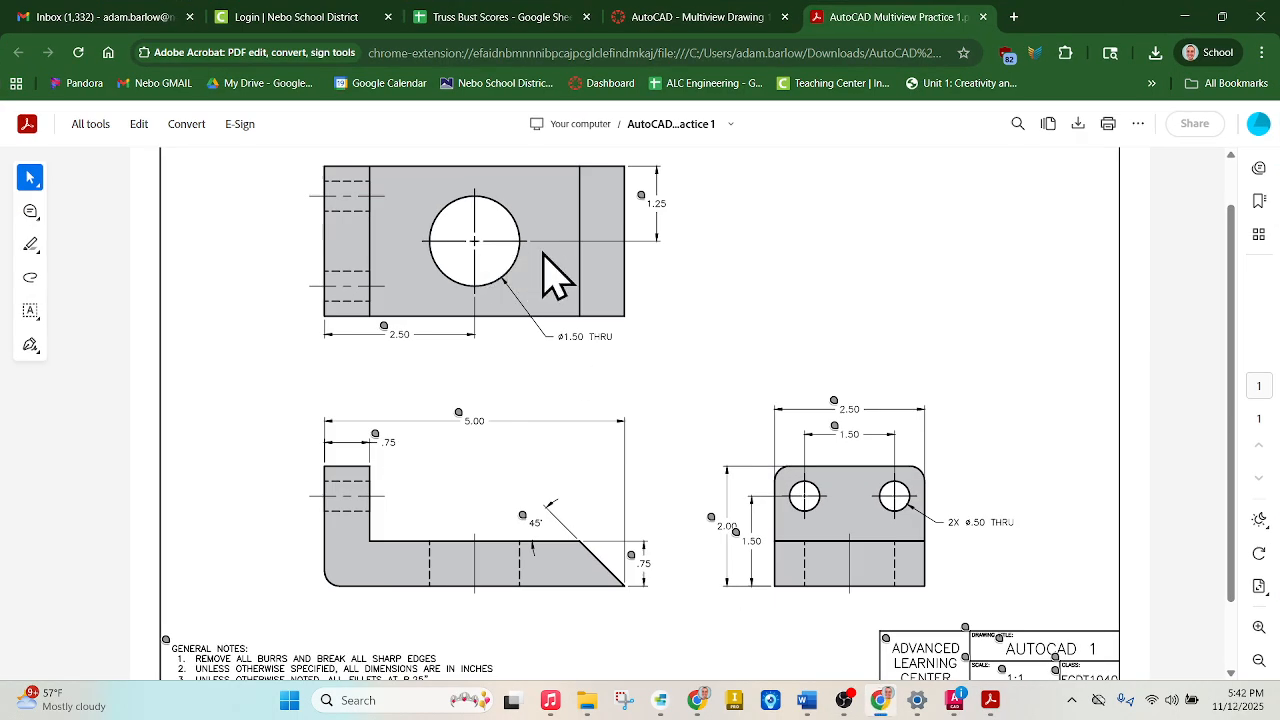
pyautogui.click(844, 705)
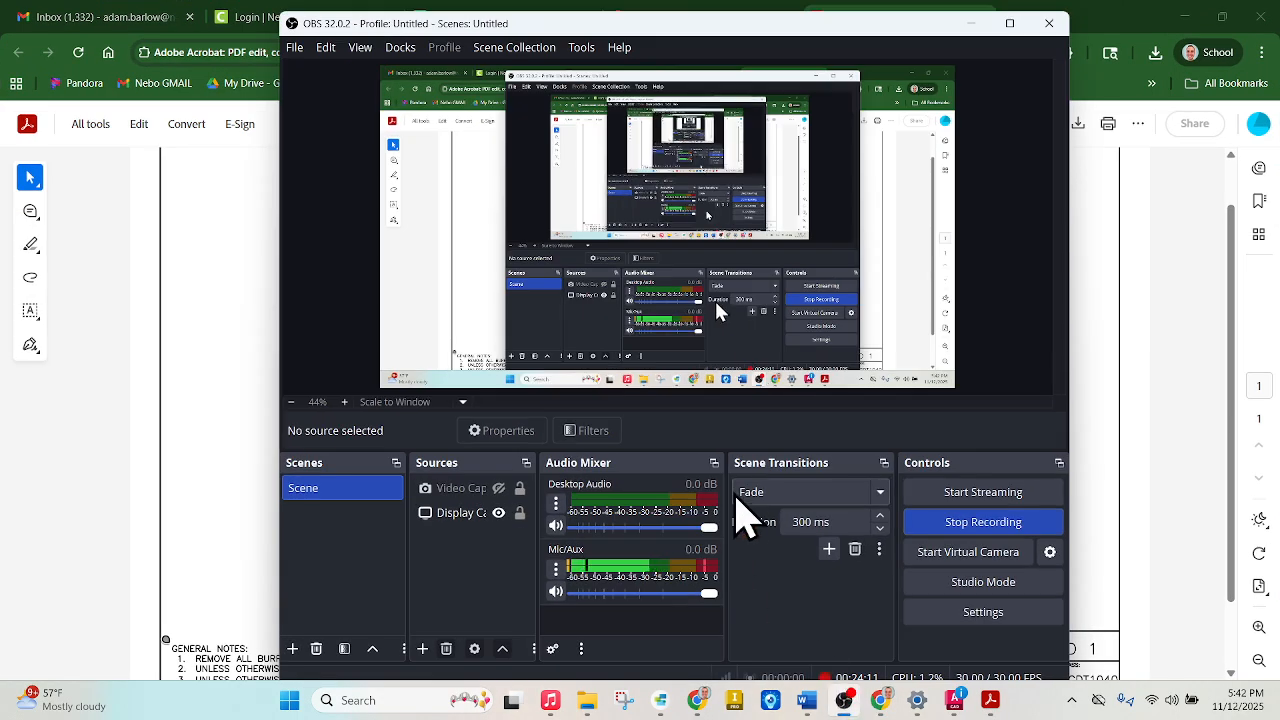
pyautogui.click(843, 708)
pyautogui.click(958, 704)
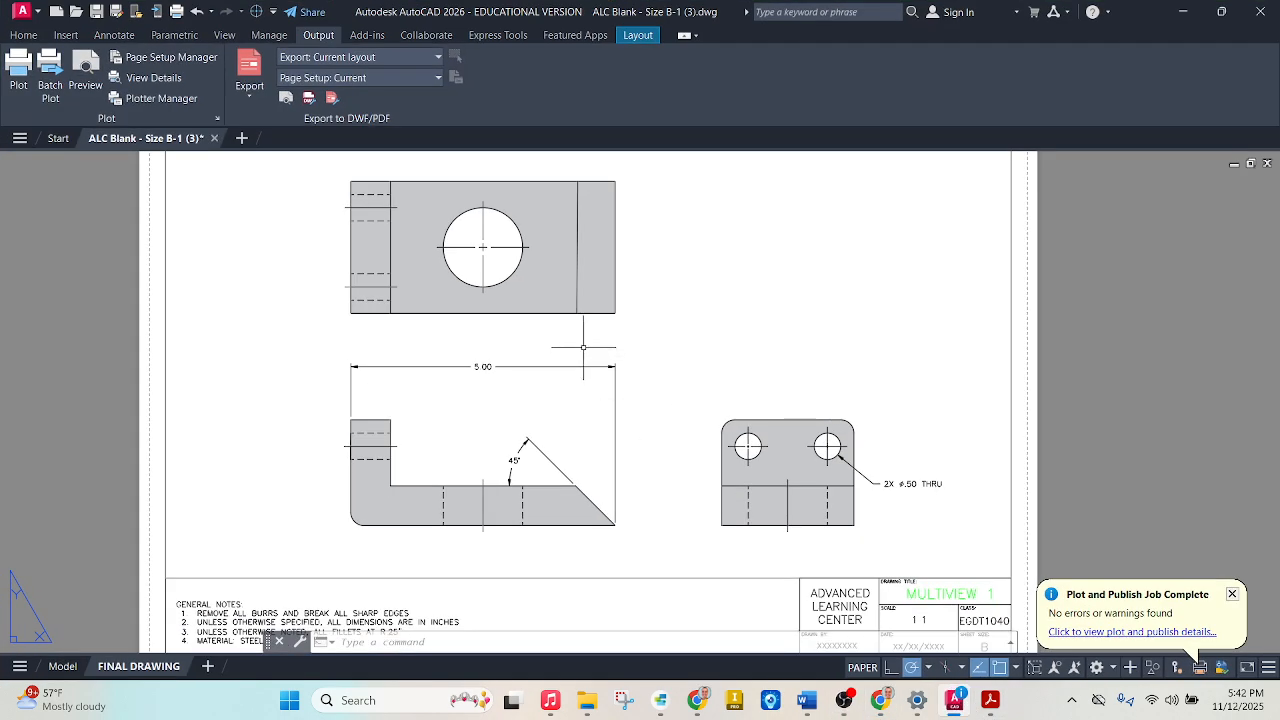
# Move the large hole's centre mark and all similar centre marks to the CENTER MARKS layer, then clear the selection.
pyautogui.click(20, 35)
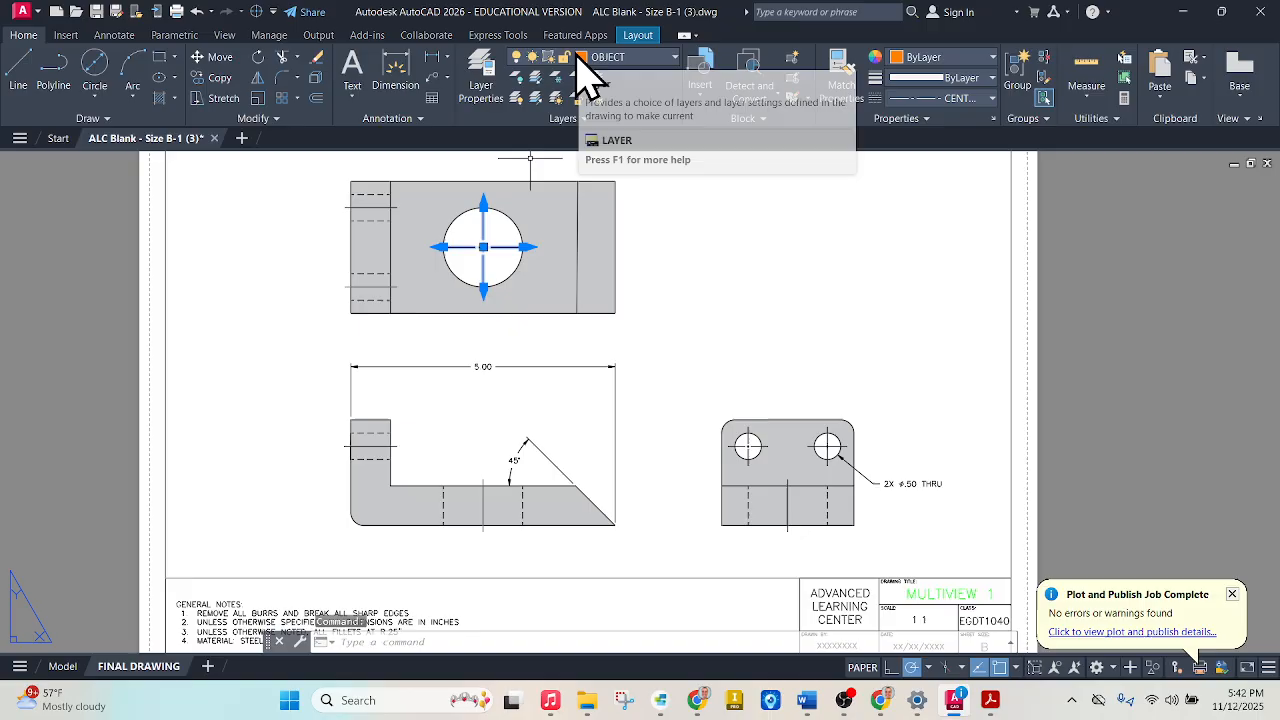
pyautogui.rightClick(484, 248)
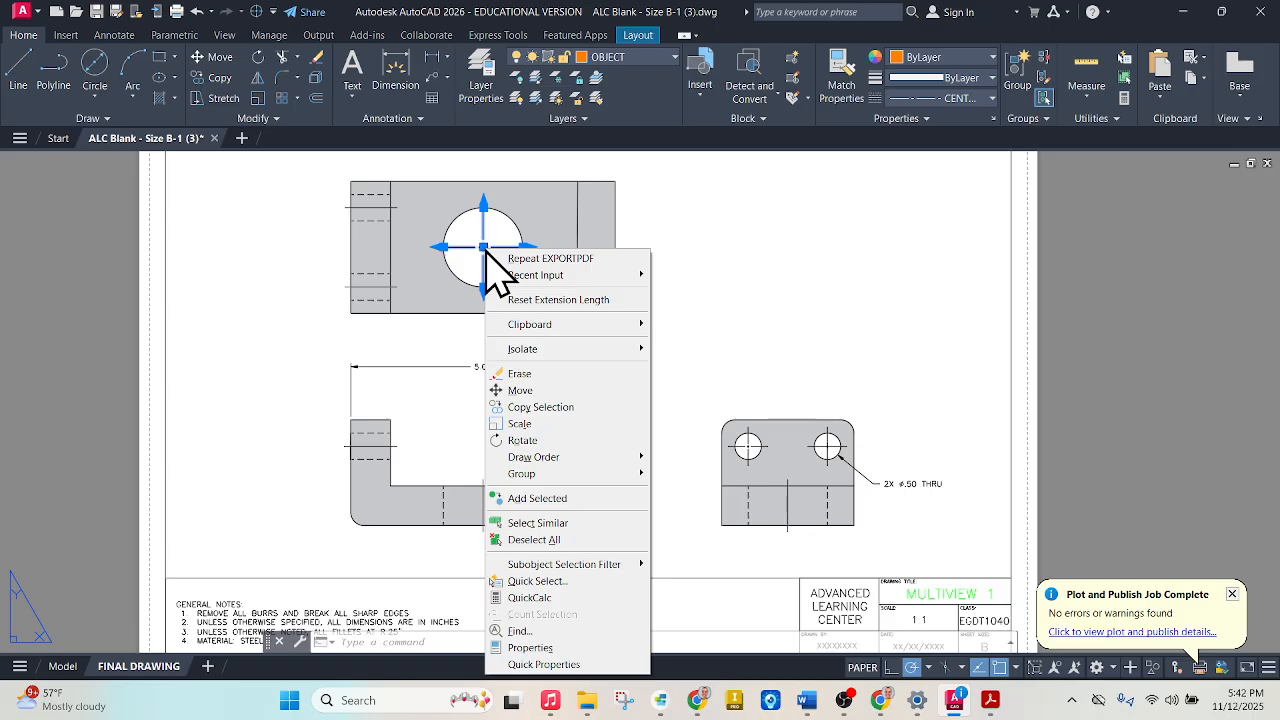
pyautogui.click(575, 524)
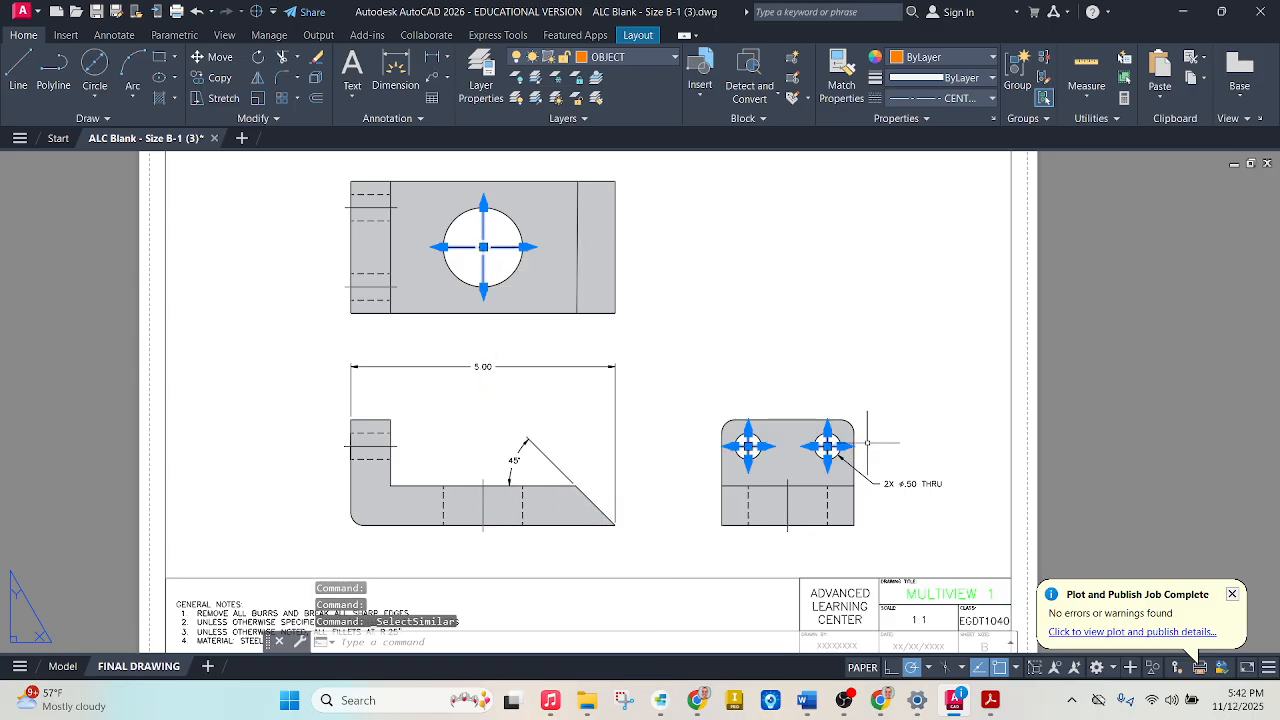
pyautogui.click(656, 58)
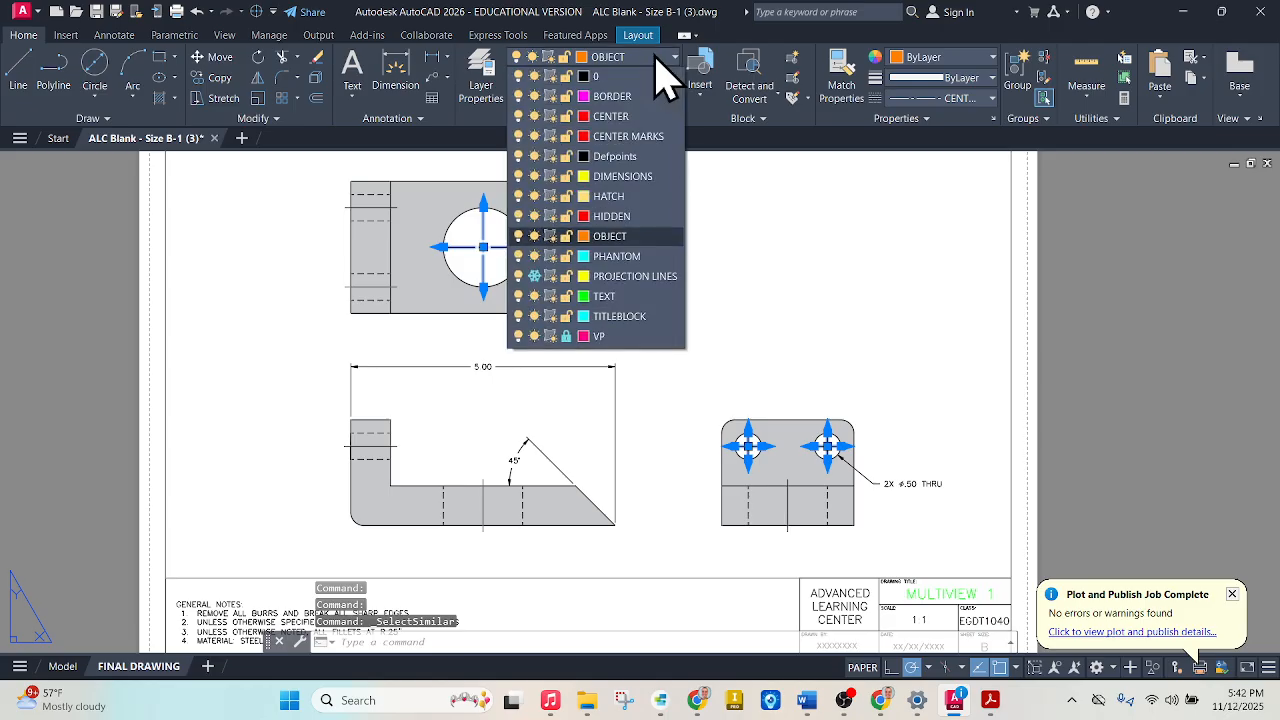
pyautogui.click(656, 137)
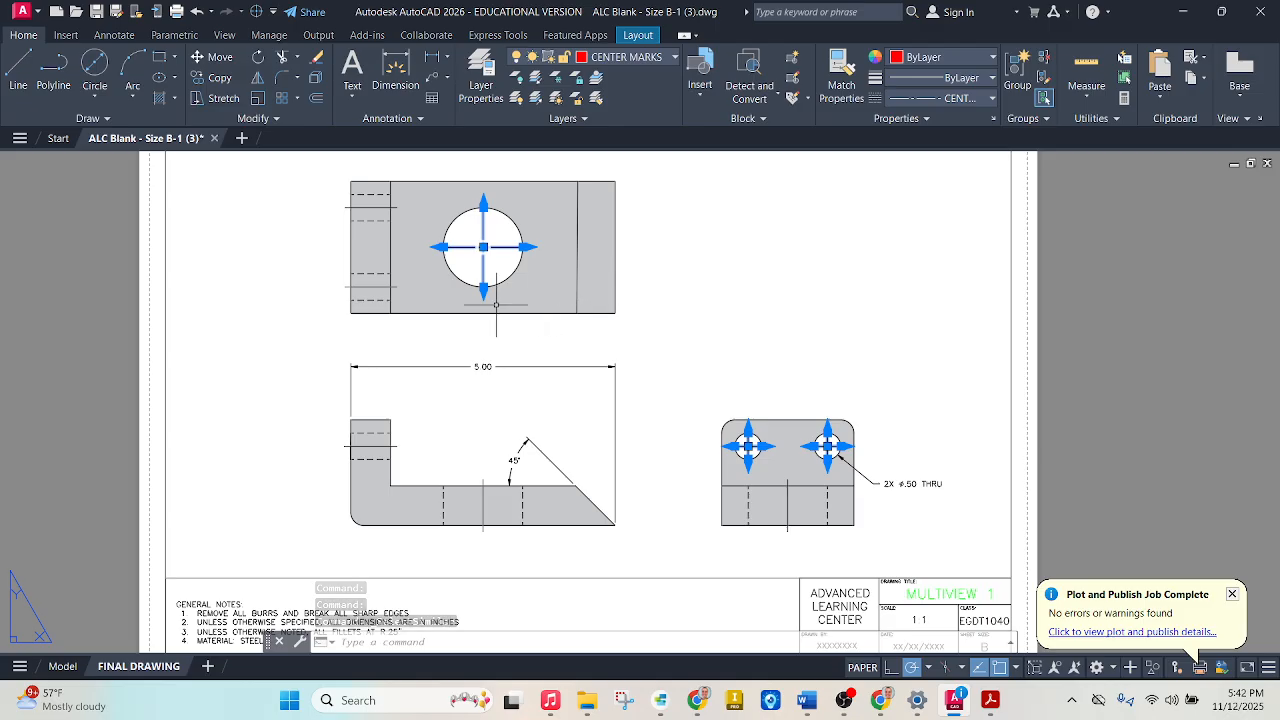
pyautogui.press('Escape')
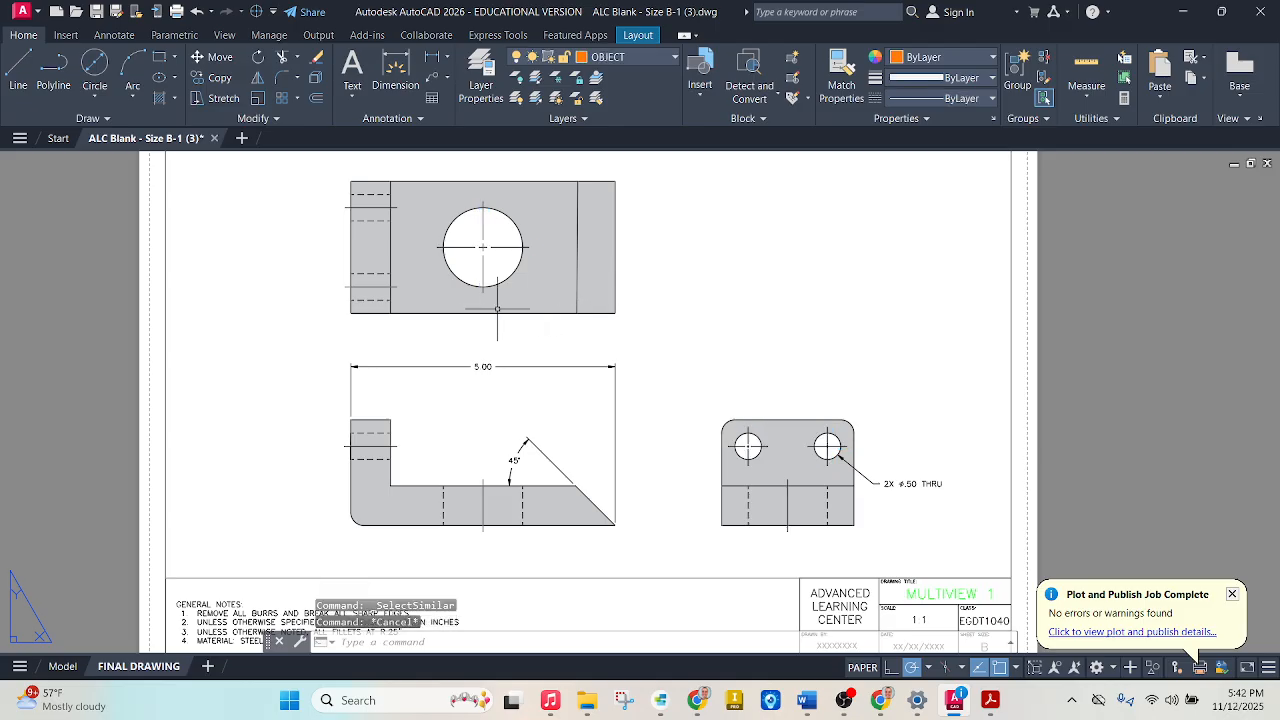
# Select the upper hole's centerline in the top view plus all similar centerlines and assign them to the CENTER layer.
pyautogui.click(404, 207)
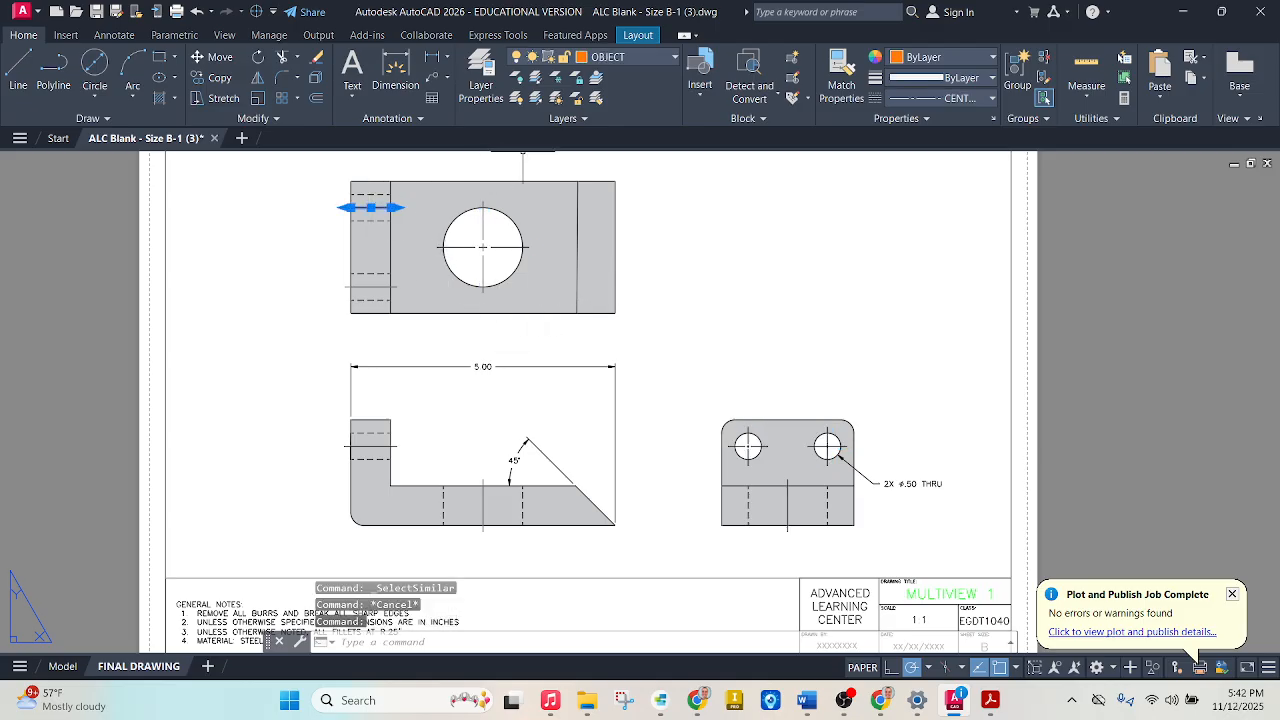
pyautogui.rightClick(371, 207)
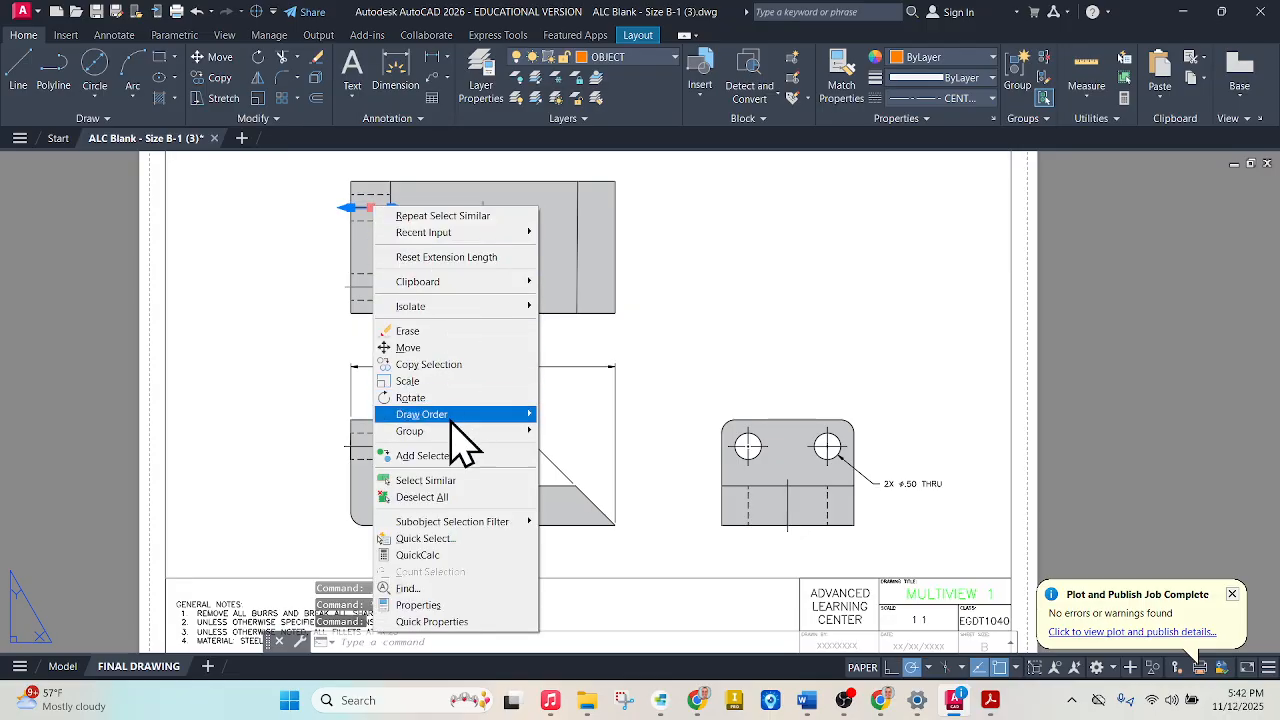
pyautogui.click(454, 479)
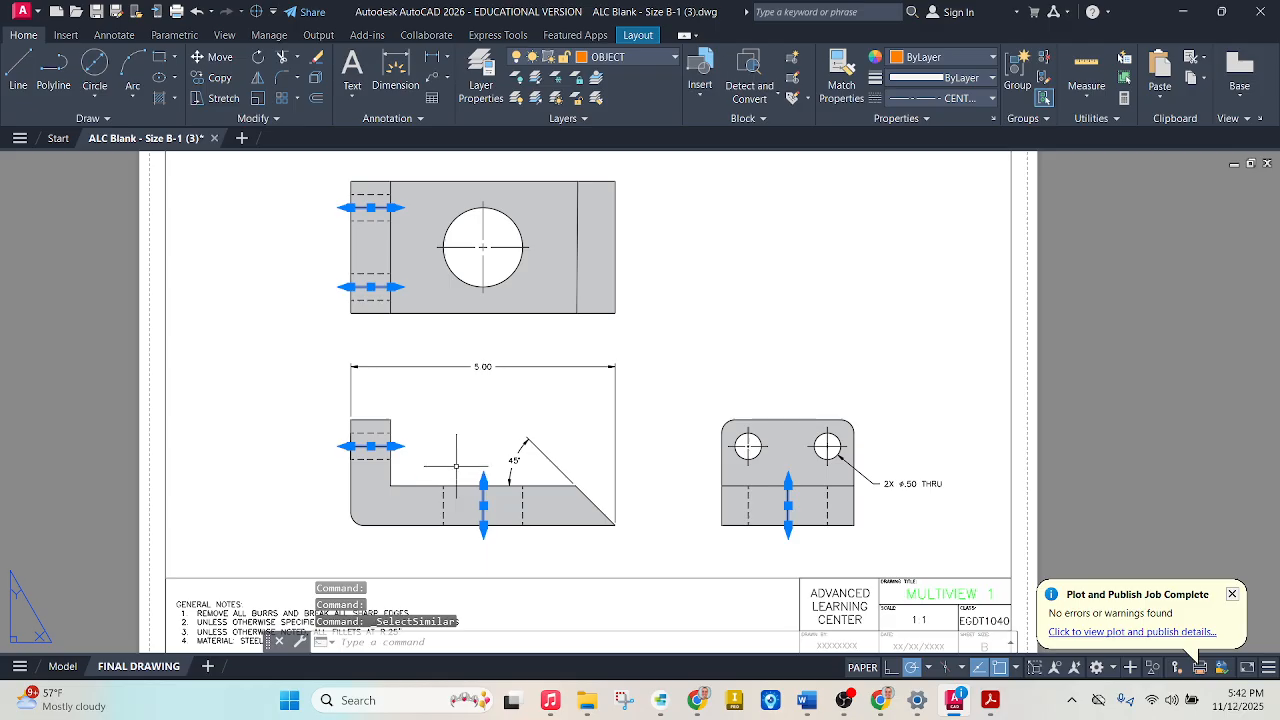
pyautogui.click(652, 70)
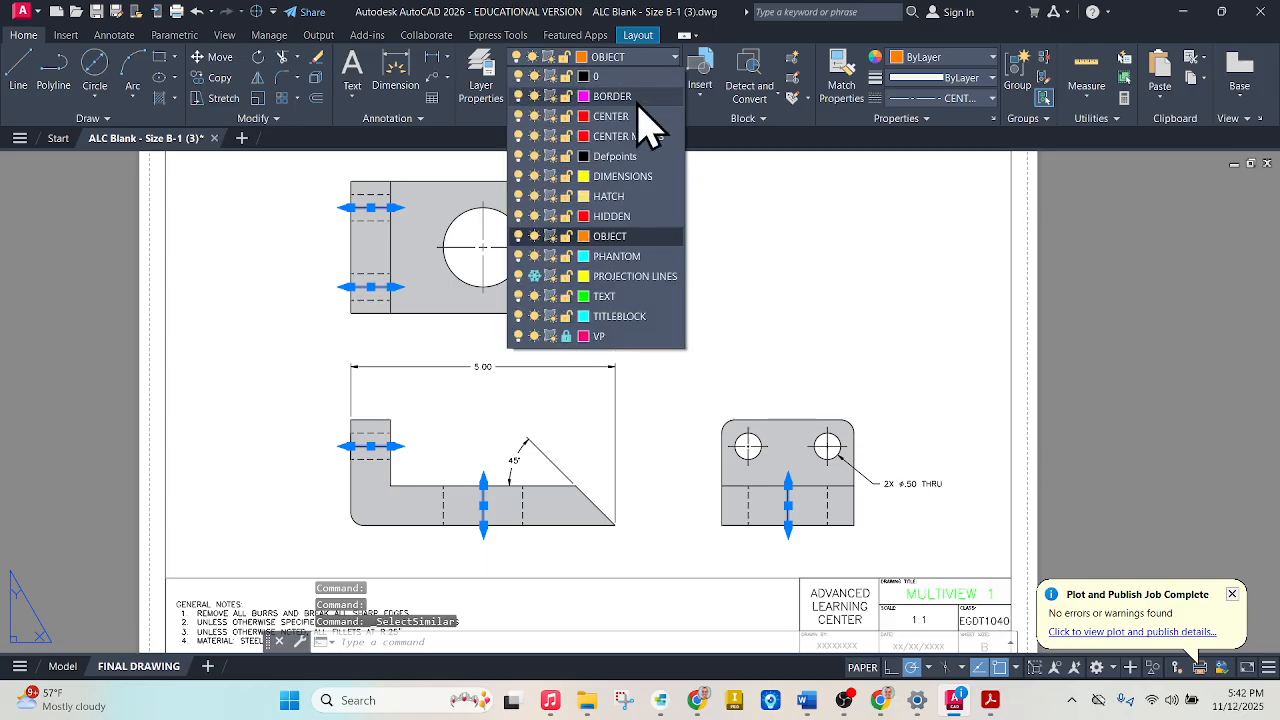
pyautogui.click(657, 128)
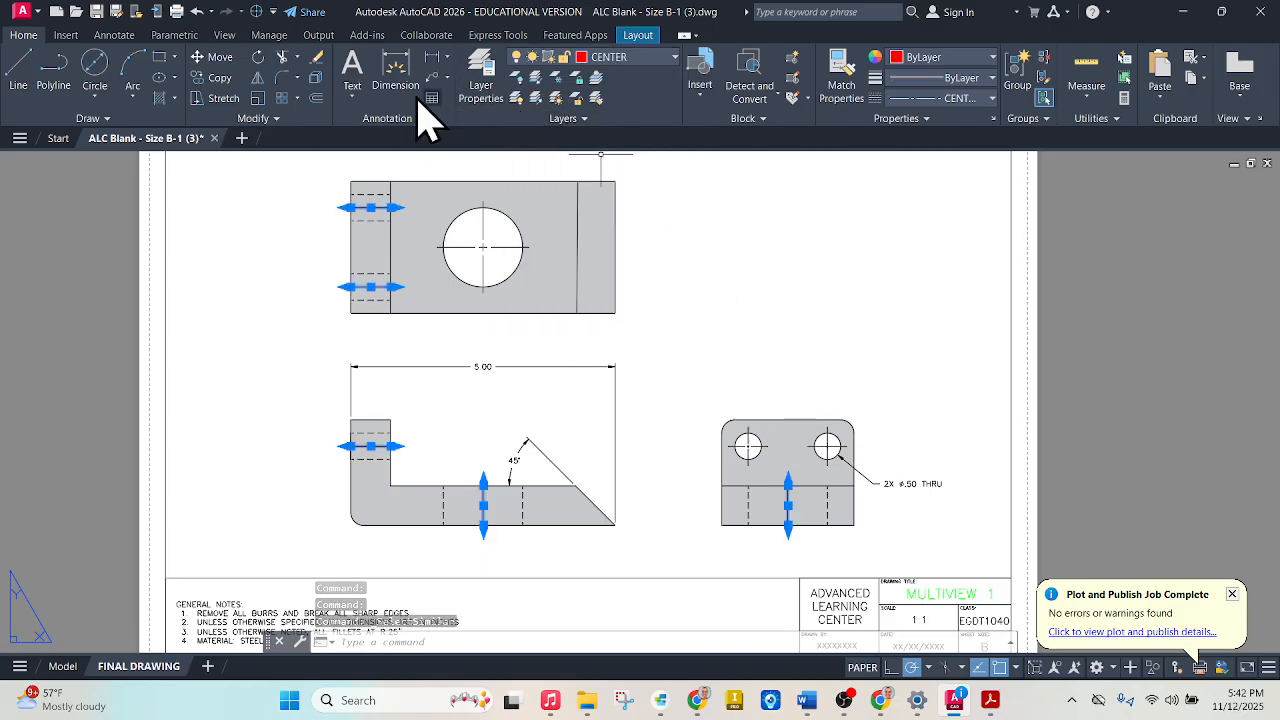
# Export the current layout as a PDF to the Desktop again, replacing the existing "ALC Blank - Size B-1 (3).pdf".
pyautogui.click(318, 36)
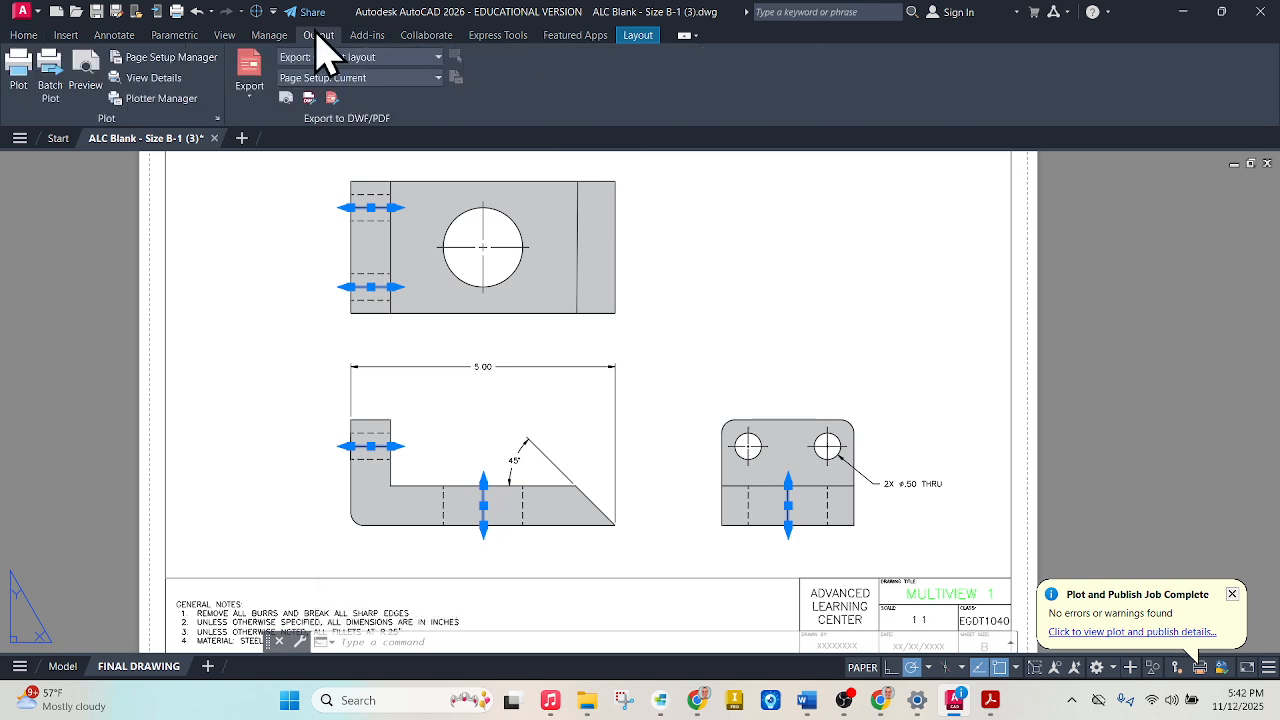
pyautogui.click(250, 88)
pyautogui.click(262, 196)
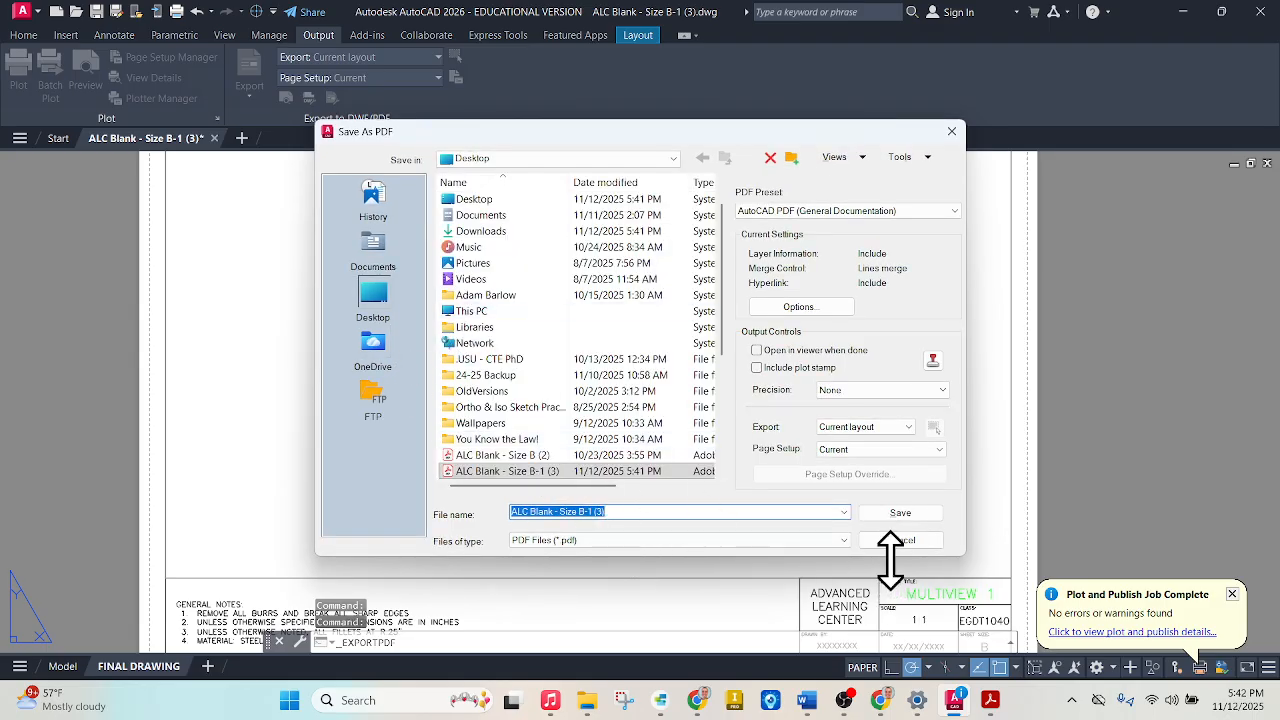
pyautogui.click(895, 514)
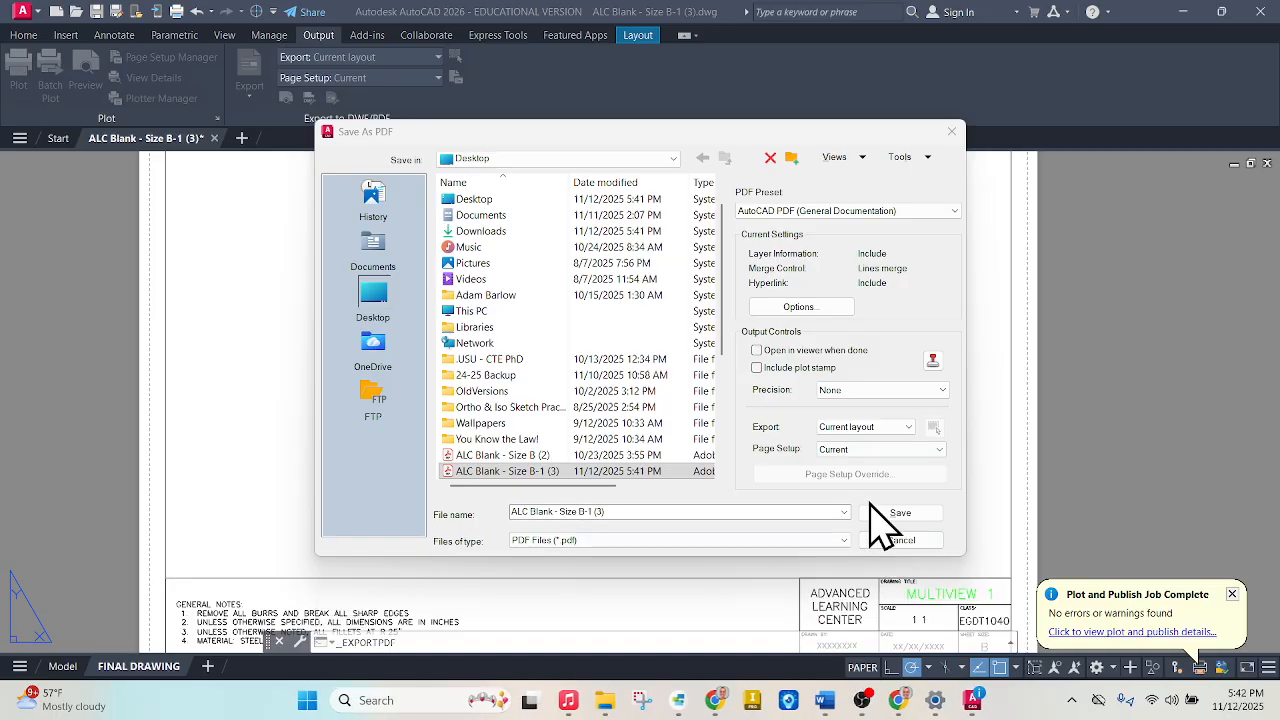
pyautogui.click(889, 515)
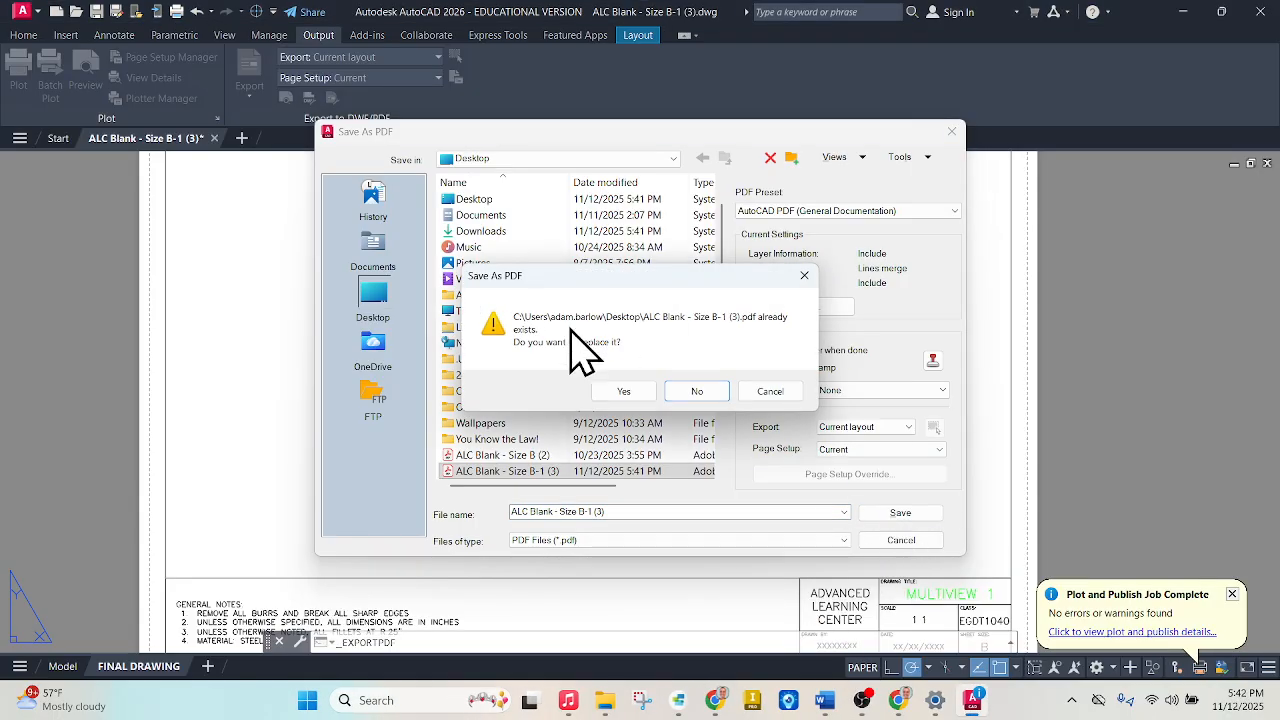
pyautogui.click(612, 392)
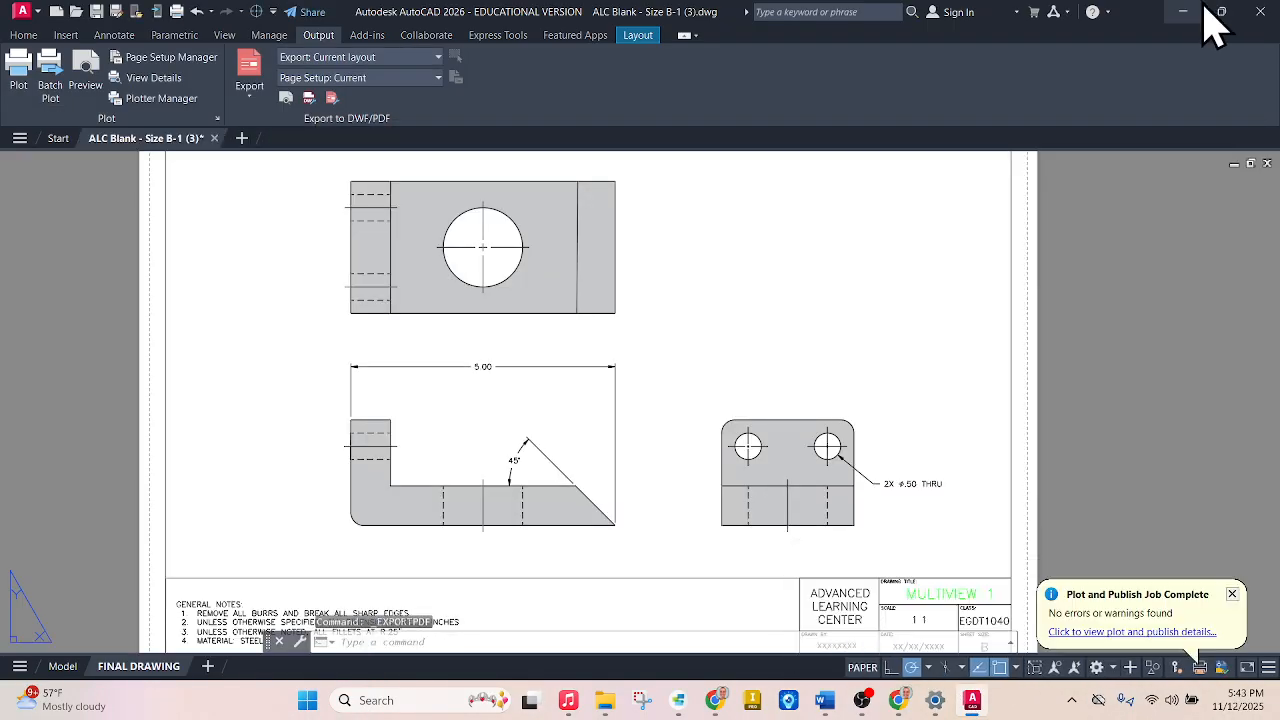
# Open the re-exported "ALC Blank - Size B-1 (3)" PDF from the desktop and review its centre marks and centerlines.
pyautogui.click(1185, 11)
pyautogui.click(1190, 12)
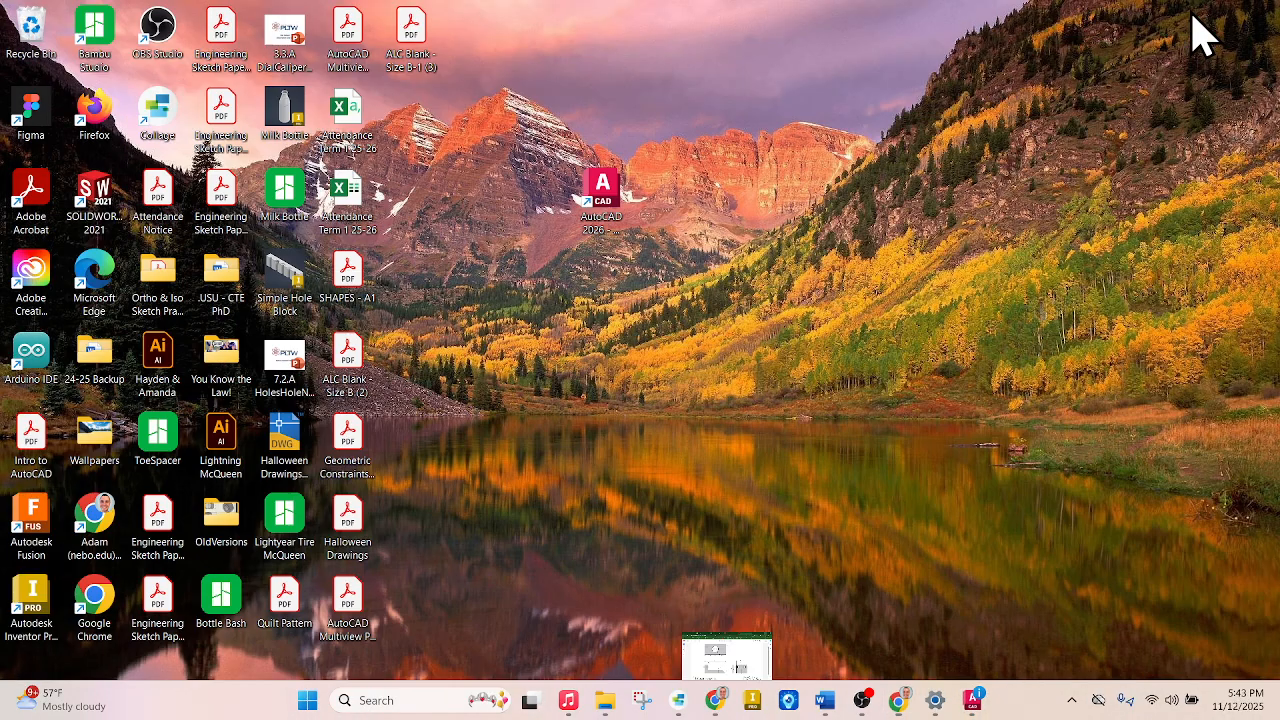
pyautogui.doubleClick(412, 38)
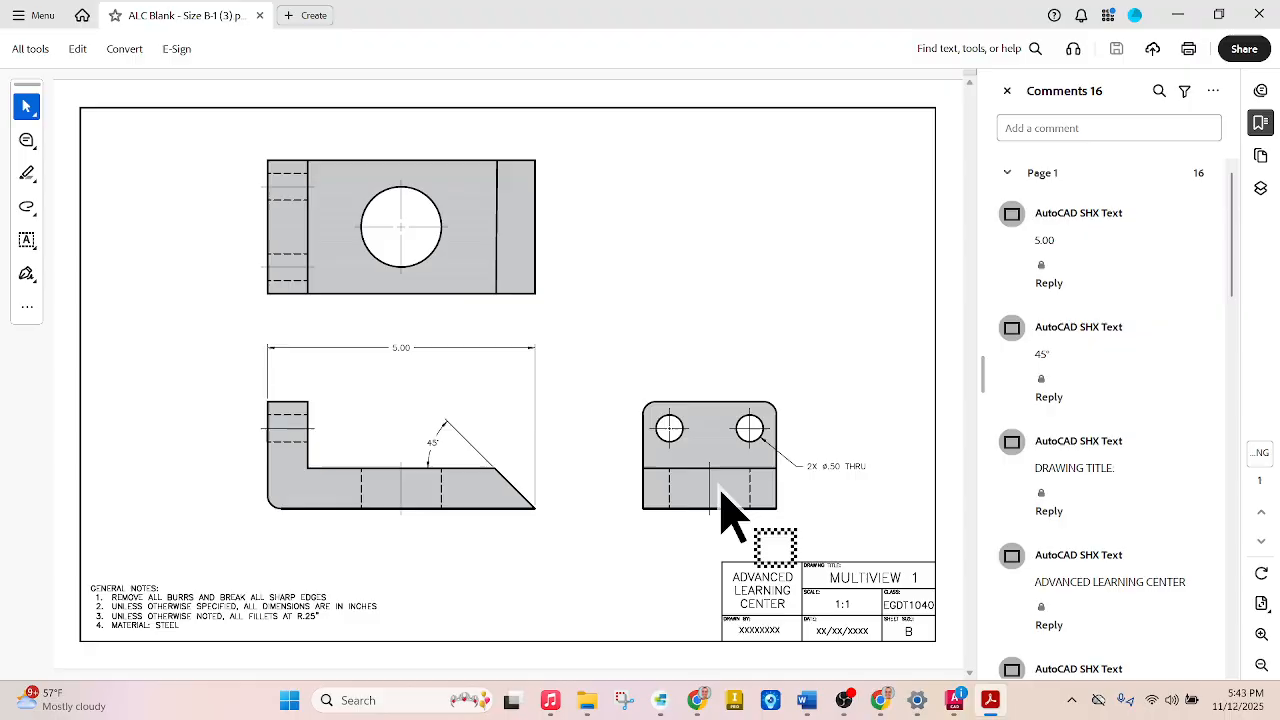
pyautogui.click(844, 700)
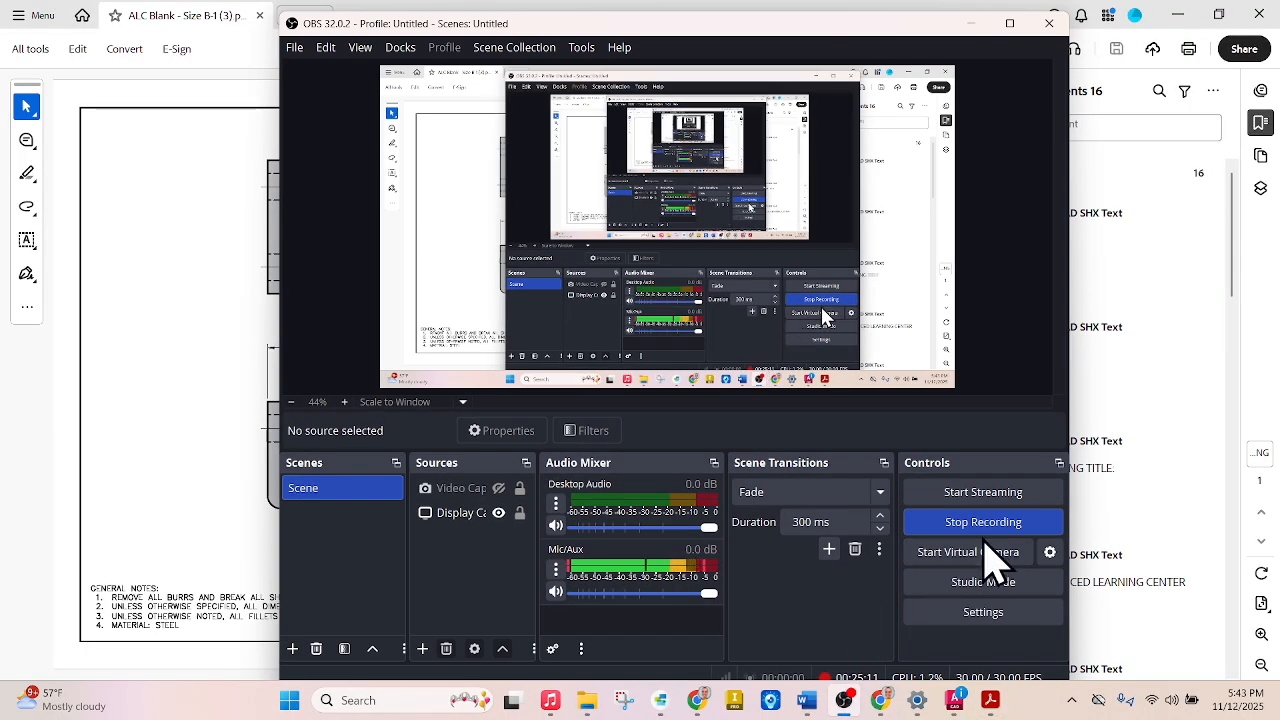